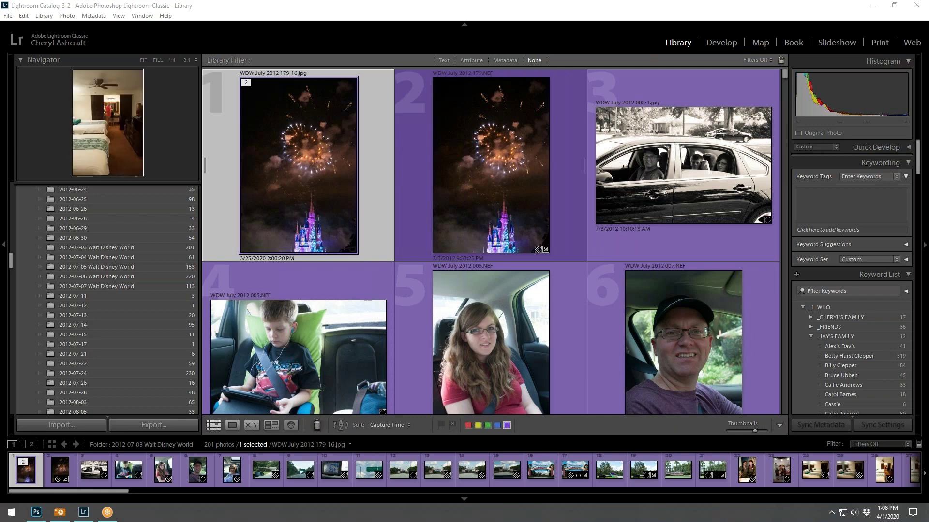
# Close the NotAntisocial layout document in Photoshop and return to the Lightroom photo library
pyautogui.click(35, 512)
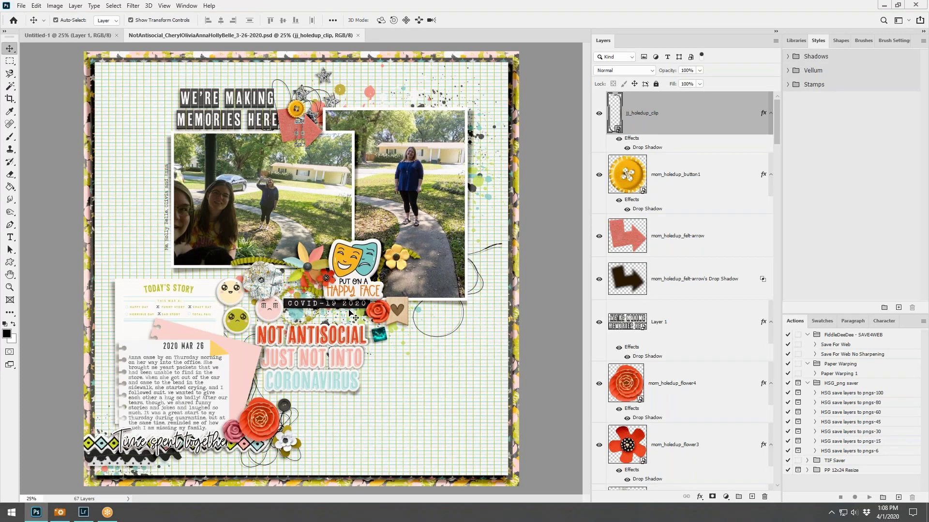
pyautogui.click(359, 35)
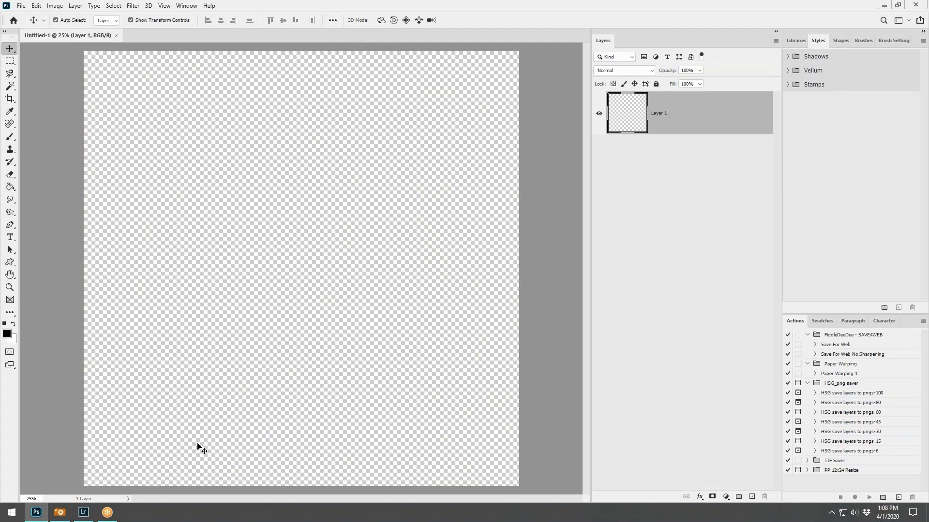
pyautogui.click(85, 513)
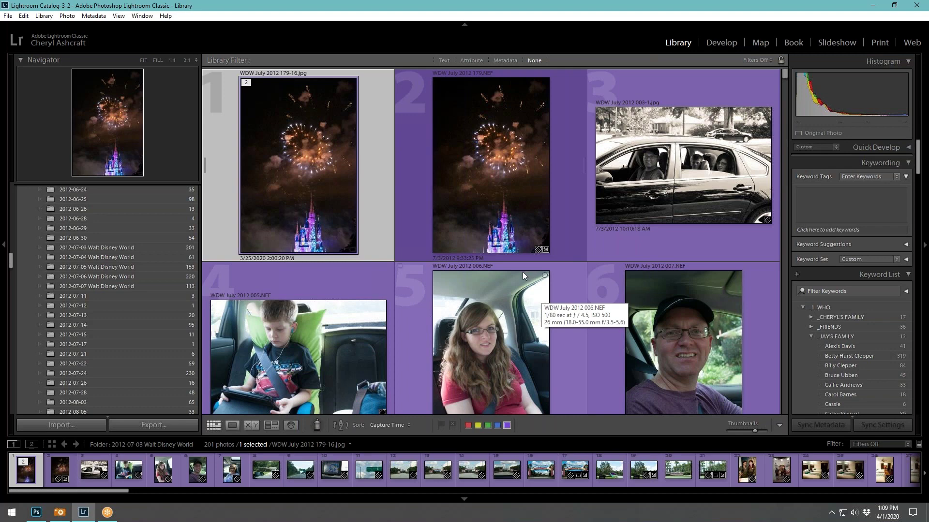
pyautogui.press('XF86AudioRaiseVolume')
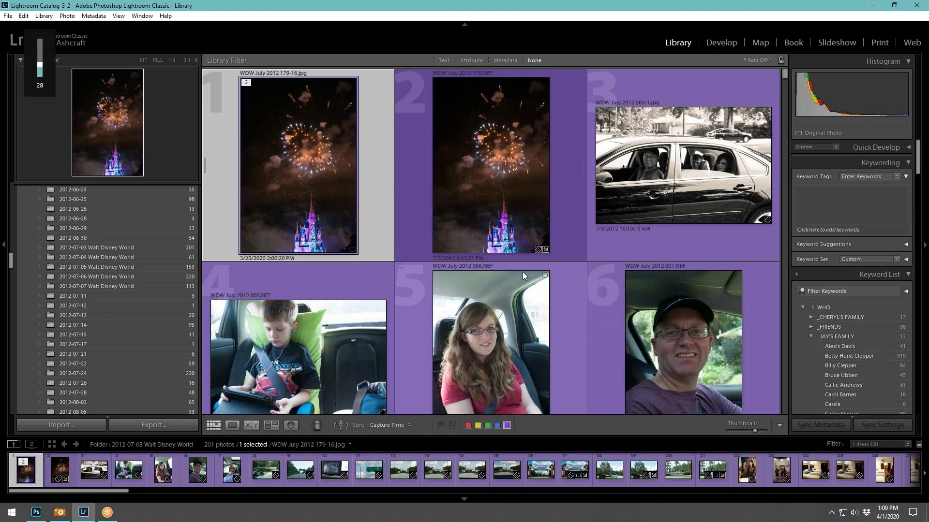
pyautogui.press('XF86AudioLowerVolume')
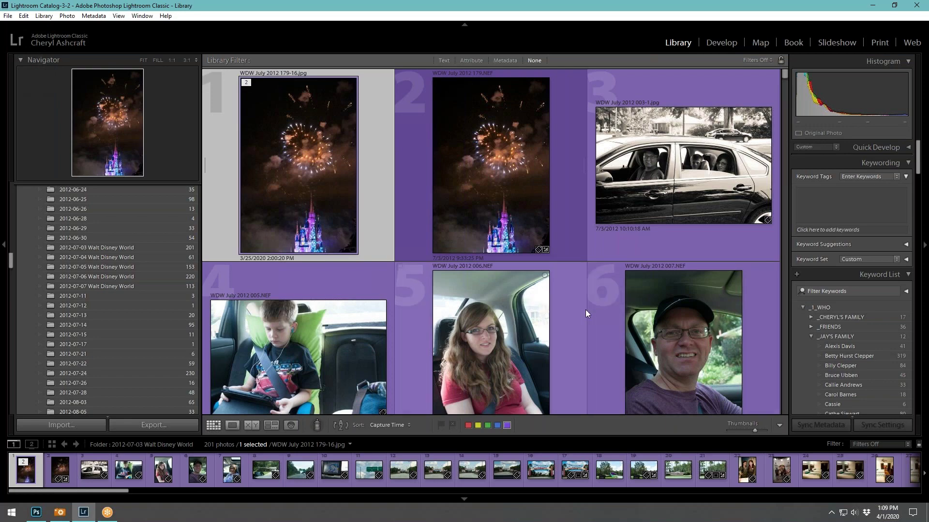
# Look through the 2012-07-03 Walt Disney World photos, from the car trip through the fireworks and parade to the ride entrance
pyautogui.scroll(-3, 585, 310)
pyautogui.scroll(-2, 587, 290)
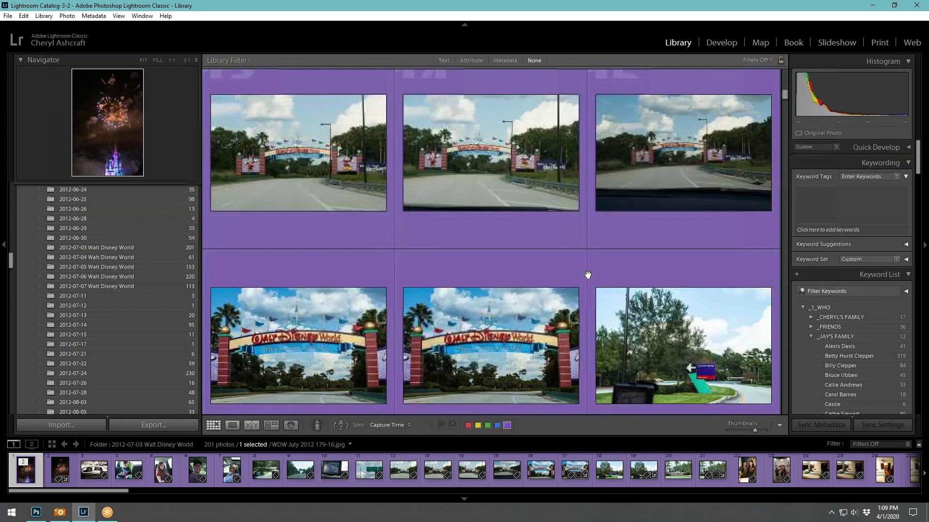
pyautogui.scroll(-5, 587, 275)
pyautogui.scroll(8, 588, 274)
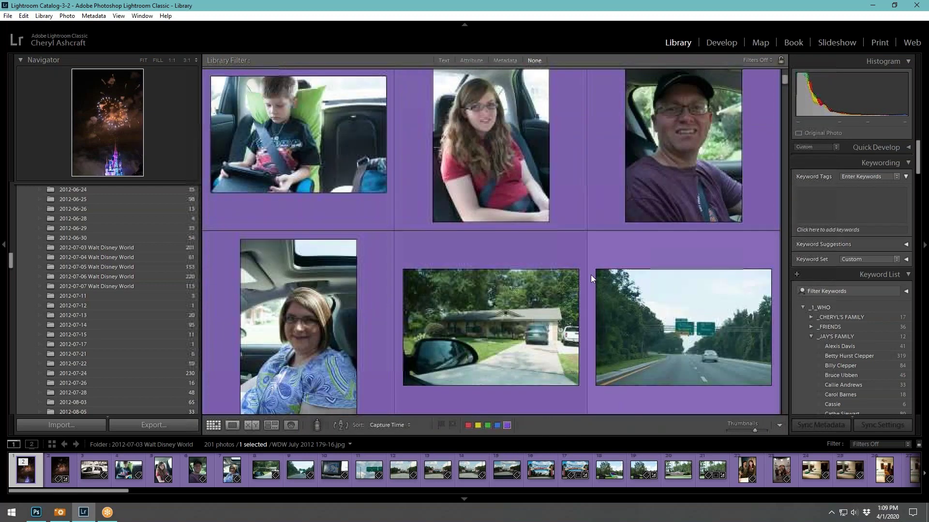
pyautogui.scroll(3, 591, 275)
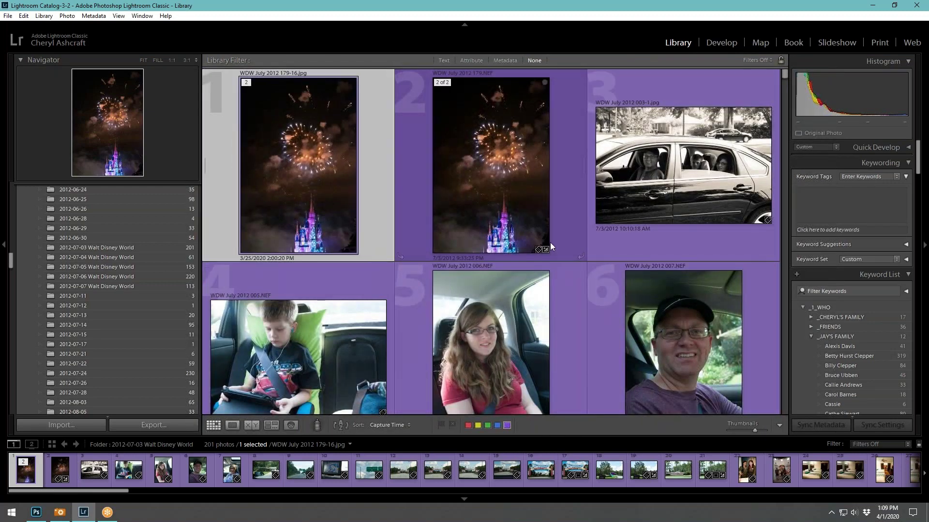
pyautogui.scroll(-2, 550, 243)
pyautogui.scroll(-2, 550, 242)
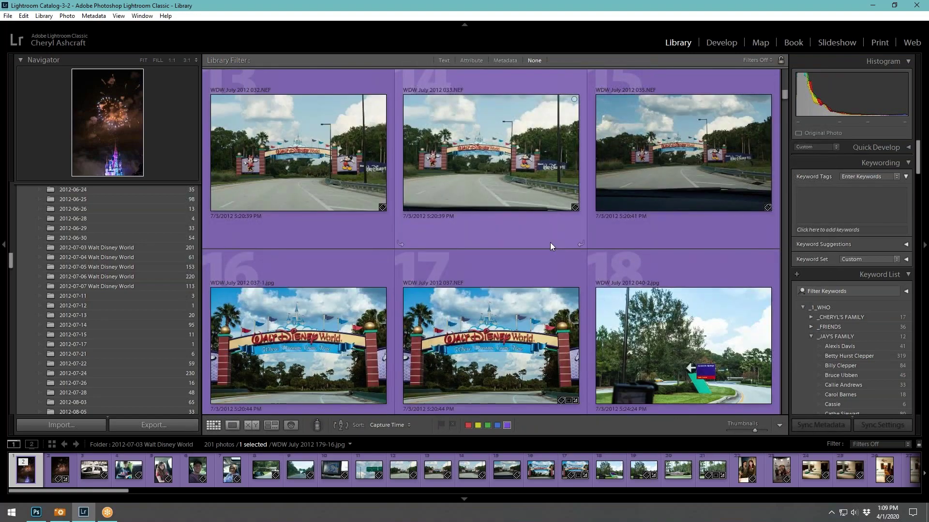
pyautogui.scroll(-5, 550, 242)
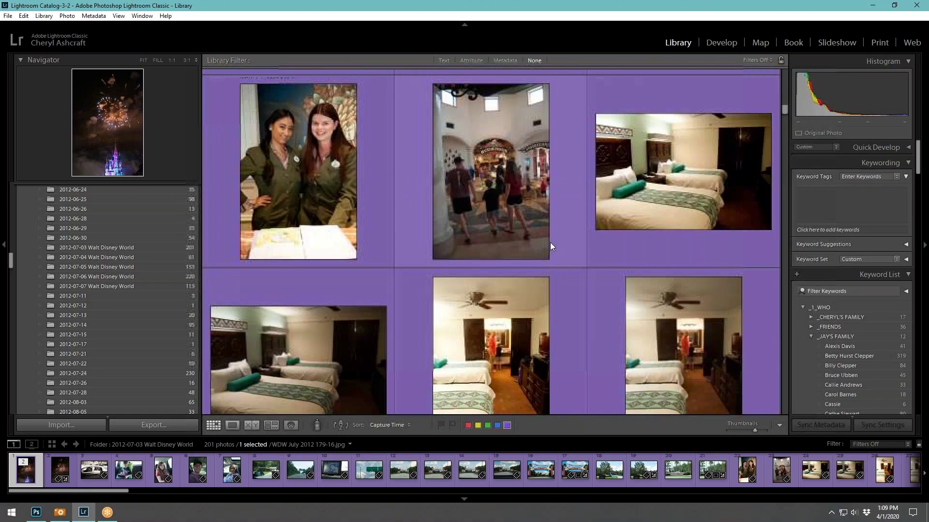
pyautogui.scroll(-2, 550, 243)
pyautogui.scroll(3, 550, 243)
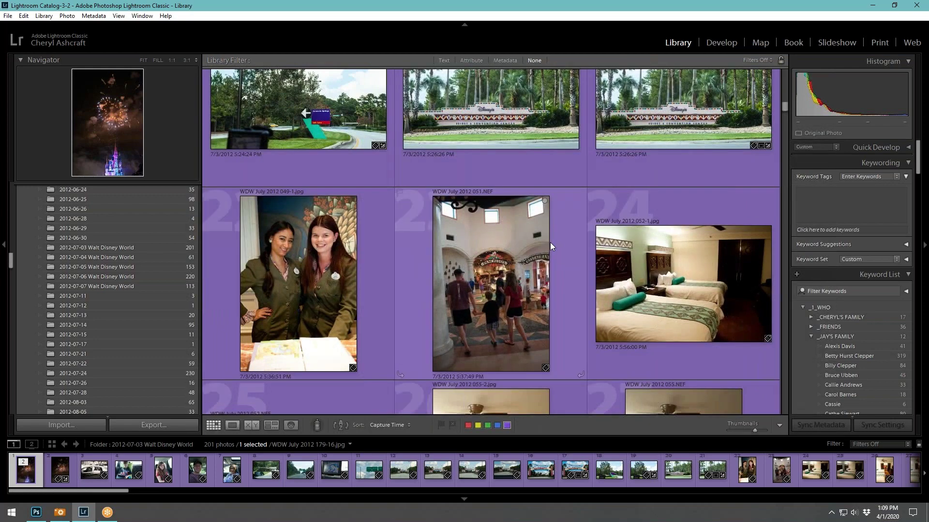
pyautogui.scroll(-10, 550, 242)
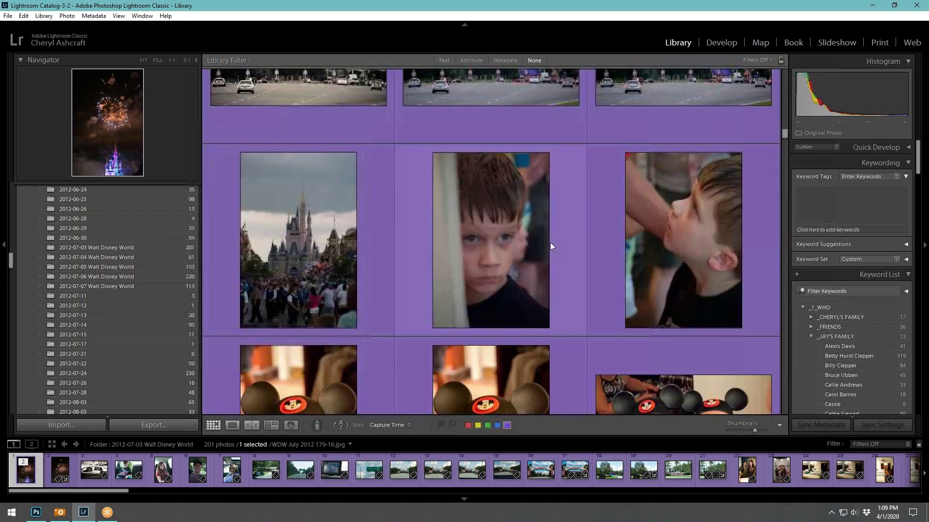
pyautogui.scroll(-10, 550, 243)
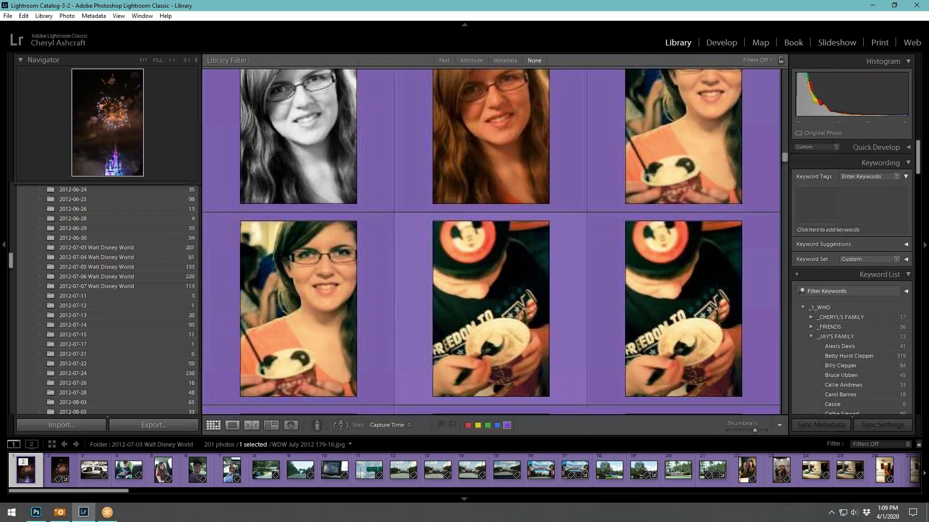
pyautogui.scroll(-10, 550, 242)
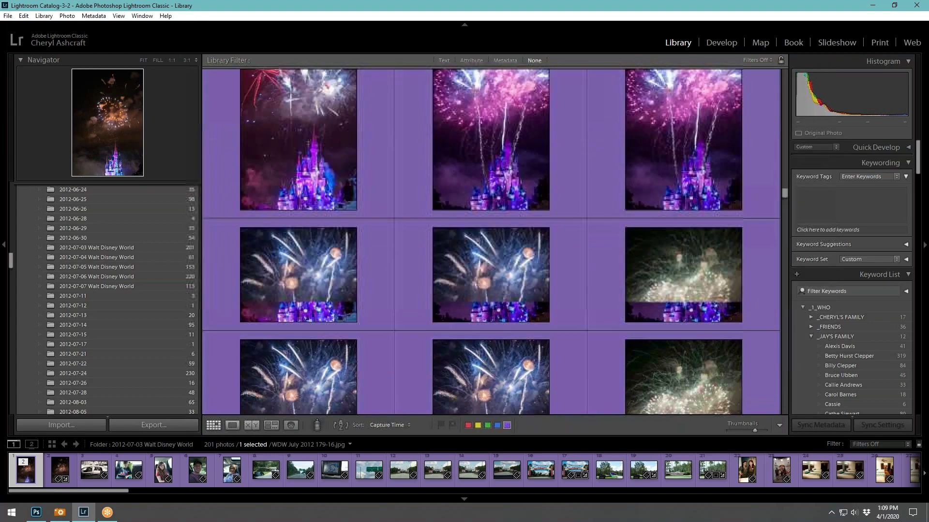
pyautogui.scroll(-10, 550, 242)
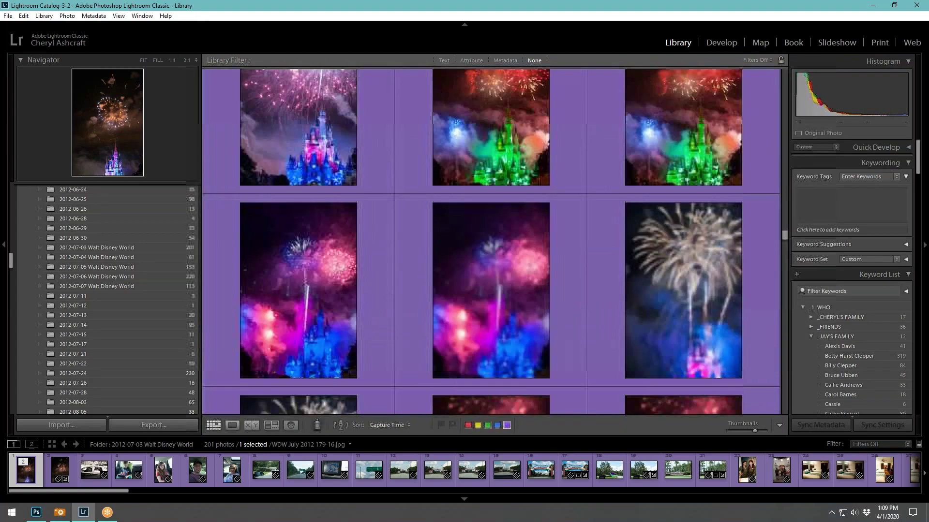
pyautogui.scroll(-10, 550, 243)
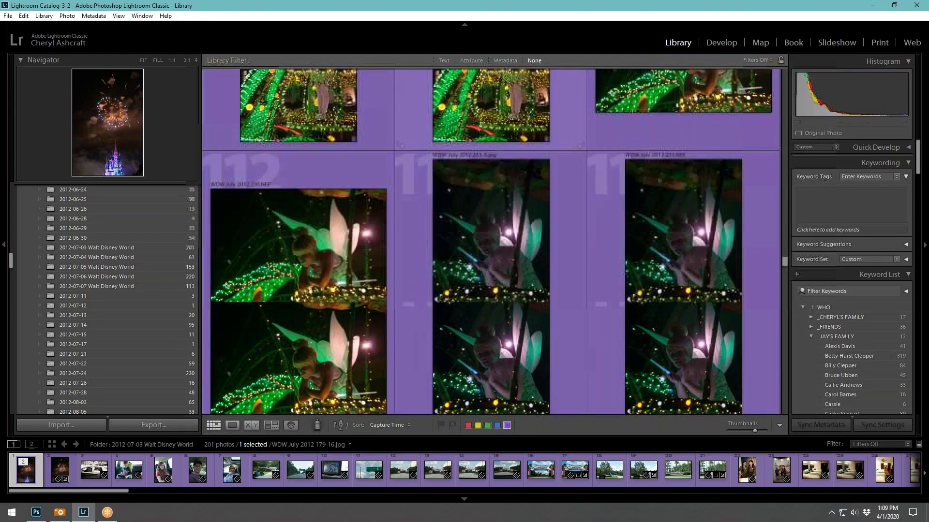
pyautogui.scroll(-10, 491, 242)
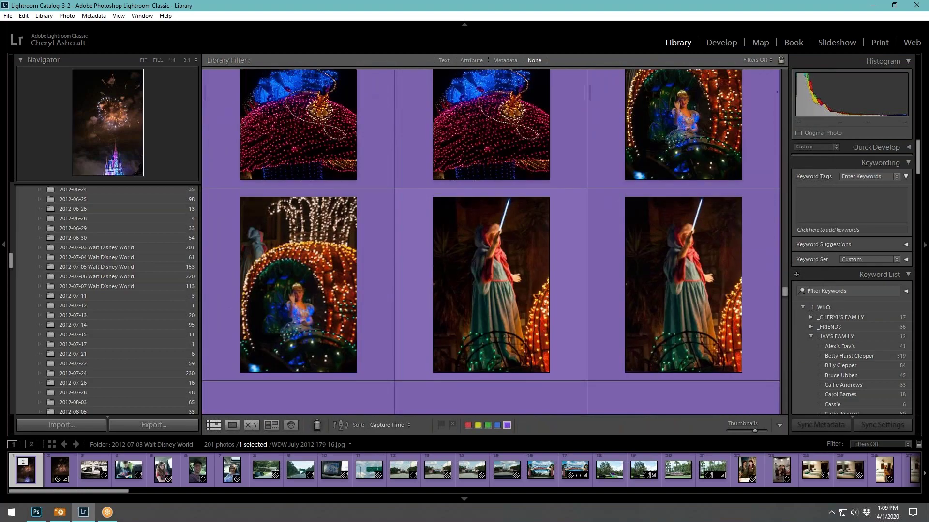
pyautogui.scroll(-10, 491, 242)
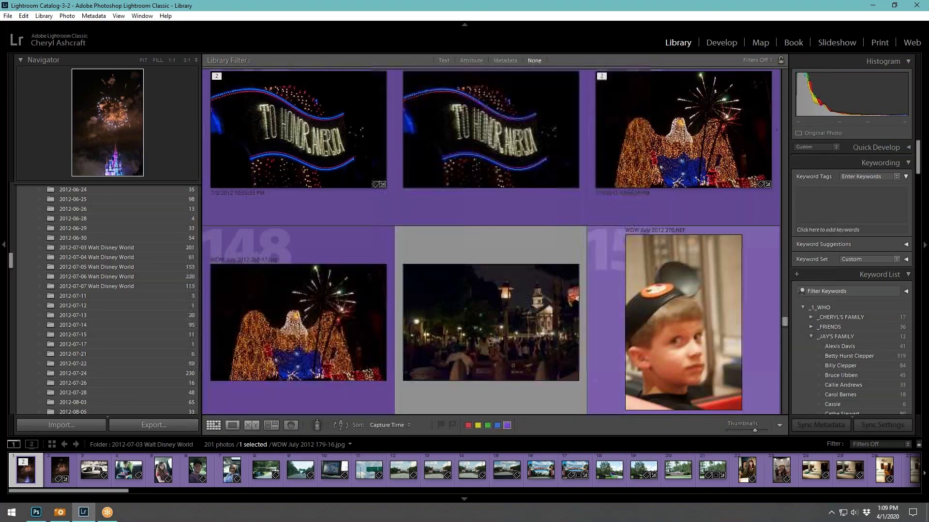
pyautogui.scroll(-8, 491, 242)
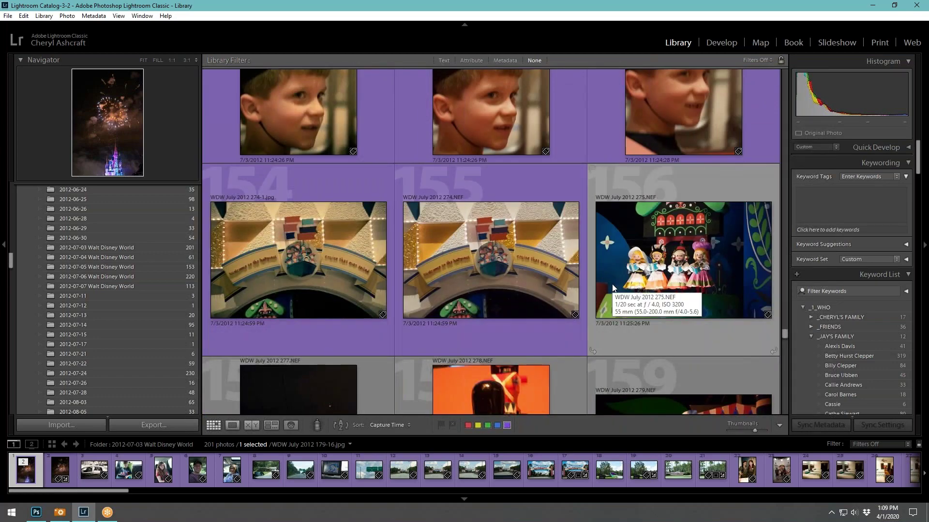
# Examine the ride and castle photos at the end of the folder and select WDW July 2012 274.NEF
pyautogui.scroll(-5, 545, 270)
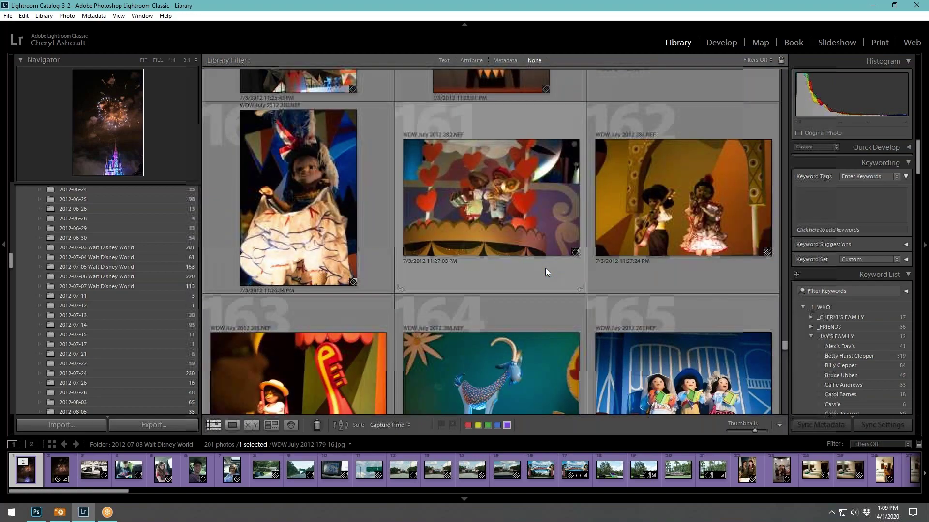
pyautogui.scroll(-8, 544, 268)
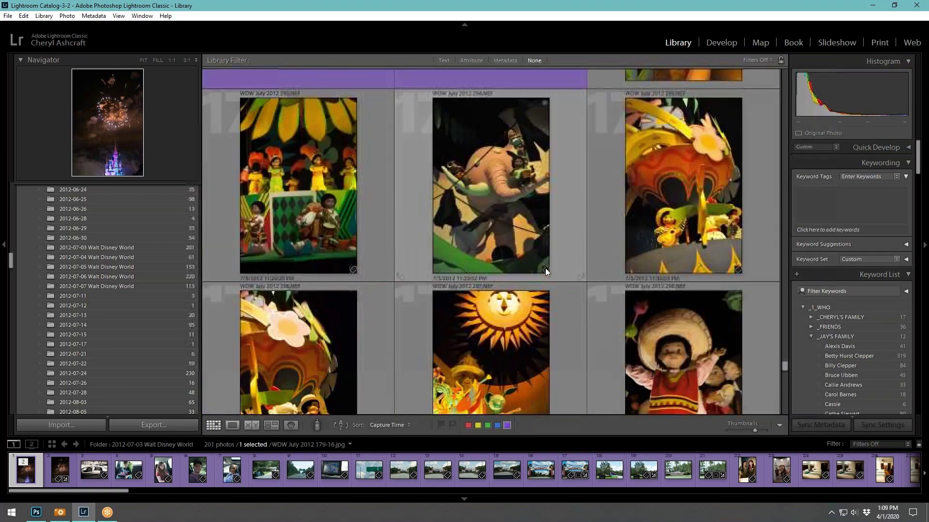
pyautogui.scroll(-10, 544, 268)
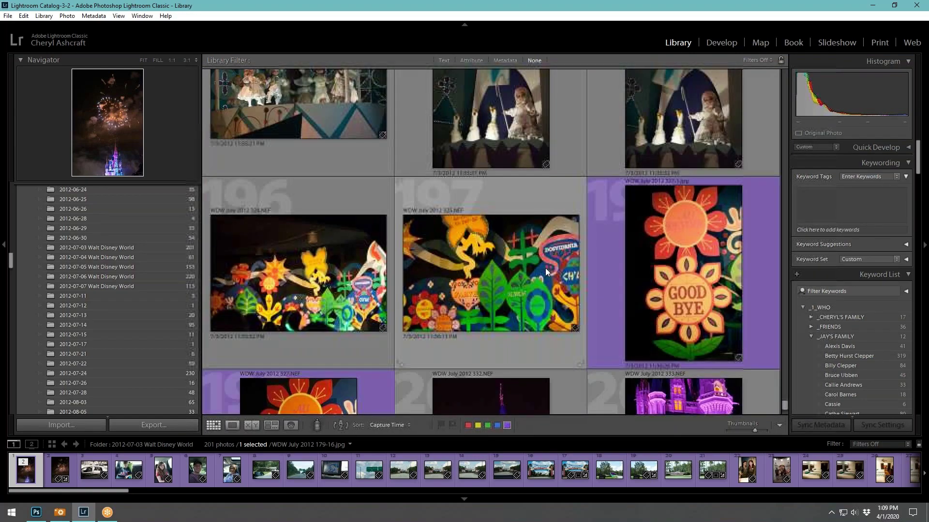
pyautogui.scroll(-3, 545, 268)
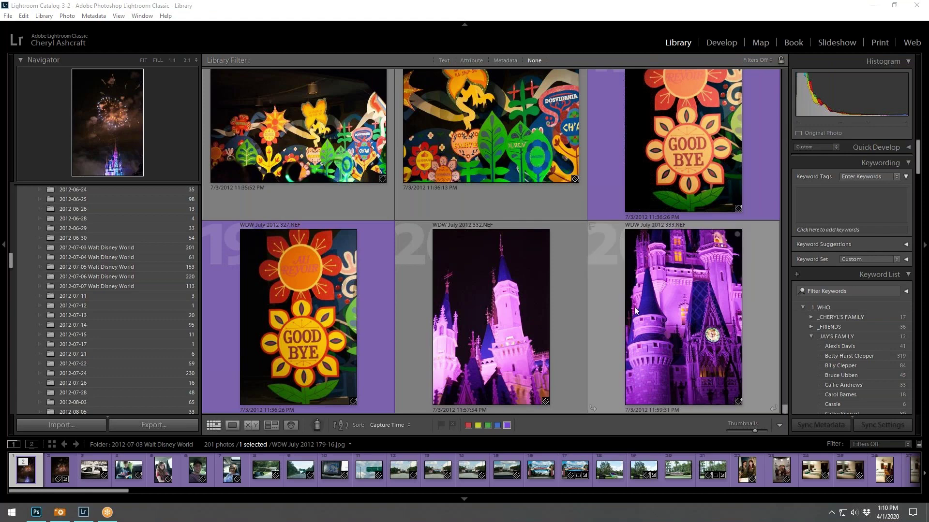
pyautogui.scroll(10, 573, 294)
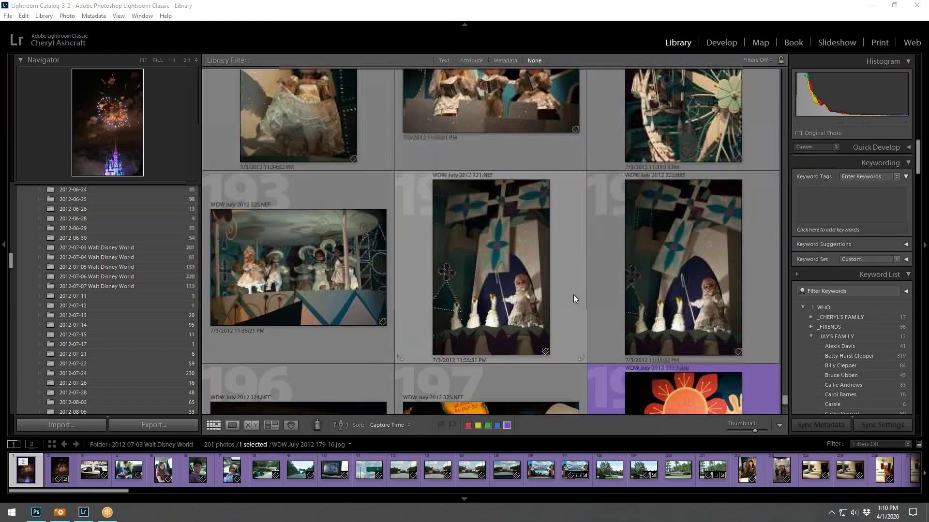
pyautogui.scroll(10, 573, 295)
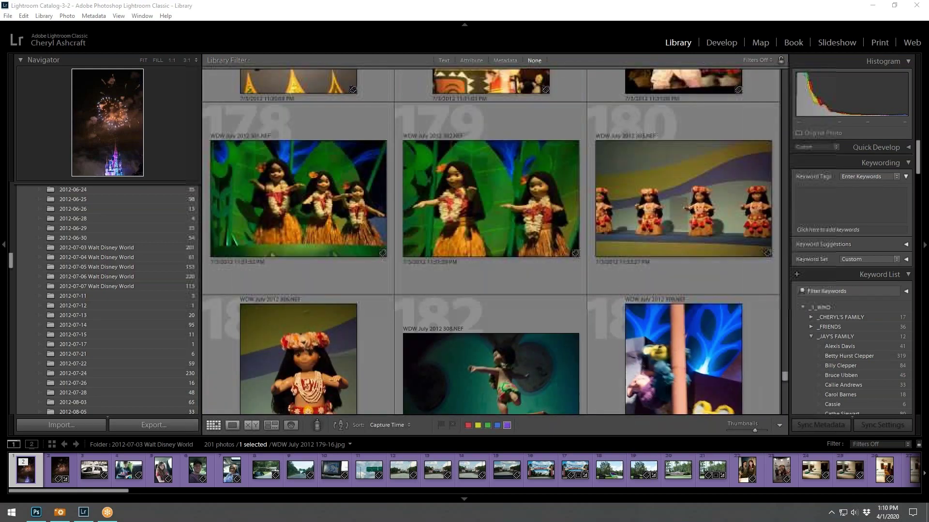
pyautogui.scroll(10, 576, 295)
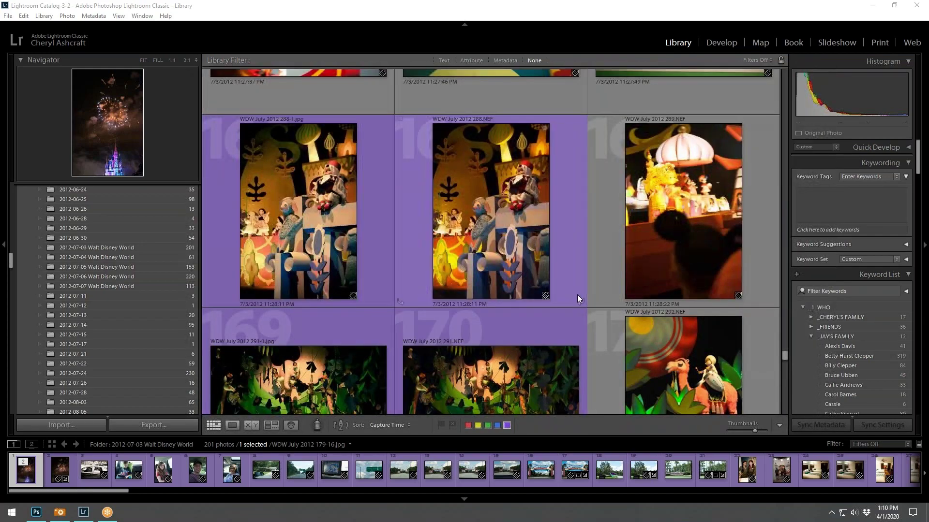
pyautogui.scroll(5, 577, 295)
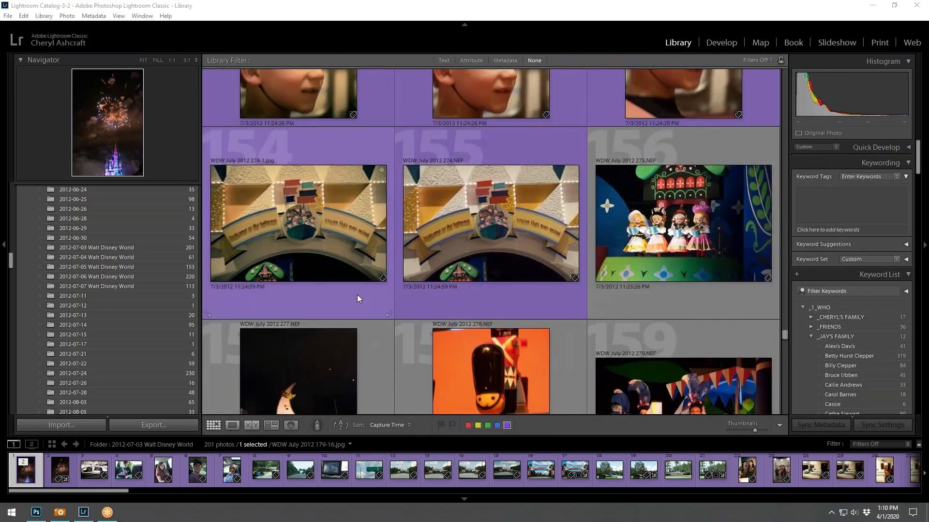
pyautogui.click(520, 303)
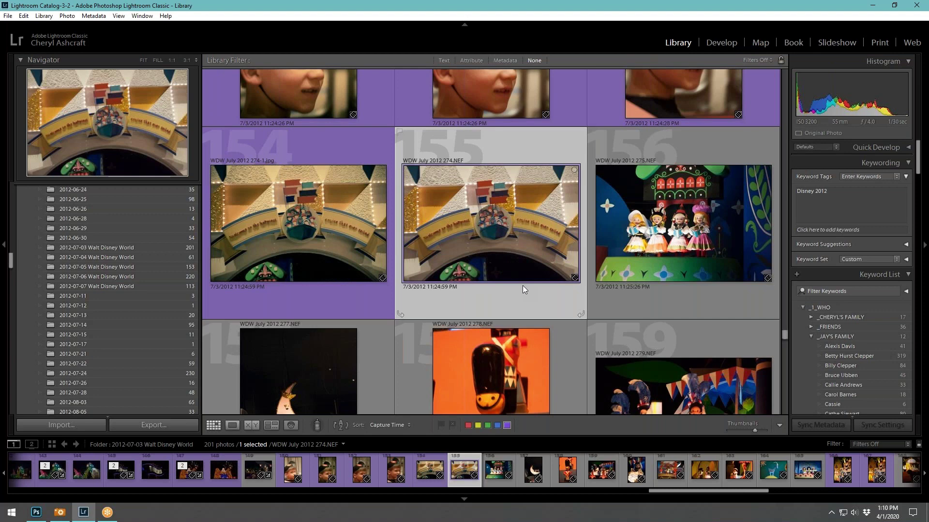
# Open the WDW 2015 folder within the 2015 folder of LAYOUTS to view its scrapbook pages
pyautogui.scroll(-10, 94, 324)
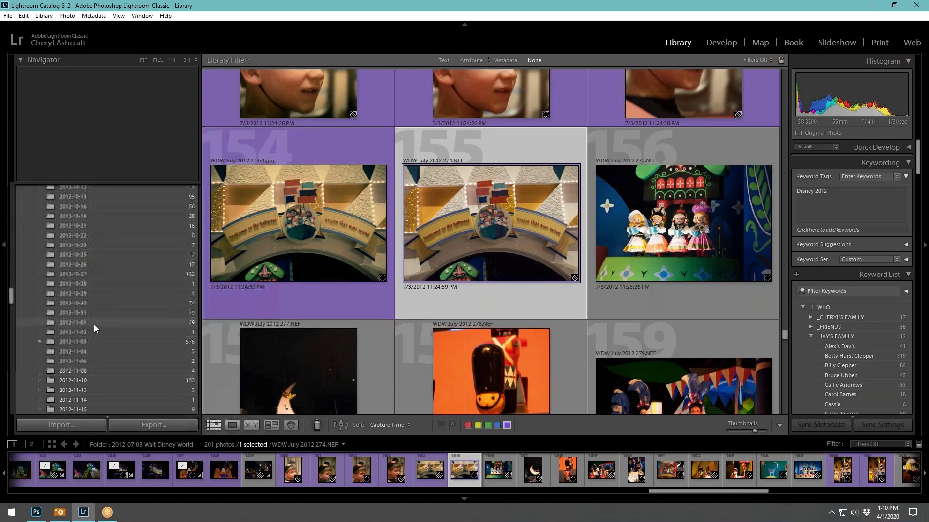
pyautogui.scroll(-10, 94, 324)
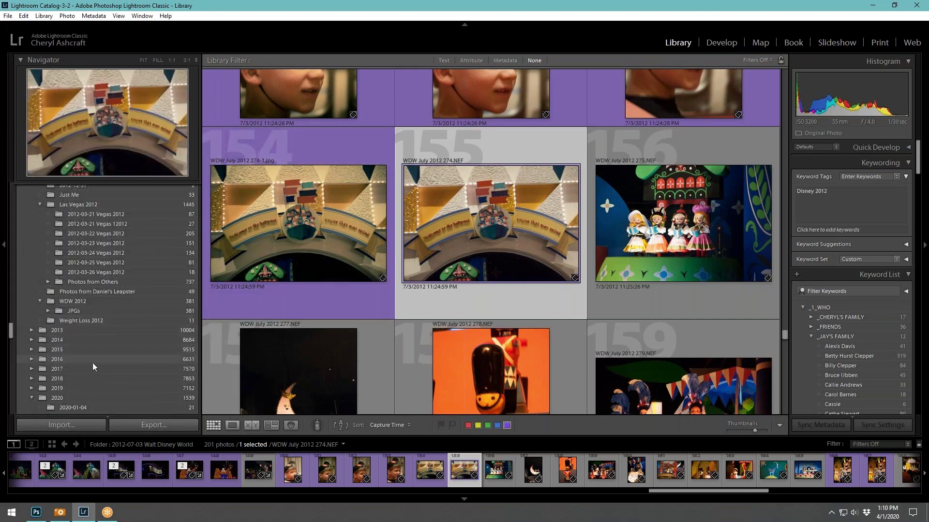
pyautogui.scroll(-10, 95, 364)
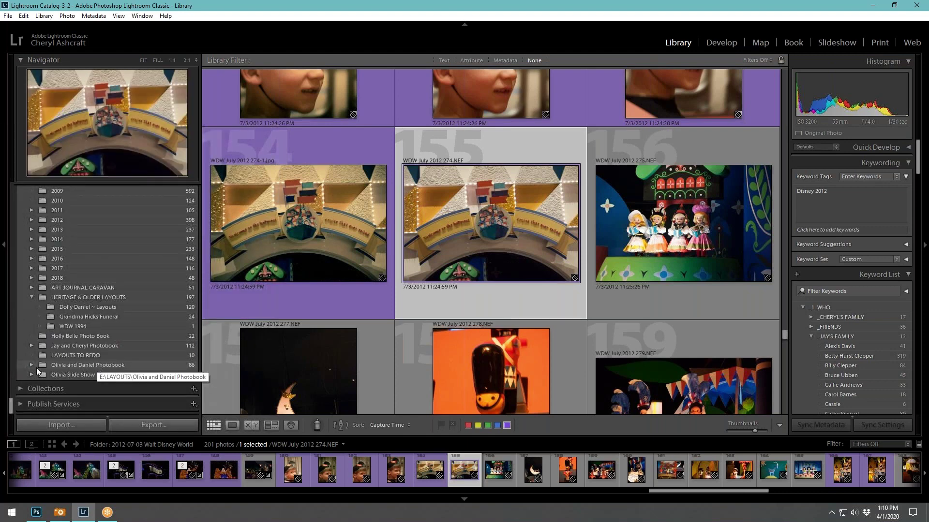
pyautogui.scroll(3, 80, 320)
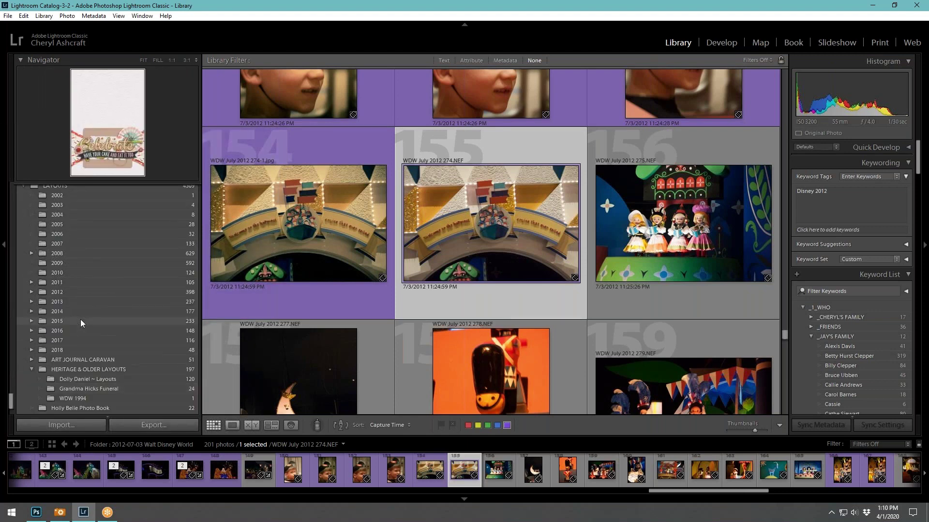
pyautogui.click(31, 321)
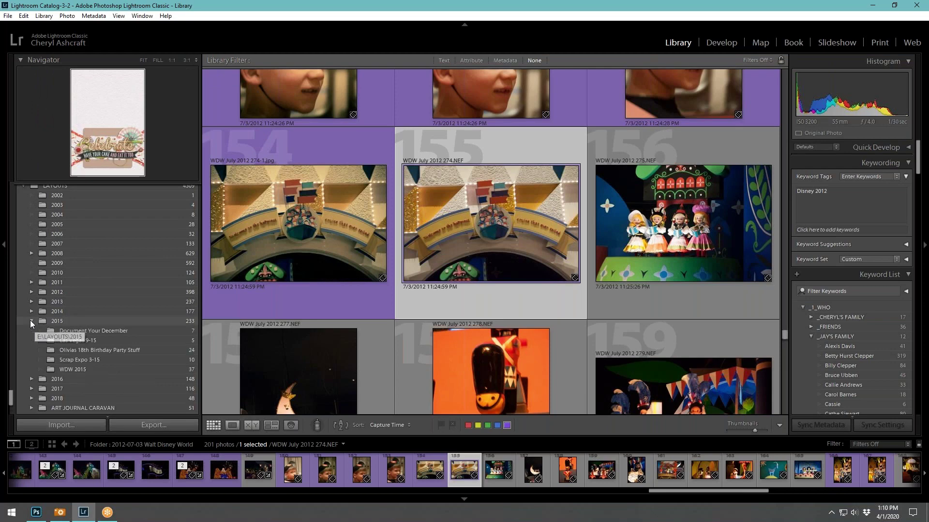
pyautogui.click(74, 368)
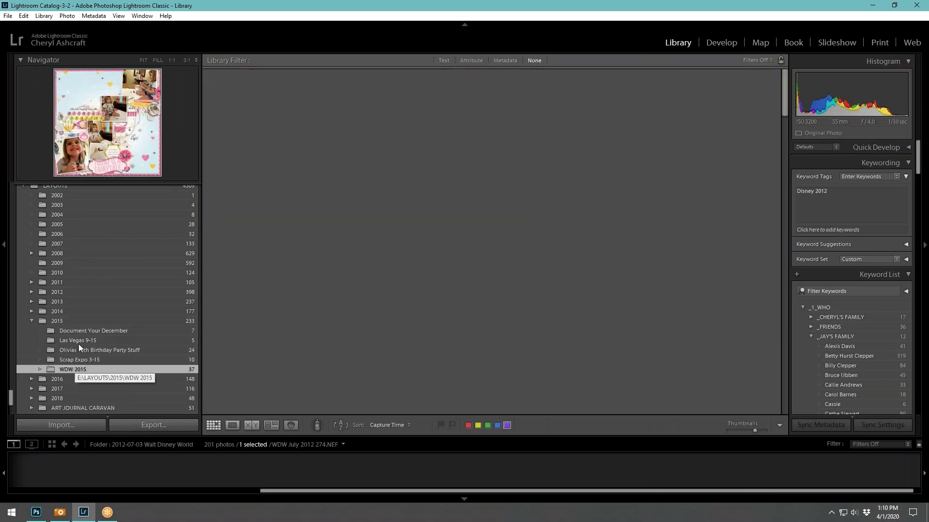
pyautogui.scroll(-2, 530, 242)
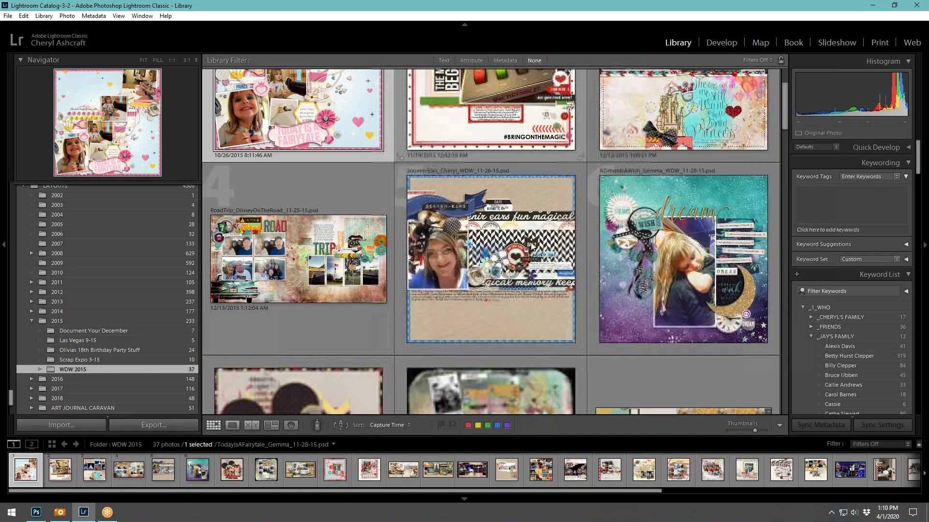
# Look through the scrapbook pages in the WDW 2015 folder and enlarge the SmallWorld_AllofUs_11-25-15.psd layout
pyautogui.scroll(-10, 530, 242)
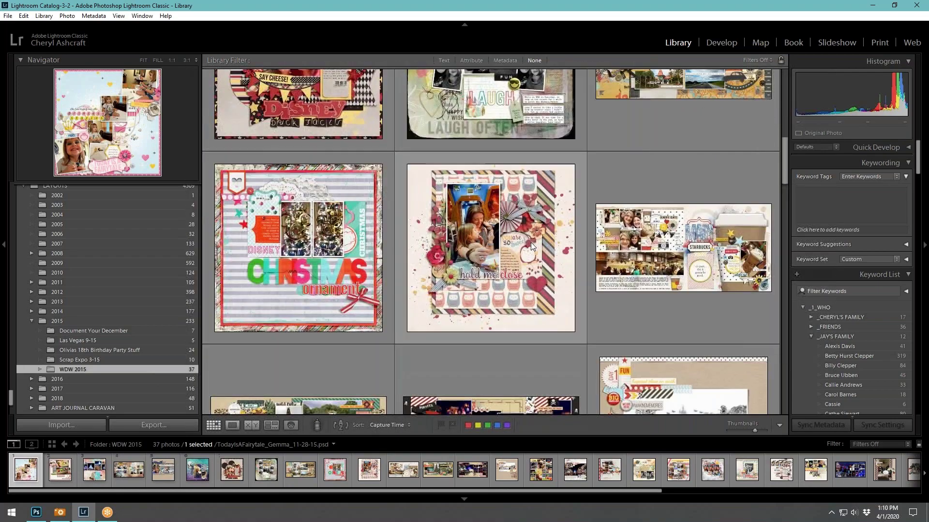
pyautogui.scroll(-4, 530, 242)
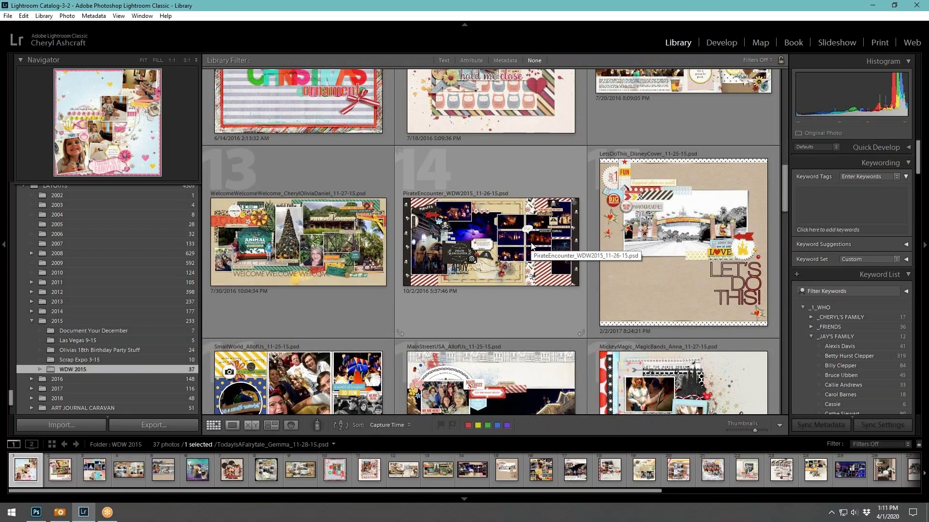
pyautogui.scroll(-15, 531, 245)
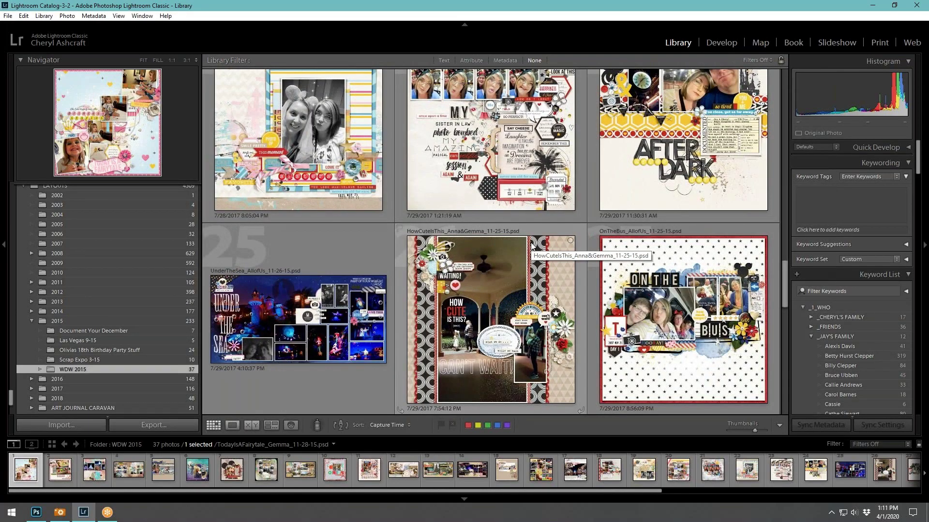
pyautogui.scroll(-4, 530, 243)
pyautogui.scroll(-4, 530, 242)
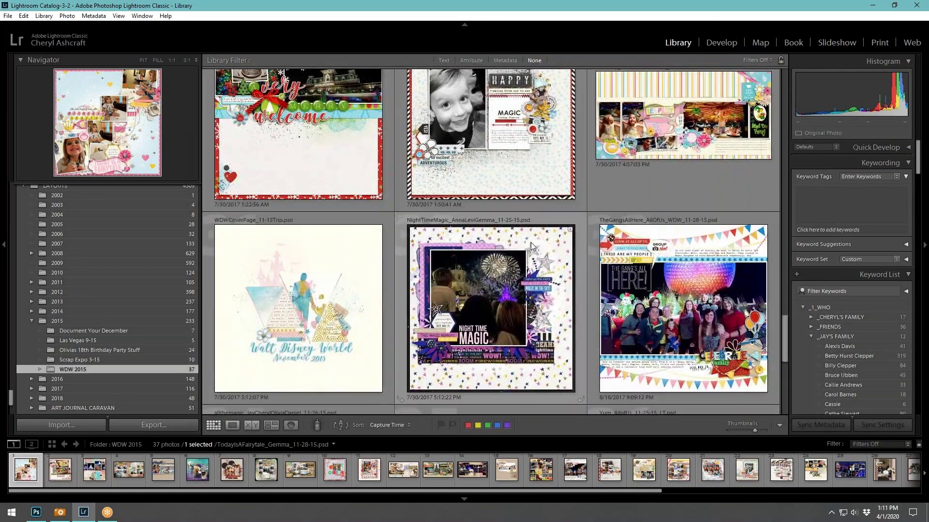
pyautogui.scroll(-6, 531, 245)
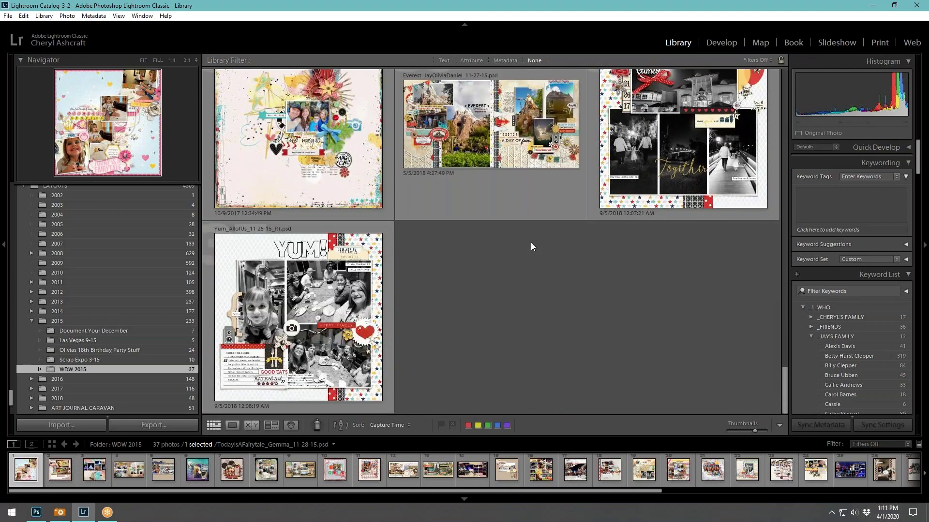
pyautogui.scroll(8, 530, 242)
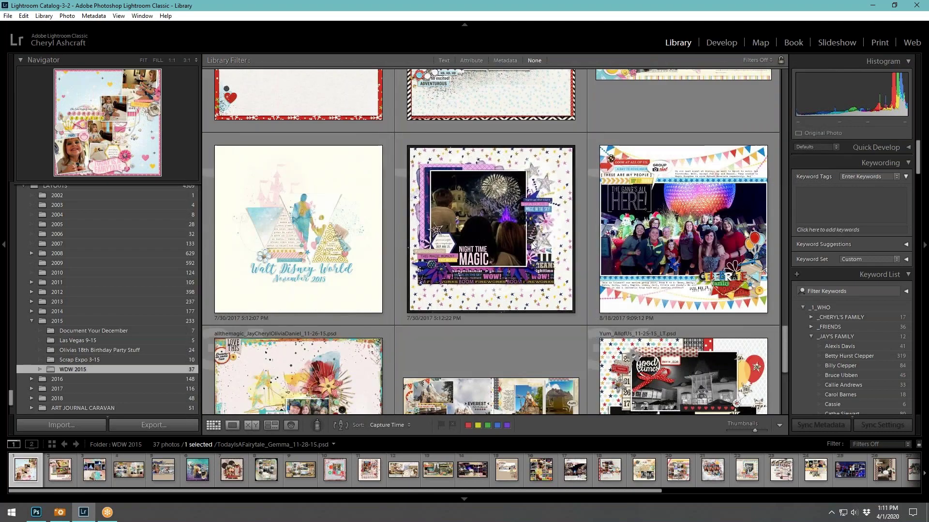
pyautogui.scroll(4, 531, 246)
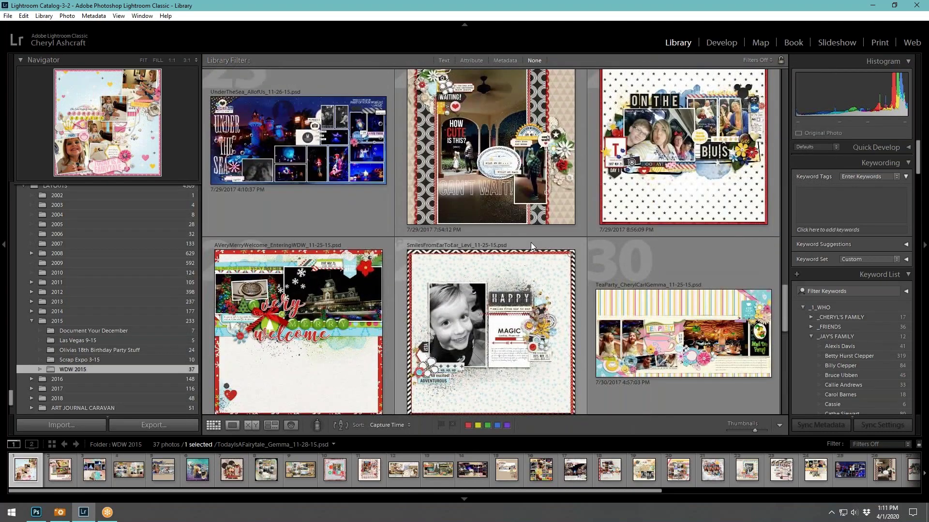
pyautogui.scroll(10, 530, 242)
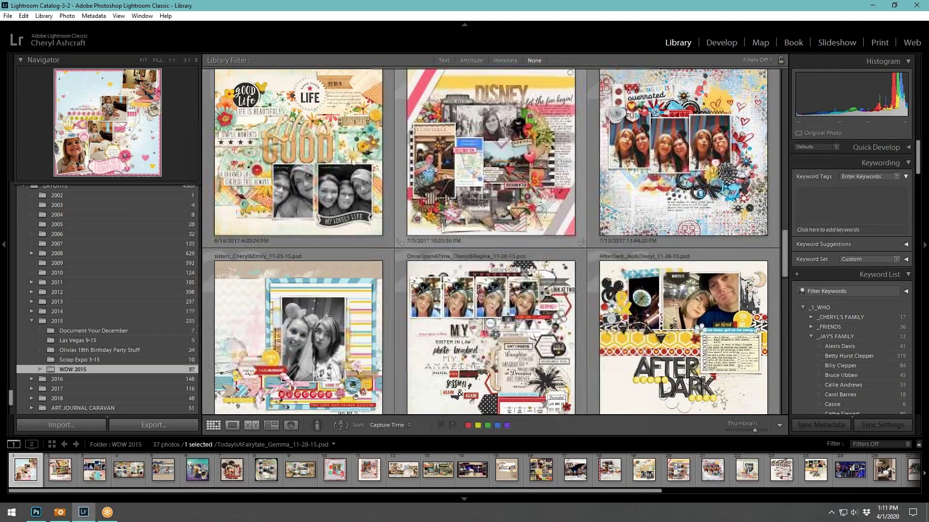
pyautogui.scroll(4, 531, 243)
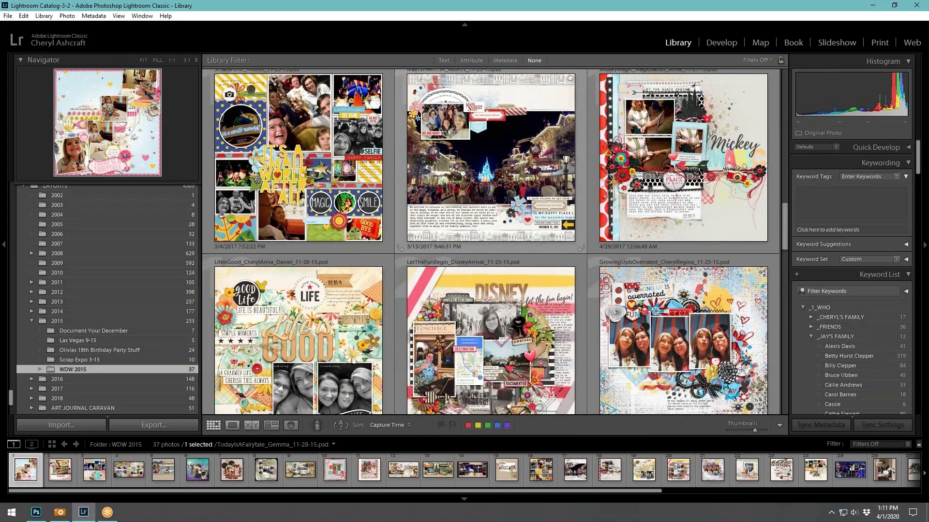
pyautogui.scroll(4, 530, 243)
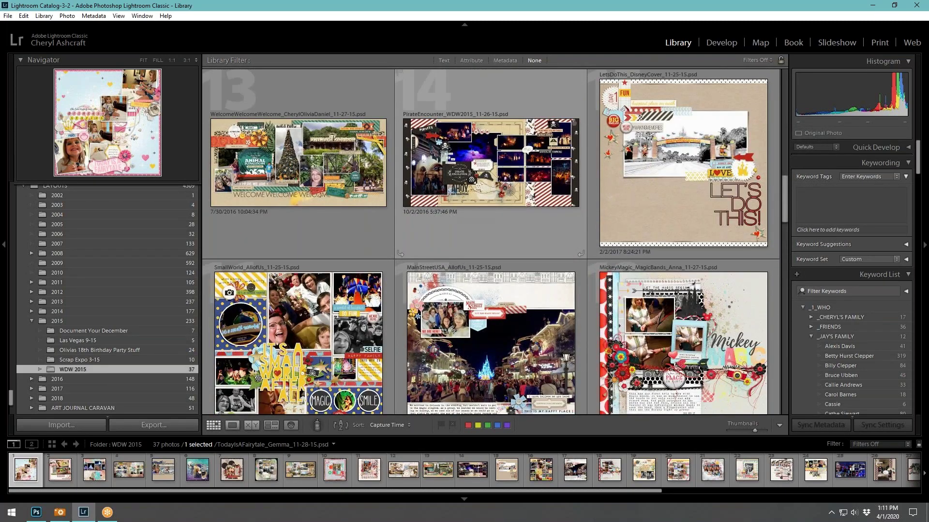
pyautogui.doubleClick(334, 305)
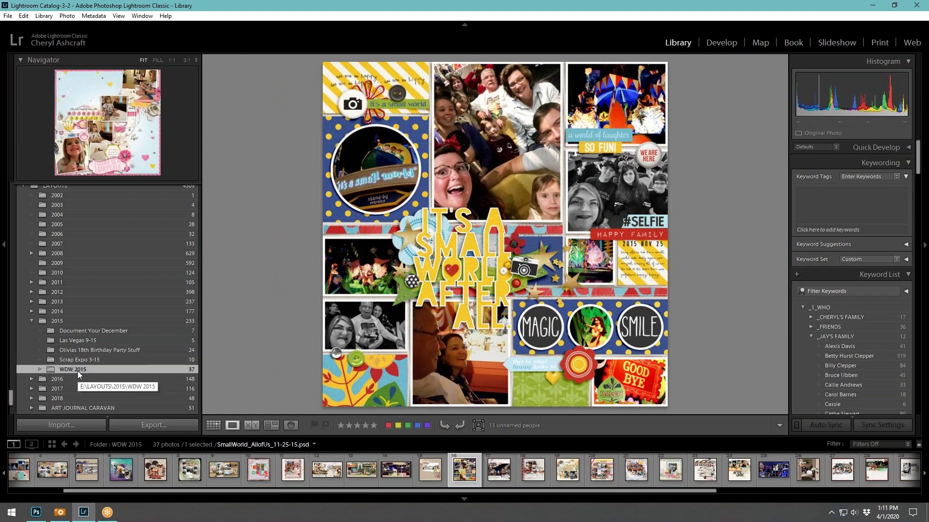
# Synchronize the WDW 2015 folder with the catalog and import all of its new layout files
pyautogui.rightClick(65, 369)
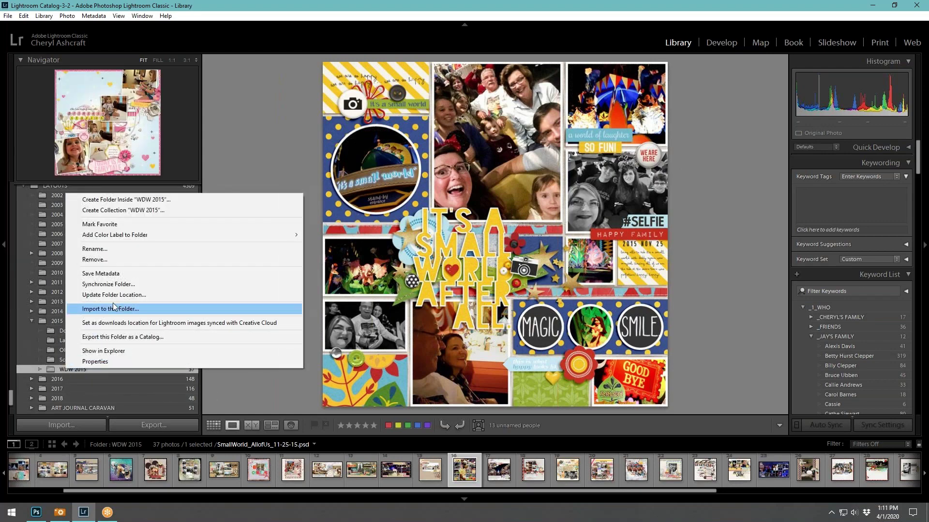
pyautogui.click(111, 286)
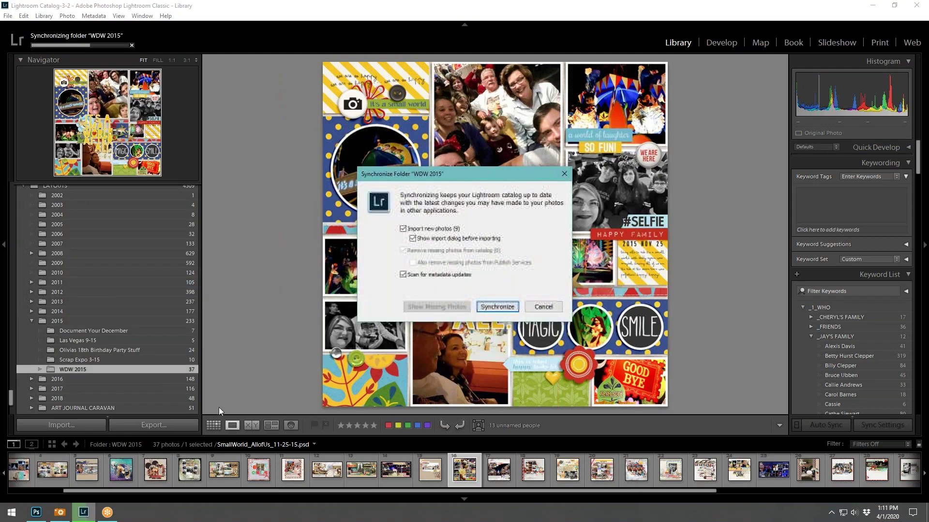
pyautogui.click(483, 308)
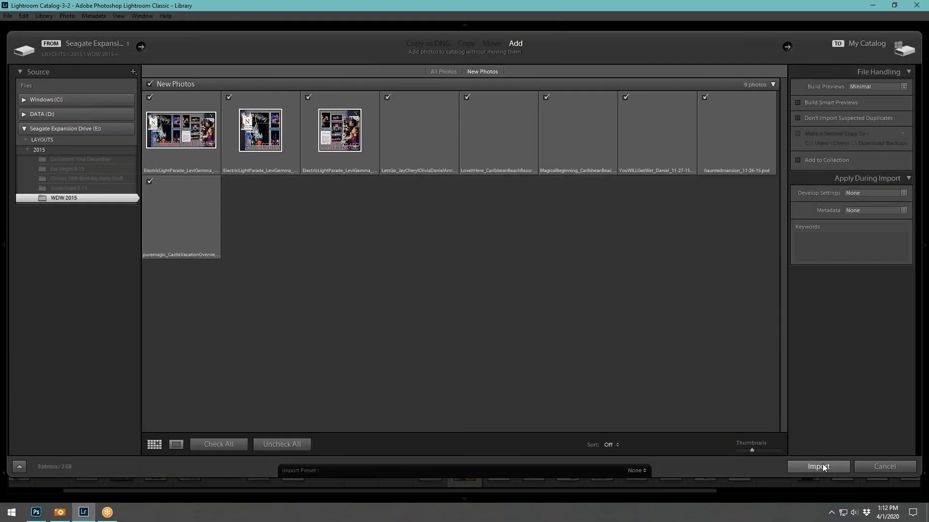
pyautogui.click(823, 467)
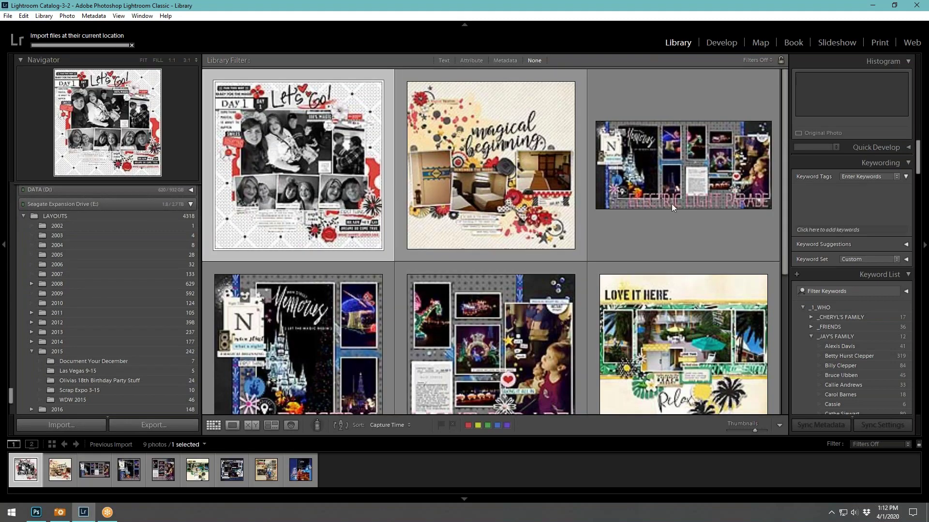
# Look over the newly imported 2015 layouts and enlarge hauntedmansion_11-26-15.psd
pyautogui.scroll(-3, 438, 221)
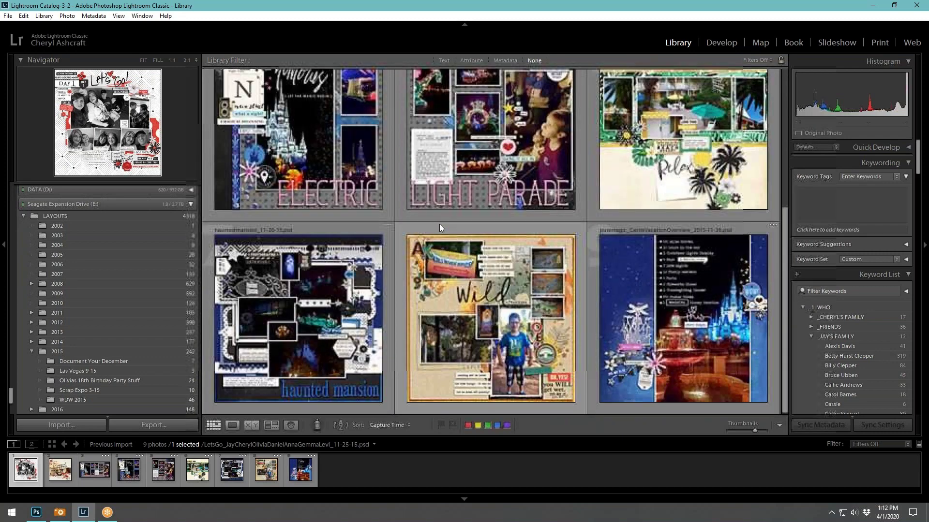
pyautogui.click(348, 305)
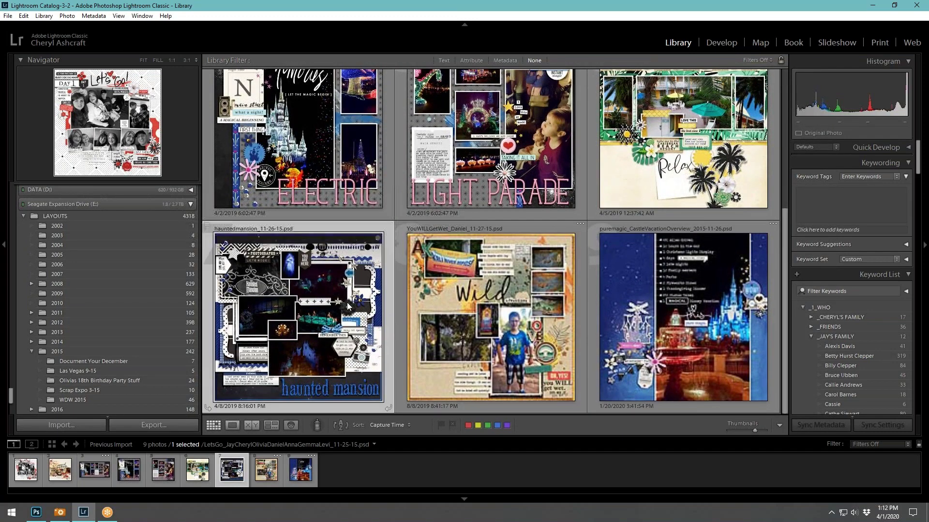
pyautogui.doubleClick(347, 305)
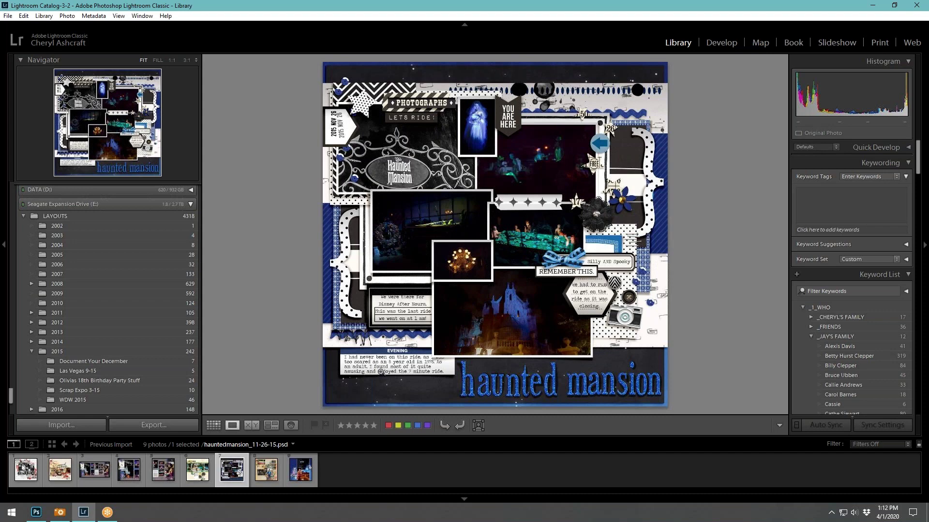
# View the Electric Light Parade double-page layout, followed by its separate left and right pages
pyautogui.click(86, 478)
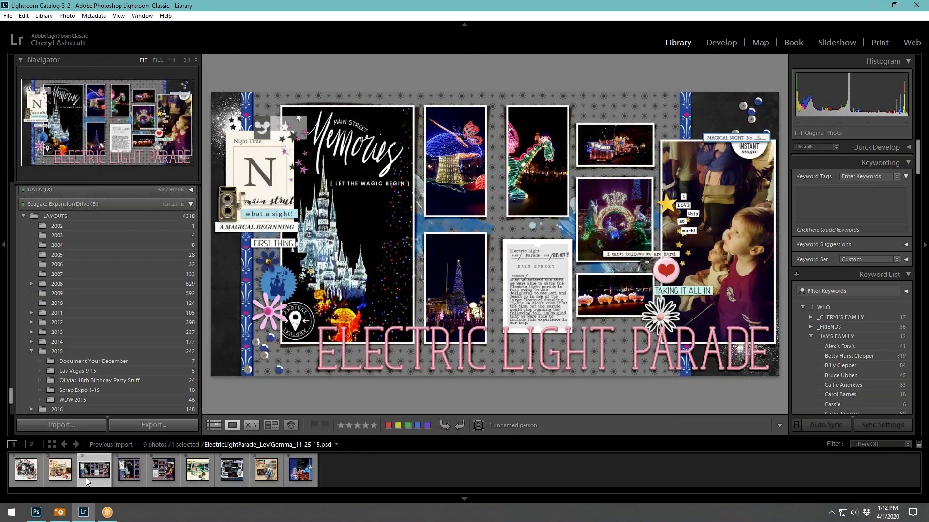
pyautogui.click(124, 481)
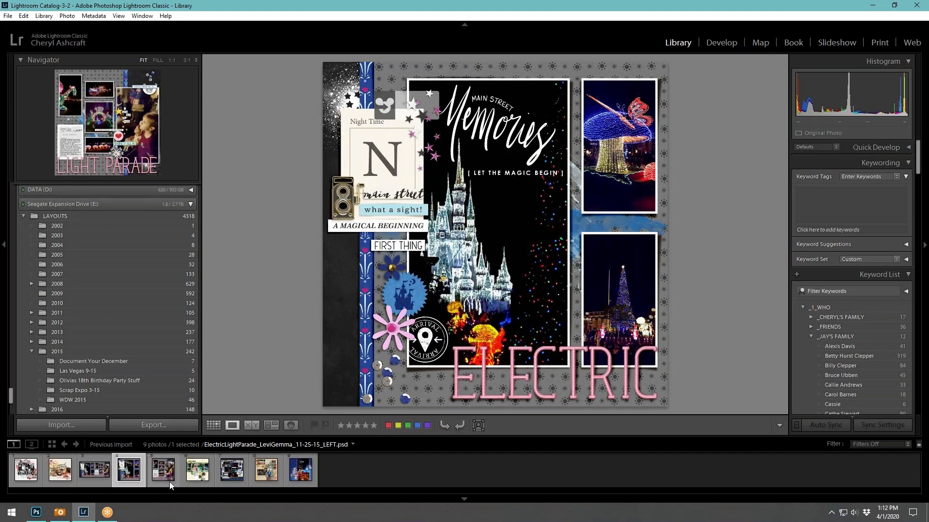
pyautogui.click(166, 481)
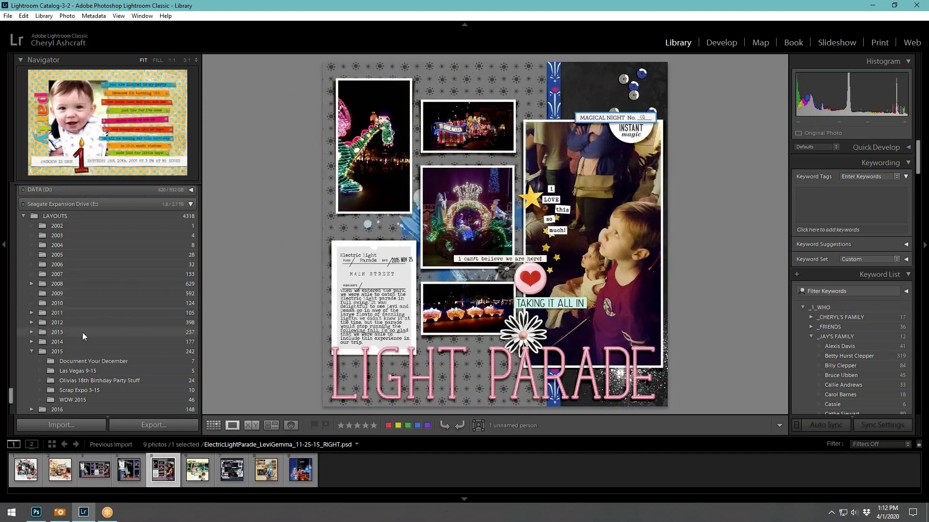
# Synchronize the Walt Disney 2012 folder within the 2012 layouts folder and import all of its new layout files
pyautogui.click(31, 351)
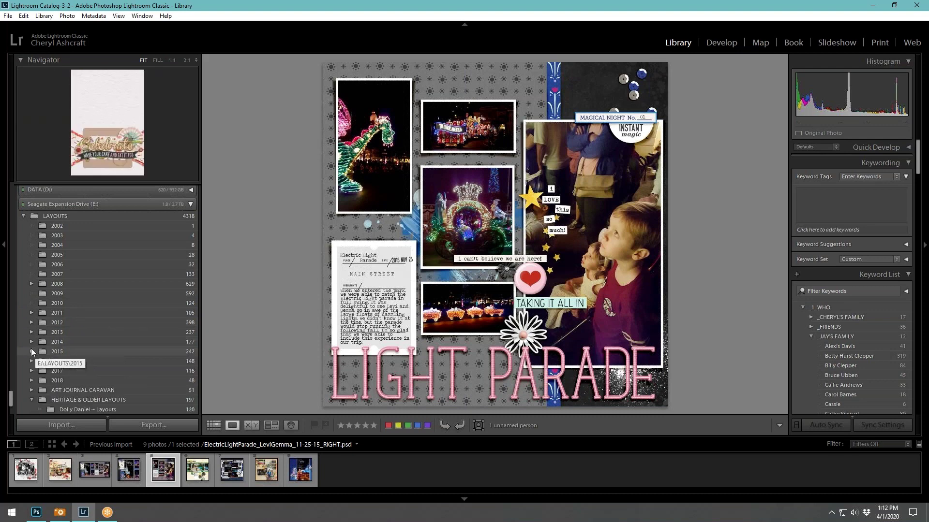
pyautogui.click(31, 323)
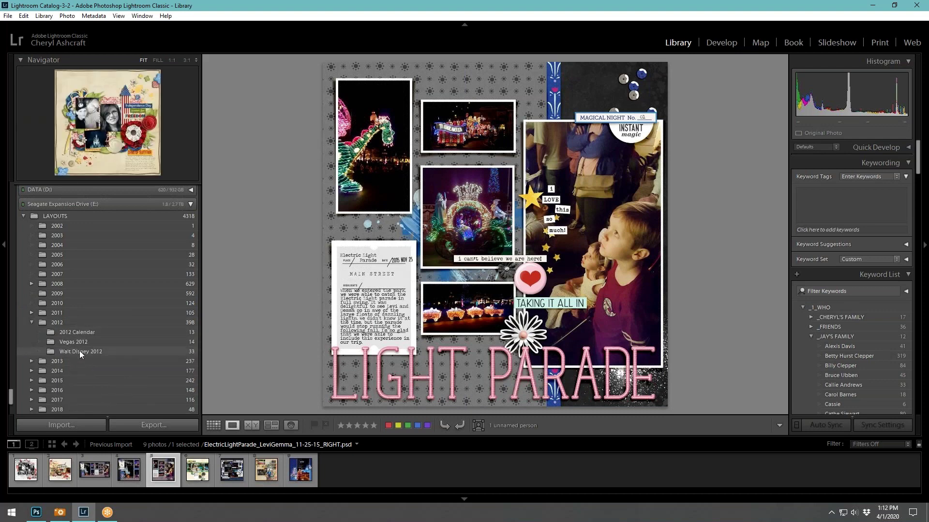
pyautogui.rightClick(79, 350)
pyautogui.click(147, 265)
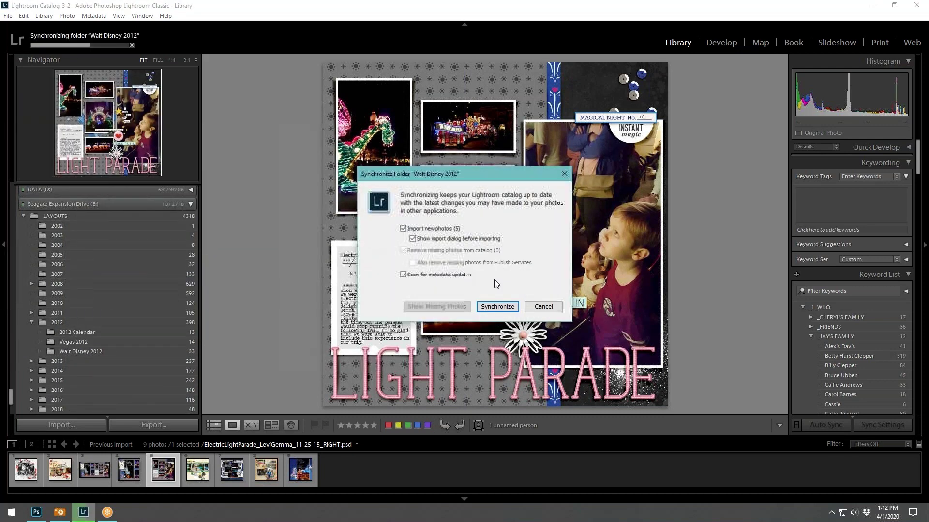
pyautogui.click(497, 307)
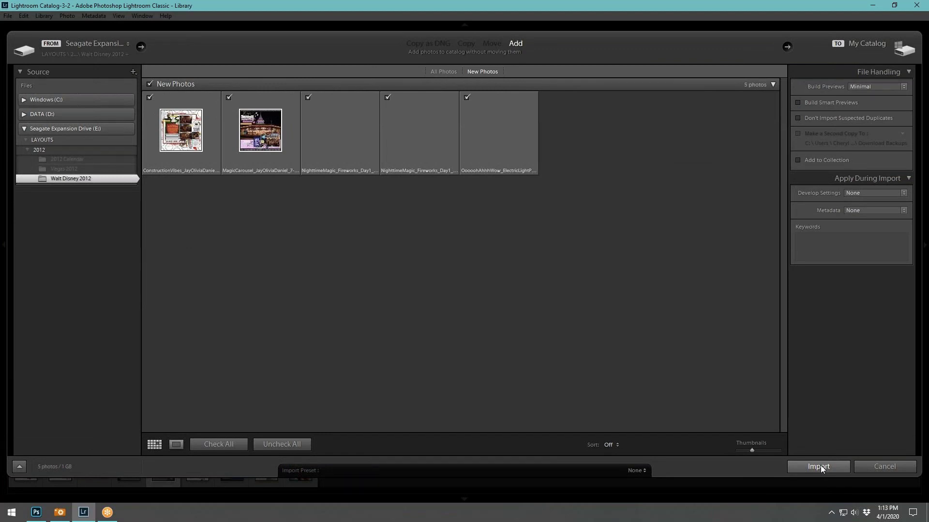
pyautogui.click(819, 468)
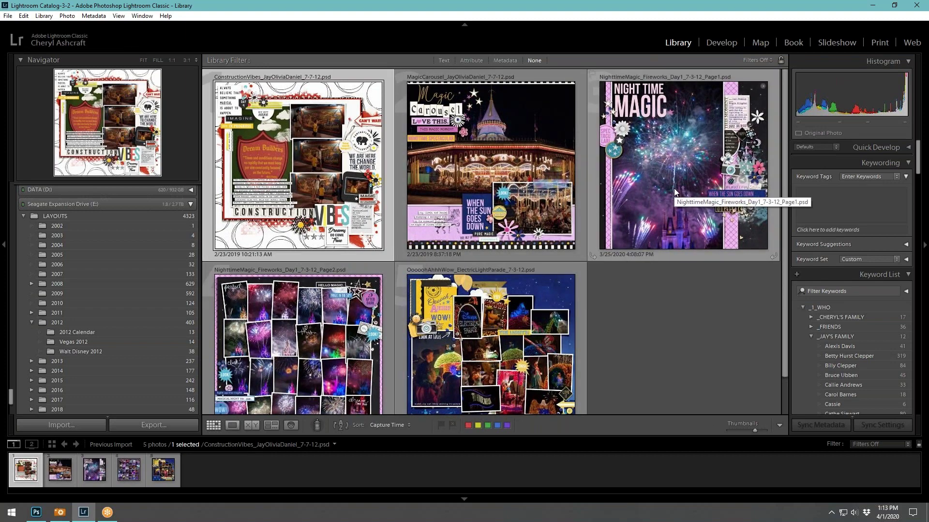
# Enlarge page 1 of the NighttimeMagic_Fireworks_Day1_7-3-12 layout and compare it with page 2
pyautogui.doubleClick(670, 170)
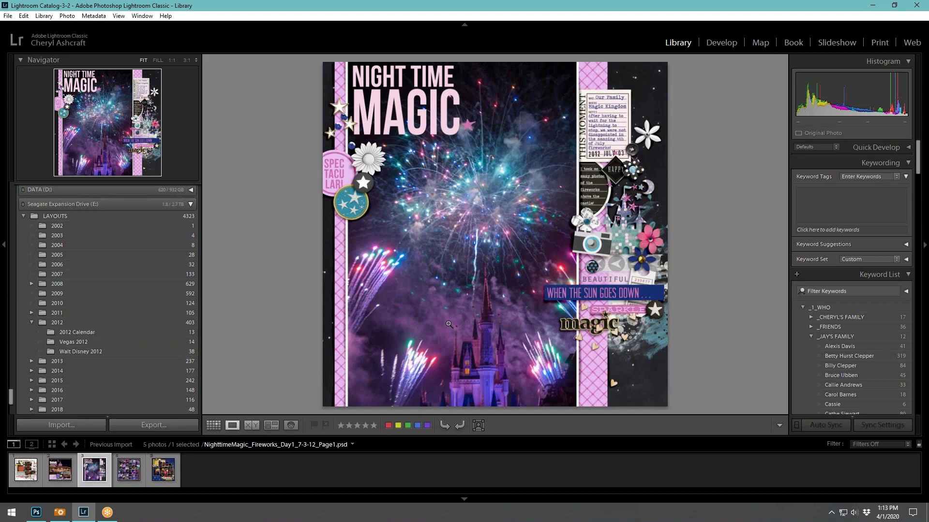
pyautogui.click(134, 479)
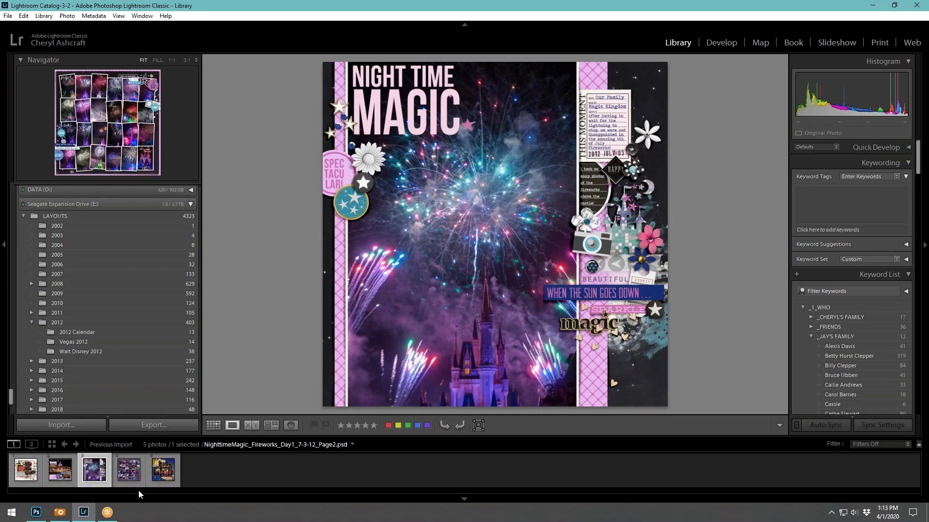
pyautogui.click(132, 476)
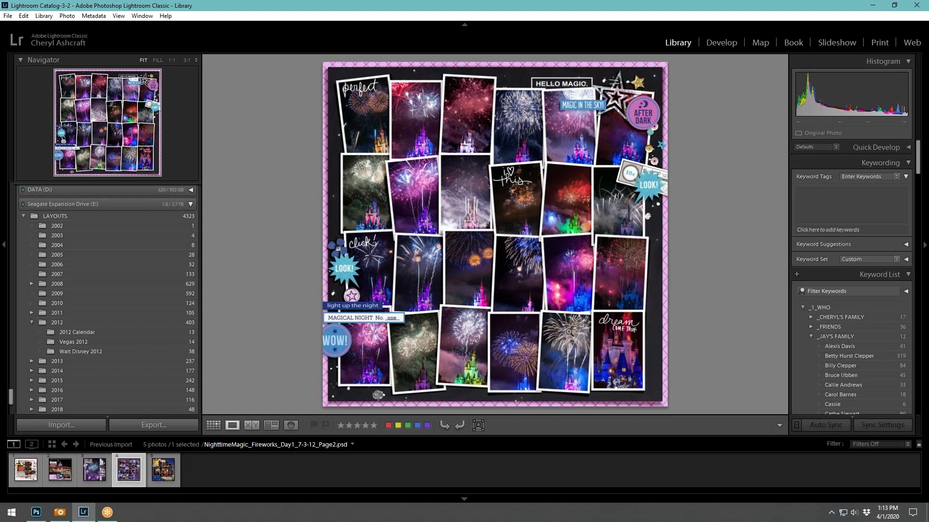
pyautogui.click(97, 481)
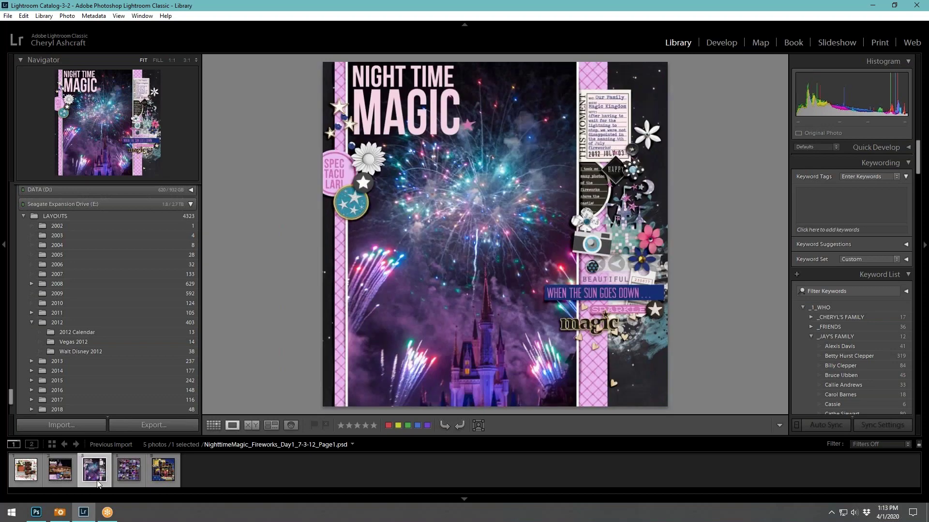
pyautogui.click(138, 480)
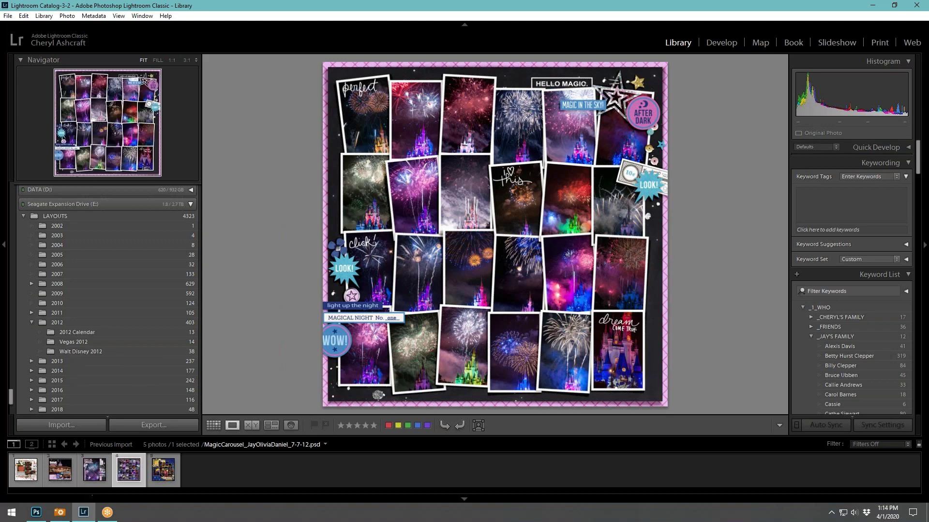
# View the Magic Carousel, Electric Light Parade and Construction Vibes layouts from 2012, ending back on Magic Carousel
pyautogui.click(54, 482)
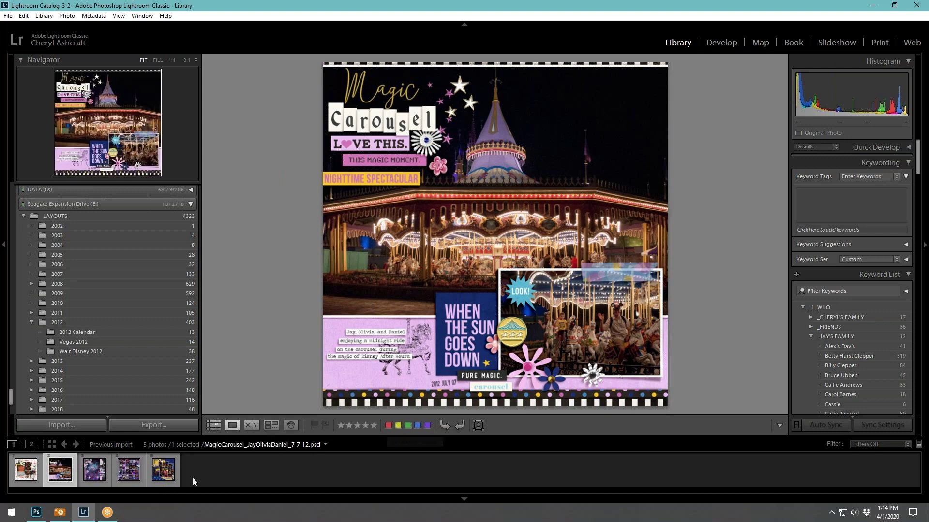
pyautogui.click(172, 484)
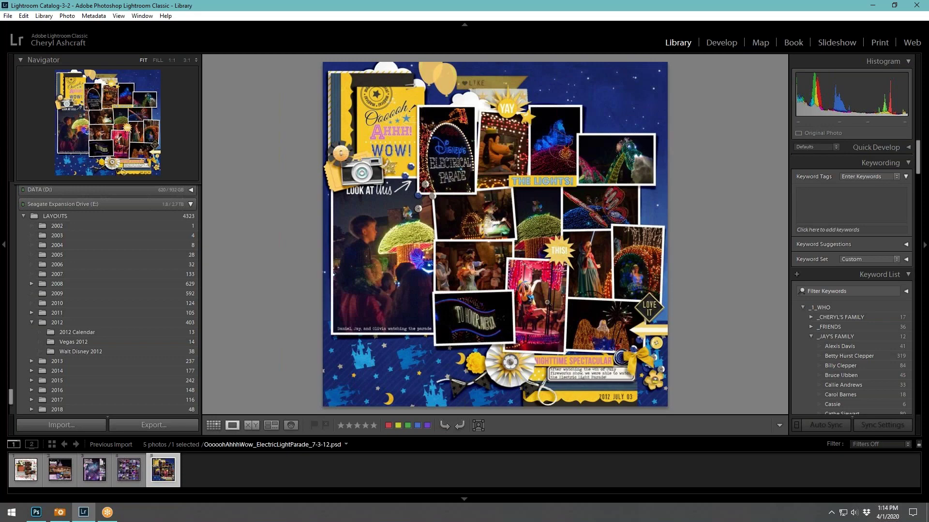
pyautogui.click(26, 484)
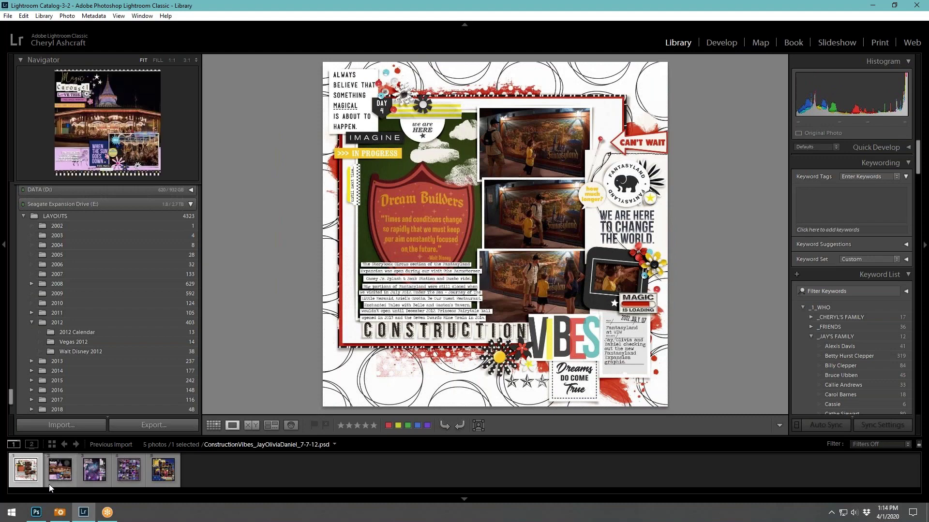
pyautogui.click(51, 484)
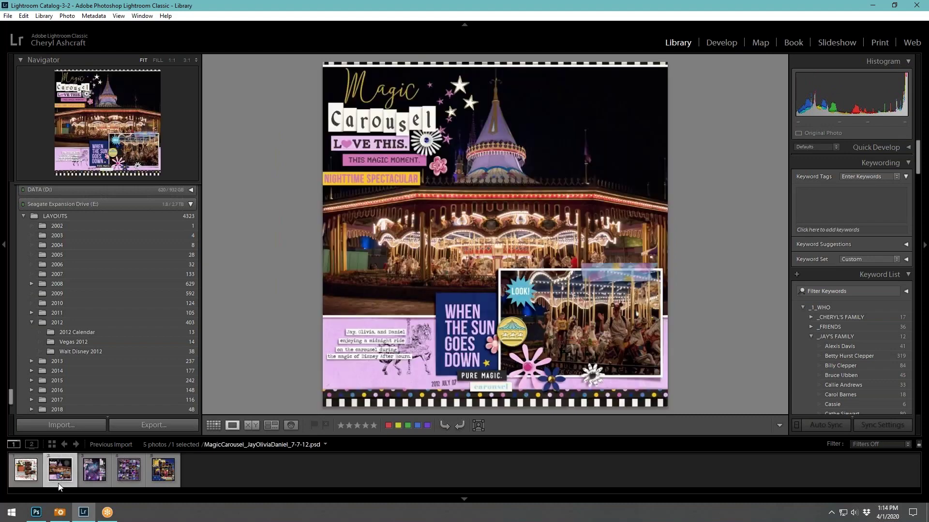
# View the Electric Light Parade layout, and browse the Walt Disney 2012 layouts folder in a thumbnail grid from its first layouts onward
pyautogui.click(167, 484)
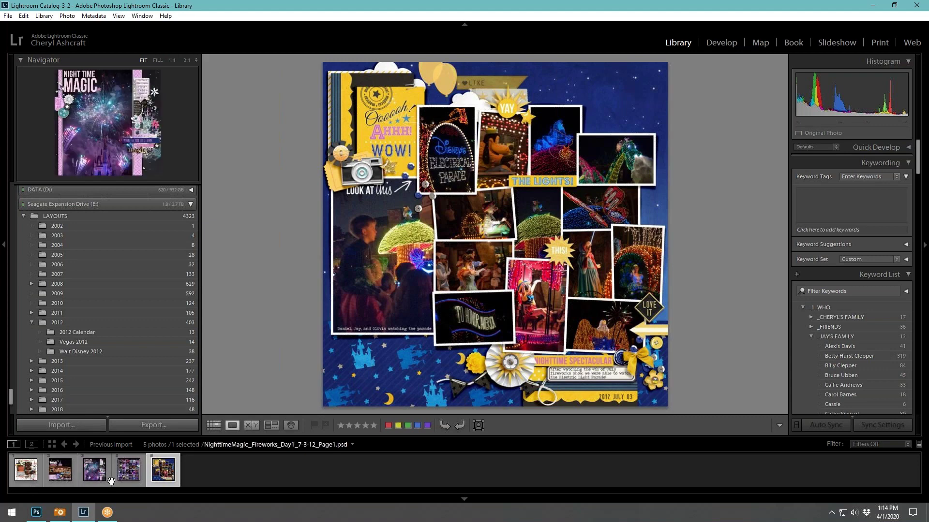
pyautogui.click(74, 350)
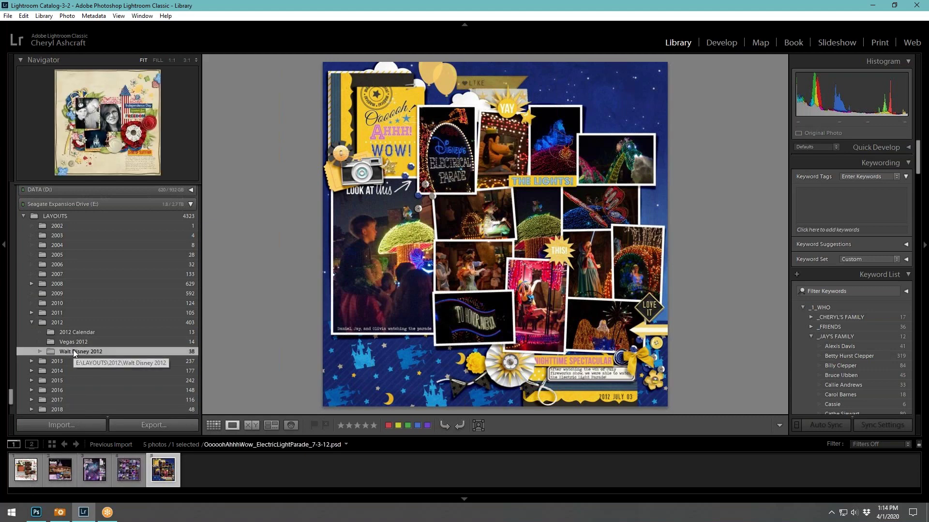
pyautogui.click(207, 427)
pyautogui.scroll(5, 503, 322)
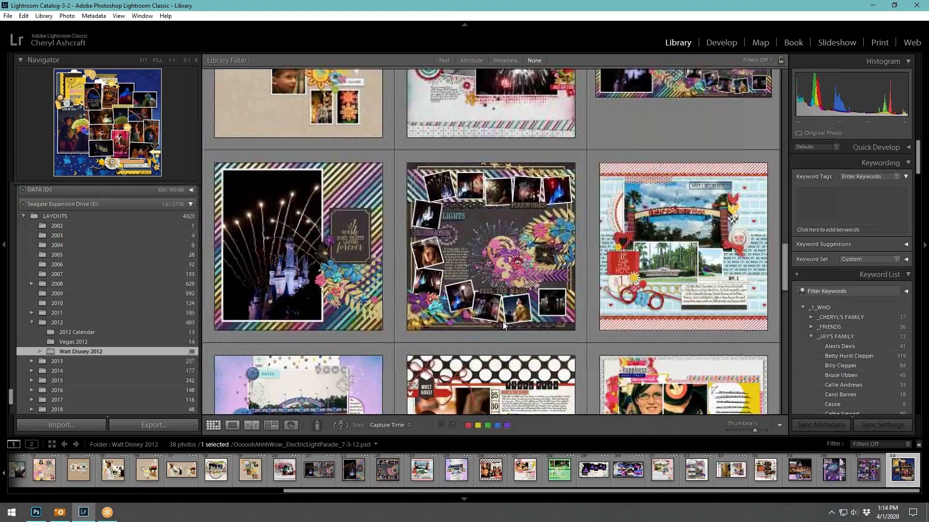
pyautogui.scroll(10, 503, 321)
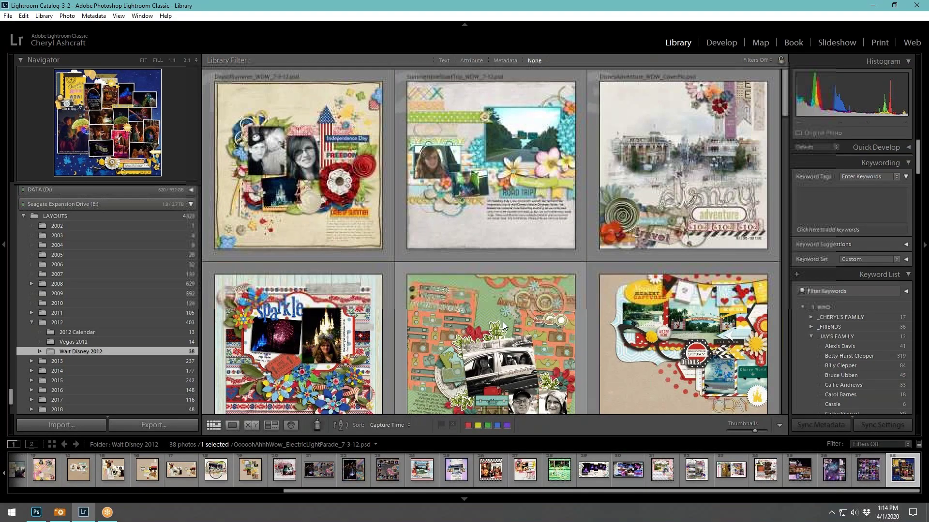
pyautogui.scroll(-5, 566, 315)
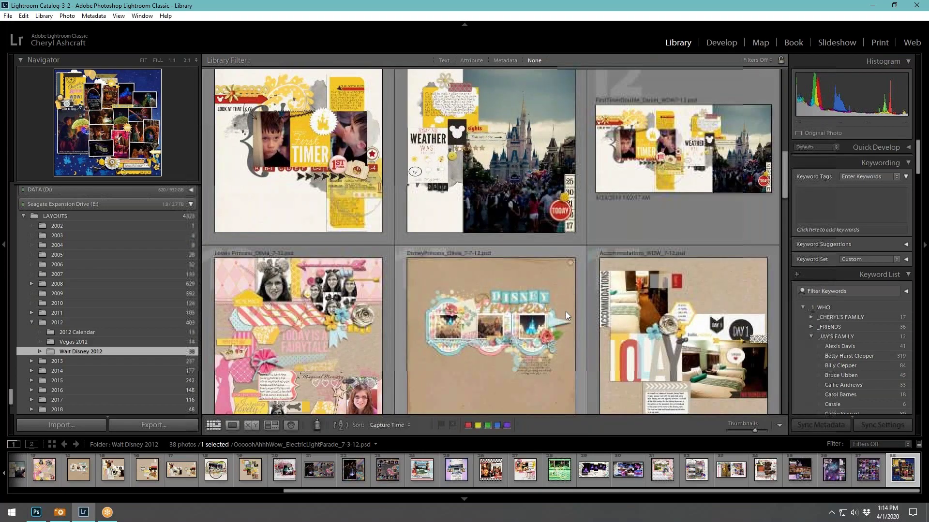
pyautogui.scroll(-6, 566, 315)
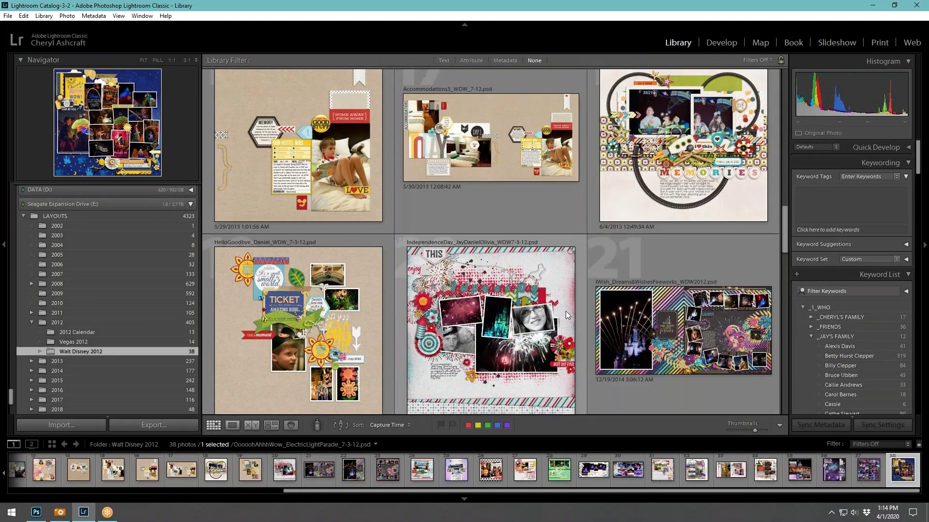
pyautogui.scroll(-2, 566, 314)
# Enlarge the HelloGoodbye "It's a small world" layout and compare it with the earlier Accommodations double-page layout
pyautogui.doubleClick(341, 240)
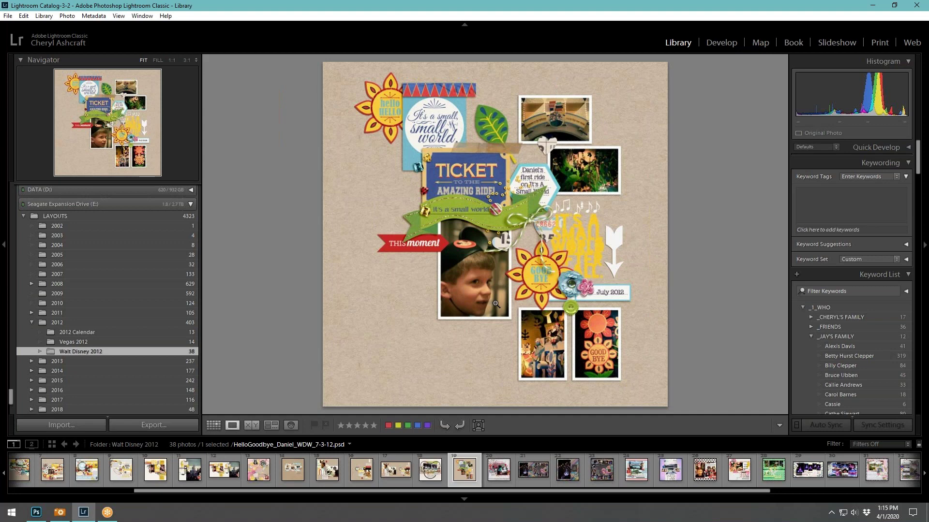
pyautogui.press('Left')
pyautogui.press('Left')
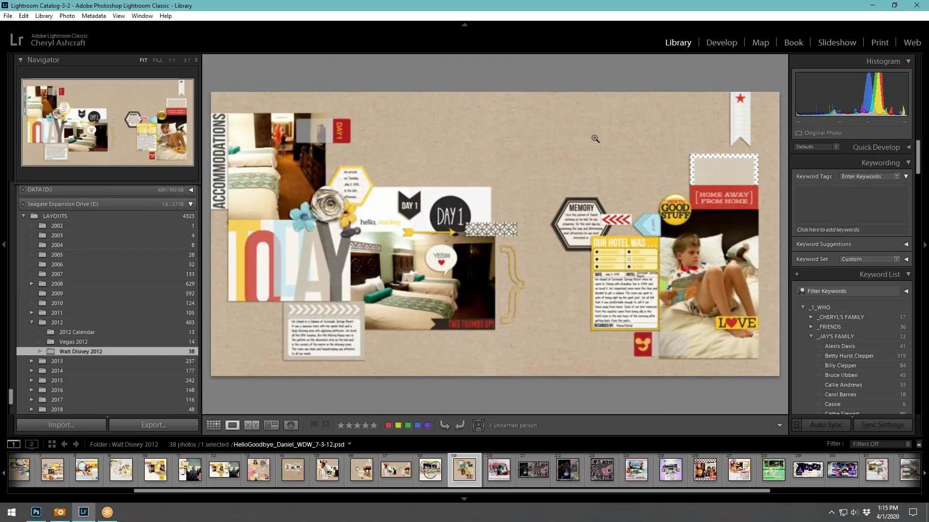
pyautogui.press('Right')
pyautogui.press('Right')
# Inspect the ride entrance photo and the lower doll scene photo on the HelloGoodbye layout at 1:1 magnification
pyautogui.click(580, 128)
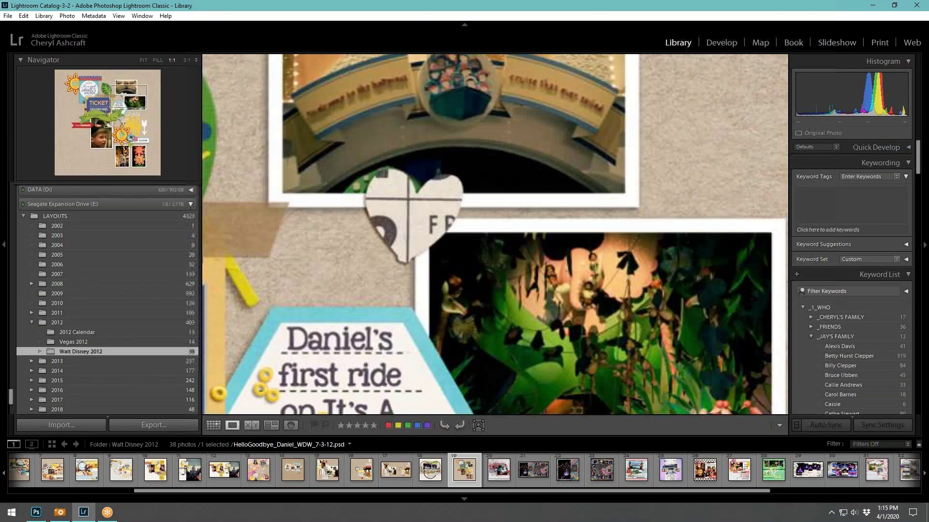
pyautogui.click(620, 138)
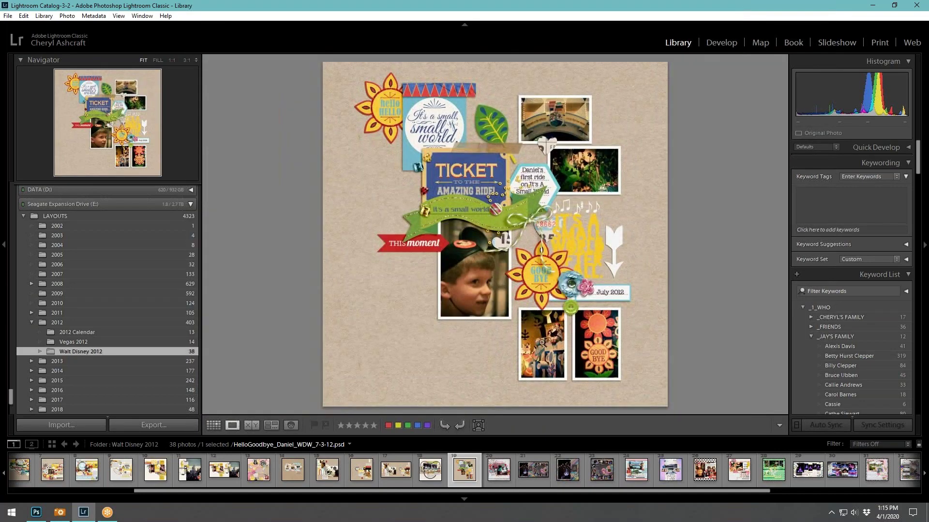
pyautogui.click(533, 360)
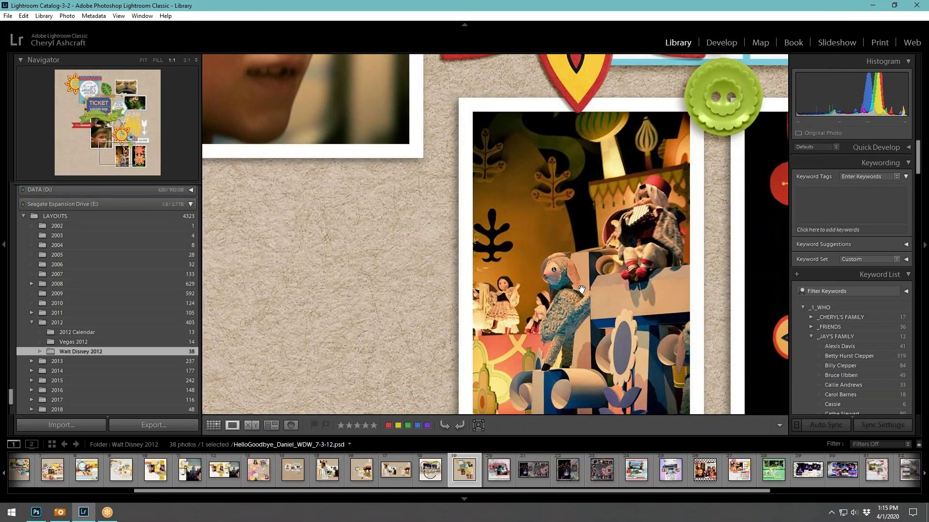
pyautogui.click(581, 288)
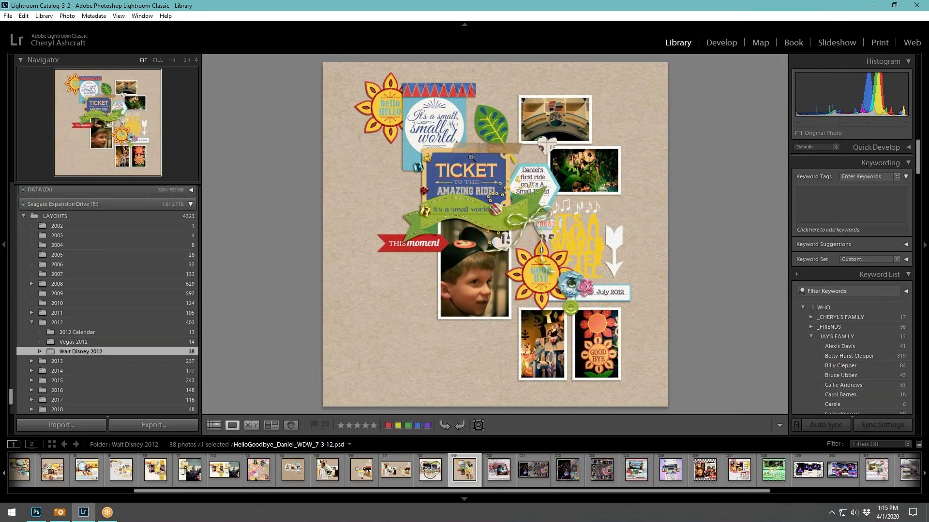
# Look through the remaining Walt Disney 2012 layouts in the thumbnail grid, down to the last one
pyautogui.click(213, 425)
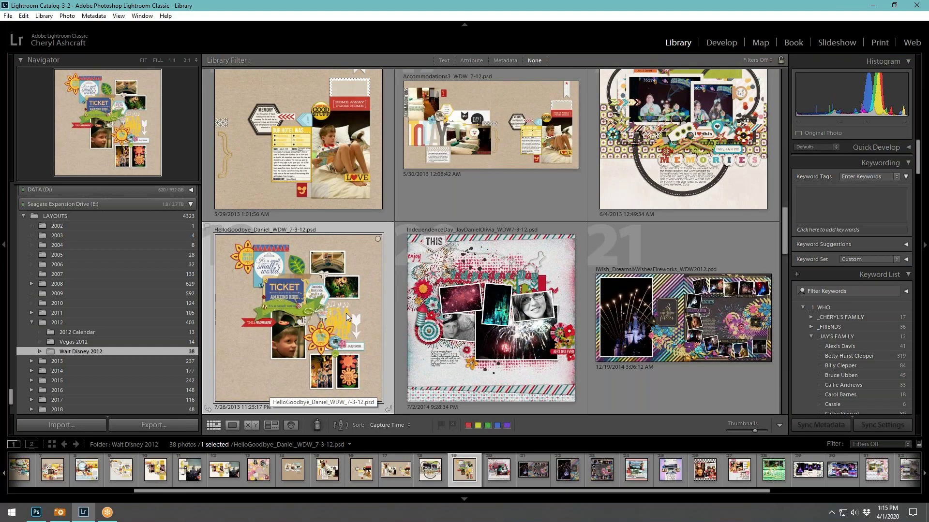
pyautogui.scroll(-2, 347, 313)
pyautogui.scroll(-4, 346, 312)
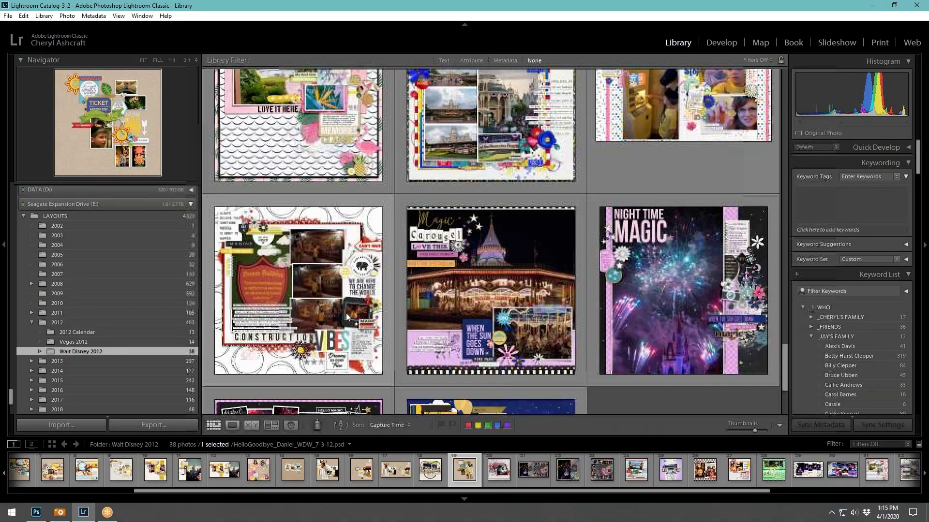
pyautogui.scroll(-3, 346, 312)
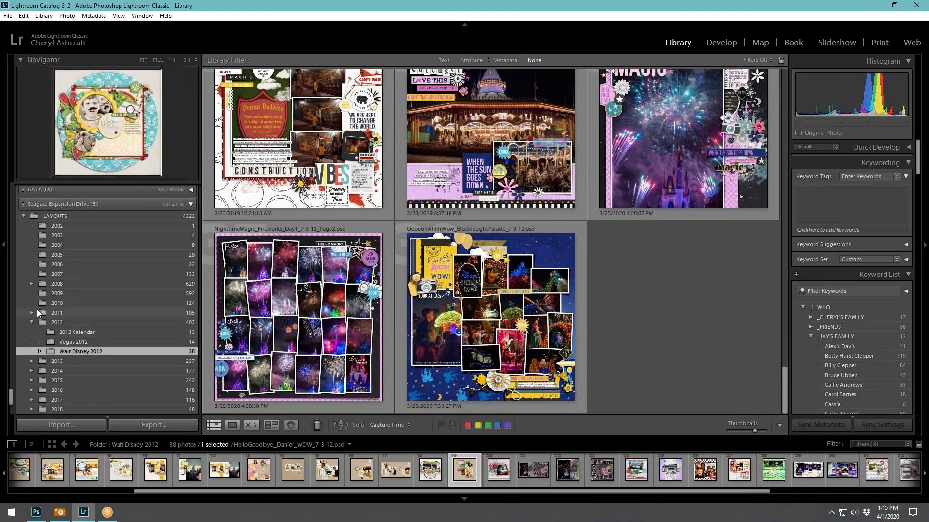
# Open the 2012-07-03 Walt Disney World photo folder and locate the It's a Small World ride photos
pyautogui.scroll(15, 49, 297)
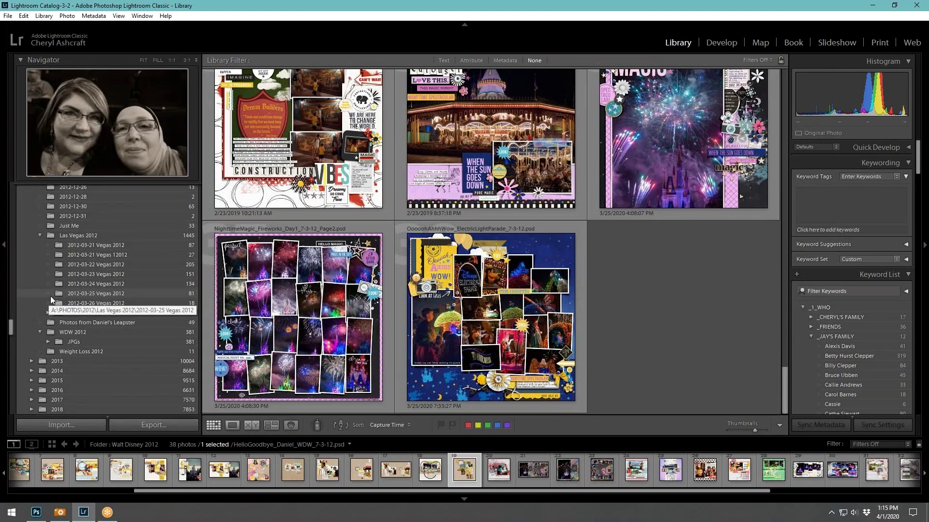
pyautogui.scroll(10, 118, 260)
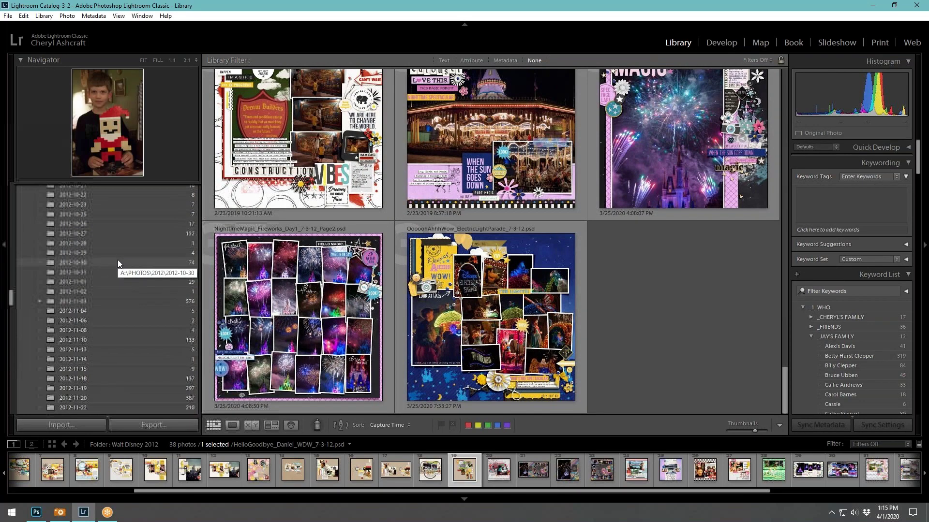
pyautogui.scroll(15, 116, 260)
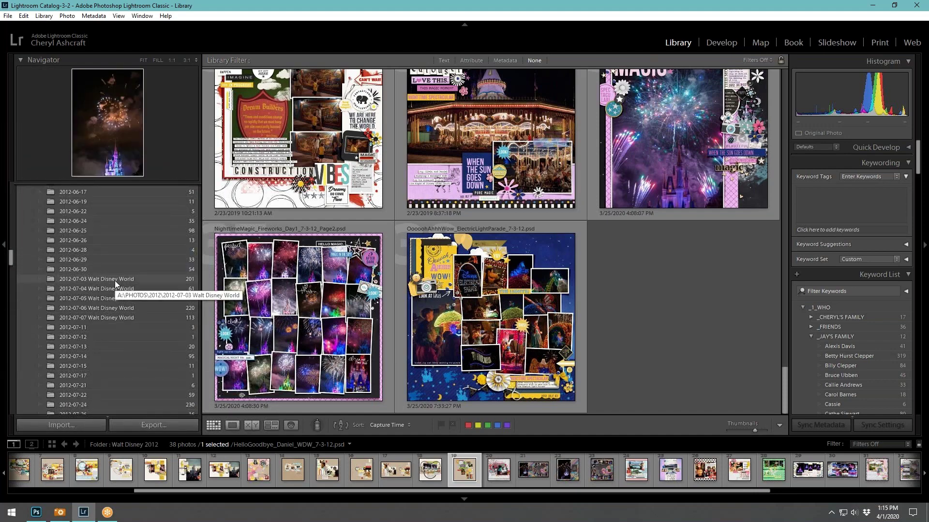
pyautogui.click(114, 280)
pyautogui.scroll(-2, 783, 117)
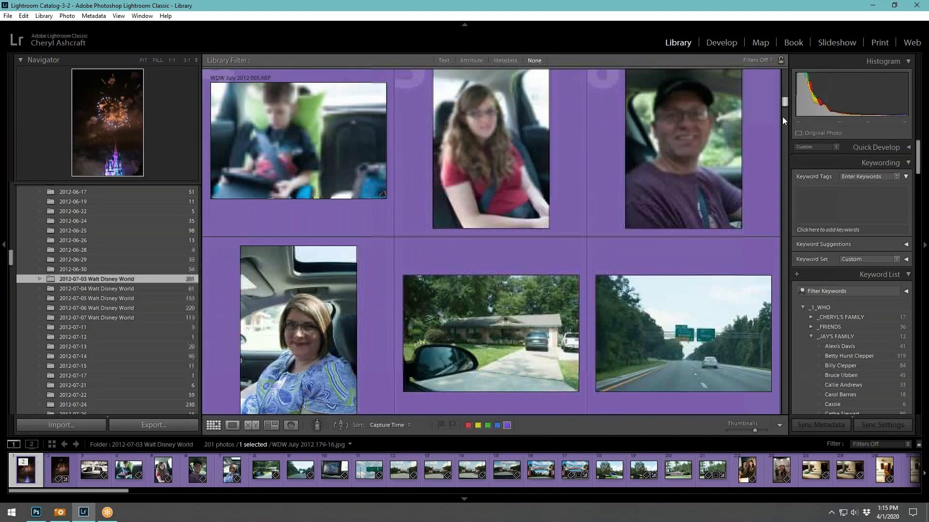
pyautogui.moveTo(782, 118); pyautogui.dragTo(779, 324)
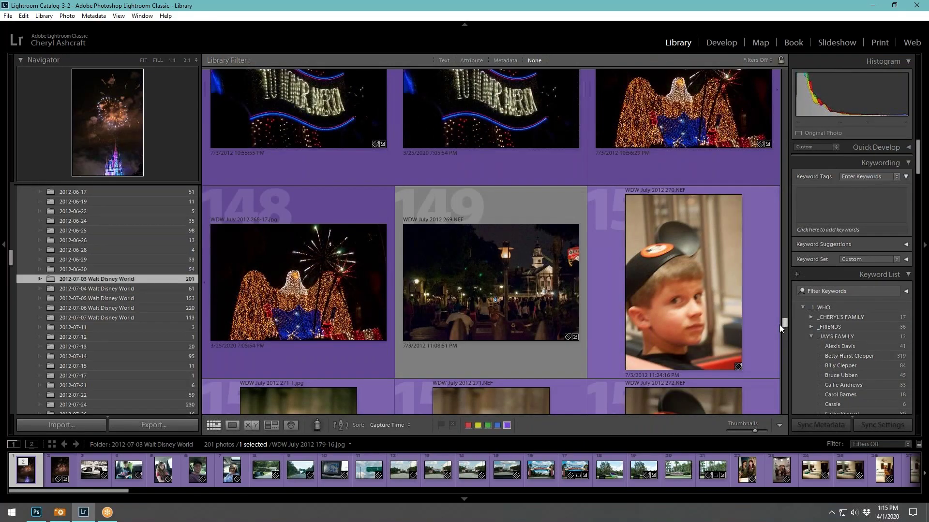
pyautogui.scroll(-6, 640, 341)
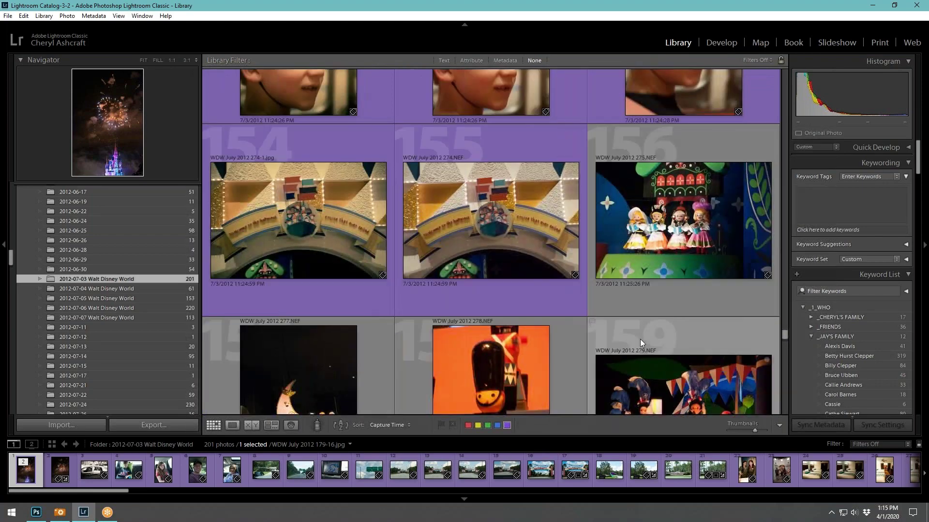
# Inspect the toy soldier photo WDW July 2012 278.NEF enlarged, and remove it from the catalog and disk
pyautogui.click(669, 301)
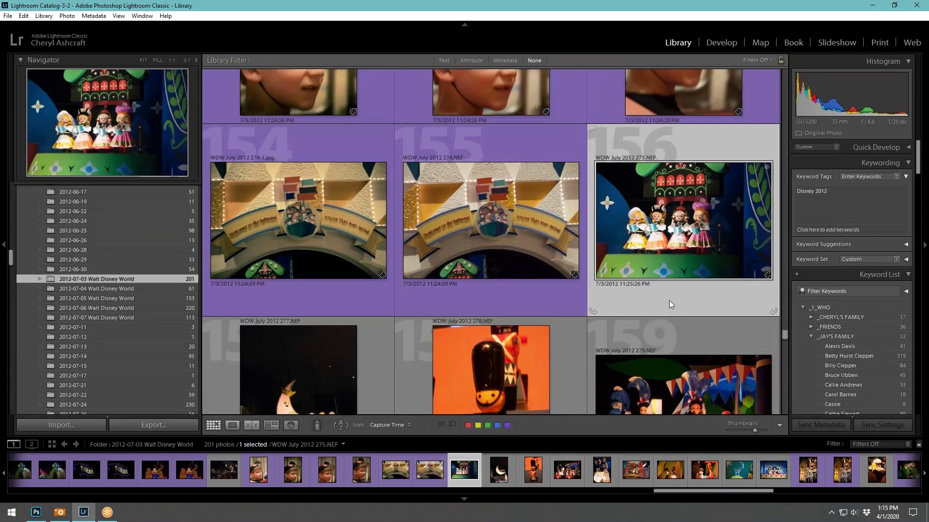
pyautogui.scroll(-2, 669, 301)
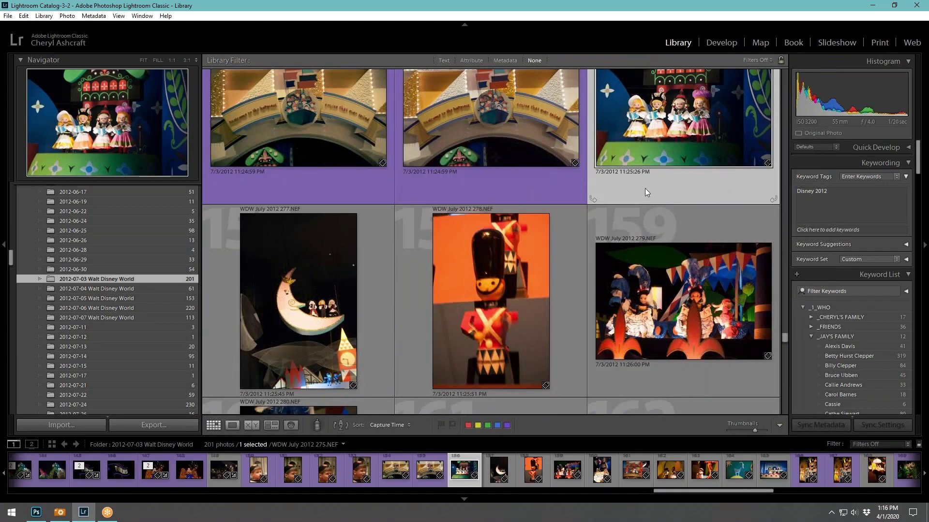
pyautogui.click(572, 278)
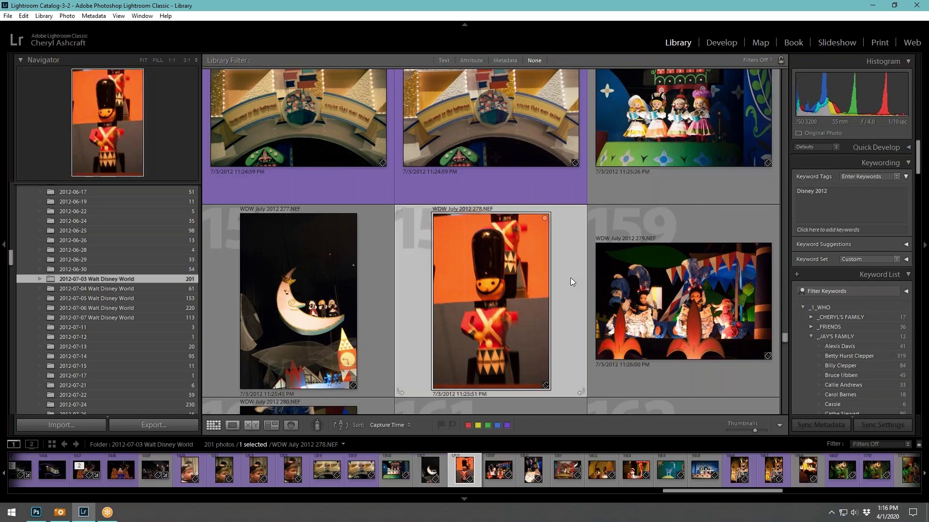
pyautogui.doubleClick(562, 278)
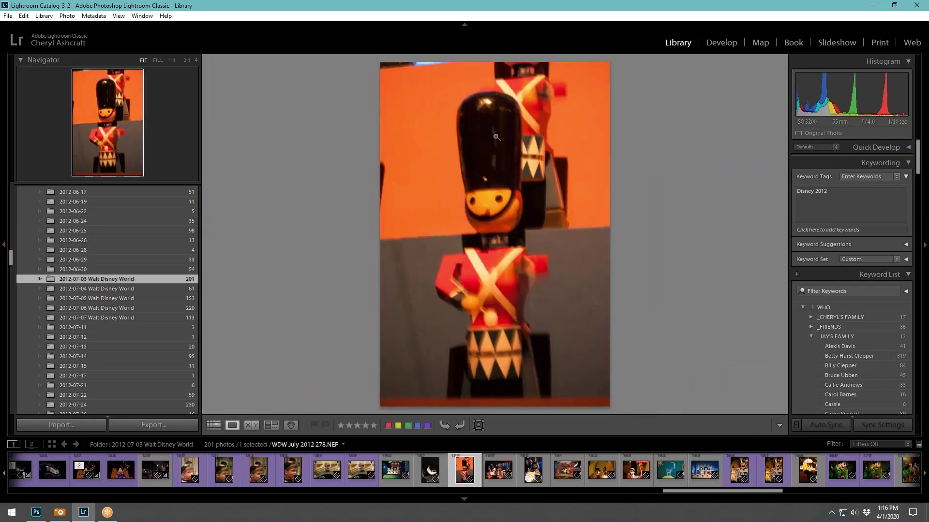
pyautogui.click(212, 426)
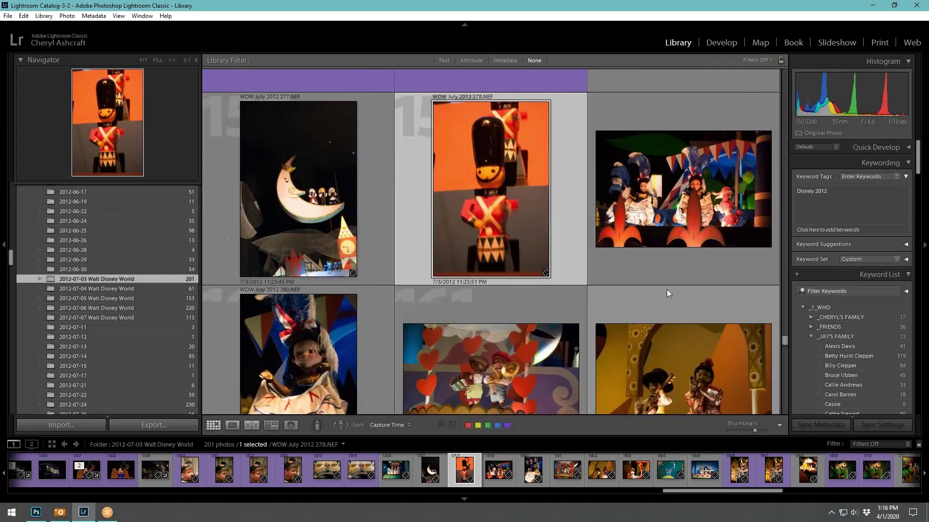
pyautogui.scroll(-2, 495, 286)
pyautogui.scroll(2, 539, 256)
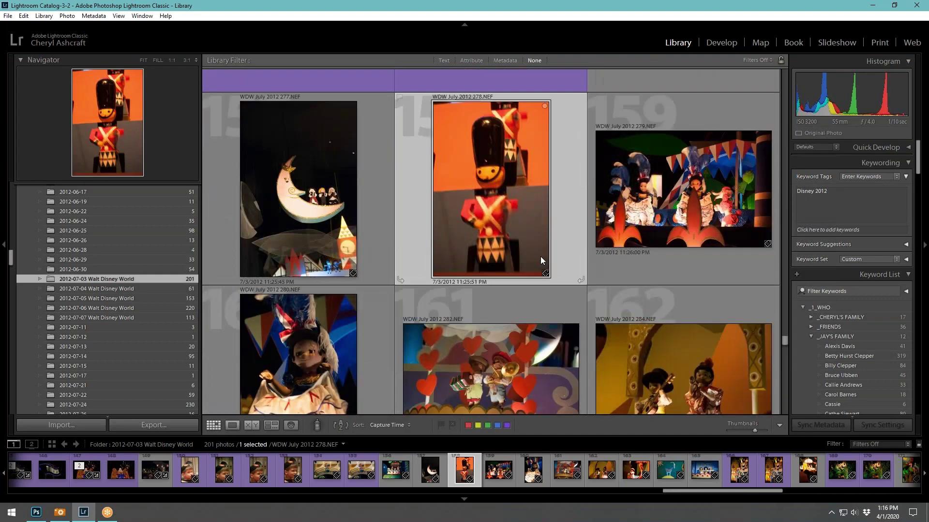
pyautogui.rightClick(558, 204)
pyautogui.click(595, 482)
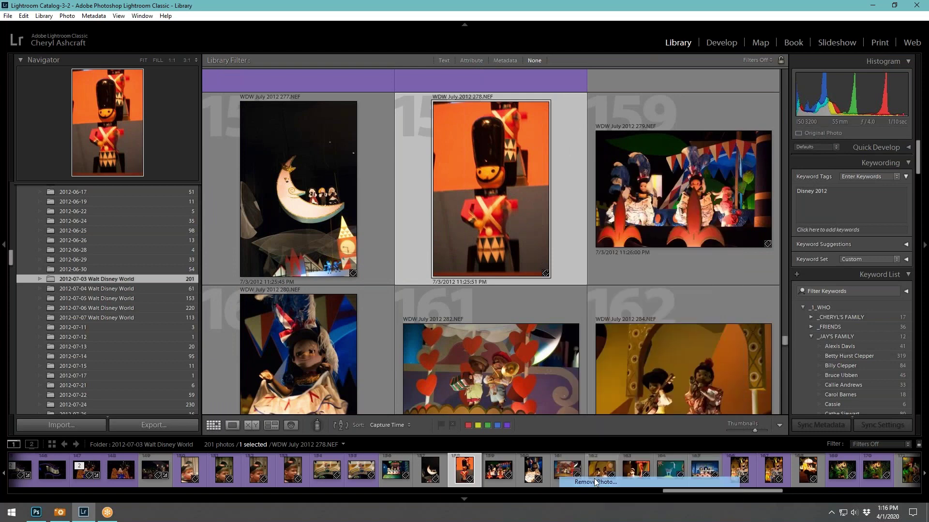
pyautogui.click(420, 272)
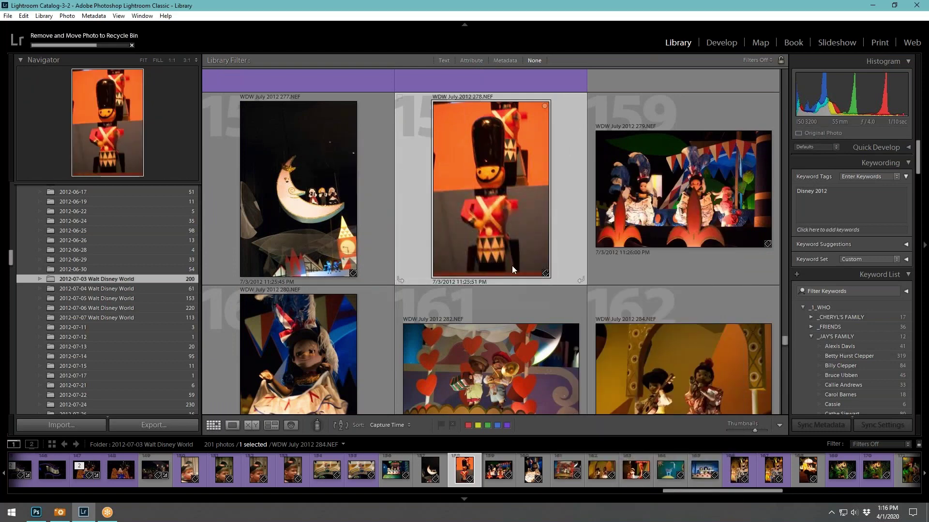
# View the It's a Small World ride photos enlarged one by one, from WDW July 2012 275.NEF to the blue goat photo
pyautogui.scroll(1, 752, 280)
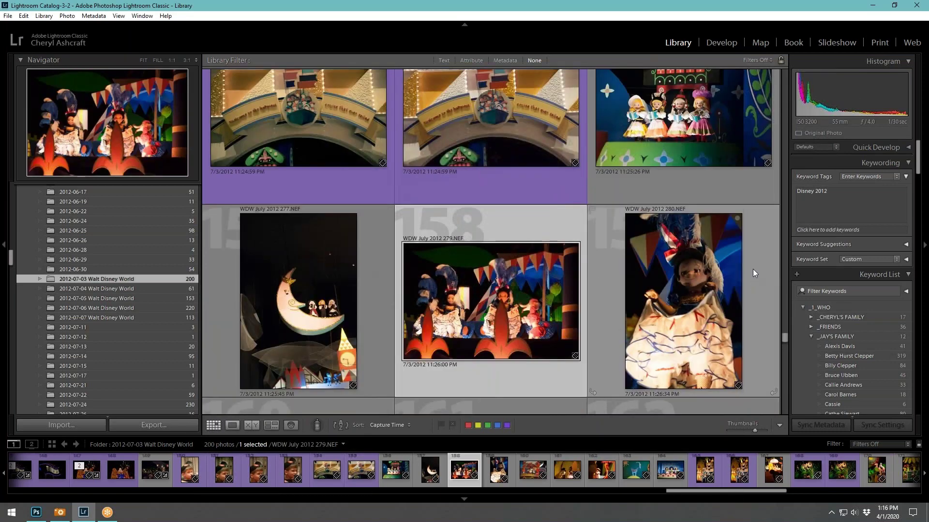
pyautogui.click(703, 186)
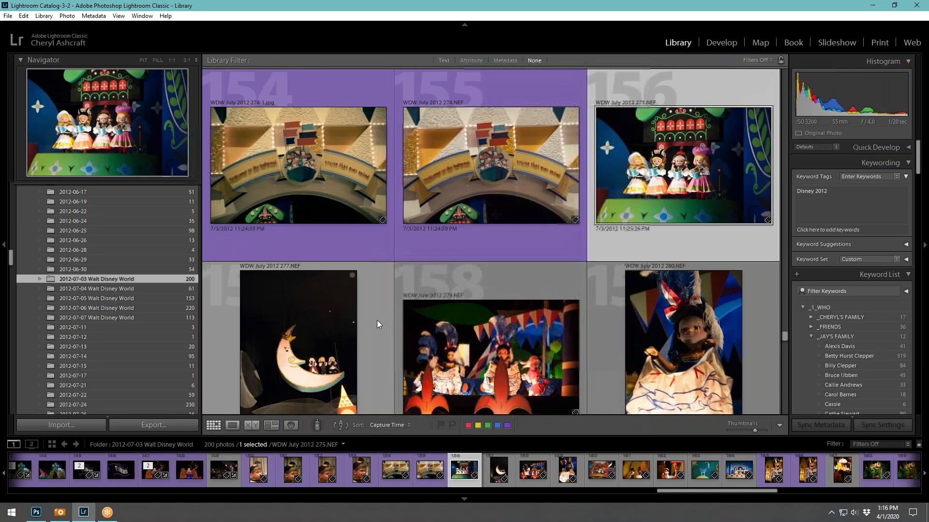
pyautogui.scroll(-1, 377, 320)
pyautogui.doubleClick(663, 202)
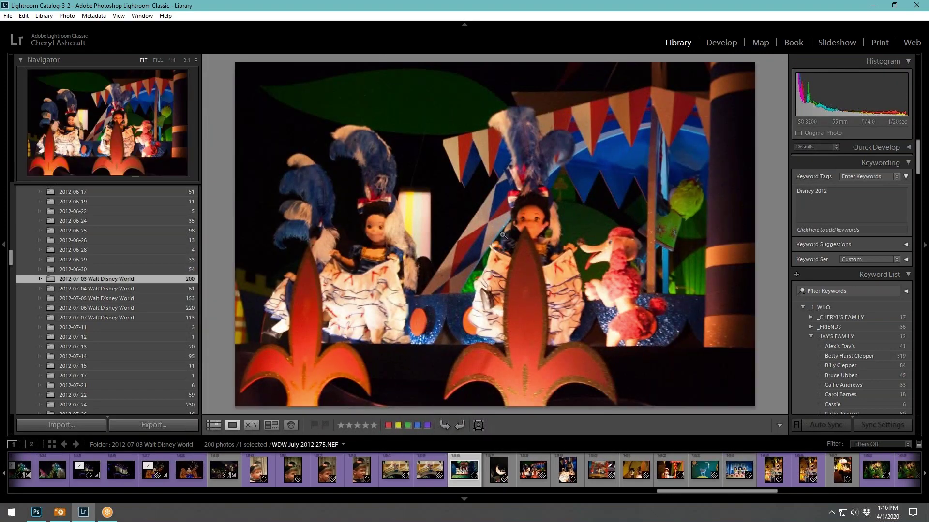
pyautogui.press('Right')
pyautogui.press('Right')
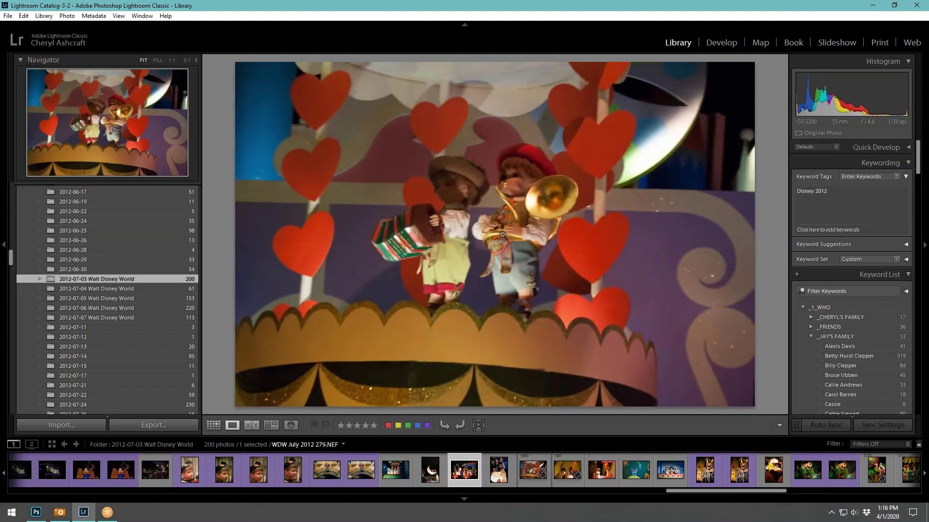
pyautogui.press('Right')
pyautogui.press('Right')
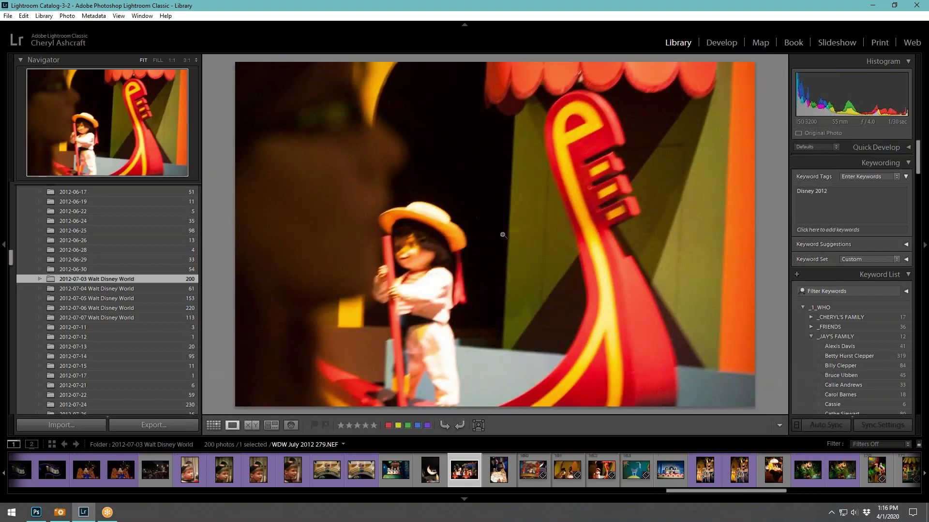
pyautogui.press('Right')
pyautogui.press('Right')
pyautogui.press('Left')
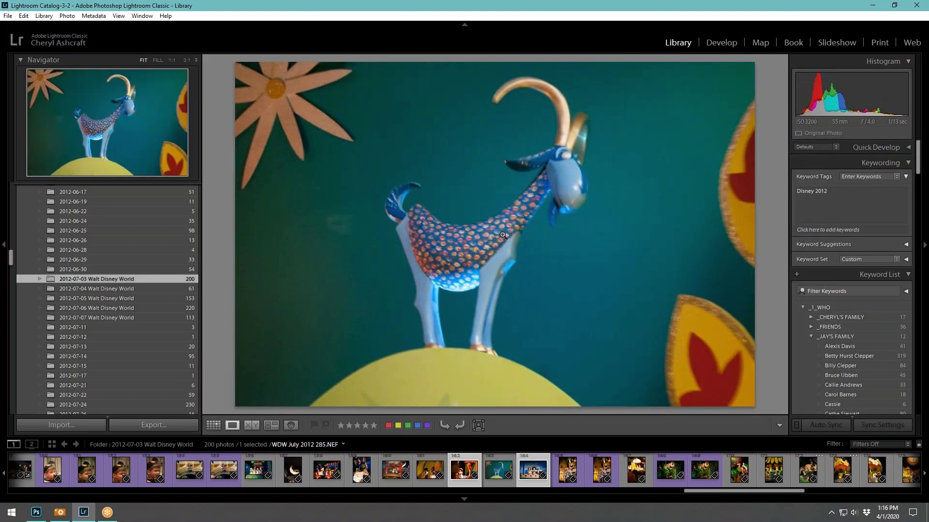
# Examine the enlarged ride photos from the blue goat to the guitar player WDW July 2012 288.NEF, and return to the gondolier photo
pyautogui.press('Left')
pyautogui.press('Right')
pyautogui.press('Right')
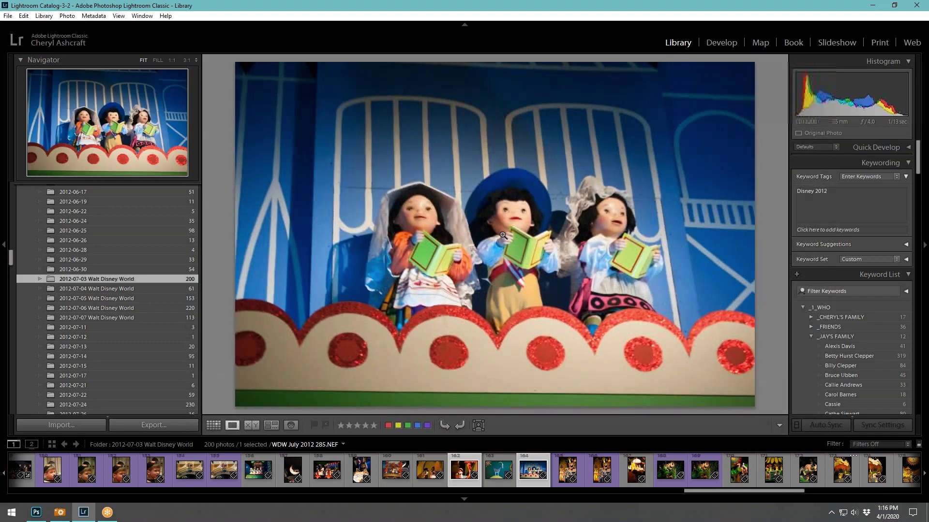
pyautogui.press('Right')
pyautogui.press('Right')
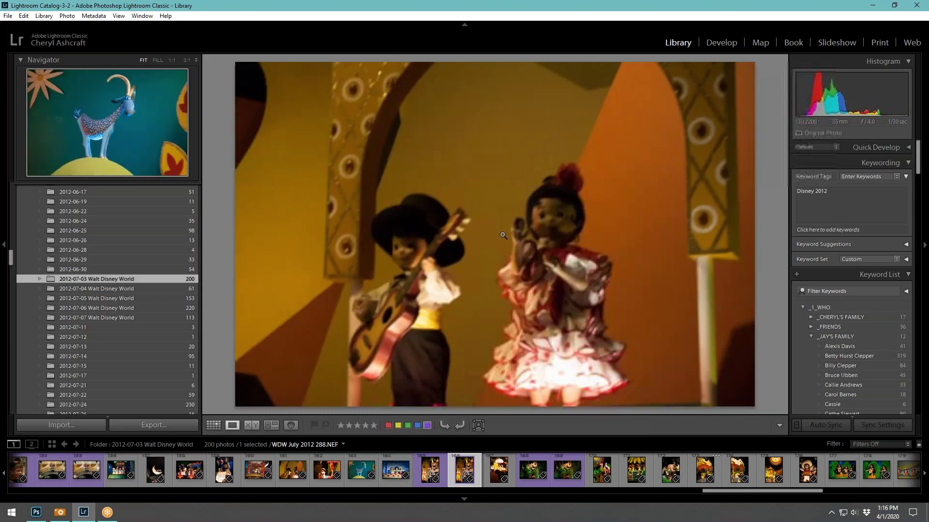
pyautogui.press('Left')
pyautogui.press('Left')
pyautogui.press('Left')
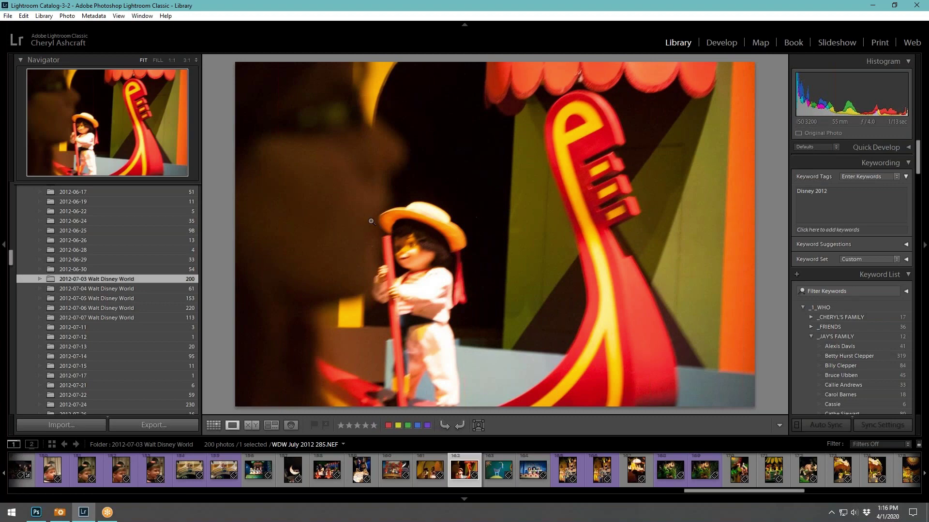
# Remove the gondolier doll photo WDW July 2012 285.NEF from the catalog and delete it from disk
pyautogui.rightClick(591, 202)
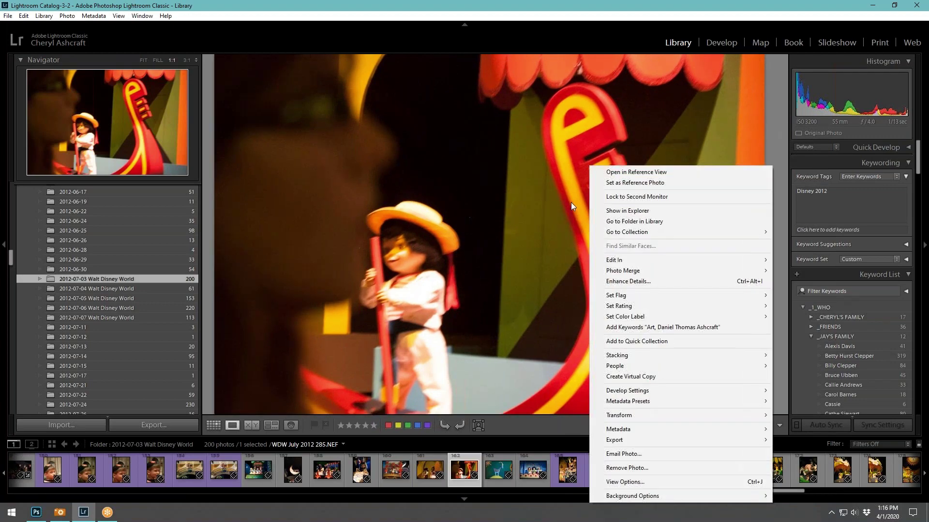
pyautogui.click(571, 202)
pyautogui.rightClick(534, 204)
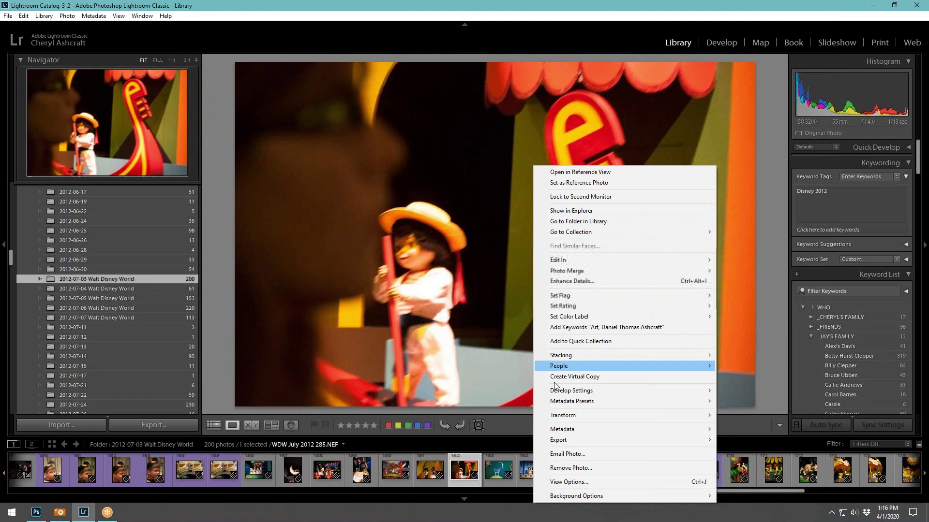
pyautogui.click(561, 468)
pyautogui.click(435, 272)
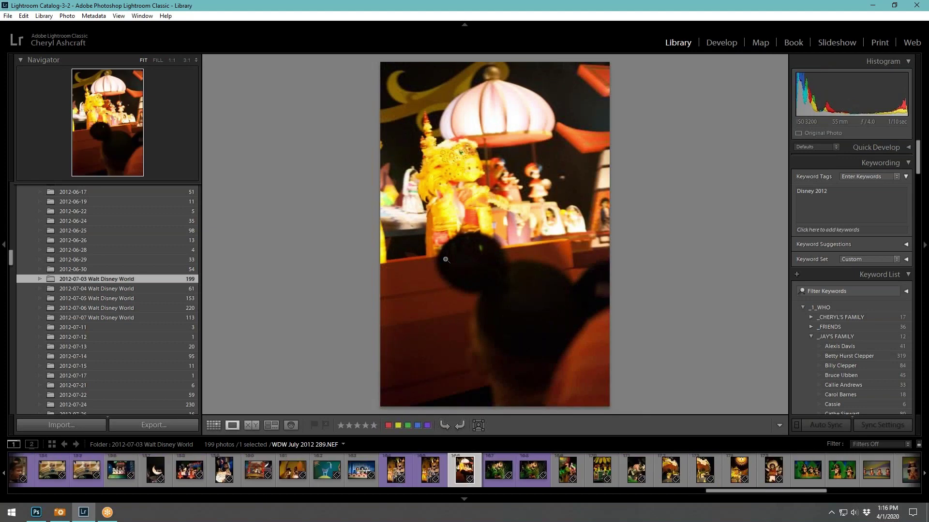
# Delete WDW July 2012 289.NEF, the photo blocked by a silhouetted head, from the catalog and disk
pyautogui.press('Right')
pyautogui.press('Left')
pyautogui.rightClick(483, 248)
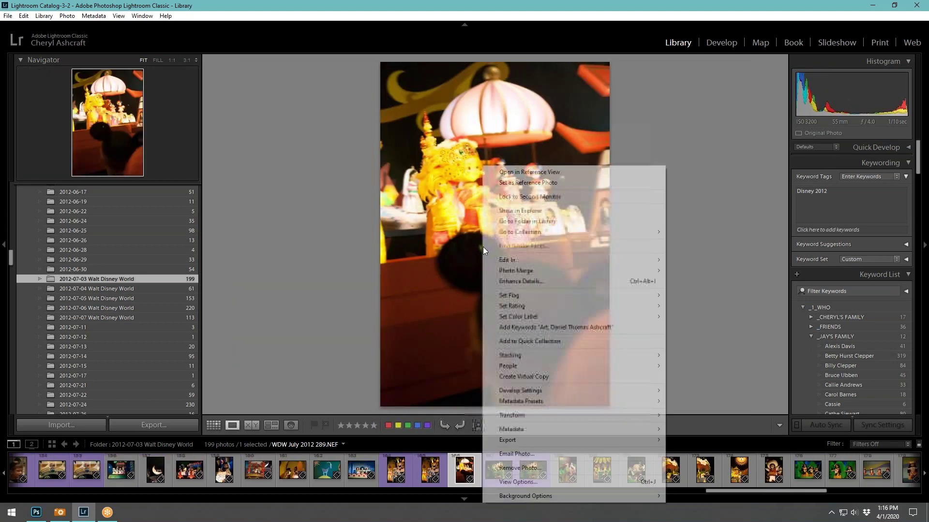
pyautogui.click(532, 471)
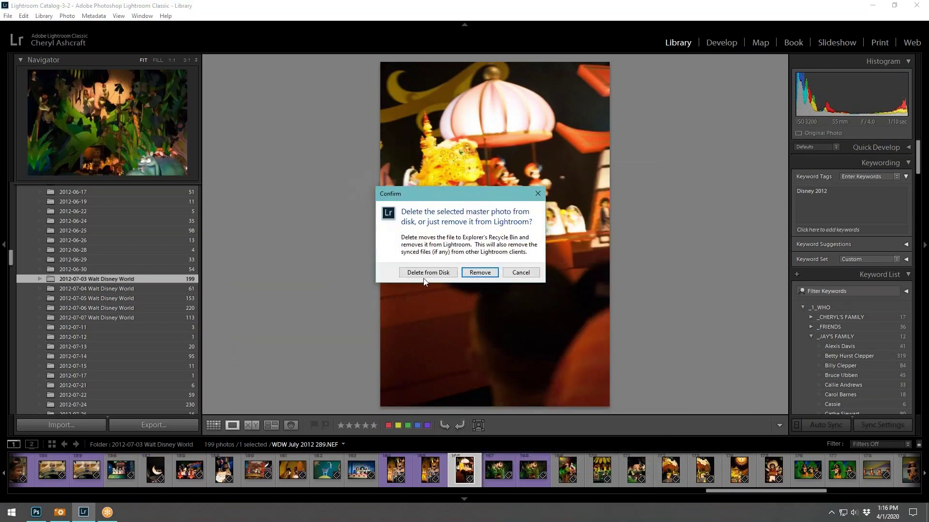
pyautogui.click(426, 272)
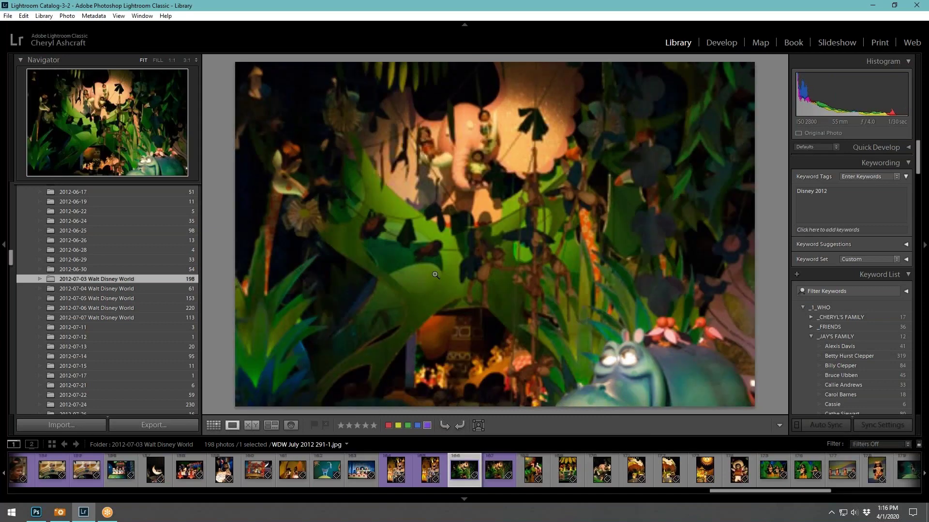
# View the ride photos one by one from the jungle scene WDW July 2012 291-1.jpg to the sombrero doll photo
pyautogui.press('Right')
pyautogui.press('Right')
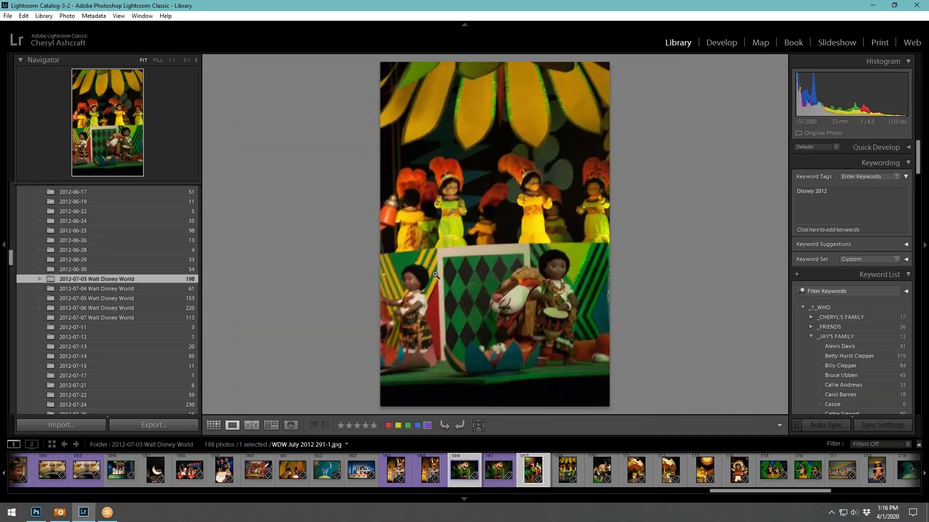
pyautogui.press('Right')
pyautogui.press('Right')
pyautogui.press('Right')
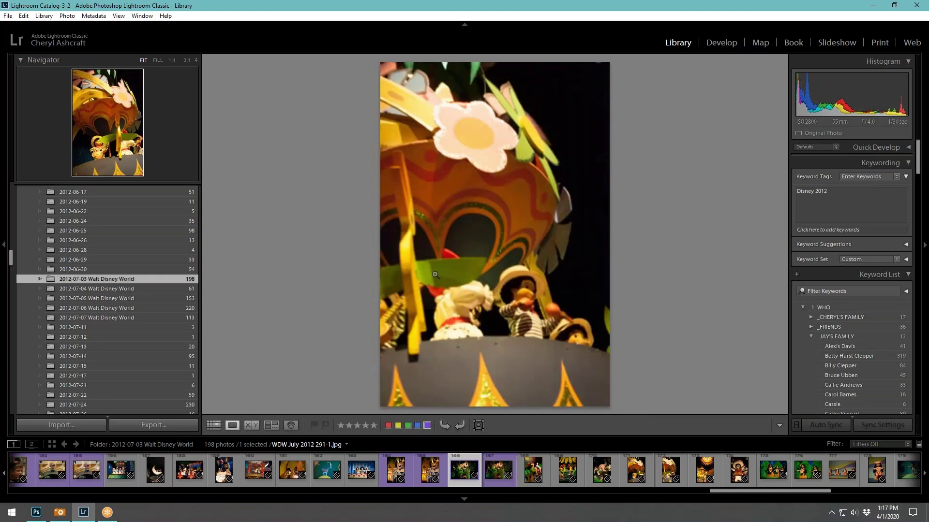
pyautogui.press('Right')
pyautogui.press('Right')
pyautogui.press('Right')
pyautogui.press('Right')
pyautogui.press('Right')
pyautogui.press('Right')
pyautogui.press('Right')
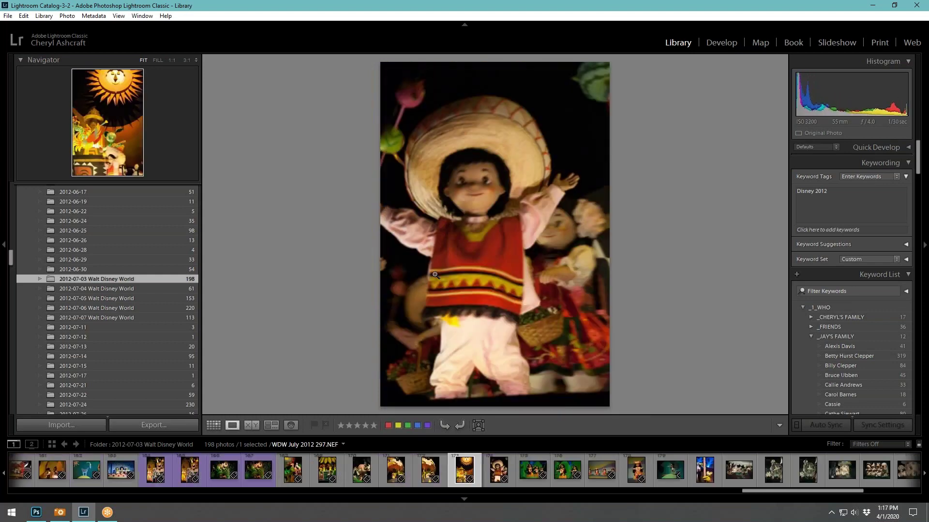
# Compare the flower-topped balloon, sun face and sombrero doll photos, WDW July 2012 296.NEF to 298.NEF, by switching between them
pyautogui.press('Left')
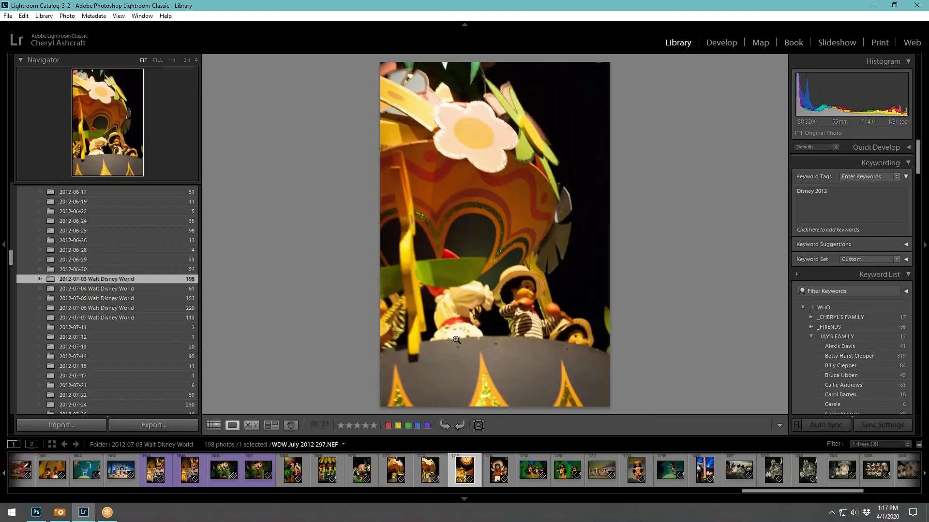
pyautogui.press('Left')
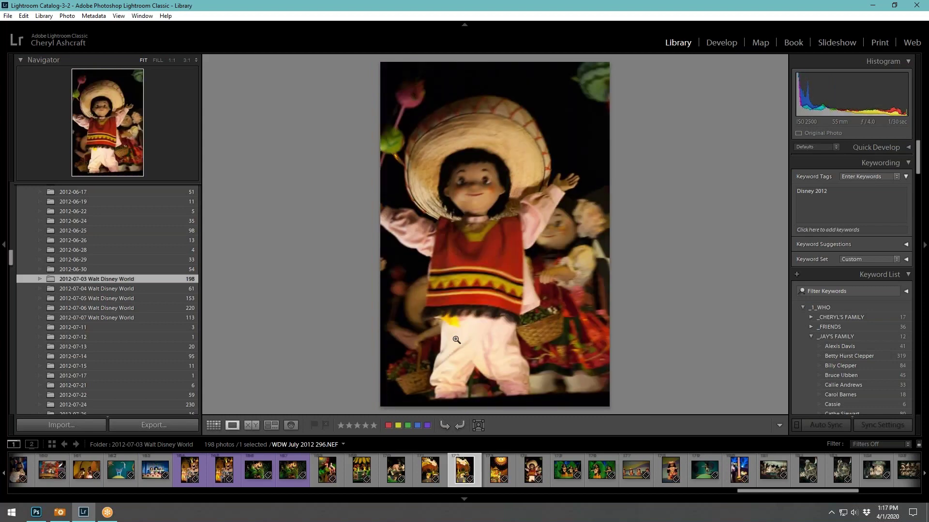
pyautogui.press('Right')
pyautogui.press('Right')
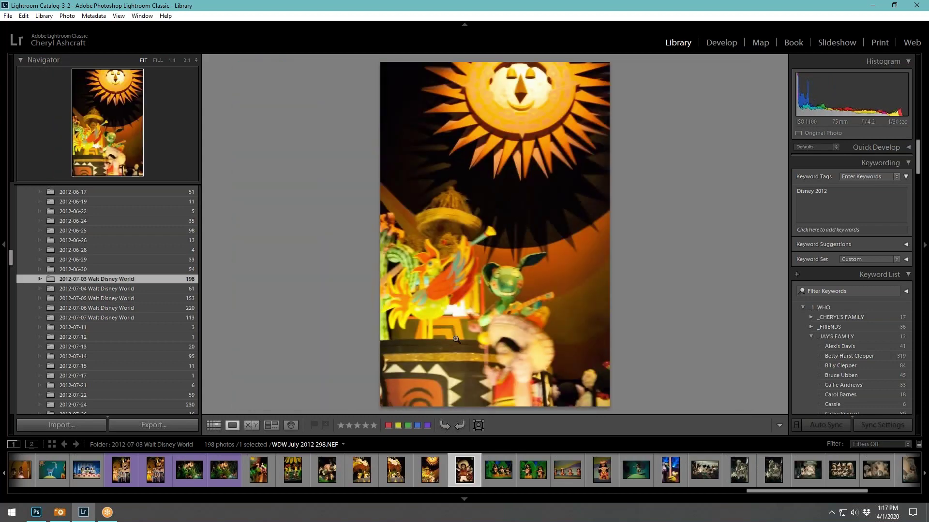
pyautogui.press('Left')
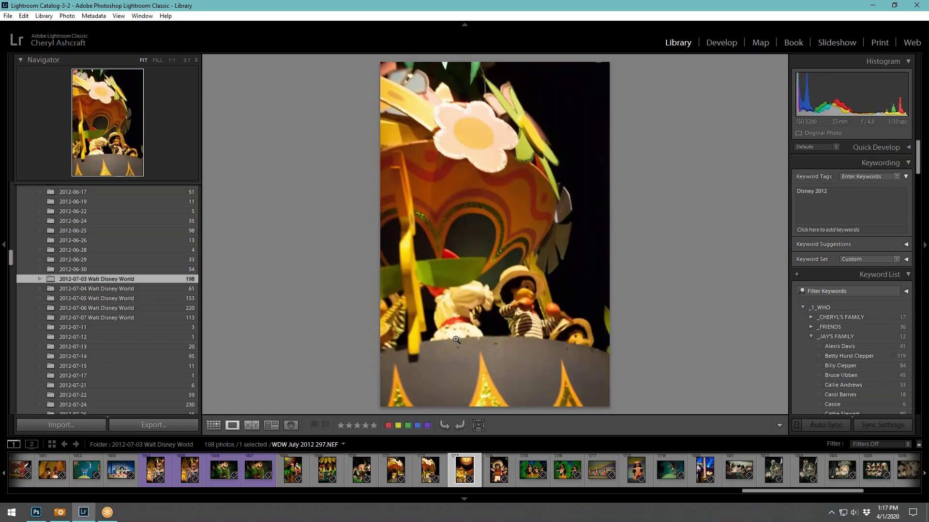
pyautogui.press('Left')
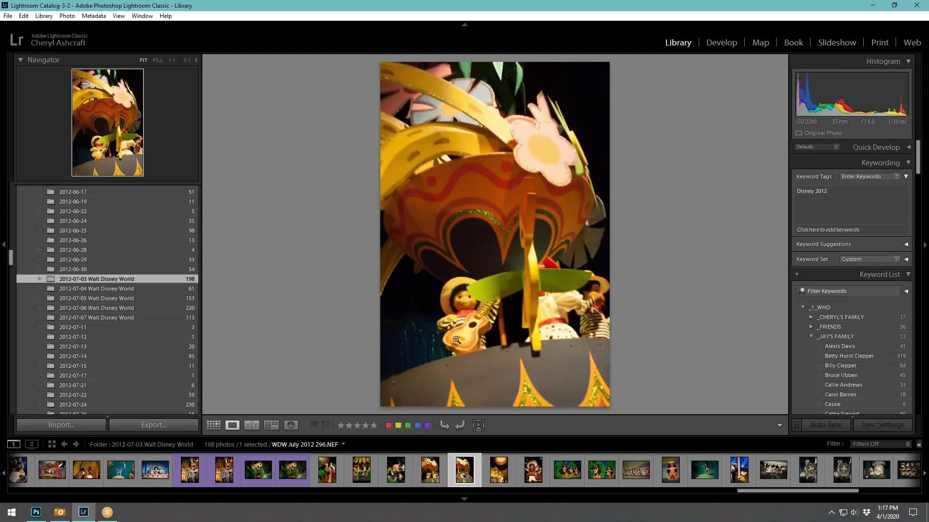
pyautogui.press('Right')
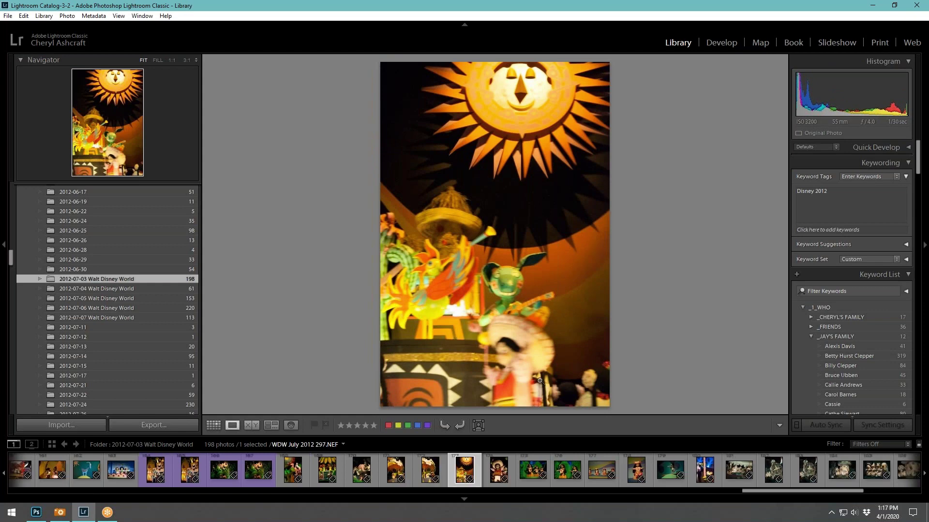
pyautogui.press('Right')
pyautogui.press('Right')
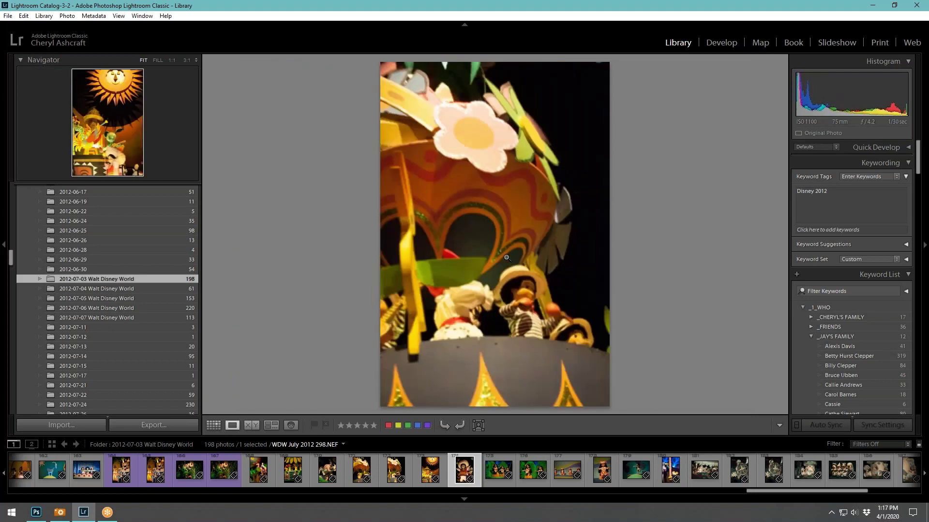
pyautogui.press('Left')
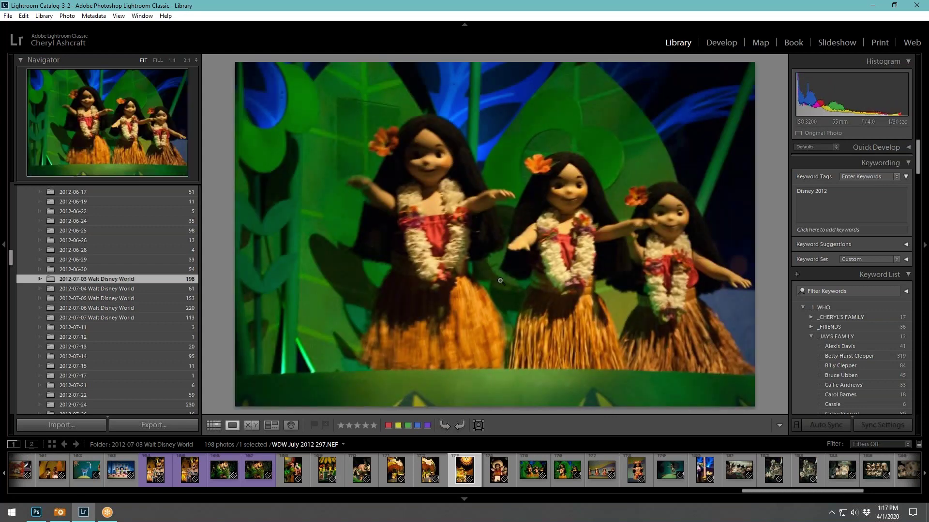
# Inspect the hula doll photos and delete WDW July 2012 302.NEF, the one with two dolls, from the catalog and disk
pyautogui.press('Right')
pyautogui.press('Right')
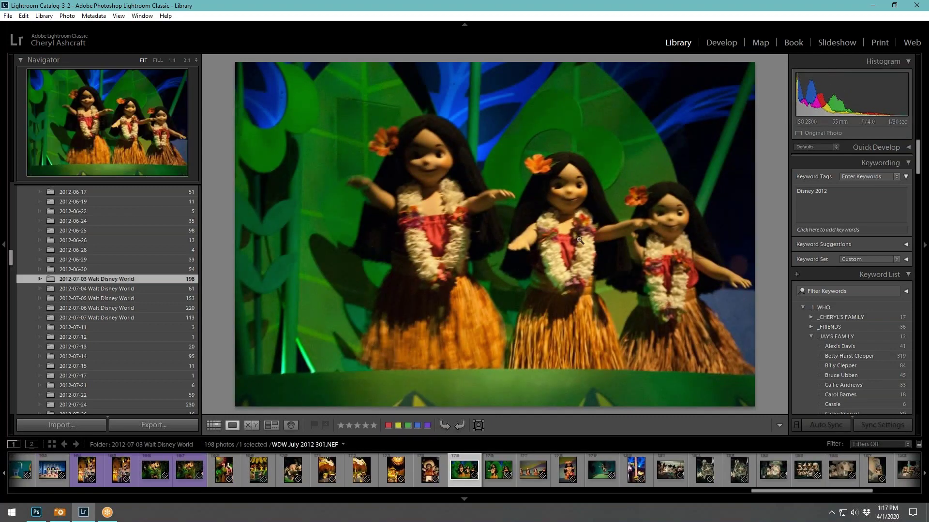
pyautogui.press('Right')
pyautogui.press('Right')
pyautogui.rightClick(508, 166)
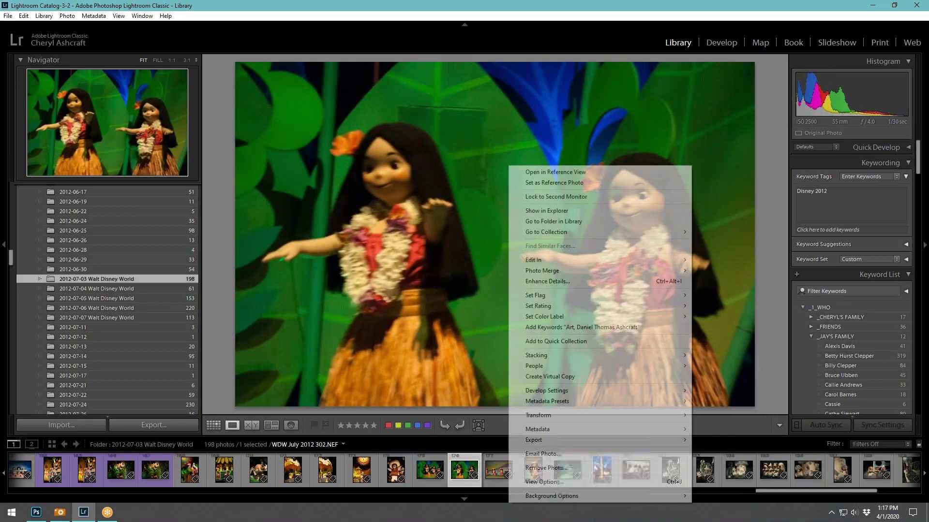
pyautogui.click(533, 467)
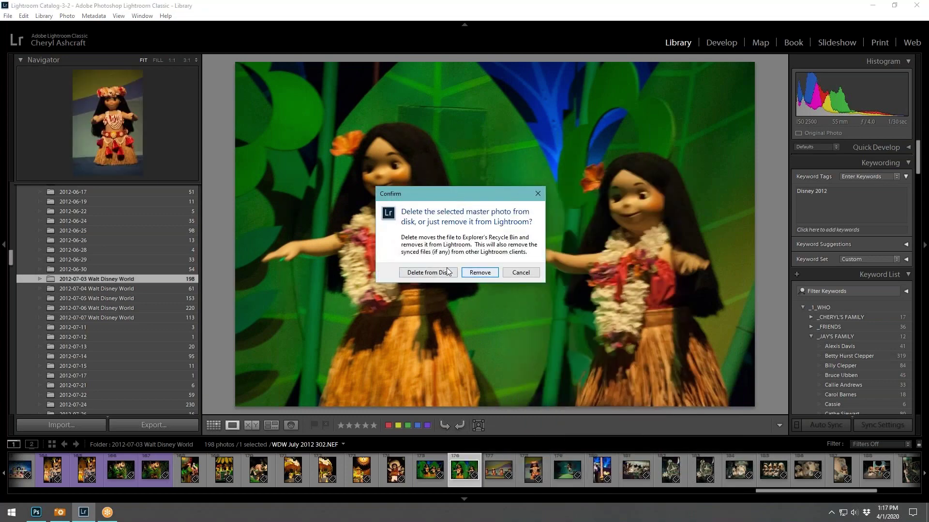
pyautogui.click(446, 269)
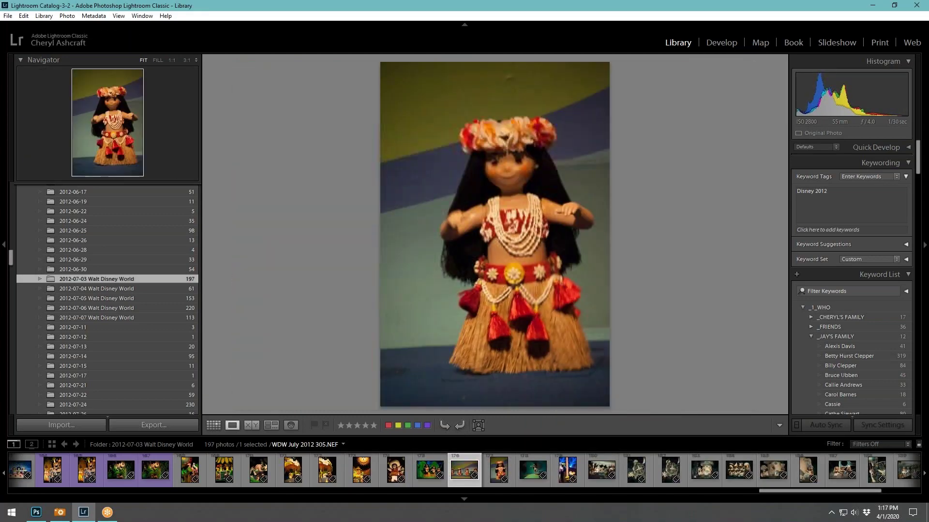
# View the ride photos from the single hula dancer past the koalas and white carousel to the Ferris wheel WDW July 2012 312.NEF
pyautogui.press('Right')
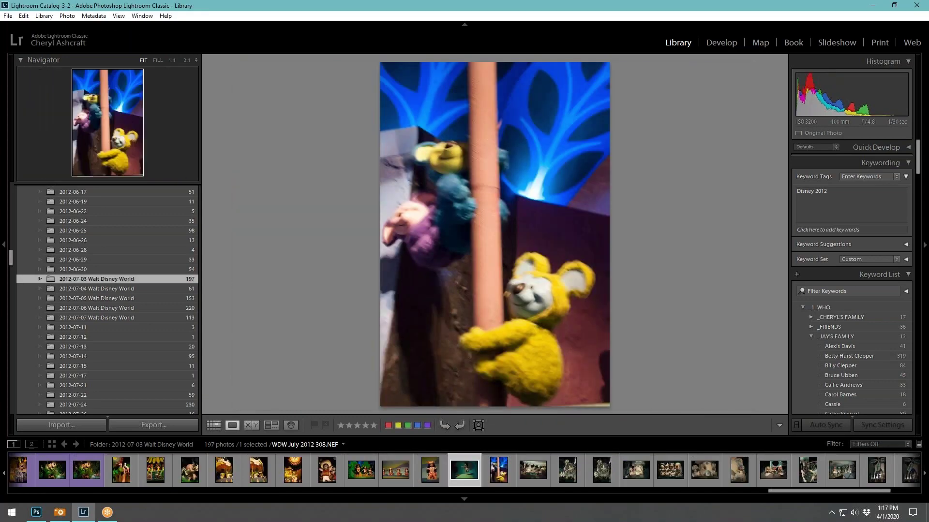
pyautogui.press('Right')
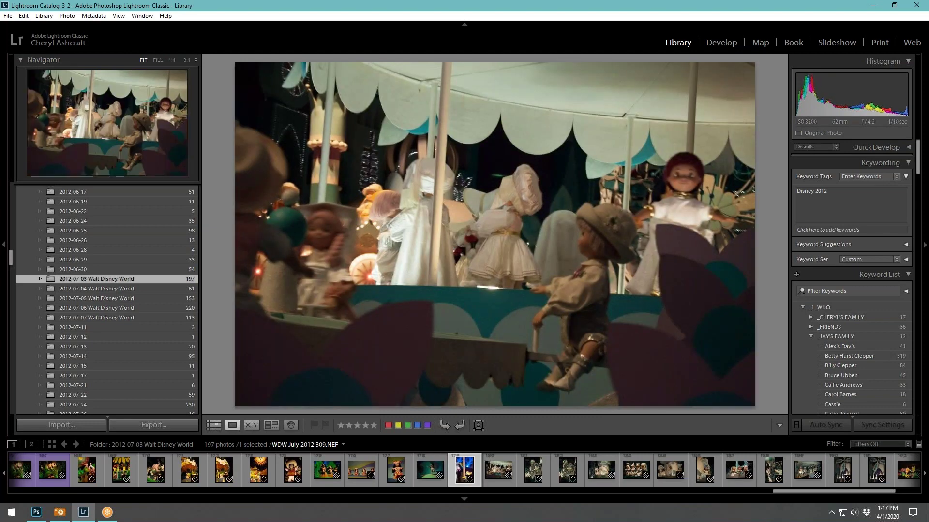
pyautogui.press('Left')
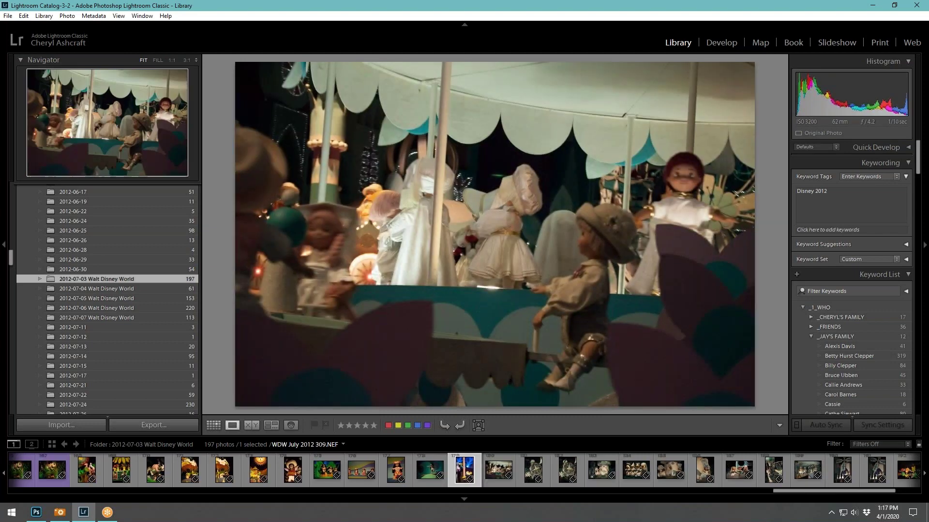
pyautogui.press('Right')
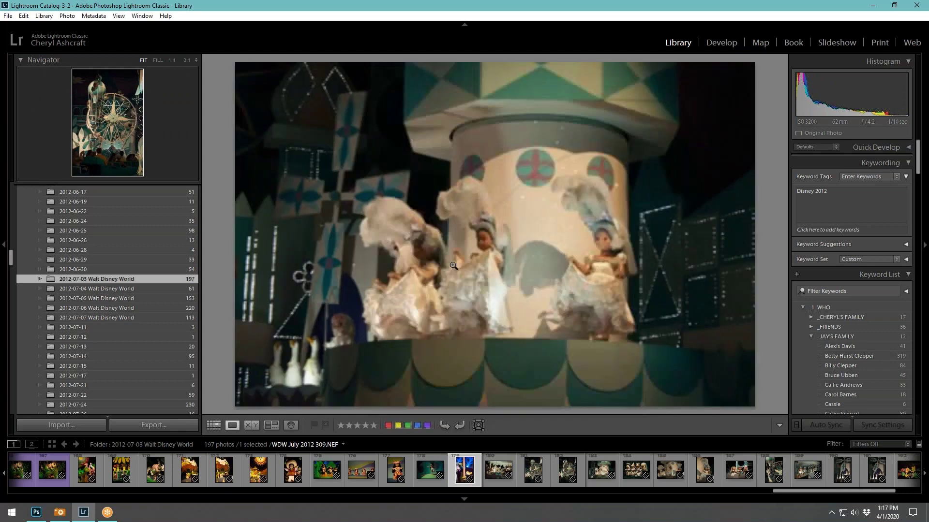
pyautogui.press('Left')
pyautogui.press('Left')
pyautogui.press('Right')
pyautogui.press('Right')
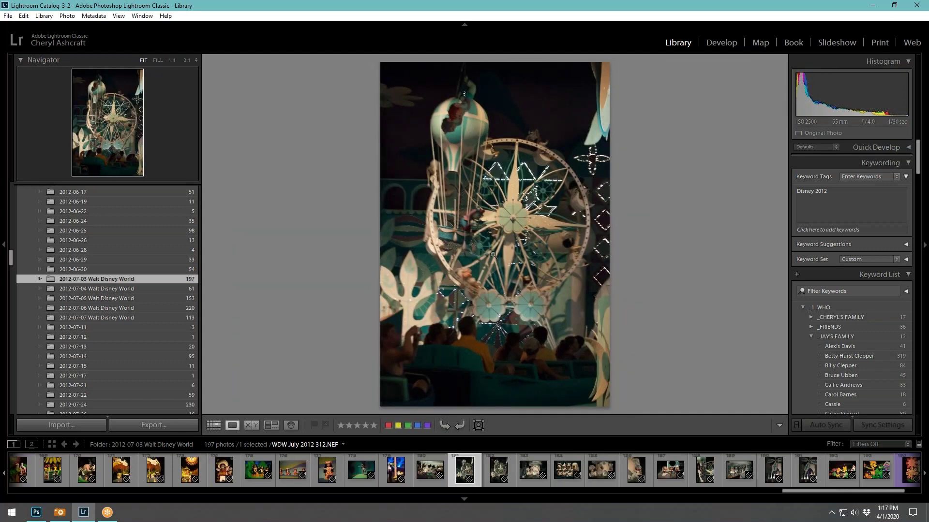
# Compare the Ferris wheel photos WDW July 2012 312.NEF and 313.NEF with their neighbours, and continue to the four blonde dolls
pyautogui.press('Right')
pyautogui.press('Right')
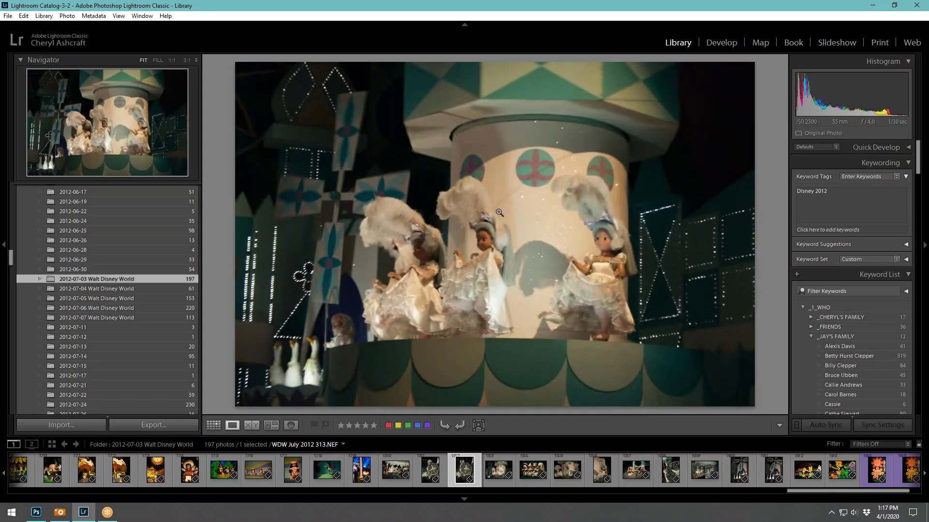
pyautogui.press('Left')
pyautogui.press('Right')
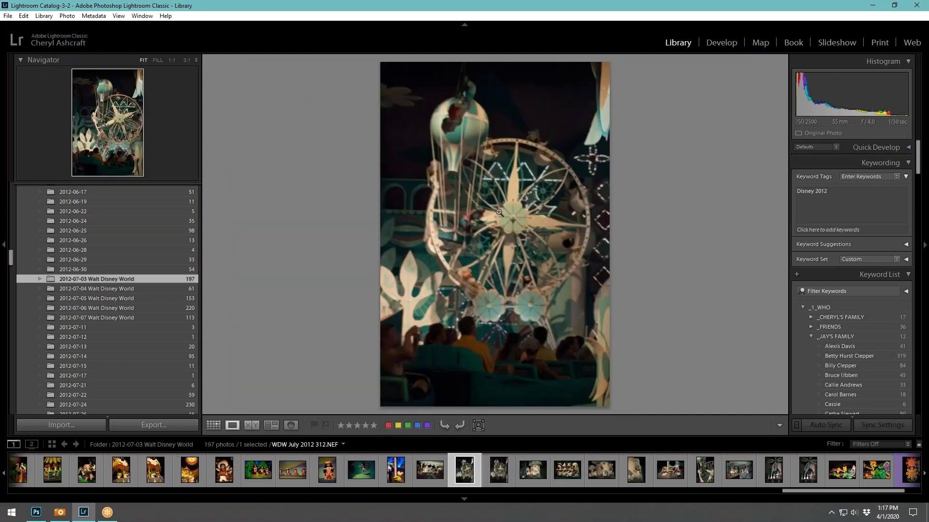
pyautogui.press('Left')
pyautogui.press('Left')
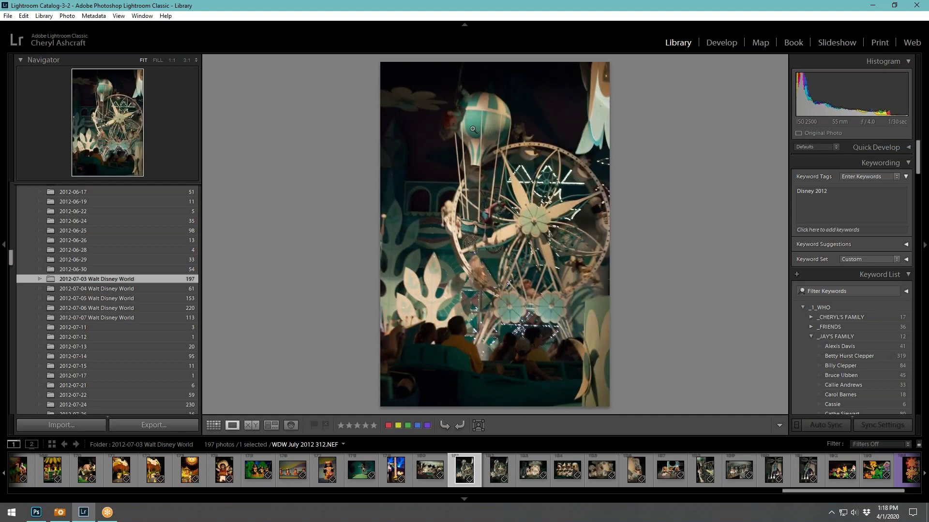
pyautogui.press('Left')
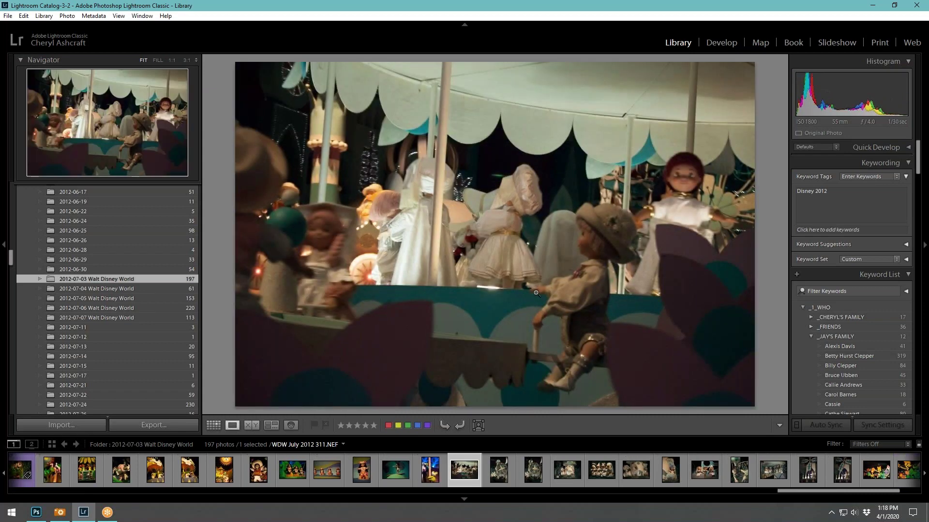
pyautogui.press('Right')
pyautogui.press('Right')
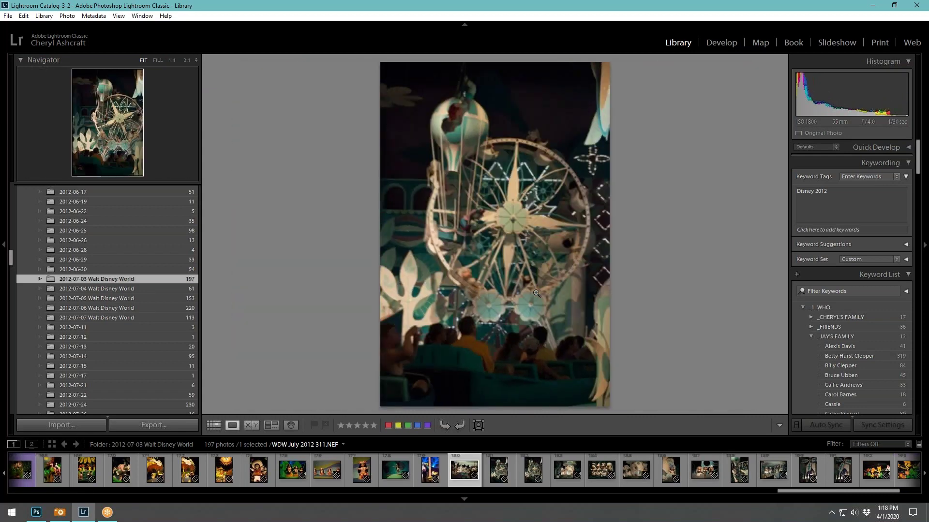
pyautogui.press('Right')
pyautogui.press('Right')
pyautogui.press('Right')
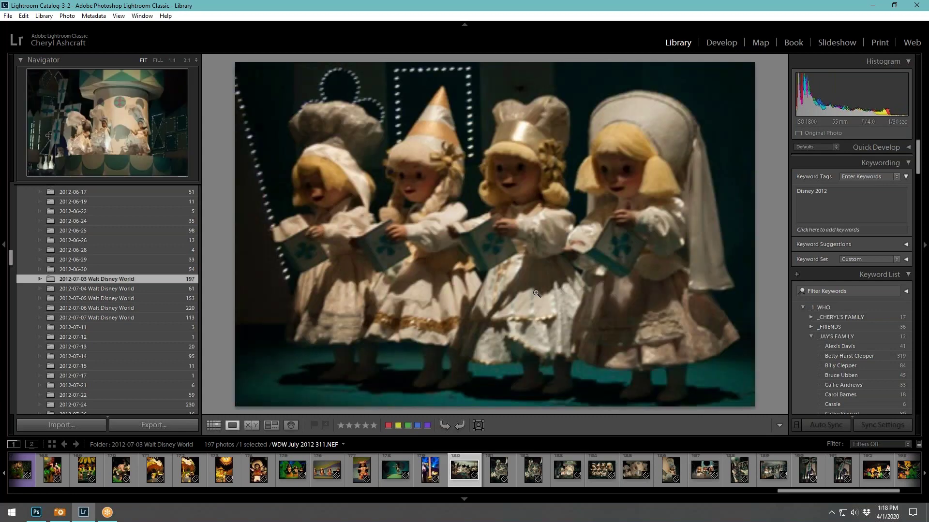
# Compare the photos of the dolls in white feather headdresses with the neighbouring photo of the four blonde dolls
pyautogui.press('Right')
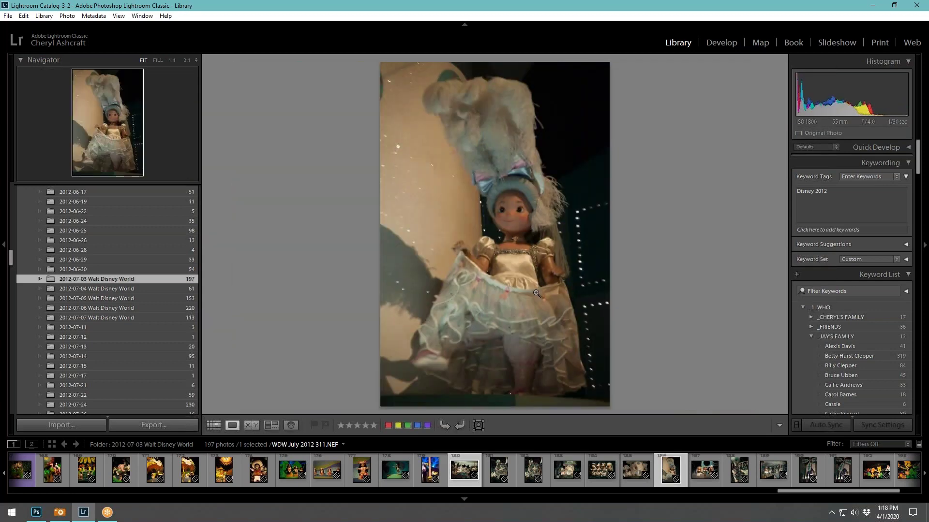
pyautogui.press('Right')
pyautogui.press('Right')
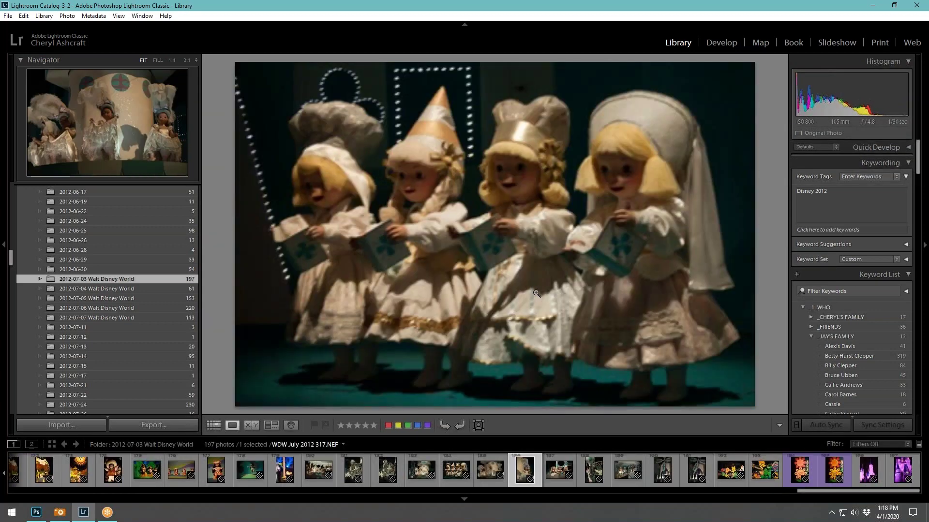
pyautogui.press('Left')
pyautogui.press('Left')
pyautogui.press('Left')
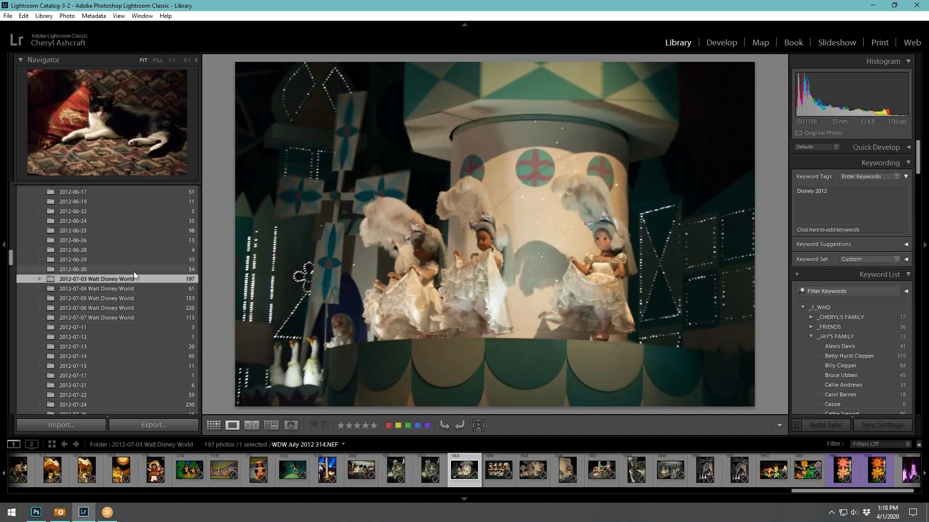
# Look through the folder list from the early year folders down to 2012-07-03 Walt Disney World
pyautogui.scroll(10, 141, 242)
pyautogui.scroll(5, 140, 242)
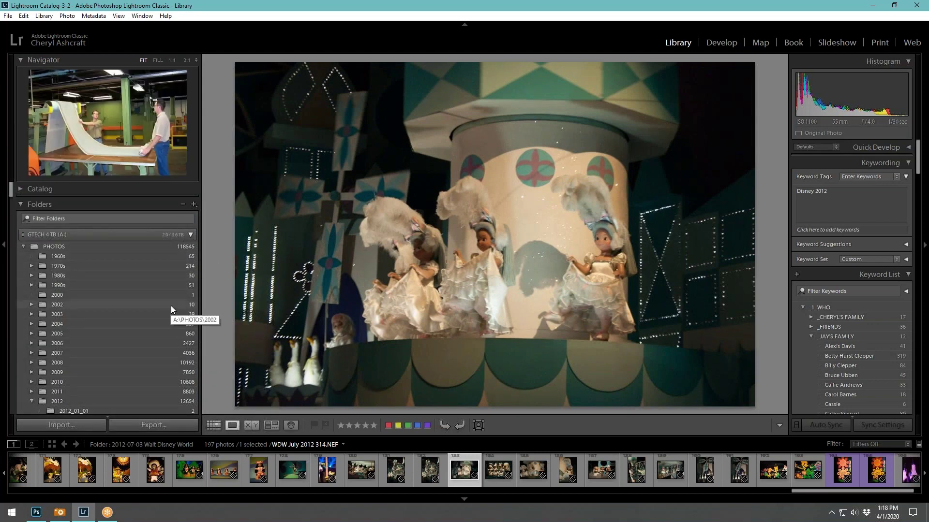
pyautogui.scroll(-5, 170, 306)
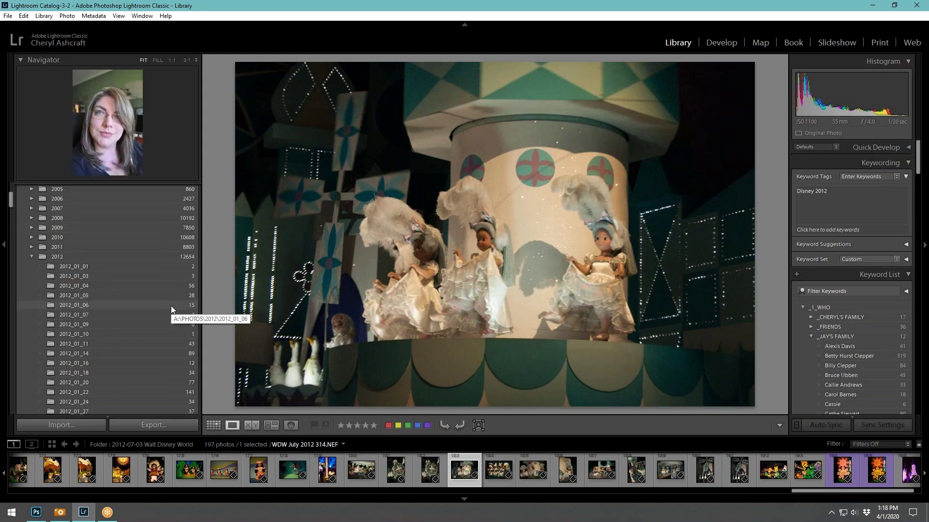
pyautogui.scroll(-5, 155, 289)
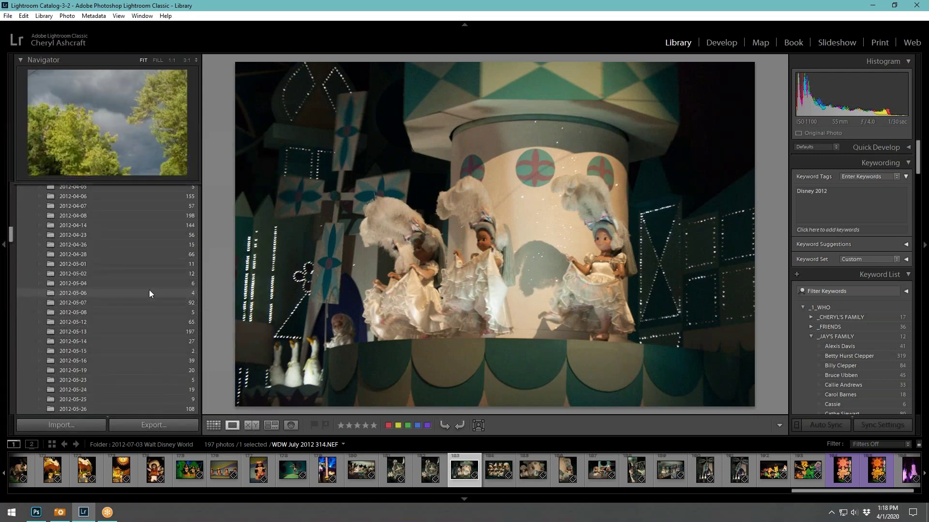
pyautogui.scroll(-10, 117, 370)
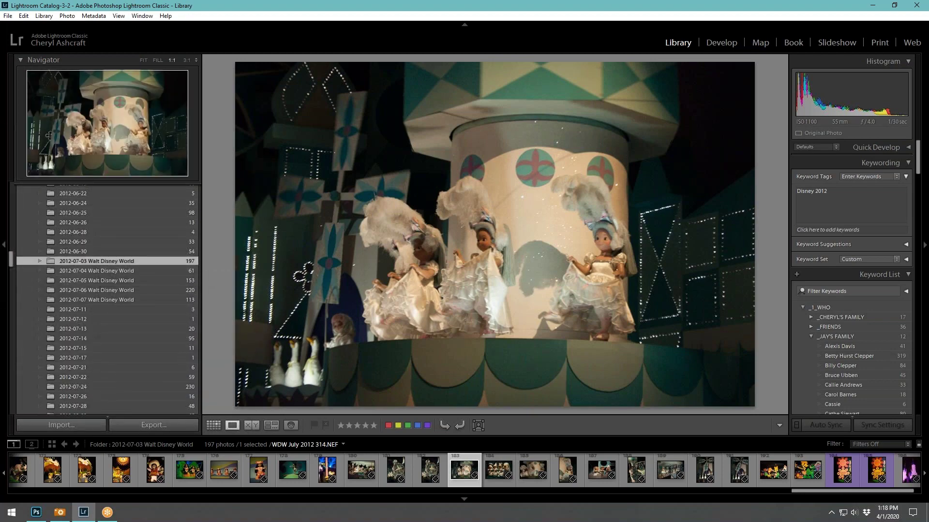
# View the white scene photos from the feather headdress dolls, WDW July 2012 314.NEF, to the goose girl by the windmill, 322.NEF
pyautogui.click(532, 282)
pyautogui.click(537, 281)
pyautogui.press('Right')
pyautogui.press('Right')
pyautogui.press('Right')
pyautogui.press('Right')
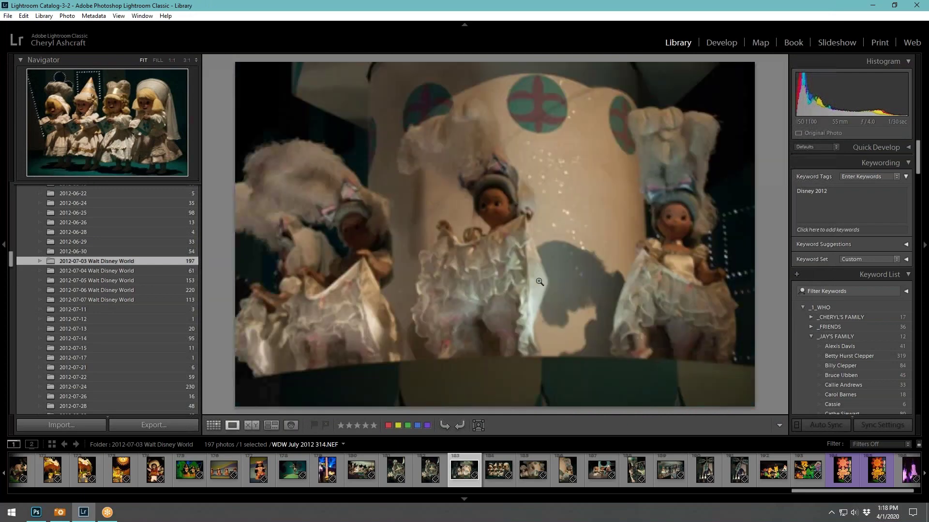
pyautogui.press('Right')
pyautogui.press('Right')
pyautogui.press('Right')
pyautogui.press('Right')
pyautogui.press('Right')
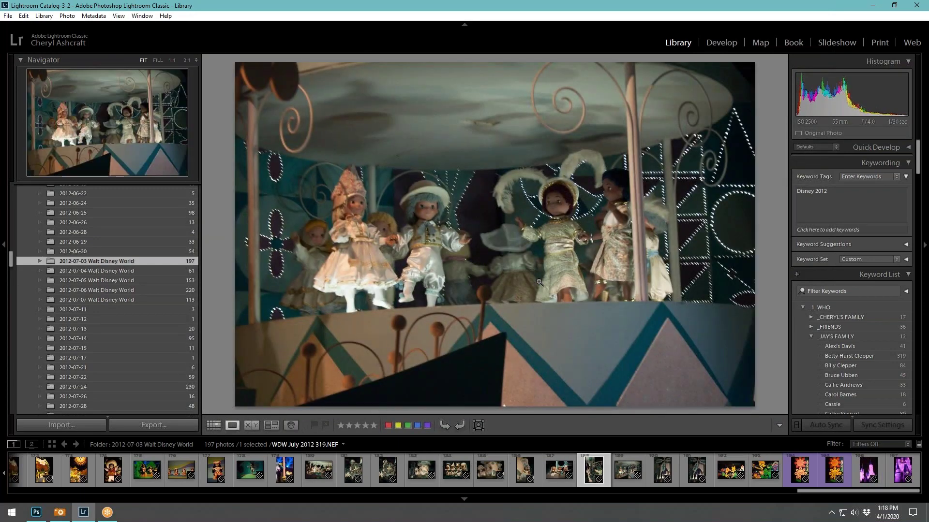
pyautogui.press('Right')
pyautogui.press('Right')
pyautogui.press('Right')
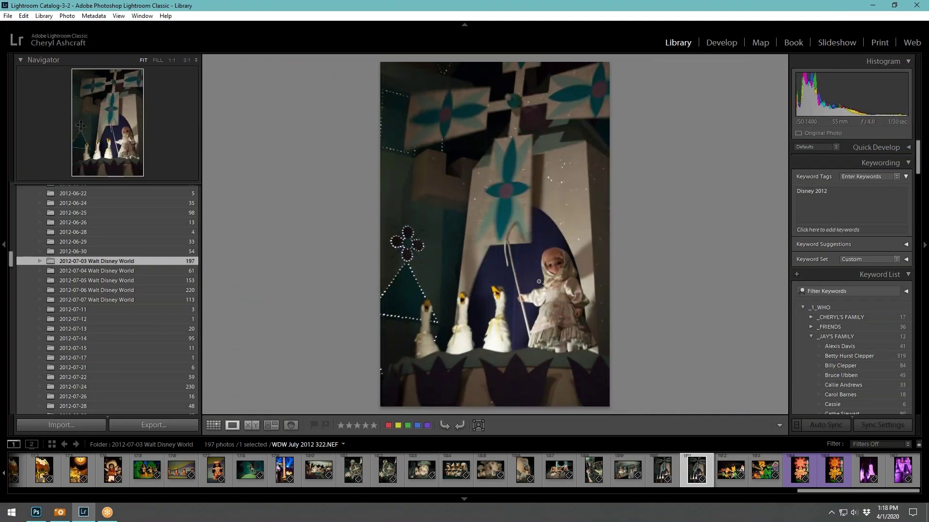
# Delete a surplus photo near the goose girl and windmill shots from the catalog and disk
pyautogui.rightClick(539, 282)
pyautogui.click(581, 469)
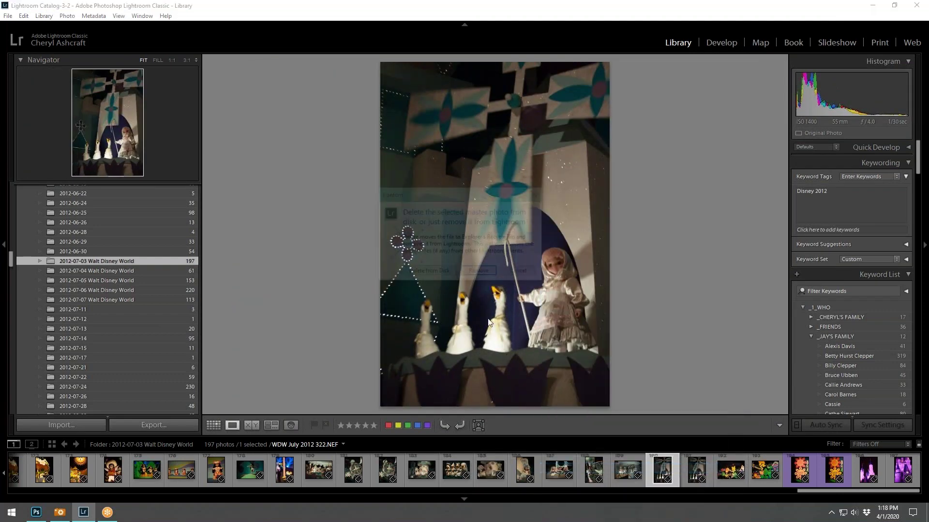
pyautogui.click(427, 274)
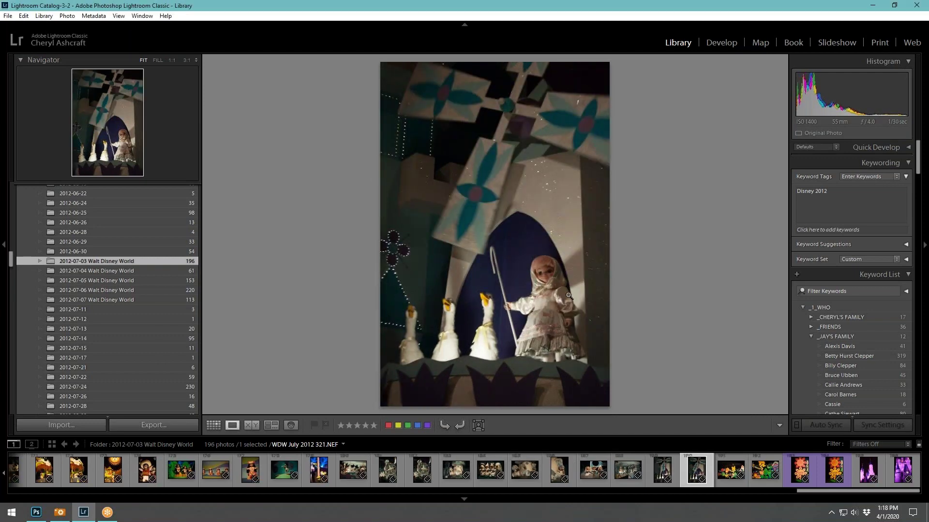
# Compare the two remaining goose girl windmill photos and delete WDW July 2012 321.NEF from the catalog and disk
pyautogui.press('Left')
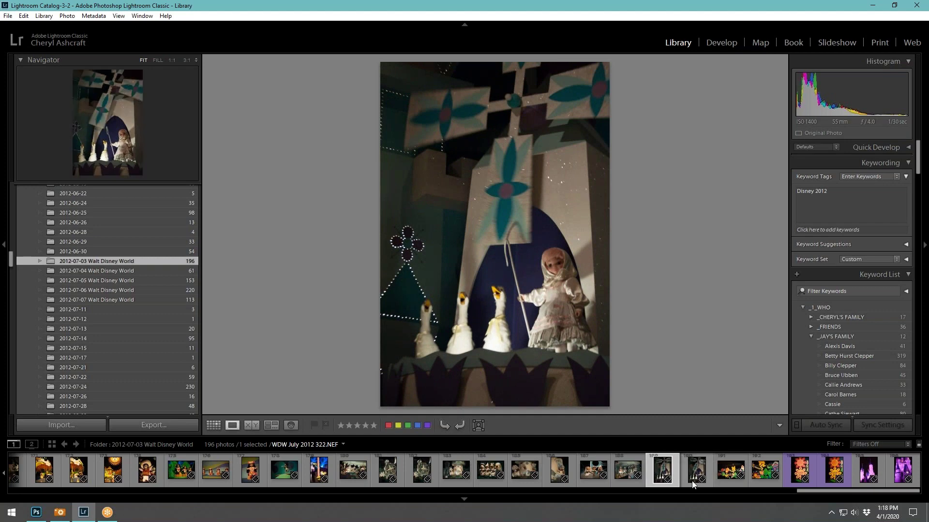
pyautogui.click(709, 473)
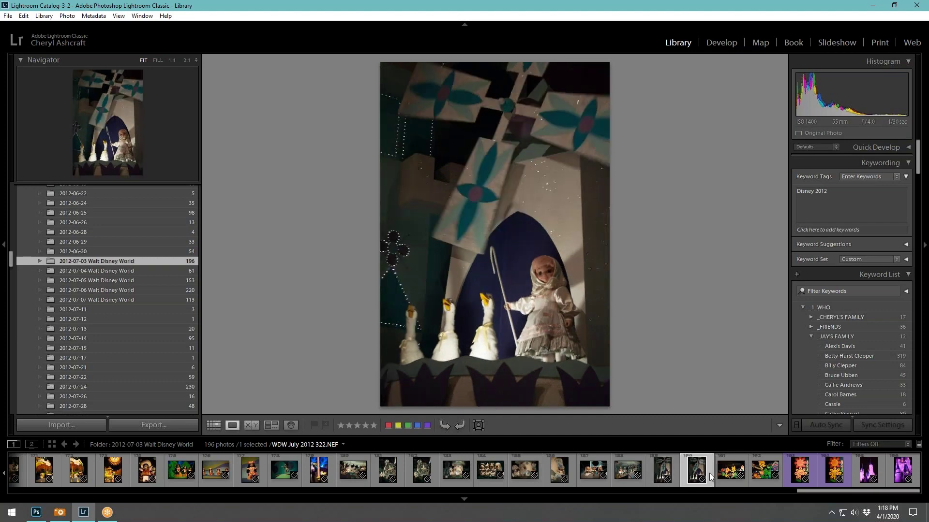
pyautogui.click(675, 471)
pyautogui.rightClick(674, 471)
pyautogui.click(704, 449)
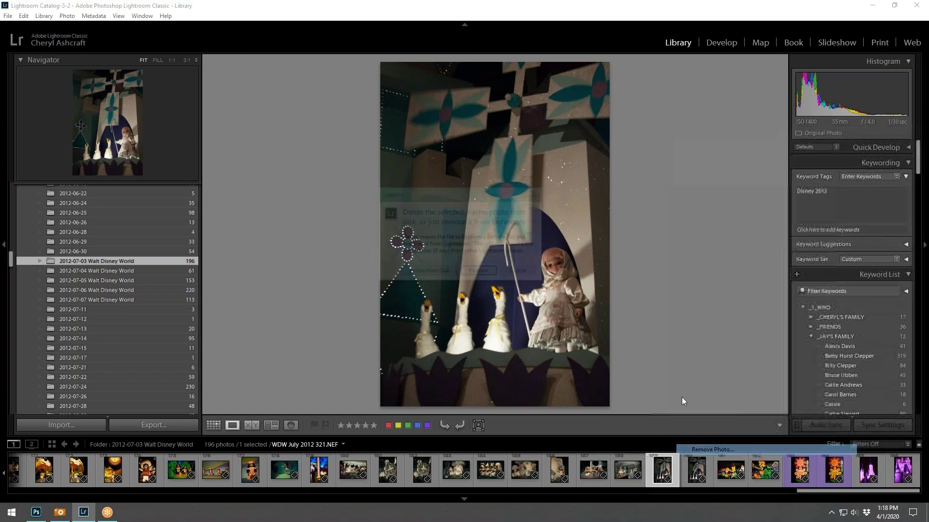
pyautogui.press('Return')
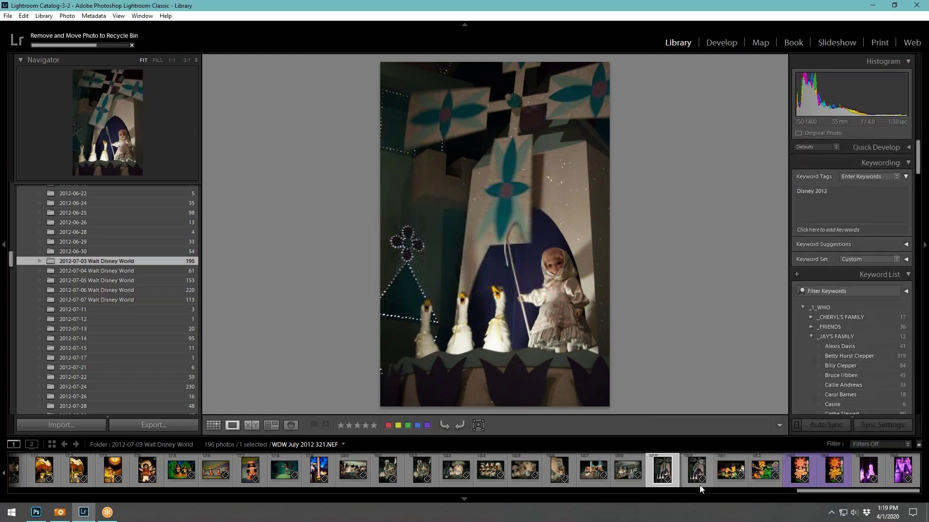
# View the goodbye flower photos at the end of the ride, and return to the singing dolls, moon and feather-hatted dancer photos
pyautogui.click(722, 481)
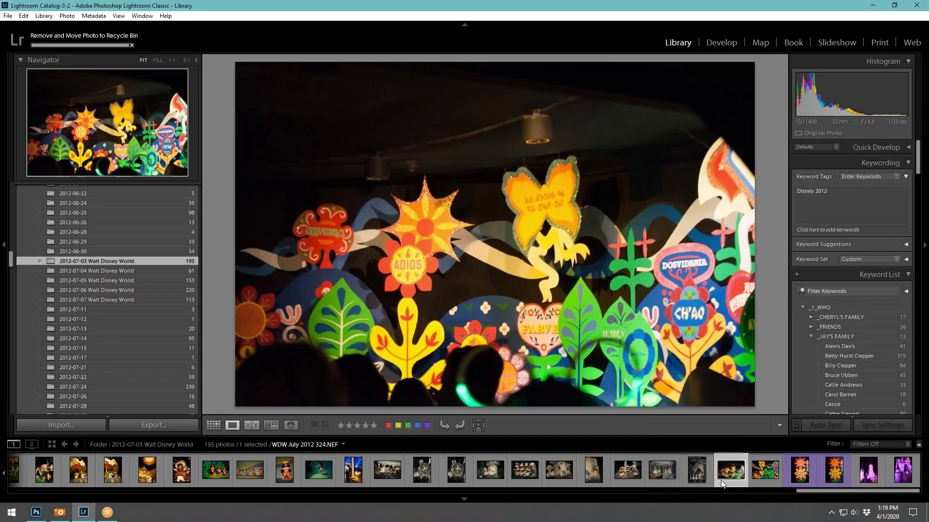
pyautogui.click(759, 481)
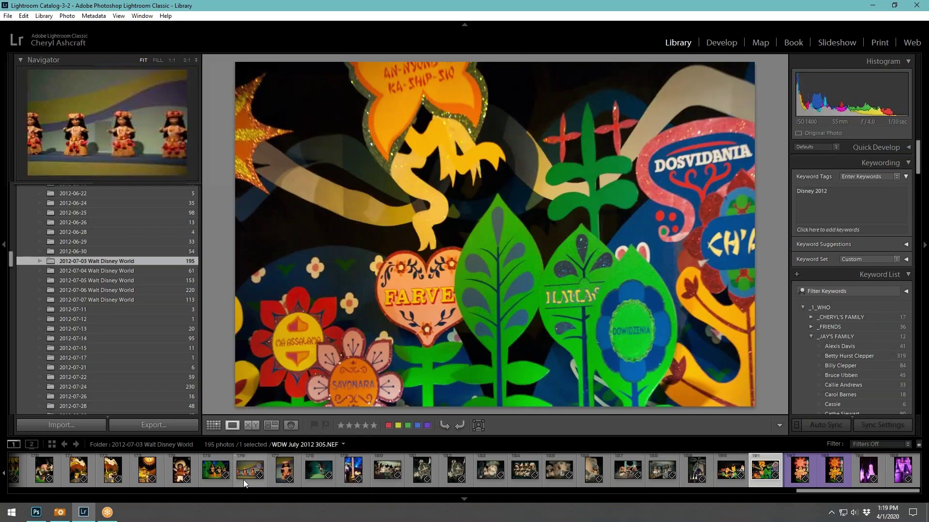
pyautogui.scroll(5, 349, 472)
pyautogui.scroll(3, 452, 465)
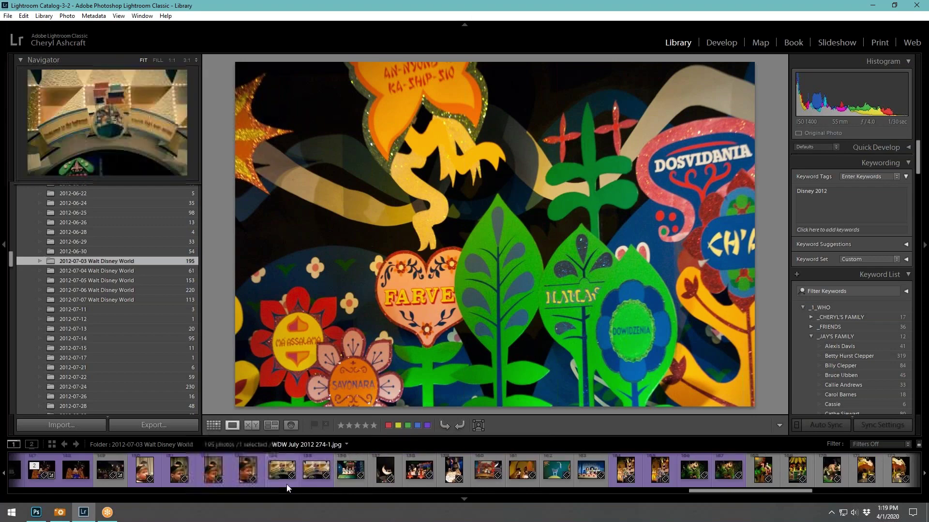
pyautogui.click(348, 478)
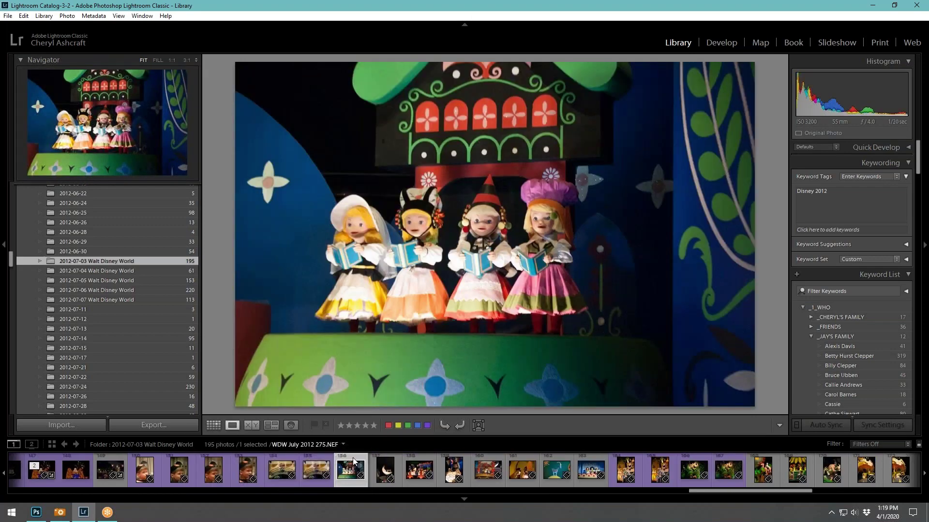
pyautogui.click(399, 474)
pyautogui.click(425, 481)
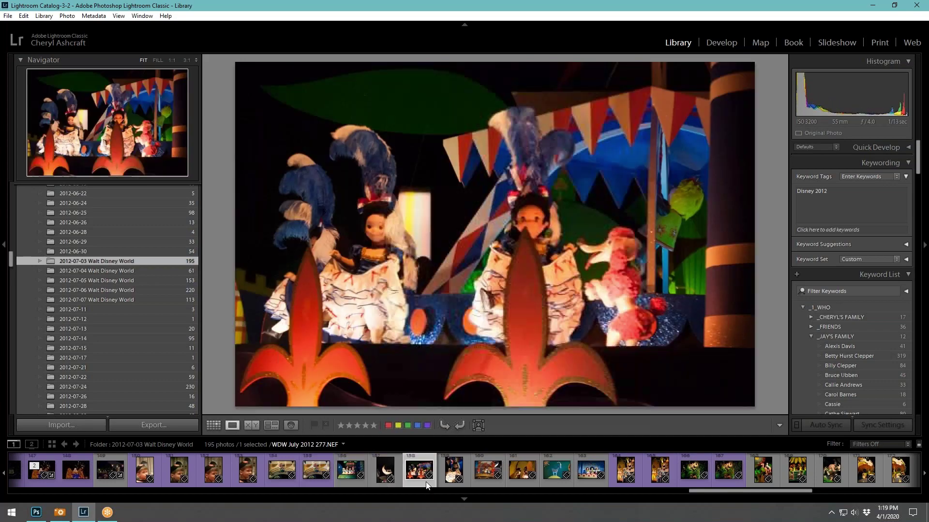
# Develop the four singing dolls photo, WDW July 2012 275.NEF, with Auto white balance, Auto tone and Blacks at -31
pyautogui.click(362, 480)
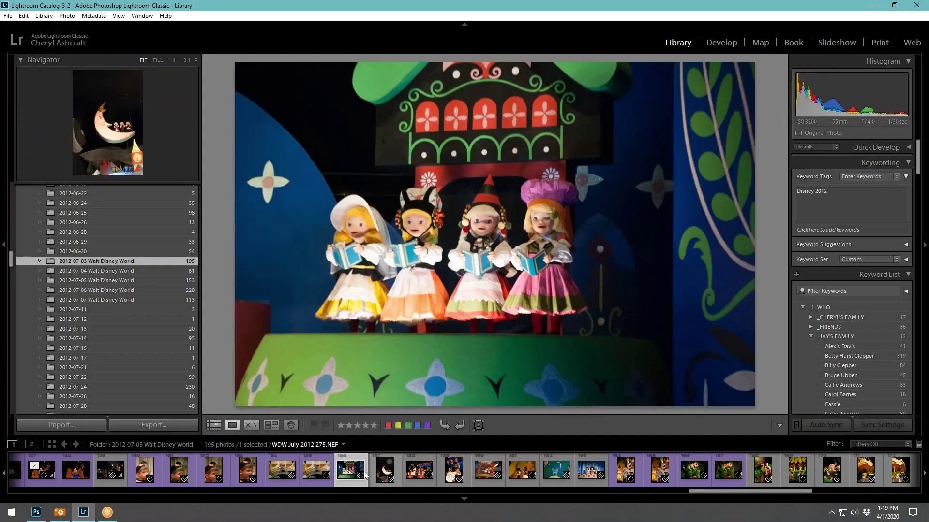
pyautogui.click(735, 46)
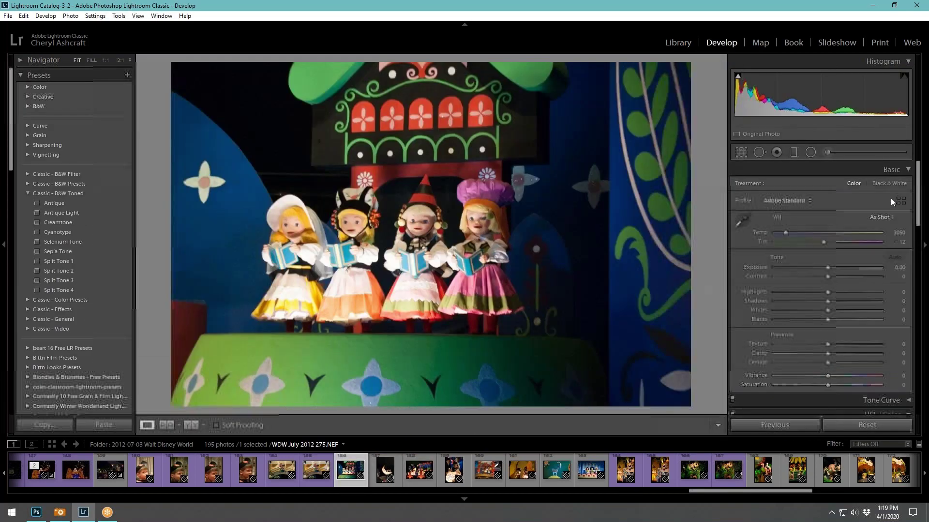
pyautogui.click(877, 217)
pyautogui.click(843, 239)
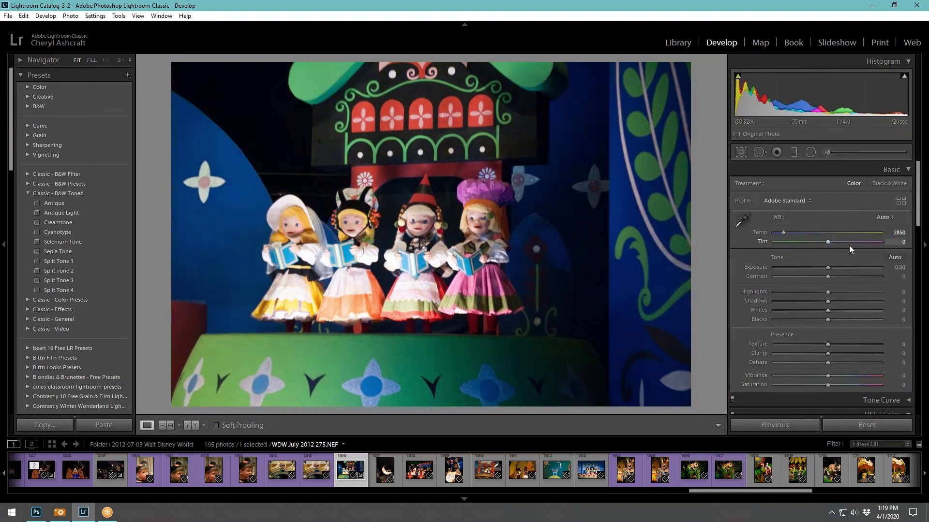
pyautogui.click(893, 257)
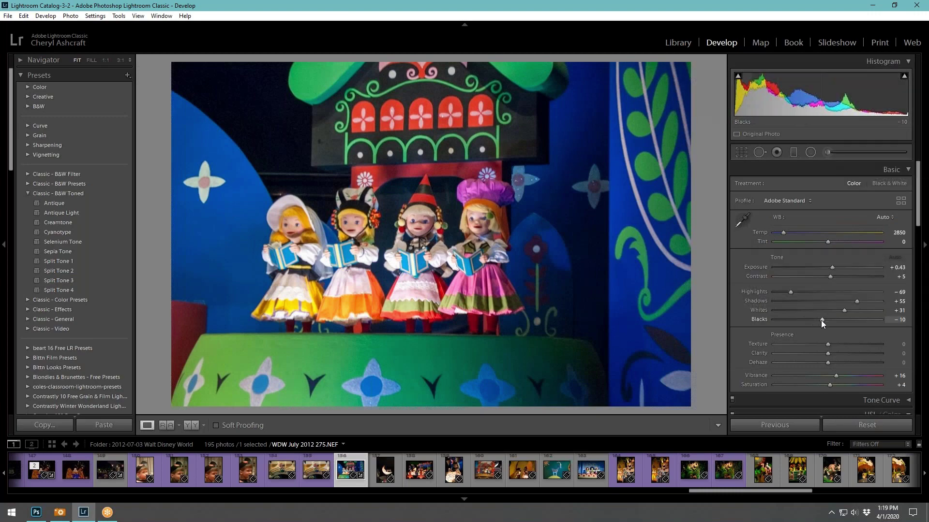
pyautogui.moveTo(821, 321); pyautogui.dragTo(811, 321)
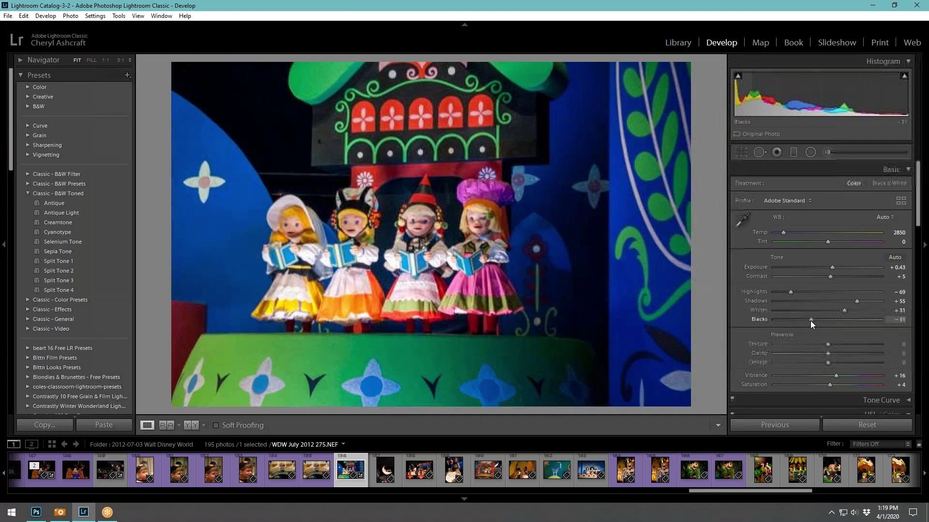
# Apply Auto white balance and Auto tone to the moon photo, WDW July 2012 277.NEF, and set its Blacks to -76
pyautogui.click(400, 473)
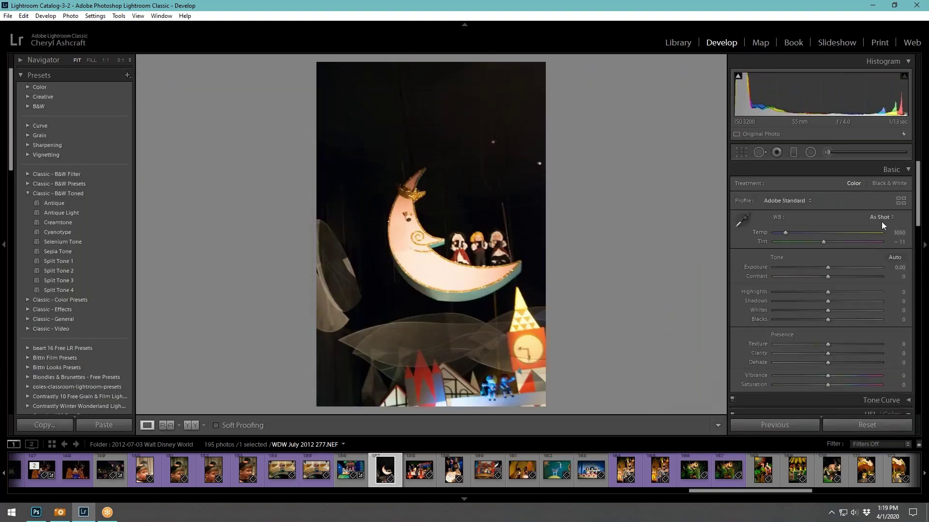
pyautogui.click(881, 218)
pyautogui.click(866, 242)
pyautogui.click(893, 256)
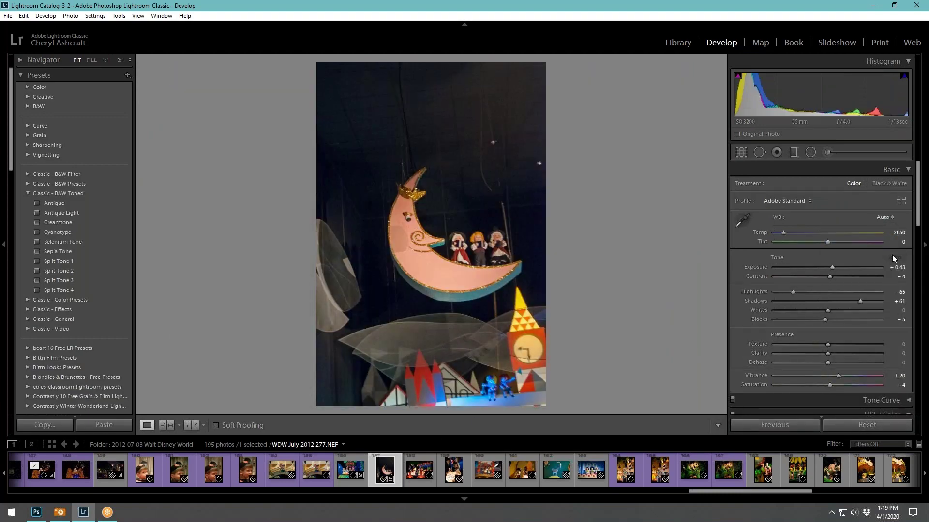
pyautogui.moveTo(825, 319); pyautogui.dragTo(786, 320)
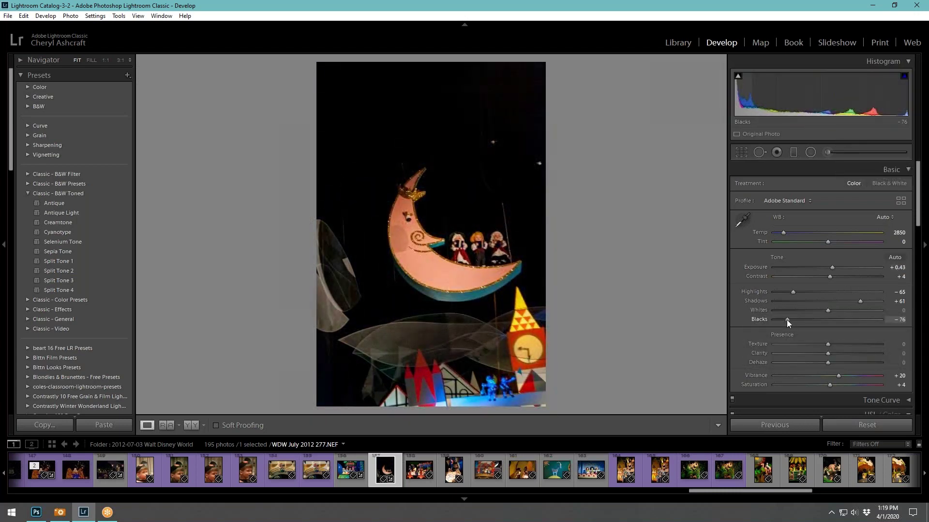
# Straighten the moon photo by rotating its crop to an angle of about 7.14
pyautogui.click(741, 153)
pyautogui.moveTo(580, 74); pyautogui.dragTo(587, 96)
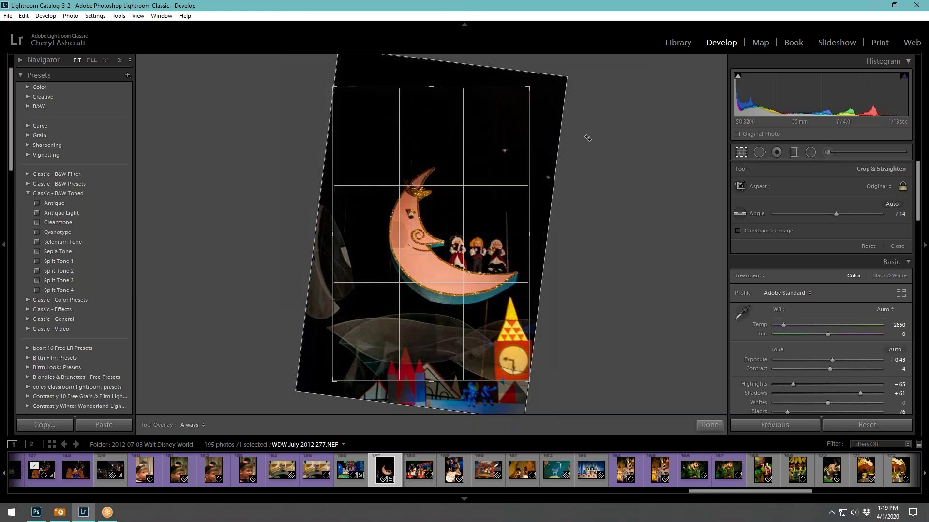
pyautogui.click(709, 425)
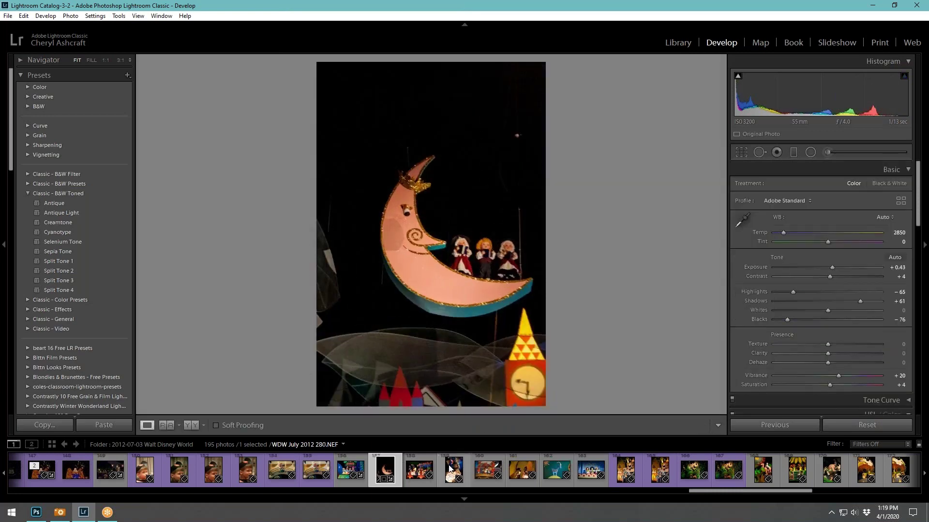
# Apply Auto white balance and Auto tone to the dancers and poodle photo, WDW July 2012 279.NEF, and set its Blacks to -37
pyautogui.click(414, 481)
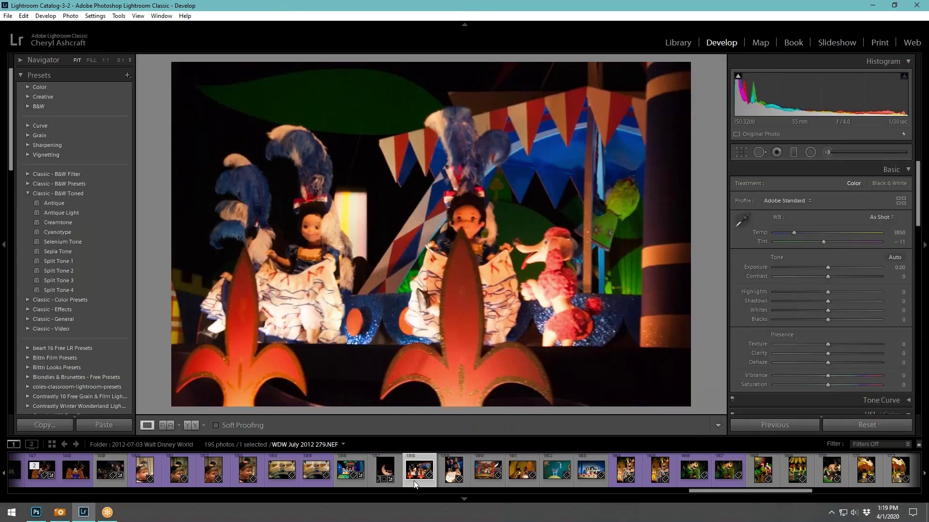
pyautogui.click(865, 218)
pyautogui.click(884, 248)
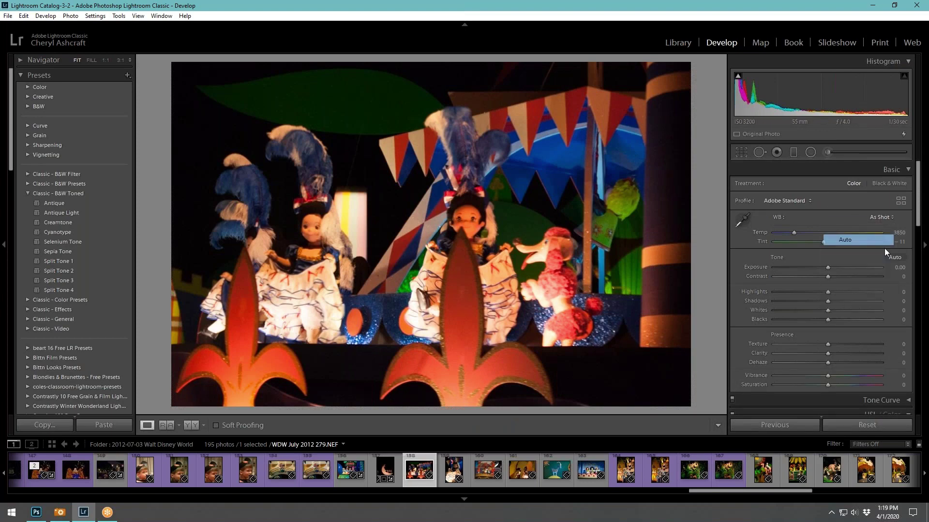
pyautogui.click(898, 258)
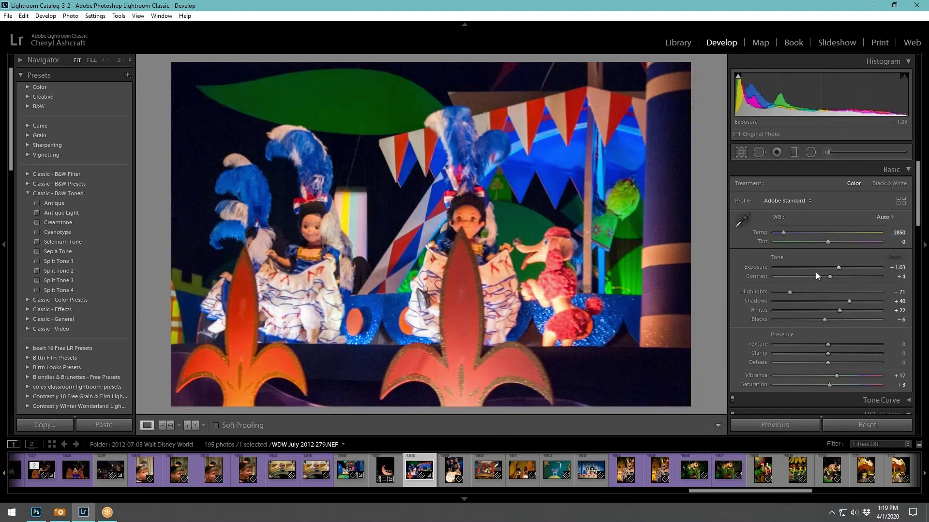
pyautogui.moveTo(823, 318); pyautogui.dragTo(808, 318)
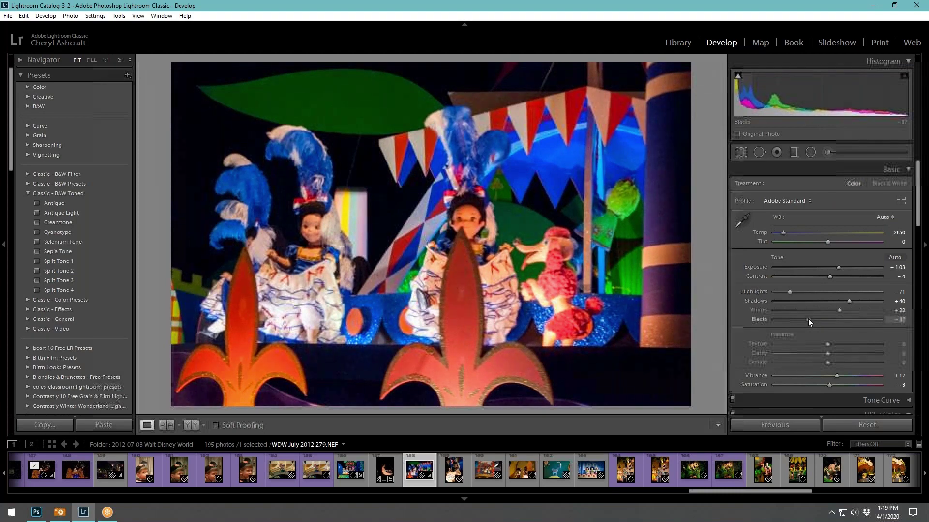
# Fine-tune the dancers and poodle photo, WDW July 2012 279.NEF, to Exposure +1.15 and Blacks -34
pyautogui.moveTo(839, 268); pyautogui.dragTo(840, 264)
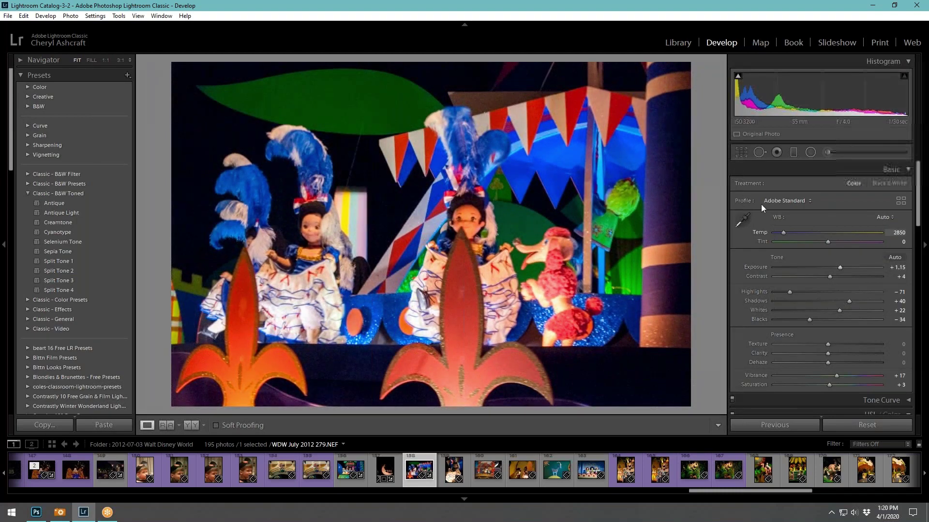
# Develop the frilly-skirted doll photo, WDW July 2012 280.NEF, with Auto white balance, Auto tone, lower Blacks and slightly higher Exposure
pyautogui.click(466, 469)
pyautogui.click(881, 217)
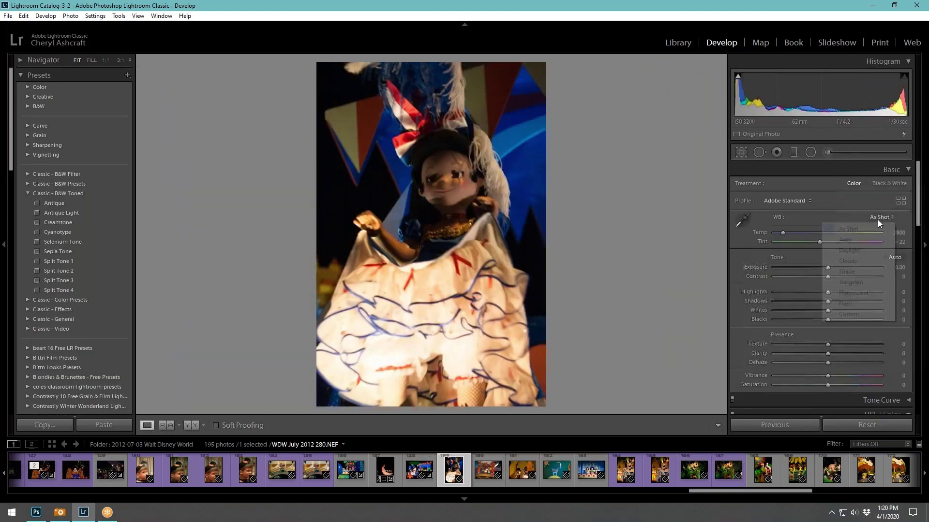
pyautogui.click(872, 238)
pyautogui.click(896, 257)
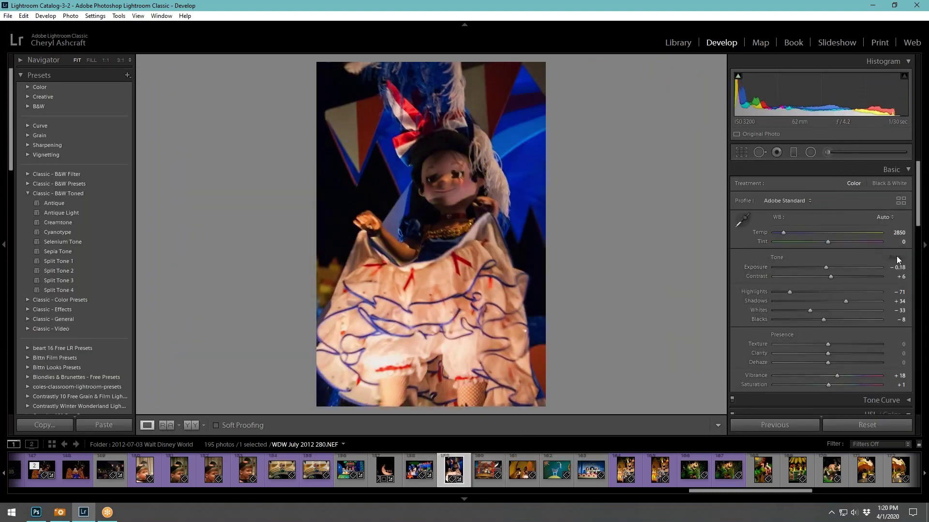
pyautogui.moveTo(822, 321); pyautogui.dragTo(811, 321)
pyautogui.moveTo(826, 267); pyautogui.dragTo(829, 263)
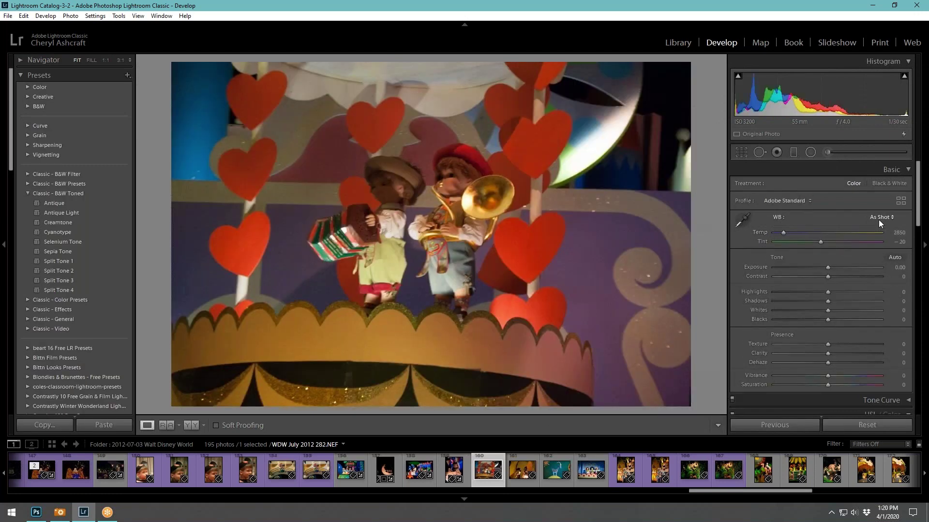
# Apply Auto white balance and Auto tone to the hearts and musicians photo, WDW July 2012 282.NEF, and set its Blacks to -32
pyautogui.click(878, 219)
pyautogui.click(864, 236)
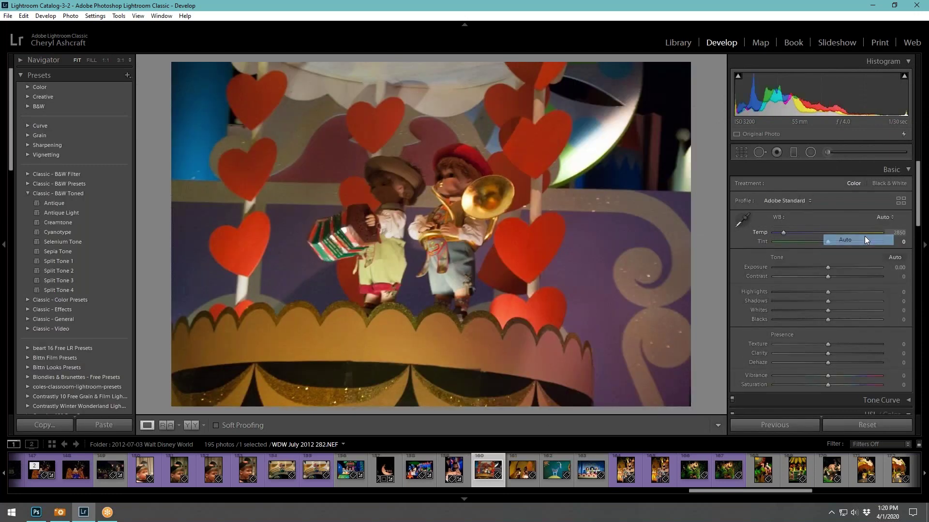
pyautogui.click(895, 257)
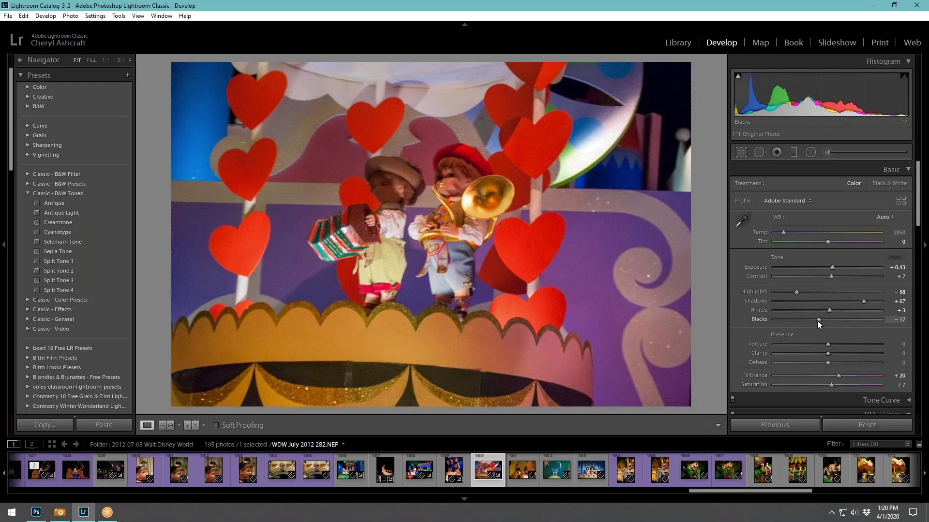
pyautogui.moveTo(817, 321); pyautogui.dragTo(809, 321)
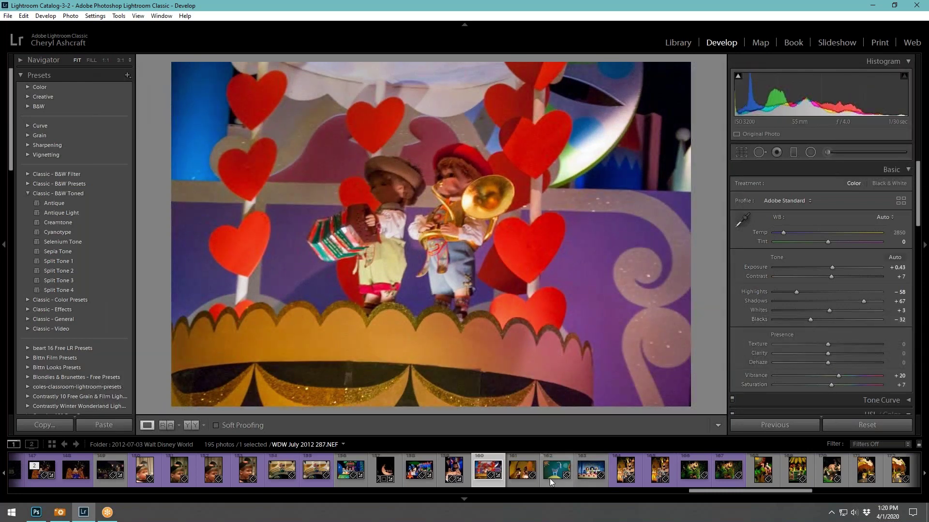
# Develop the guitarist and dancer photo, WDW July 2012 284.NEF, with Auto white balance, Auto tone, Exposure +0.84 and lower Blacks
pyautogui.click(521, 479)
pyautogui.click(881, 218)
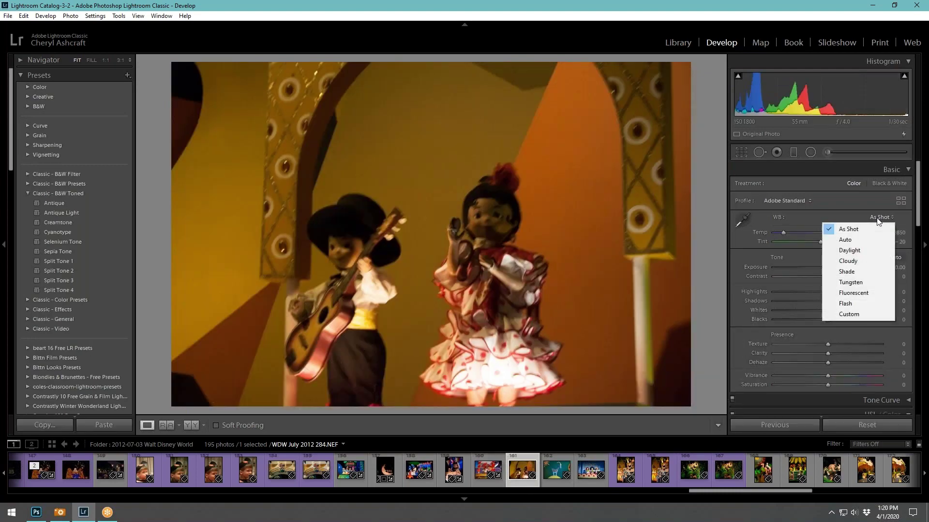
pyautogui.click(863, 240)
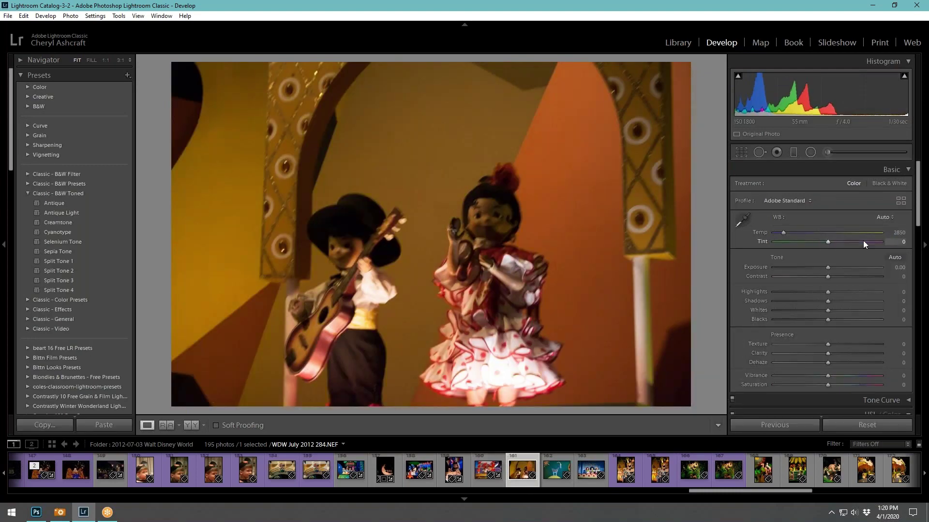
pyautogui.click(893, 257)
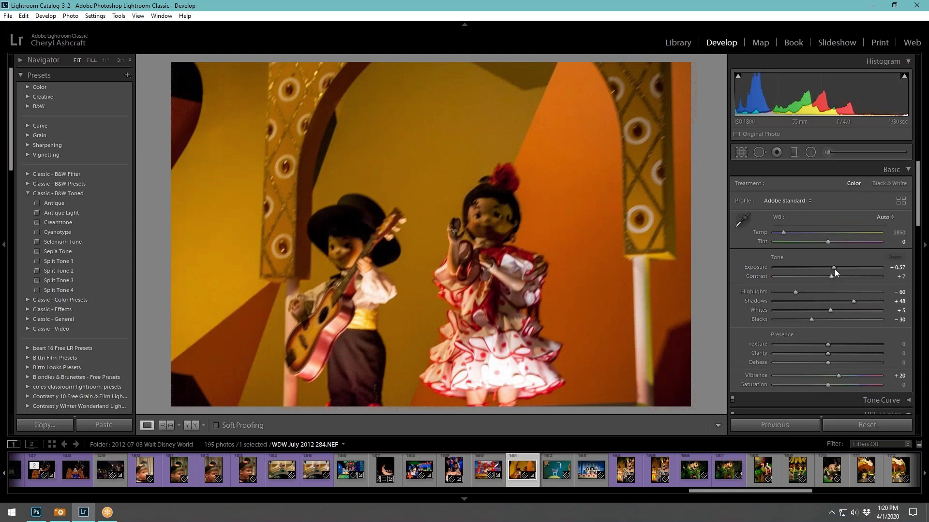
pyautogui.moveTo(835, 268); pyautogui.dragTo(838, 266)
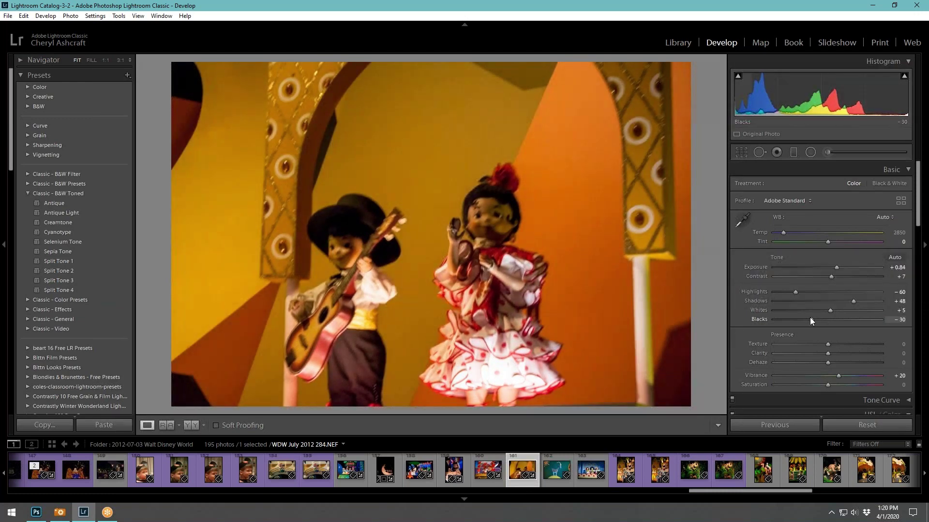
pyautogui.moveTo(809, 317); pyautogui.dragTo(803, 317)
# Apply Auto white balance and Auto tone to the goat photo, WDW July 2012 286.NEF, and set its Blacks to -57
pyautogui.click(557, 485)
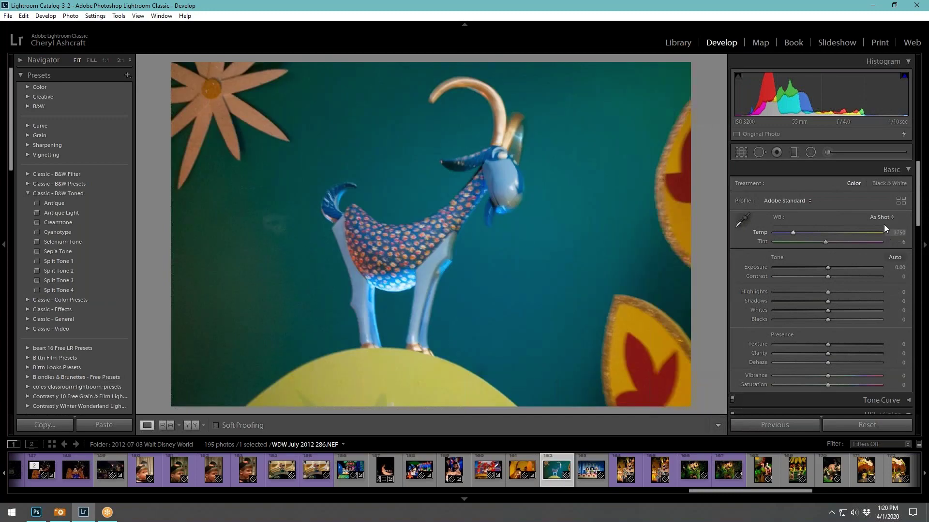
pyautogui.click(888, 217)
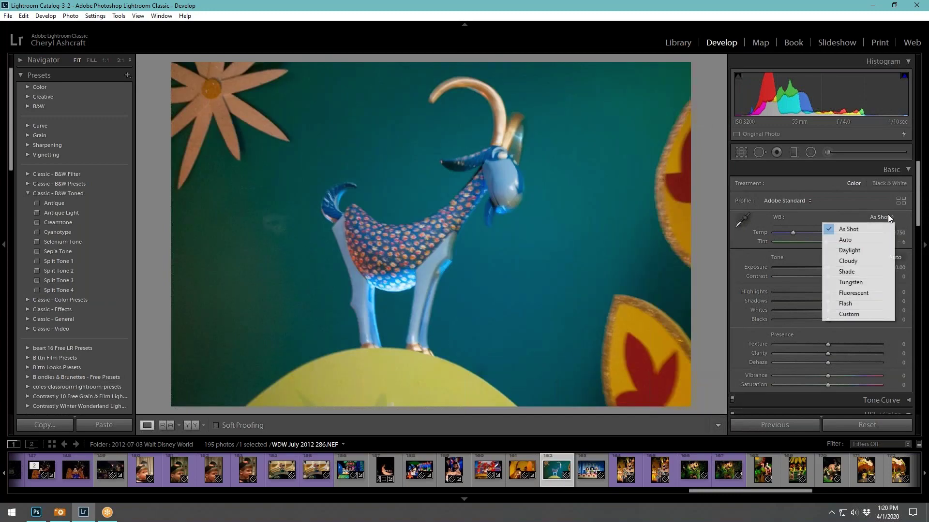
pyautogui.click(863, 239)
pyautogui.click(897, 257)
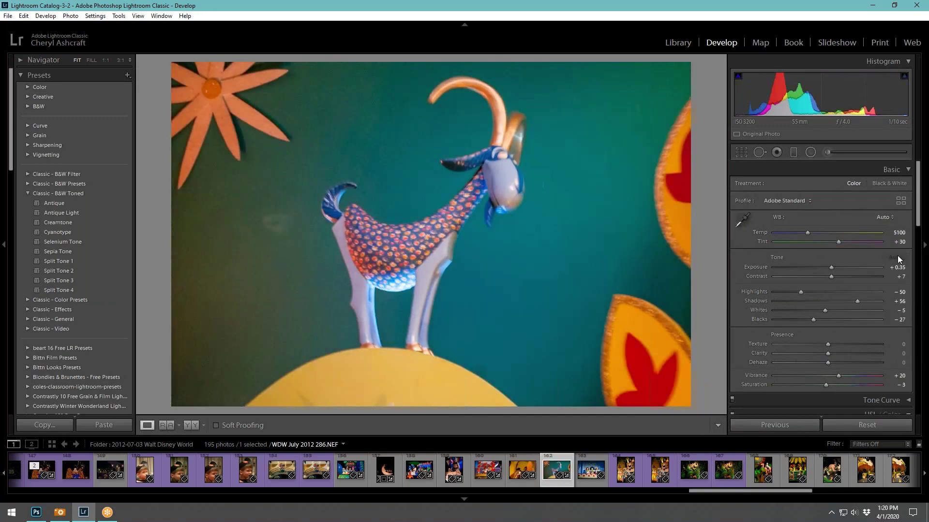
pyautogui.moveTo(814, 319); pyautogui.dragTo(797, 318)
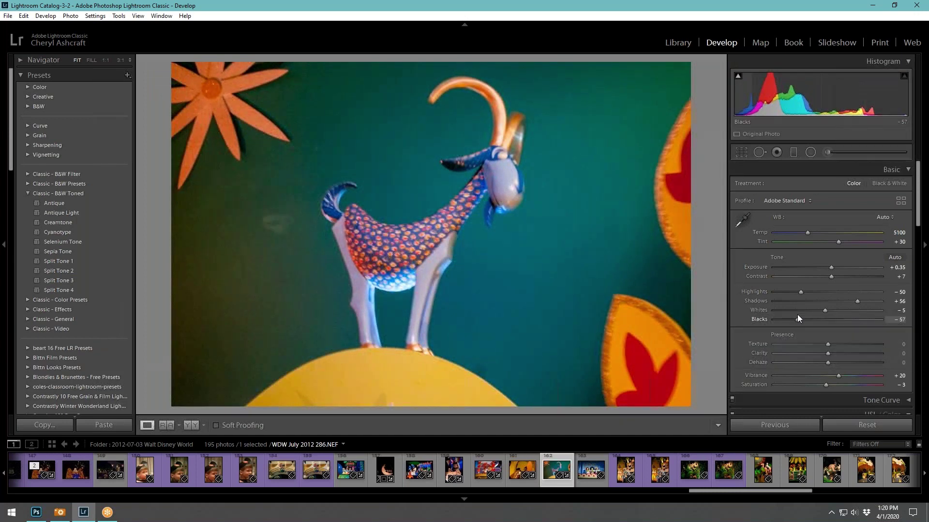
# Develop the three book-holding dolls photo, WDW July 2012 287.NEF, with Auto white balance, Auto tone and Blacks at about -35
pyautogui.click(593, 475)
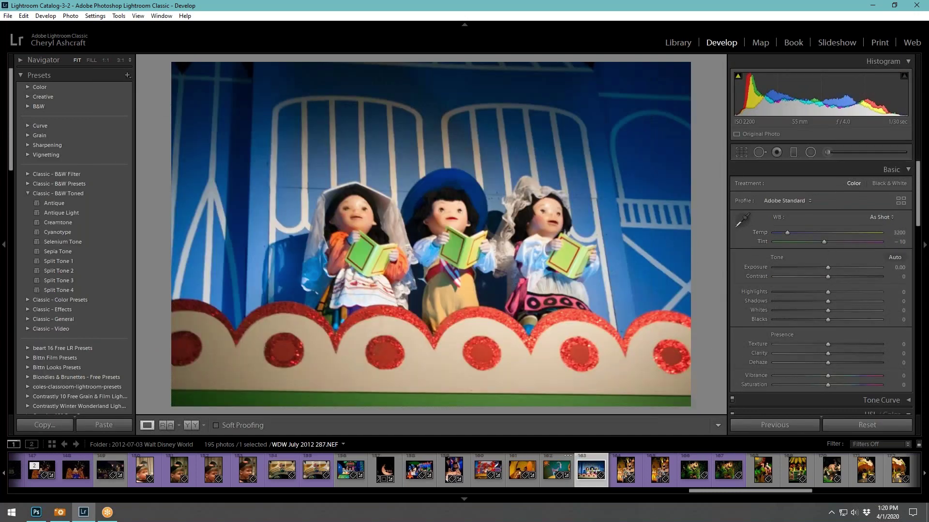
pyautogui.click(881, 218)
pyautogui.click(865, 239)
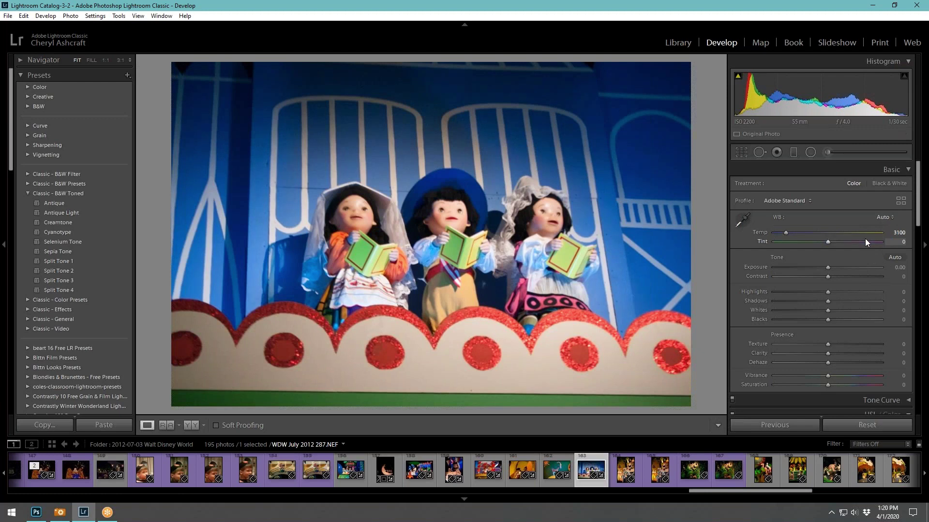
pyautogui.click(895, 257)
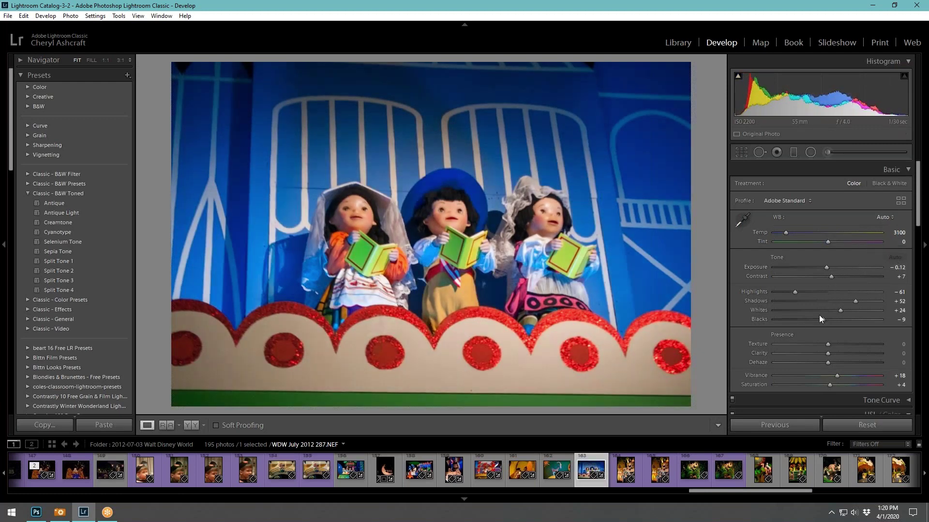
pyautogui.moveTo(823, 320); pyautogui.dragTo(809, 320)
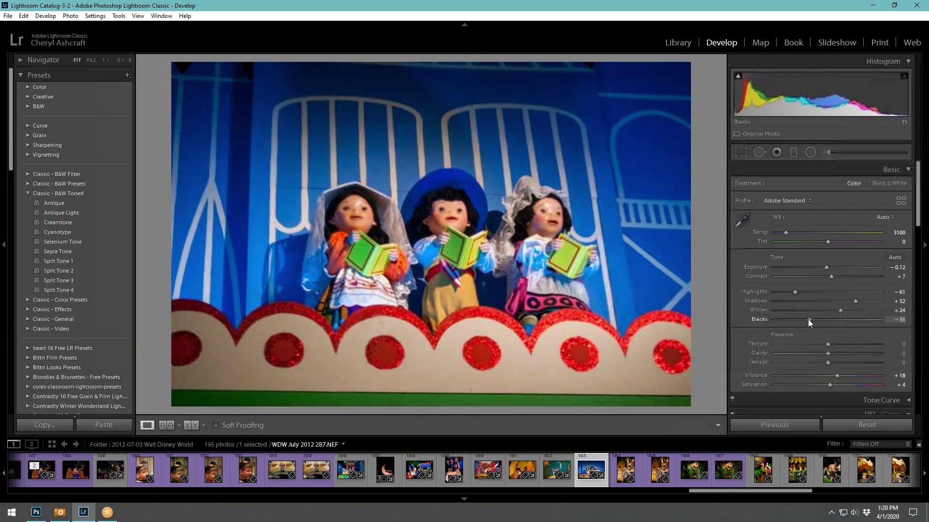
# Develop the pink camel photo, WDW July 2012 292.NEF, with Auto white balance, Auto tone and Blacks at -25
pyautogui.click(670, 465)
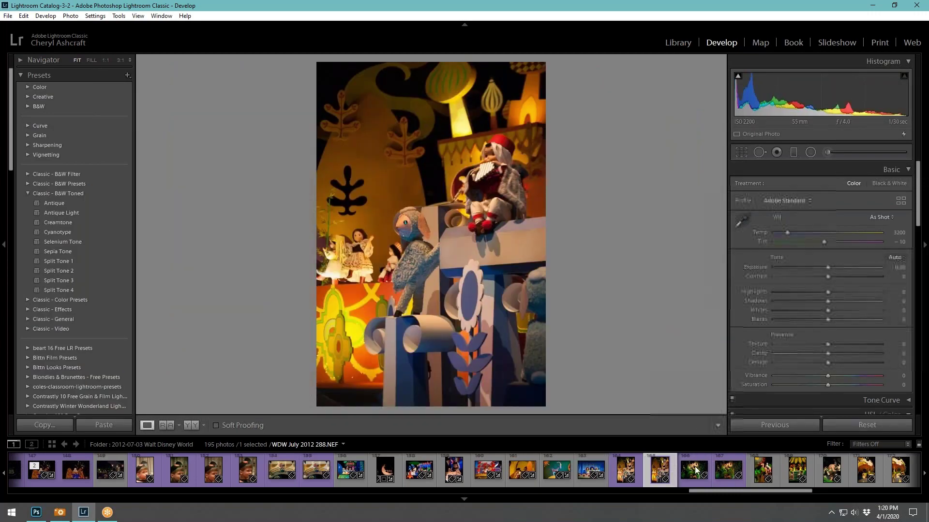
pyautogui.click(719, 483)
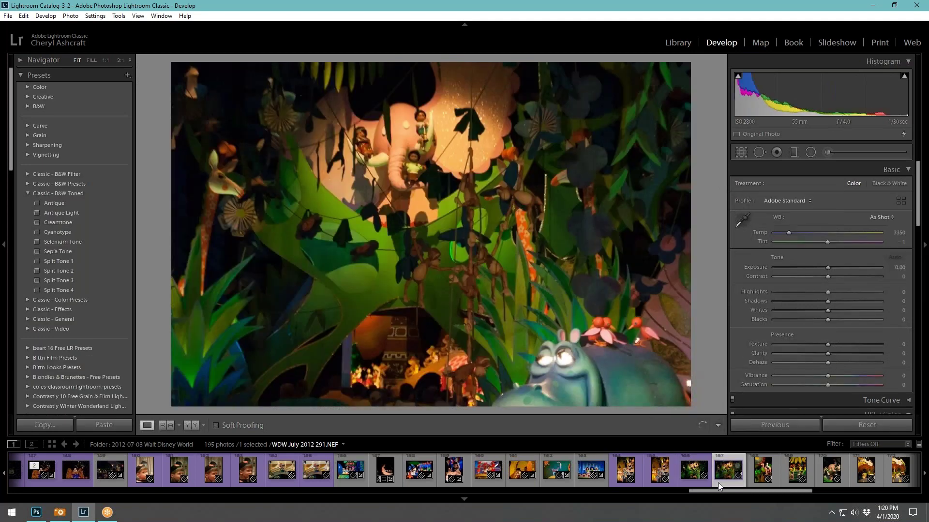
pyautogui.click(775, 467)
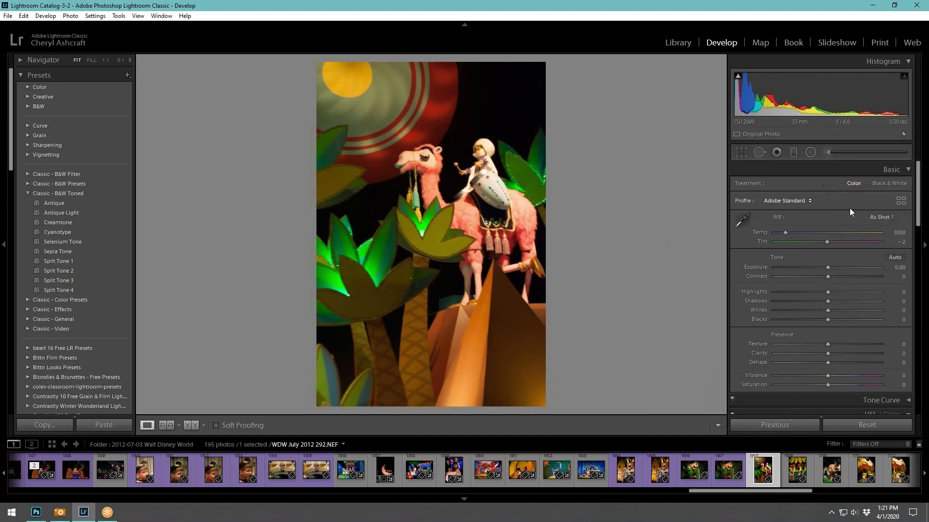
pyautogui.click(874, 217)
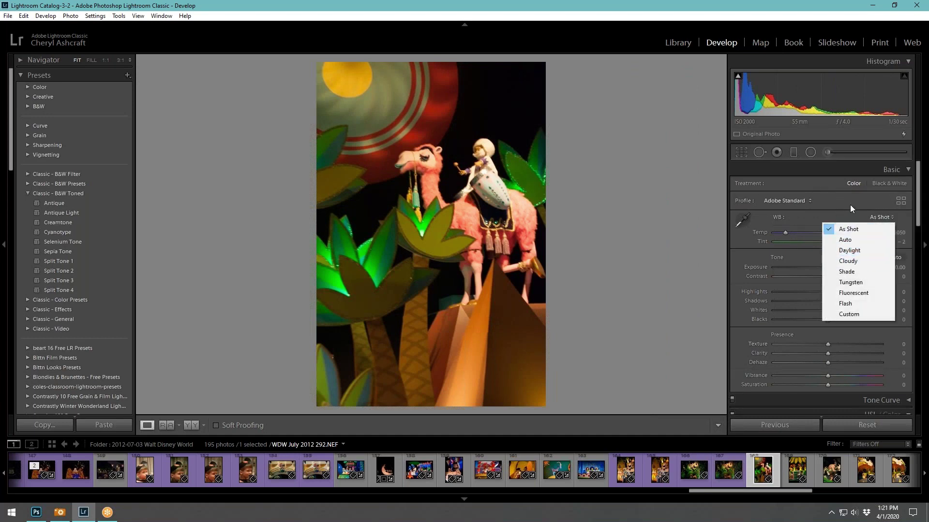
pyautogui.click(846, 240)
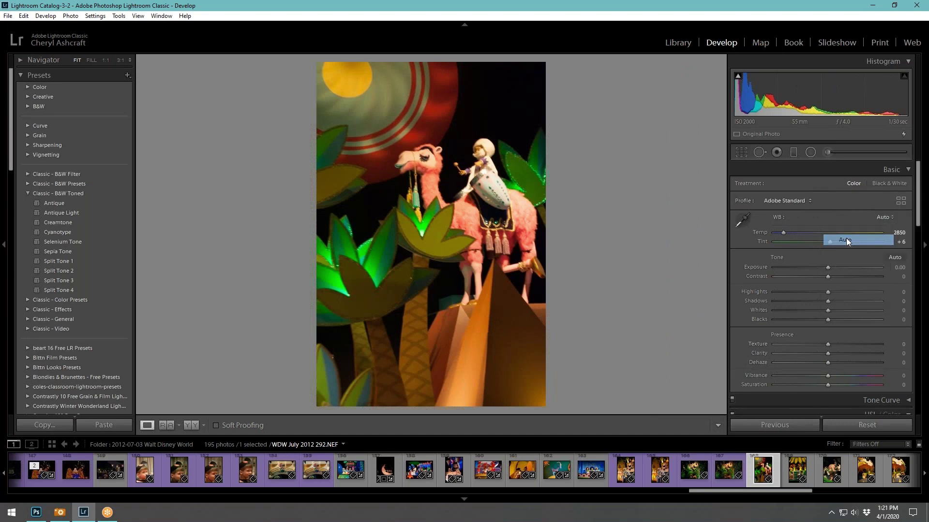
pyautogui.click(892, 255)
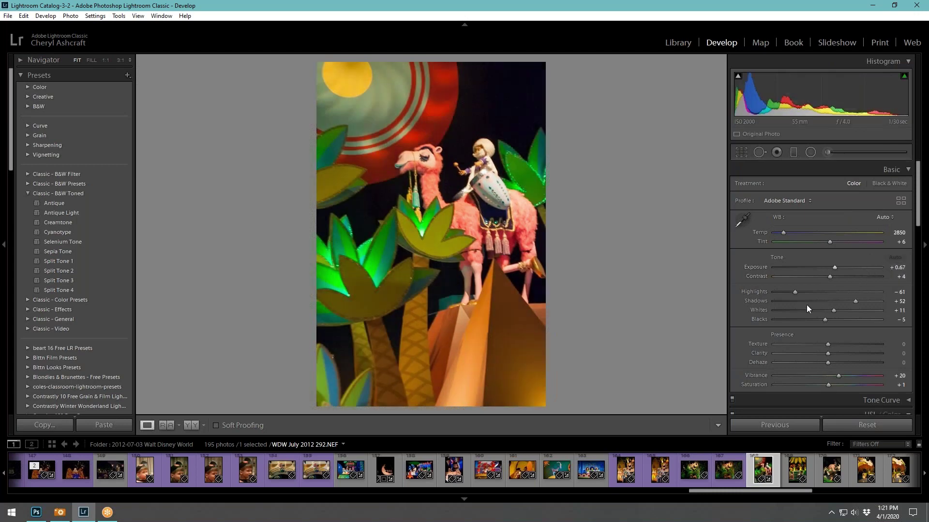
pyautogui.moveTo(825, 320); pyautogui.dragTo(815, 318)
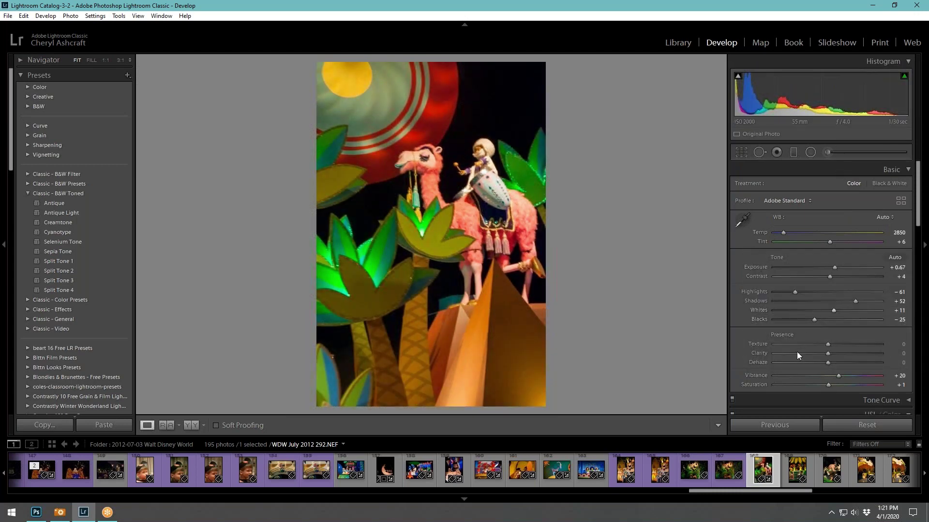
# Apply Auto white balance and Auto tone to the drummer and dancers photo, WDW July 2012 293.NEF, and set its Blacks to -23
pyautogui.click(811, 469)
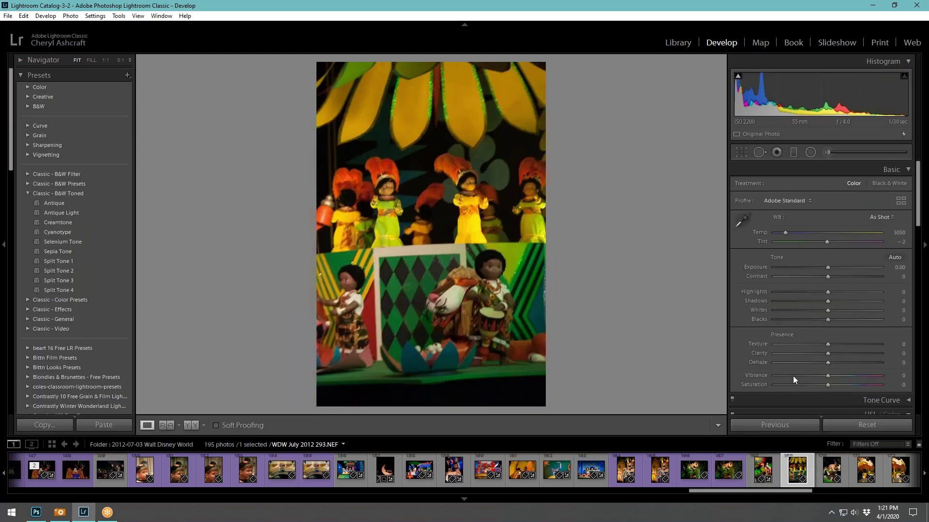
pyautogui.click(881, 217)
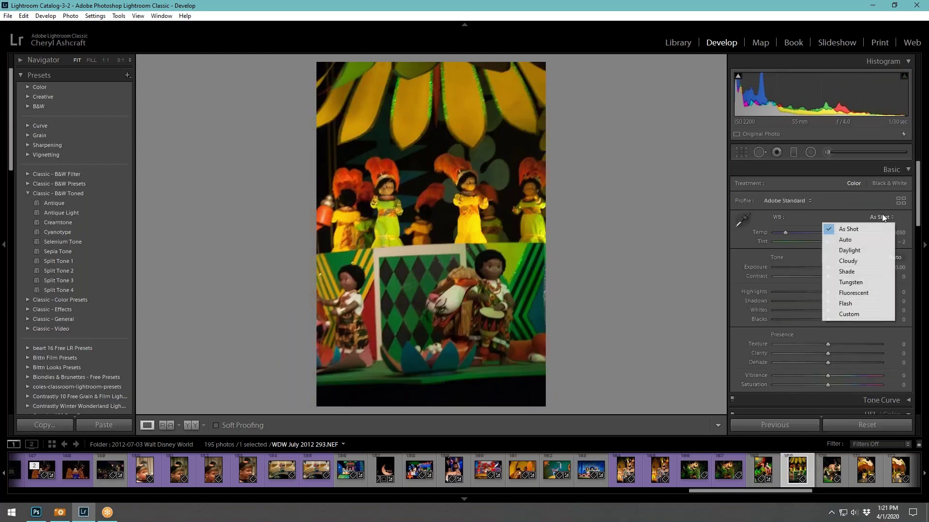
pyautogui.click(854, 241)
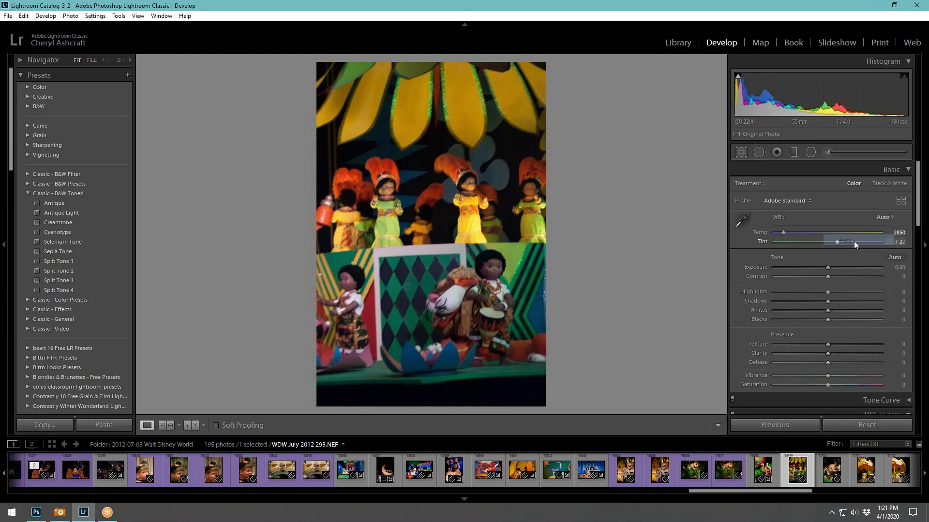
pyautogui.click(895, 257)
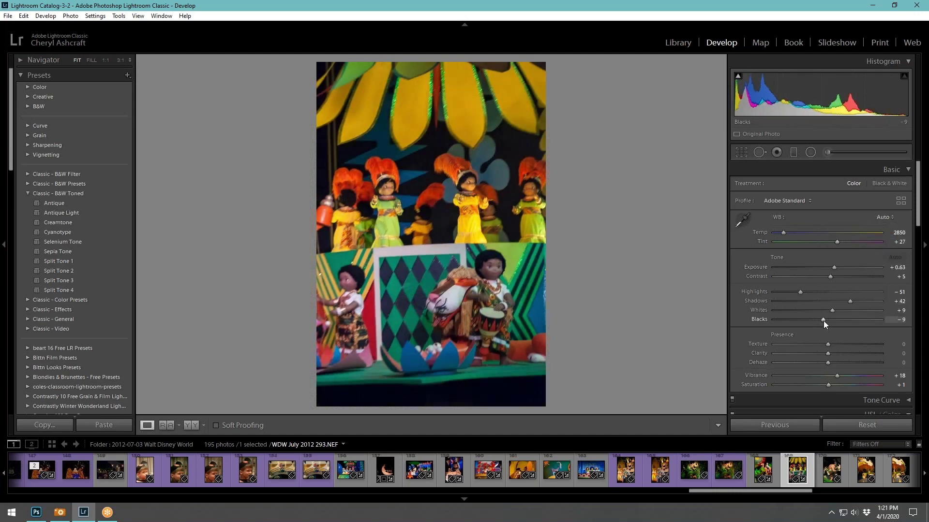
pyautogui.moveTo(823, 320); pyautogui.dragTo(814, 317)
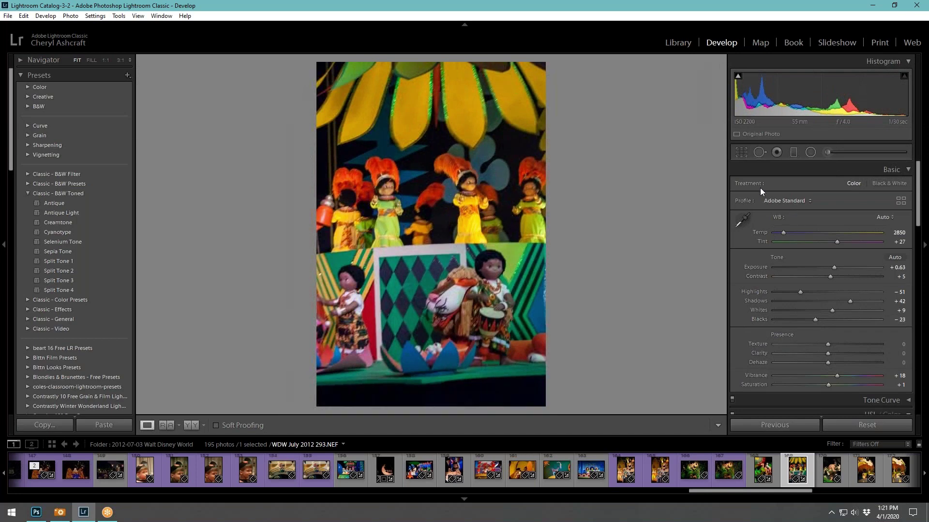
# Straighten the drummer and dancers photo by rotating its crop slightly
pyautogui.click(741, 152)
pyautogui.moveTo(594, 69); pyautogui.dragTo(600, 75)
pyautogui.click(709, 424)
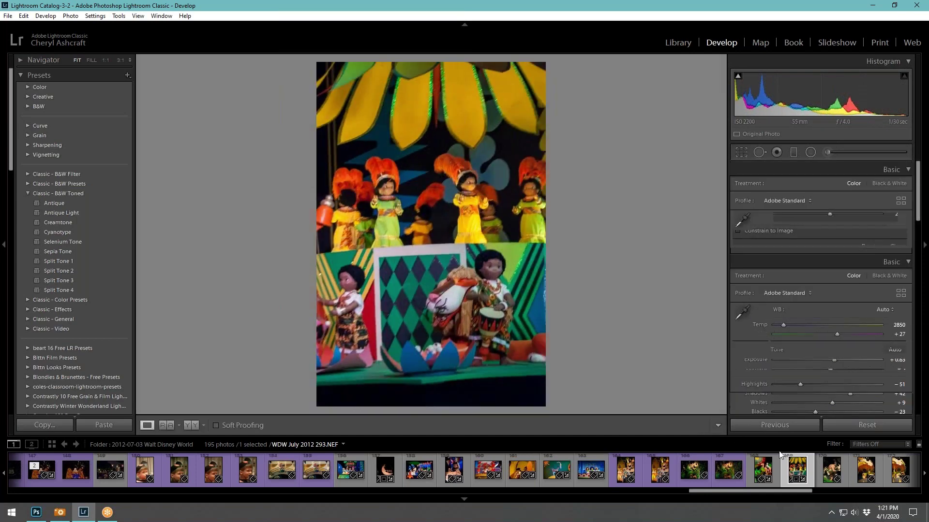
# Develop the pink elephant photo, WDW July 2012 294.NEF, with Auto white balance, Auto tone and Blacks at -39
pyautogui.click(843, 465)
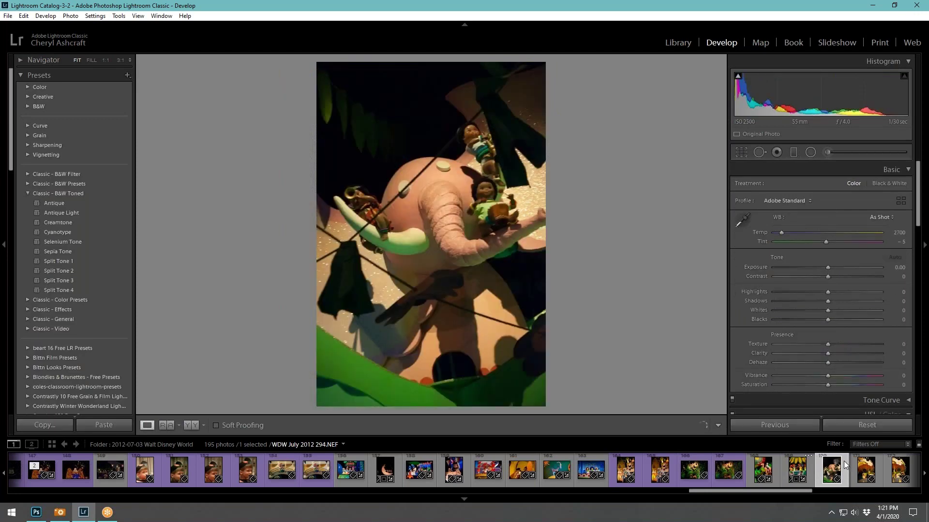
pyautogui.click(875, 216)
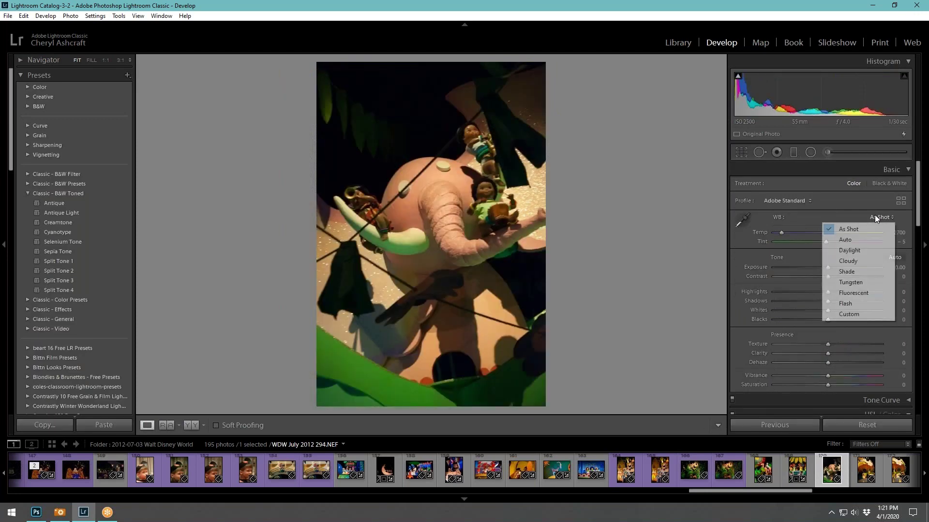
pyautogui.click(898, 263)
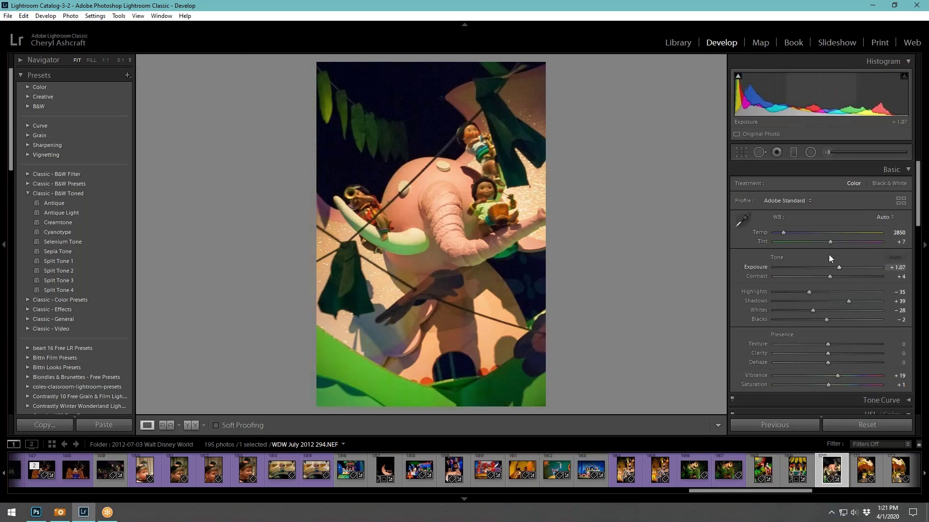
pyautogui.moveTo(825, 321); pyautogui.dragTo(805, 321)
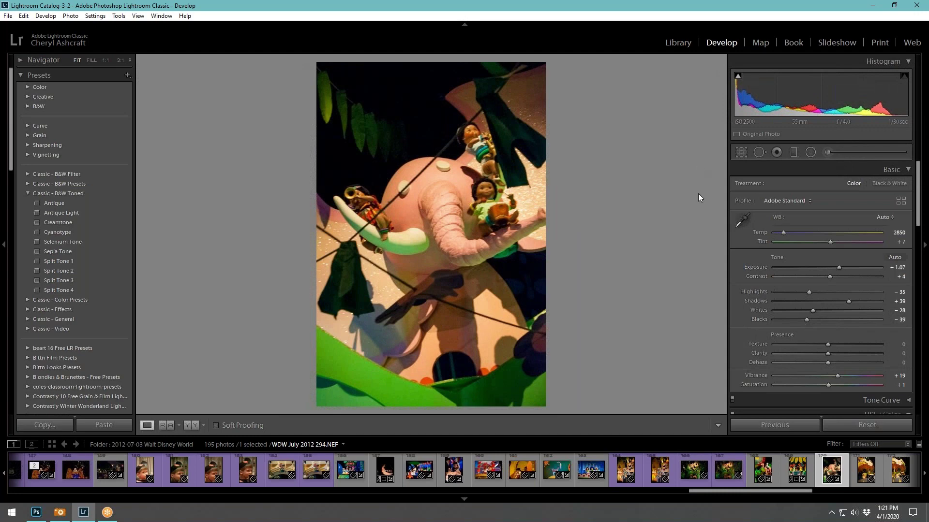
# Develop the guitar-playing doll photo, WDW July 2012 295.NEF, with Auto white balance, Auto tone and Blacks at -35
pyautogui.click(880, 467)
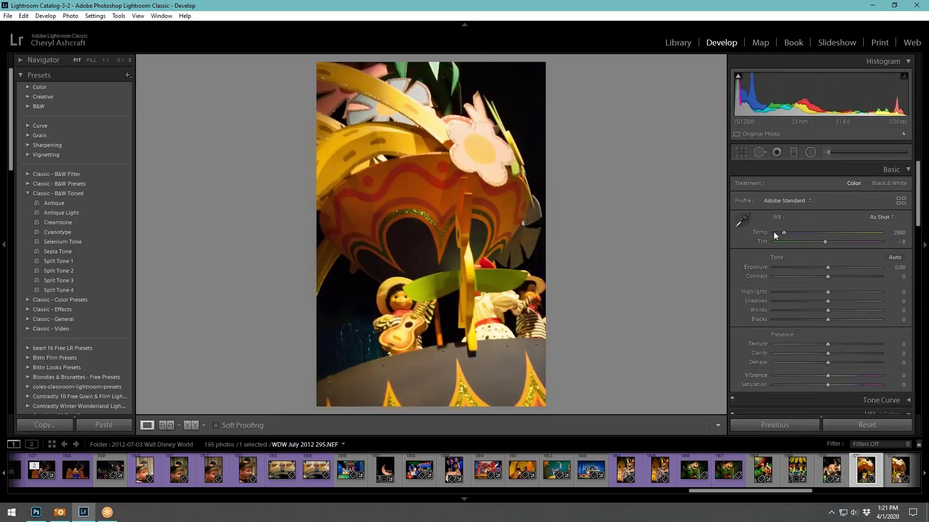
pyautogui.click(885, 217)
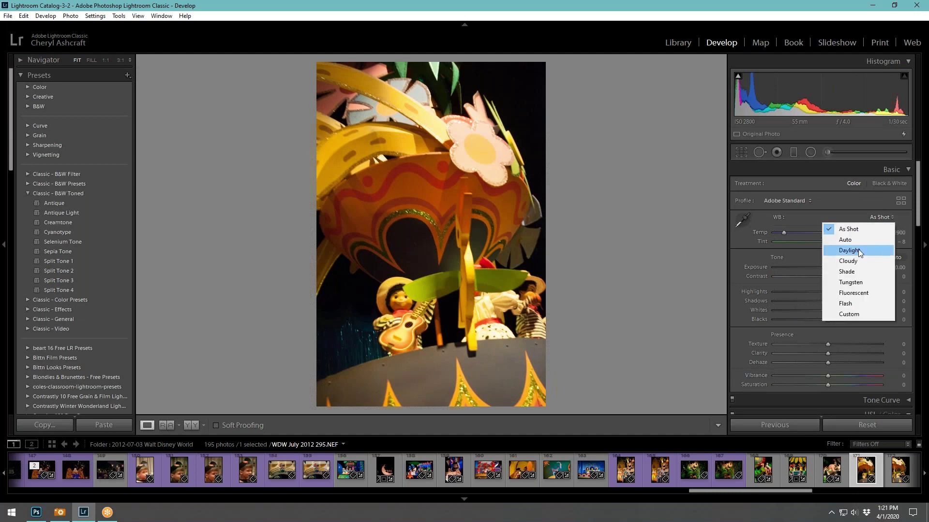
pyautogui.click(856, 237)
pyautogui.click(894, 257)
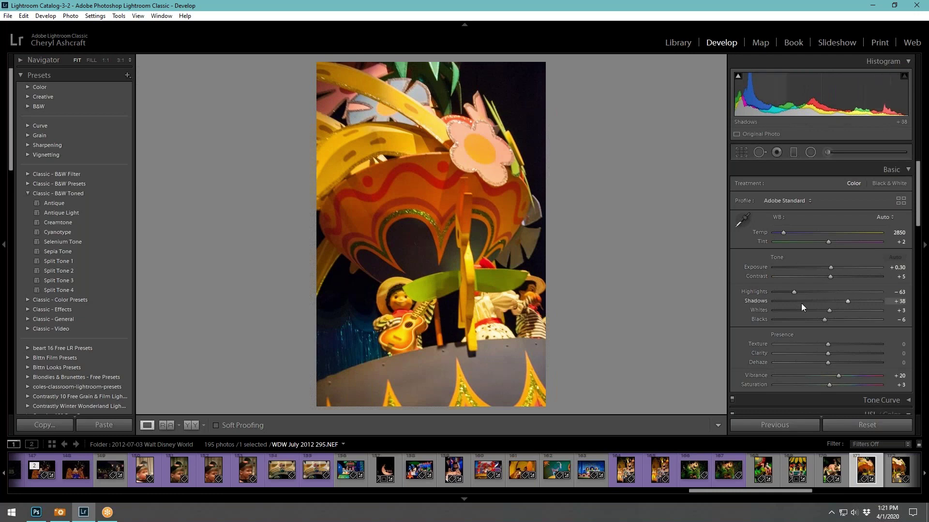
pyautogui.moveTo(824, 320); pyautogui.dragTo(808, 318)
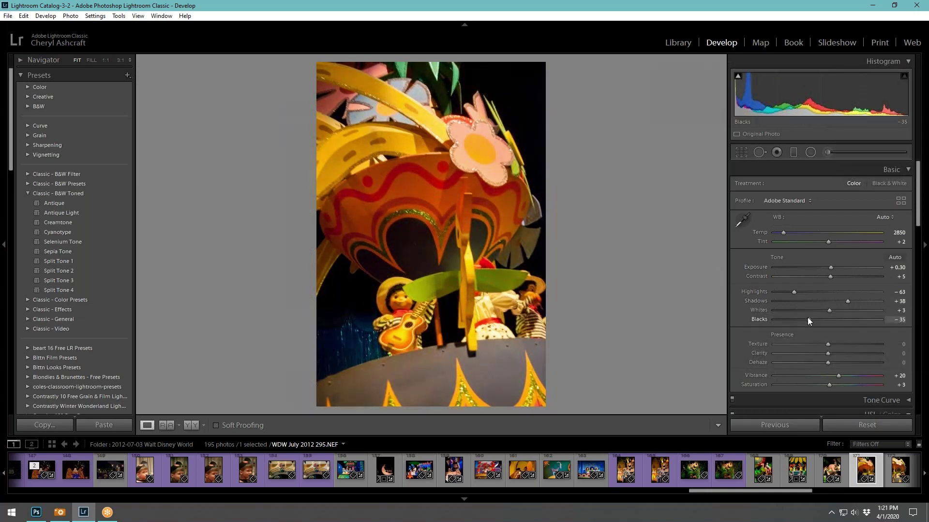
# Remove the similar flower and straw-hat dolls photo, WDW July 2012 296.NEF
pyautogui.click(901, 470)
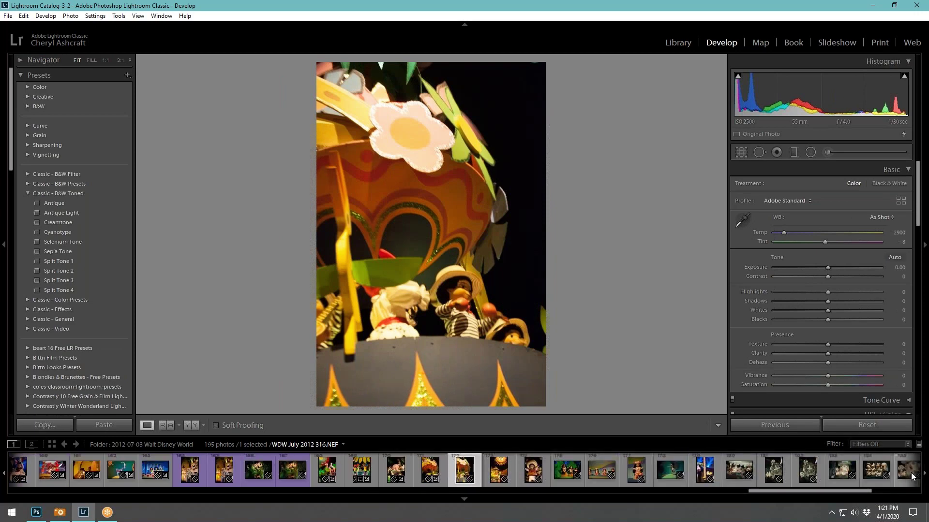
pyautogui.rightClick(475, 468)
pyautogui.click(503, 457)
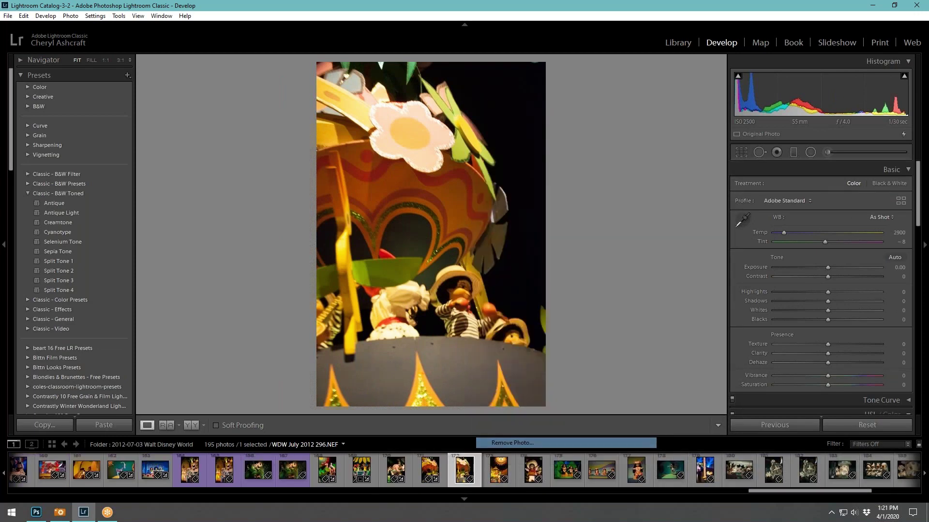
pyautogui.click(424, 272)
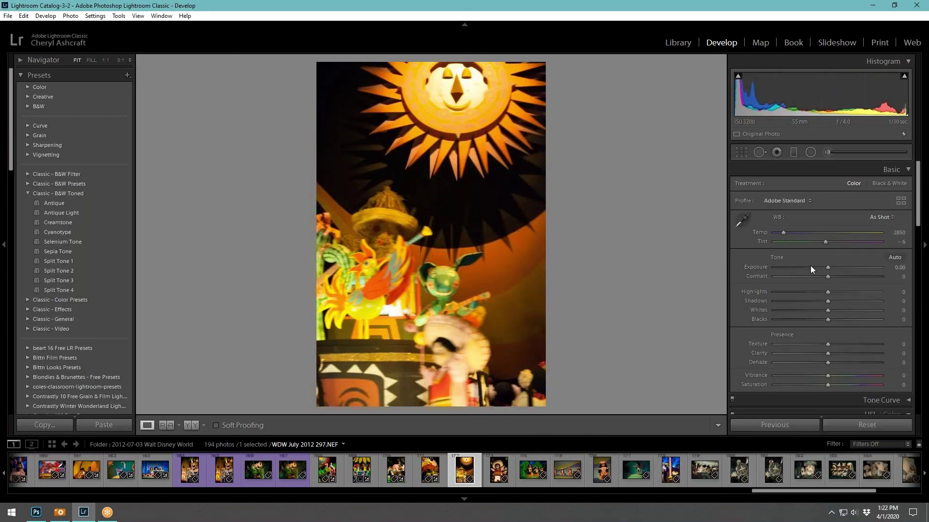
# Apply Auto white balance and Auto tone to the smiling sun photo, WDW July 2012 297.NEF
pyautogui.click(875, 217)
pyautogui.click(859, 239)
pyautogui.click(893, 257)
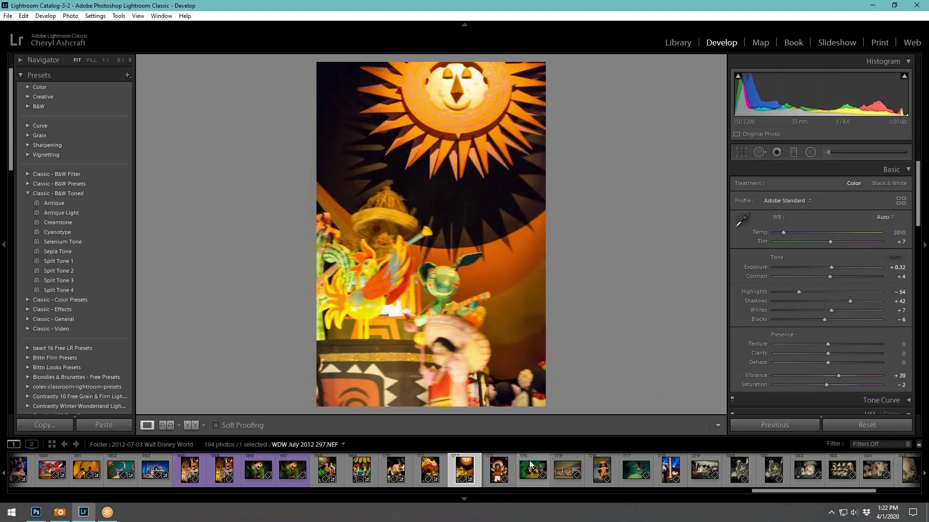
# Develop the sombrero doll photo, WDW July 2012 298.NEF, with Auto white balance, Auto tone, Blacks at -25 and Exposure at +0.97
pyautogui.click(512, 474)
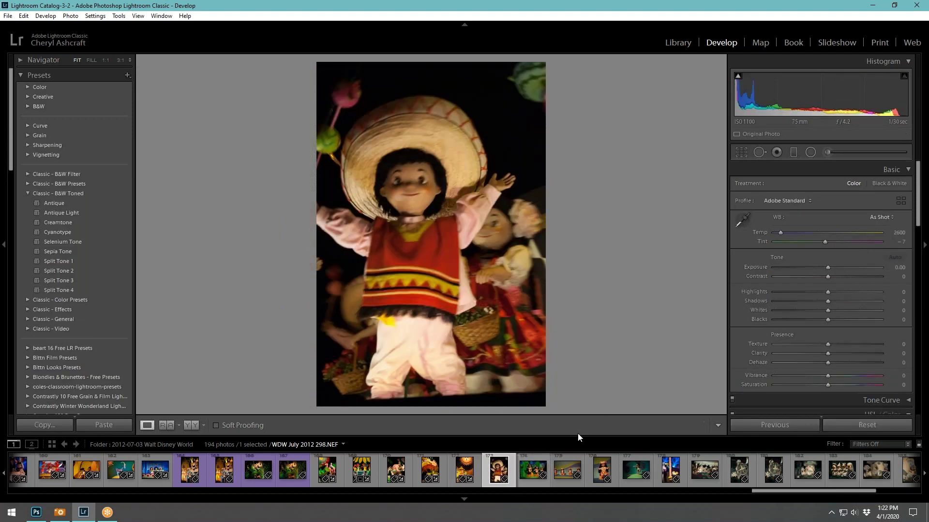
pyautogui.click(881, 216)
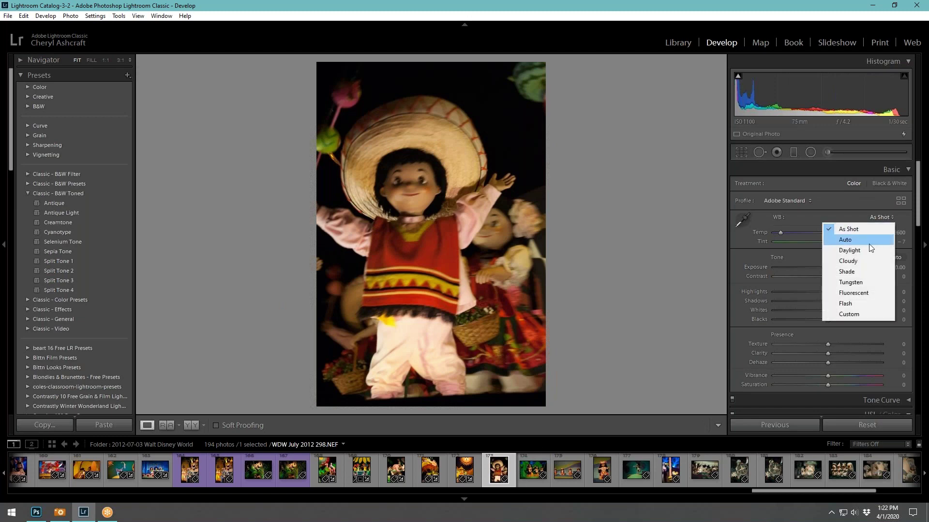
pyautogui.click(859, 240)
pyautogui.click(892, 255)
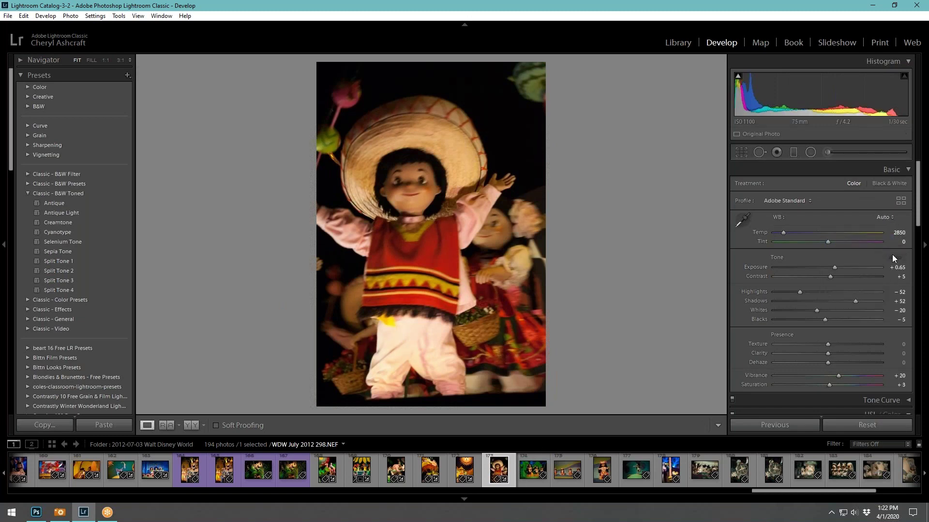
pyautogui.moveTo(824, 319); pyautogui.dragTo(810, 319)
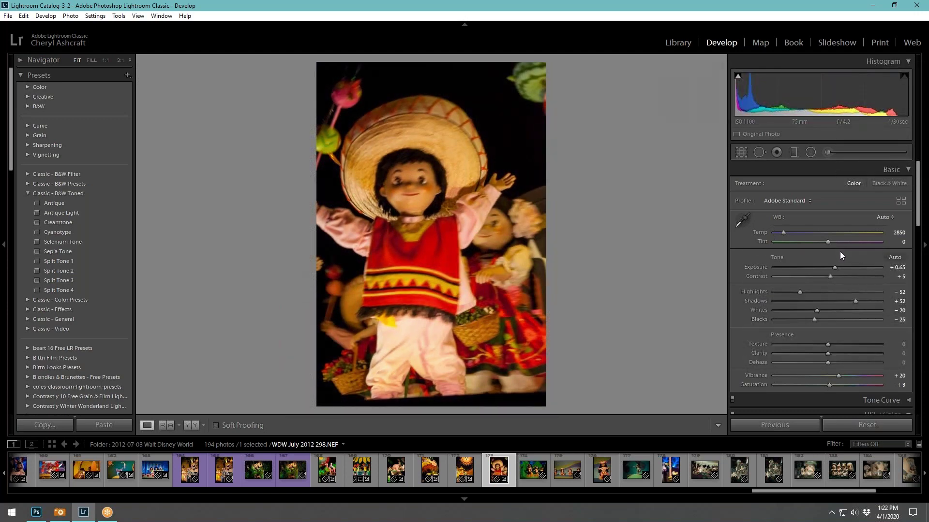
pyautogui.moveTo(834, 269); pyautogui.dragTo(837, 265)
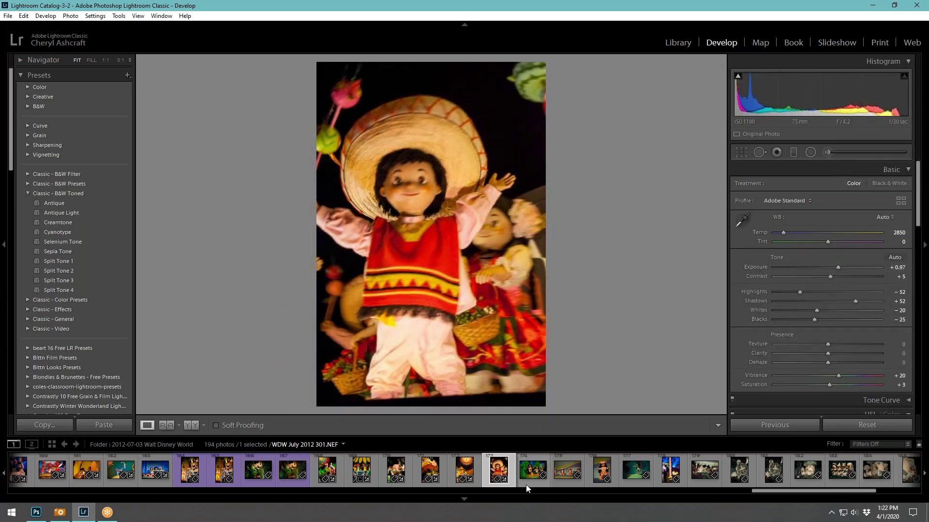
# Develop the three hula dancers photo, WDW July 2012 301.NEF, with Auto white balance, Auto tone, Blacks at -28 and slightly raised Exposure
pyautogui.click(537, 479)
pyautogui.click(889, 217)
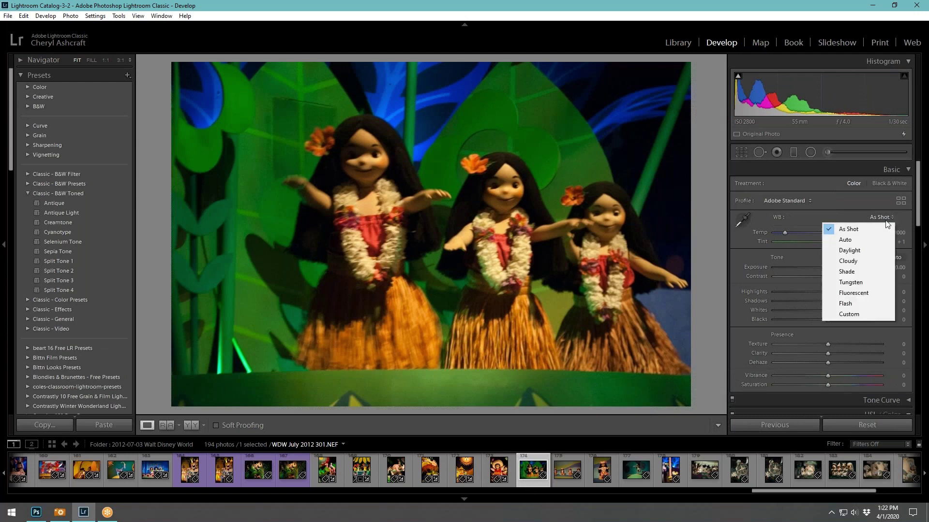
pyautogui.click(880, 241)
pyautogui.click(893, 258)
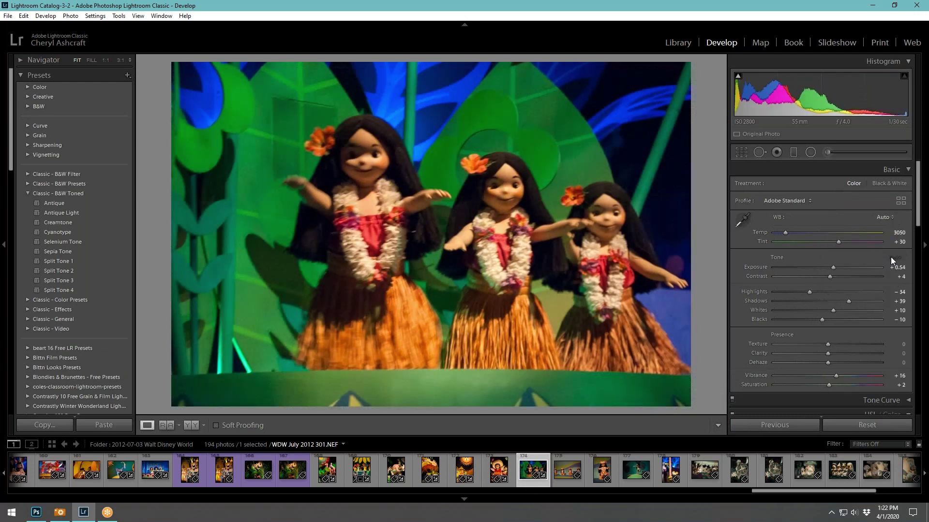
pyautogui.moveTo(818, 317); pyautogui.dragTo(812, 315)
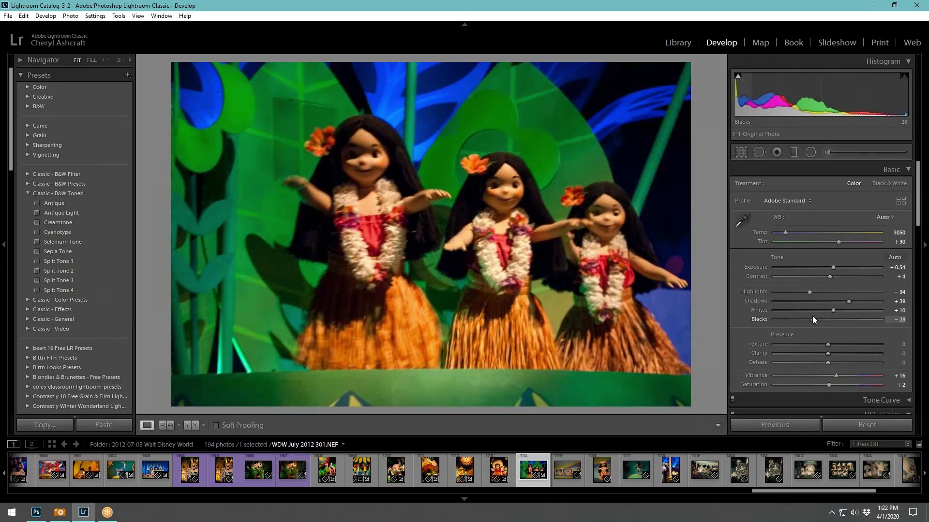
pyautogui.moveTo(833, 267); pyautogui.dragTo(837, 264)
# Develop the row of hula dolls photo, WDW July 2012 305.NEF, with Auto white balance, Auto tone and Blacks at -32
pyautogui.press('Right')
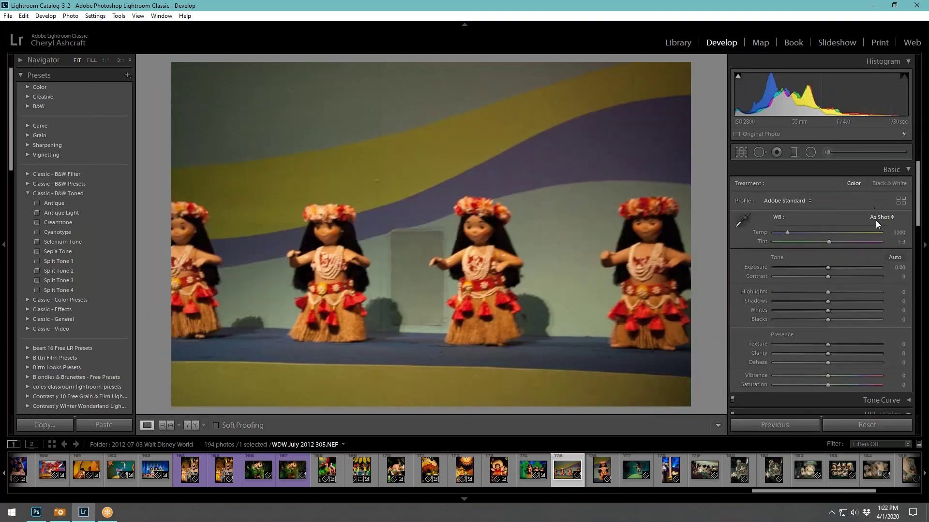
pyautogui.click(878, 218)
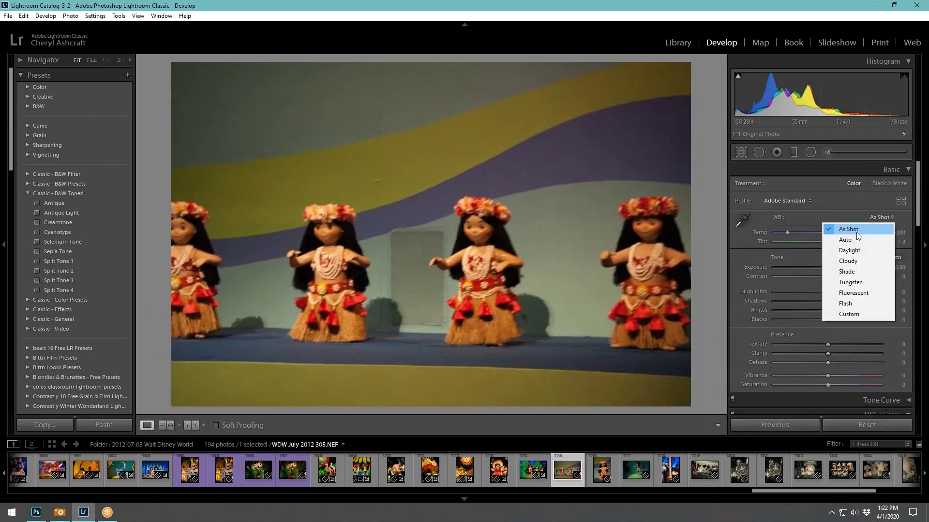
pyautogui.click(854, 236)
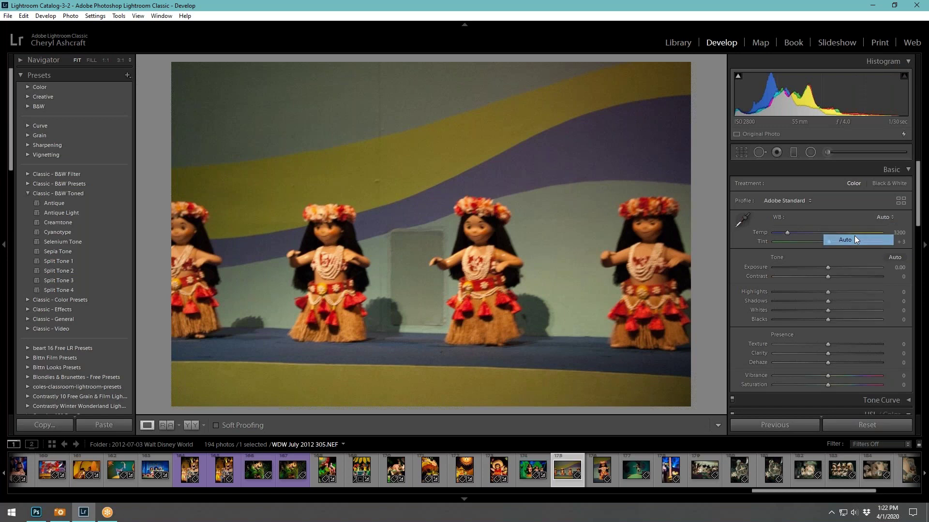
pyautogui.click(892, 257)
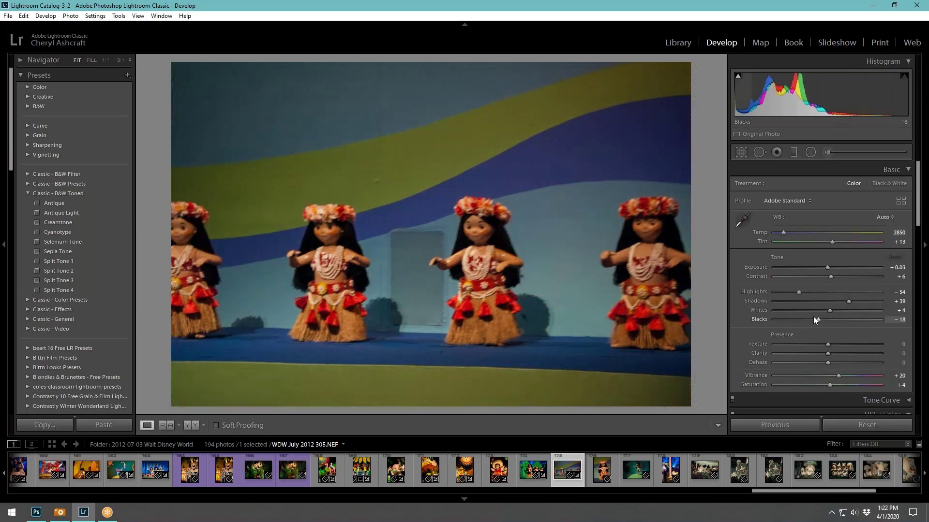
pyautogui.moveTo(816, 320); pyautogui.dragTo(808, 318)
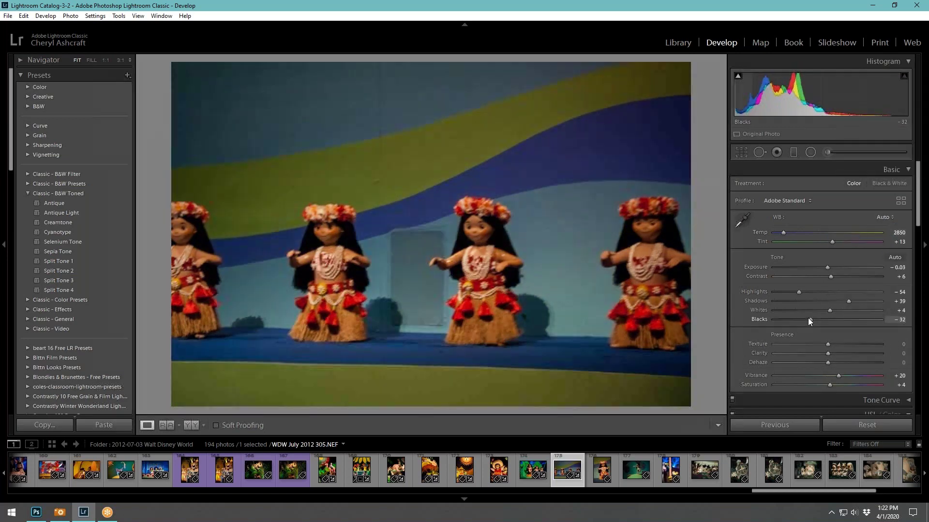
# Develop the single hula doll photo, WDW July 2012 306.NEF, with Auto white balance, Auto tone and Blacks at -38
pyautogui.click(605, 468)
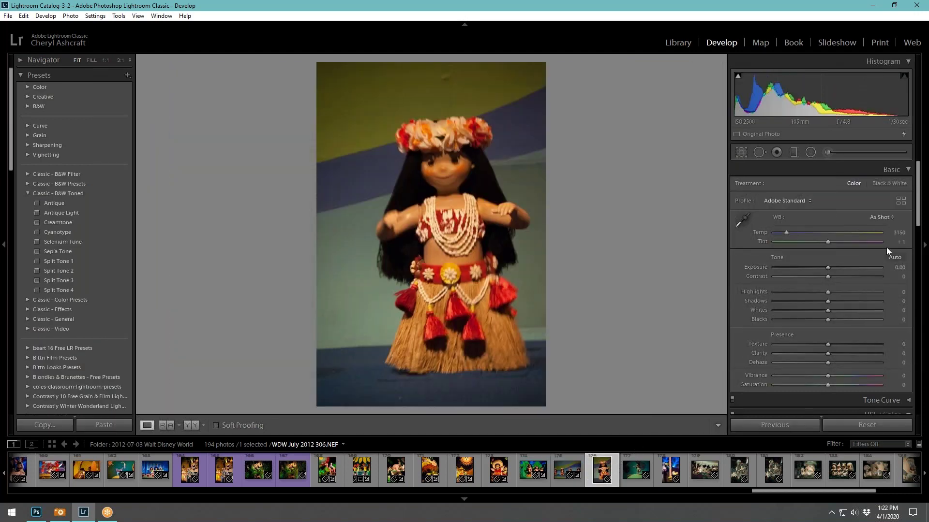
pyautogui.click(881, 218)
pyautogui.click(878, 242)
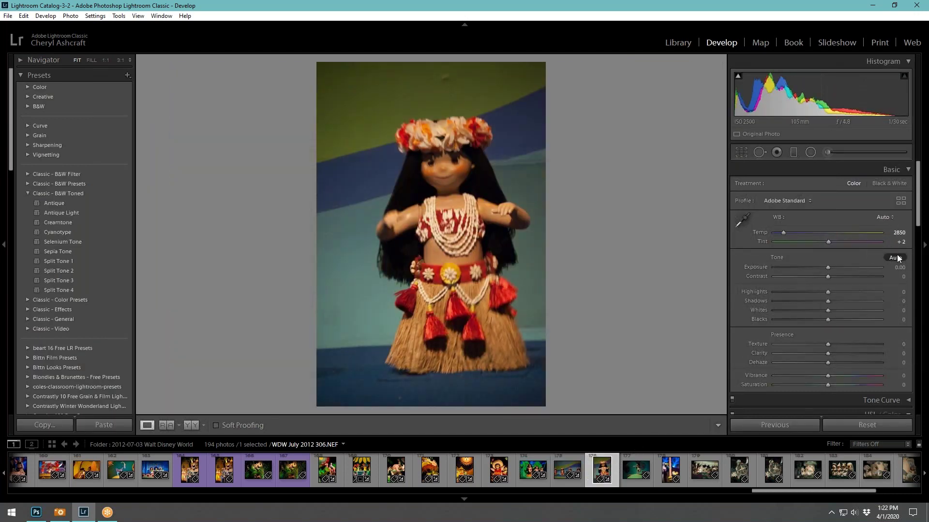
pyautogui.click(896, 256)
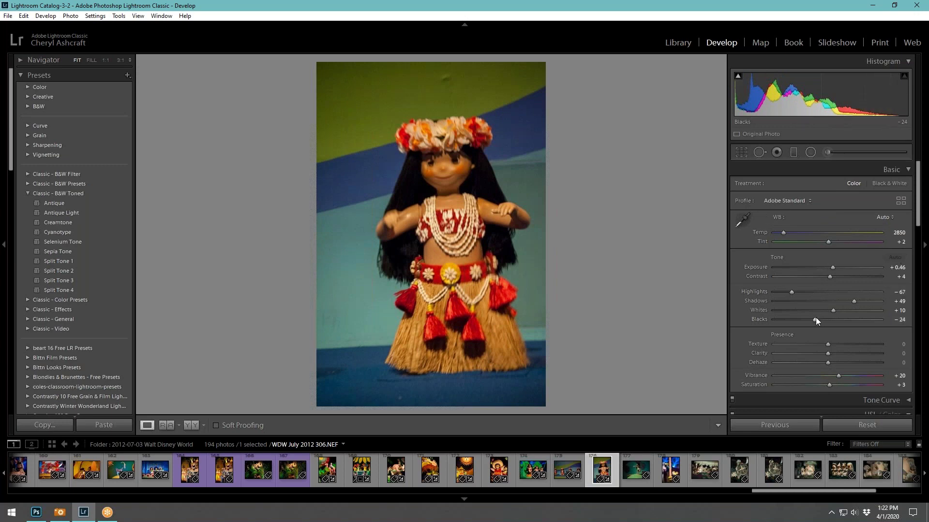
pyautogui.moveTo(810, 320); pyautogui.dragTo(807, 319)
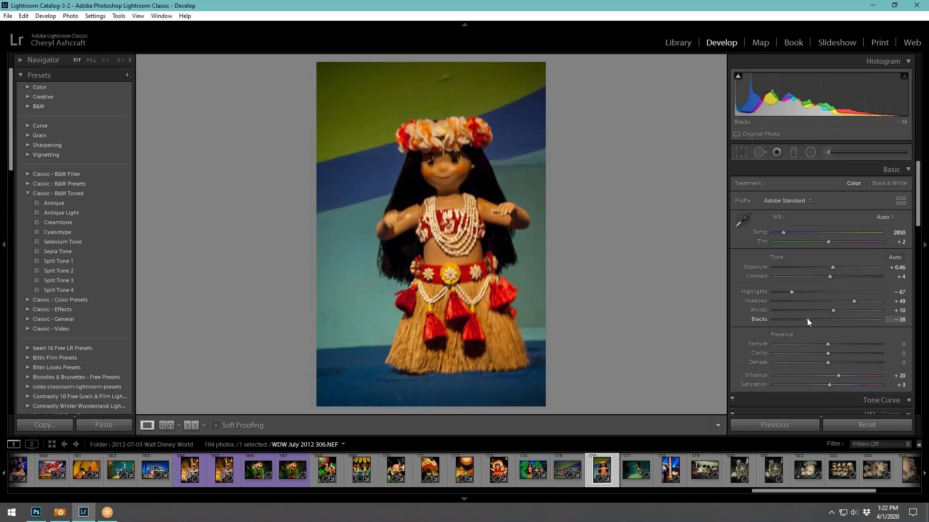
# Develop the surfing doll photo, WDW July 2012 308.NEF, with Auto white balance, Auto tone and Blacks at -51
pyautogui.click(639, 482)
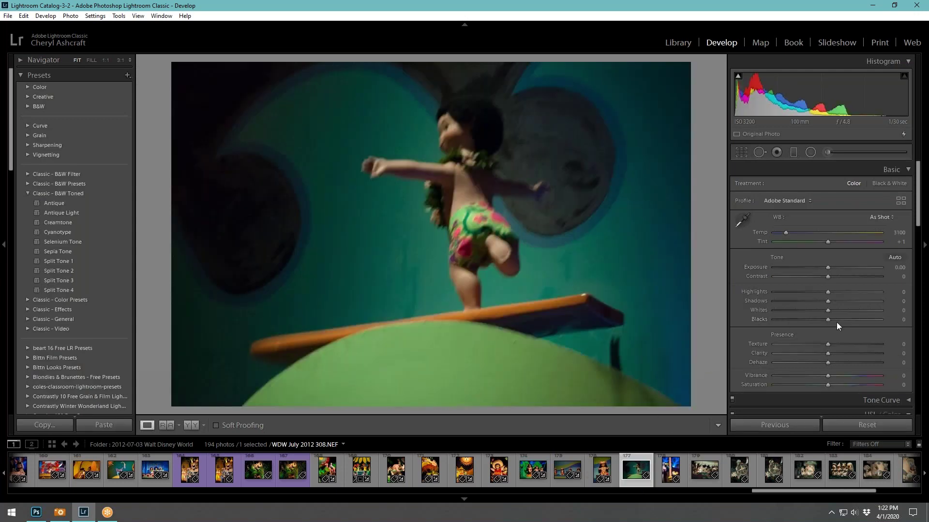
pyautogui.click(876, 216)
pyautogui.click(863, 238)
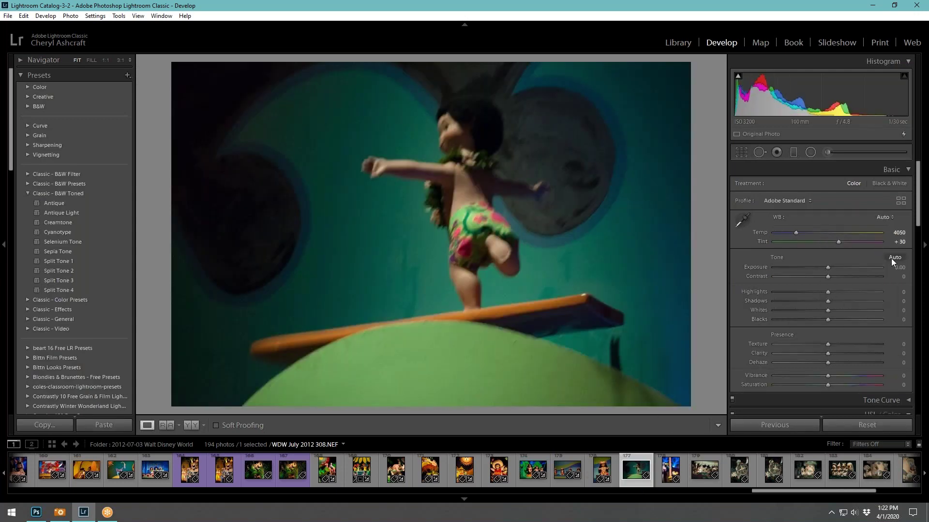
pyautogui.click(892, 256)
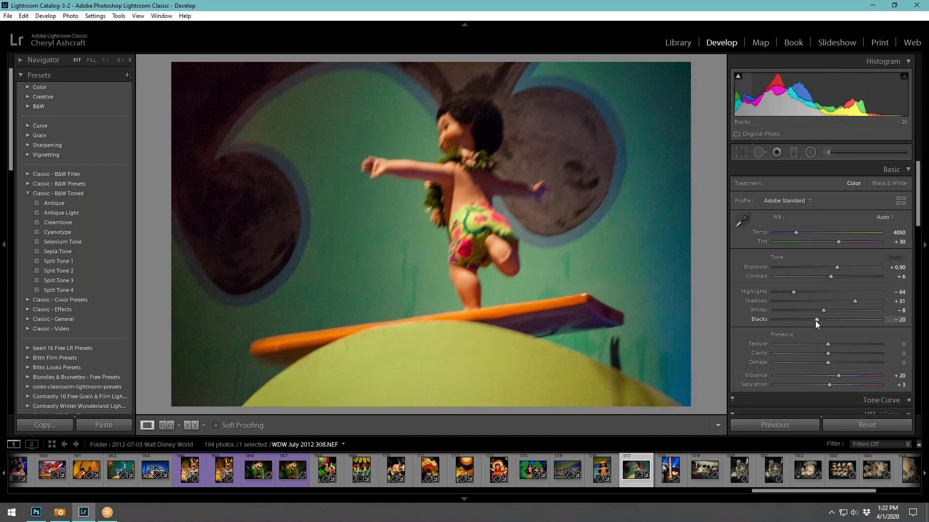
pyautogui.moveTo(816, 320); pyautogui.dragTo(799, 318)
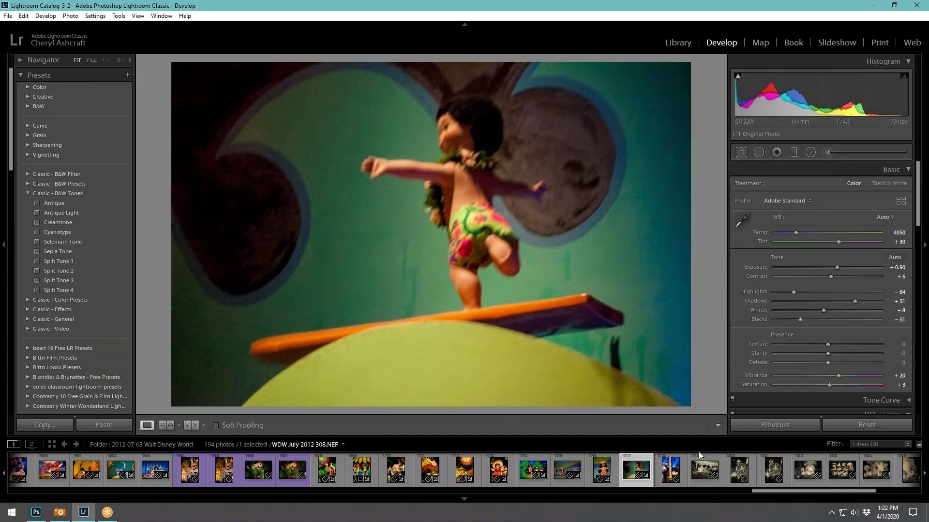
# Delete the blurry koala photo, WDW July 2012 309.NEF, from disk
pyautogui.click(683, 472)
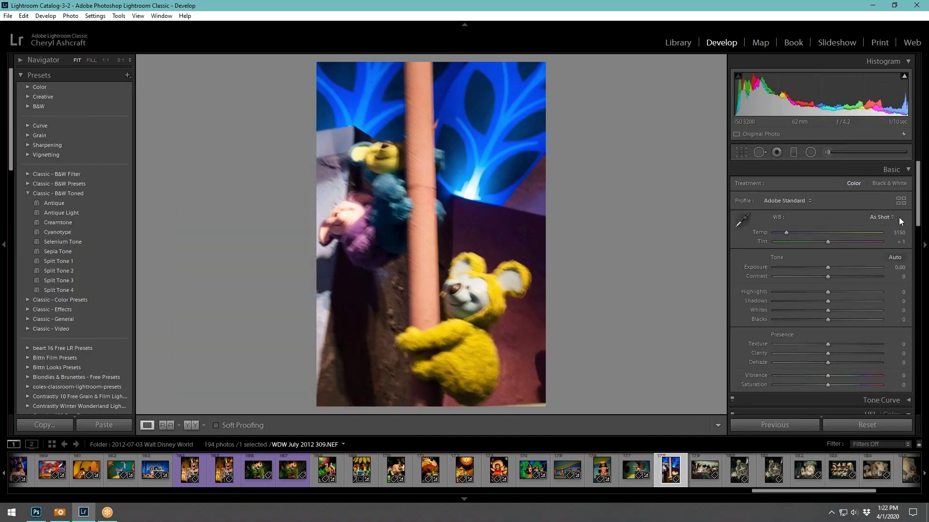
pyautogui.rightClick(683, 474)
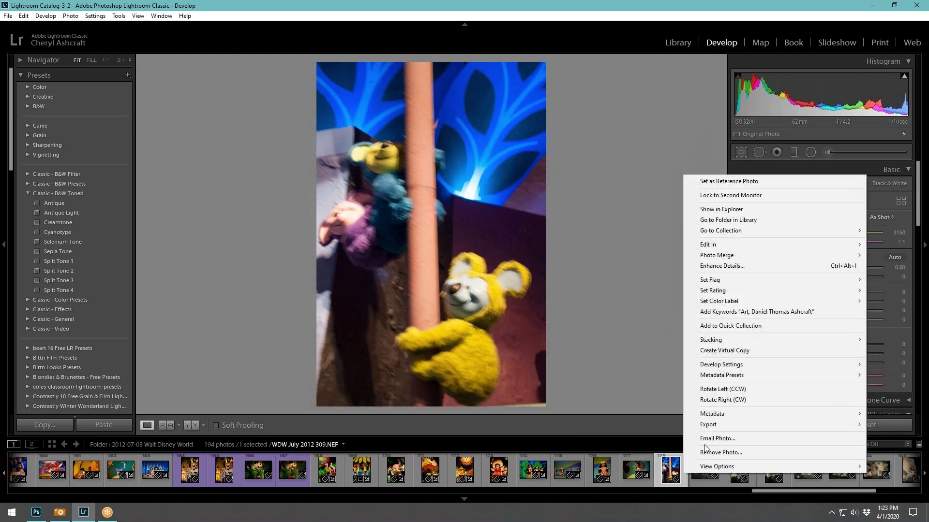
pyautogui.click(703, 452)
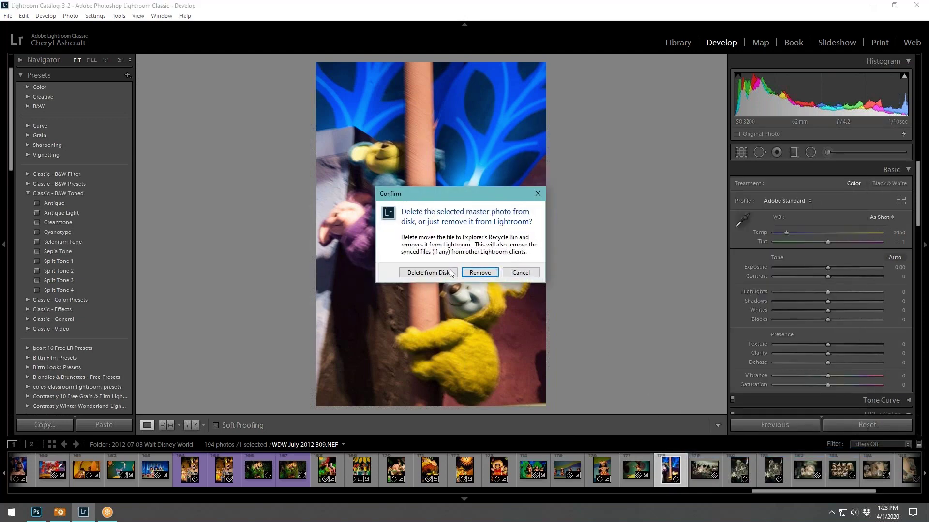
pyautogui.click(450, 270)
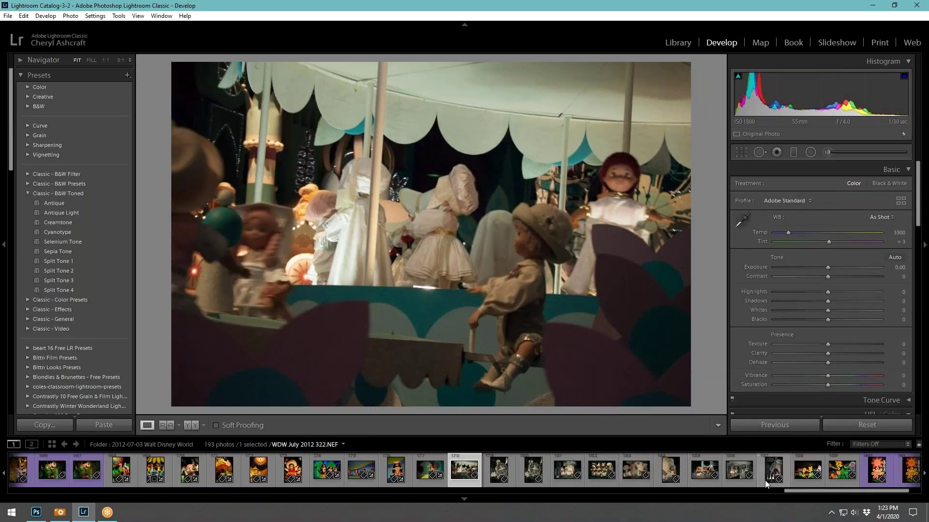
# Compare several of the white-costume doll photos, and delete the blurry carousel photo, WDW July 2012 311.NEF, from disk
pyautogui.click(742, 483)
pyautogui.click(699, 480)
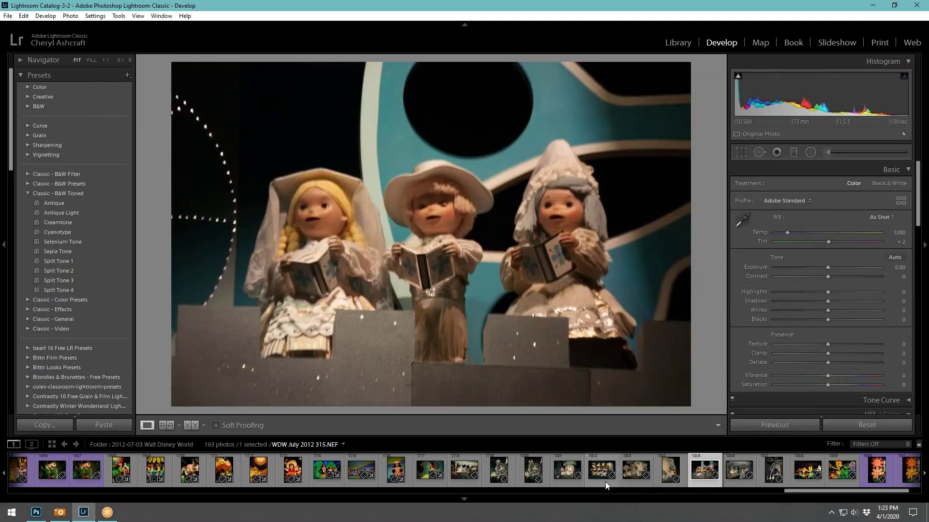
pyautogui.click(605, 481)
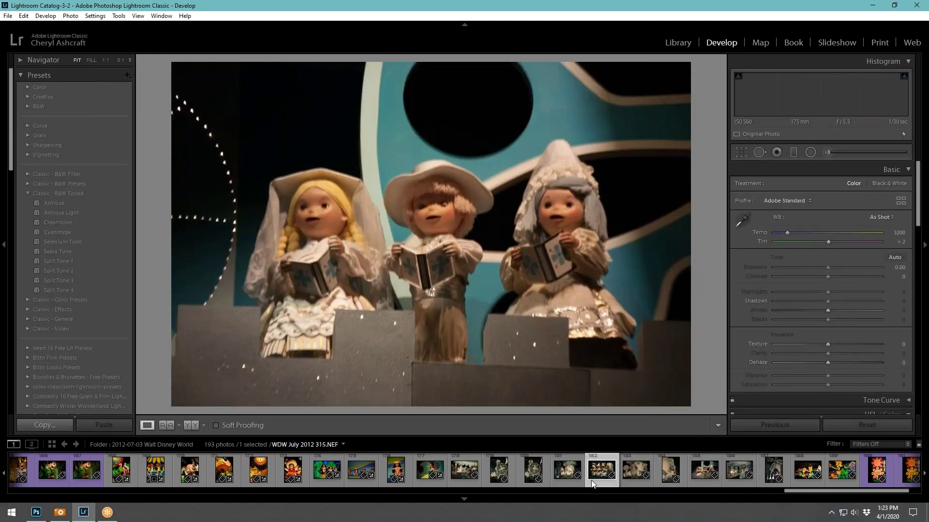
pyautogui.click(468, 484)
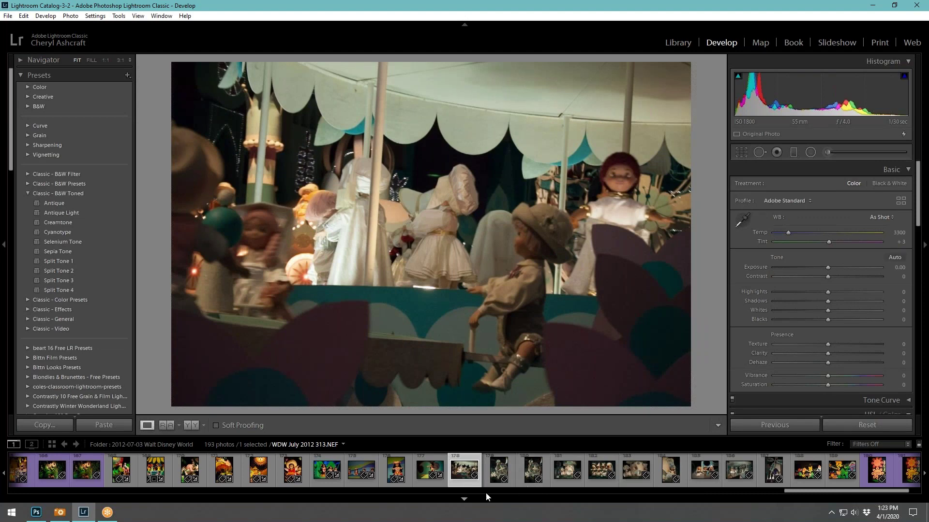
pyautogui.rightClick(468, 483)
pyautogui.click(479, 461)
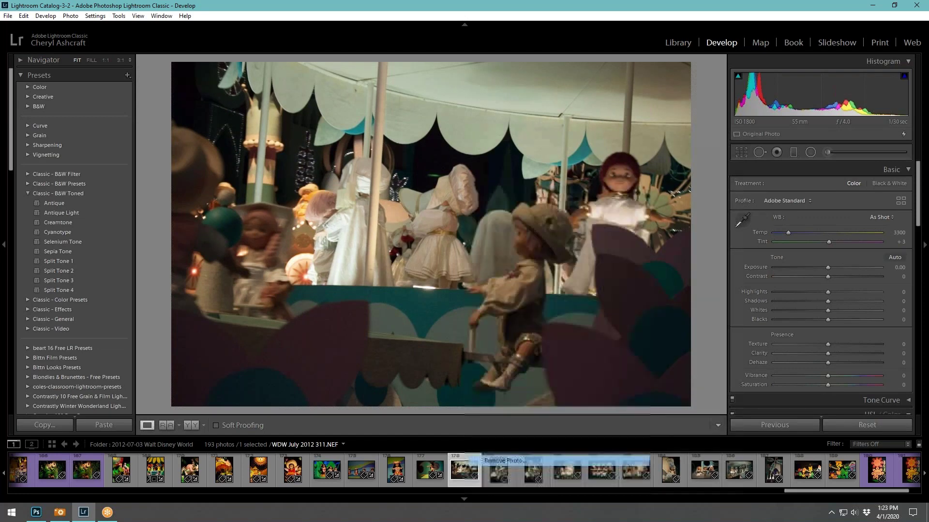
pyautogui.click(444, 272)
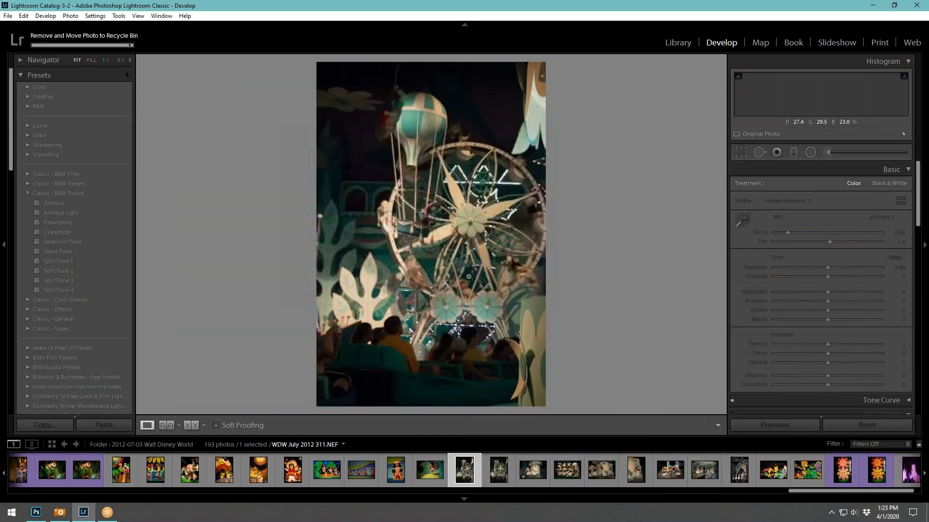
# Delete the second Ferris wheel photo, WDW July 2012 313.NEF, from disk
pyautogui.click(509, 471)
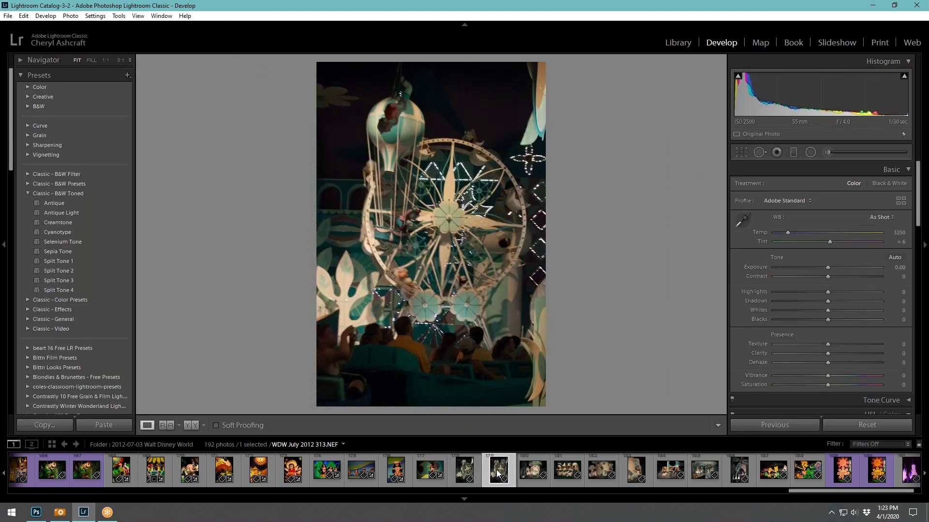
pyautogui.rightClick(511, 460)
pyautogui.click(537, 439)
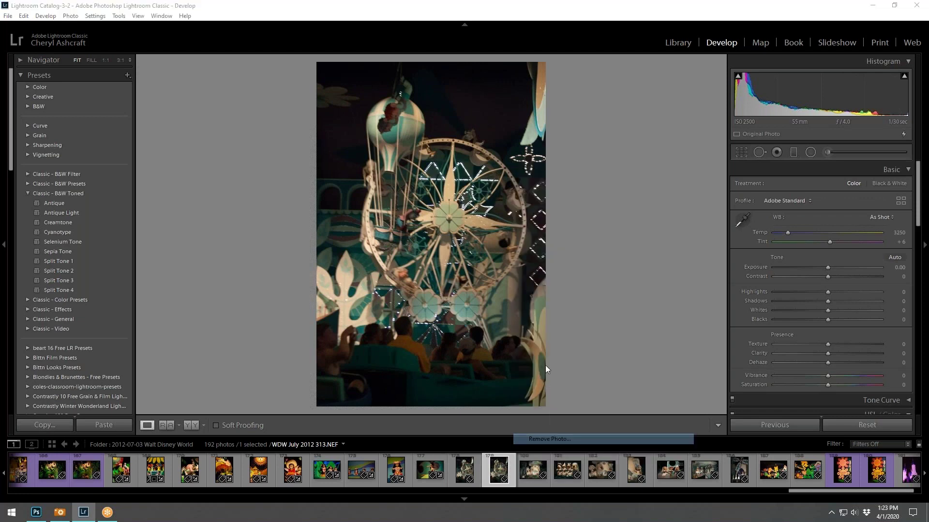
pyautogui.click(428, 272)
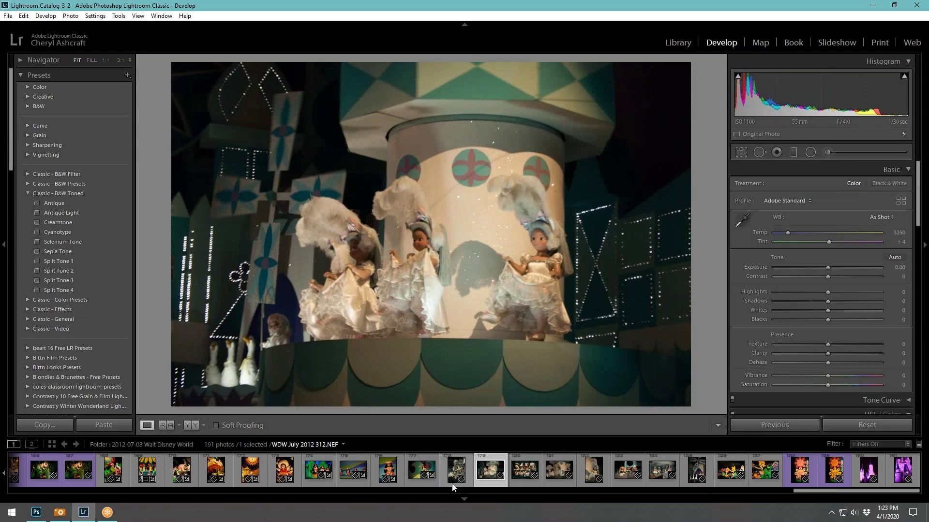
# Apply Auto white balance and Auto tone to the remaining Ferris wheel photo, WDW July 2012 312.NEF
pyautogui.click(468, 474)
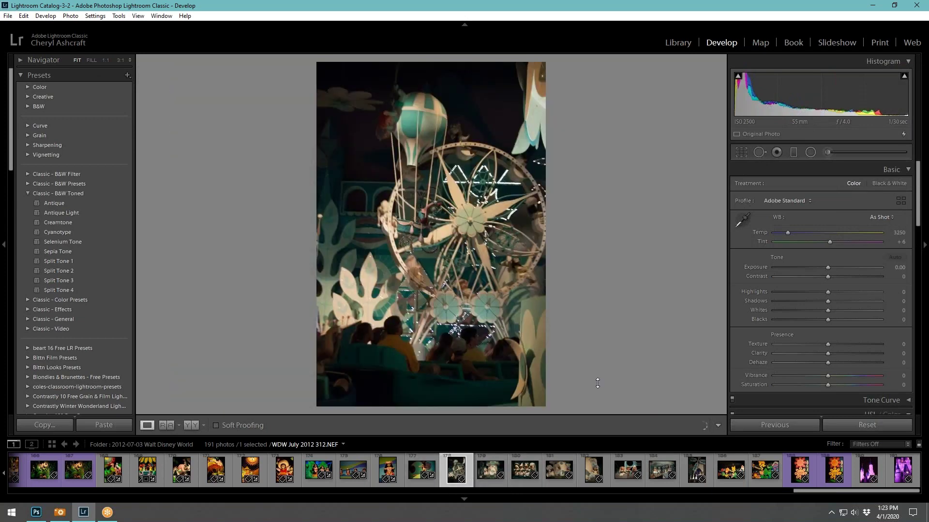
pyautogui.click(875, 219)
pyautogui.click(861, 234)
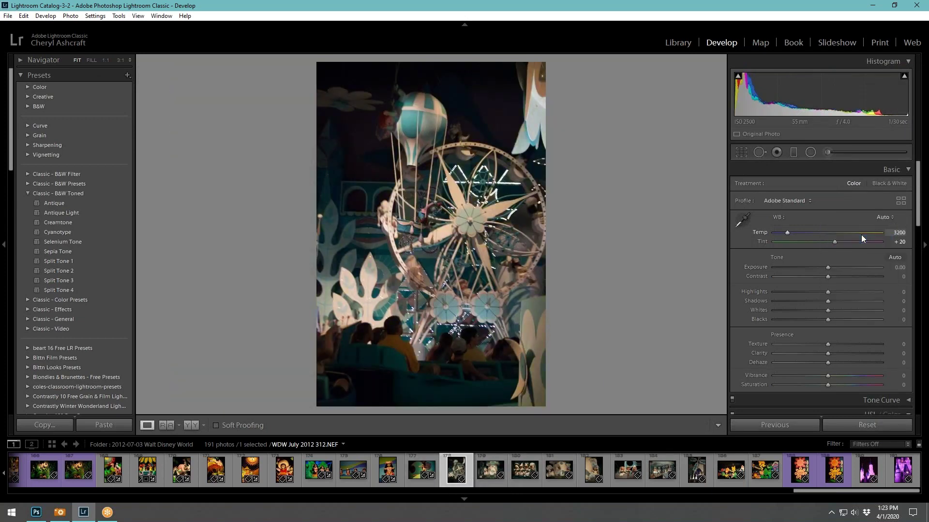
pyautogui.click(893, 255)
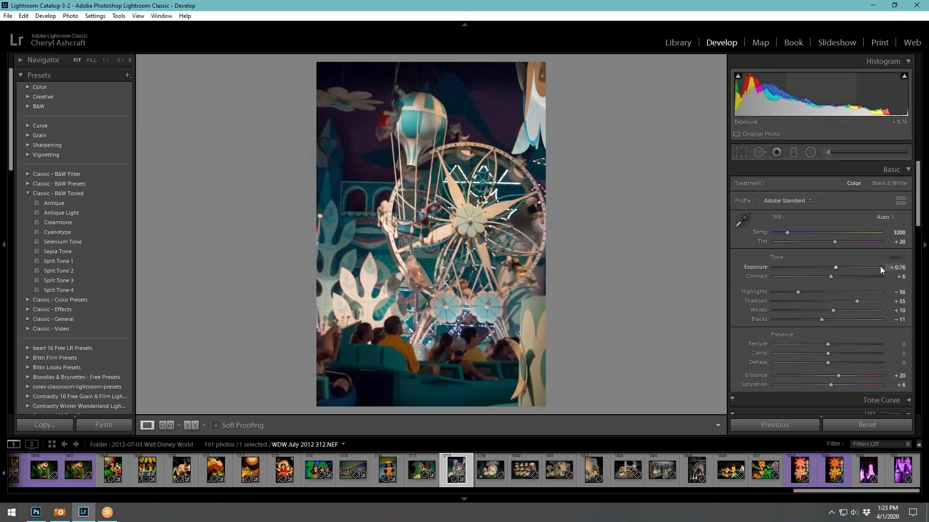
# Straighten the Ferris wheel photo with a crop angle of -2.65 and set its Blacks to -30
pyautogui.press('r')
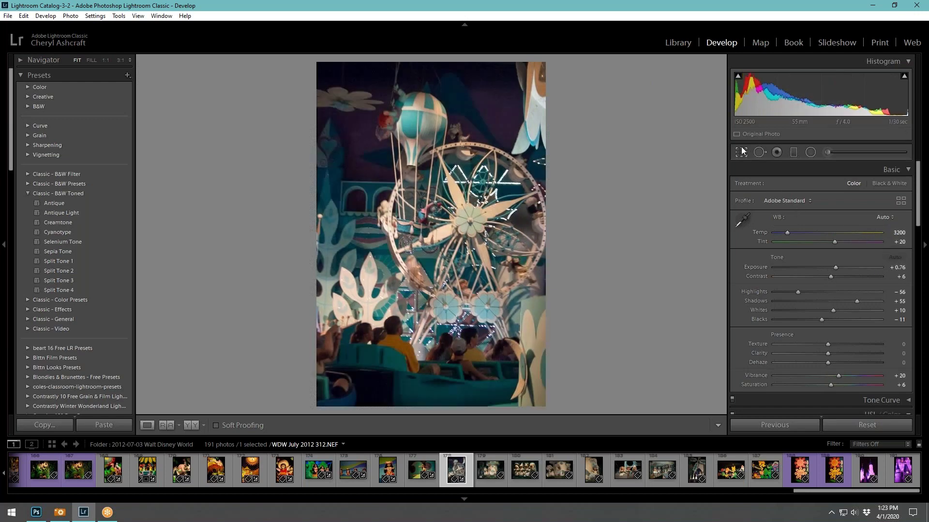
pyautogui.moveTo(591, 72); pyautogui.dragTo(581, 62)
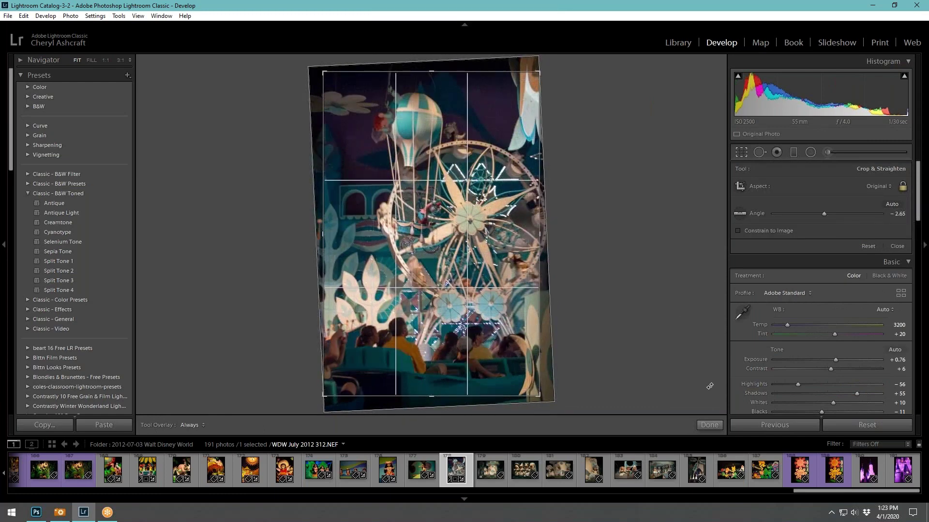
pyautogui.click(709, 424)
pyautogui.moveTo(822, 319); pyautogui.dragTo(812, 319)
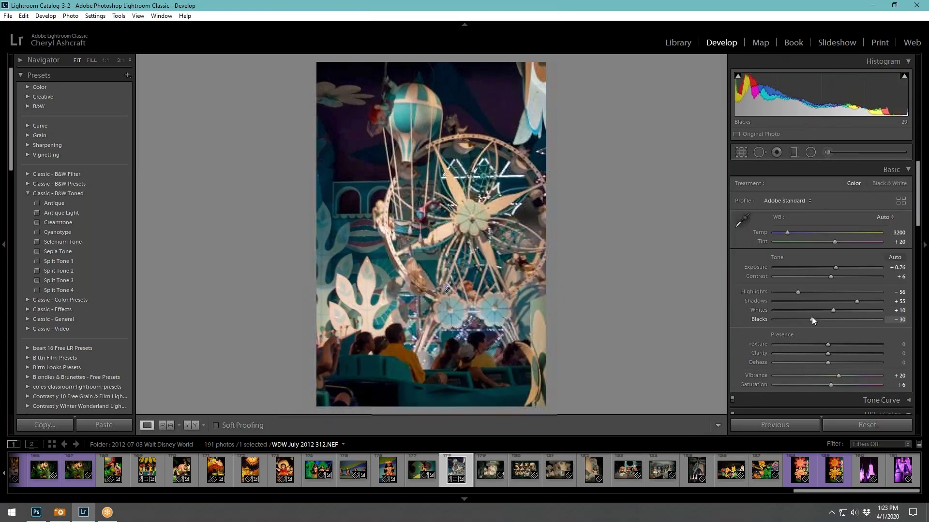
# Develop the photo of the feather-hatted dolls by the tower, WDW July 2012 314.NEF, with Auto white balance, Auto tone and Blacks at -31
pyautogui.click(494, 483)
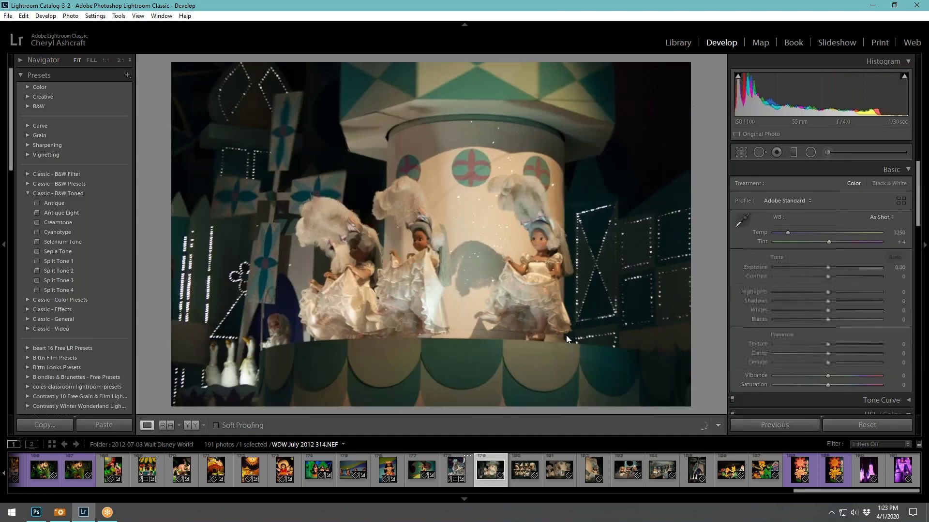
pyautogui.click(875, 216)
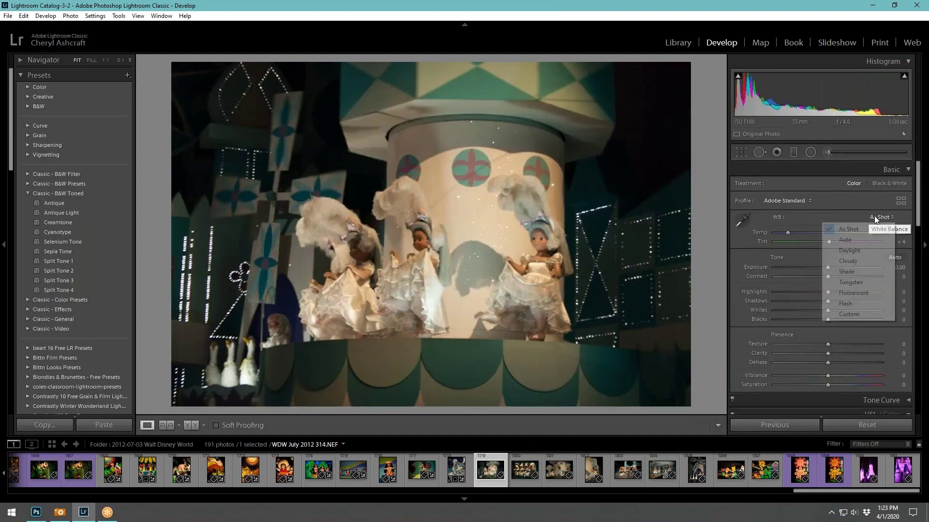
pyautogui.click(875, 239)
pyautogui.click(895, 257)
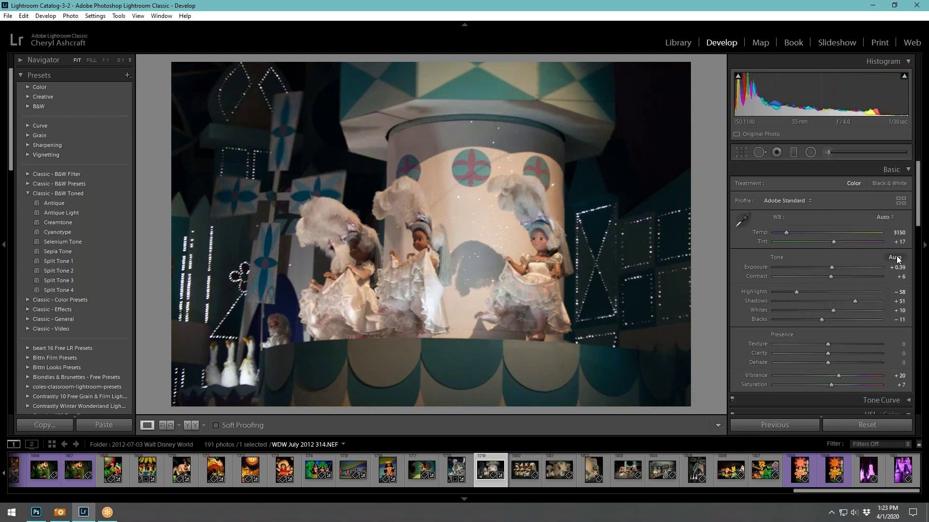
pyautogui.moveTo(820, 320); pyautogui.dragTo(809, 323)
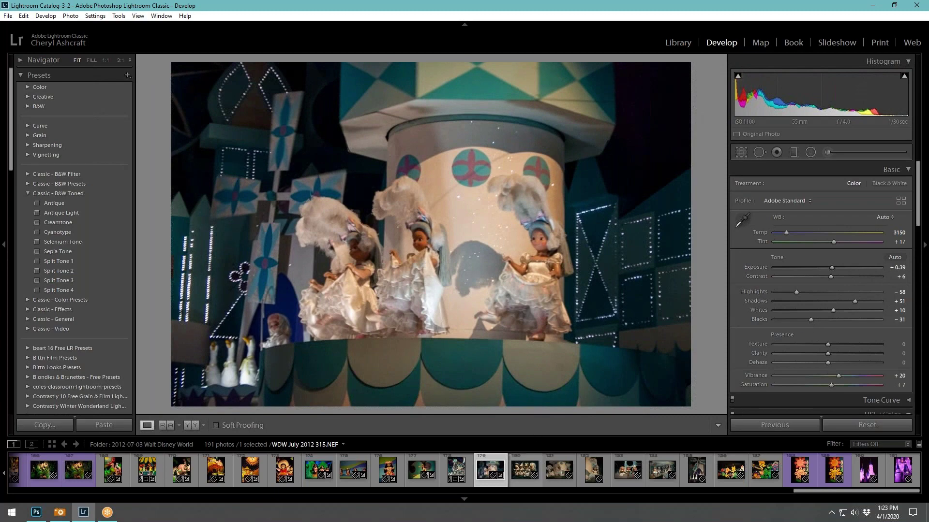
# Develop the photo of four dolls holding songbooks, WDW July 2012 315.NEF, with Auto white balance, Auto tone and Blacks at -28
pyautogui.click(519, 485)
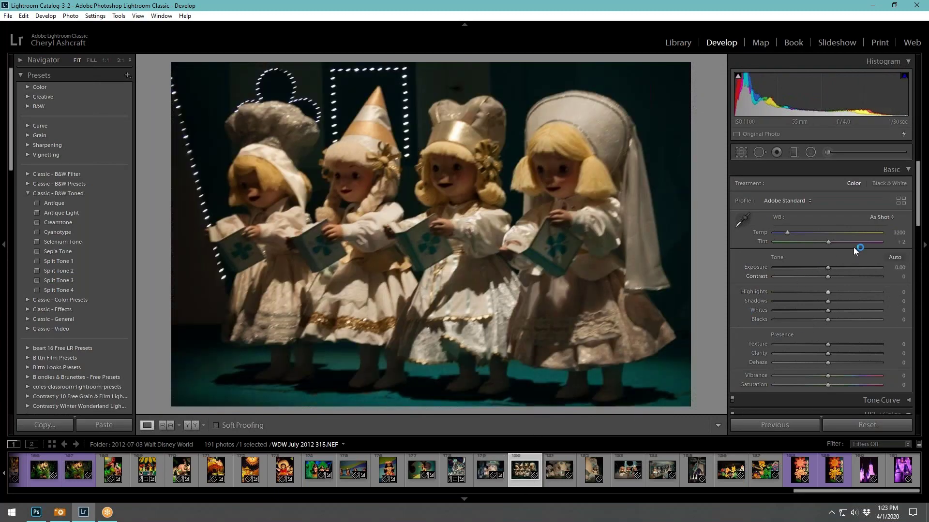
pyautogui.click(875, 219)
pyautogui.click(871, 243)
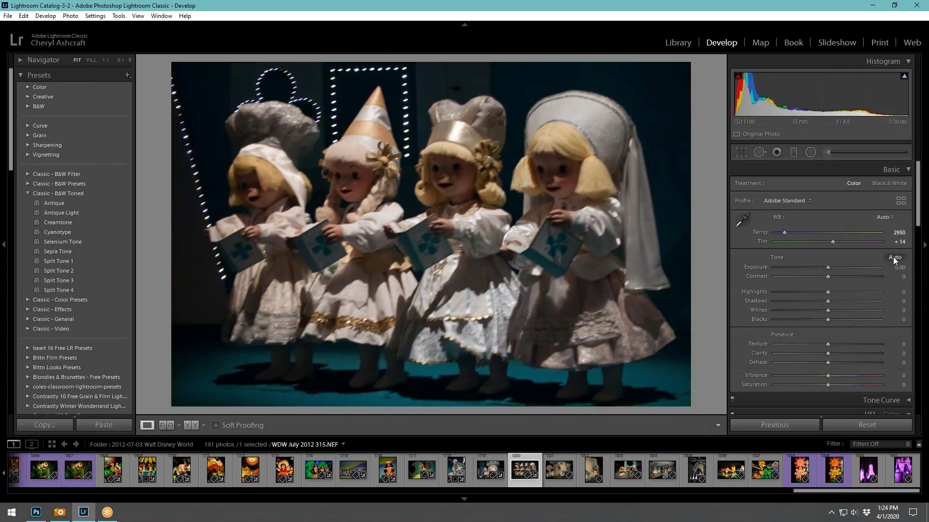
pyautogui.click(893, 257)
pyautogui.moveTo(824, 319); pyautogui.dragTo(812, 320)
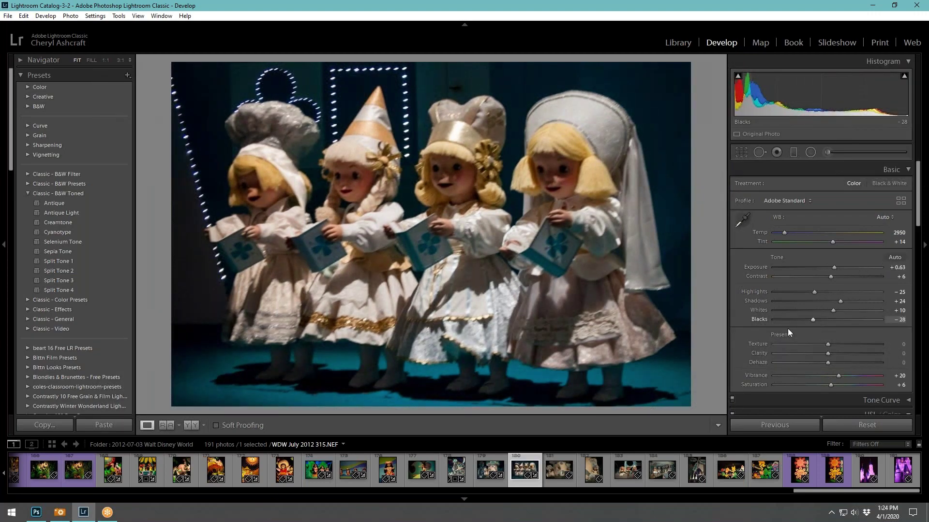
# Develop the closer photo of the feather-hatted dancing dolls, WDW July 2012 316.NEF, with Auto white balance, Auto tone and Blacks at -41
pyautogui.click(555, 484)
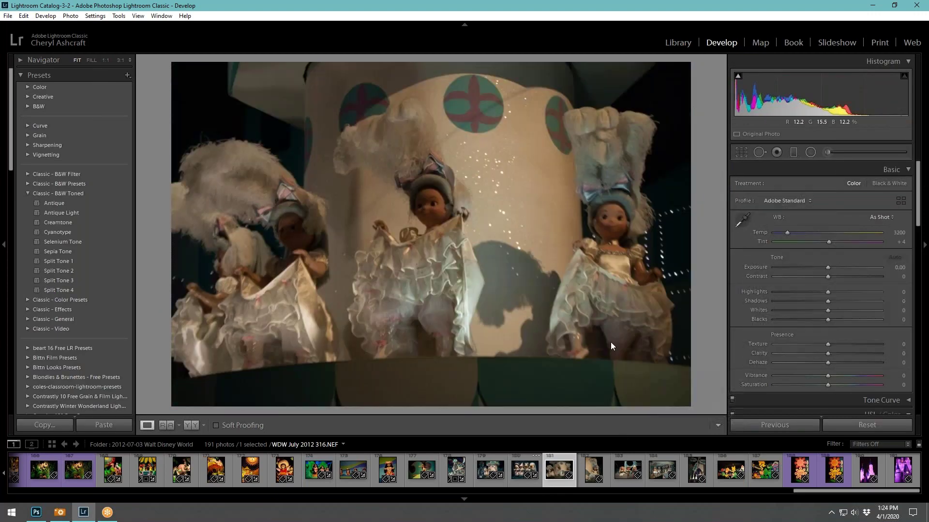
pyautogui.click(880, 218)
pyautogui.click(864, 240)
pyautogui.click(896, 257)
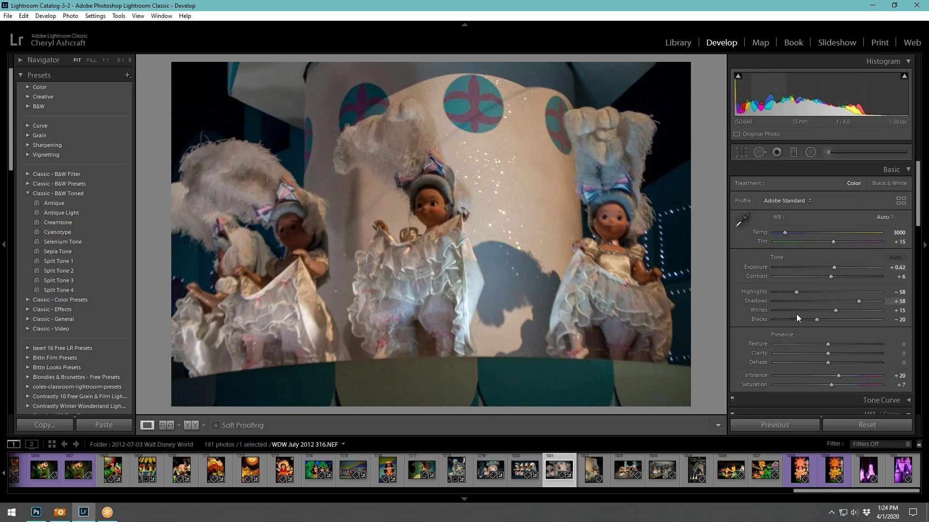
pyautogui.moveTo(817, 320); pyautogui.dragTo(806, 319)
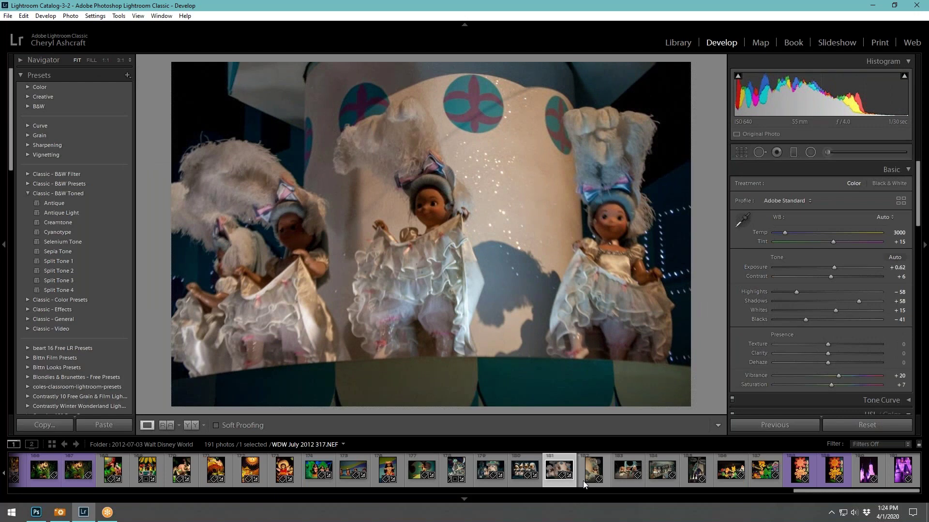
# Develop the single feather-hatted doll photo, WDW July 2012 317.NEF, with Auto white balance, Auto tone and Blacks at -34
pyautogui.click(606, 466)
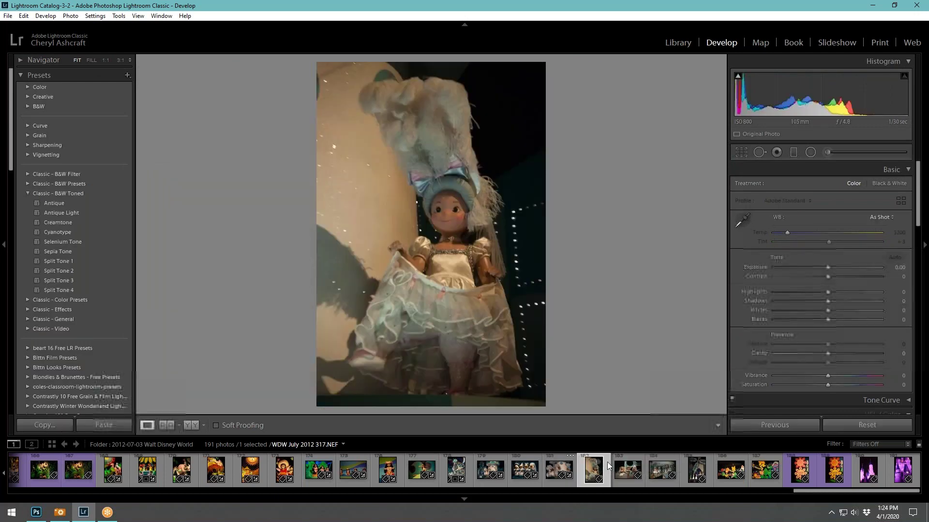
pyautogui.click(878, 217)
pyautogui.click(851, 239)
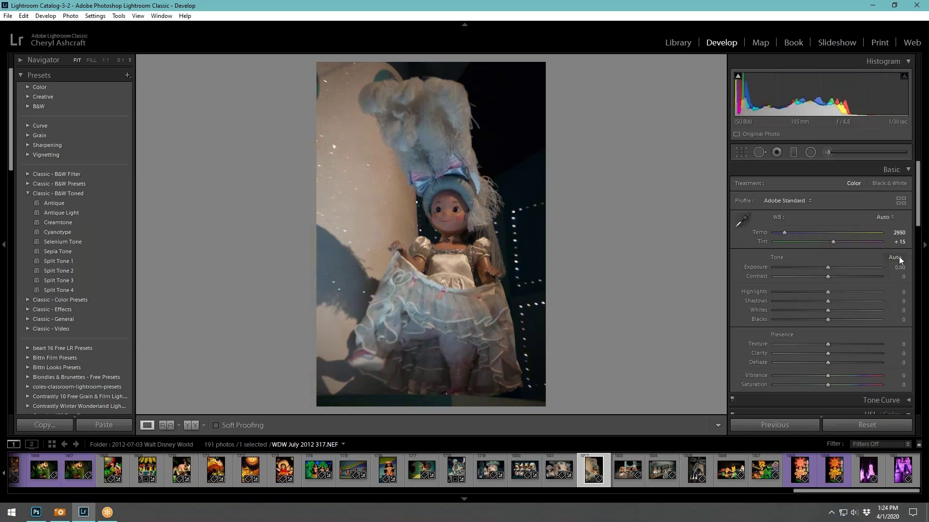
pyautogui.click(898, 257)
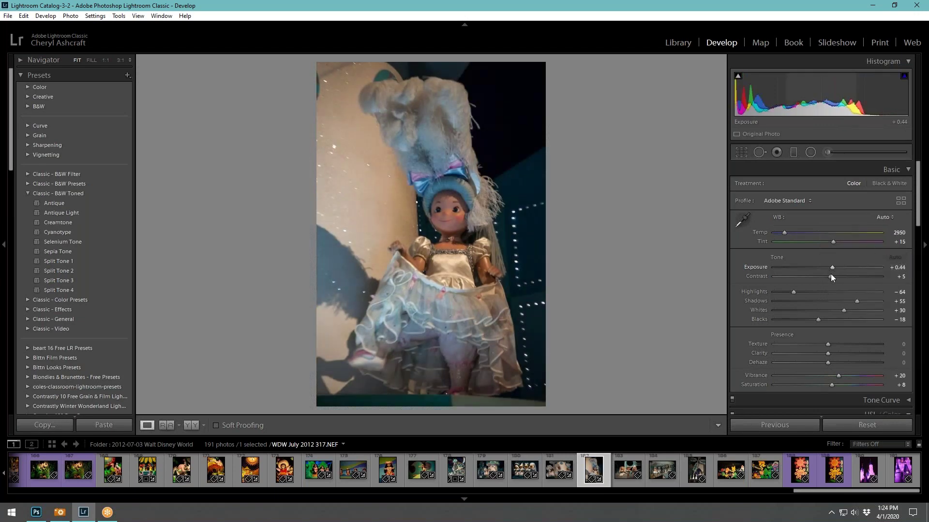
pyautogui.moveTo(817, 321); pyautogui.dragTo(809, 318)
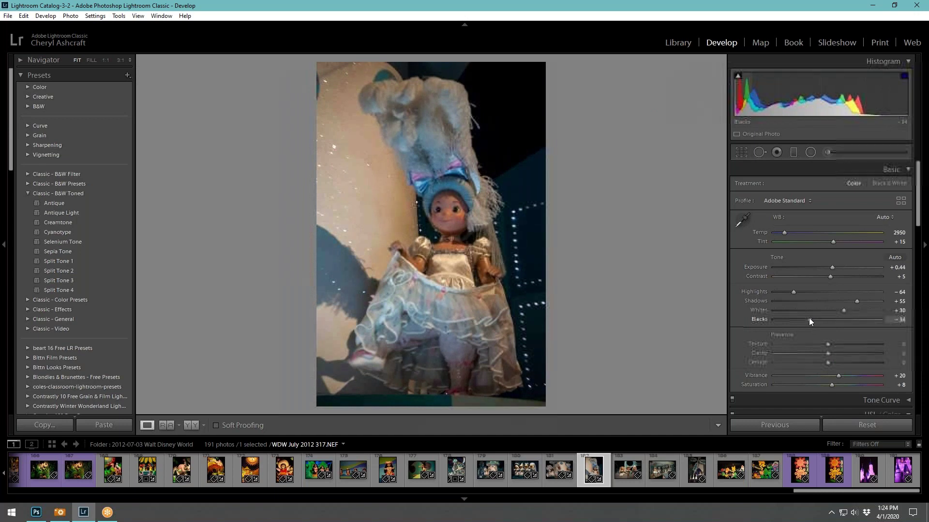
# Develop the photo of three singing dolls with books, WDW July 2012 318.NEF, with Auto white balance, Auto tone and Blacks at -35
pyautogui.click(634, 481)
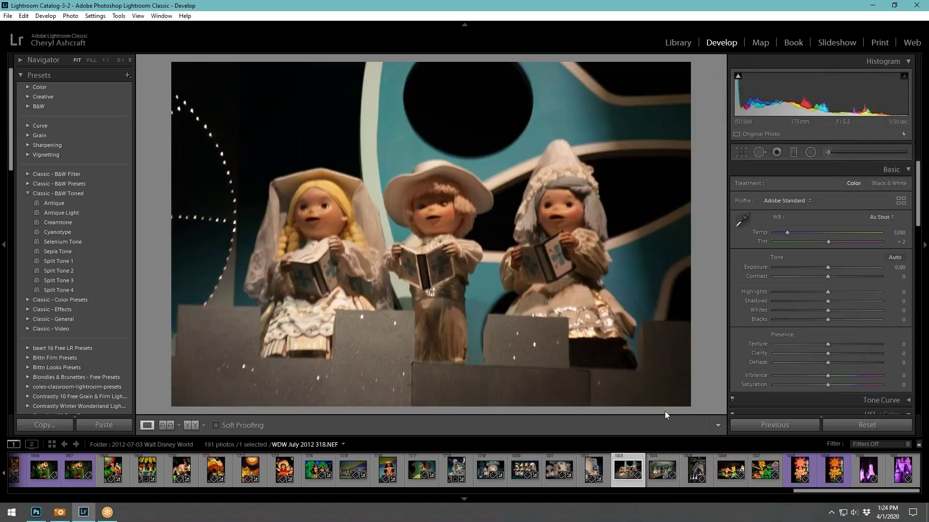
pyautogui.click(877, 216)
pyautogui.click(853, 239)
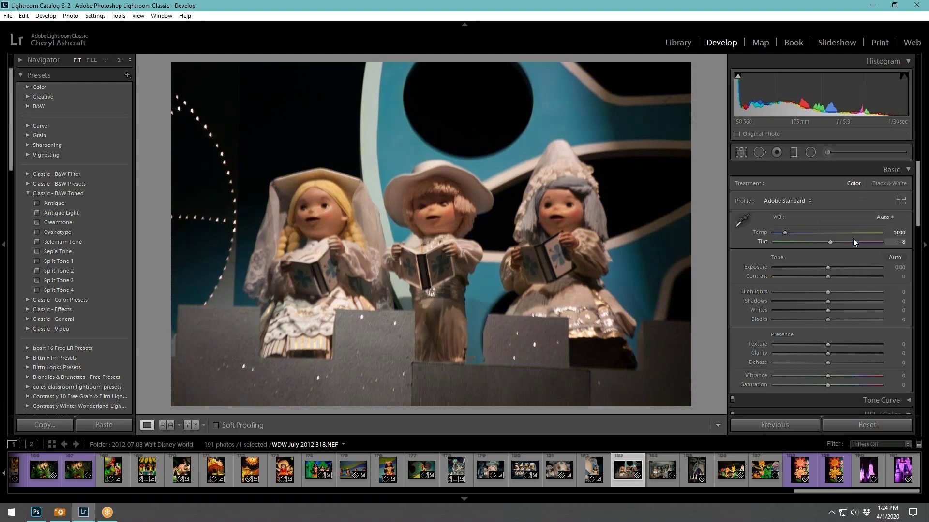
pyautogui.click(892, 258)
pyautogui.moveTo(823, 320); pyautogui.dragTo(811, 319)
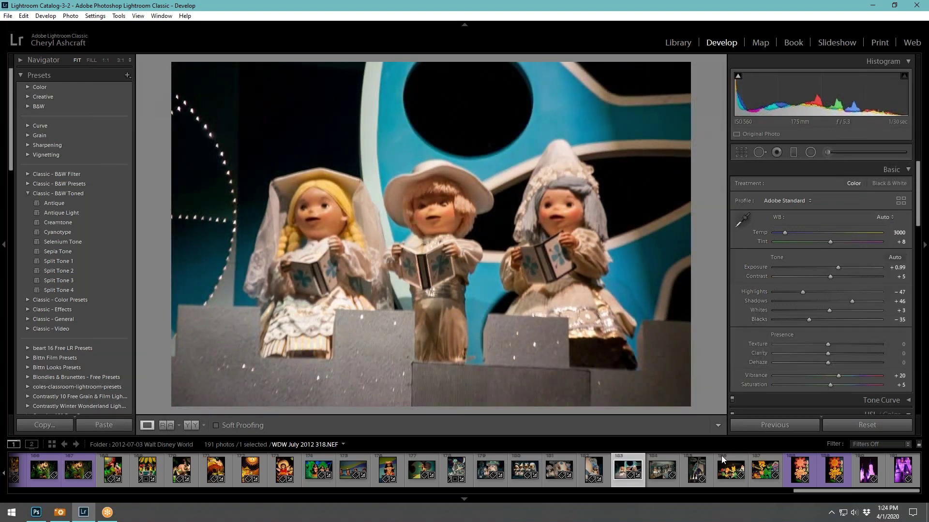
# Develop the carousel photo of dancing dolls, WDW July 2012 320.NEF, with Auto white balance, Auto tone and Blacks at -47
pyautogui.click(665, 481)
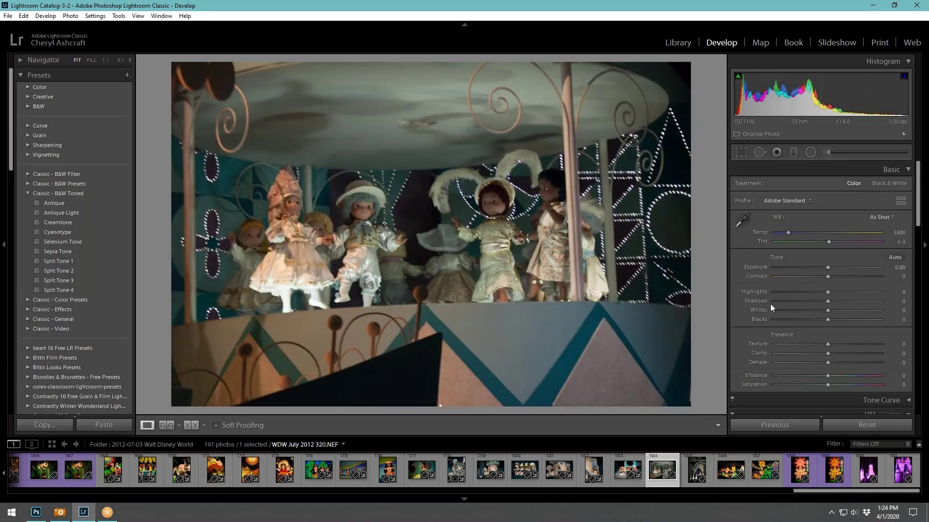
pyautogui.click(881, 218)
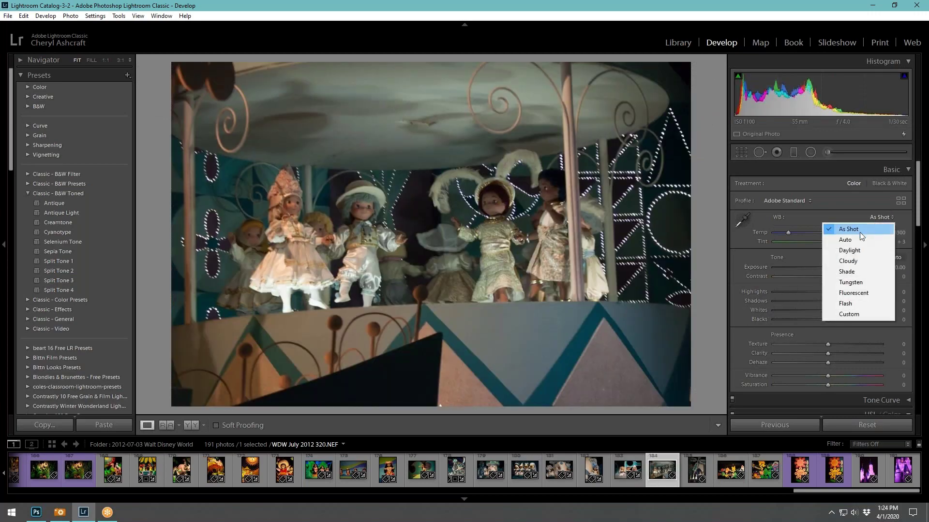
pyautogui.click(855, 239)
pyautogui.click(893, 260)
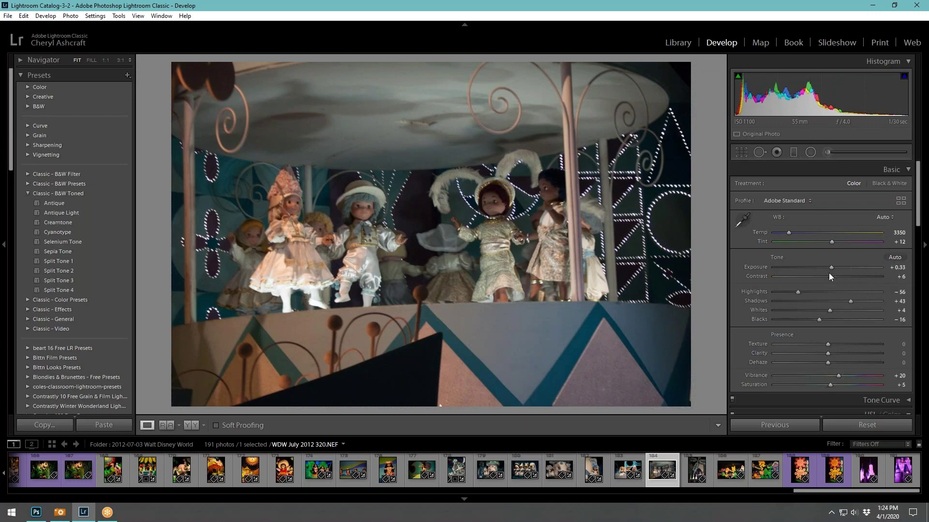
pyautogui.moveTo(802, 317); pyautogui.dragTo(802, 317)
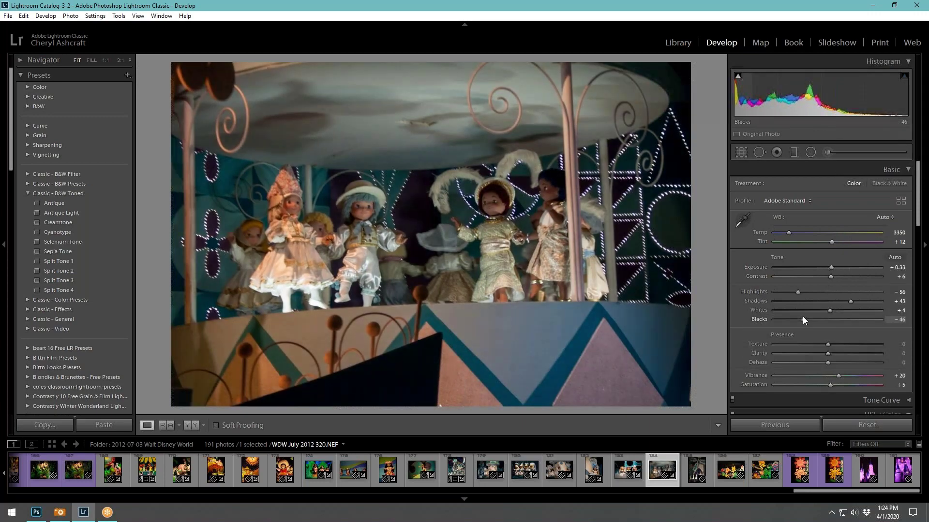
# Develop the photo of the doll with a crook and geese, WDW July 2012 322.NEF, with Auto white balance, Auto tone and Blacks at -42
pyautogui.click(705, 477)
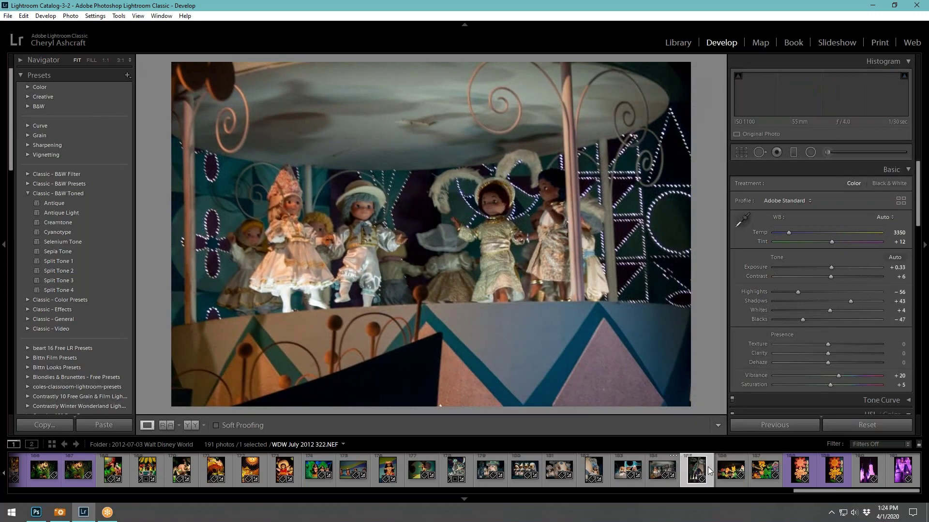
pyautogui.click(881, 217)
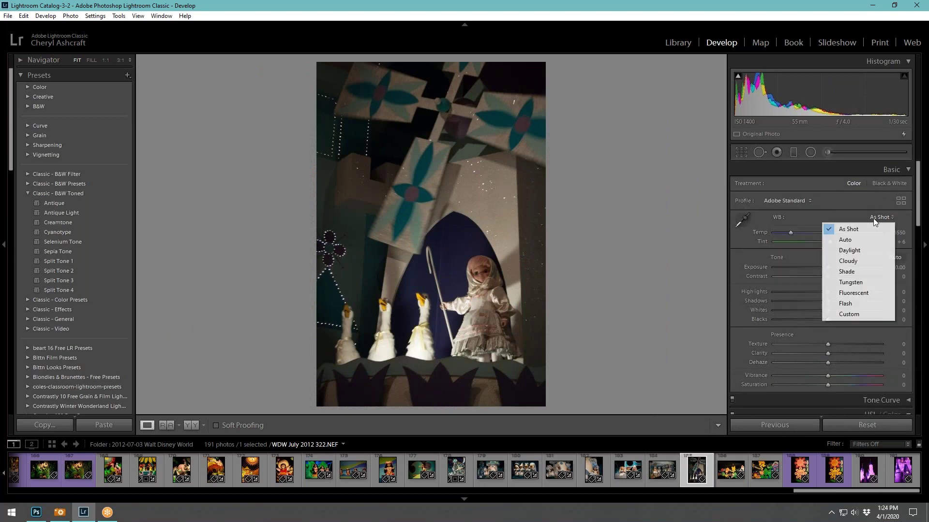
pyautogui.click(857, 241)
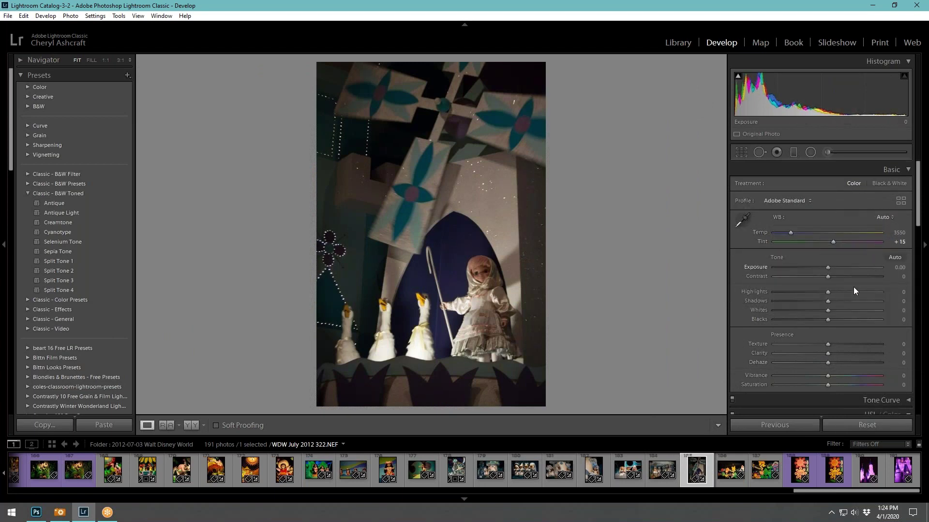
pyautogui.click(895, 257)
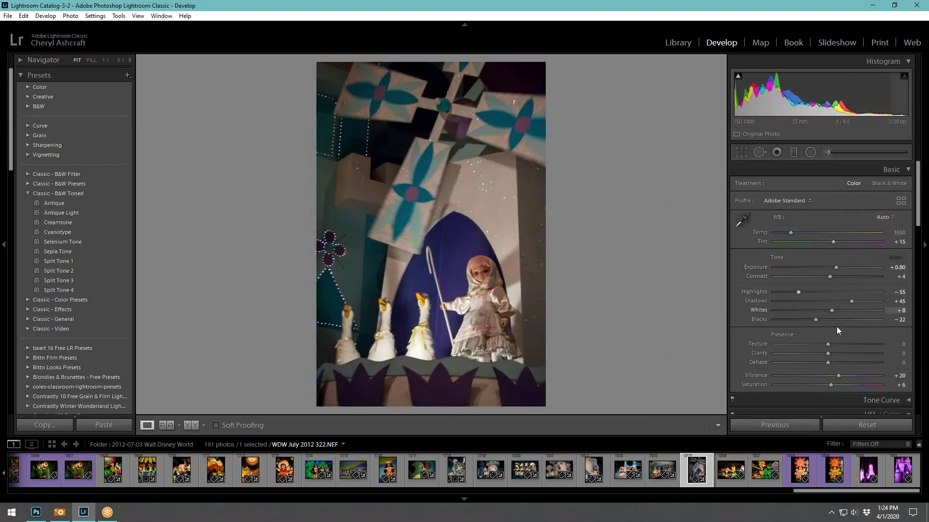
pyautogui.moveTo(816, 320); pyautogui.dragTo(805, 319)
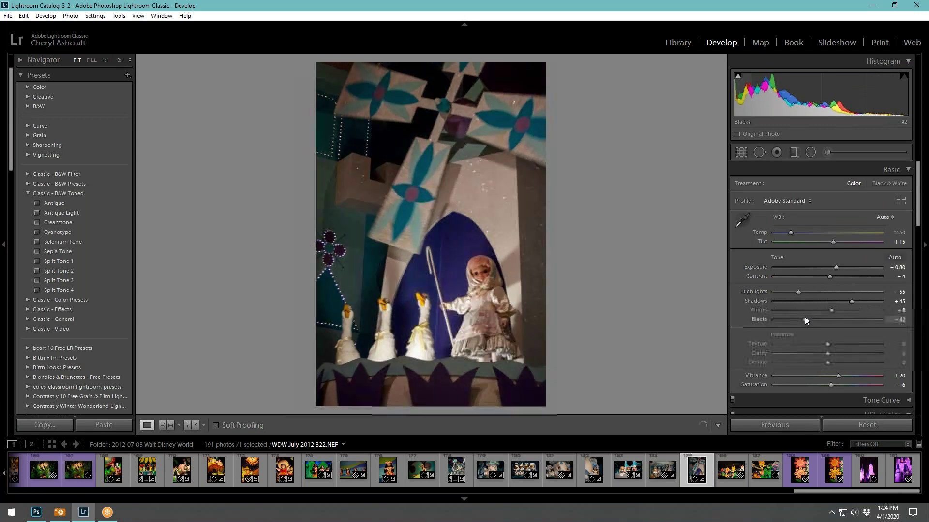
# Develop the wide photo of the farewell flower signs, WDW July 2012 324.NEF, with Auto white balance, Auto tone and Blacks at about -47
pyautogui.click(731, 486)
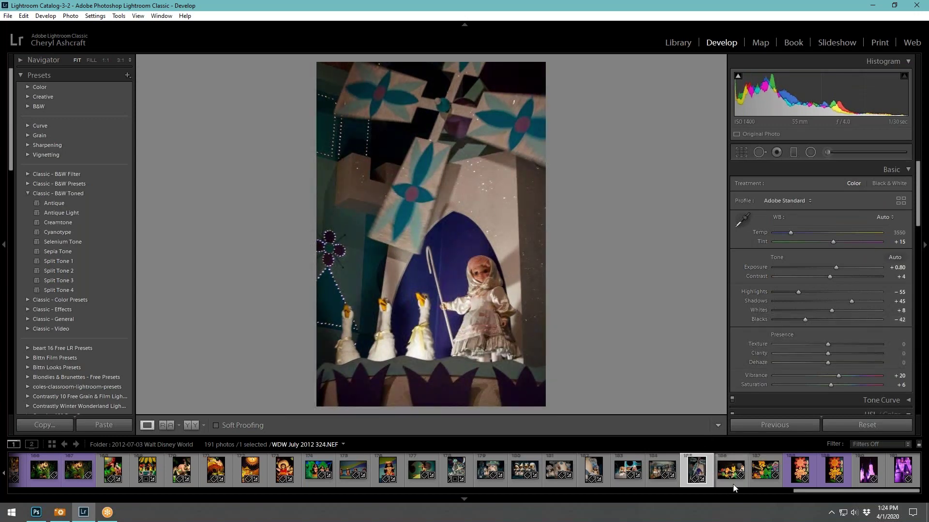
pyautogui.click(881, 217)
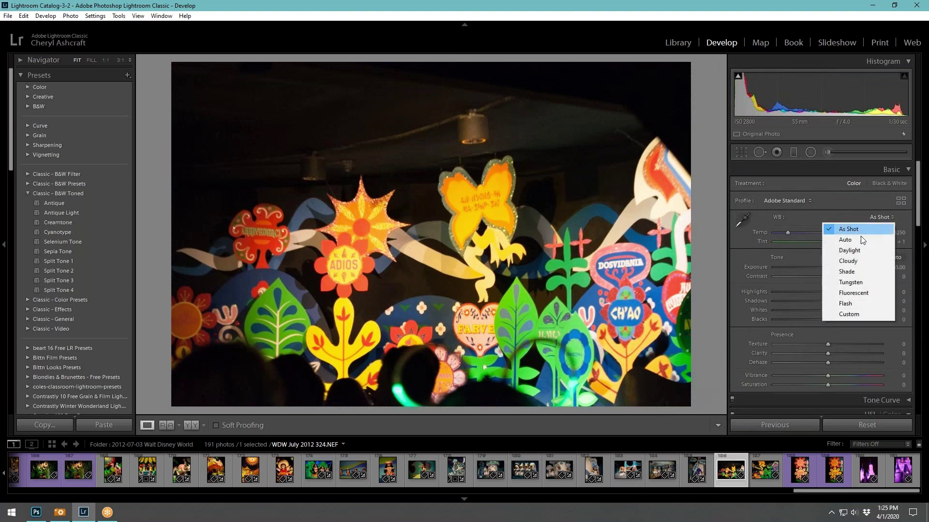
pyautogui.click(850, 240)
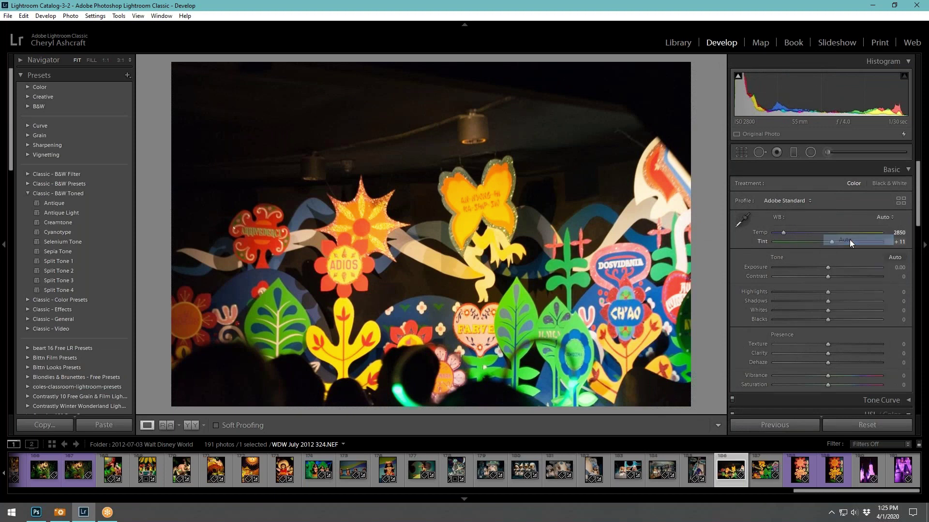
pyautogui.click(895, 257)
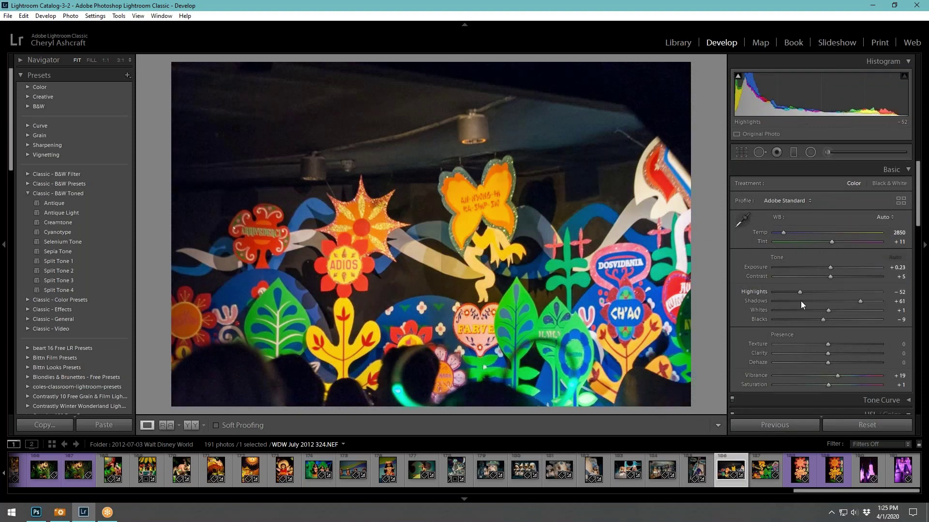
pyautogui.moveTo(820, 321); pyautogui.dragTo(800, 318)
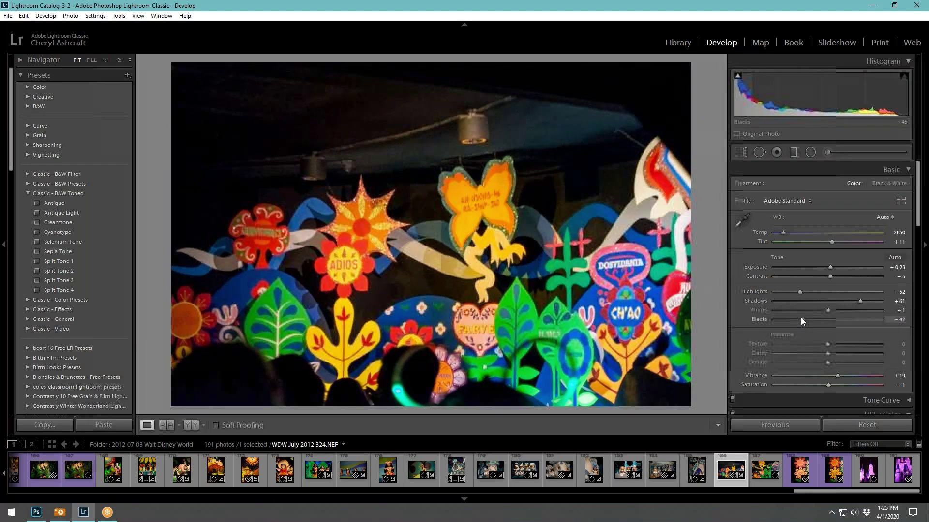
# Develop the closer photo of the farewell flower signs, WDW July 2012 325.NEF, with Auto white balance, Auto tone and Blacks at -18
pyautogui.press('Right')
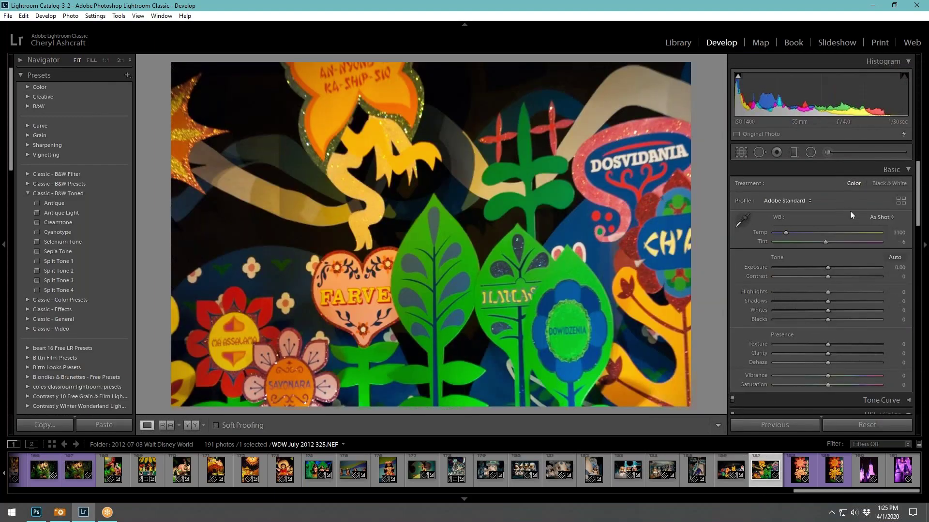
pyautogui.click(872, 218)
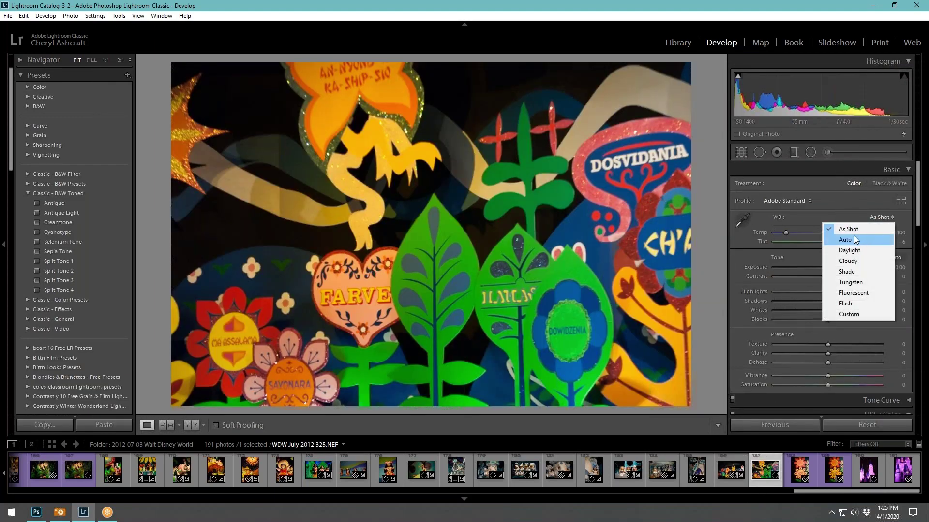
pyautogui.click(852, 237)
pyautogui.click(896, 256)
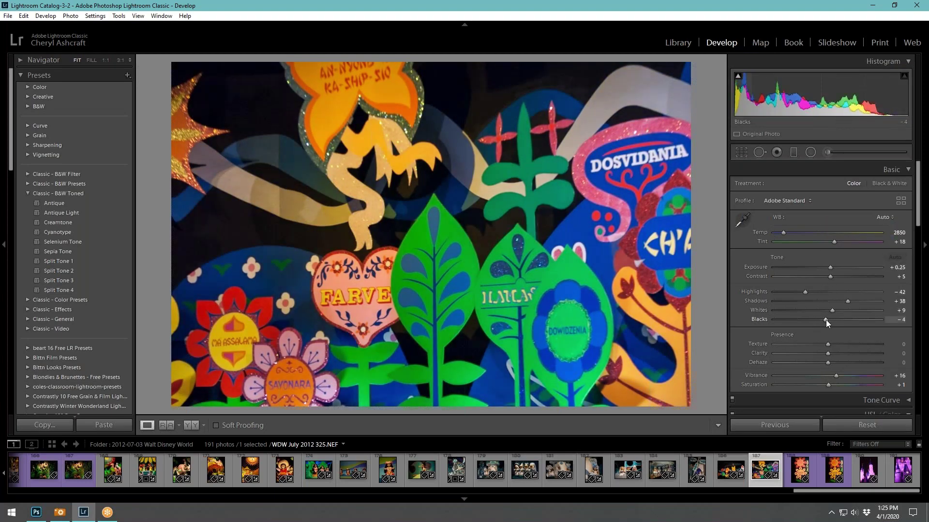
pyautogui.moveTo(825, 320); pyautogui.dragTo(818, 320)
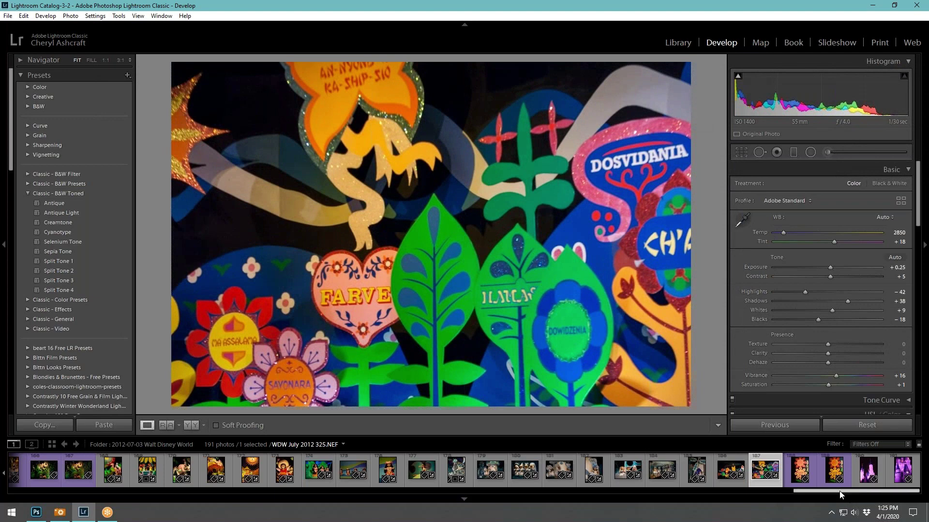
pyautogui.scroll(1, 833, 492)
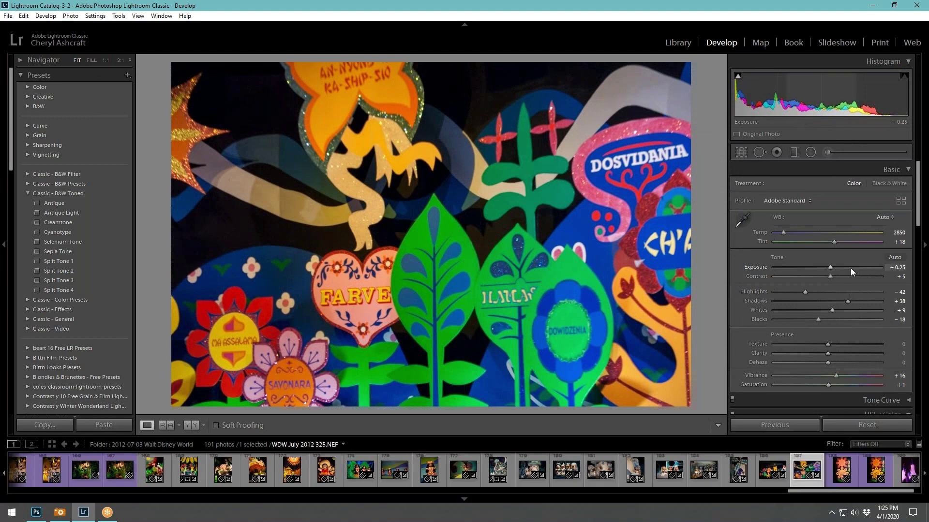
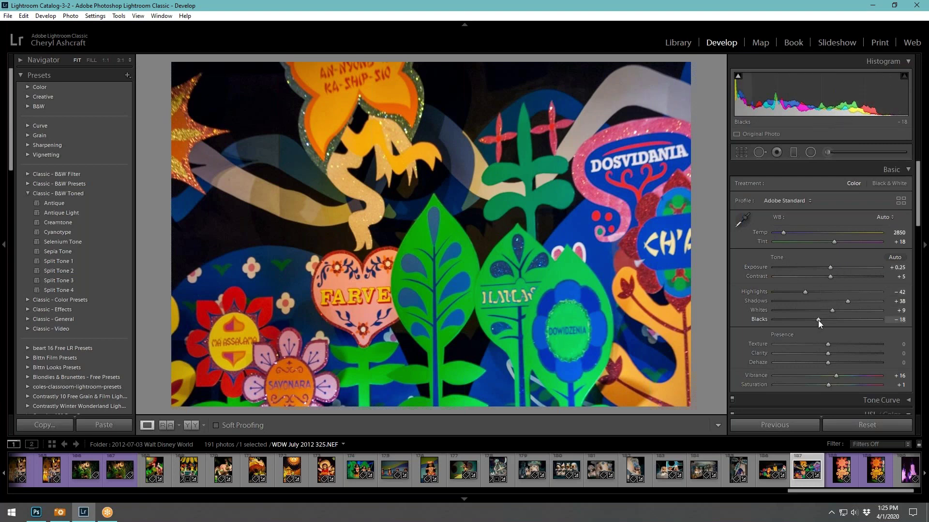
# Reset all develop settings of WDW July 2012 325.NEF and open its white balance options
pyautogui.click(860, 424)
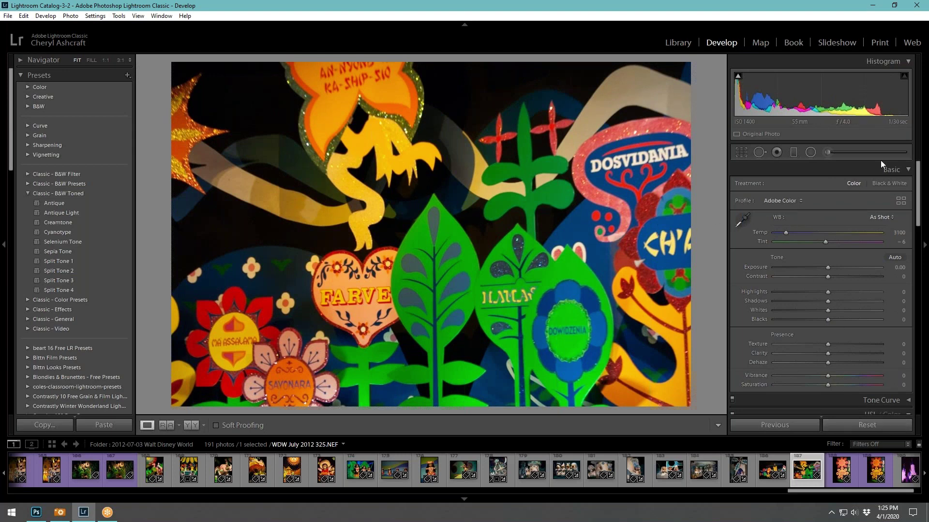
pyautogui.click(877, 217)
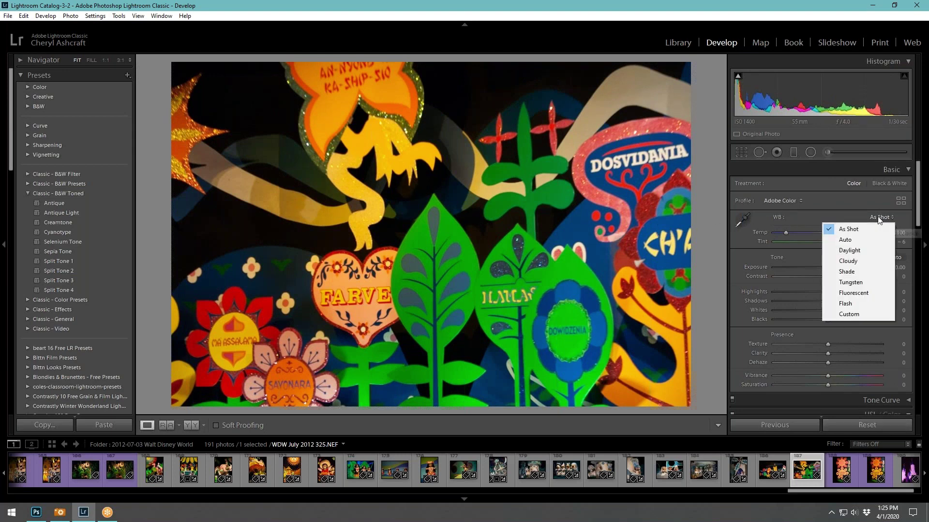
# Correct the flower display photo with Auto white balance and Auto tone, setting Blacks to -28 and Exposure to -0.11
pyautogui.click(853, 237)
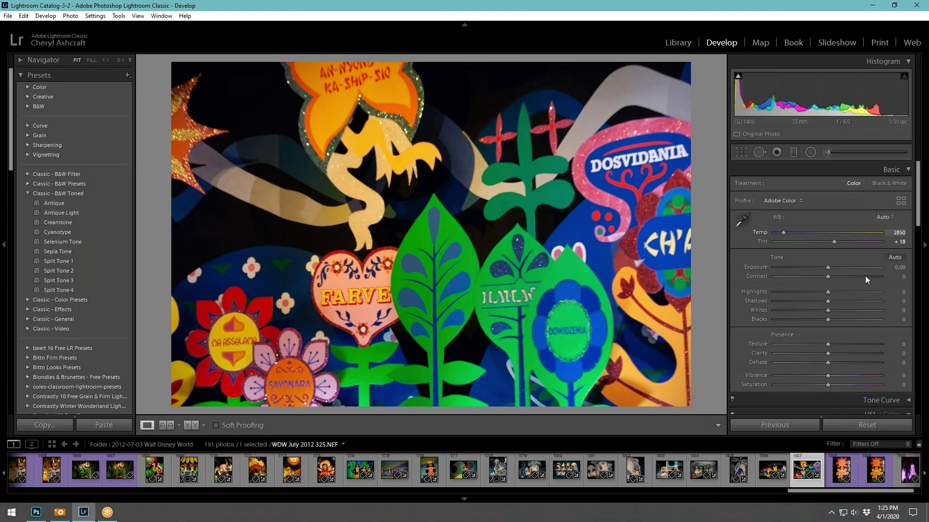
pyautogui.click(896, 257)
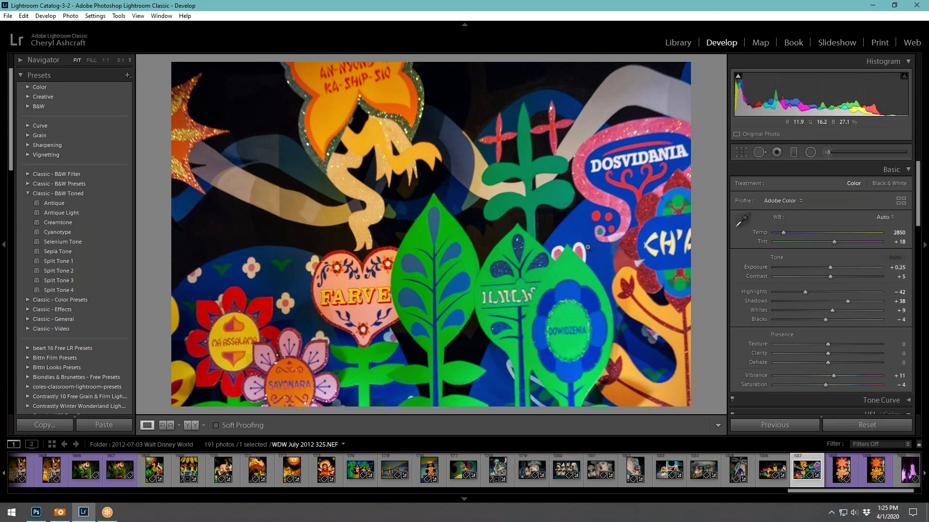
pyautogui.moveTo(826, 321); pyautogui.dragTo(812, 315)
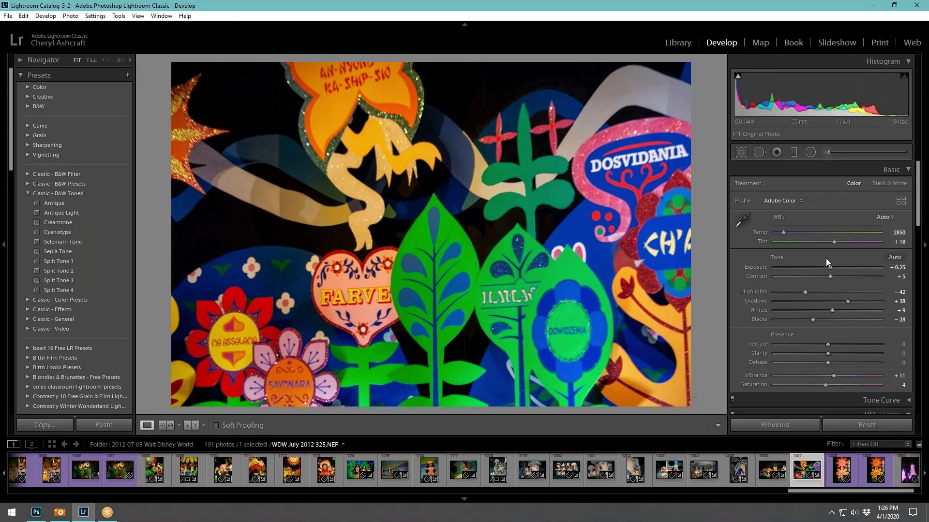
pyautogui.moveTo(829, 269)
pyautogui.mouseDown()
pyautogui.moveTo(833, 262)
pyautogui.moveTo(813, 262)
pyautogui.moveTo(825, 262)
pyautogui.mouseUp()
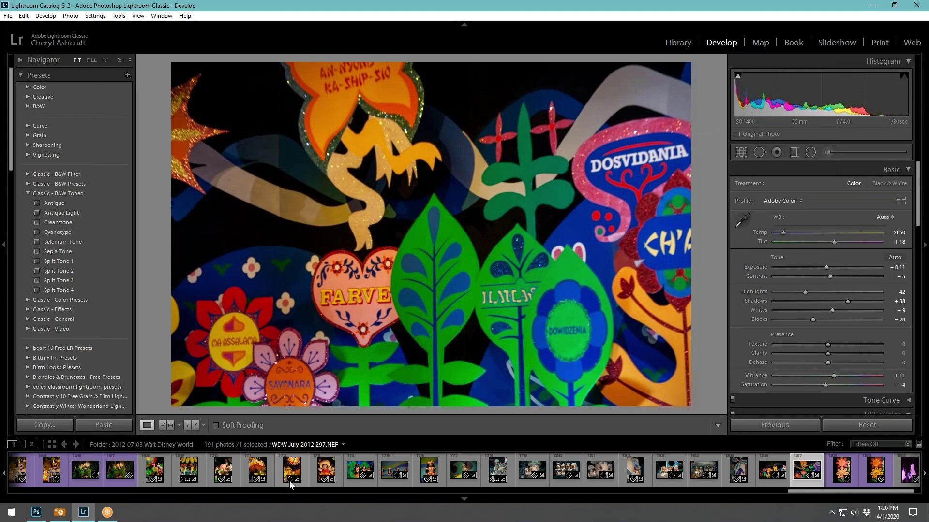
# Select the eight consecutive unlabelled photos in the filmstrip, starting with the four singing dolls holding books
pyautogui.moveTo(814, 497); pyautogui.dragTo(681, 494)
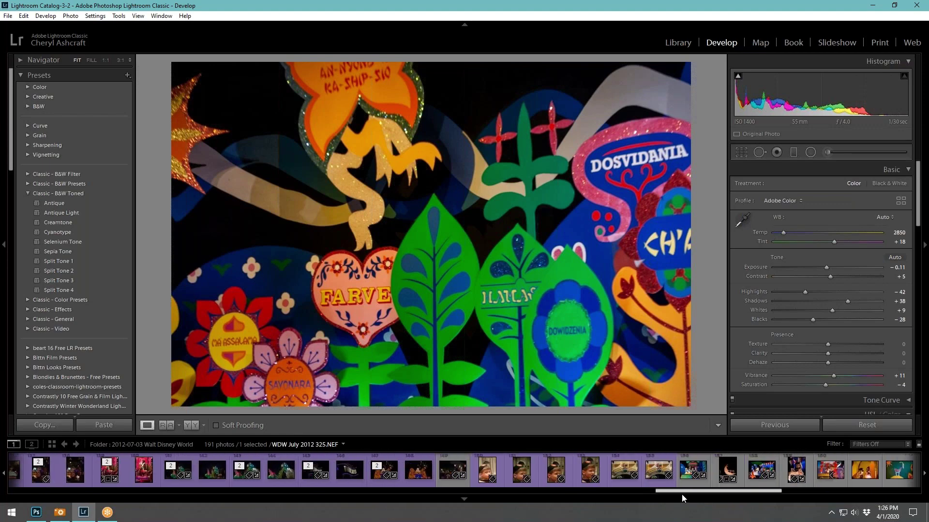
pyautogui.click(689, 481)
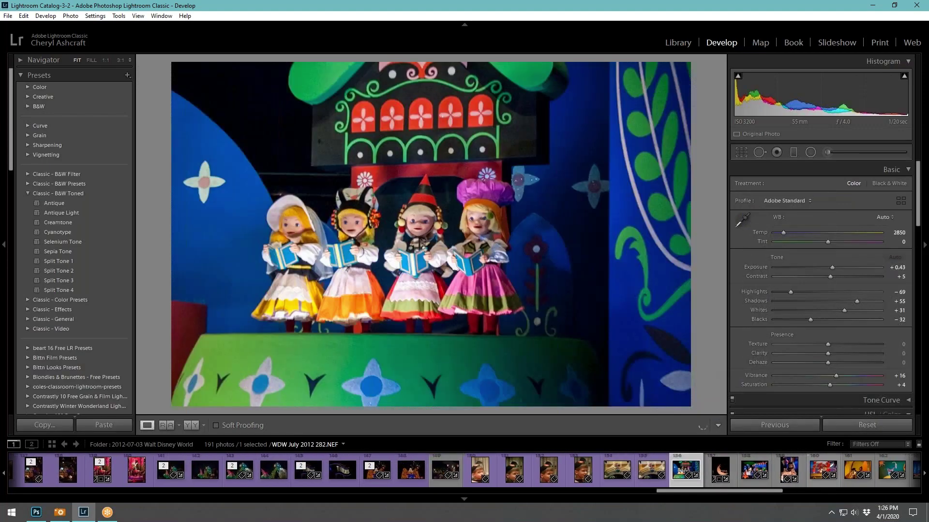
pyautogui.scroll(-3, 793, 486)
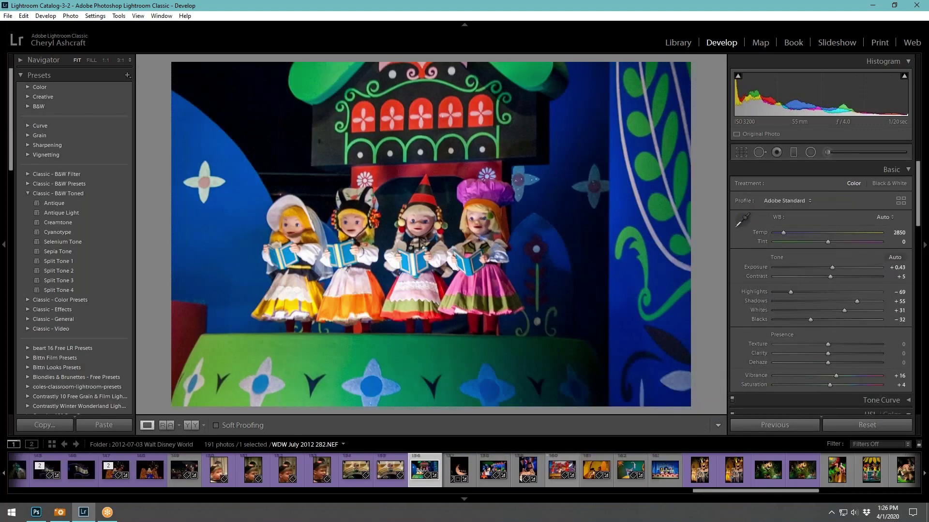
pyautogui.keyDown('shift'); pyautogui.click(669, 483); pyautogui.keyUp('shift')
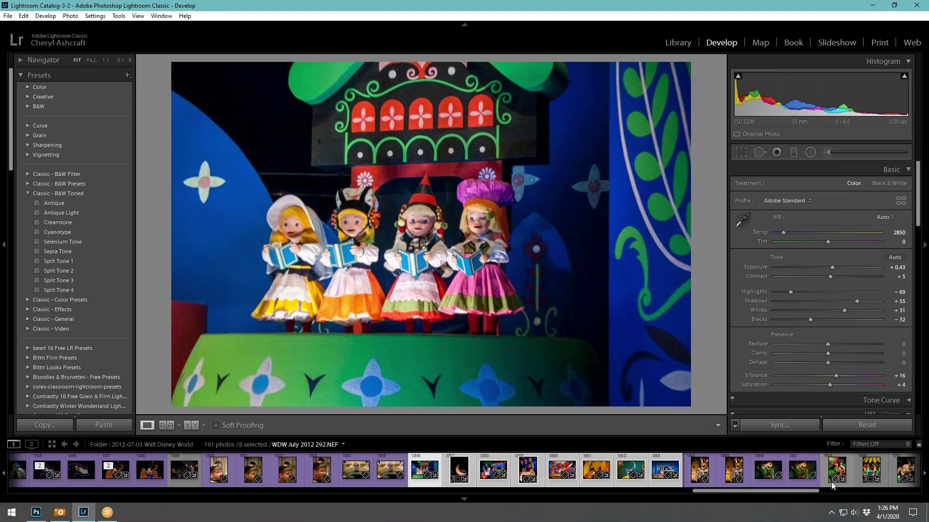
# Add the 20 unlabelled photos after the next purple-labelled group to the selection, through WDW July 2012 325.NEF
pyautogui.press('ctrl')
pyautogui.scroll(-6, 847, 482)
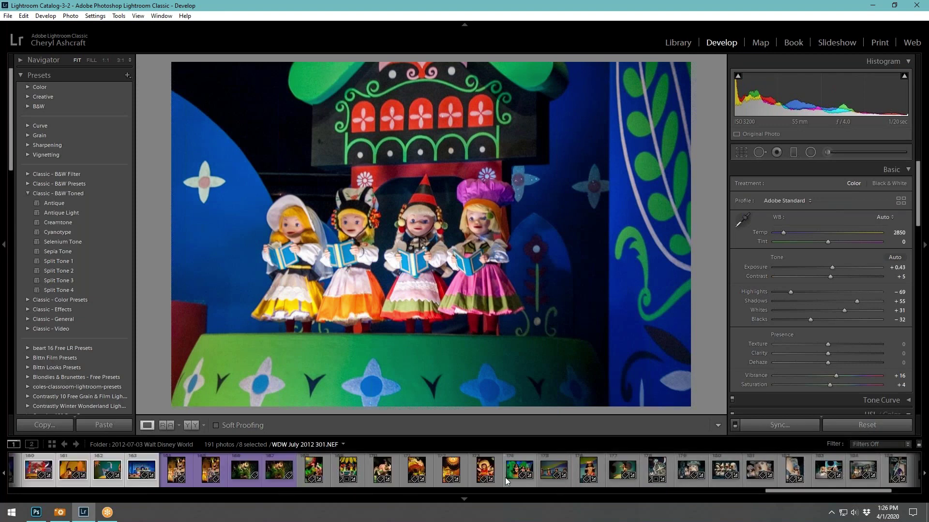
pyautogui.keyDown('ctrl'); pyautogui.click(328, 475); pyautogui.keyUp('ctrl')
pyautogui.keyDown('ctrl'); pyautogui.click(357, 472); pyautogui.keyUp('ctrl')
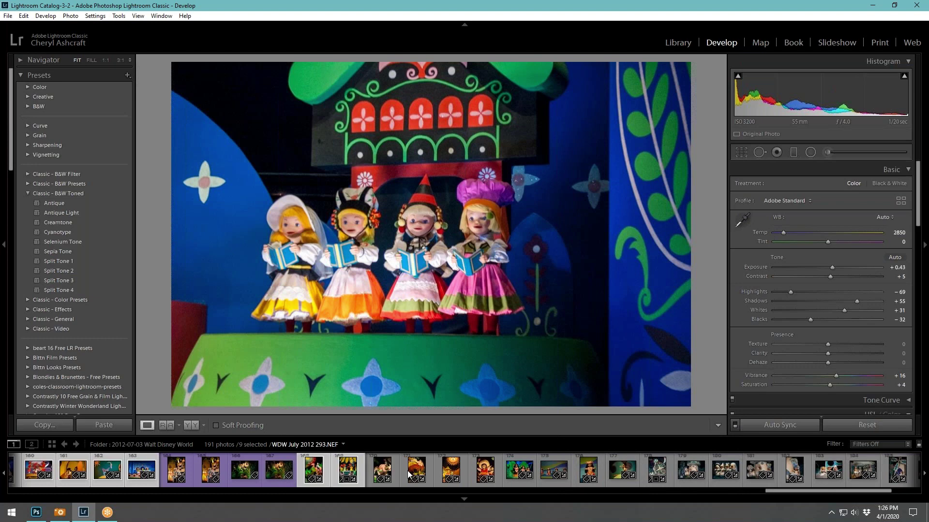
pyautogui.keyDown('ctrl'); pyautogui.click(395, 466); pyautogui.keyUp('ctrl')
pyautogui.keyDown('ctrl'); pyautogui.click(427, 463); pyautogui.keyUp('ctrl')
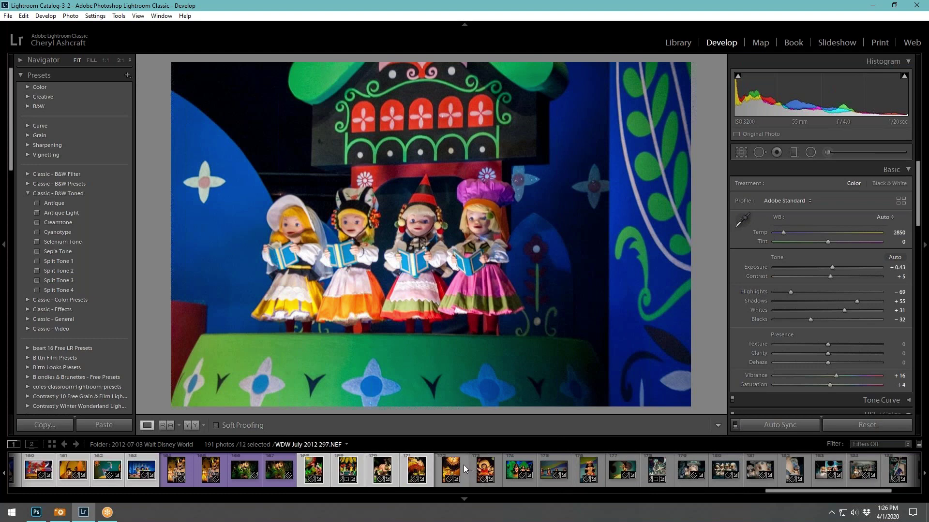
pyautogui.keyDown('ctrl'); pyautogui.click(518, 486); pyautogui.keyUp('ctrl')
pyautogui.keyDown('ctrl'); pyautogui.click(559, 483); pyautogui.keyUp('ctrl')
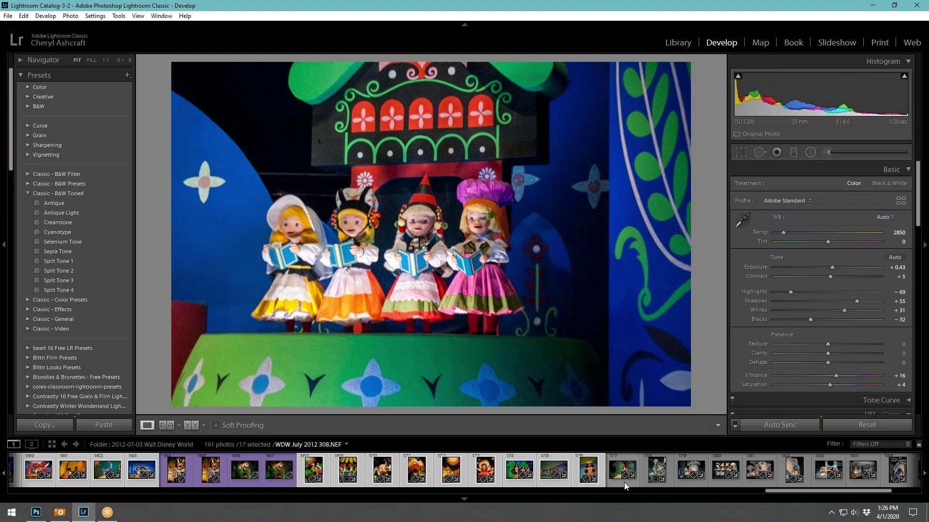
pyautogui.keyDown('ctrl'); pyautogui.click(664, 485); pyautogui.keyUp('ctrl')
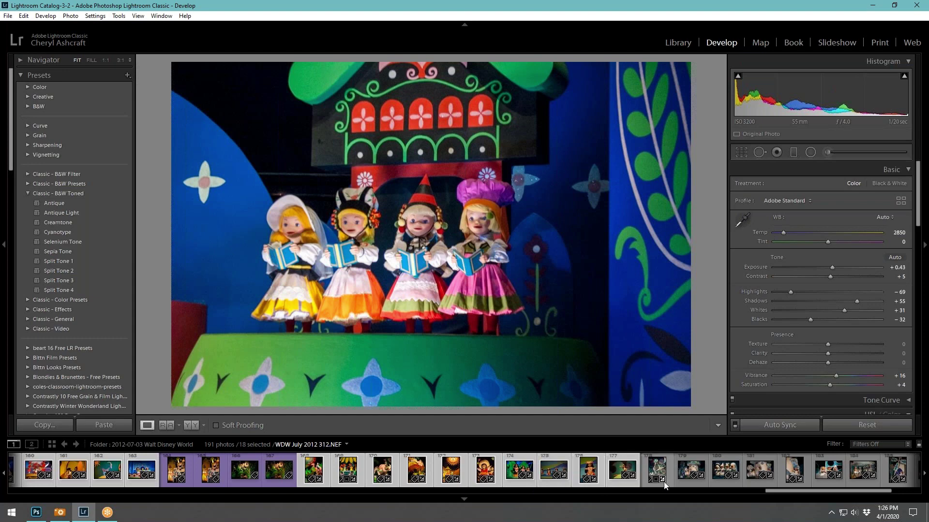
pyautogui.keyDown('ctrl'); pyautogui.click(692, 483); pyautogui.keyUp('ctrl')
pyautogui.keyDown('ctrl'); pyautogui.click(727, 483); pyautogui.keyUp('ctrl')
pyautogui.keyDown('ctrl'); pyautogui.click(765, 483); pyautogui.keyUp('ctrl')
pyautogui.keyDown('ctrl'); pyautogui.click(808, 481); pyautogui.keyUp('ctrl')
pyautogui.keyDown('ctrl'); pyautogui.click(807, 479); pyautogui.keyUp('ctrl')
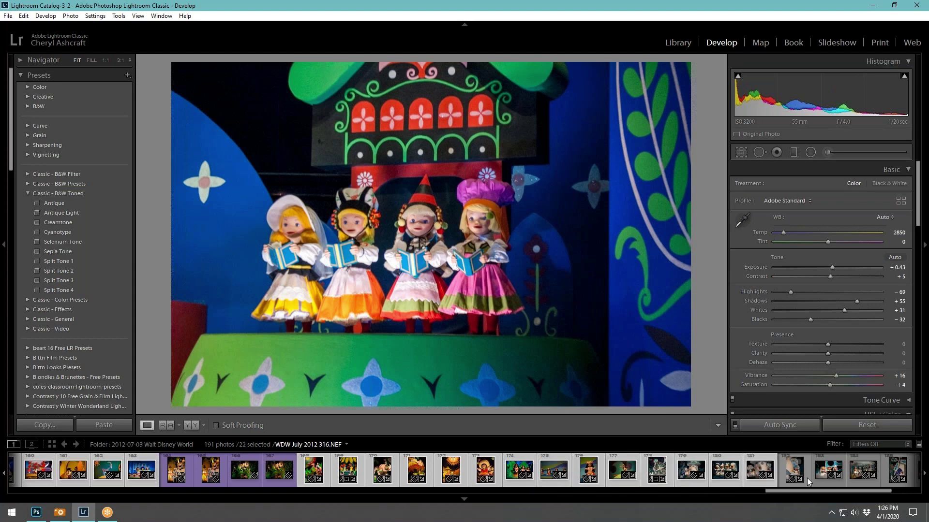
pyautogui.keyDown('ctrl'); pyautogui.click(829, 481); pyautogui.keyUp('ctrl')
pyautogui.keyDown('ctrl'); pyautogui.click(853, 484); pyautogui.keyUp('ctrl')
pyautogui.scroll(-3, 853, 483)
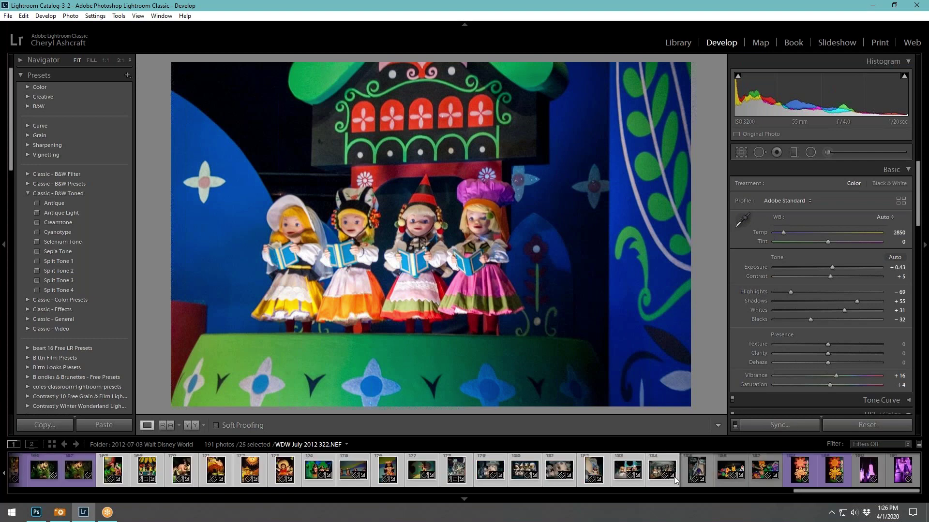
pyautogui.click(711, 478)
pyautogui.keyDown('ctrl'); pyautogui.click(712, 479); pyautogui.keyUp('ctrl')
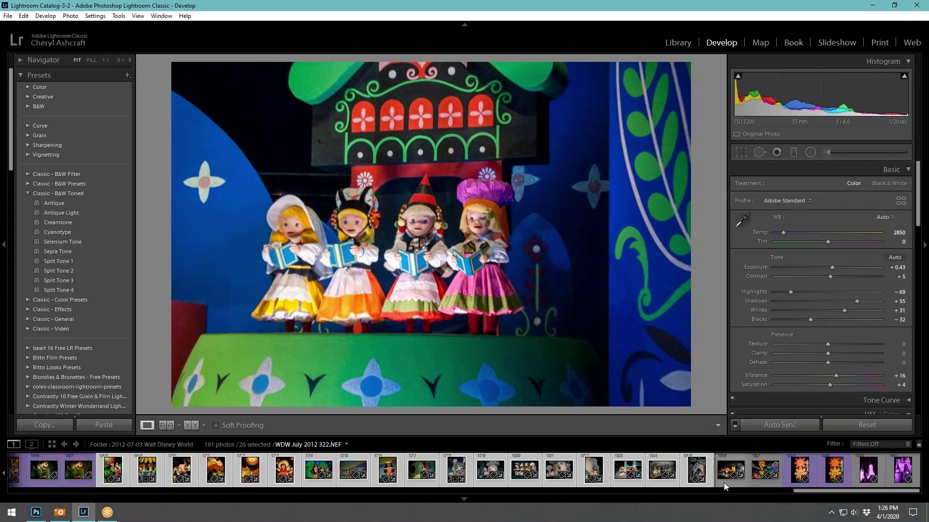
pyautogui.keyDown('ctrl'); pyautogui.click(731, 482); pyautogui.keyUp('ctrl')
pyautogui.keyDown('ctrl'); pyautogui.click(763, 484); pyautogui.keyUp('ctrl')
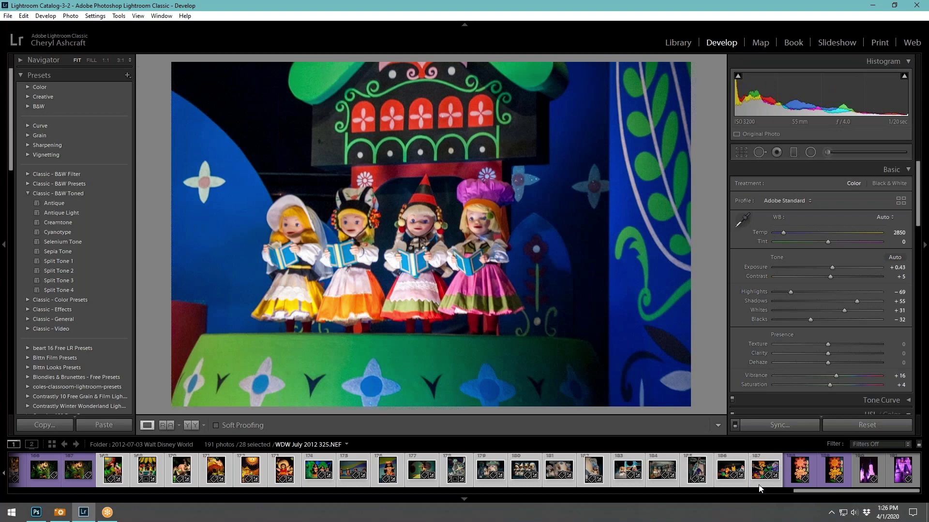
# Check the selection along the filmstrip and export the 28 selected photos
pyautogui.scroll(5, 780, 475)
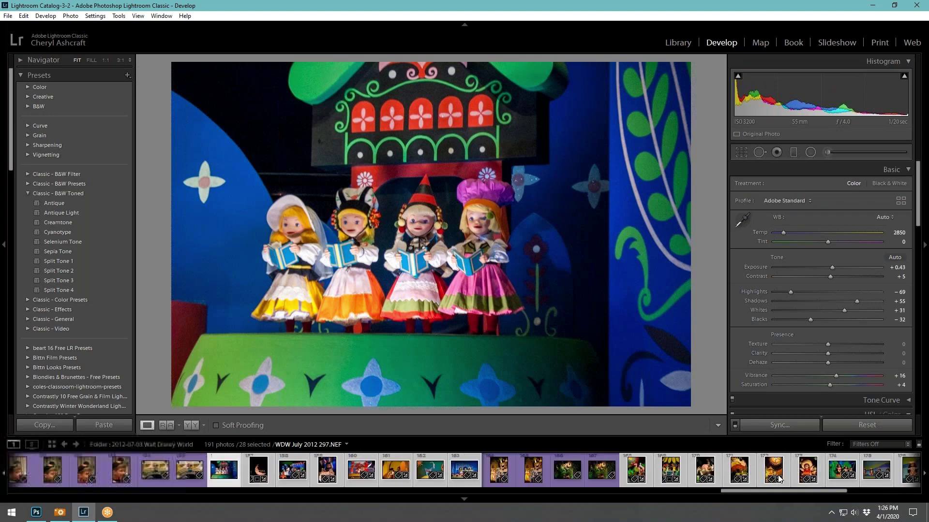
pyautogui.scroll(5, 780, 475)
pyautogui.scroll(-8, 777, 479)
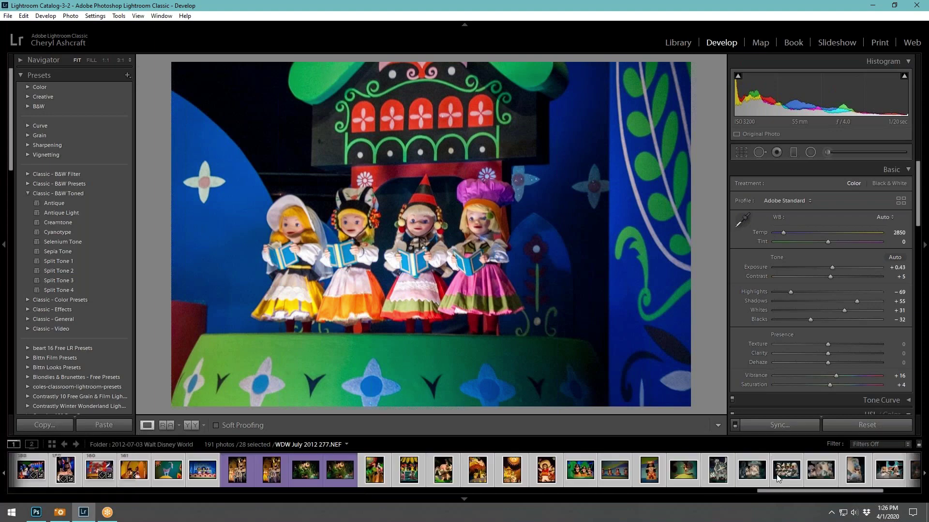
pyautogui.rightClick(731, 484)
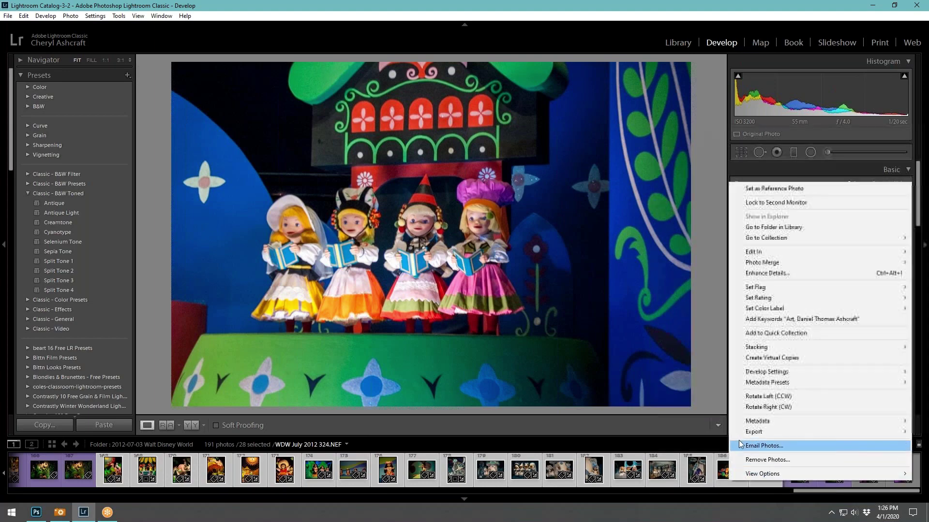
pyautogui.moveTo(755, 432)
pyautogui.click(672, 432)
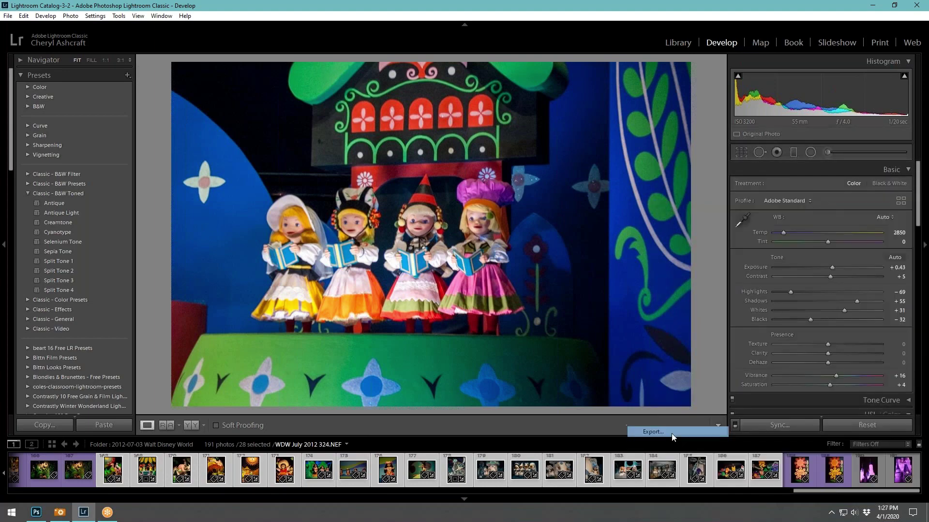
pyautogui.click(644, 486)
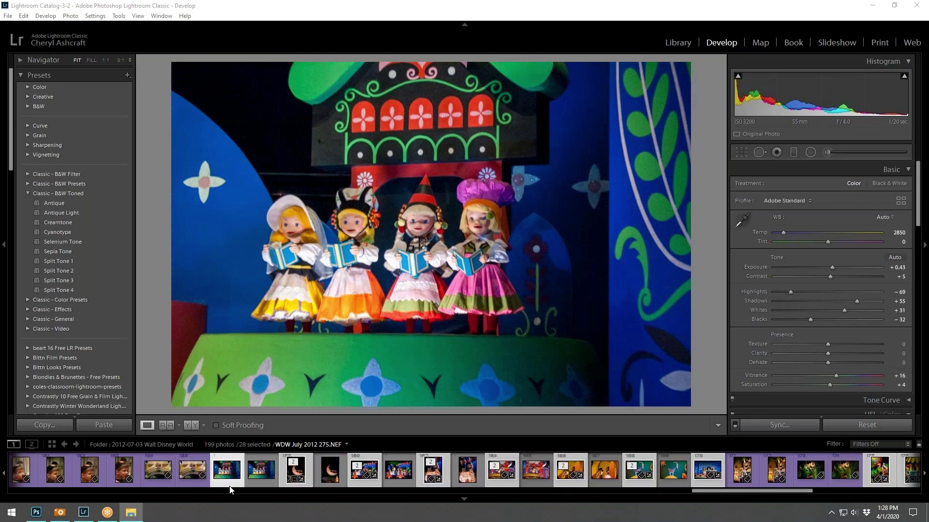
# Select the photos from the four singing dolls through the Good Bye flowers and give them the SCRAPPED!!!! color label
pyautogui.click(232, 484)
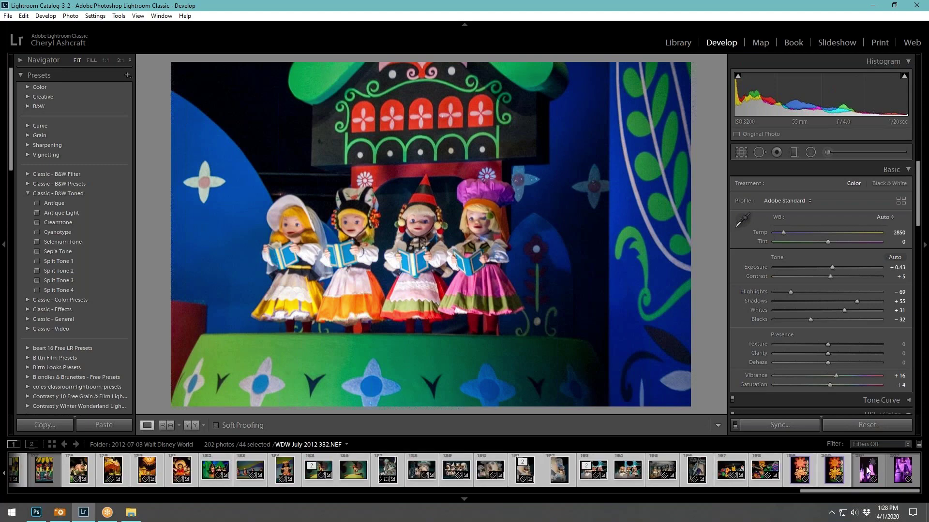
pyautogui.rightClick(870, 469)
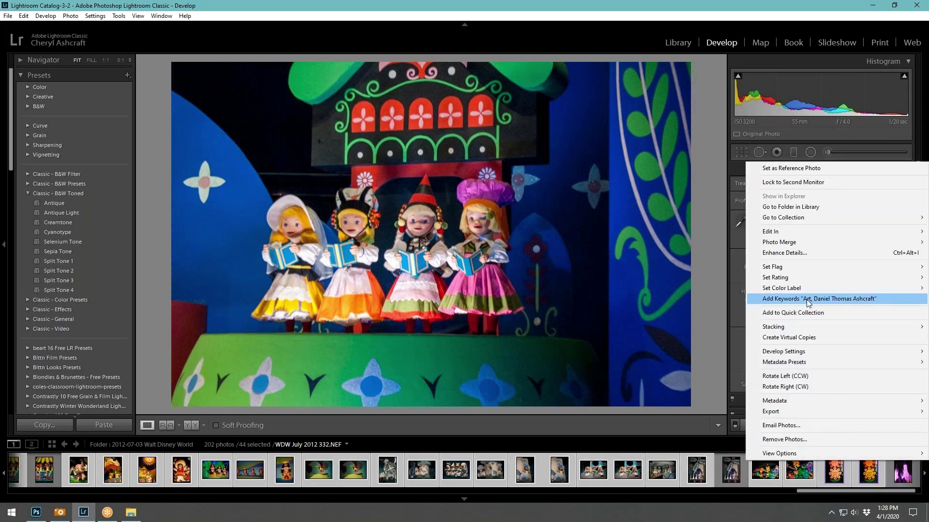
pyautogui.moveTo(805, 291)
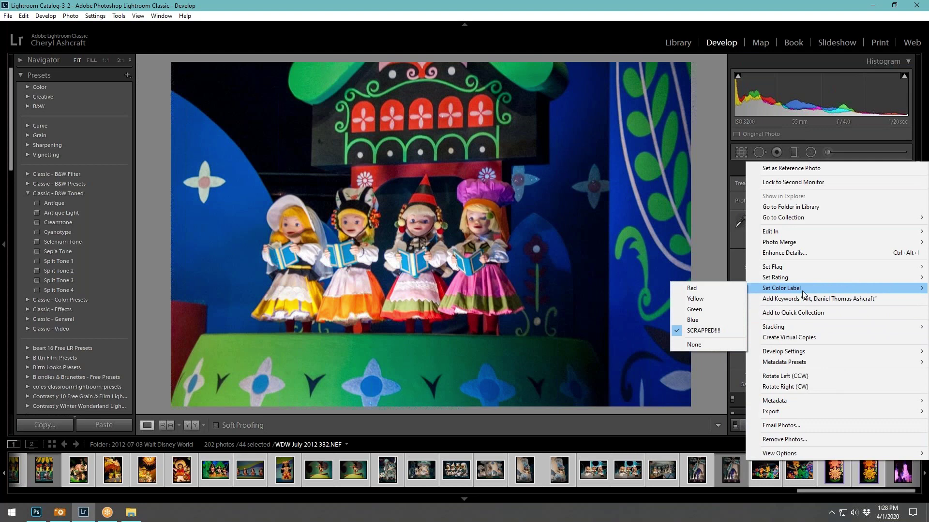
pyautogui.click(717, 333)
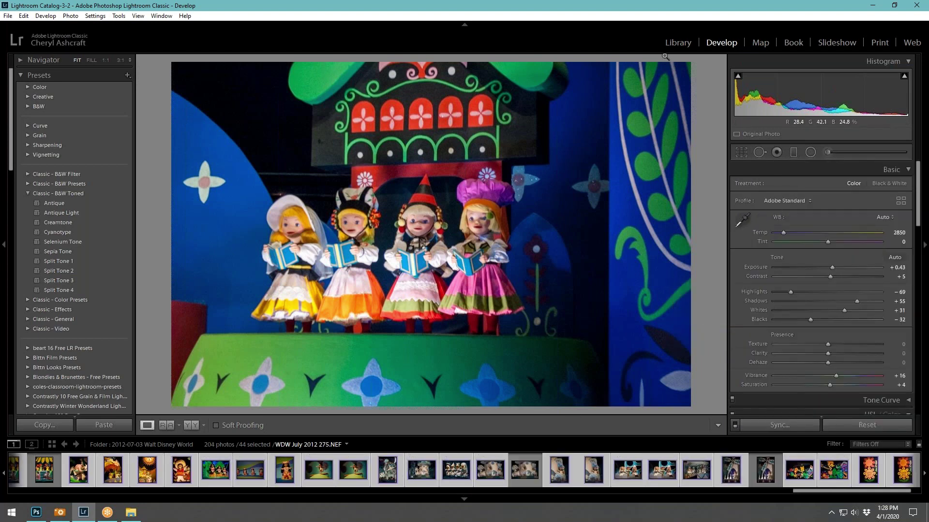
# Show the 2012-07-03 Walt Disney World folder as a Library grid, starting from its first photos
pyautogui.click(677, 43)
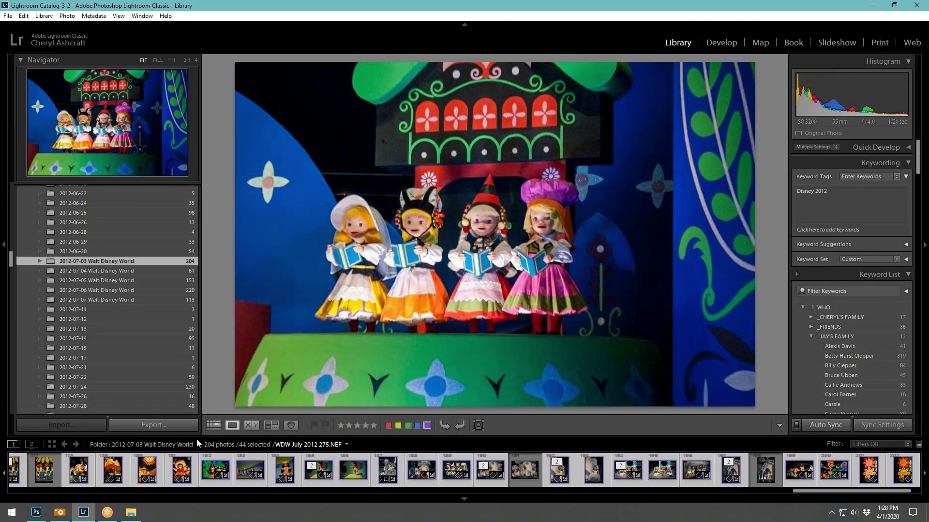
pyautogui.click(208, 429)
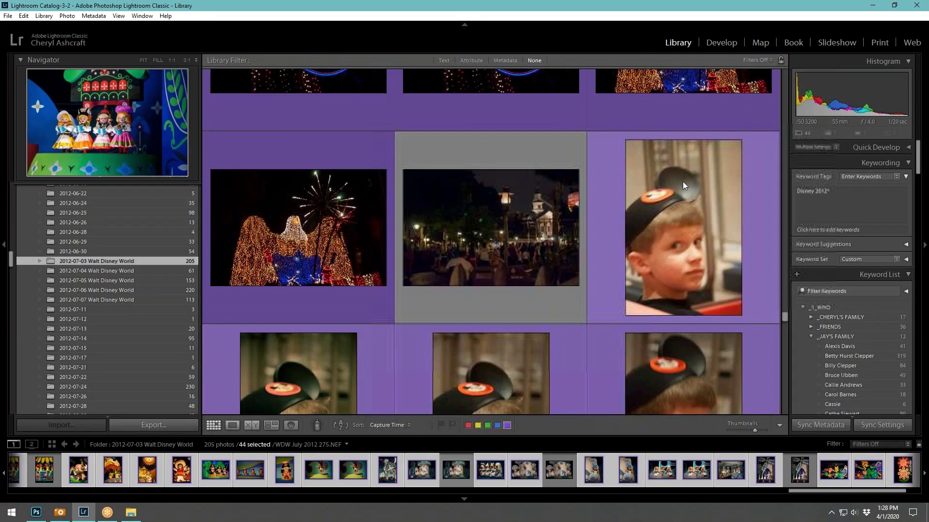
pyautogui.moveTo(784, 315); pyautogui.dragTo(783, 72)
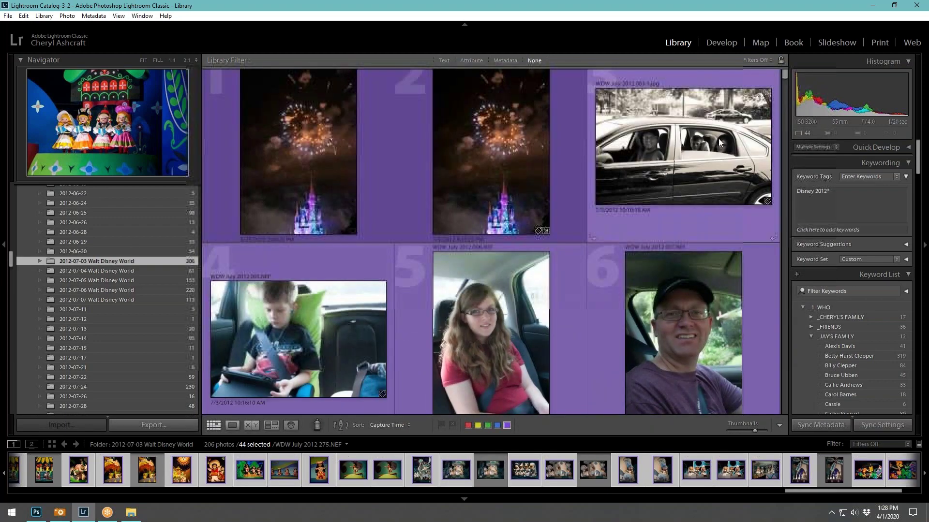
# Look over the color labels on the folder's thumbnails, leaving only castle photo WDW July 2012 332.NEF selected
pyautogui.scroll(-10, 774, 266)
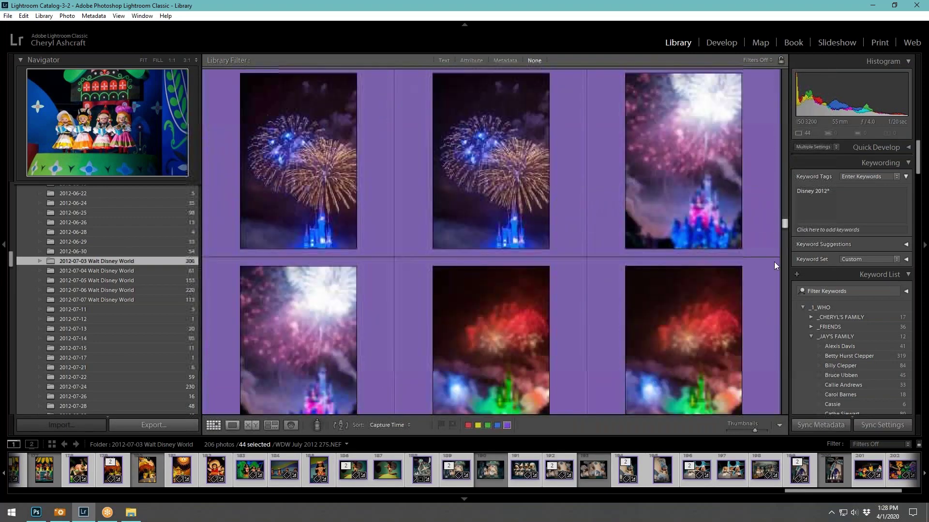
pyautogui.scroll(-12, 775, 266)
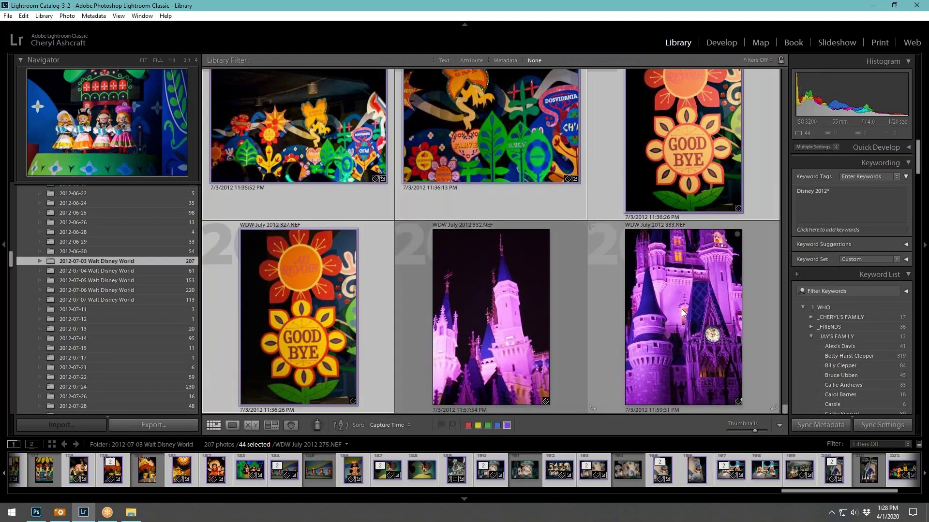
pyautogui.scroll(4, 681, 309)
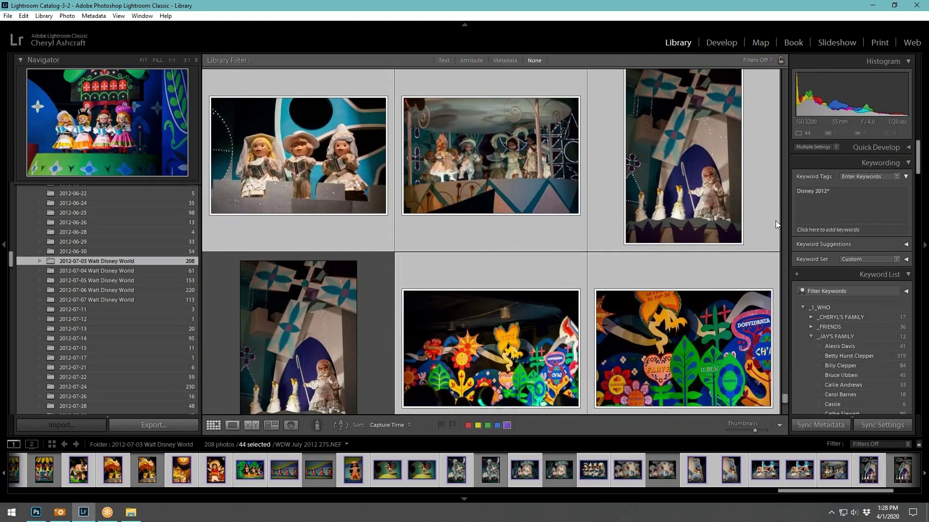
pyautogui.scroll(5, 783, 225)
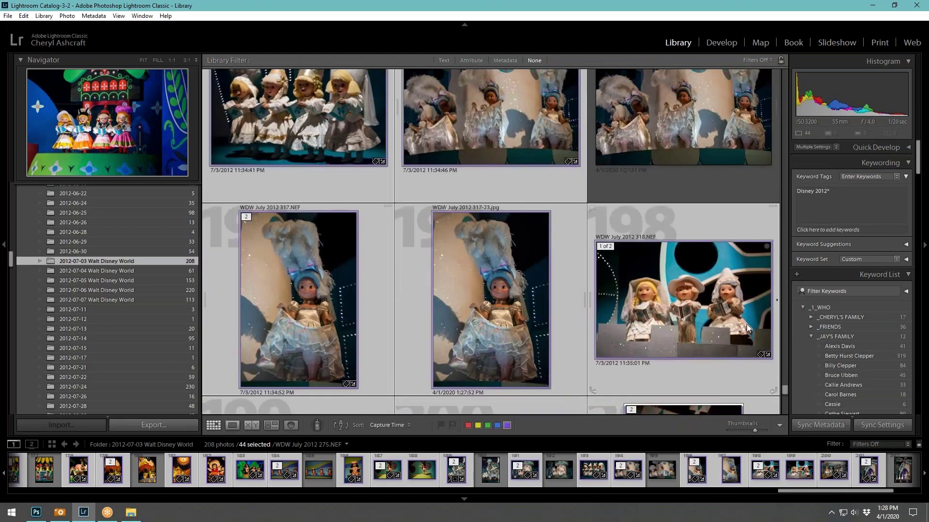
pyautogui.scroll(-9, 730, 348)
pyautogui.click(763, 184)
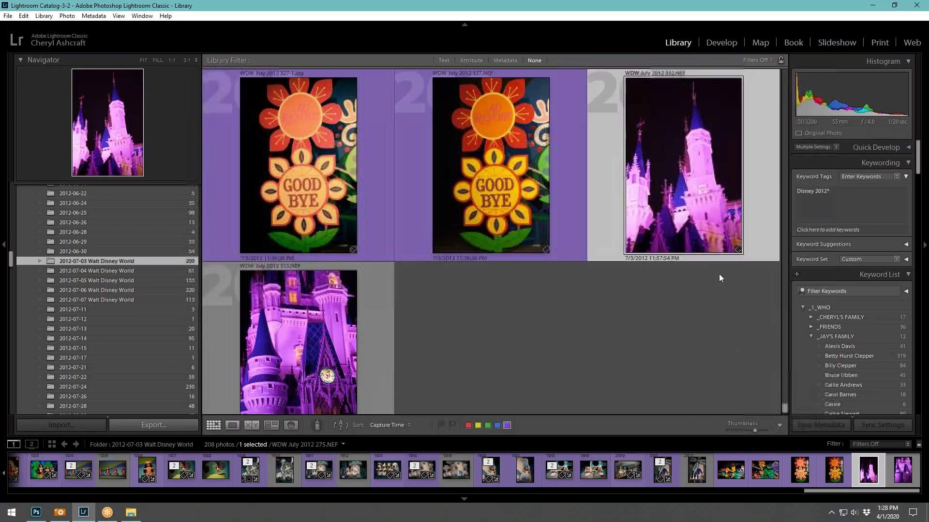
pyautogui.scroll(6, 716, 290)
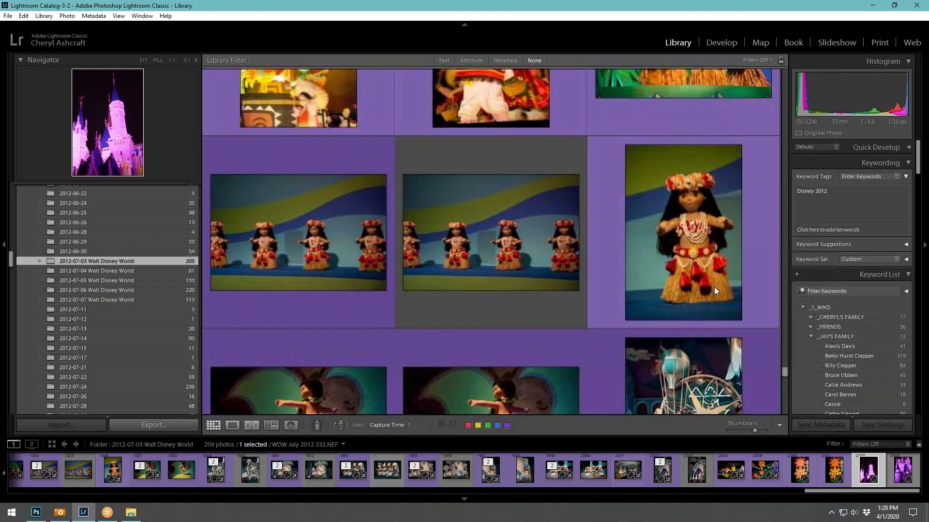
# Look through the 2012-07-03 Walt Disney World grid for photos without the purple color label, up to the castle photos at the end
pyautogui.scroll(10, 714, 286)
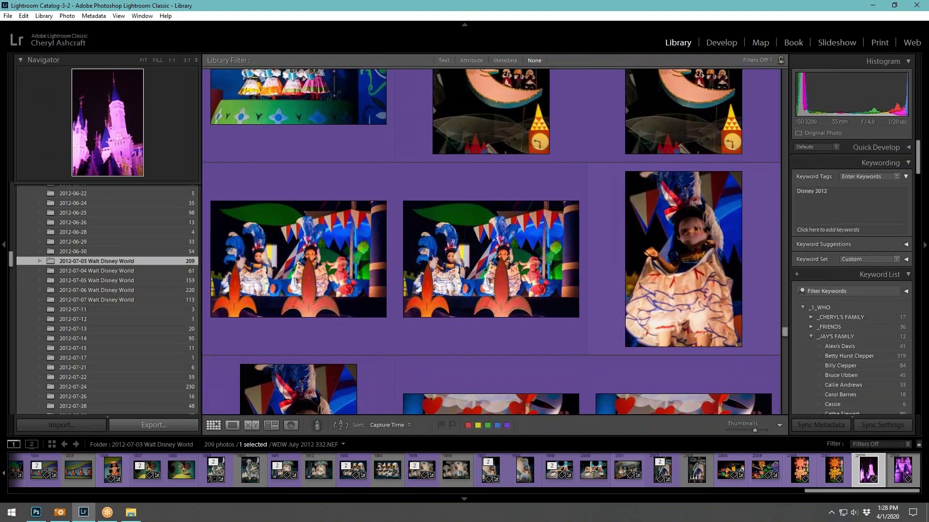
pyautogui.scroll(-8, 604, 273)
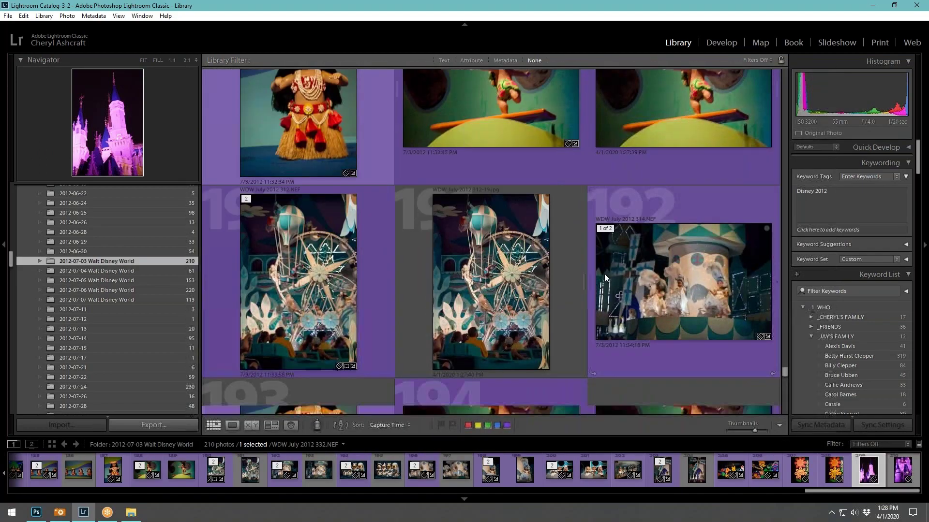
pyautogui.scroll(8, 604, 274)
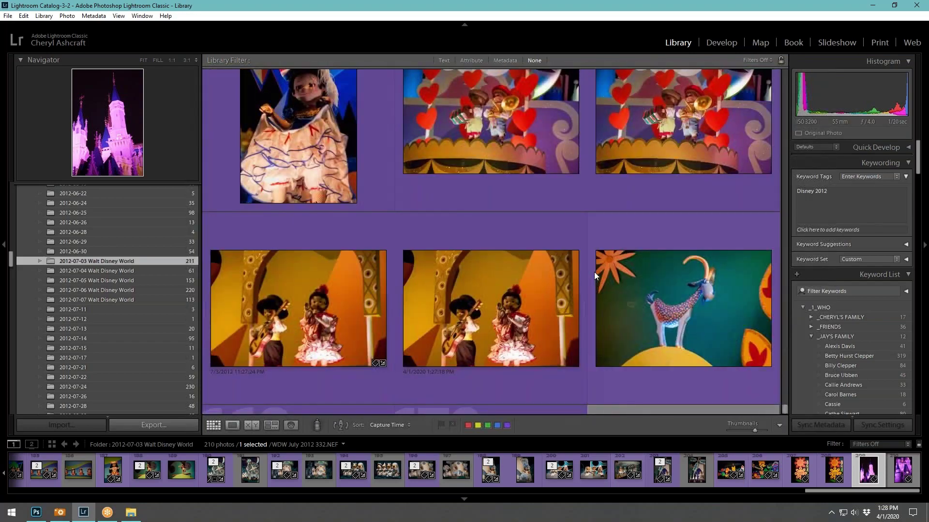
pyautogui.scroll(-10, 594, 272)
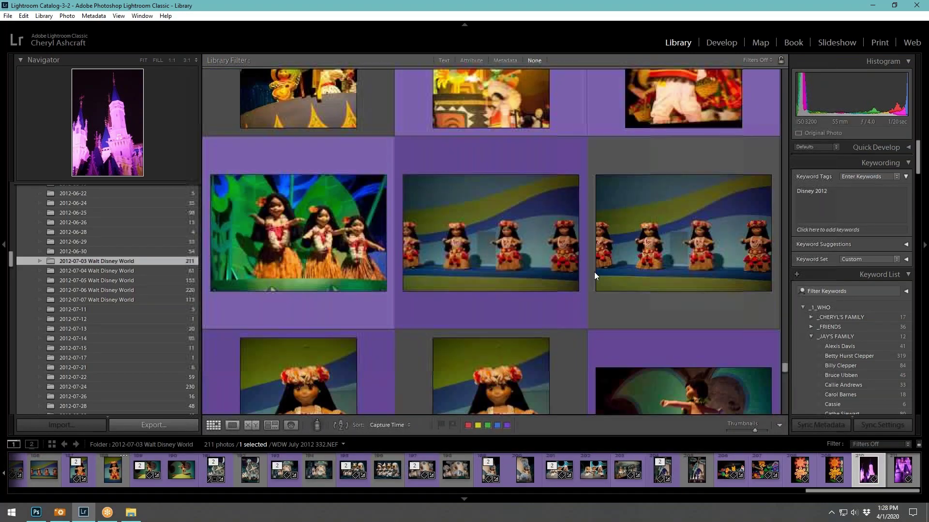
pyautogui.scroll(-10, 594, 272)
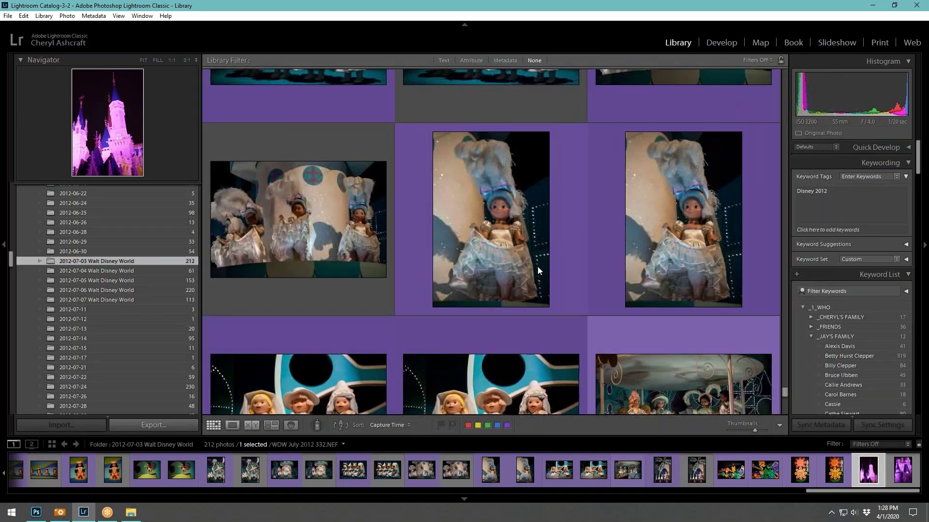
pyautogui.scroll(10, 537, 266)
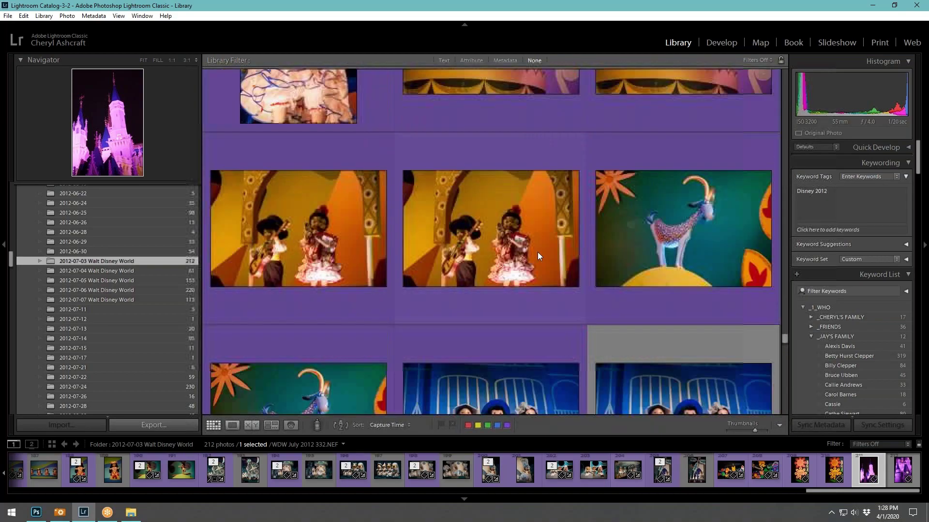
pyautogui.scroll(10, 538, 251)
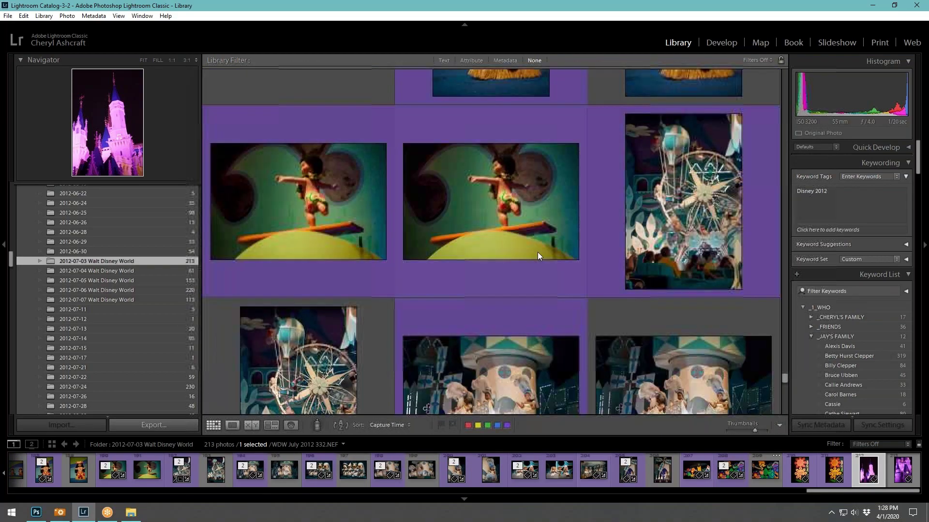
pyautogui.scroll(-10, 538, 252)
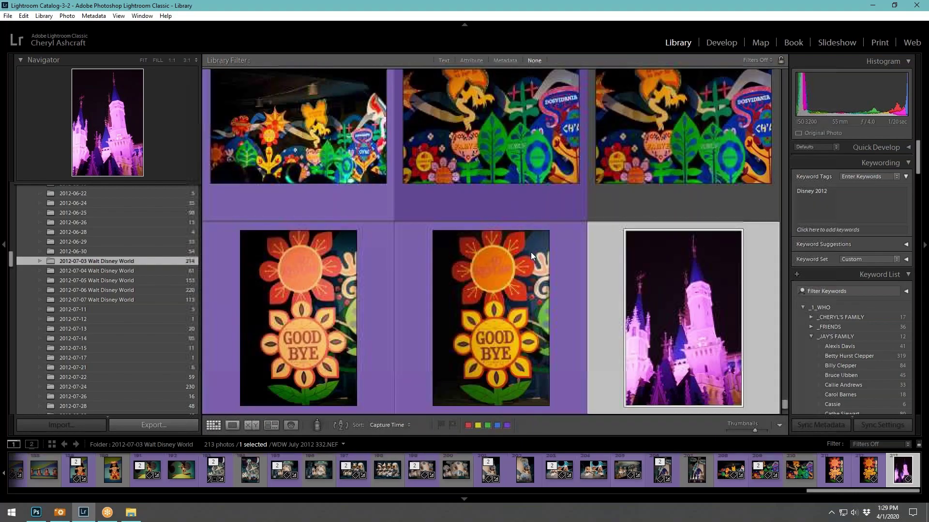
pyautogui.scroll(6, 531, 256)
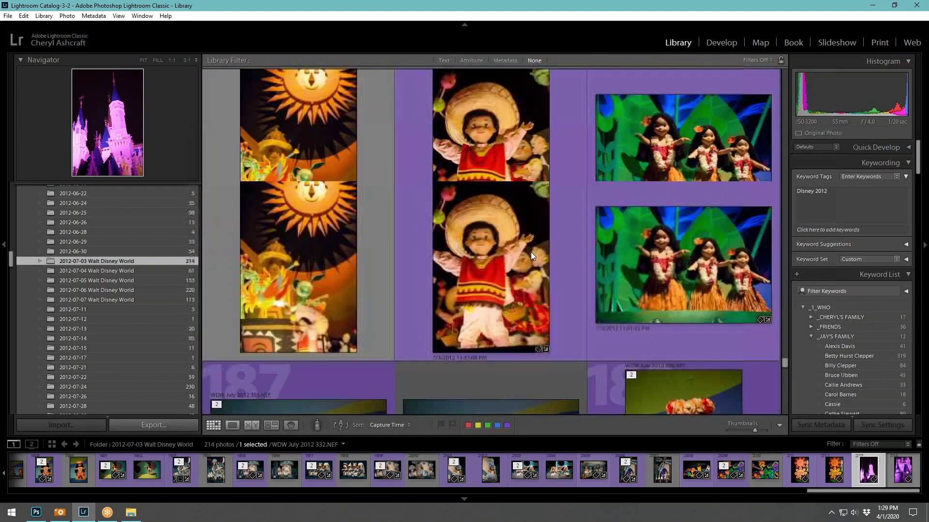
pyautogui.scroll(-8, 532, 254)
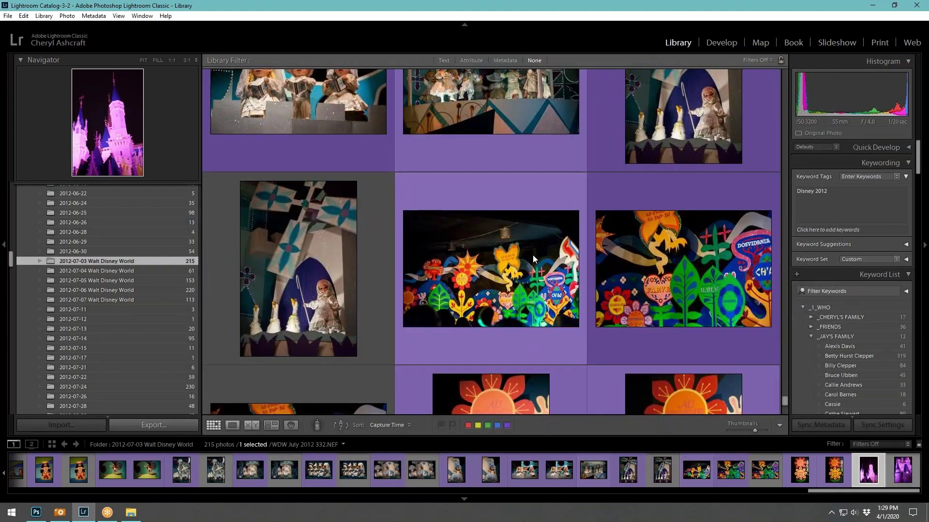
pyautogui.scroll(8, 532, 252)
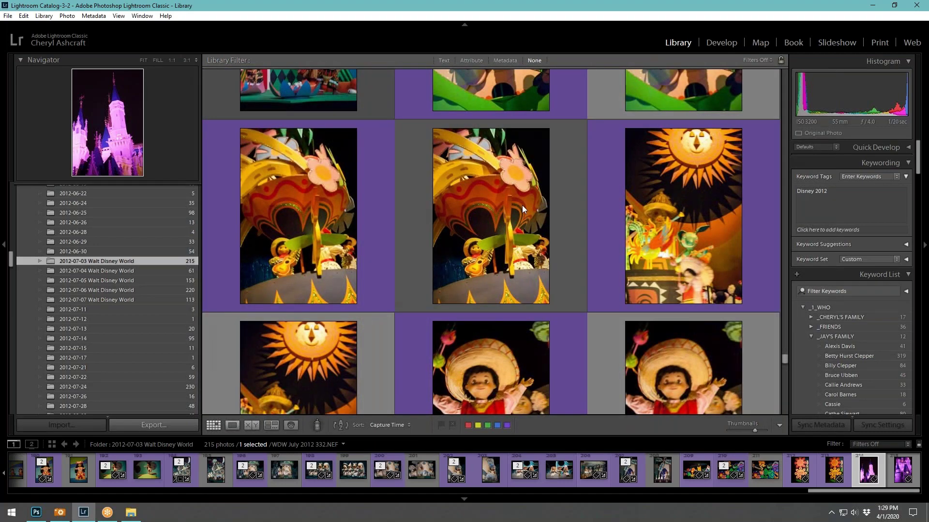
pyautogui.scroll(-7, 522, 205)
pyautogui.scroll(3, 522, 205)
pyautogui.scroll(3, 521, 205)
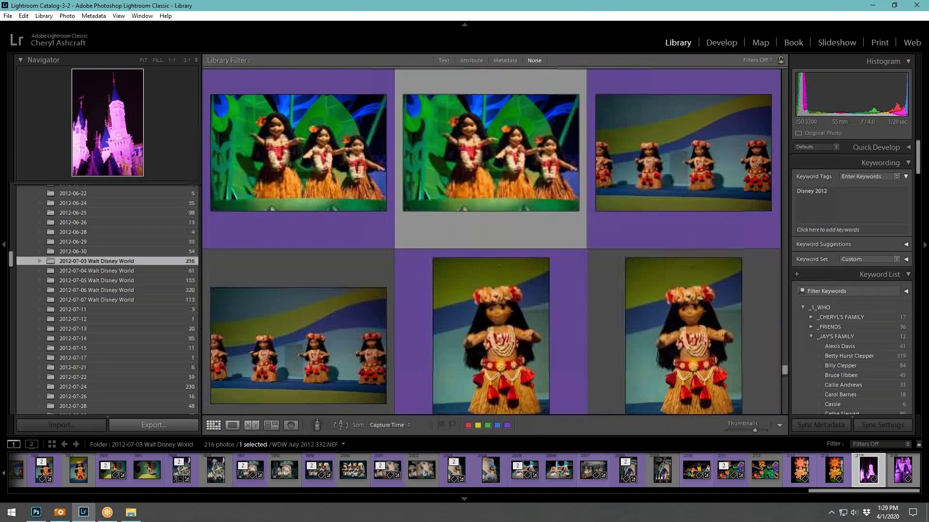
pyautogui.scroll(3, 570, 195)
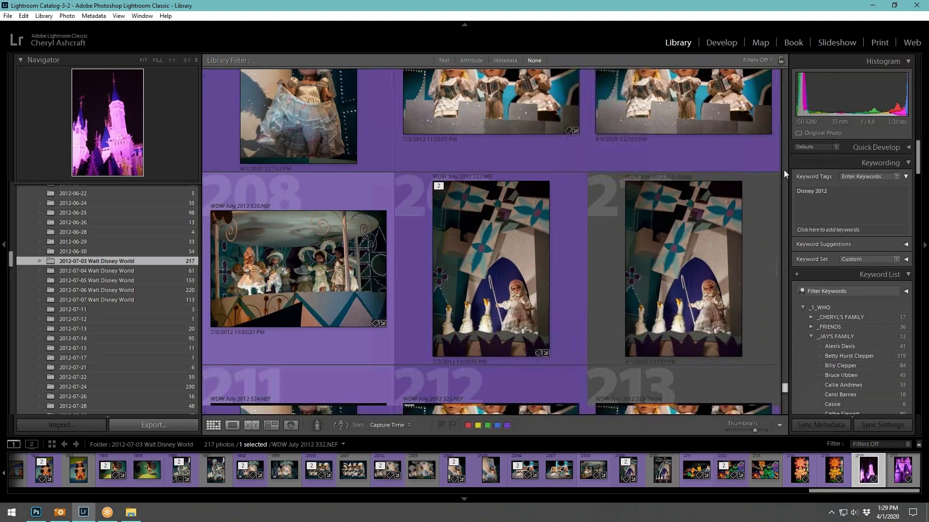
pyautogui.click(783, 170)
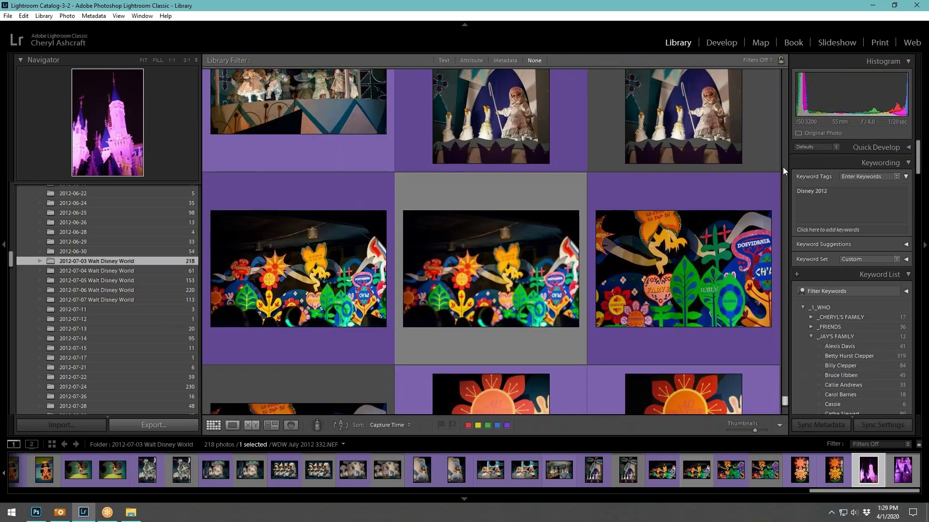
pyautogui.click(783, 168)
pyautogui.click(783, 168)
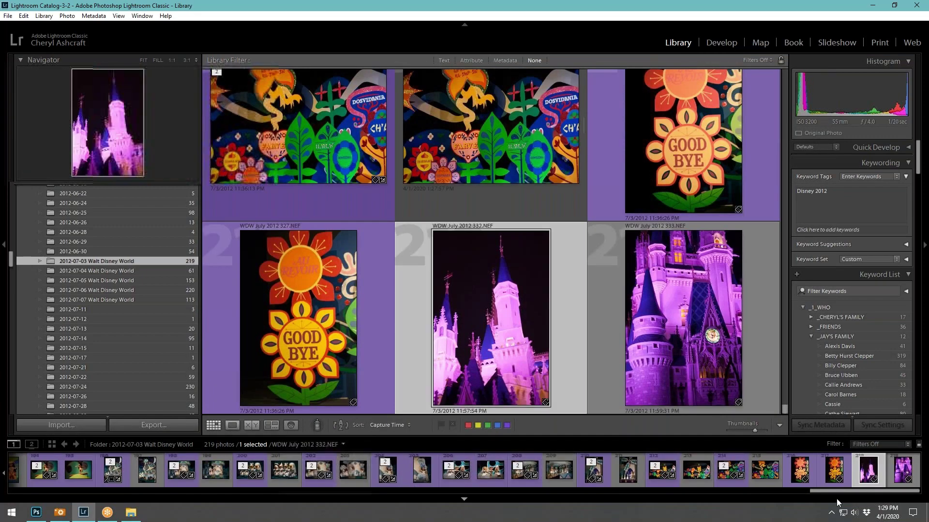
# Check the color labels along the filmstrip and select the unlabelled night crowd photo WDW July 2012 269.NEF
pyautogui.moveTo(836, 490); pyautogui.dragTo(215, 481)
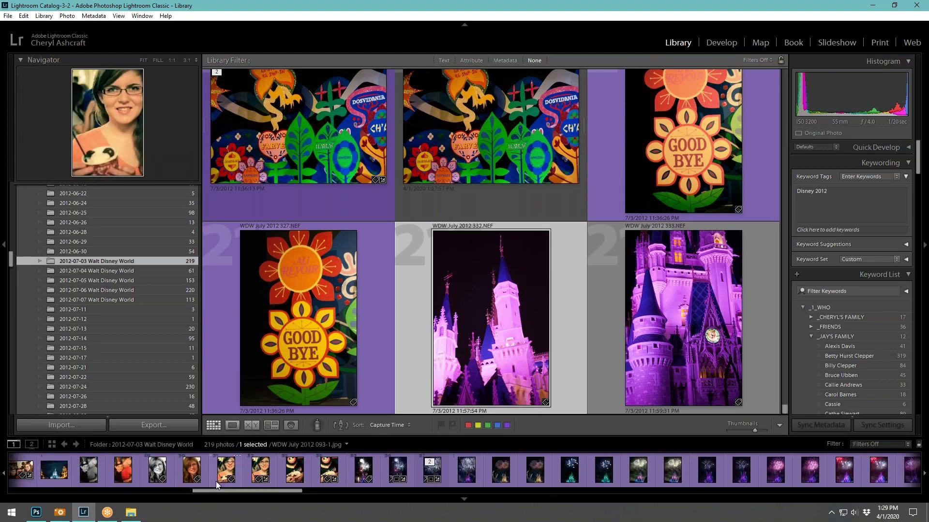
pyautogui.click(216, 480)
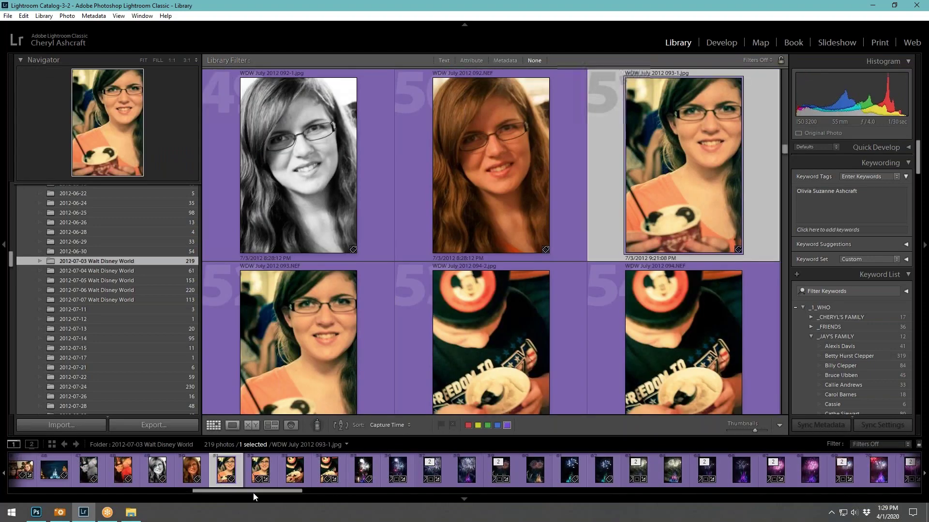
pyautogui.moveTo(253, 492); pyautogui.dragTo(486, 517)
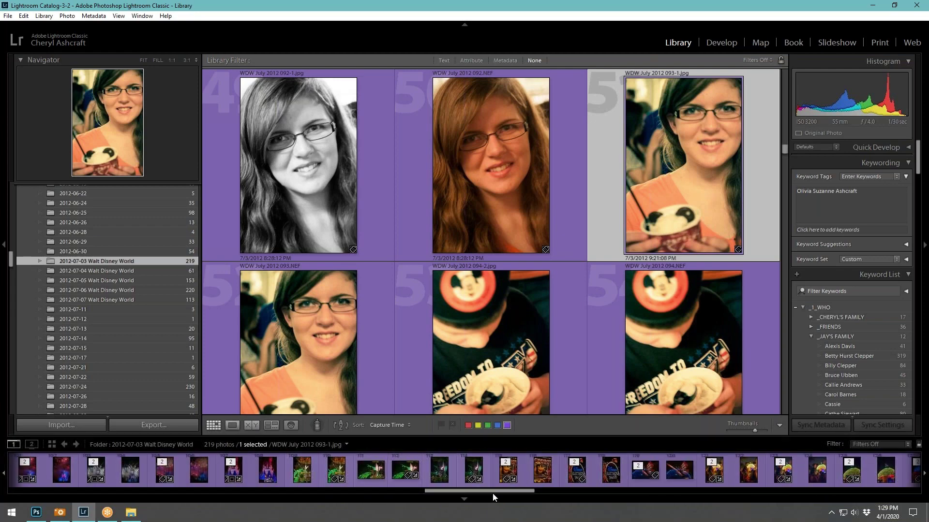
pyautogui.moveTo(493, 497); pyautogui.dragTo(623, 495)
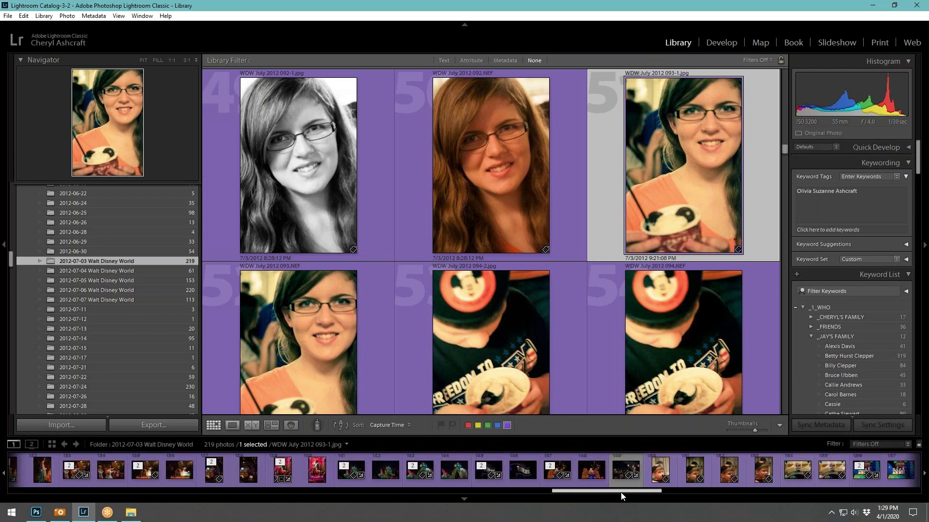
pyautogui.click(624, 483)
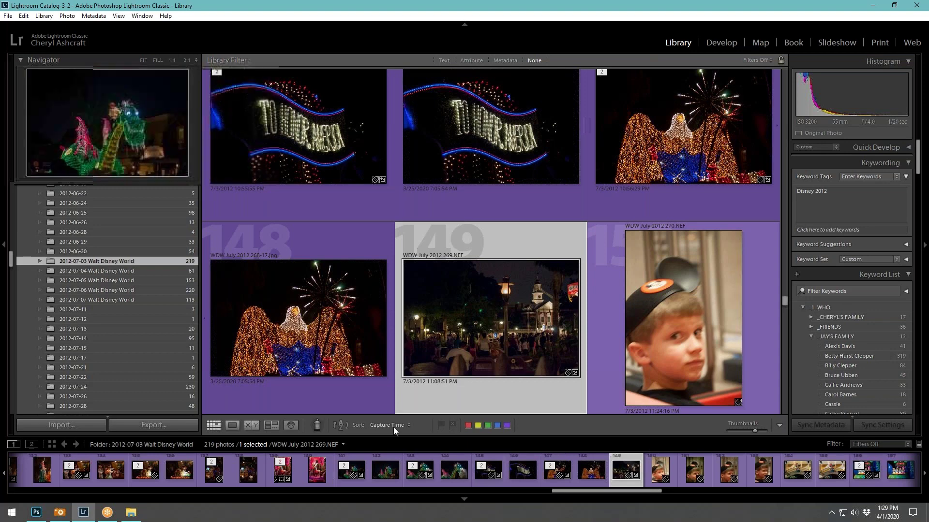
# Enlarge WDW July 2012 269.NEF and inspect the crowd in the lower part of the photo at 1:1
pyautogui.doubleClick(502, 341)
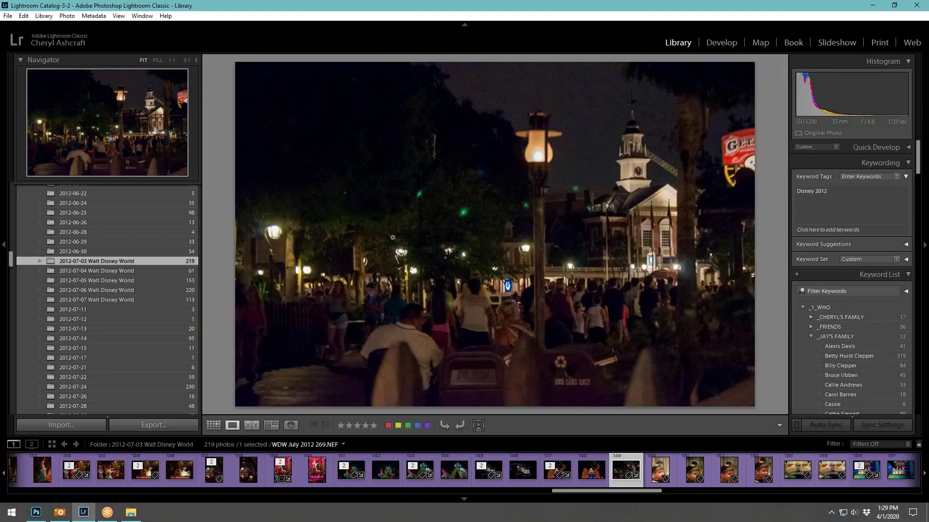
pyautogui.click(568, 393)
pyautogui.click(737, 195)
pyautogui.click(331, 323)
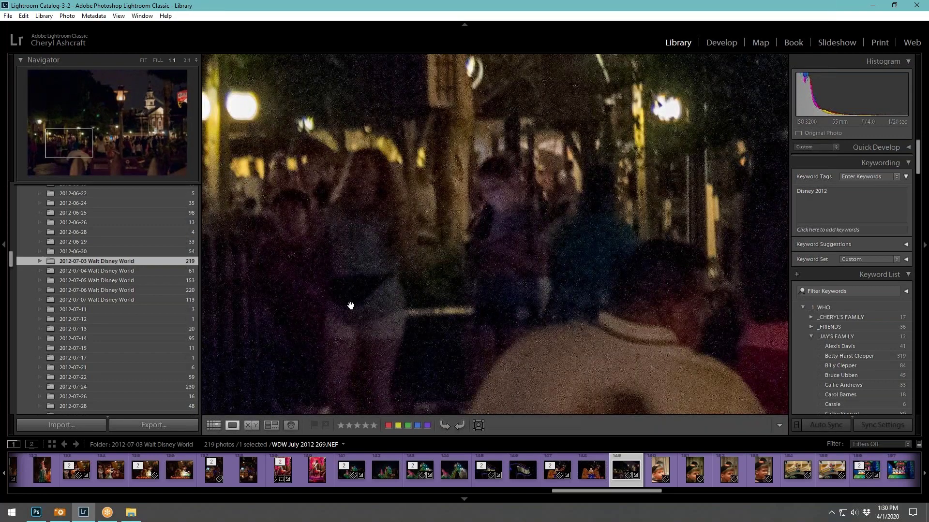
pyautogui.click(328, 331)
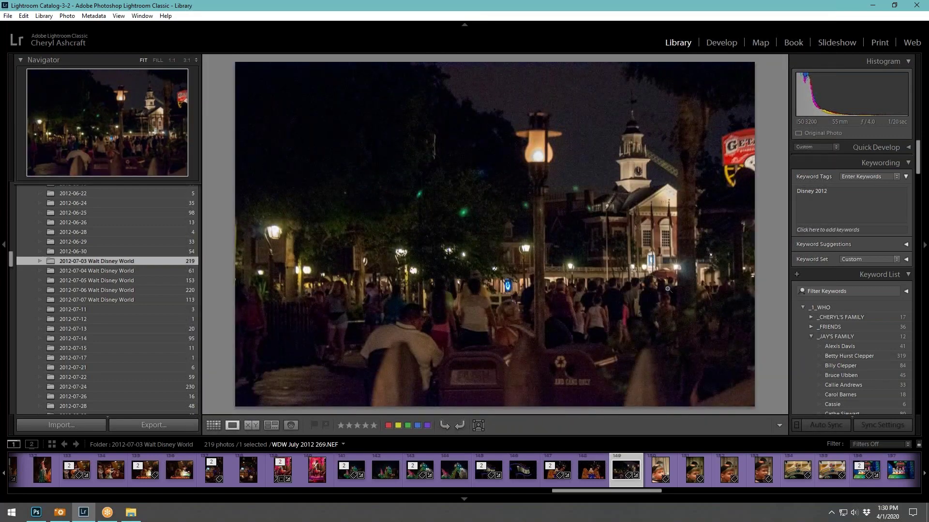
# Return to the Library grid and close Lightroom
pyautogui.click(214, 425)
pyautogui.click(916, 5)
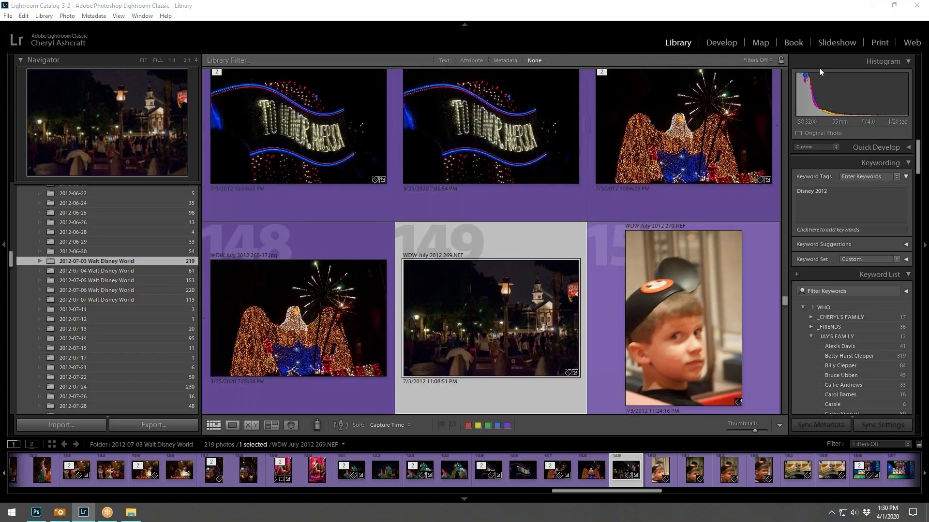
pyautogui.click(532, 302)
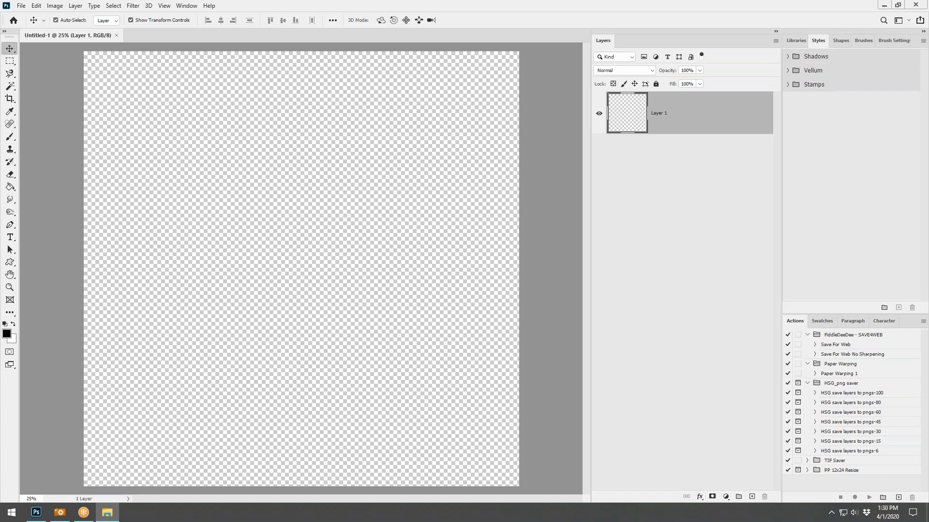
# In Photoshop, place the exported ride photos as separate layers in the blank Untitled-1 document, with WDW July 2012 327-1 on top
pyautogui.moveTo(885, 147); pyautogui.dragTo(309, 181)
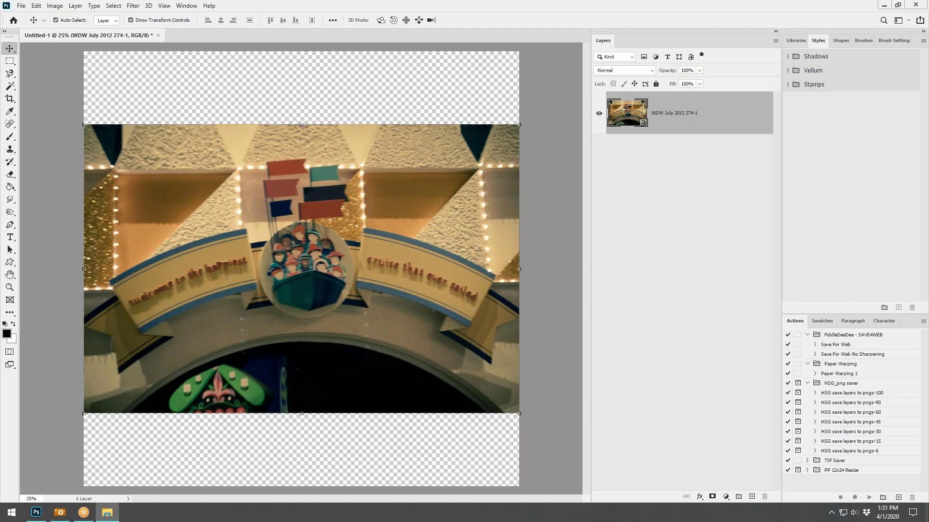
pyautogui.click(371, 229)
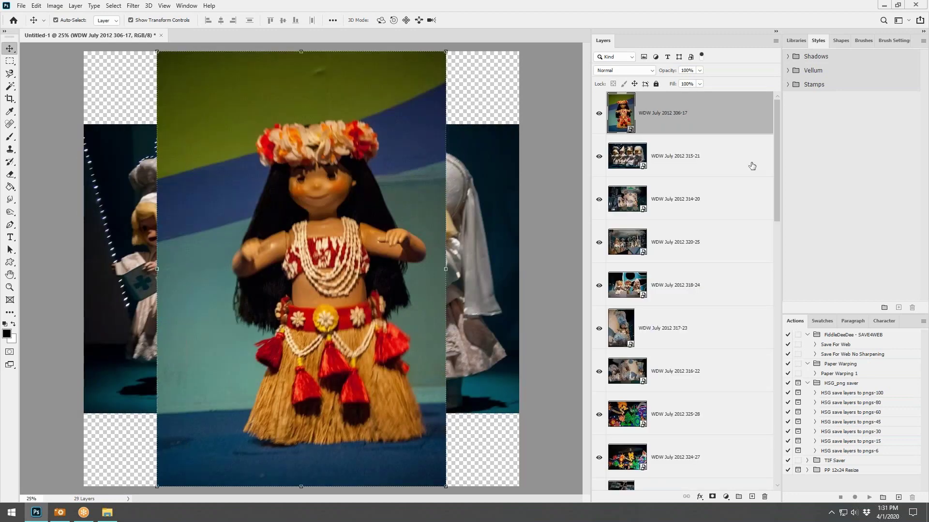
pyautogui.hotkey('alt', 'Tab')
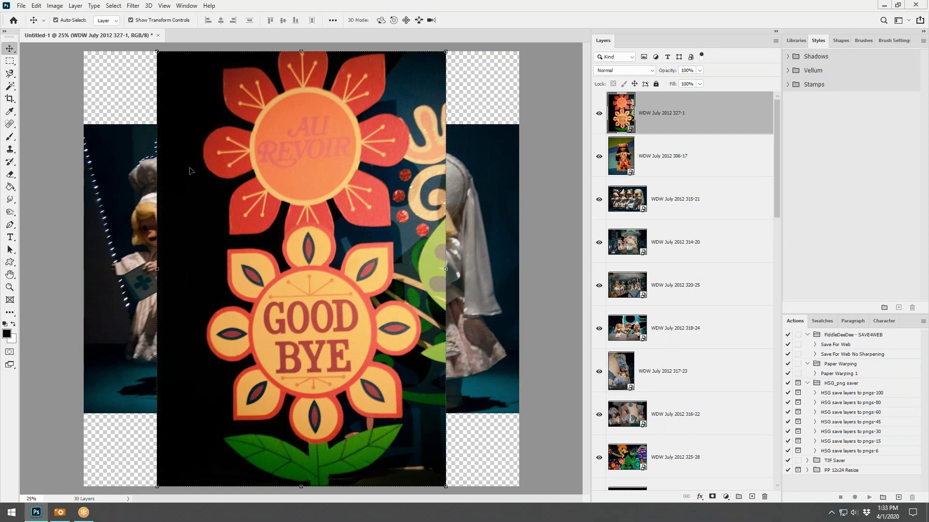
# Widen the document's canvas to 24 inches, keeping the centre anchor
pyautogui.click(53, 5)
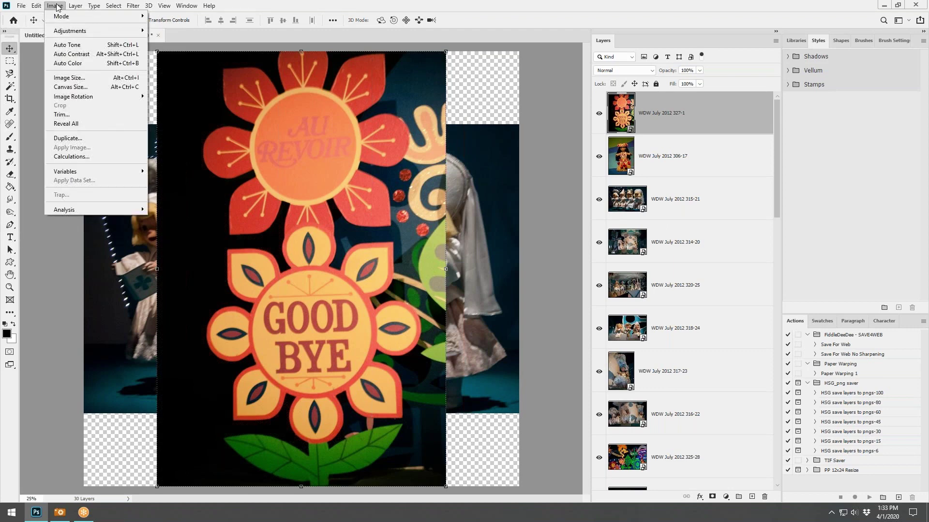
pyautogui.moveTo(59, 16)
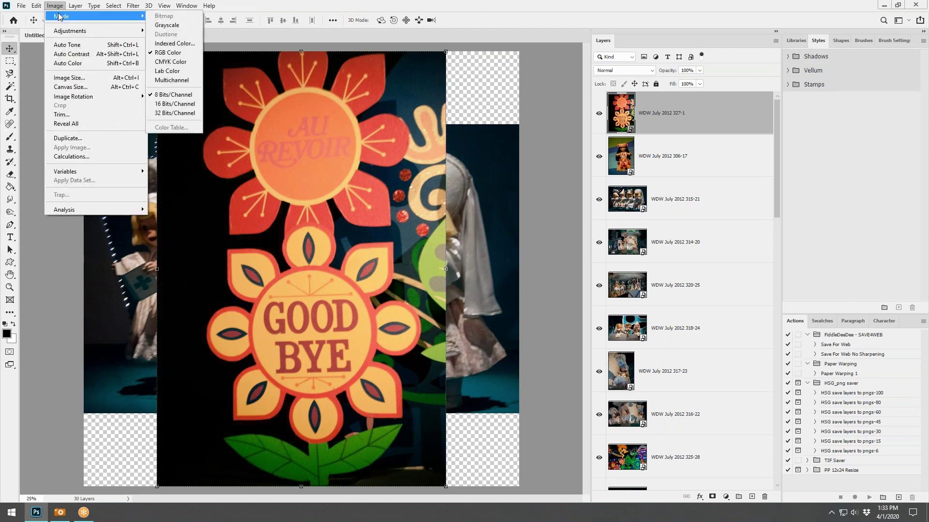
pyautogui.click(71, 87)
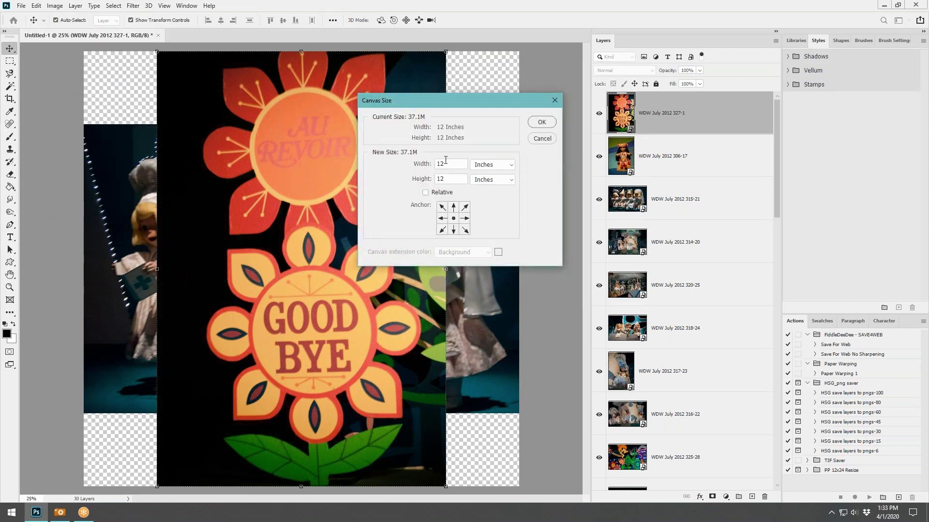
pyautogui.doubleClick(438, 164)
pyautogui.write('24')
pyautogui.click(542, 122)
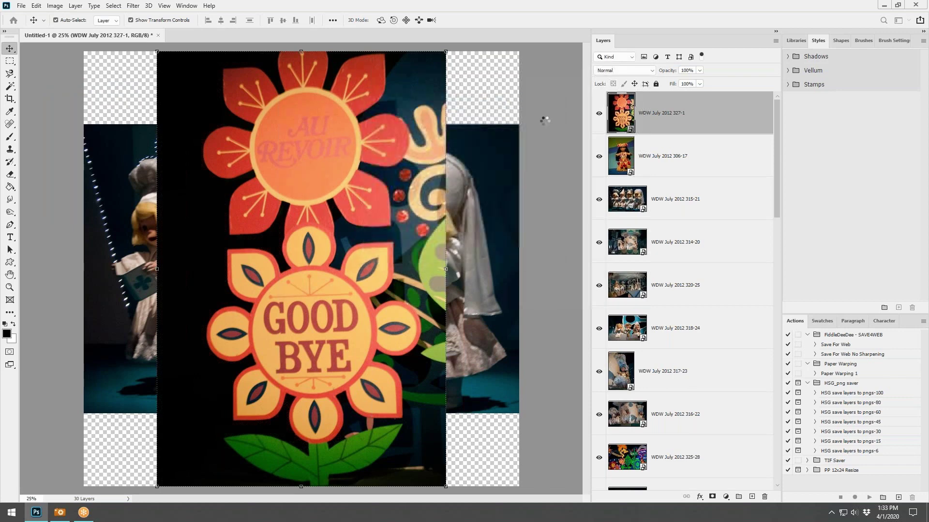
pyautogui.scroll(-2, 547, 137)
pyautogui.scroll(-1, 547, 136)
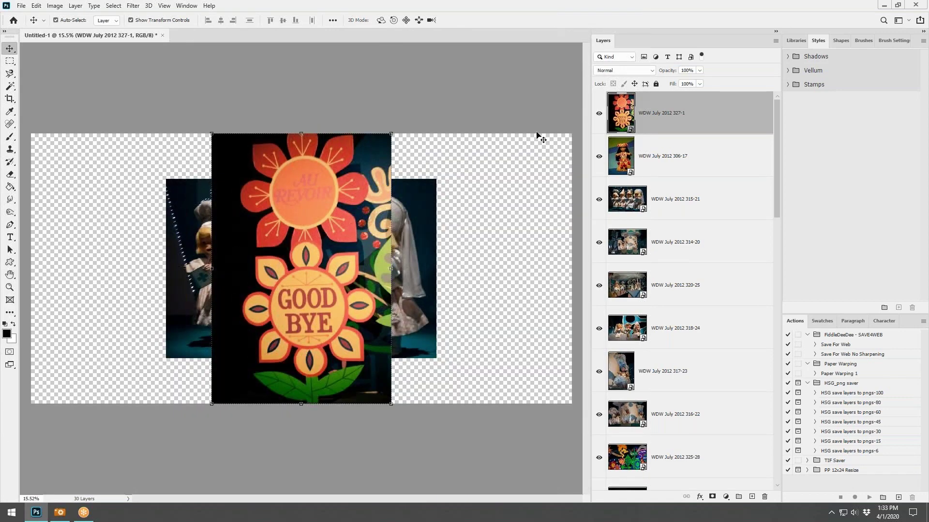
# Add a vertical guide at 12 inches, down the middle of the canvas
pyautogui.click(164, 6)
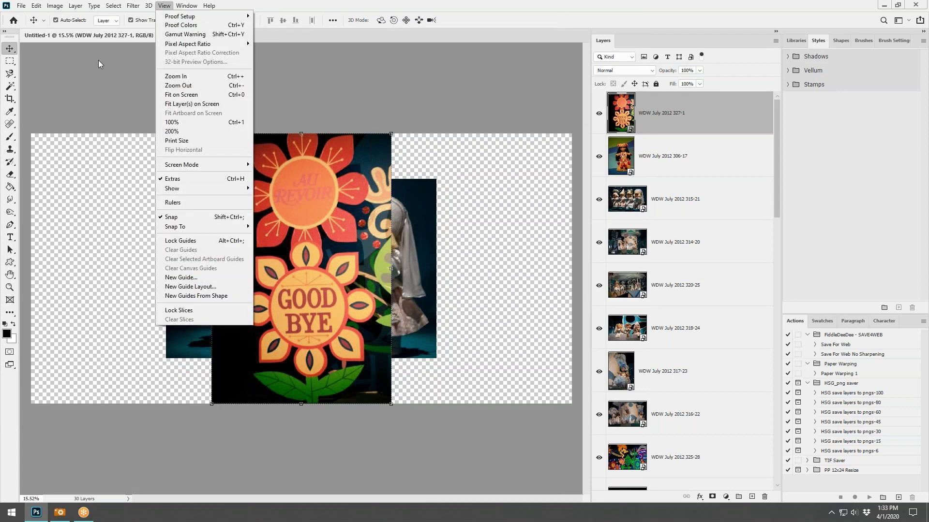
pyautogui.click(164, 6)
pyautogui.click(164, 7)
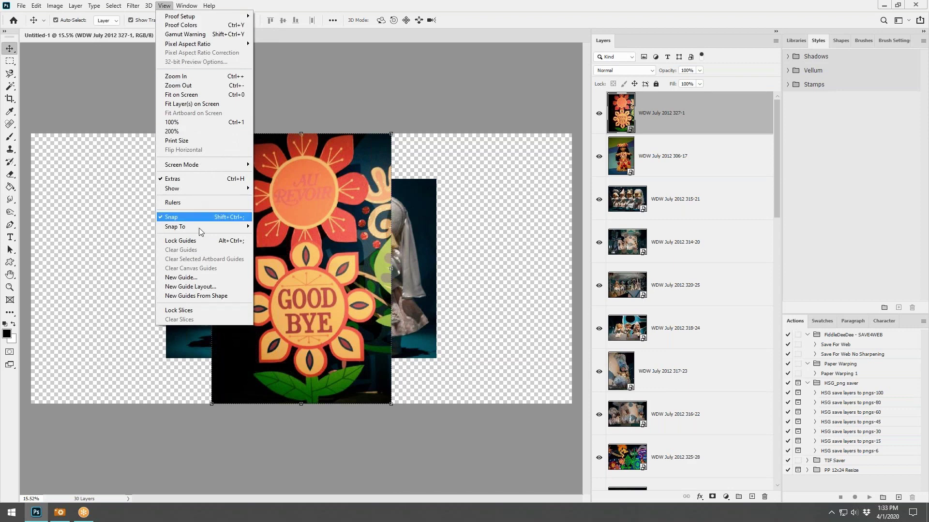
pyautogui.click(202, 279)
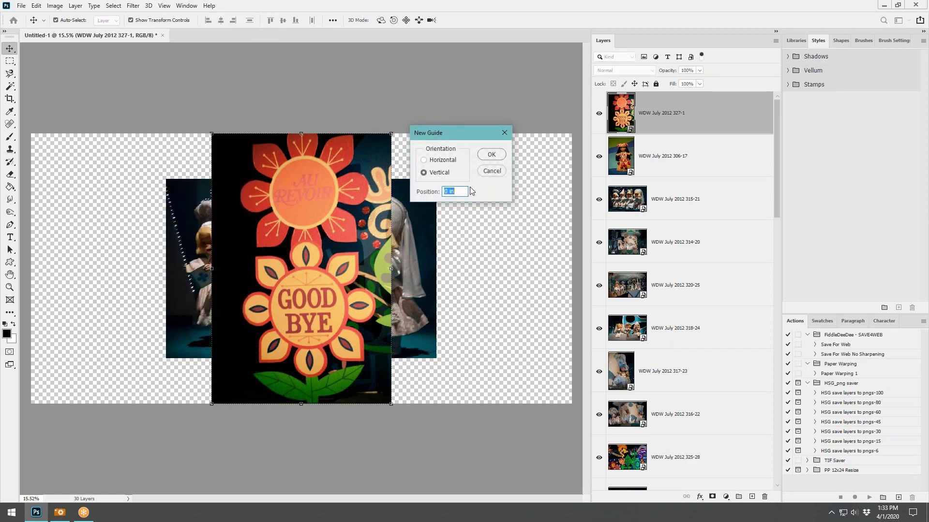
pyautogui.write('12')
pyautogui.click(491, 154)
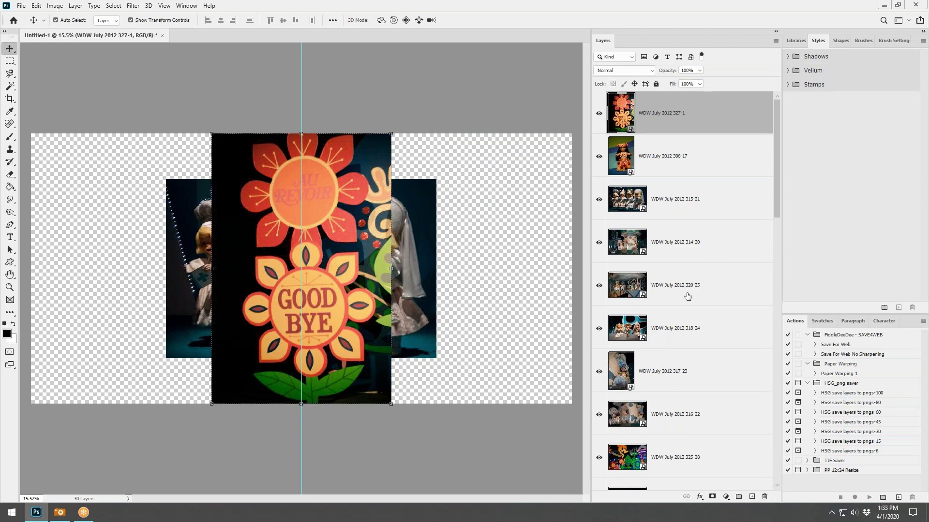
# Select all photo layers from WDW July 2012 327-1 to 274-1 and scale them down proportionally to about 5.87 inches overall
pyautogui.scroll(-15, 688, 297)
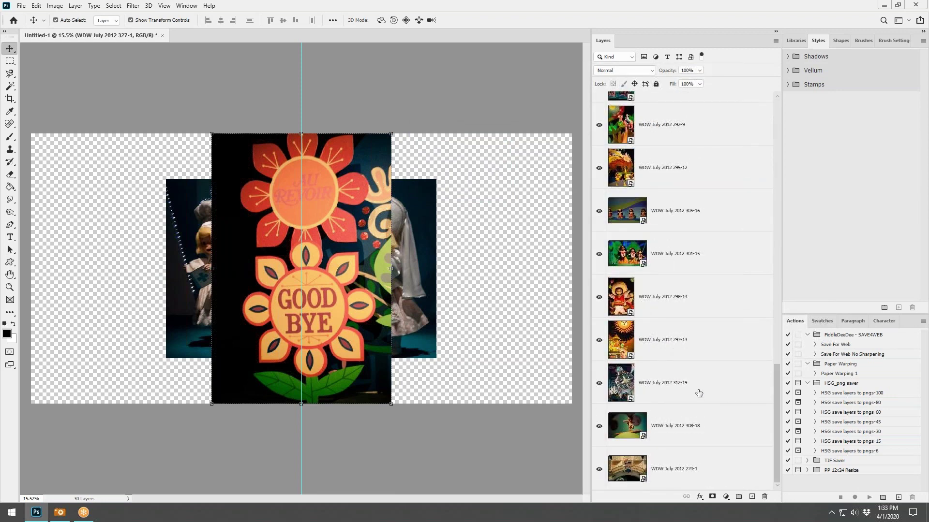
pyautogui.keyDown('shift'); pyautogui.click(699, 465); pyautogui.keyUp('shift')
pyautogui.hotkey('ctrl', 't')
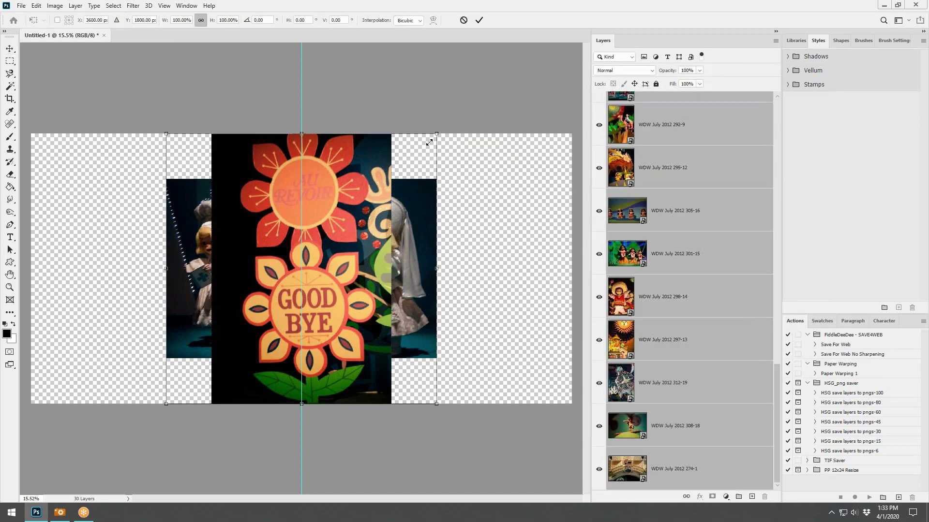
pyautogui.moveTo(429, 142); pyautogui.dragTo(299, 260)
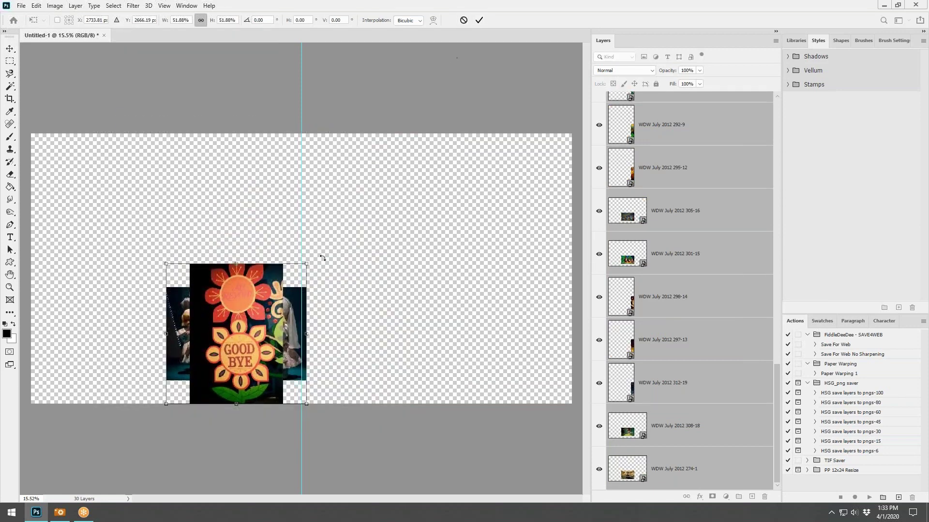
pyautogui.moveTo(306, 265); pyautogui.dragTo(298, 268)
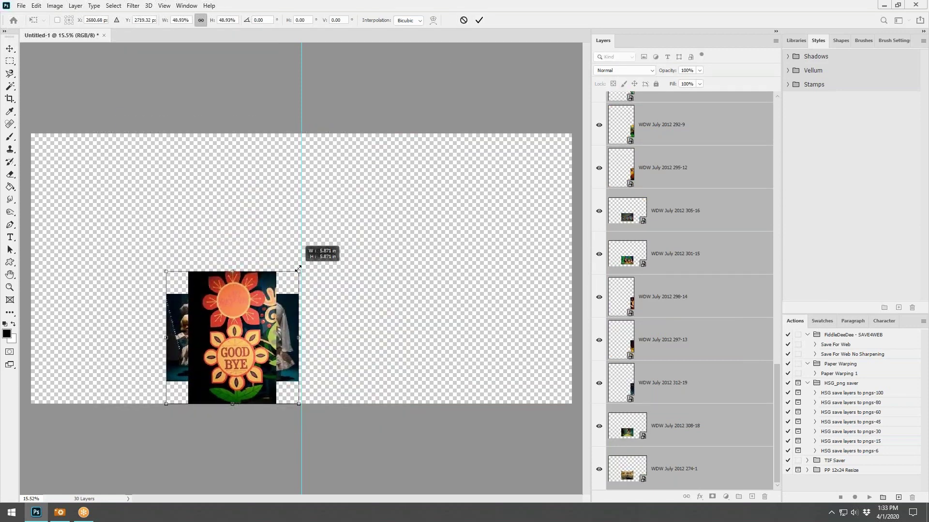
pyautogui.click(479, 20)
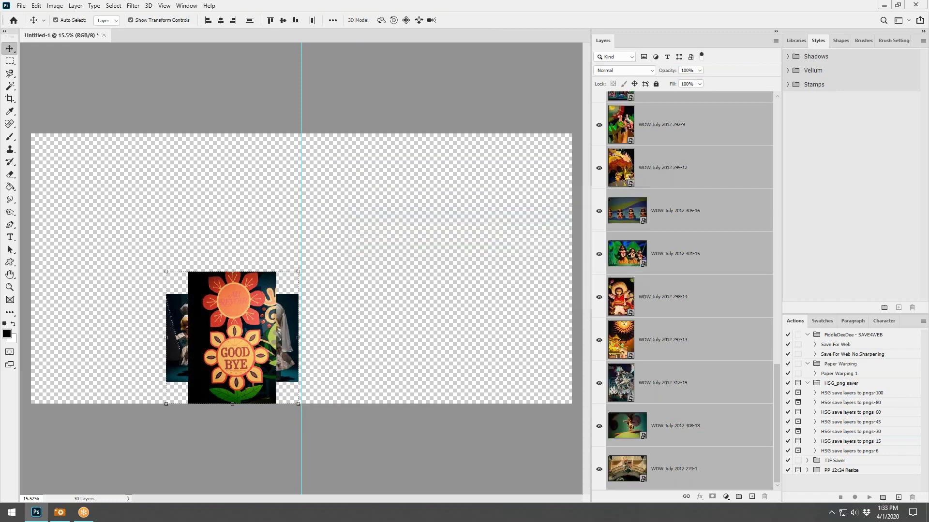
# Apply the fdd_photoedge+shadow style from the Fiddle-Dee-Dee Designs shadows to all selected photo layers
pyautogui.click(787, 56)
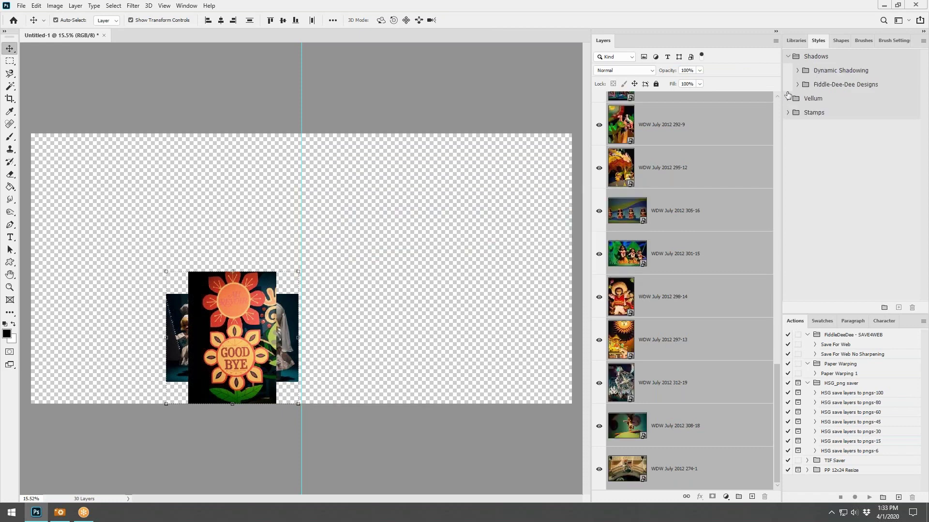
pyautogui.click(796, 85)
pyautogui.scroll(-5, 824, 174)
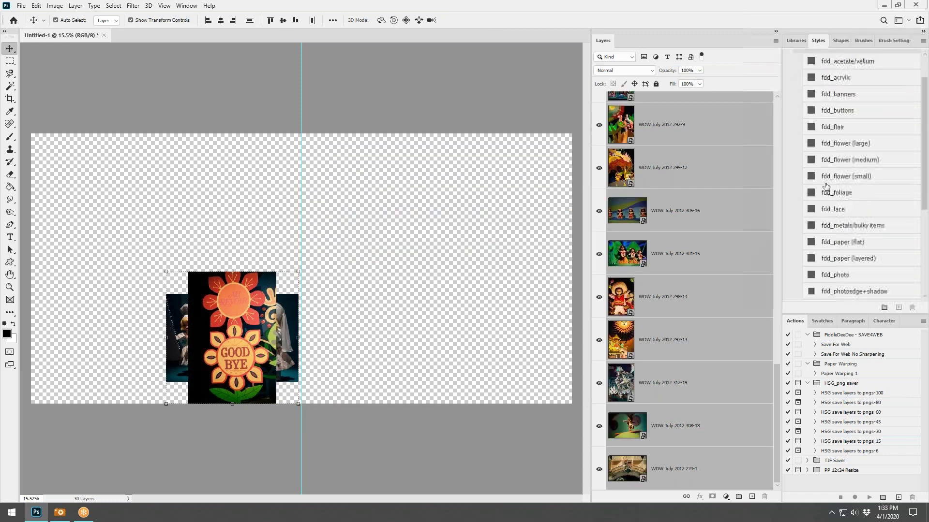
pyautogui.click(844, 247)
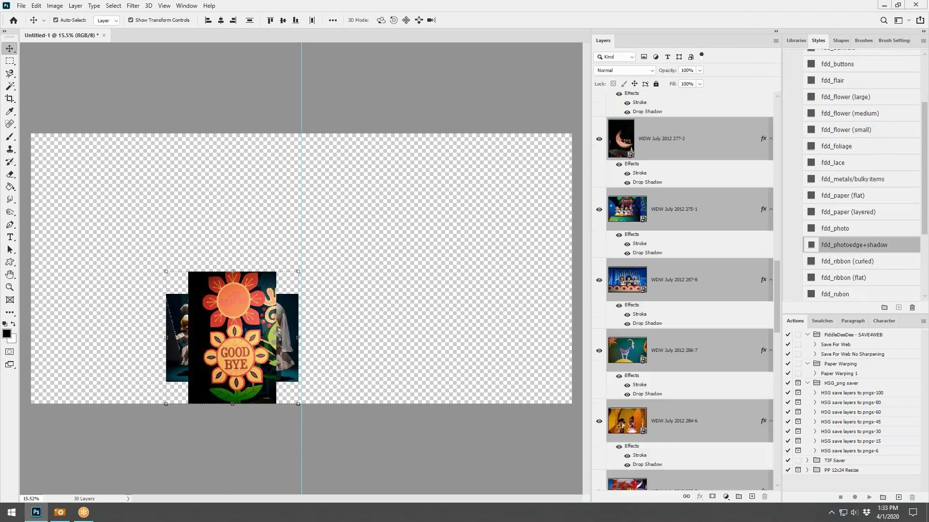
# Move the Good Bye flower photo to the canvas's lower-right corner and the hula doll photo to the upper middle
pyautogui.moveTo(236, 300); pyautogui.dragTo(523, 298)
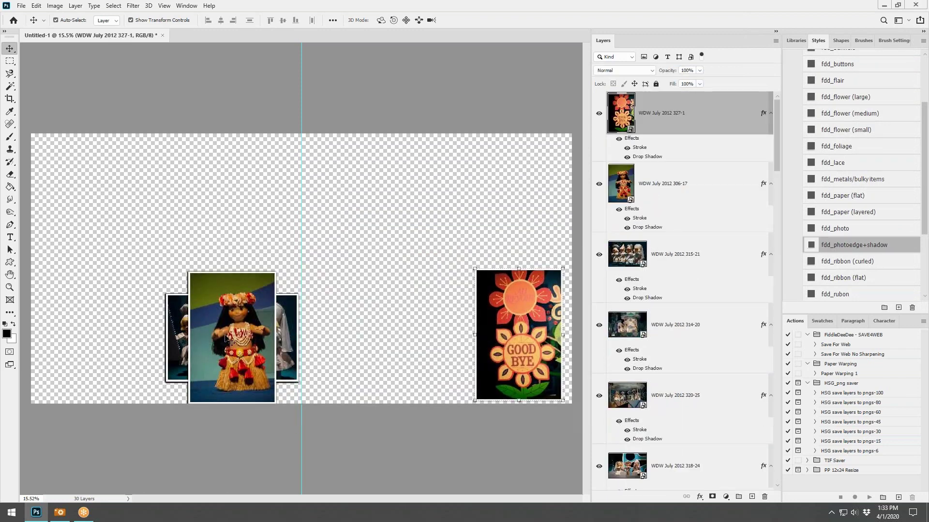
pyautogui.click(228, 338)
pyautogui.moveTo(228, 336); pyautogui.dragTo(317, 214)
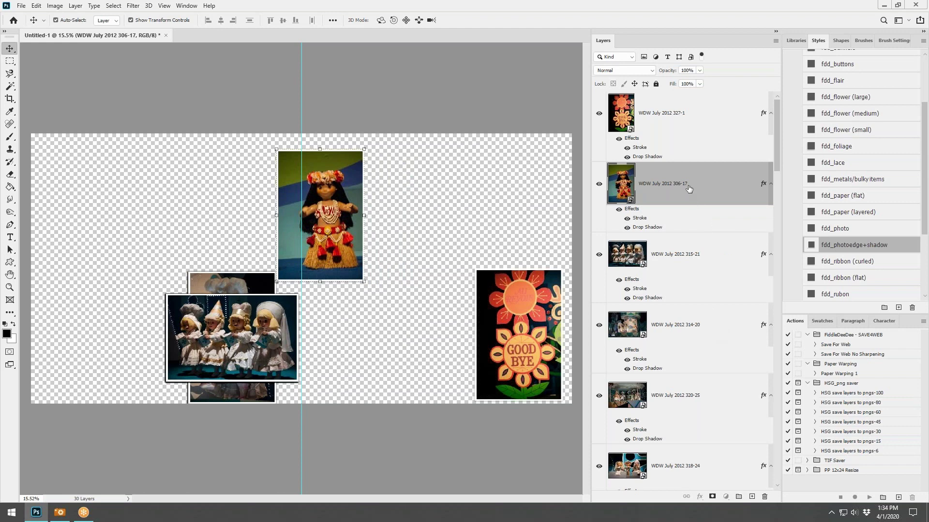
# Move the WDW July 2012 306-17 layer down the stack to just above WDW July 2012 280-4
pyautogui.moveTo(688, 184); pyautogui.dragTo(680, 273)
pyautogui.scroll(-9, 688, 357)
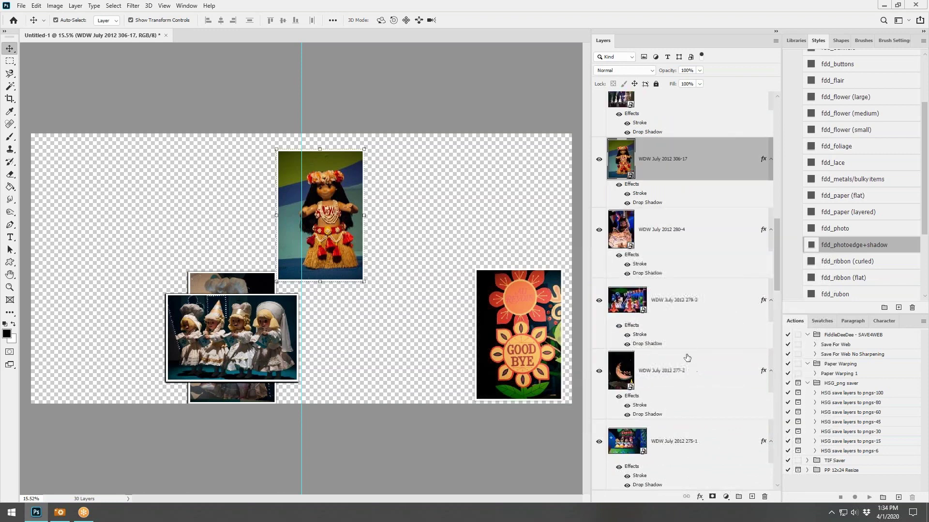
# Move the WDW July 2012 312-19 and 308-18 layers up the stack to just above WDW July 2012 305-16
pyautogui.scroll(-5, 687, 357)
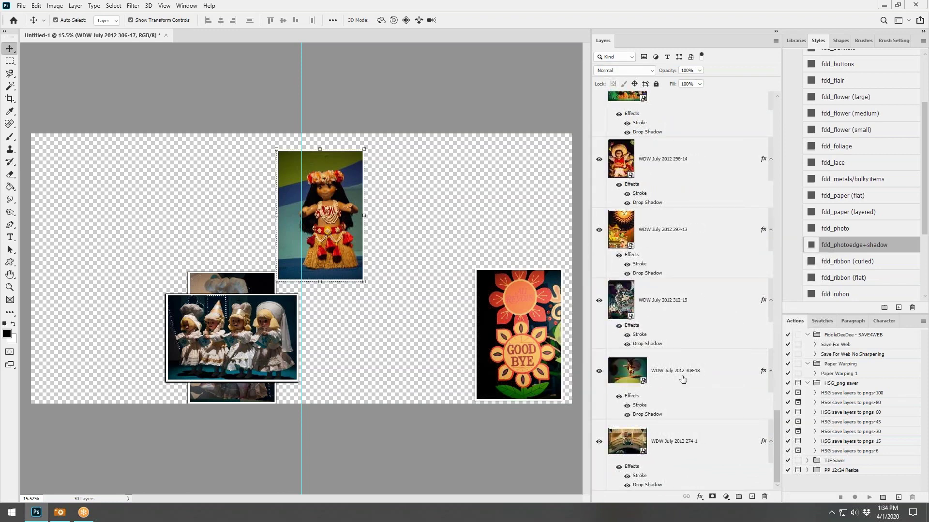
pyautogui.click(682, 380)
pyautogui.moveTo(683, 379); pyautogui.dragTo(682, 364)
pyautogui.keyDown('shift'); pyautogui.click(690, 307); pyautogui.keyUp('shift')
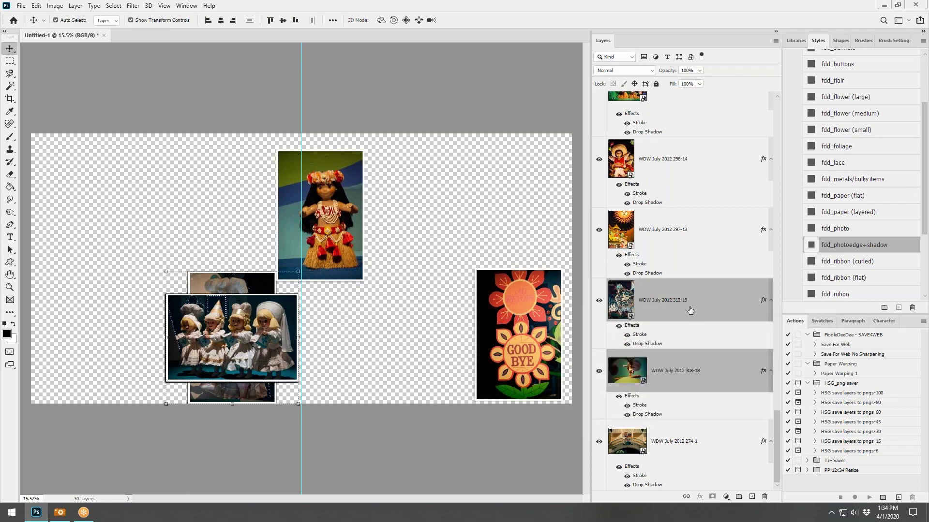
pyautogui.moveTo(691, 305); pyautogui.dragTo(665, 147)
pyautogui.scroll(1, 687, 327)
pyautogui.moveTo(684, 367); pyautogui.dragTo(671, 208)
# Move the WDW July 2012 295-12 layer down the stack to just below WDW July 2012 297-13
pyautogui.click(701, 166)
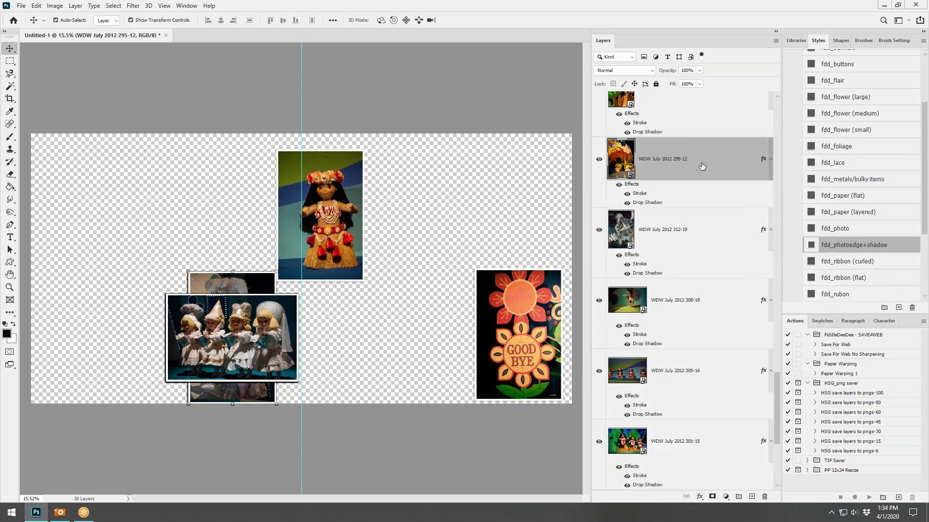
pyautogui.moveTo(701, 166); pyautogui.dragTo(695, 387)
pyautogui.scroll(5, 705, 376)
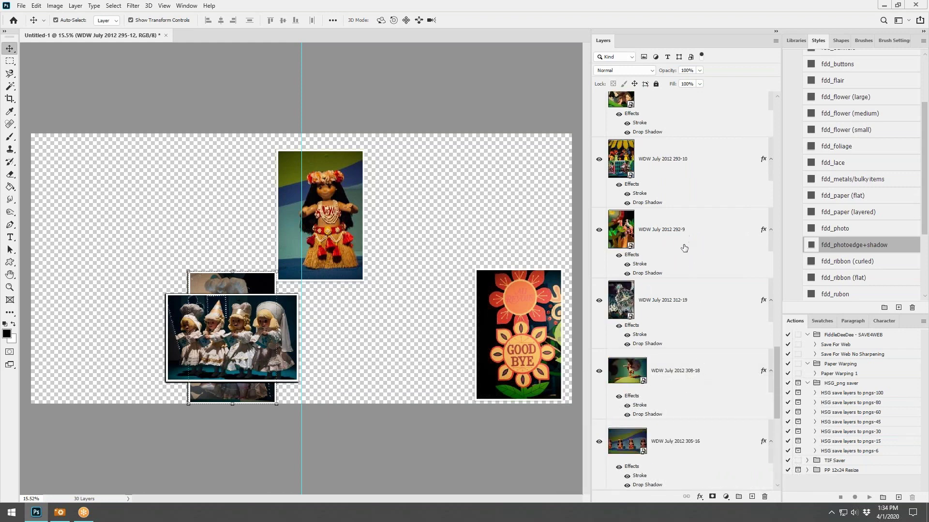
# Move the WDW July 2012 293-10 and 292-9 layers down the stack, between WDW July 2012 295-12 and 274-1
pyautogui.click(698, 237)
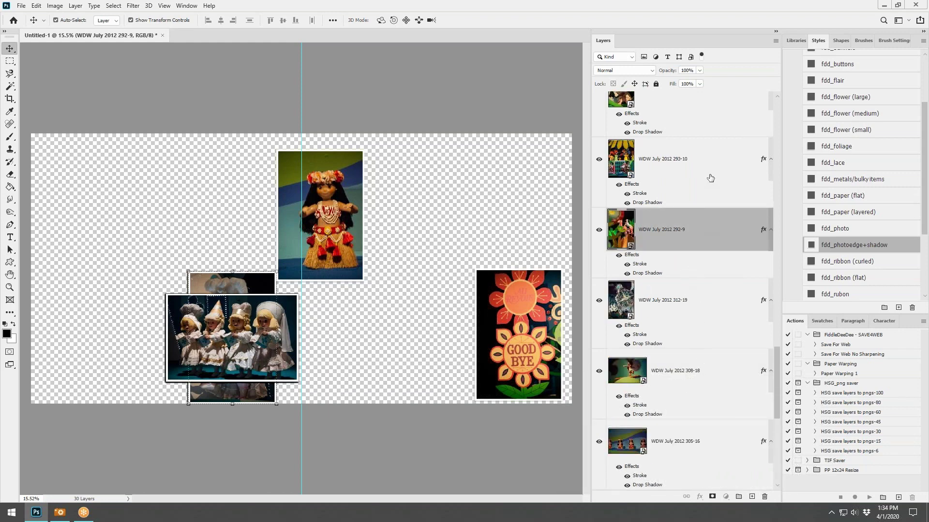
pyautogui.keyDown('shift'); pyautogui.click(710, 178); pyautogui.keyUp('shift')
pyautogui.moveTo(704, 241); pyautogui.dragTo(677, 469)
pyautogui.scroll(-2, 681, 435)
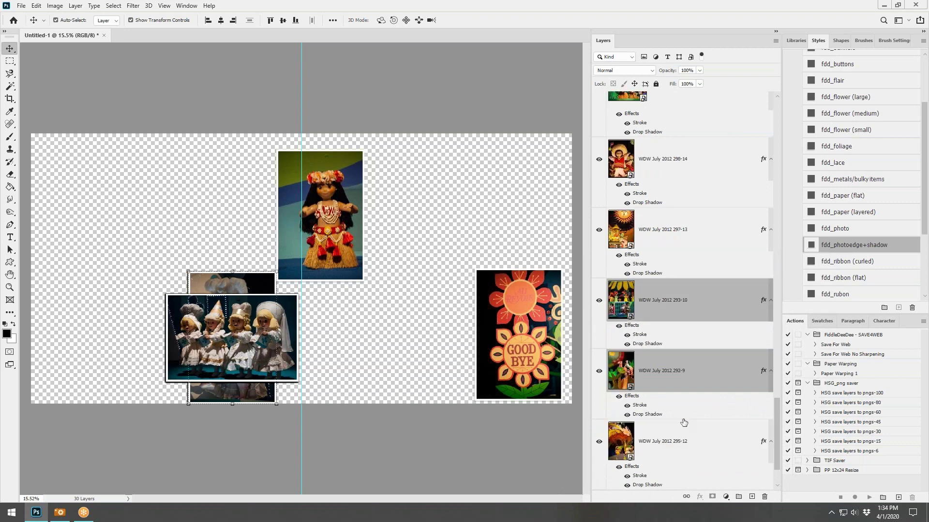
pyautogui.scroll(8, 711, 309)
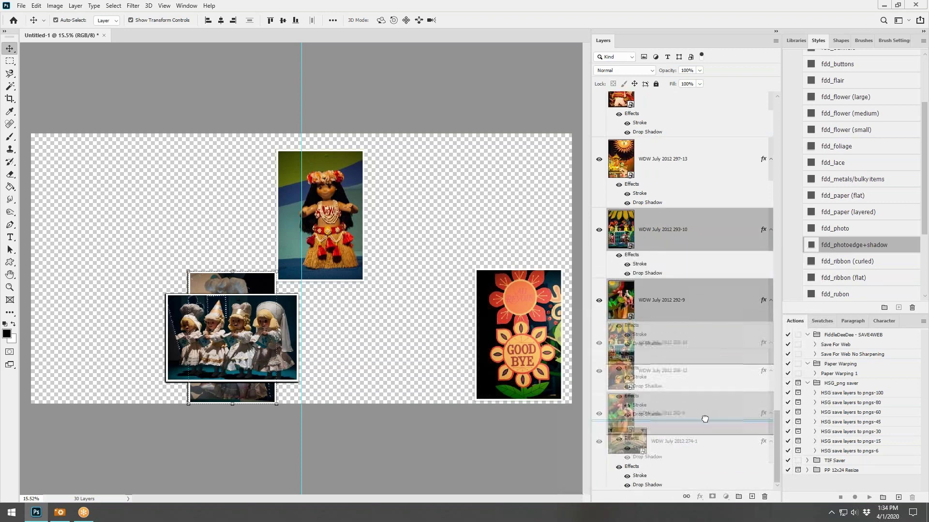
# Review the order of the photo layers throughout the stack and locate the hula doll photo's layer
pyautogui.scroll(5, 719, 318)
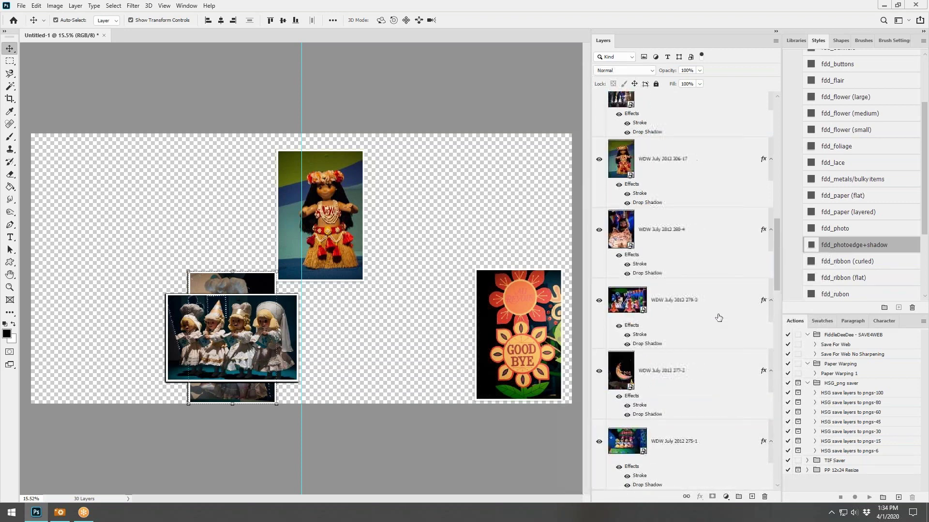
pyautogui.scroll(-2, 698, 438)
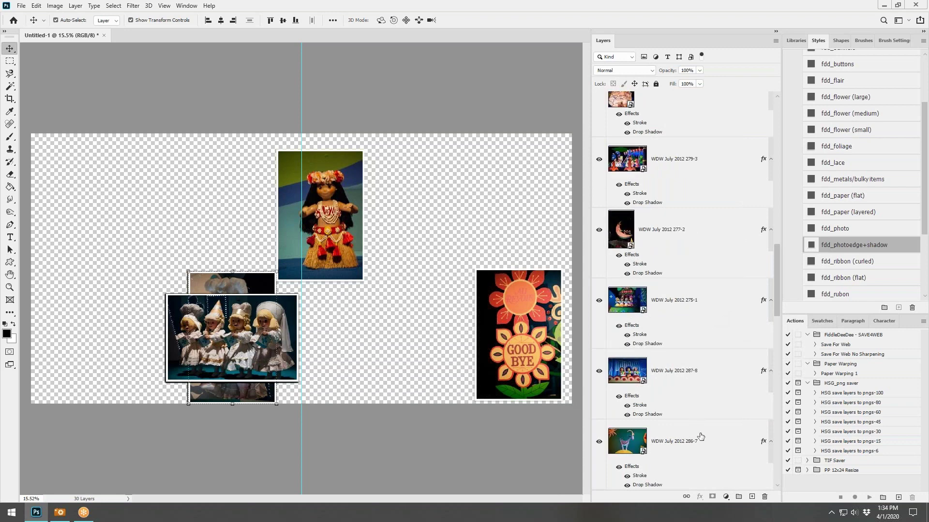
pyautogui.scroll(-1, 700, 437)
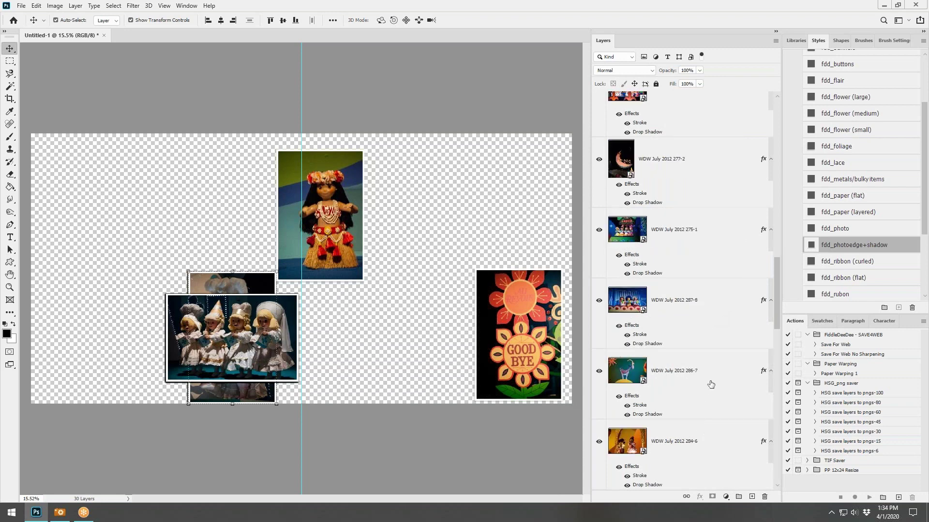
pyautogui.scroll(10, 710, 380)
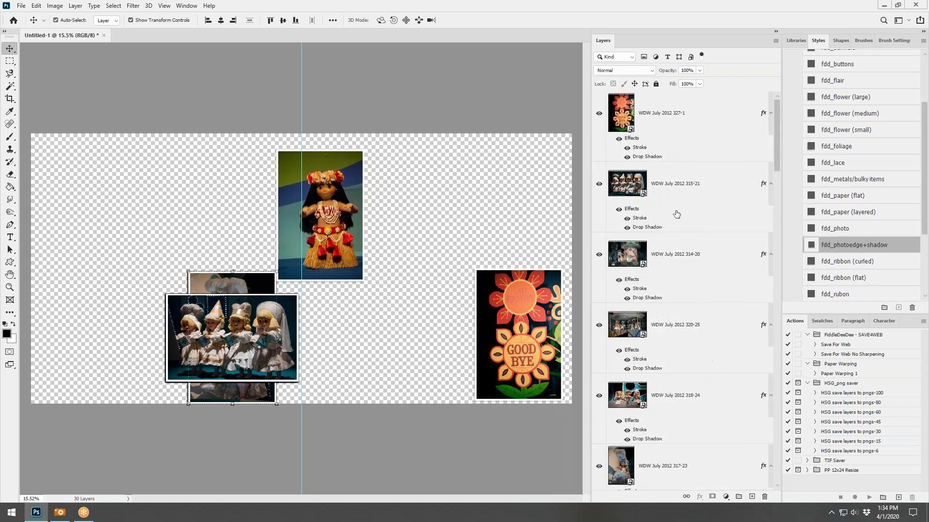
pyautogui.click(675, 208)
pyautogui.click(688, 277)
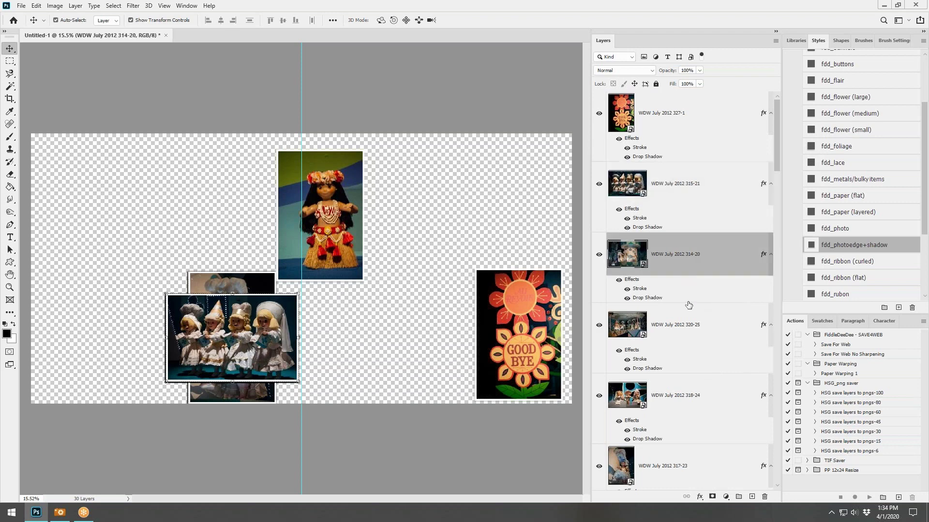
pyautogui.click(690, 341)
pyautogui.click(338, 221)
pyautogui.scroll(-6, 692, 378)
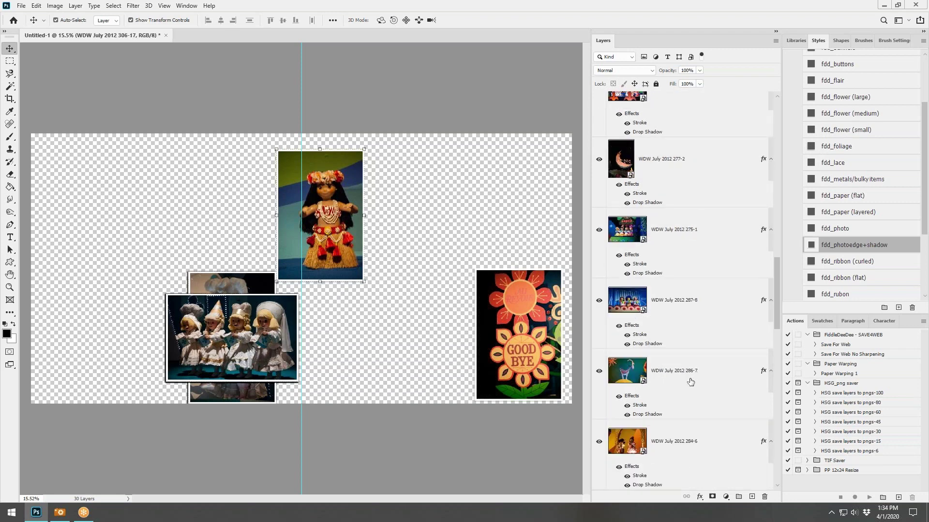
pyautogui.scroll(-4, 691, 382)
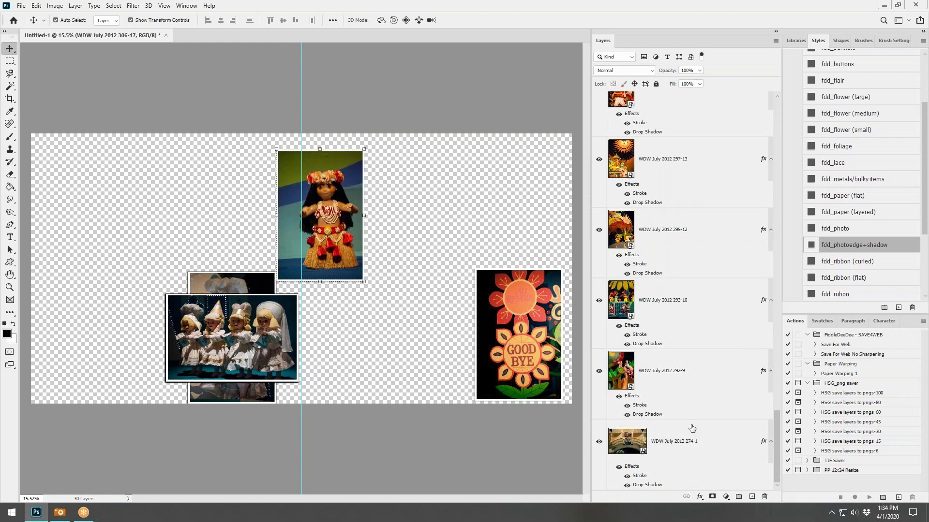
# Step through the photo layers from WDW July 2012 274-1 up to 312-19 to check their sequence
pyautogui.click(693, 430)
pyautogui.click(692, 372)
pyautogui.click(695, 301)
pyautogui.click(700, 225)
pyautogui.click(699, 165)
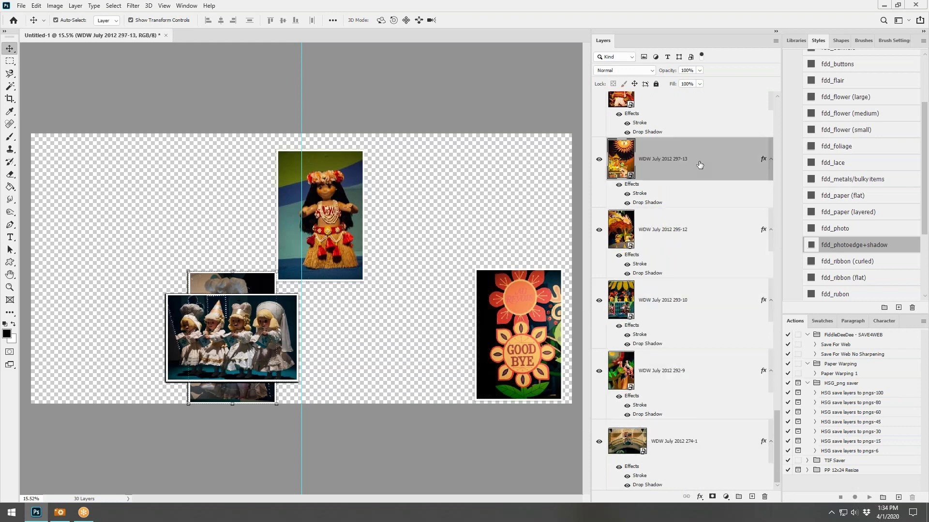
pyautogui.scroll(1, 700, 165)
pyautogui.click(699, 165)
pyautogui.scroll(2, 699, 165)
pyautogui.click(705, 243)
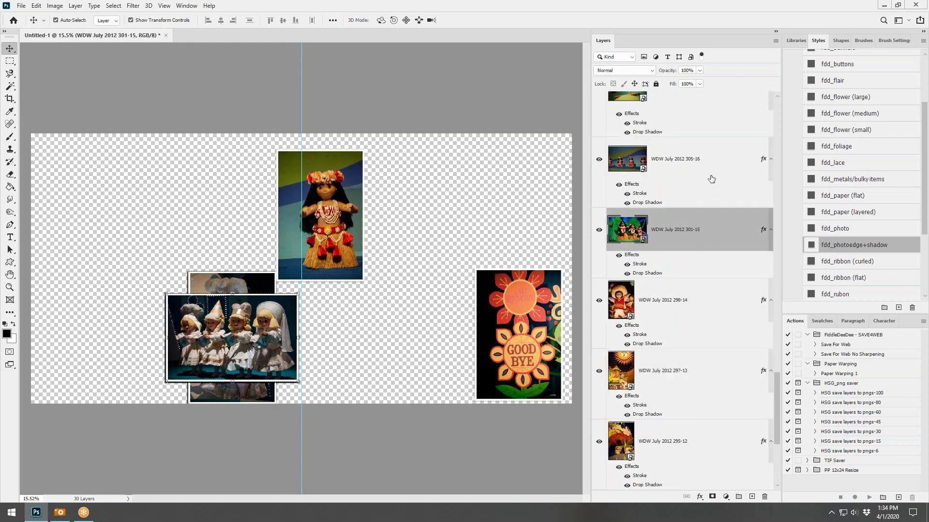
pyautogui.click(711, 177)
pyautogui.scroll(2, 711, 177)
pyautogui.click(712, 229)
pyautogui.click(705, 189)
pyautogui.scroll(2, 705, 189)
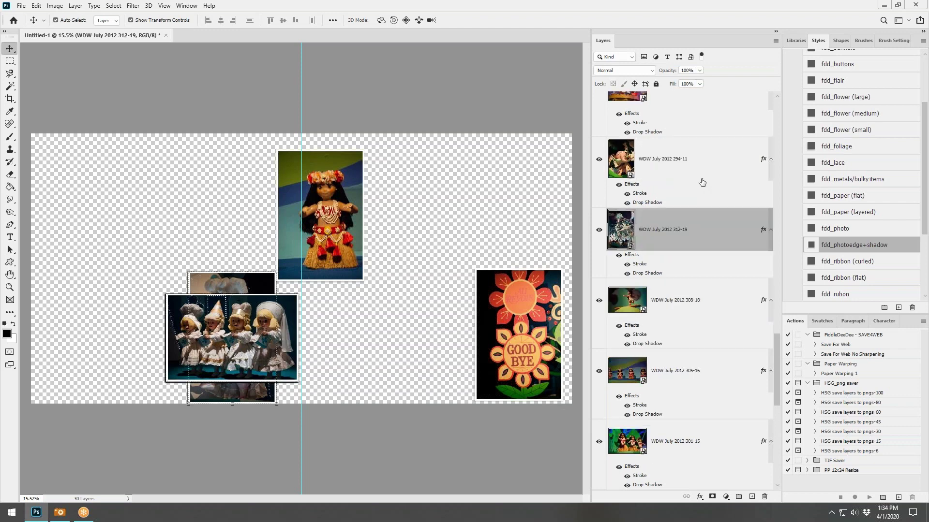
# Select the photo layers from WDW July 2012 294-11 up through 280-4 and move them to the bottom of the stack, below 274-1
pyautogui.click(701, 242)
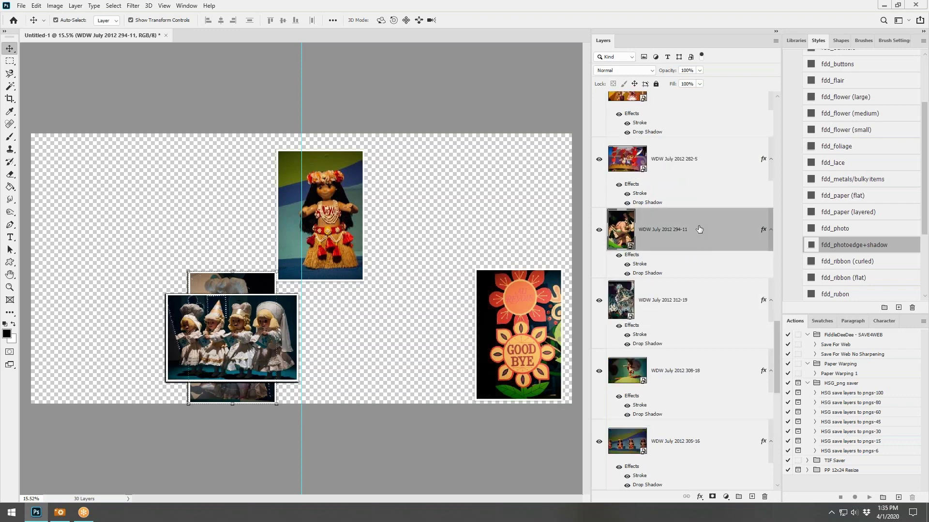
pyautogui.keyDown('shift'); pyautogui.click(706, 183); pyautogui.keyUp('shift')
pyautogui.scroll(2, 711, 203)
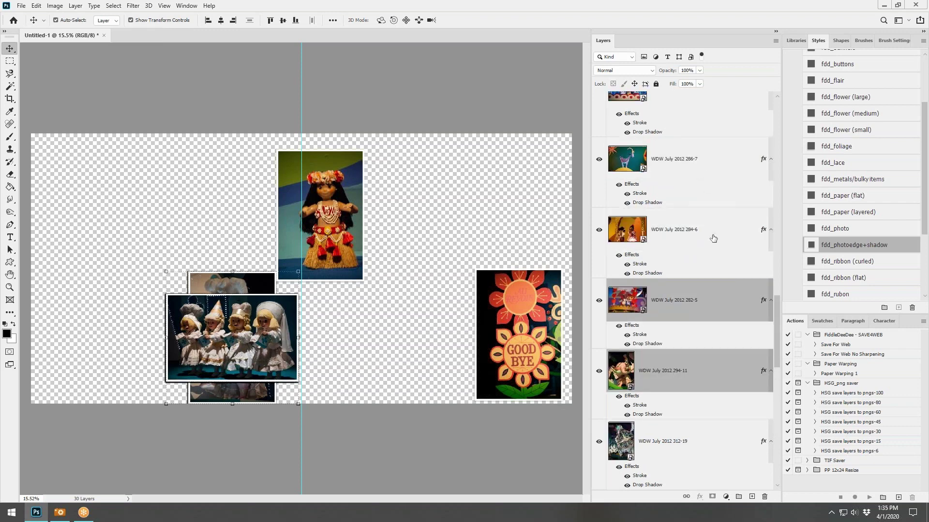
pyautogui.keyDown('shift'); pyautogui.click(713, 238); pyautogui.keyUp('shift')
pyautogui.keyDown('shift'); pyautogui.click(709, 174); pyautogui.keyUp('shift')
pyautogui.scroll(2, 712, 176)
pyautogui.keyDown('shift'); pyautogui.click(719, 227); pyautogui.keyUp('shift')
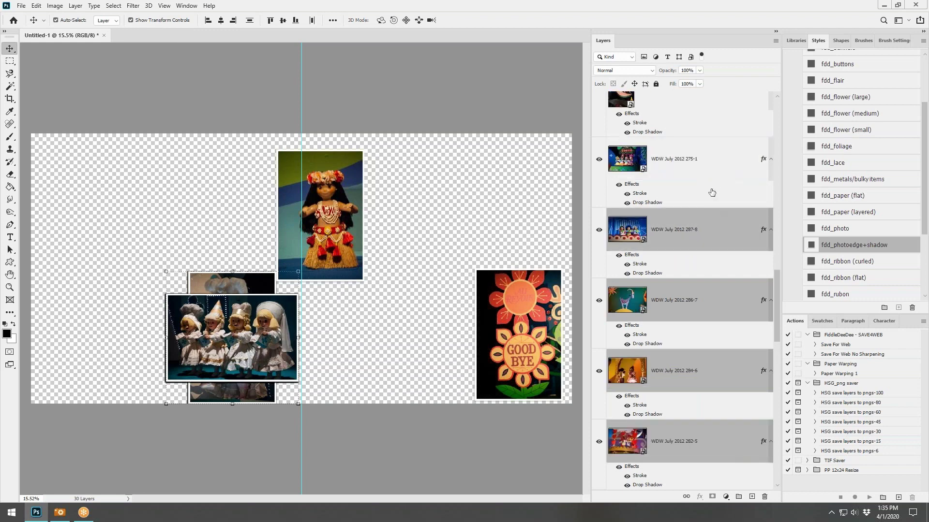
pyautogui.keyDown('shift'); pyautogui.click(714, 176); pyautogui.keyUp('shift')
pyautogui.scroll(2, 714, 176)
pyautogui.keyDown('shift'); pyautogui.click(701, 237); pyautogui.keyUp('shift')
pyautogui.keyDown('shift'); pyautogui.click(715, 172); pyautogui.keyUp('shift')
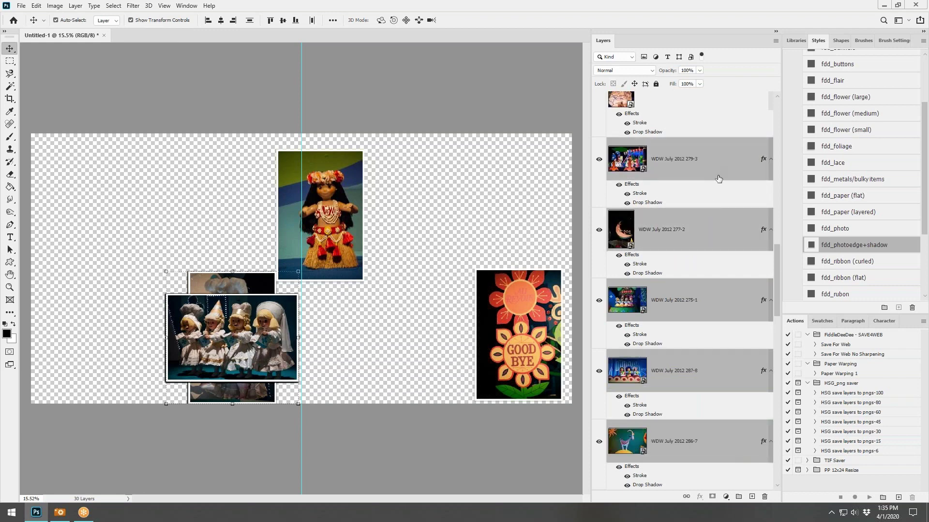
pyautogui.scroll(2, 712, 227)
pyautogui.keyDown('shift'); pyautogui.click(707, 237); pyautogui.keyUp('shift')
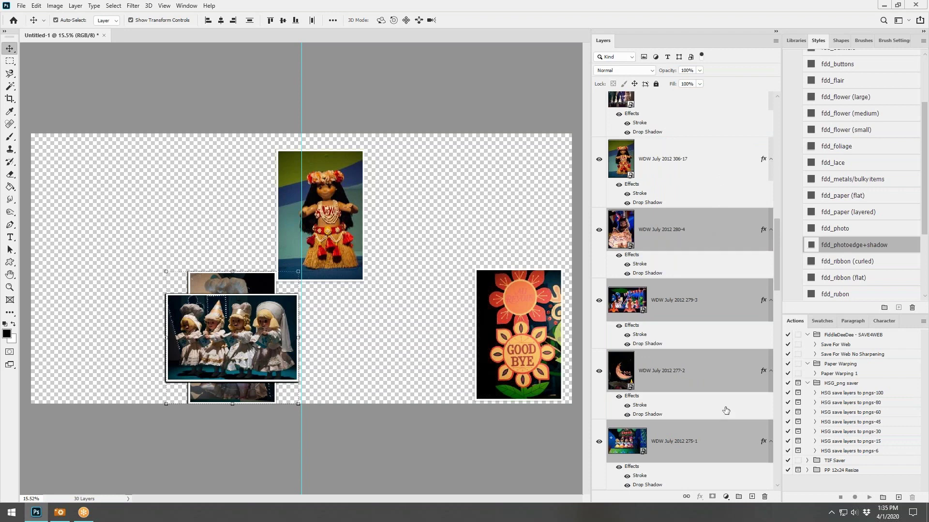
pyautogui.scroll(-6, 721, 377)
pyautogui.scroll(-5, 683, 377)
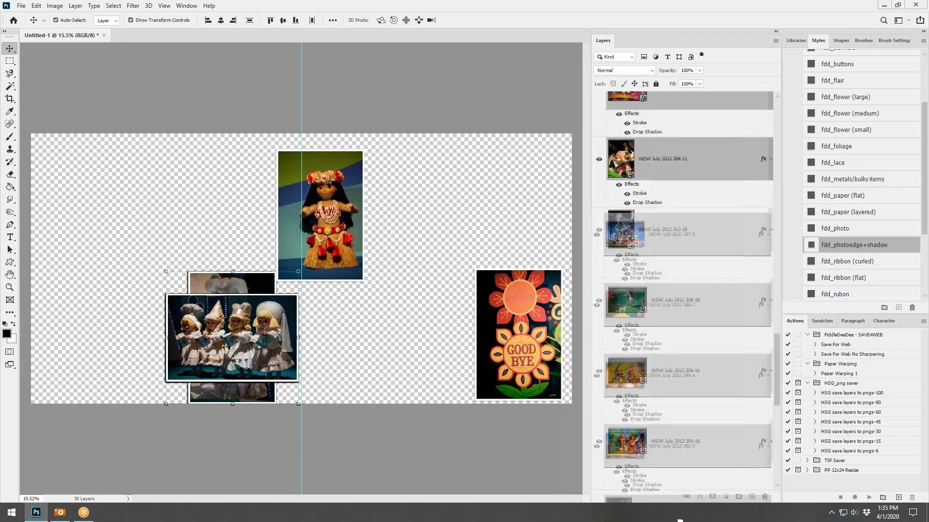
pyautogui.scroll(-3, 683, 481)
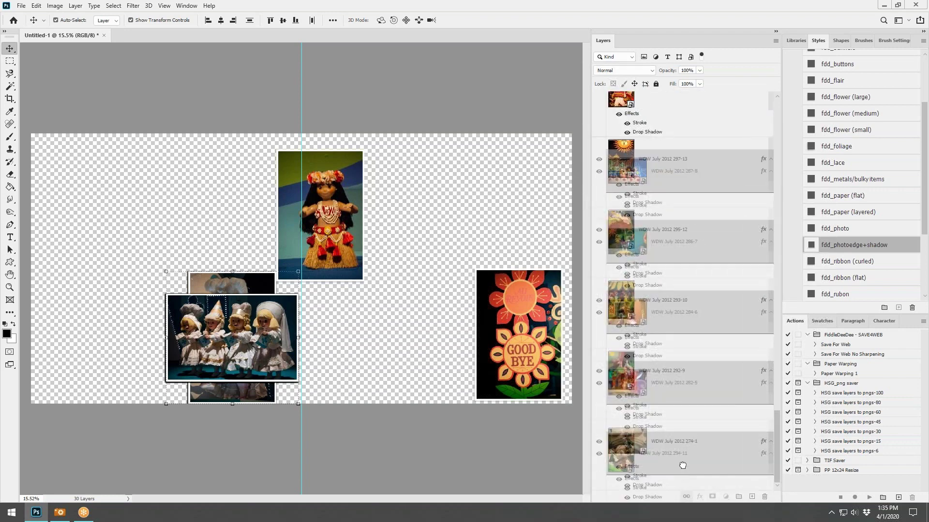
pyautogui.scroll(3, 686, 454)
pyautogui.scroll(-3, 683, 397)
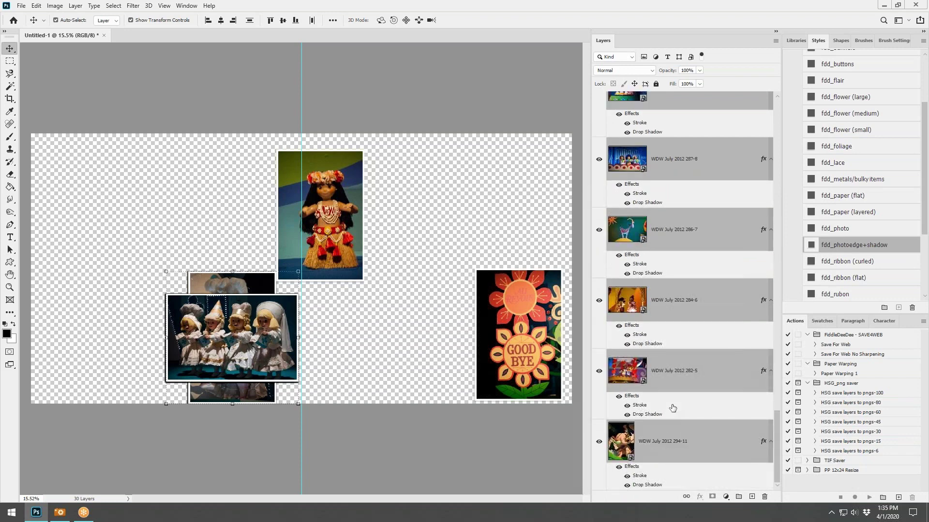
# Move the WDW July 2012 280-4 and 279-3 layers up the stack to between 292-9 and 274-1
pyautogui.scroll(5, 676, 395)
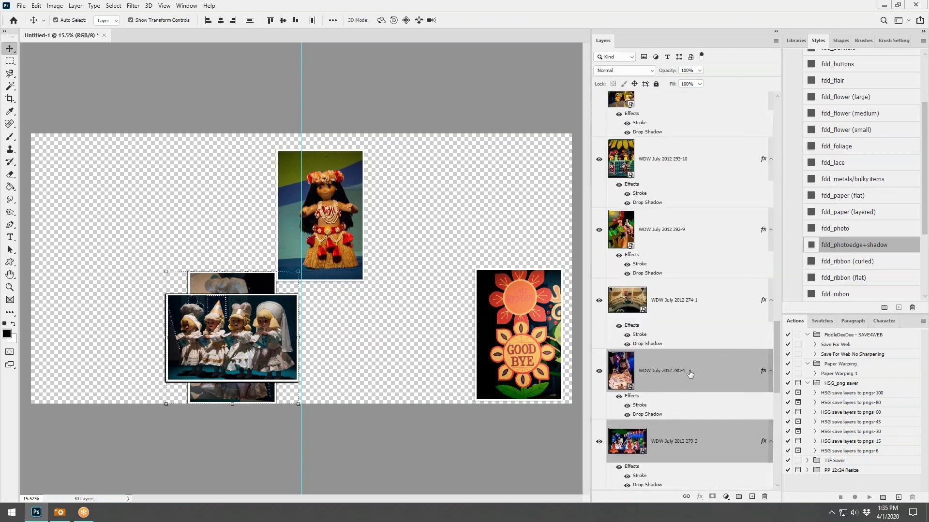
pyautogui.moveTo(689, 374); pyautogui.dragTo(678, 290)
pyautogui.click(685, 445)
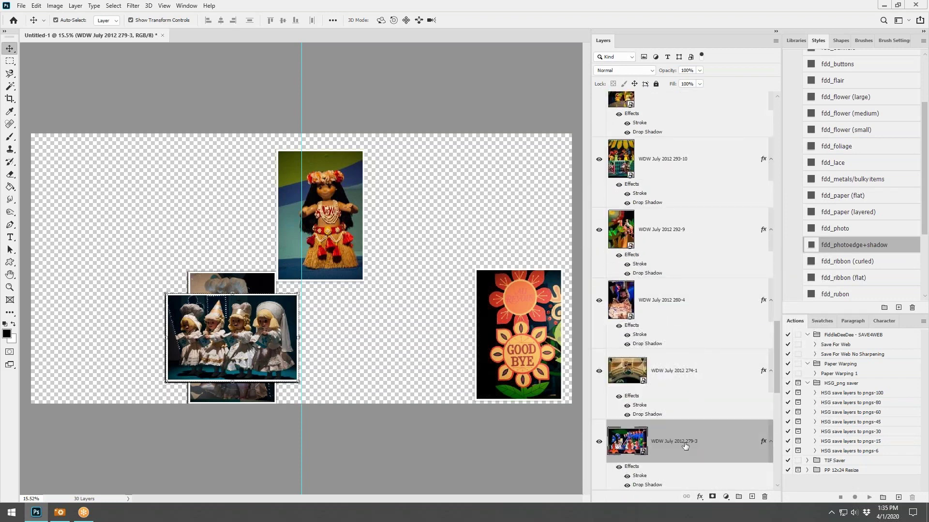
pyautogui.moveTo(683, 452); pyautogui.dragTo(682, 372)
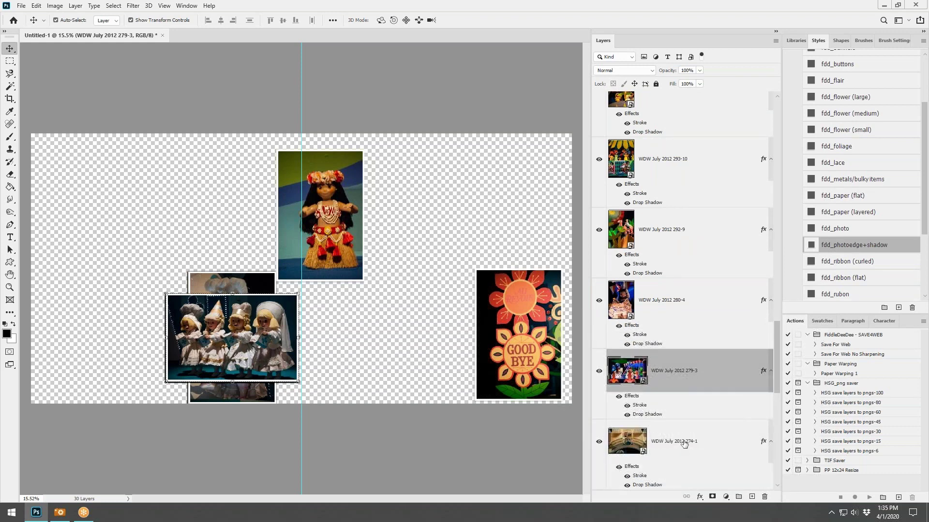
# Move the WDW July 2012 277-2 and 275-1 layers up the stack to between 279-3 and 274-1
pyautogui.click(689, 434)
pyautogui.scroll(-2, 688, 435)
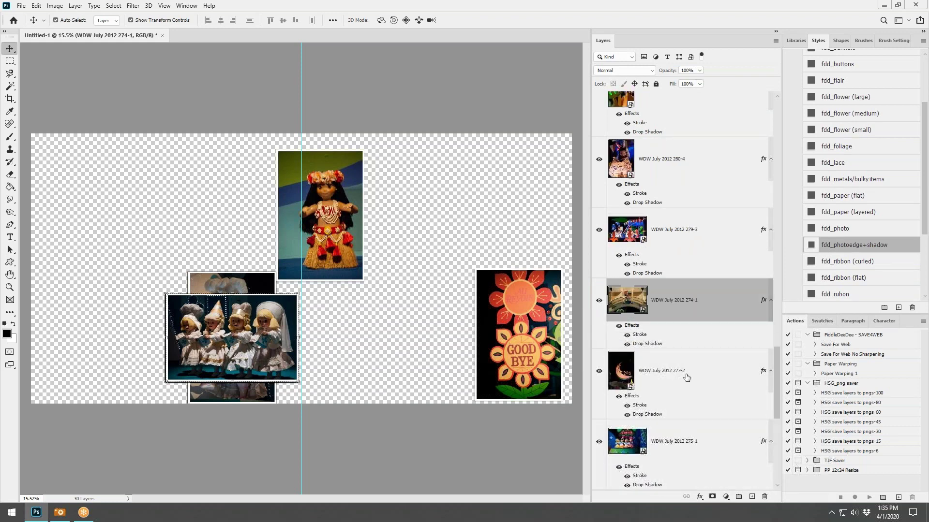
pyautogui.moveTo(686, 377); pyautogui.dragTo(700, 291)
pyautogui.click(699, 452)
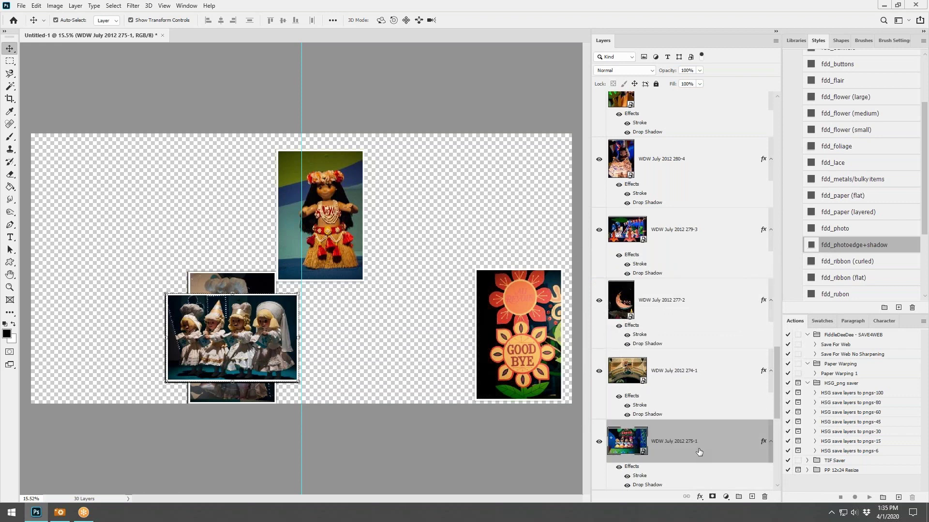
pyautogui.moveTo(708, 448); pyautogui.dragTo(703, 367)
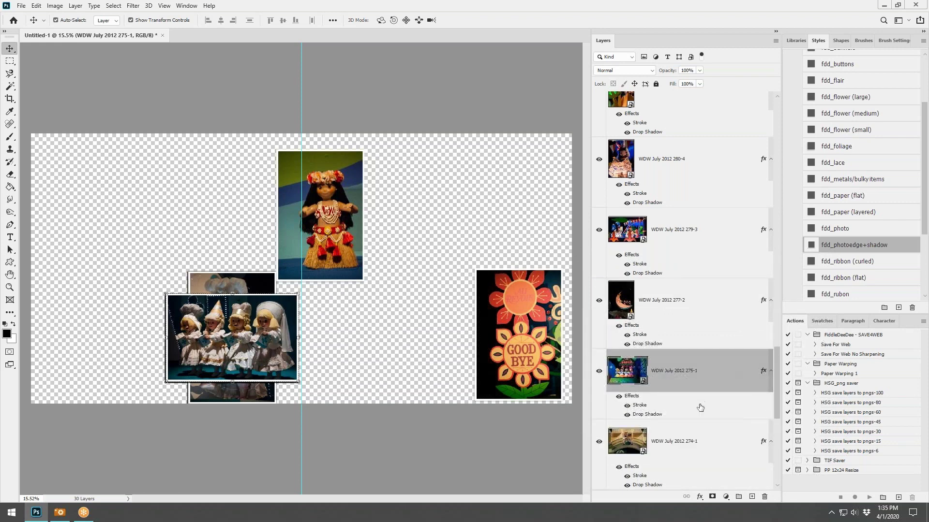
pyautogui.click(701, 383)
# Move layer WDW July 2012 287-8 up to just above 280-4, and 294-11 up to between 295-12 and 293-10
pyautogui.click(699, 445)
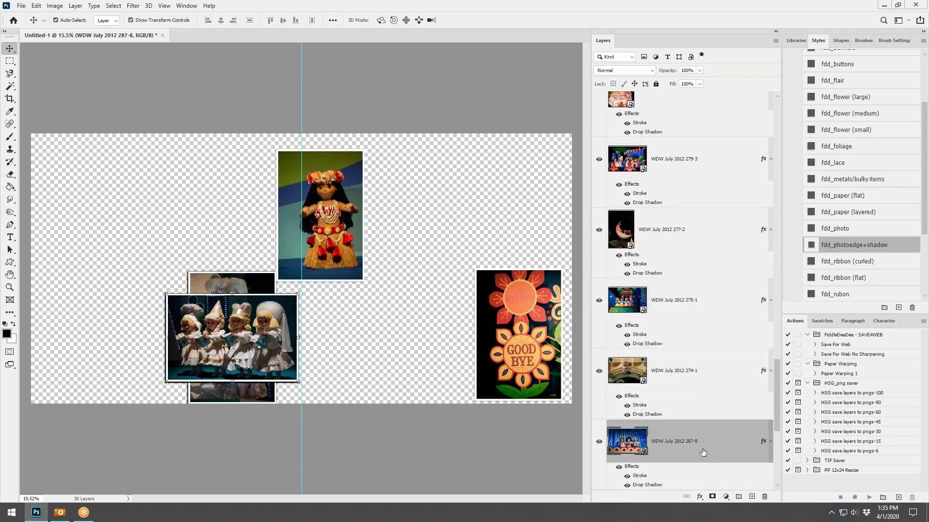
pyautogui.moveTo(702, 441); pyautogui.dragTo(697, 150)
pyautogui.scroll(2, 708, 206)
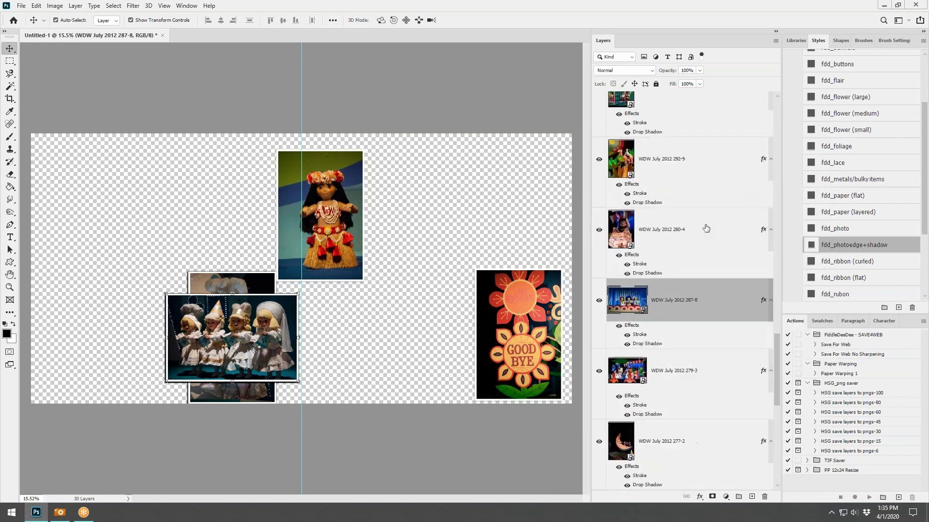
pyautogui.moveTo(703, 296); pyautogui.dragTo(704, 212)
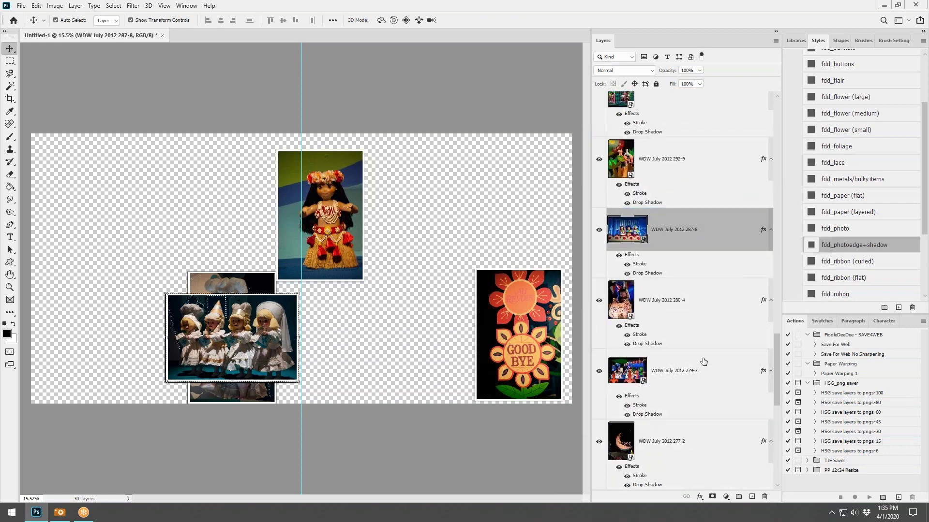
pyautogui.scroll(-5, 704, 362)
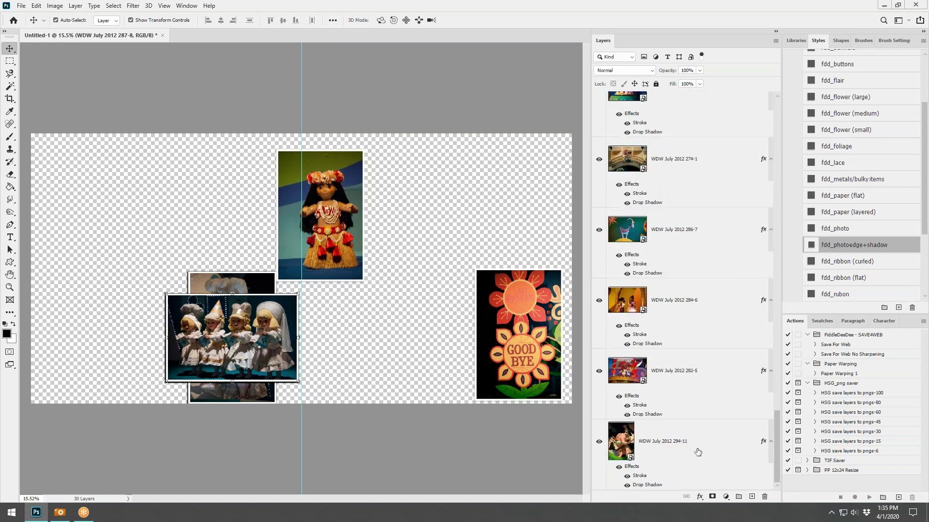
pyautogui.moveTo(701, 445); pyautogui.dragTo(695, 155)
# Move the WDW July 2012 286-7, 284-6 and 282-5 layers together up the stack to between 287-8 and 280-4
pyautogui.scroll(-10, 695, 311)
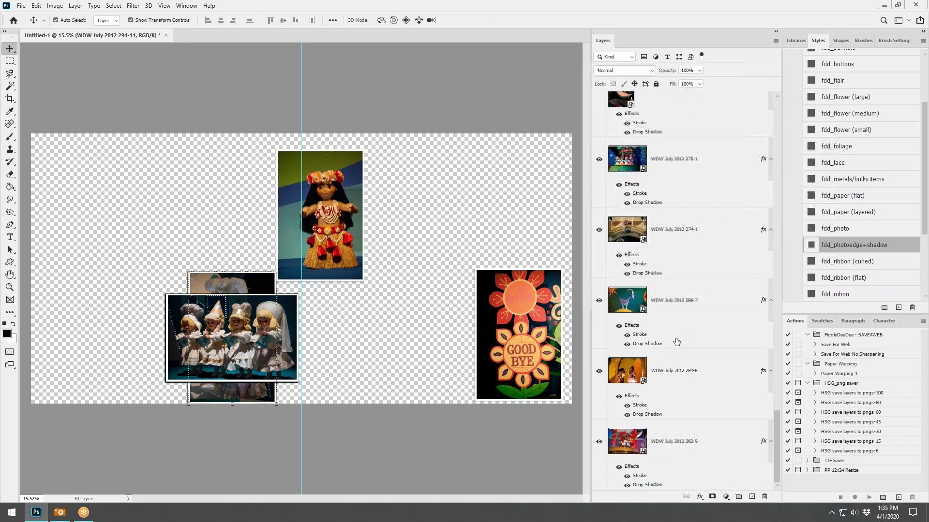
pyautogui.click(696, 455)
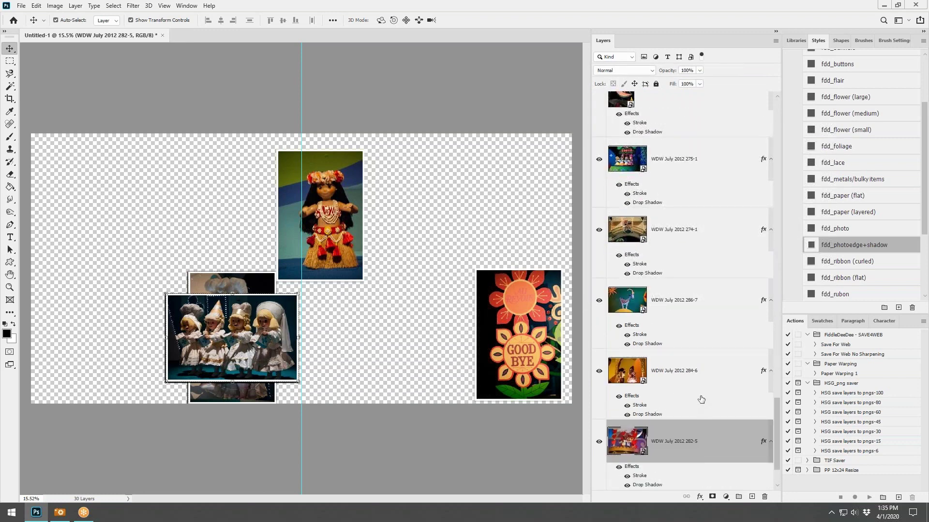
pyautogui.keyDown('shift'); pyautogui.click(712, 316); pyautogui.keyUp('shift')
pyautogui.moveTo(705, 310); pyautogui.dragTo(718, 203)
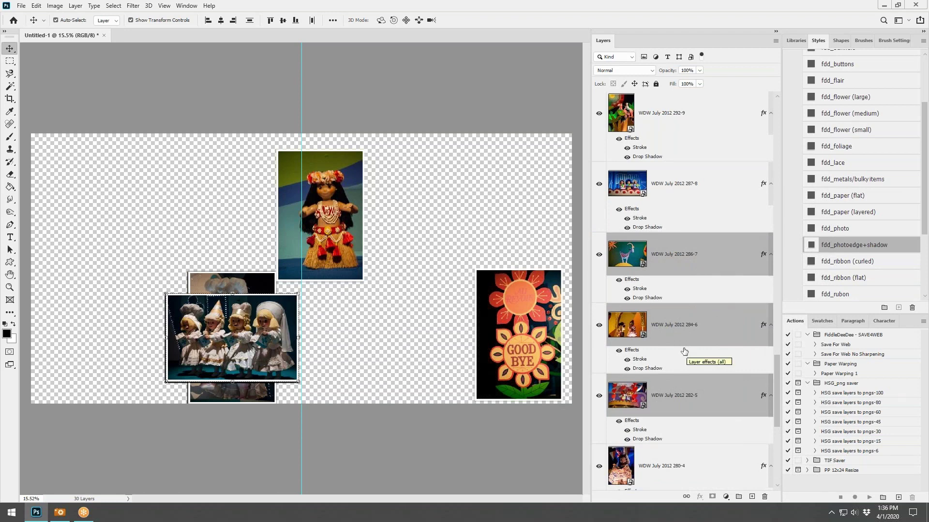
pyautogui.scroll(-1, 684, 352)
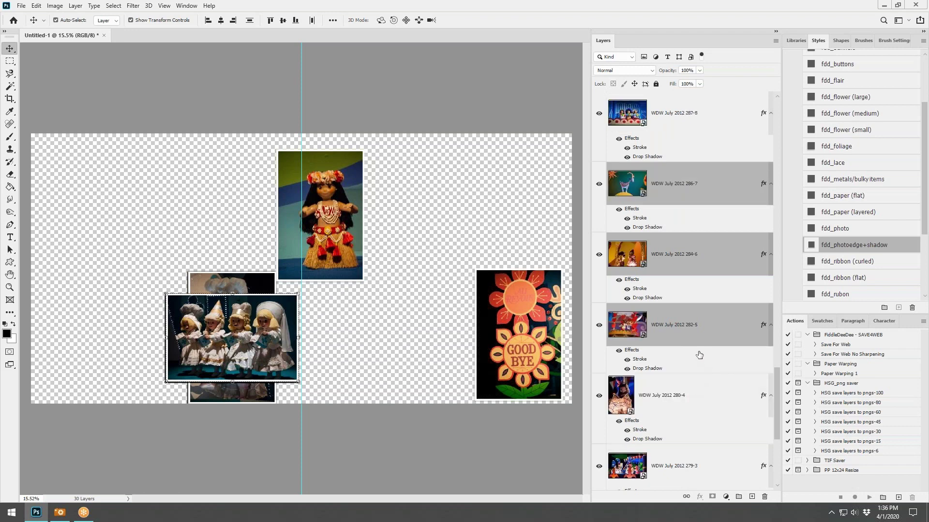
# Move the hula doll layer, WDW July 2012 306-17, down the stack to between 308-18 and 305-16
pyautogui.scroll(8, 701, 313)
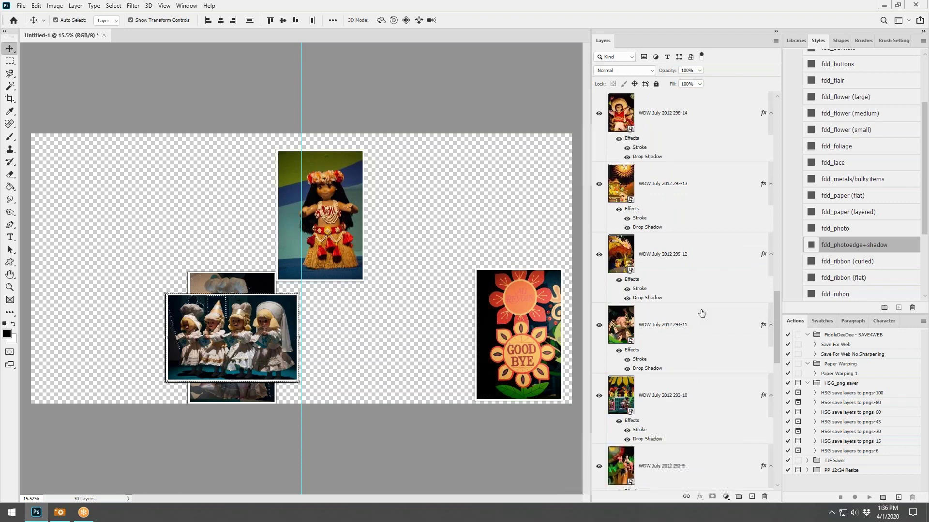
pyautogui.scroll(1, 702, 313)
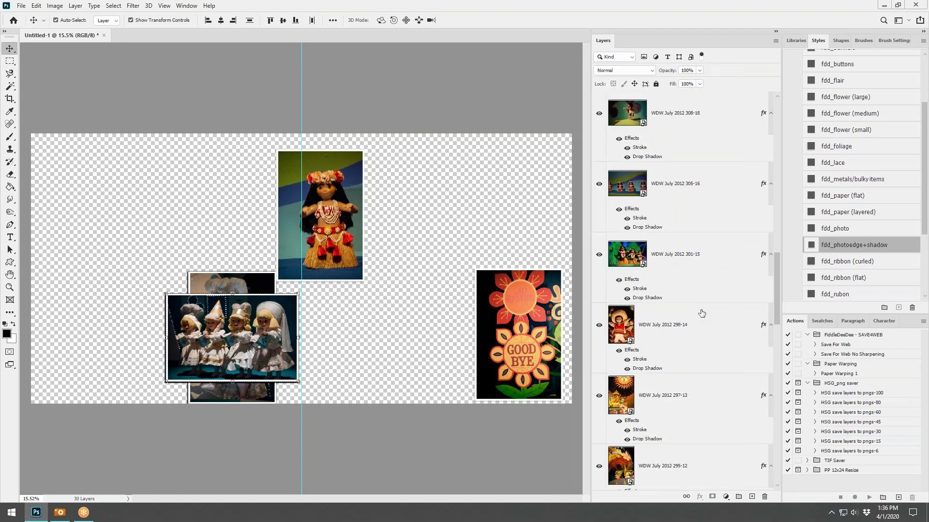
pyautogui.scroll(3, 701, 313)
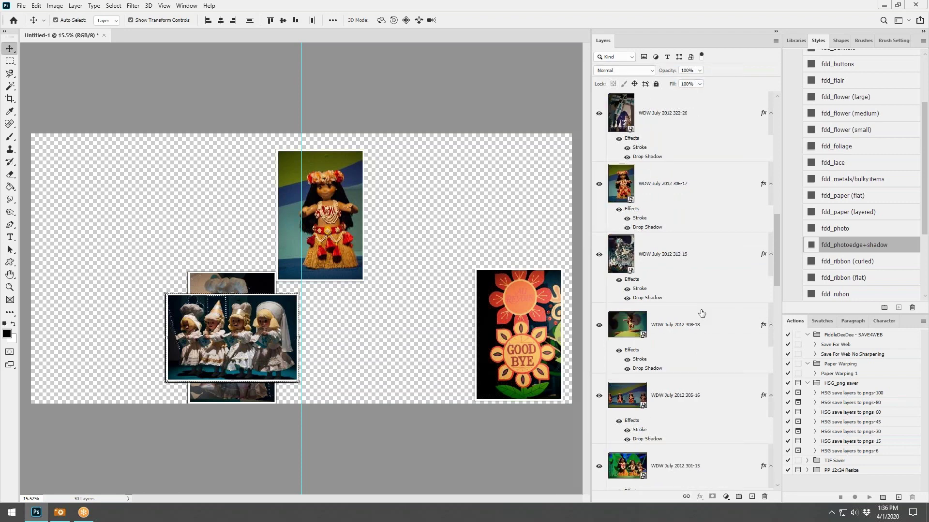
pyautogui.click(704, 260)
pyautogui.click(705, 187)
pyautogui.moveTo(705, 190); pyautogui.dragTo(705, 361)
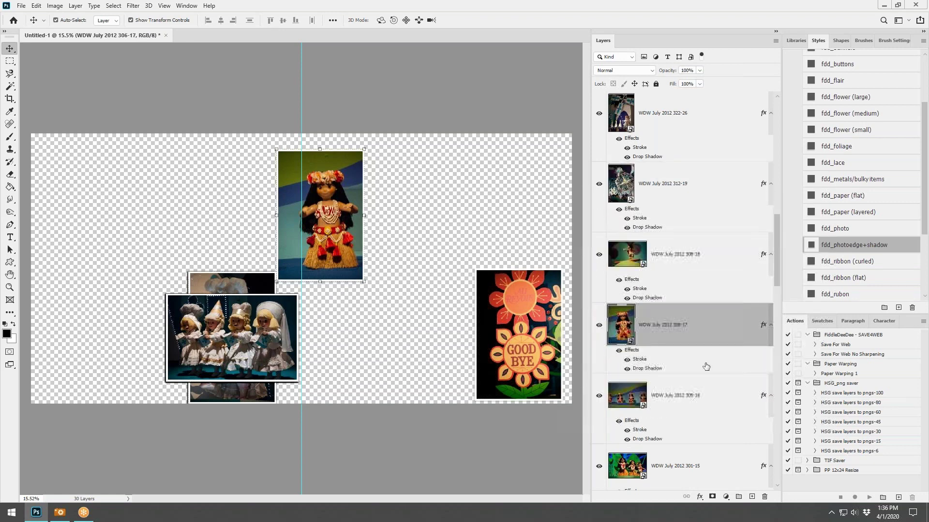
# Move the WDW July 2012 317-23 layer down the stack to just below 322-26
pyautogui.click(703, 120)
pyautogui.scroll(2, 705, 170)
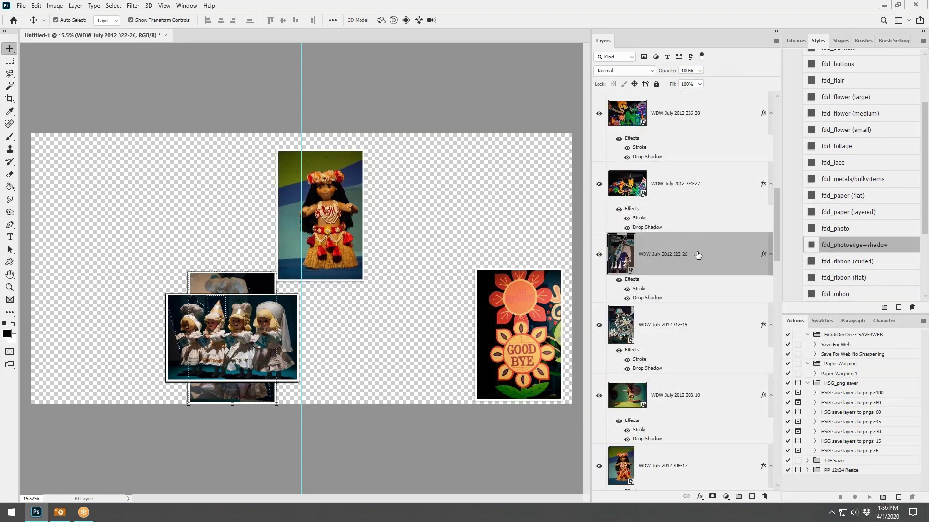
pyautogui.scroll(-5, 697, 255)
pyautogui.scroll(6, 699, 256)
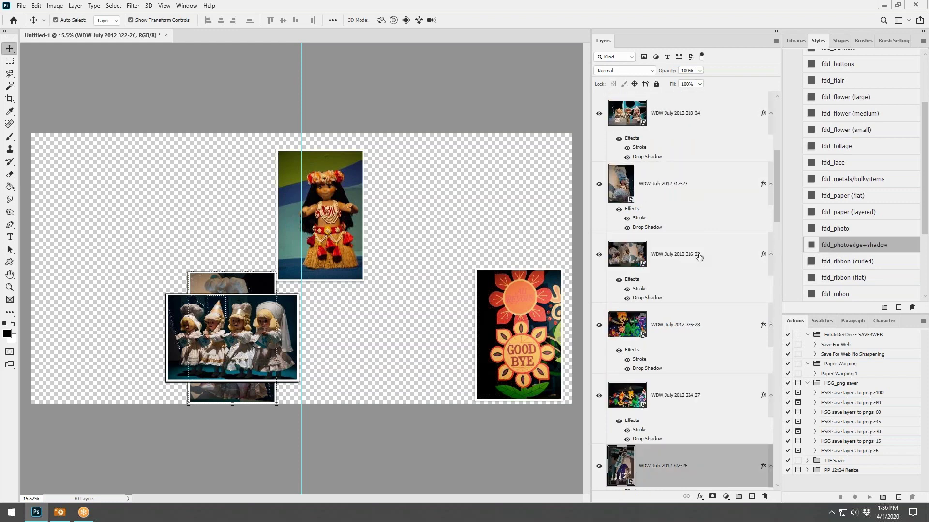
pyautogui.scroll(-1, 702, 375)
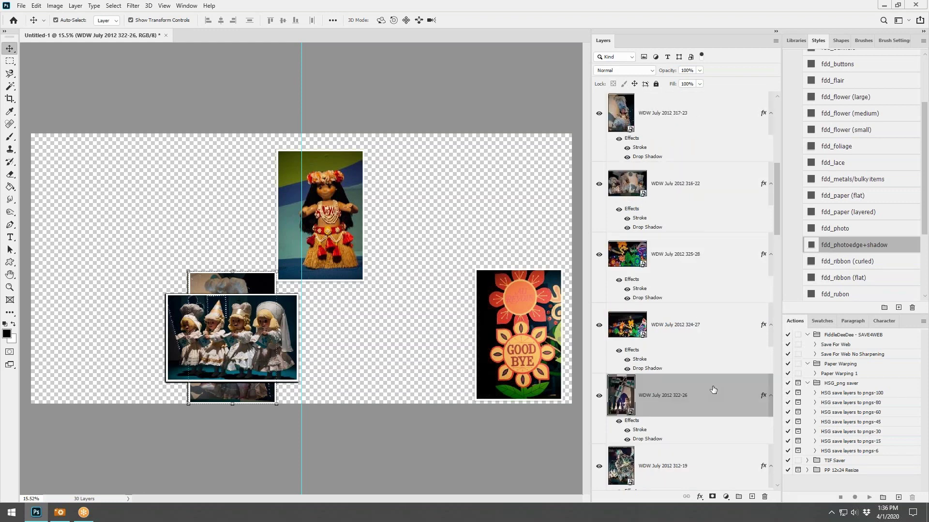
pyautogui.click(706, 134)
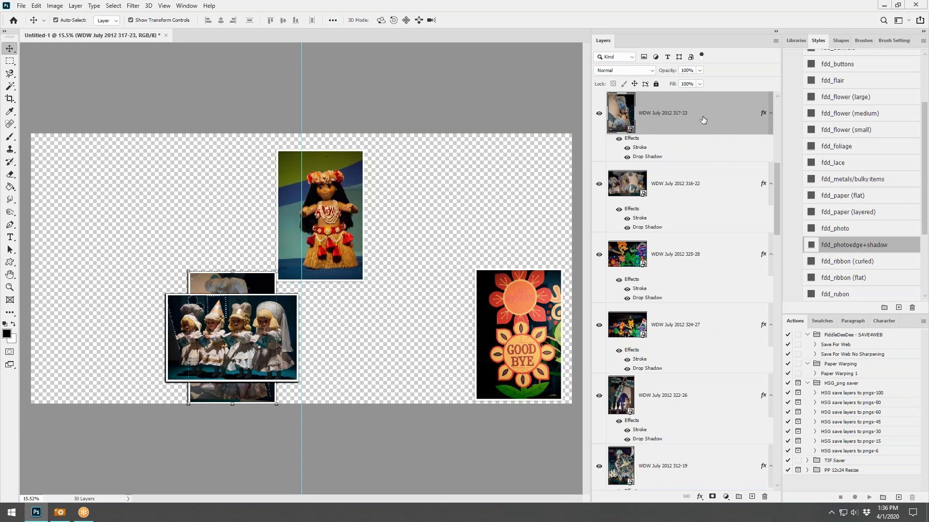
pyautogui.moveTo(699, 118); pyautogui.dragTo(706, 452)
# Move the WDW July 2012 318-24 and 316-22 layers together down the stack to below 324-27
pyautogui.click(715, 117)
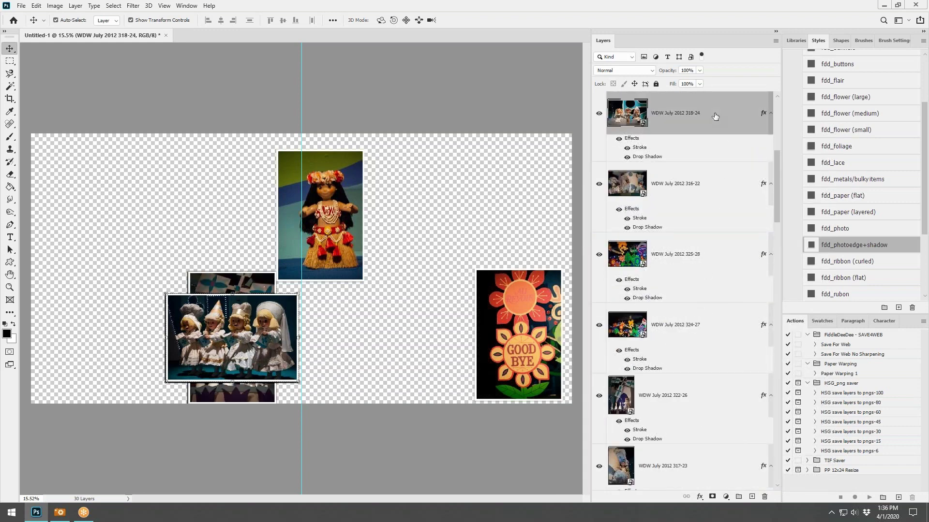
pyautogui.keyDown('shift'); pyautogui.click(705, 214); pyautogui.keyUp('shift')
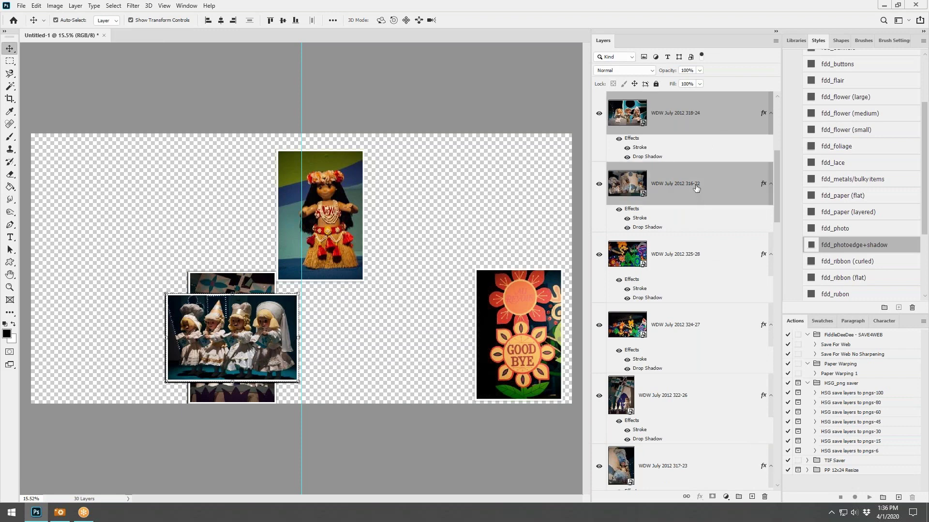
pyautogui.moveTo(697, 188); pyautogui.dragTo(704, 350)
pyautogui.click(698, 460)
# Place the WDW July 2012 274-1 photo in the upper-left corner of the left page
pyautogui.scroll(6, 721, 300)
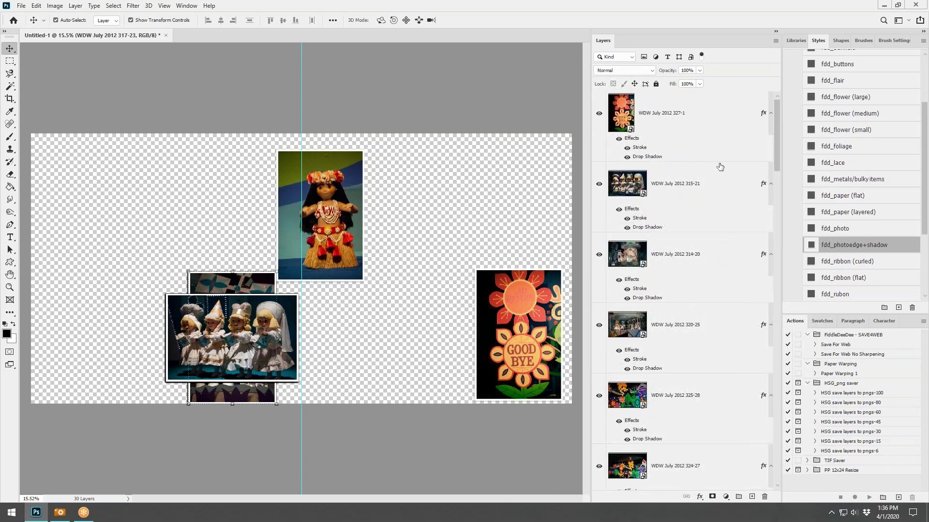
pyautogui.click(703, 141)
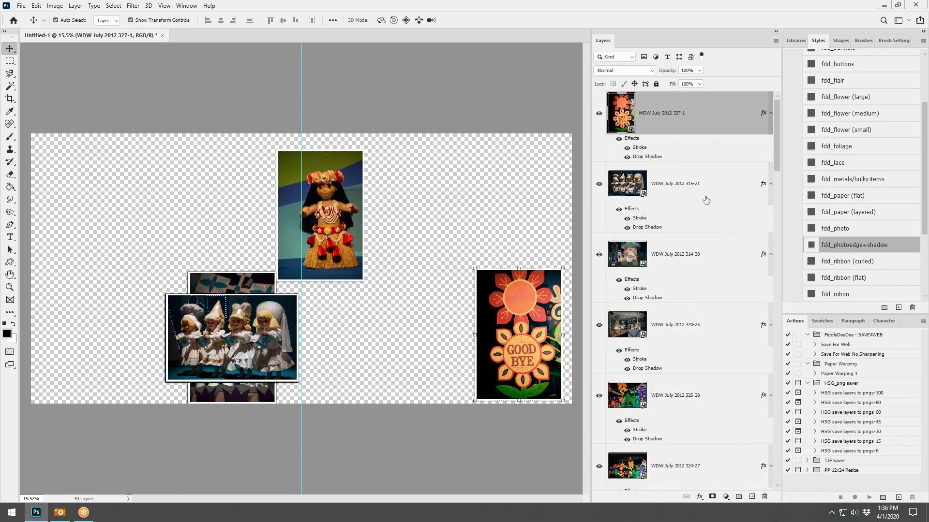
pyautogui.scroll(-10, 706, 200)
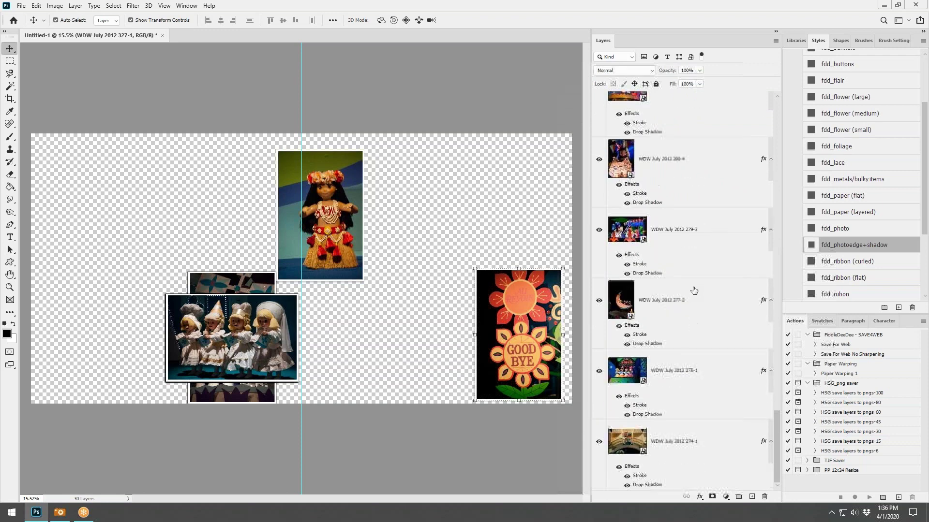
pyautogui.click(688, 444)
pyautogui.hotkey('ctrl', 't')
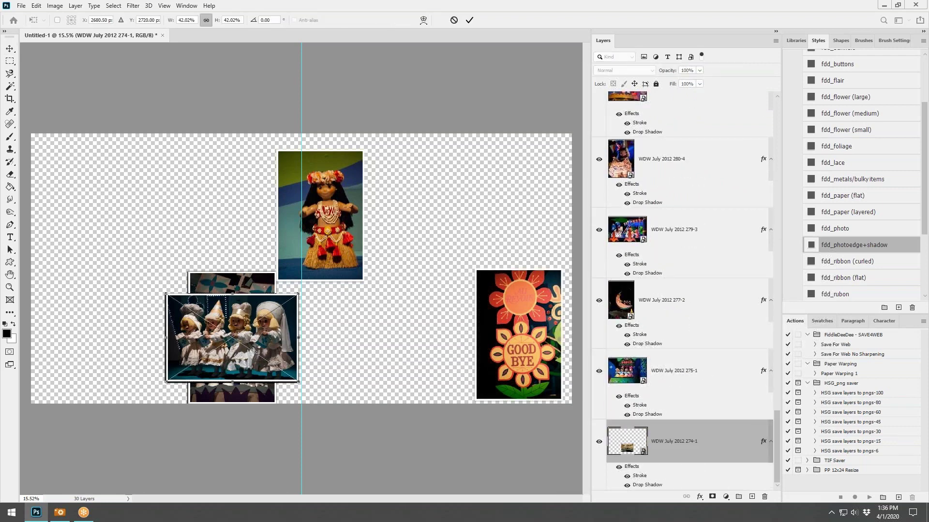
pyautogui.press('Return')
pyautogui.click(265, 334)
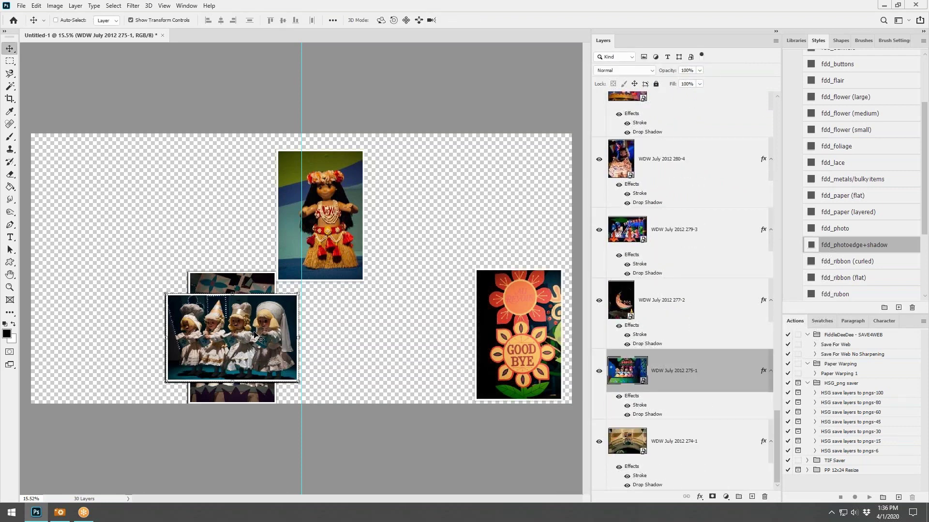
pyautogui.click(660, 436)
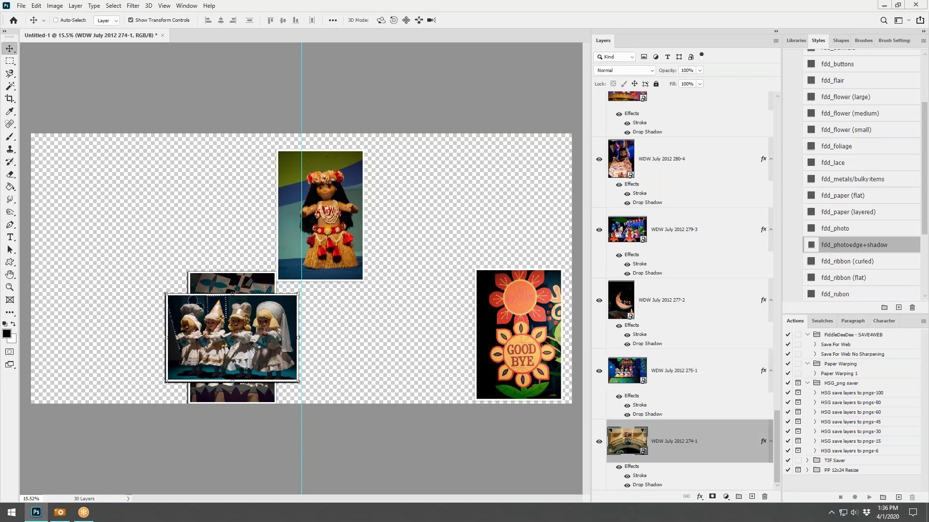
pyautogui.moveTo(246, 325); pyautogui.dragTo(114, 172)
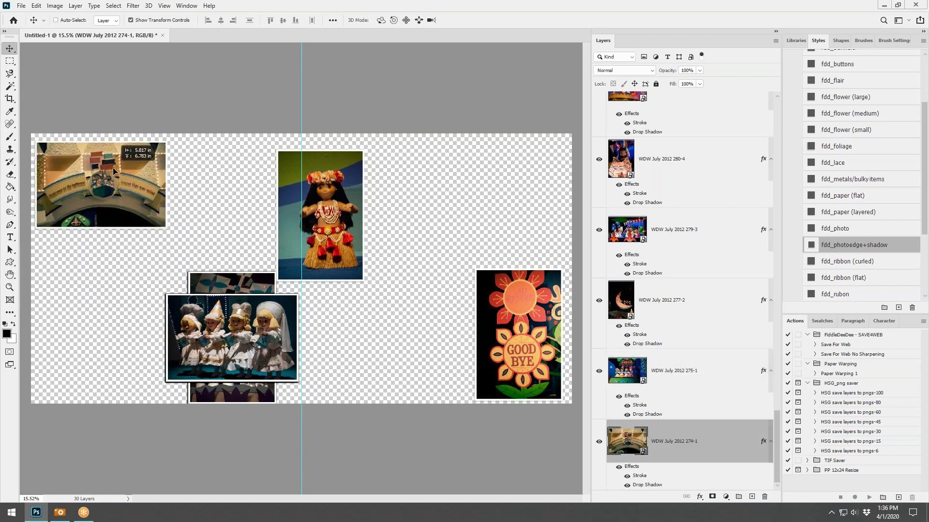
# Place the 275-1 photo overlapping the bottom of 274-1, and the 277-2 moon photo in the page's lower-left corner
pyautogui.click(654, 369)
pyautogui.moveTo(246, 310); pyautogui.dragTo(110, 239)
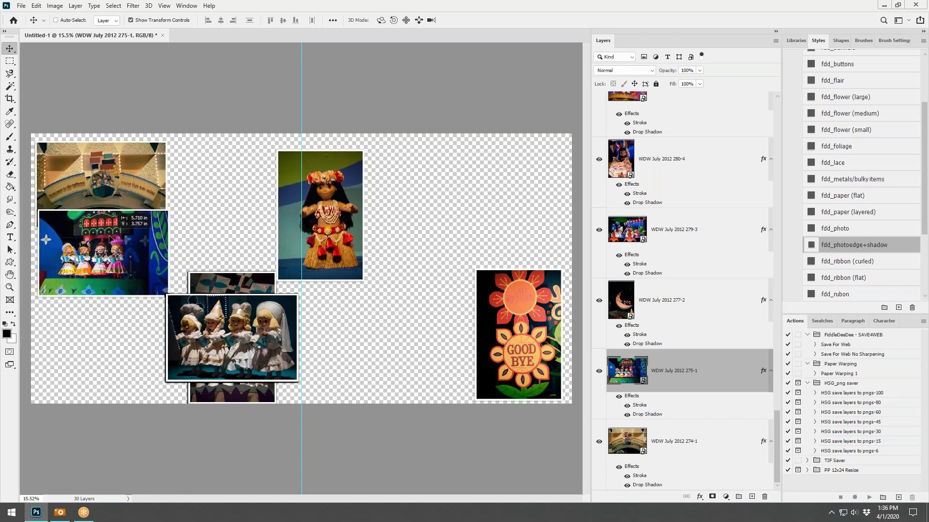
pyautogui.click(668, 311)
pyautogui.moveTo(217, 308); pyautogui.dragTo(38, 359)
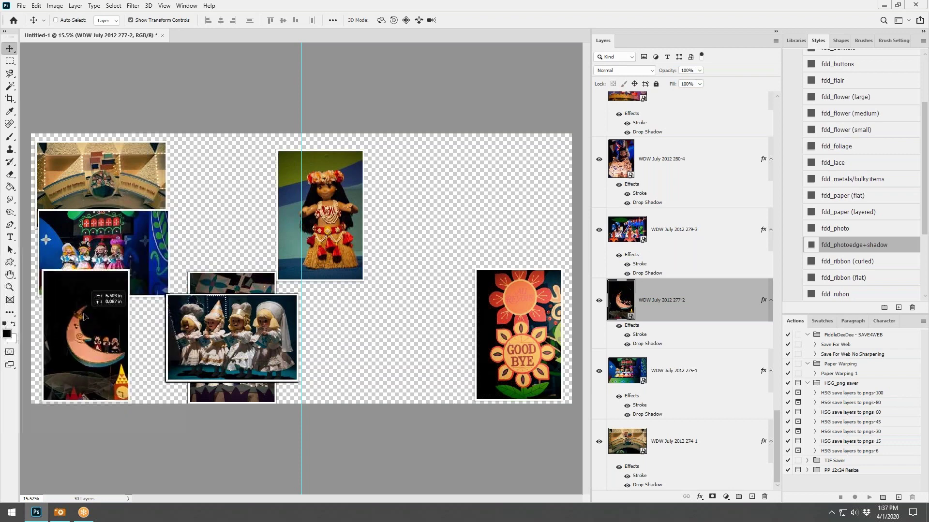
# Place the 279-3 photo at the top of the left page beside 274-1, with 280-4 below it
pyautogui.click(686, 256)
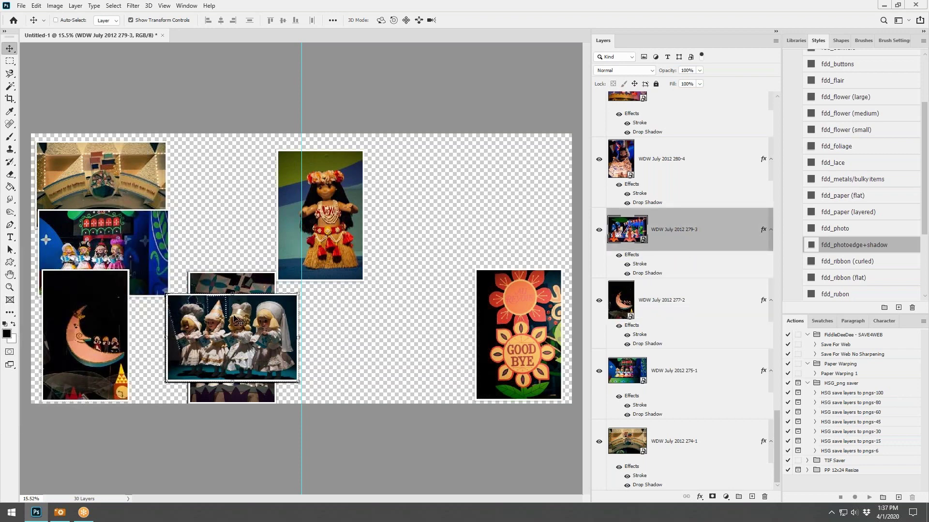
pyautogui.moveTo(235, 320); pyautogui.dragTo(240, 166)
pyautogui.click(716, 185)
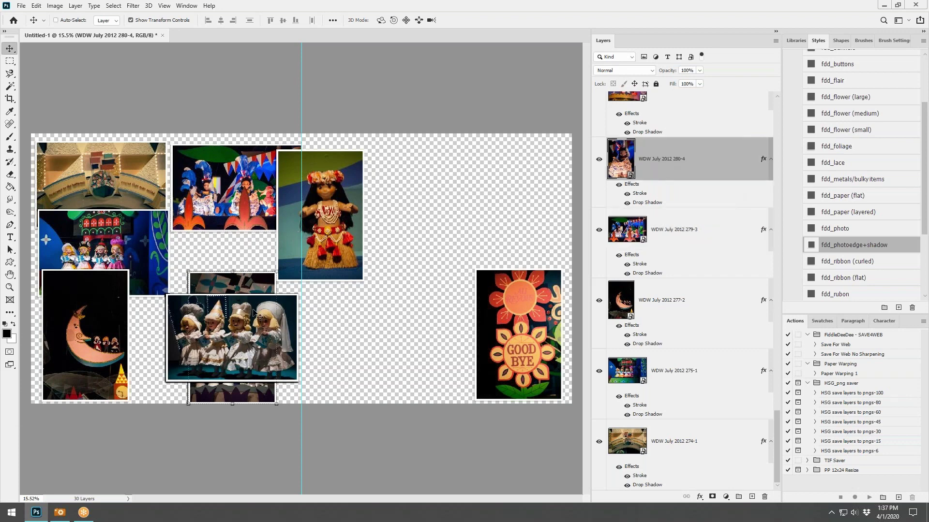
pyautogui.moveTo(253, 310); pyautogui.dragTo(233, 257)
# Place the WDW July 2012 282-5 photo low on the left page, beside the moon photo
pyautogui.scroll(2, 715, 181)
pyautogui.click(690, 225)
pyautogui.click(249, 279)
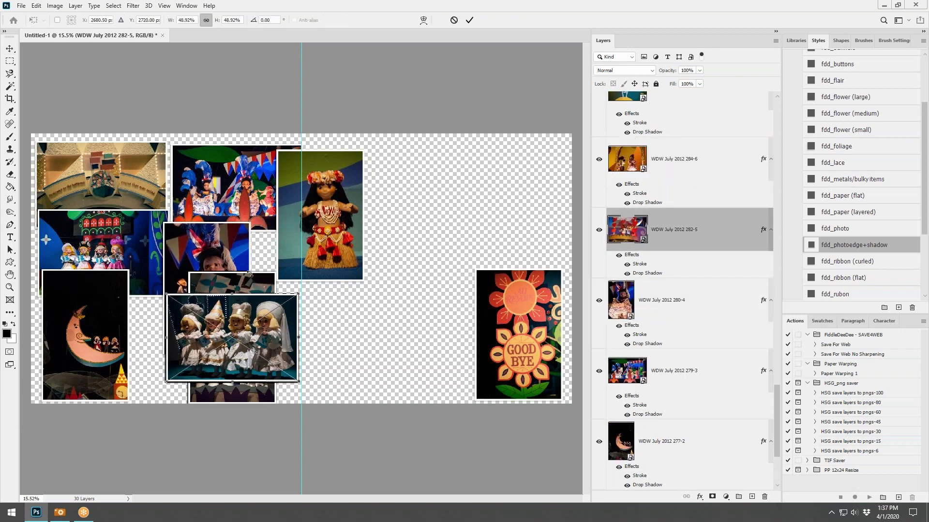
pyautogui.click(454, 20)
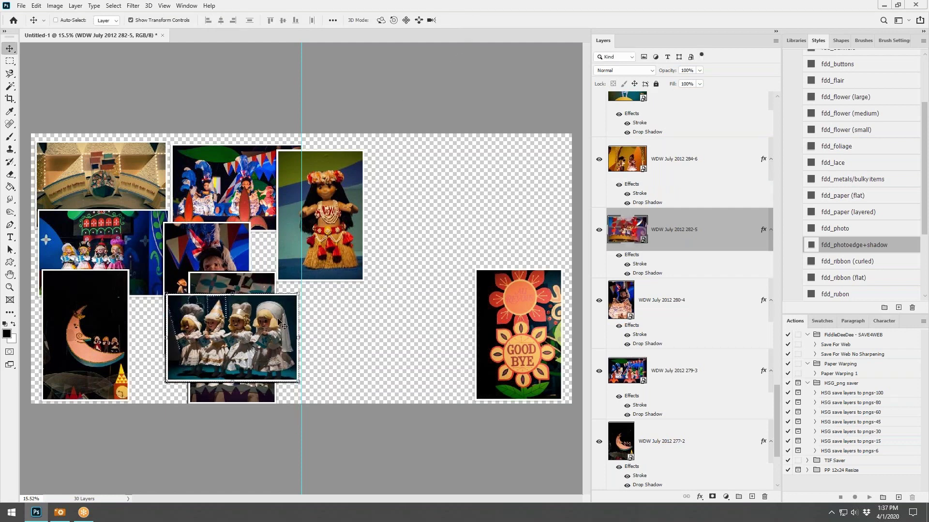
pyautogui.moveTo(260, 327); pyautogui.dragTo(225, 323)
# Move the hula doll photo beside the Good Bye flower photo, and place 284-6 at the top across the centre guide
pyautogui.click(678, 169)
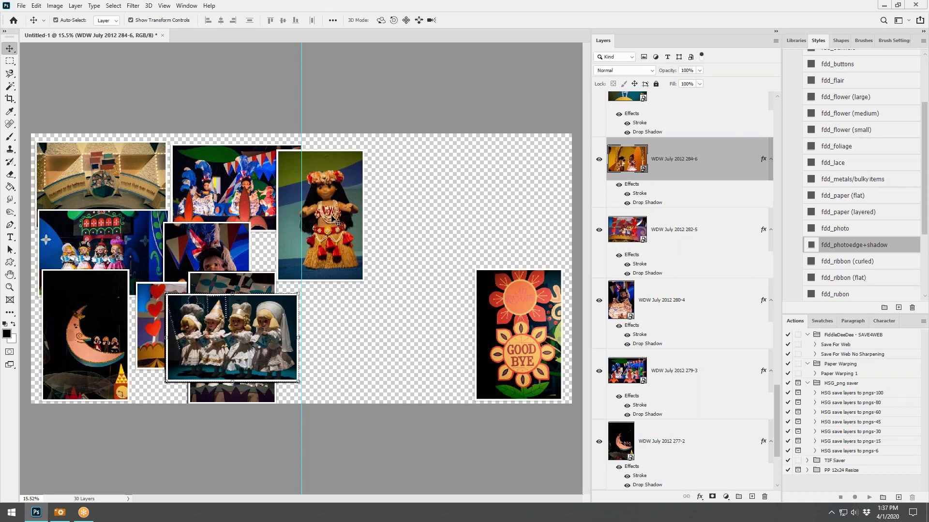
pyautogui.moveTo(337, 222); pyautogui.dragTo(485, 325)
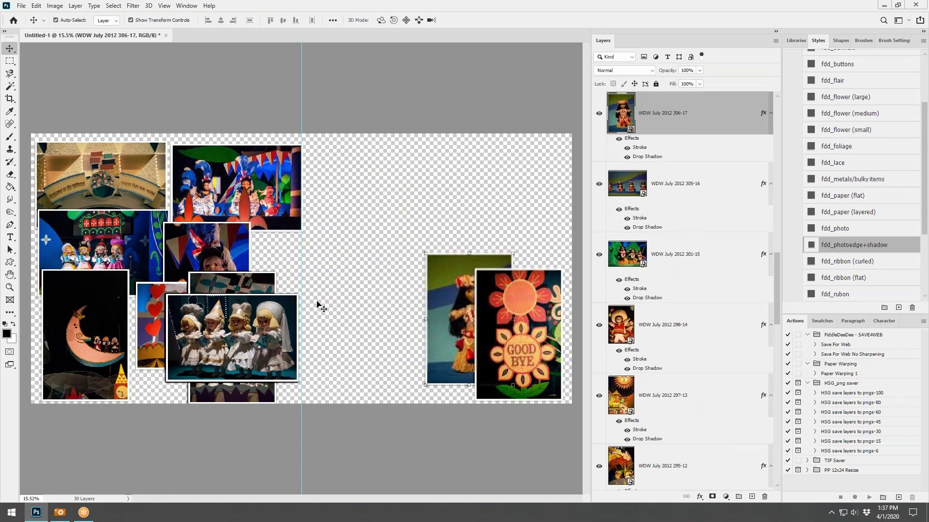
pyautogui.click(154, 301)
pyautogui.click(682, 373)
pyautogui.moveTo(222, 330); pyautogui.dragTo(338, 187)
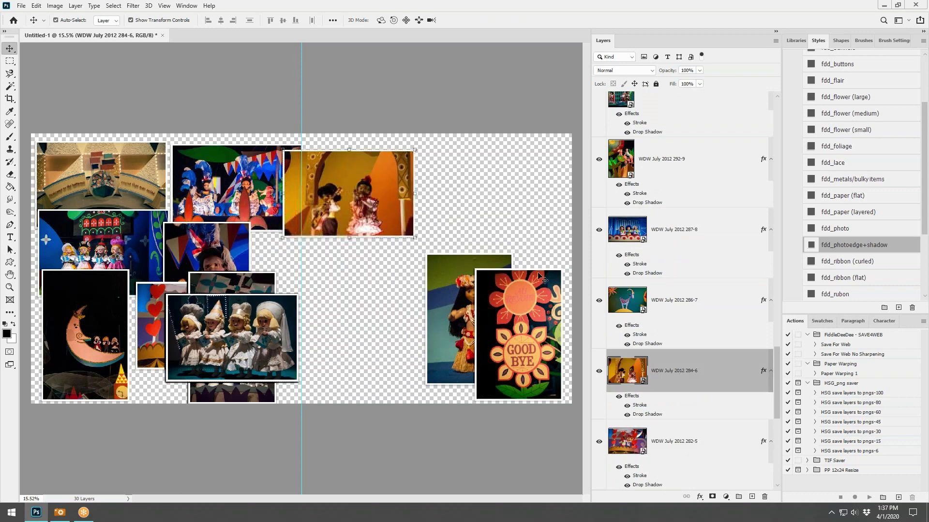
# Place the 286-7 goat photo below 284-6 and the 287-8 photo beneath it, both across the centre guide
pyautogui.click(661, 313)
pyautogui.moveTo(266, 331); pyautogui.dragTo(356, 259)
pyautogui.click(679, 243)
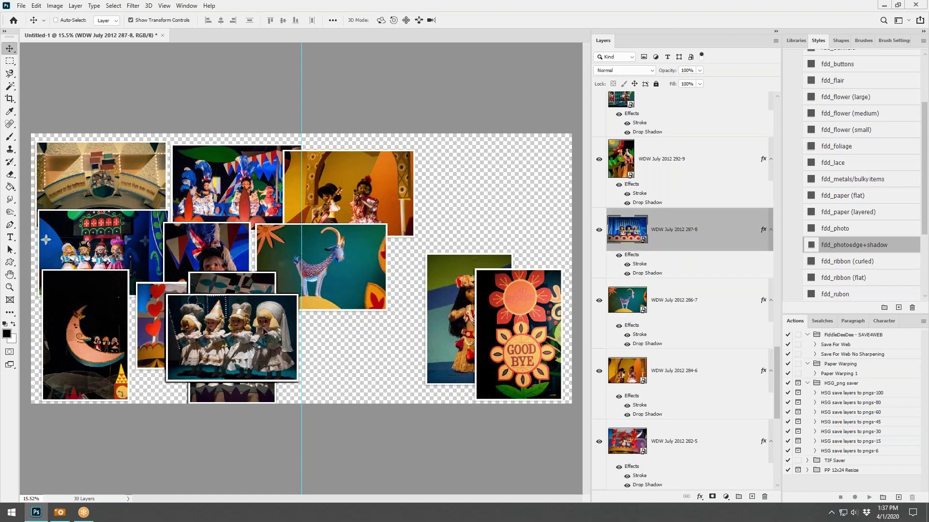
pyautogui.moveTo(263, 331); pyautogui.dragTo(355, 331)
# Place the 292-9 photo on the right page at the right edge of 284-6, with 293-10 below it
pyautogui.click(612, 178)
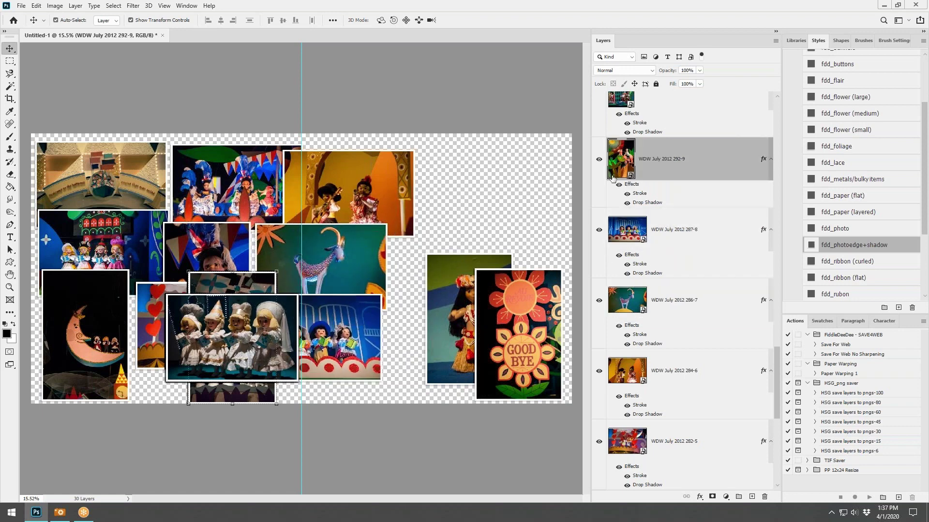
pyautogui.moveTo(259, 323); pyautogui.dragTo(454, 200)
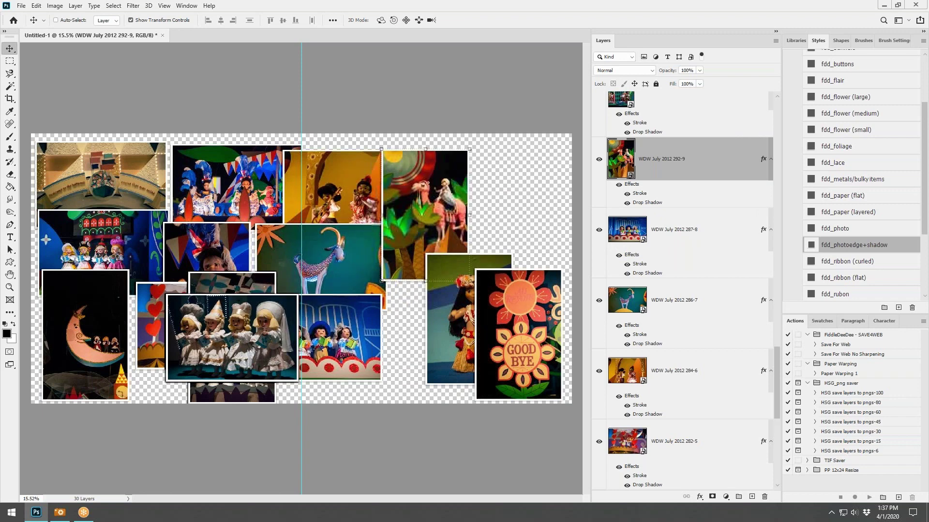
pyautogui.scroll(1, 690, 175)
pyautogui.click(677, 173)
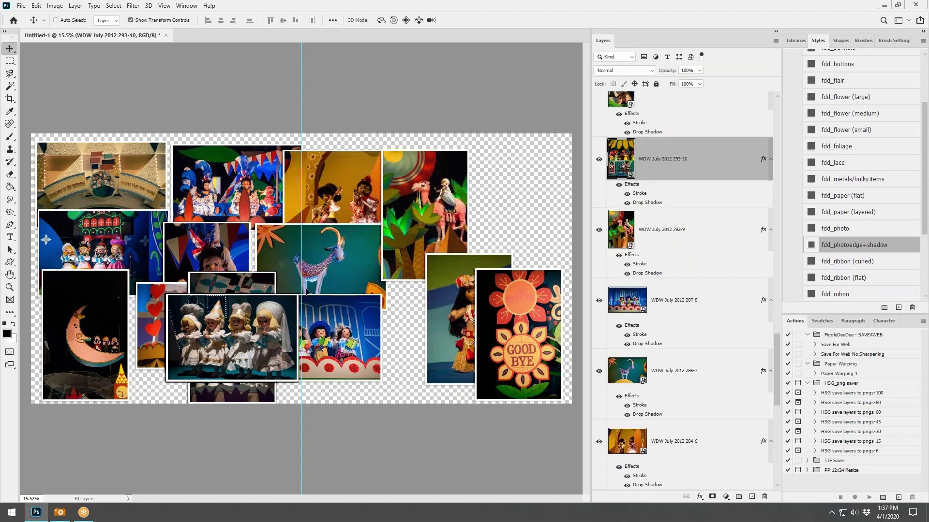
pyautogui.moveTo(307, 290); pyautogui.dragTo(416, 293)
# Place the 294-11 photo to the right of 292-9 along the top, with 295-12 below it
pyautogui.scroll(2, 672, 180)
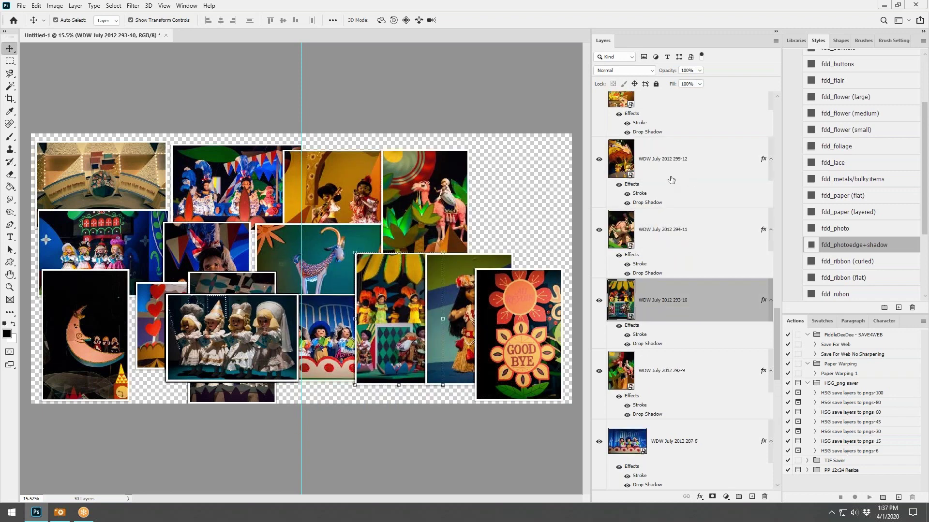
pyautogui.click(657, 237)
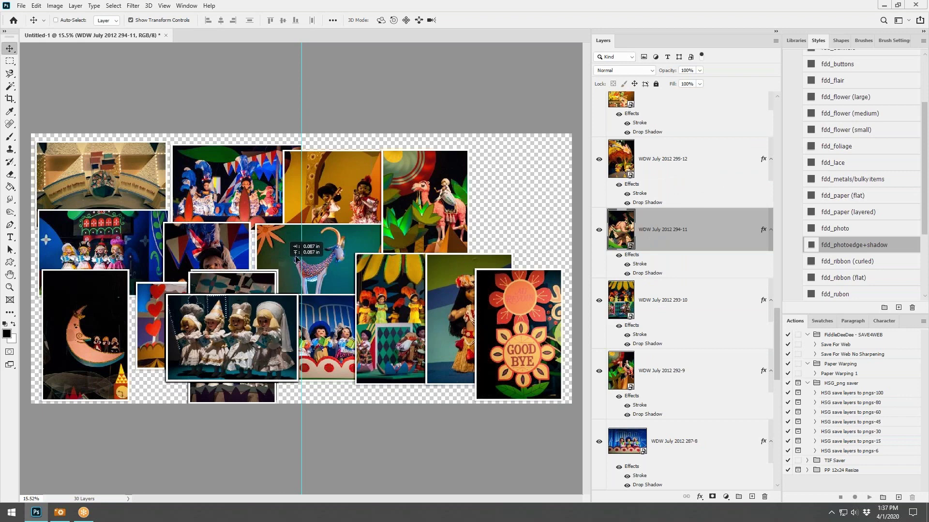
pyautogui.moveTo(246, 294); pyautogui.dragTo(508, 169)
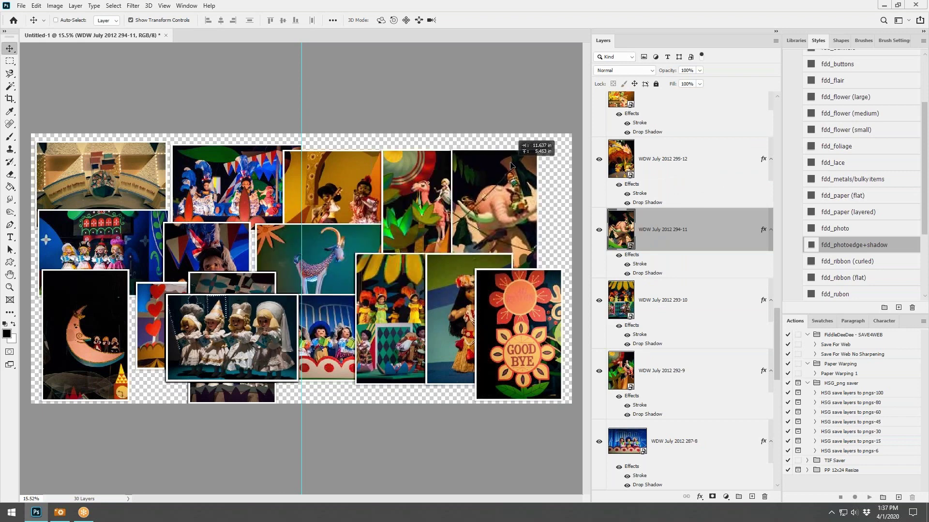
pyautogui.click(646, 167)
pyautogui.moveTo(349, 273); pyautogui.dragTo(525, 263)
# Place the 297-13 sun photo in the right page's upper-right corner and 298-14 below it at the right edge
pyautogui.scroll(1, 668, 202)
pyautogui.click(652, 177)
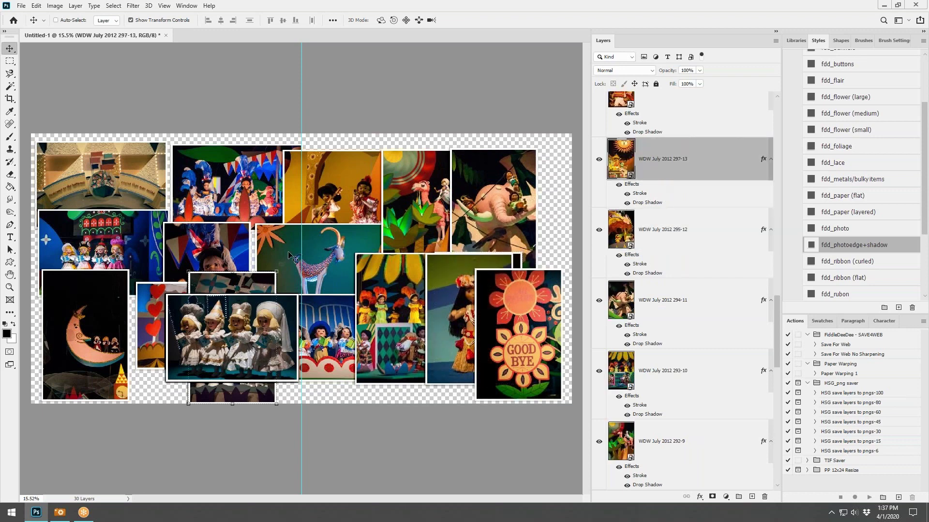
pyautogui.moveTo(261, 288); pyautogui.dragTo(573, 170)
pyautogui.scroll(1, 650, 165)
pyautogui.click(652, 160)
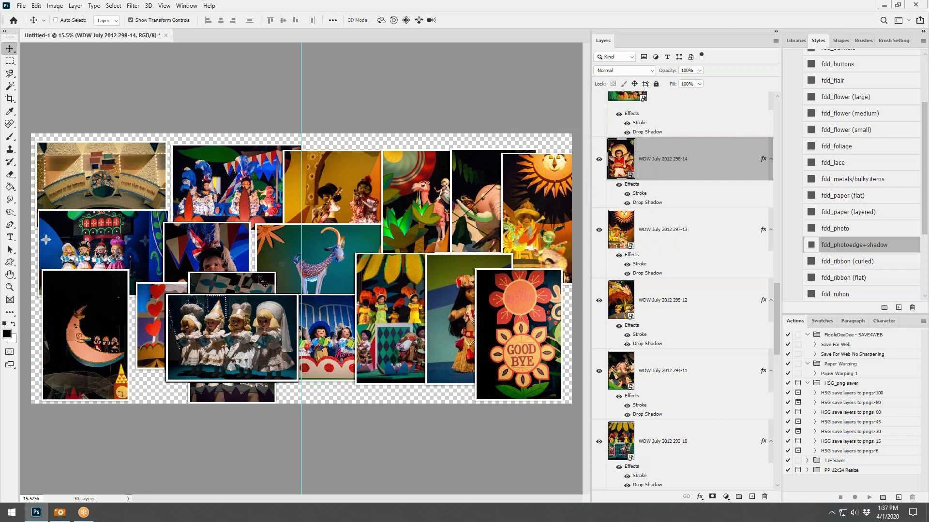
pyautogui.moveTo(263, 282); pyautogui.dragTo(580, 269)
# Scale all photo layers from 274-1 through 327-1 together to about 81% and move them to the canvas's left edge
pyautogui.scroll(-8, 662, 390)
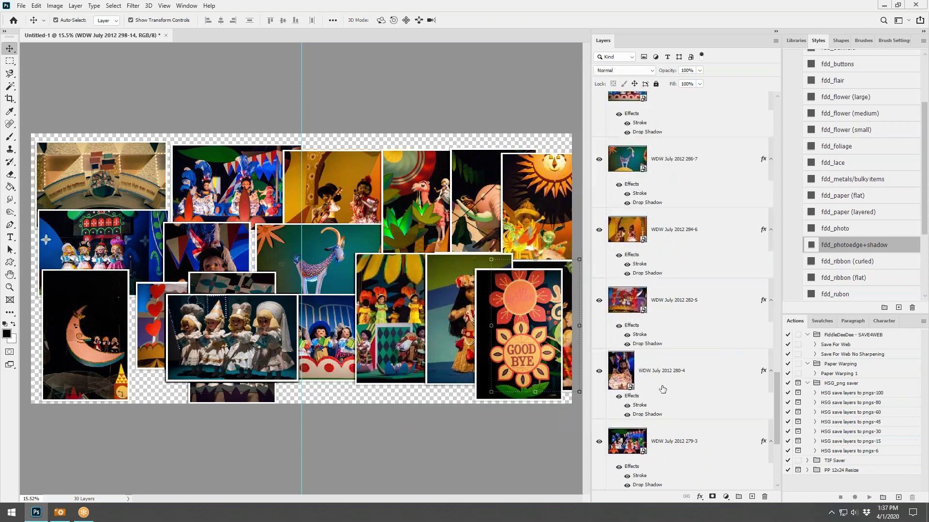
pyautogui.click(671, 437)
pyautogui.scroll(10, 701, 252)
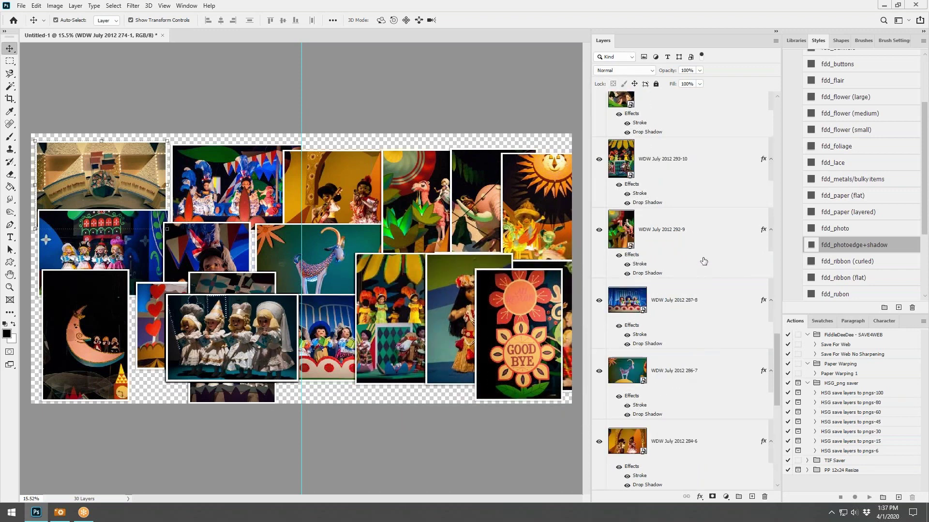
pyautogui.scroll(3, 702, 237)
pyautogui.keyDown('shift'); pyautogui.click(700, 126); pyautogui.keyUp('shift')
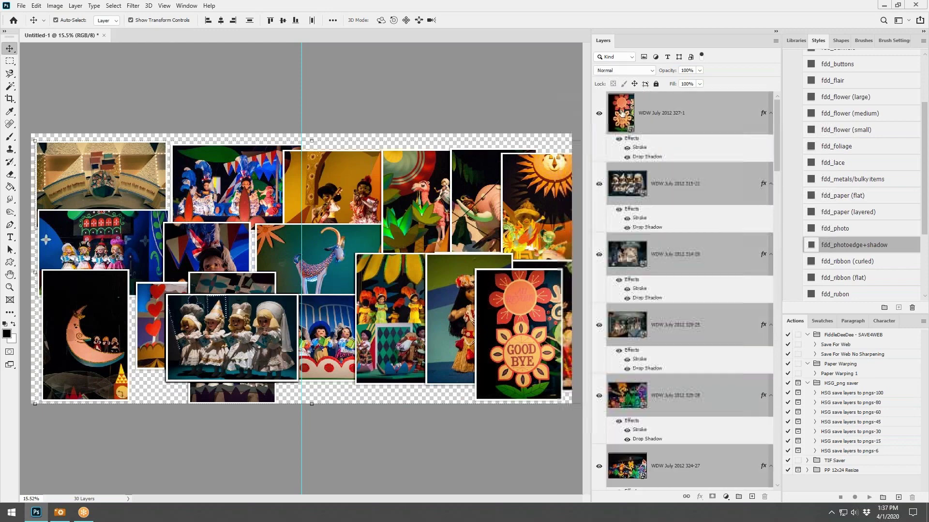
pyautogui.moveTo(34, 141); pyautogui.dragTo(118, 235)
pyautogui.moveTo(368, 248); pyautogui.dragTo(277, 204)
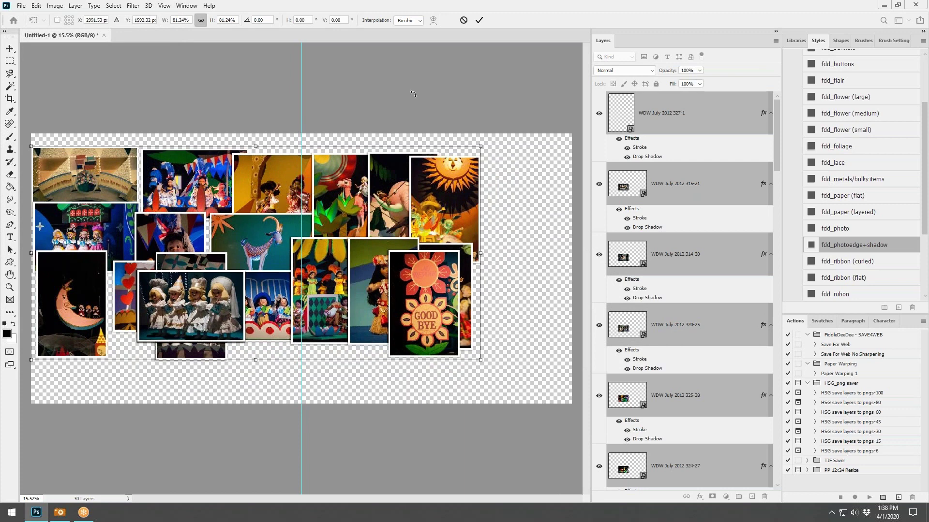
pyautogui.click(479, 20)
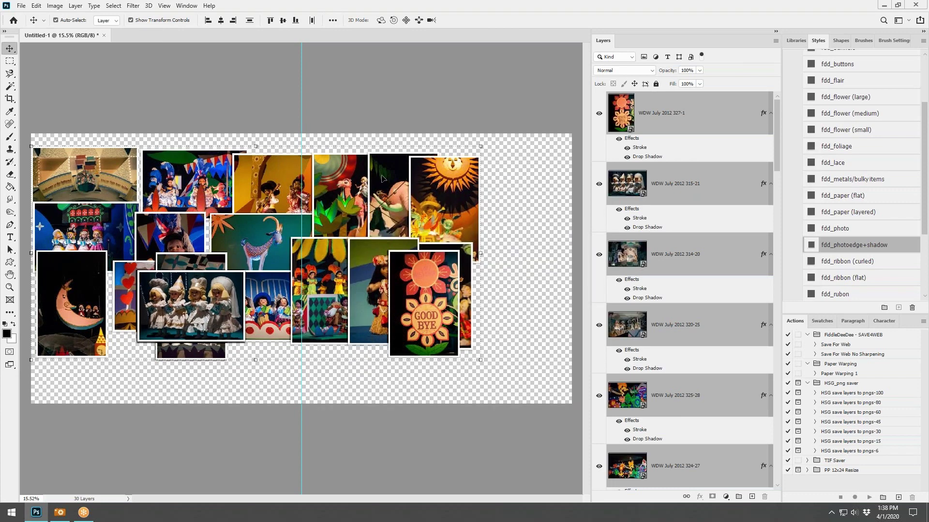
# Move the 297-13 sun photo about 1 inch right to uncover 294-11, and shift 298-14 down and right below it
pyautogui.click(407, 176)
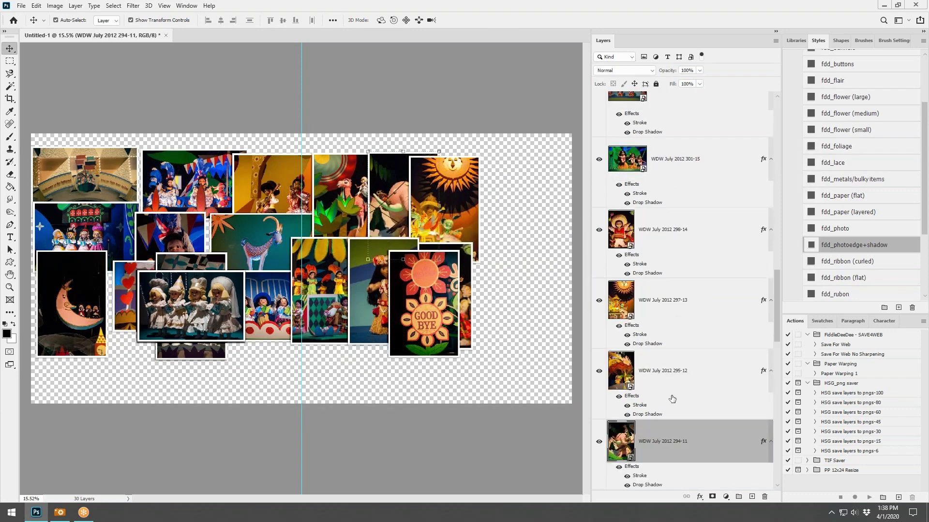
pyautogui.click(677, 384)
pyautogui.click(661, 316)
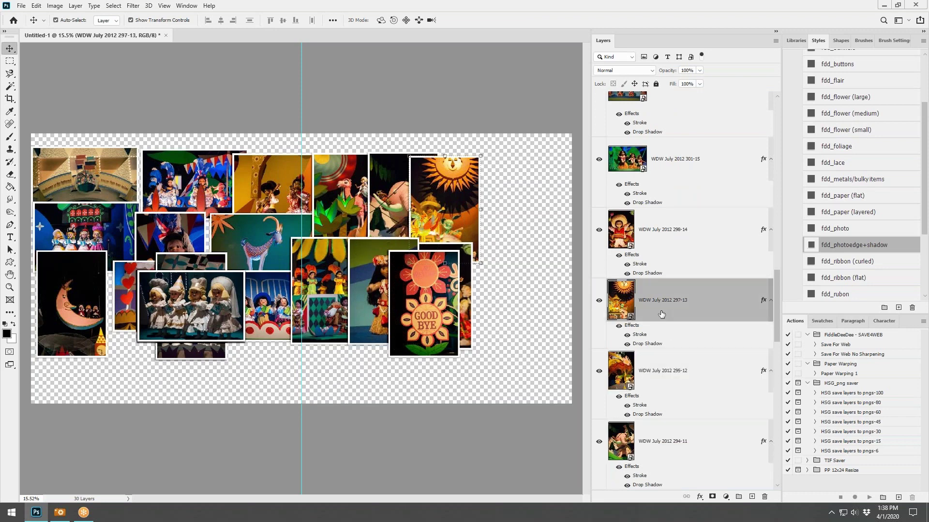
pyautogui.moveTo(469, 202); pyautogui.dragTo(490, 201)
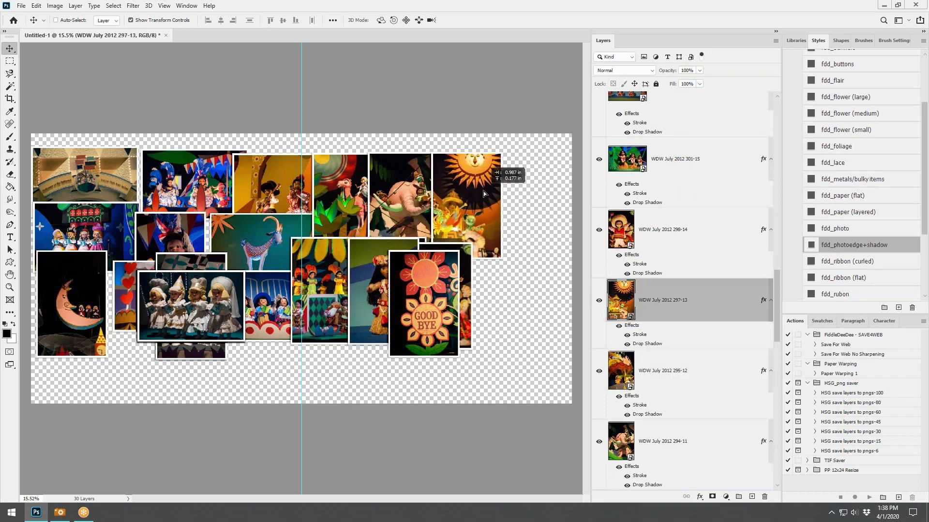
pyautogui.click(670, 232)
pyautogui.moveTo(424, 271); pyautogui.dragTo(448, 281)
# Place the WDW July 2012 301-15 photo at the top right, beside the 297-13 sun photo
pyautogui.click(673, 161)
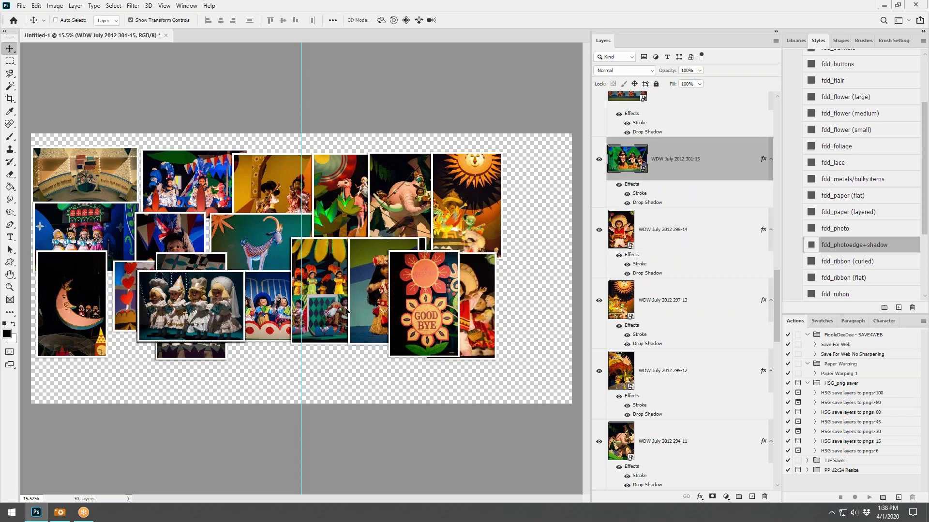
pyautogui.moveTo(346, 311); pyautogui.dragTo(540, 177)
pyautogui.scroll(3, 673, 193)
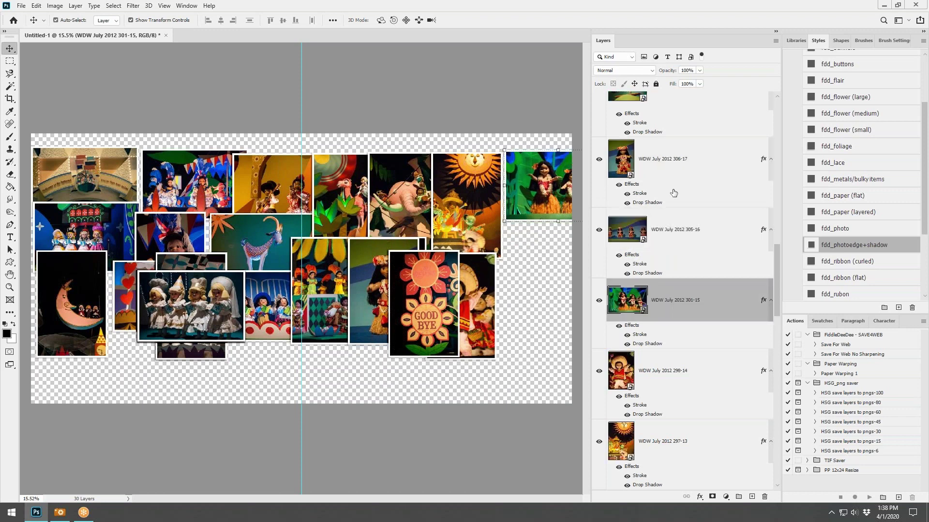
# Place the 305-16 photo at the right edge below 301-15, and 306-17 beneath it in the right page's lower-right corner
pyautogui.click(676, 238)
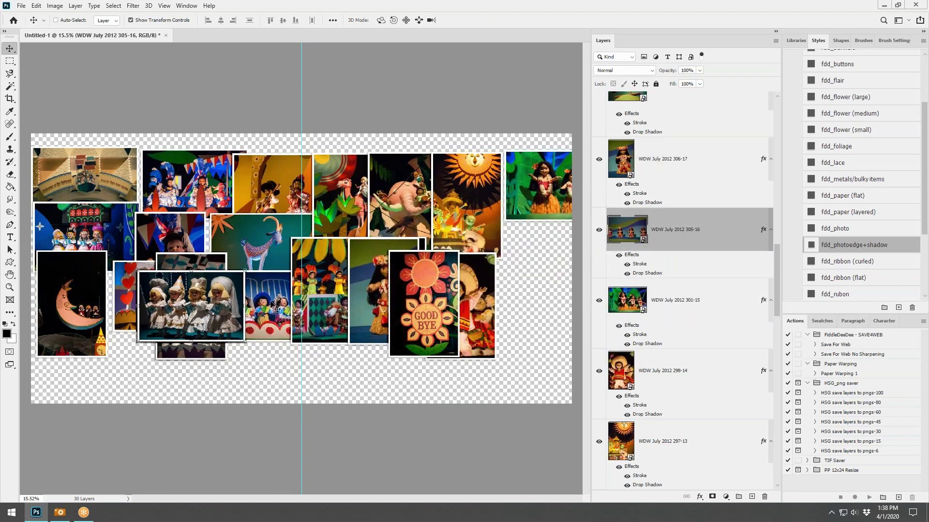
pyautogui.moveTo(275, 306); pyautogui.dragTo(615, 262)
pyautogui.click(660, 171)
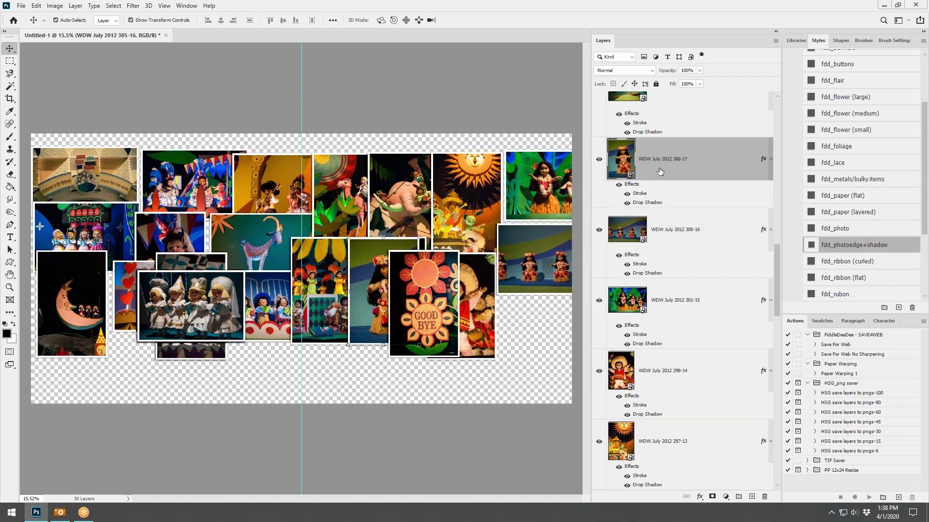
pyautogui.moveTo(390, 269); pyautogui.dragTo(523, 329)
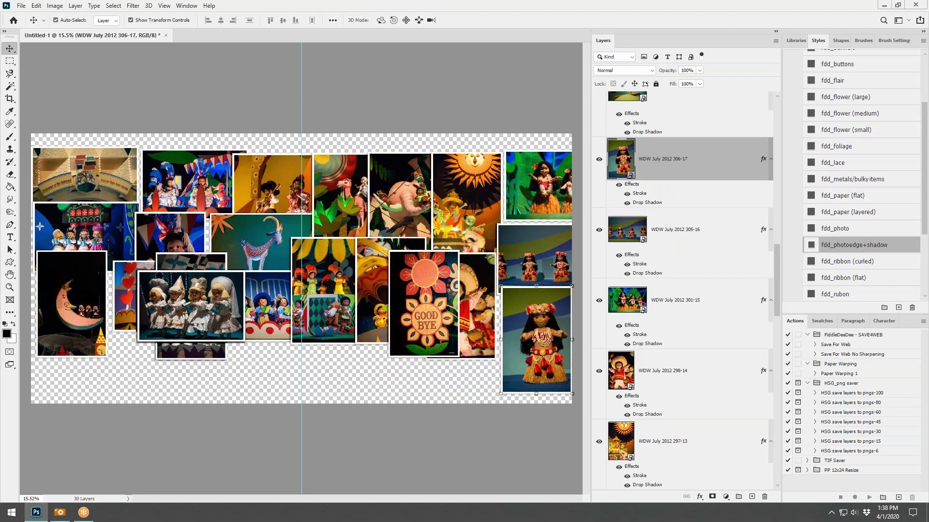
# Move the 308-18 and 312-19 photos to the bottom edge of the right page, with 312-19 overlapping the right part of 308-18
pyautogui.scroll(3, 699, 216)
pyautogui.click(694, 228)
pyautogui.moveTo(358, 293); pyautogui.dragTo(373, 393)
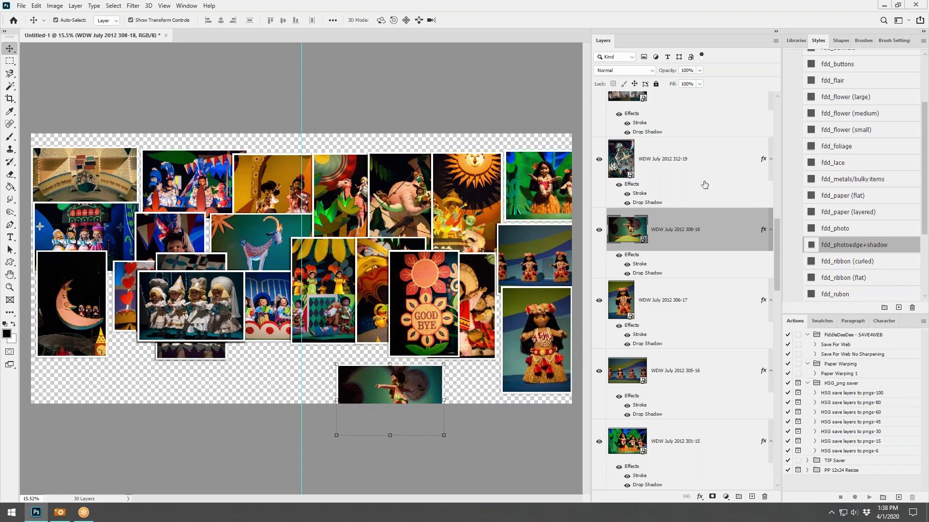
pyautogui.click(691, 168)
pyautogui.moveTo(240, 275); pyautogui.dragTo(481, 357)
pyautogui.hotkey('ctrl', '[')
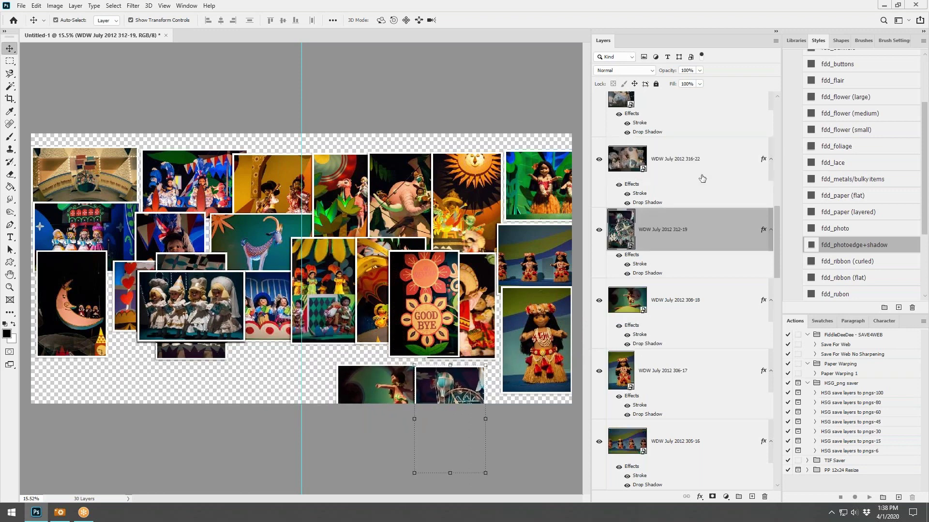
# Place the 316-22 and 317-23 photos along the right page's bottom edge, each overlapping the previous photo on its right side
pyautogui.click(631, 173)
pyautogui.moveTo(223, 336); pyautogui.dragTo(497, 392)
pyautogui.scroll(1, 659, 158)
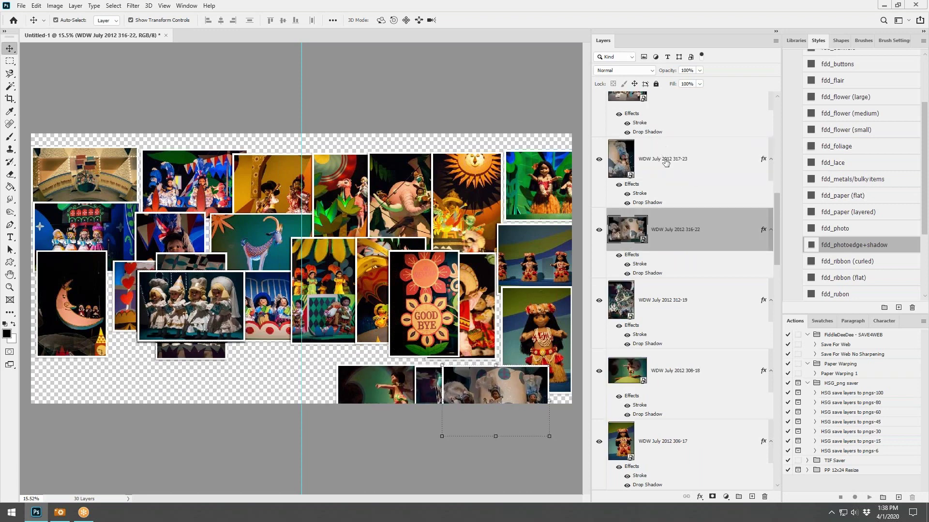
pyautogui.click(654, 159)
pyautogui.moveTo(259, 289); pyautogui.dragTo(522, 371)
pyautogui.scroll(1, 690, 166)
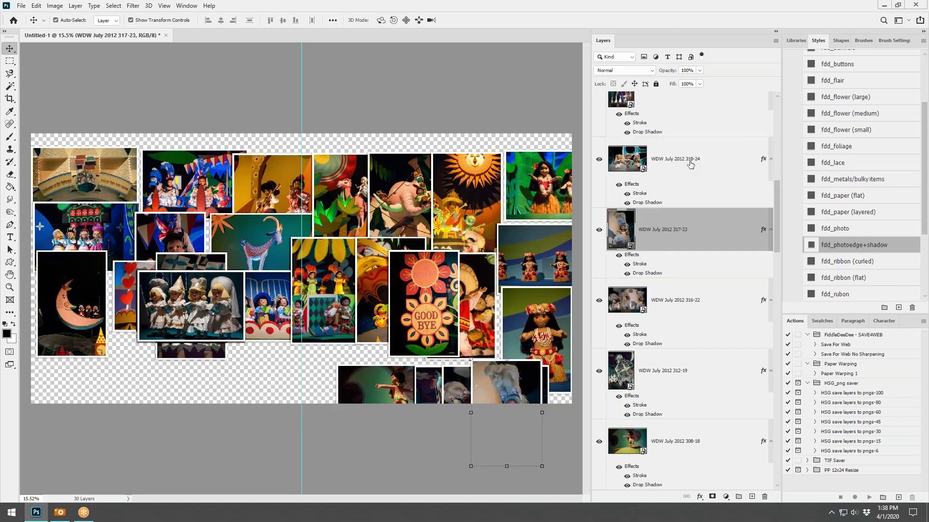
# Move the 318-24 and 322-26 photos to the lower-right corner of the right page, overlapping the bottom row
pyautogui.click(690, 165)
pyautogui.moveTo(188, 304); pyautogui.dragTo(514, 386)
pyautogui.scroll(2, 629, 198)
pyautogui.click(661, 227)
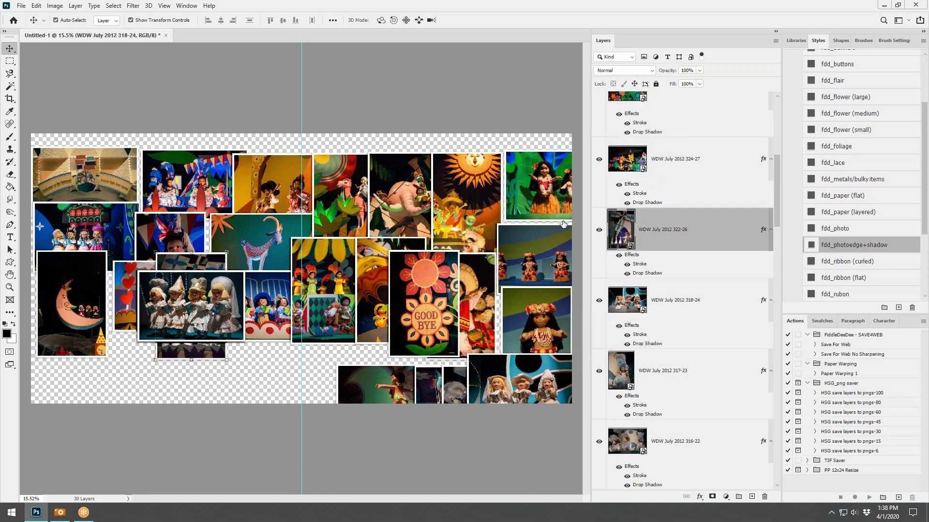
pyautogui.moveTo(200, 269); pyautogui.dragTo(543, 362)
# Move the 324-27, 325-28 and 320-25 photos out of the left page's pile to the bottom edge of the right page
pyautogui.click(678, 164)
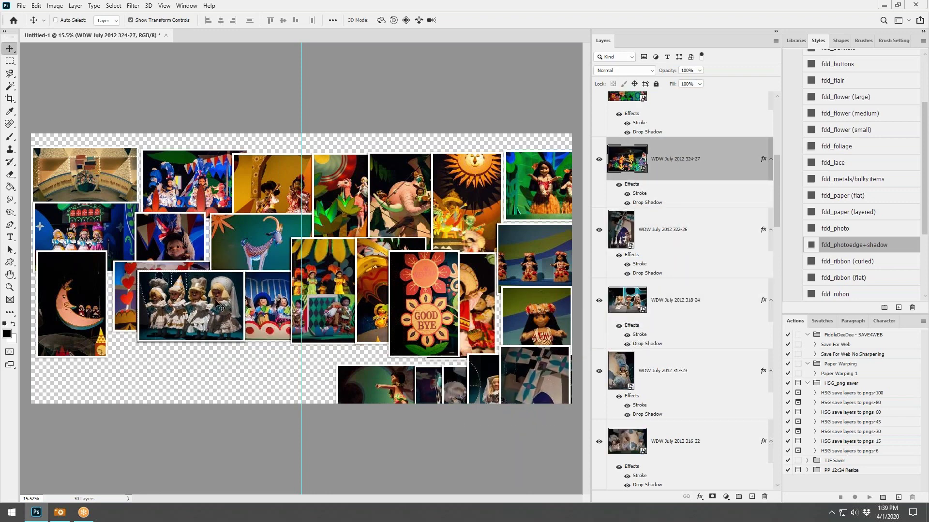
pyautogui.moveTo(218, 304); pyautogui.dragTo(532, 379)
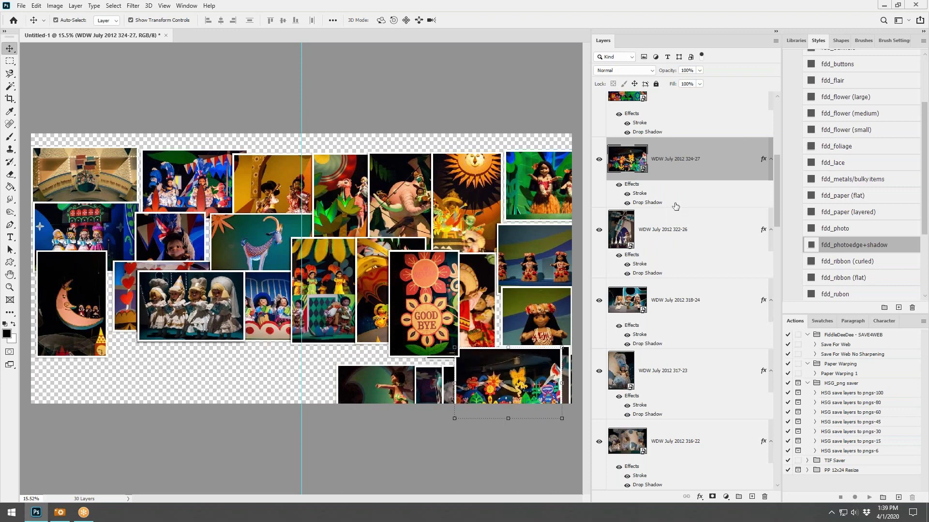
pyautogui.scroll(2, 676, 206)
pyautogui.click(672, 229)
pyautogui.moveTo(233, 319); pyautogui.dragTo(495, 391)
pyautogui.scroll(1, 693, 213)
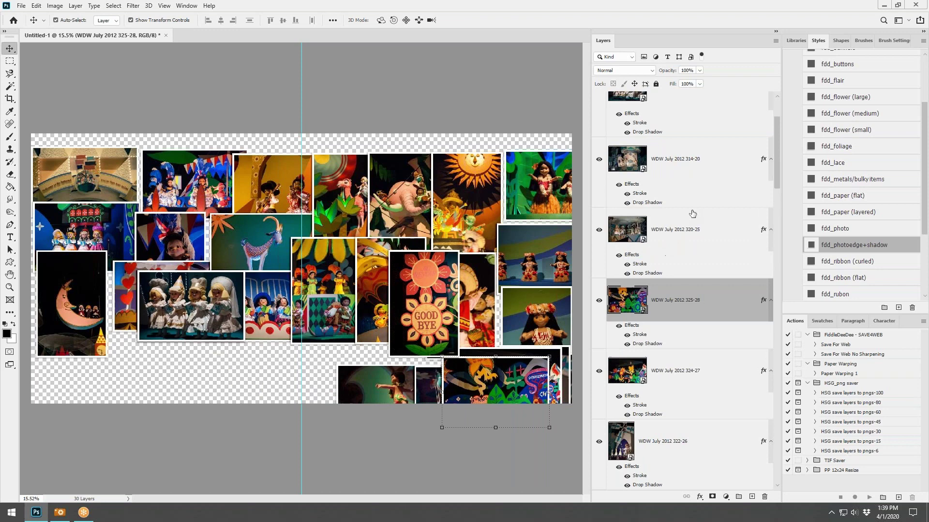
pyautogui.click(682, 243)
pyautogui.moveTo(189, 298); pyautogui.dragTo(400, 377)
# Reorder the 325-28 and 324-27 layers directly below 327-1, and move the 315-21 photo to the right page's bottom edge
pyautogui.keyDown('shift'); pyautogui.click(663, 372); pyautogui.keyUp('shift')
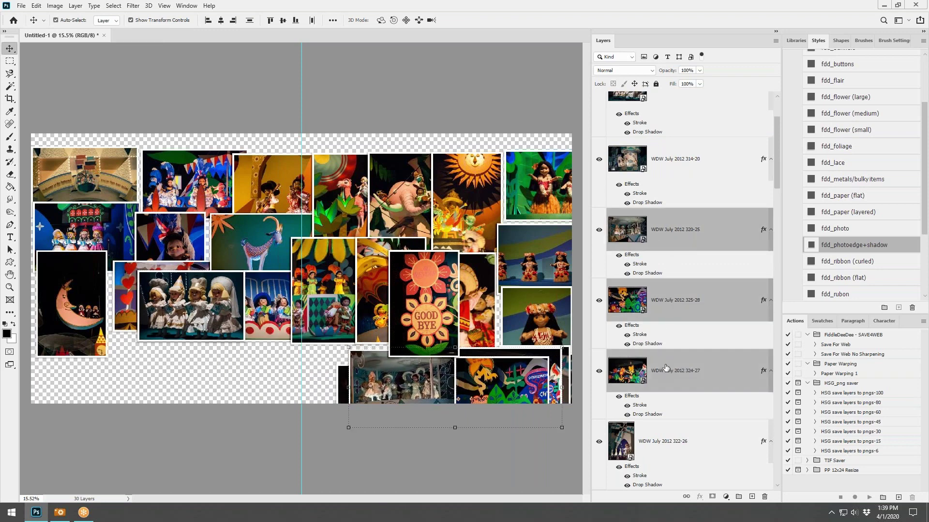
pyautogui.click(675, 314)
pyautogui.keyDown('shift'); pyautogui.click(678, 368); pyautogui.keyUp('shift')
pyautogui.moveTo(690, 302); pyautogui.dragTo(665, 80)
pyautogui.moveTo(664, 121); pyautogui.dragTo(663, 122)
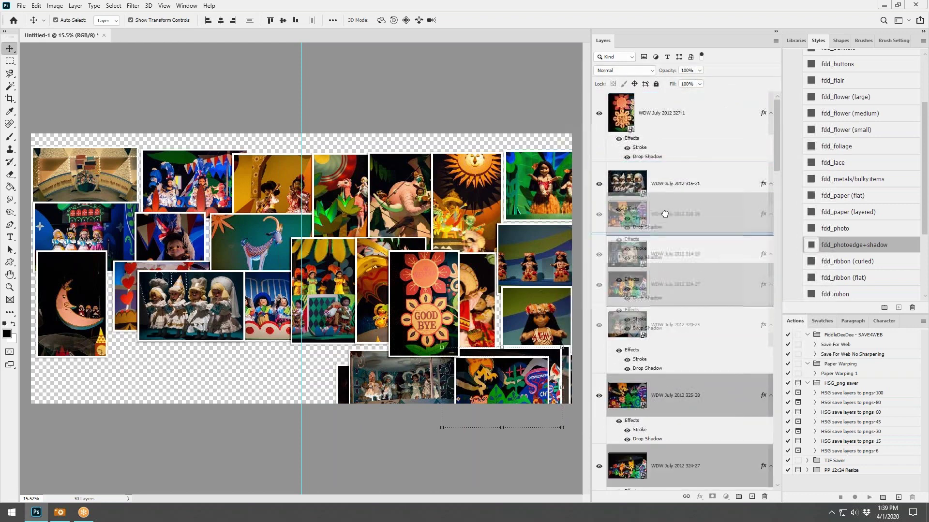
pyautogui.scroll(-3, 701, 300)
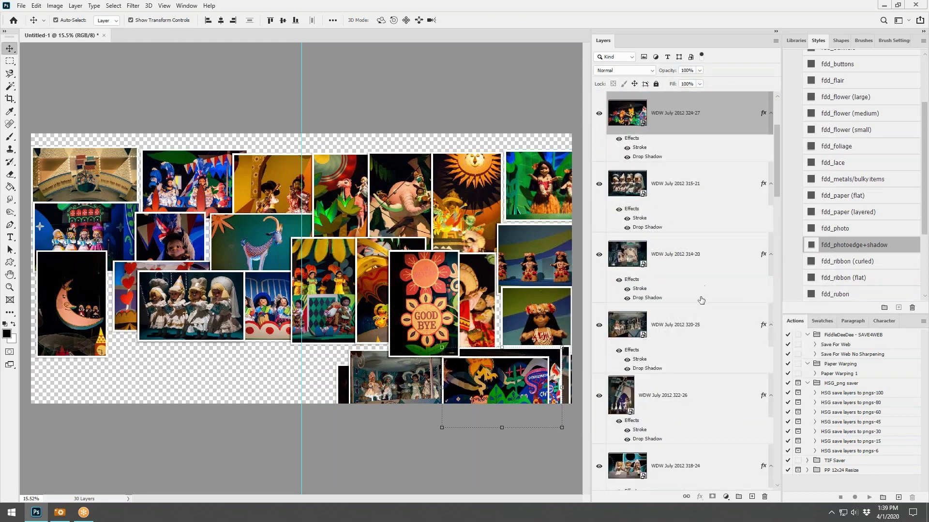
pyautogui.moveTo(208, 307); pyautogui.dragTo(419, 381)
# Move the 274-1 photo into the canvas's upper-left corner and rotate it about -1.28°
pyautogui.moveTo(57, 176); pyautogui.dragTo(87, 171)
pyautogui.moveTo(152, 132); pyautogui.dragTo(151, 133)
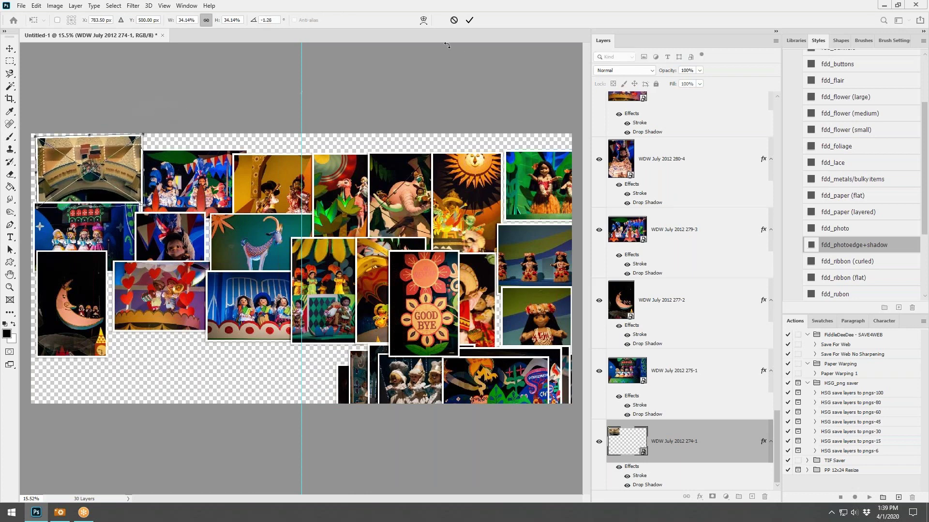
pyautogui.click(470, 21)
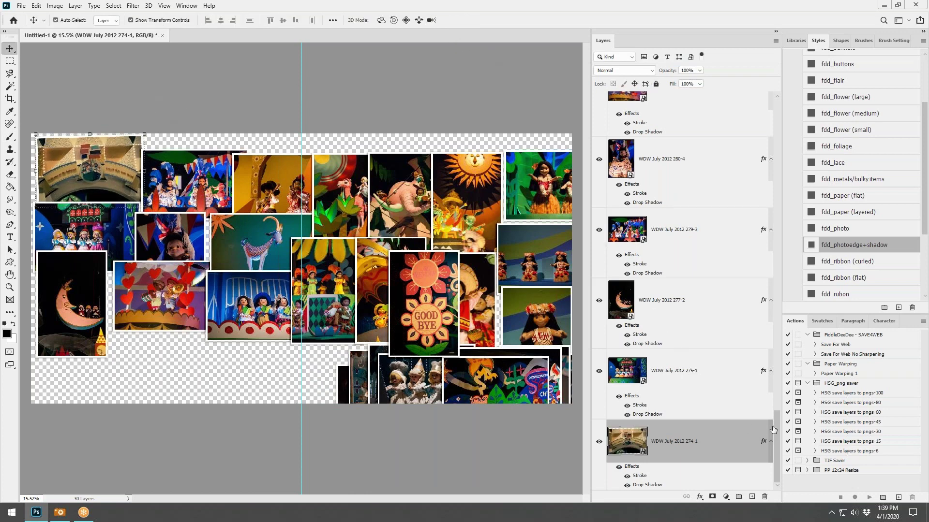
# Scale all photo layers from 274-1 through 327-1 together to about 75% and position the group near the canvas's center
pyautogui.moveTo(777, 422); pyautogui.dragTo(776, 100)
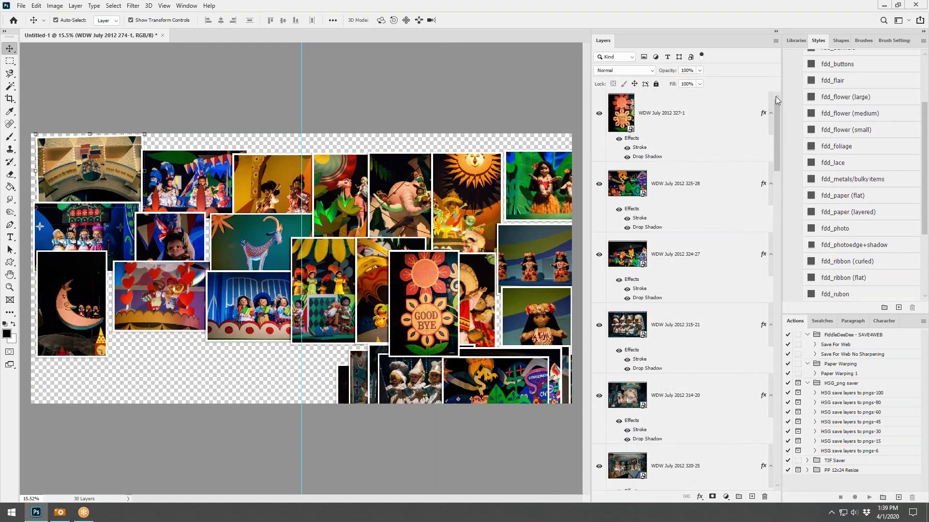
pyautogui.keyDown('shift'); pyautogui.click(694, 116); pyautogui.keyUp('shift')
pyautogui.hotkey('ctrl', '-')
pyautogui.moveTo(519, 179); pyautogui.dragTo(428, 203)
pyautogui.moveTo(399, 243); pyautogui.dragTo(417, 220)
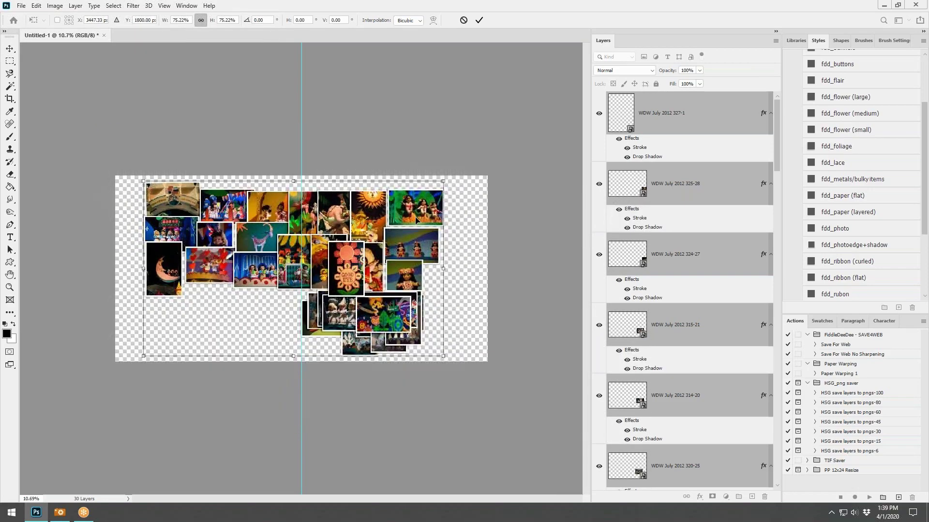
pyautogui.click(479, 20)
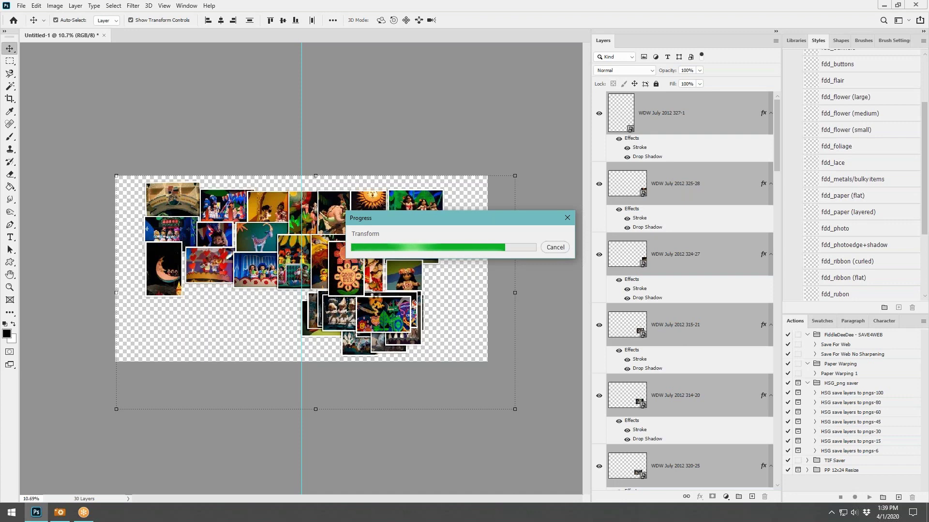
pyautogui.scroll(3, 386, 300)
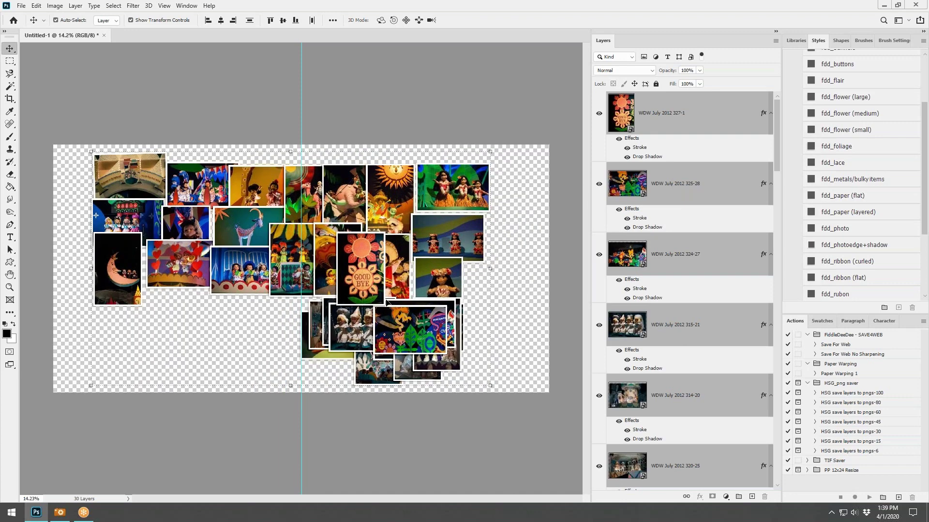
pyautogui.scroll(1, 387, 302)
pyautogui.click(468, 438)
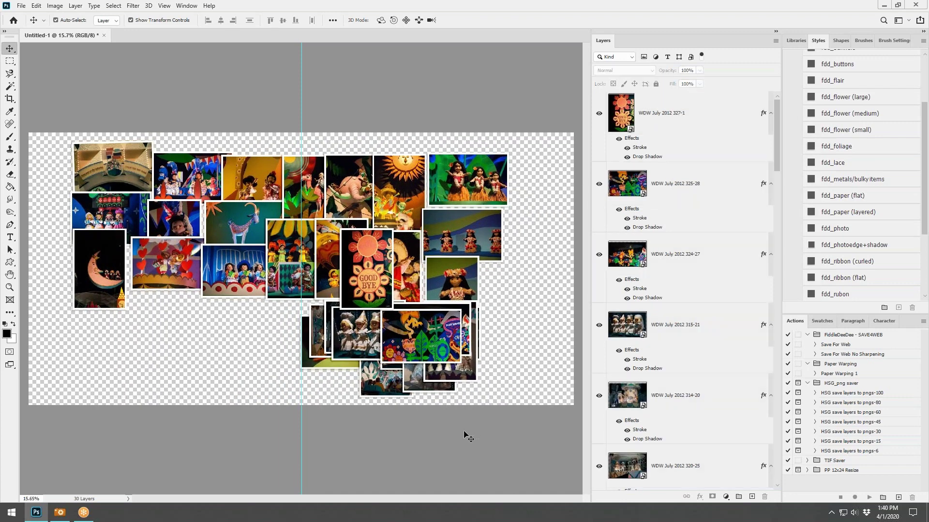
# Shift the 274-1, 275-1 and 277-2 photos left to form a column along the left page's outer edge
pyautogui.moveTo(135, 163); pyautogui.dragTo(98, 161)
pyautogui.moveTo(116, 214); pyautogui.dragTo(85, 212)
pyautogui.moveTo(103, 282); pyautogui.dragTo(75, 283)
# Stack the 325-28 and 324-27 photos at the right page's outer edge and place the 327-1 Good Bye photo in the lower-right corner
pyautogui.moveTo(452, 345); pyautogui.dragTo(550, 305)
pyautogui.moveTo(446, 317); pyautogui.dragTo(534, 329)
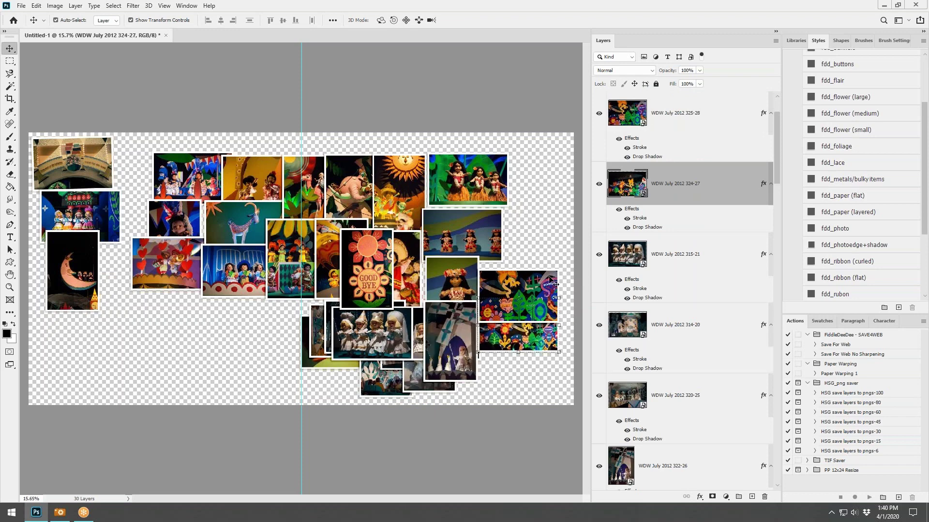
pyautogui.moveTo(554, 284); pyautogui.dragTo(543, 253)
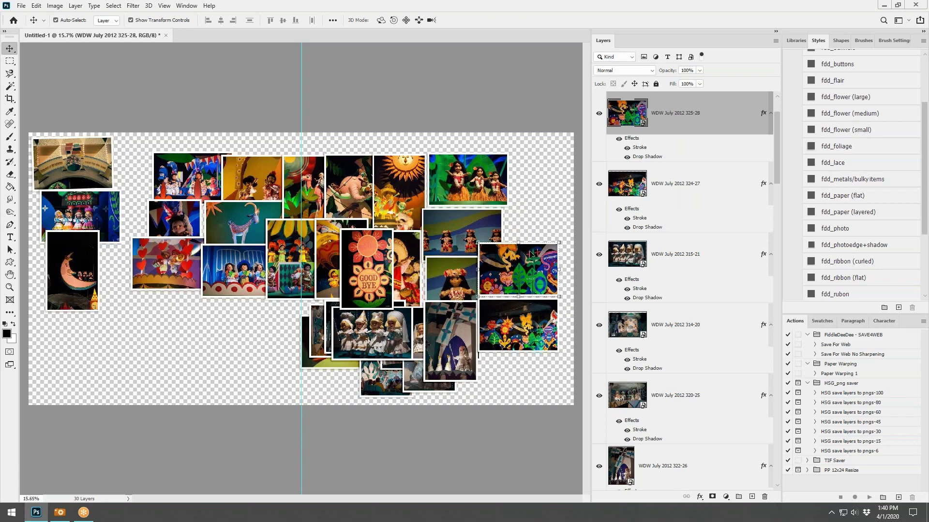
pyautogui.scroll(1, 685, 174)
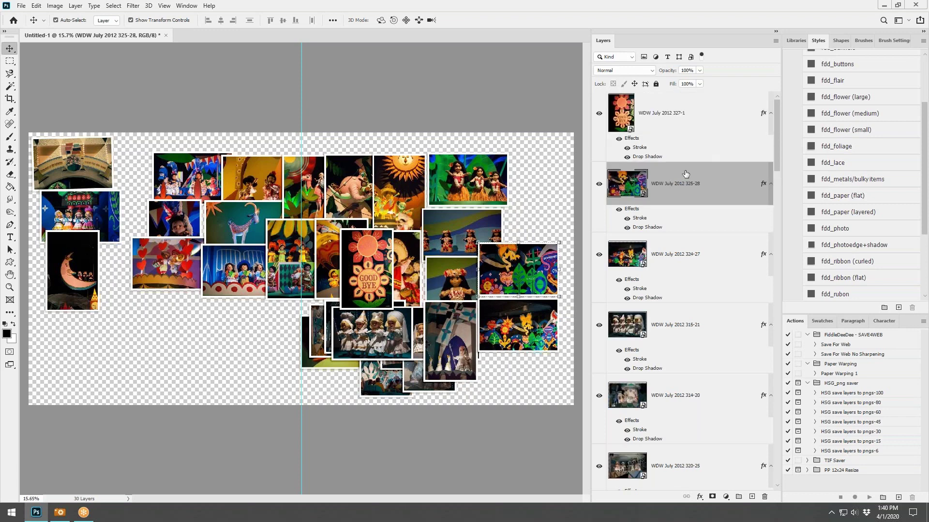
pyautogui.click(676, 136)
pyautogui.moveTo(367, 278); pyautogui.dragTo(536, 362)
# Place the 279-3 photo below the 277-2 moon photo at the lower left, with 280-4 to its right
pyautogui.scroll(-20, 679, 359)
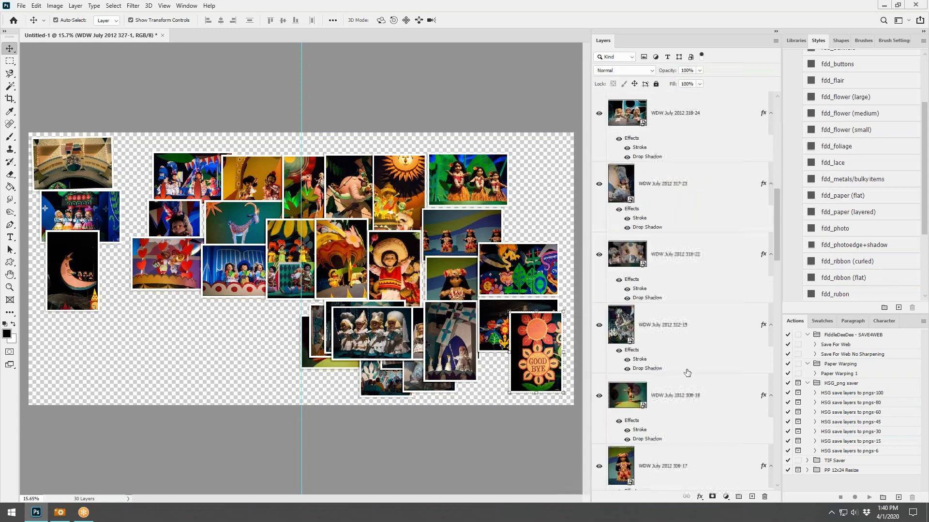
pyautogui.click(674, 305)
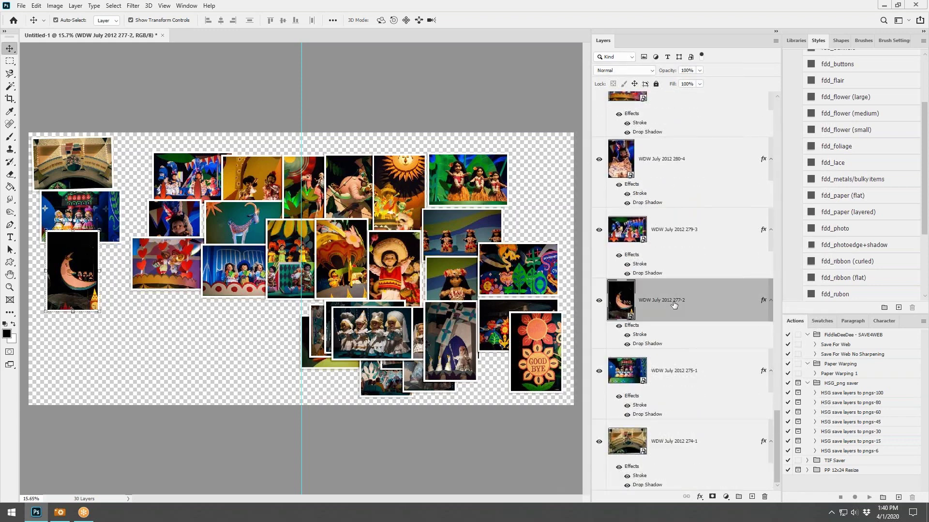
pyautogui.click(660, 239)
pyautogui.moveTo(177, 178); pyautogui.dragTo(64, 330)
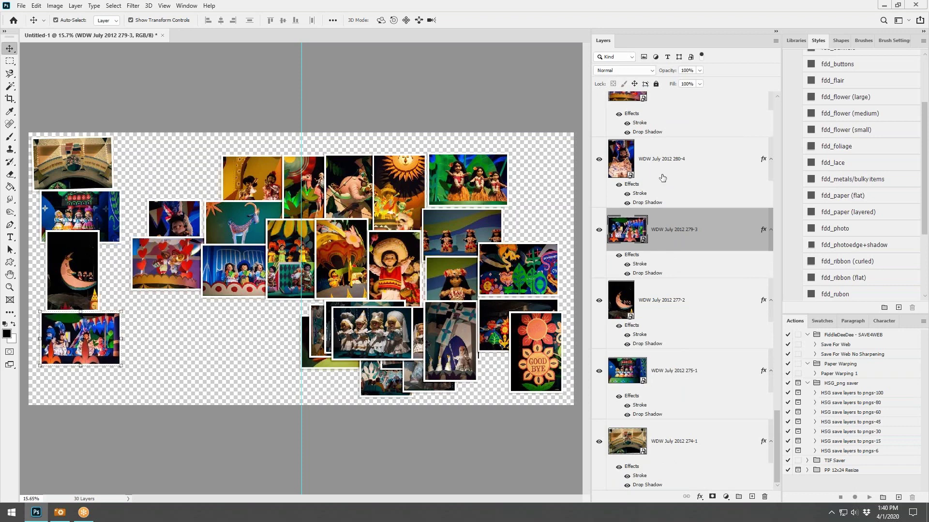
pyautogui.click(663, 165)
pyautogui.moveTo(173, 241); pyautogui.dragTo(147, 333)
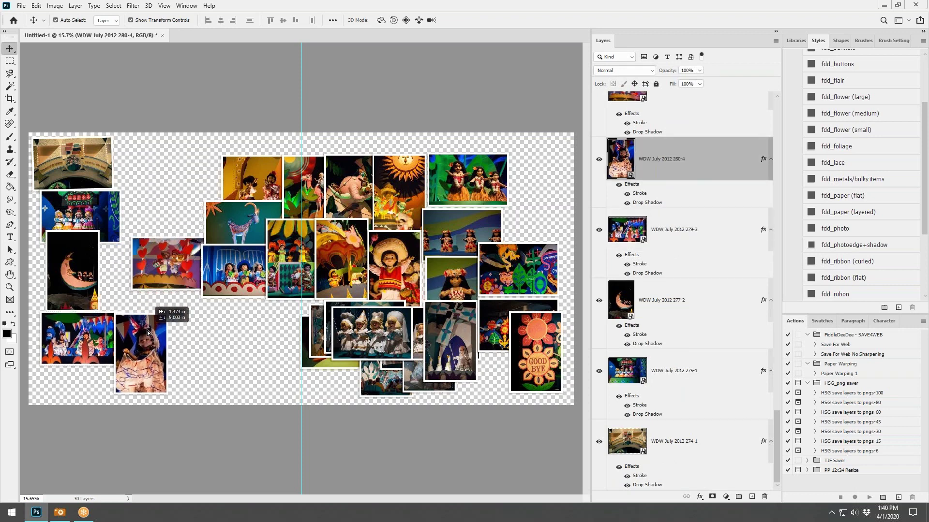
# Start a second column on the left page with the 282-5 photo at the top and 284-6 beneath it
pyautogui.scroll(1, 651, 161)
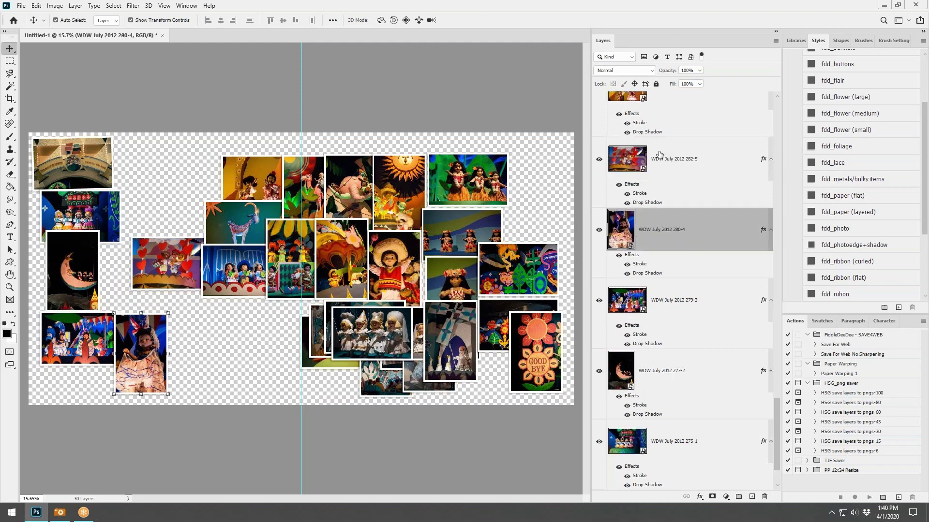
pyautogui.click(664, 164)
pyautogui.moveTo(165, 256); pyautogui.dragTo(186, 157)
pyautogui.scroll(1, 682, 164)
pyautogui.click(682, 165)
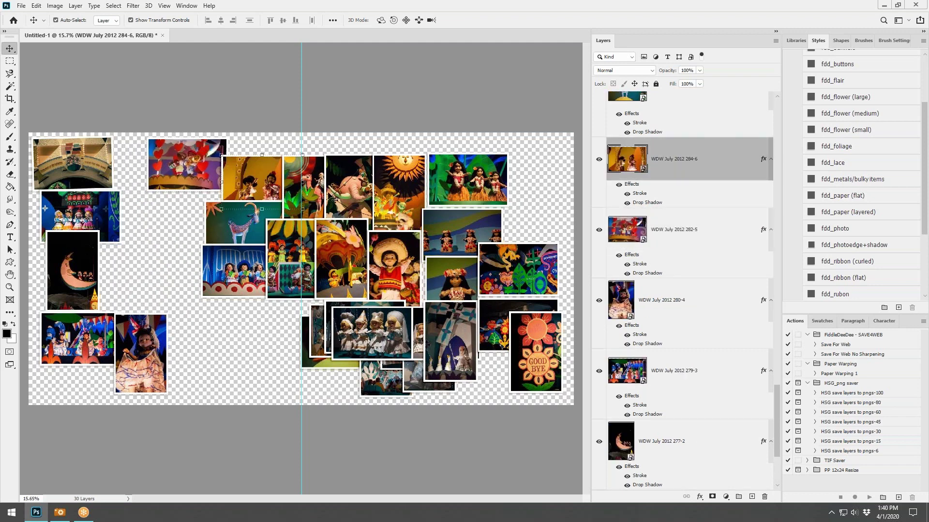
pyautogui.moveTo(249, 180); pyautogui.dragTo(176, 207)
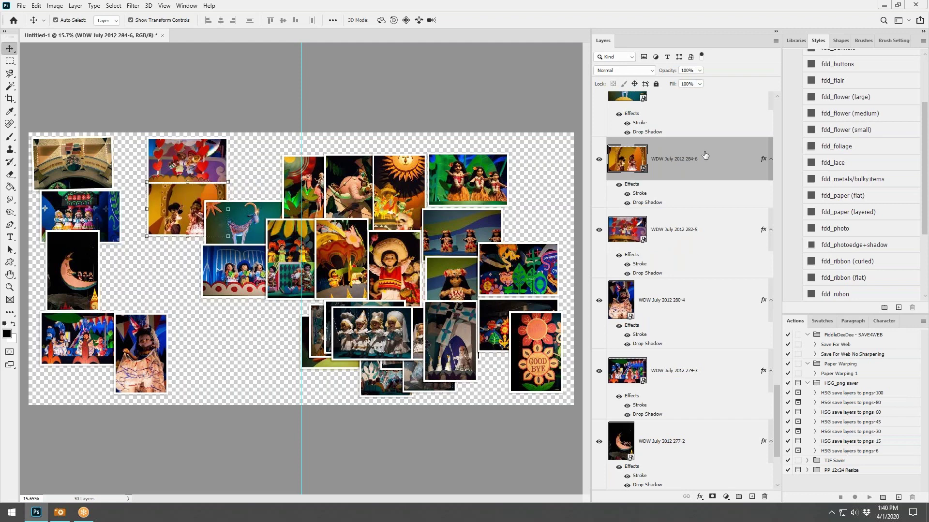
# Continue the left page's second column by placing the 286-7 goat photo and the 287-8 photo below 284-6
pyautogui.scroll(1, 705, 155)
pyautogui.click(692, 162)
pyautogui.moveTo(228, 235); pyautogui.dragTo(172, 254)
pyautogui.scroll(2, 689, 159)
pyautogui.click(680, 229)
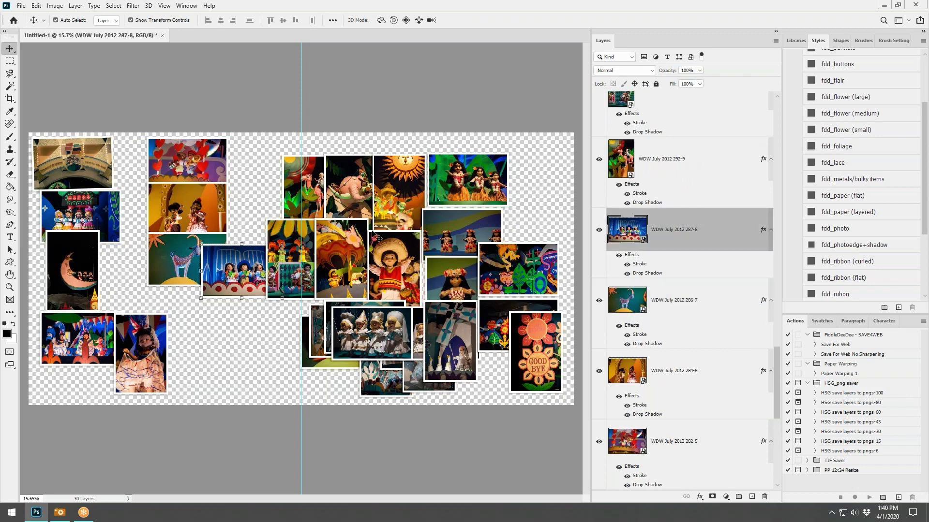
pyautogui.moveTo(216, 293); pyautogui.dragTo(162, 337)
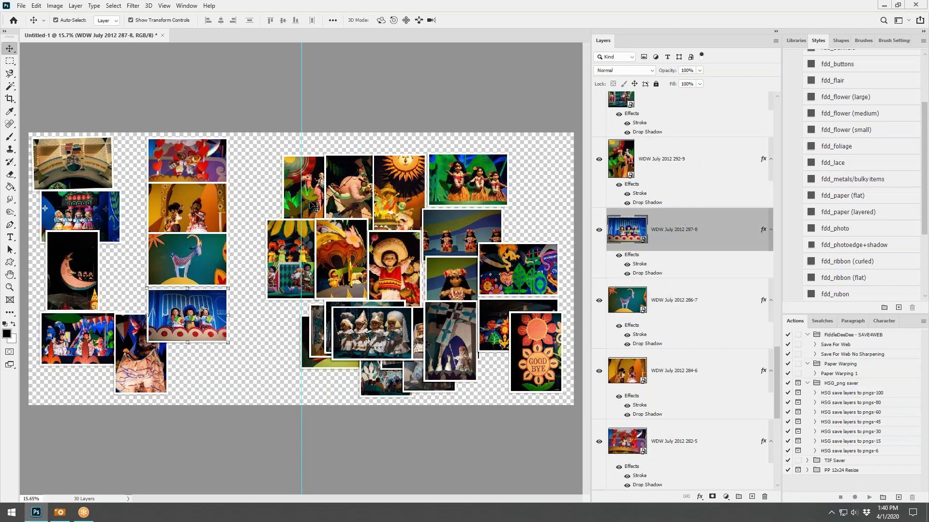
# Select the 282-5, 284-6, 286-7 and 287-8 photos together and shift the column over toward the center guide
pyautogui.click(210, 167)
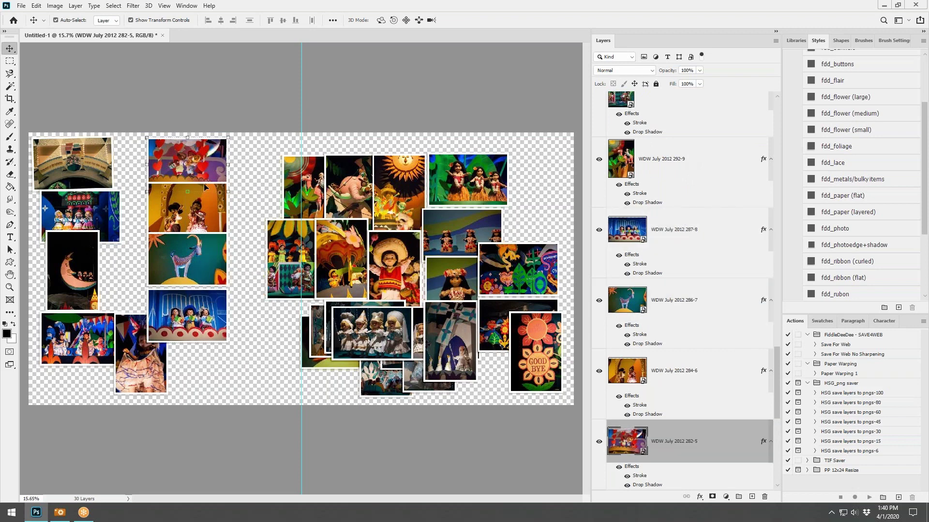
pyautogui.keyDown('shift'); pyautogui.click(205, 223); pyautogui.keyUp('shift')
pyautogui.hotkey('ctrl', 't')
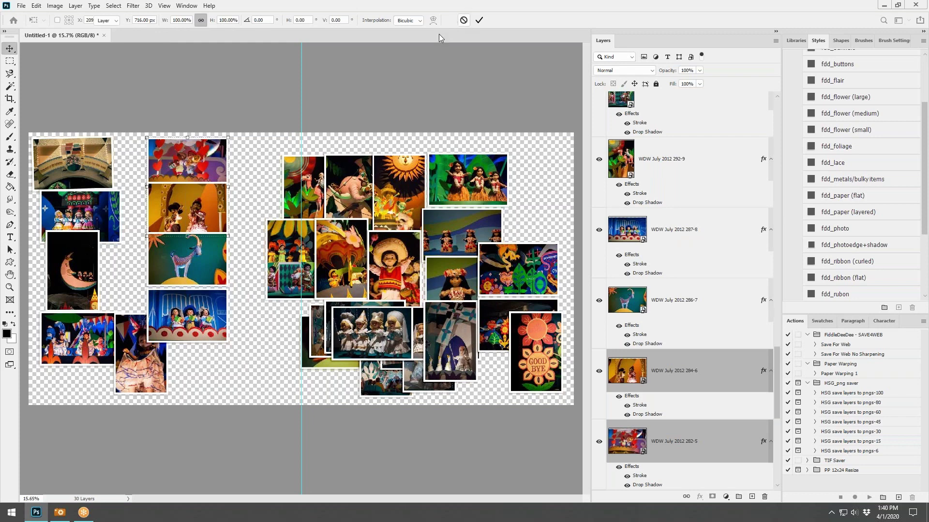
pyautogui.press('Return')
pyautogui.keyDown('shift'); pyautogui.click(206, 261); pyautogui.keyUp('shift')
pyautogui.keyDown('shift'); pyautogui.click(208, 324); pyautogui.keyUp('shift')
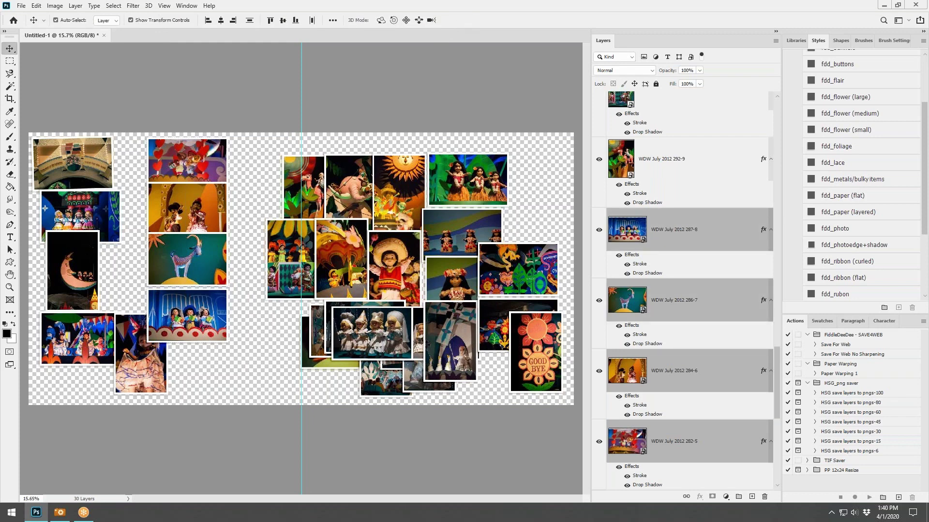
pyautogui.moveTo(205, 157); pyautogui.dragTo(286, 176)
# Place the 275-1 photo beside 274-1 in the top row and rotate it about 3.3° clockwise
pyautogui.moveTo(90, 222); pyautogui.dragTo(158, 173)
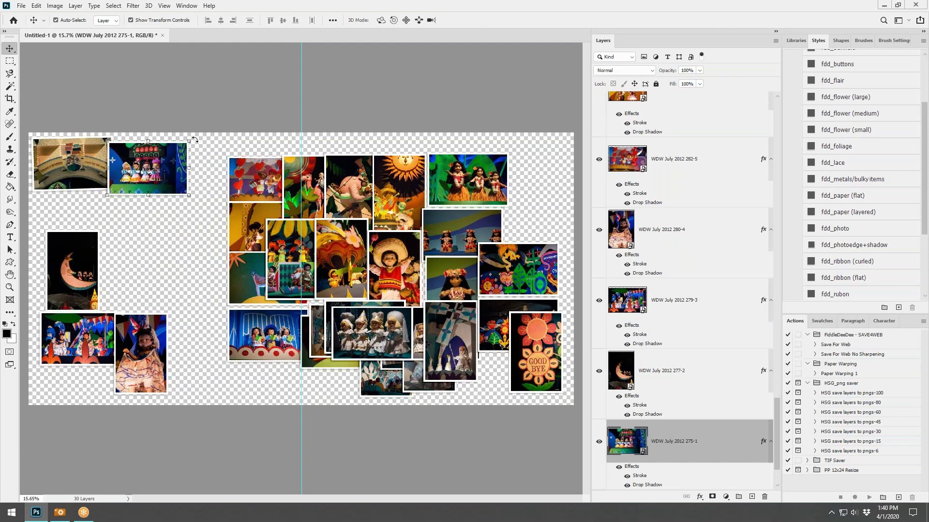
pyautogui.moveTo(194, 139); pyautogui.dragTo(197, 143)
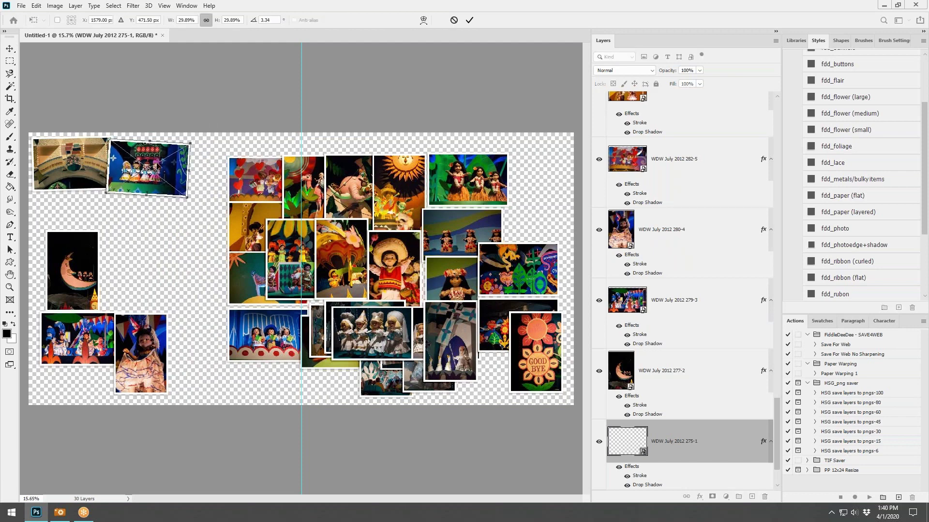
pyautogui.click(469, 20)
# Place the 277-2 moon photo right of 275-1, with the 279-3 and 280-4 photos overlapping just below
pyautogui.moveTo(78, 261); pyautogui.dragTo(211, 168)
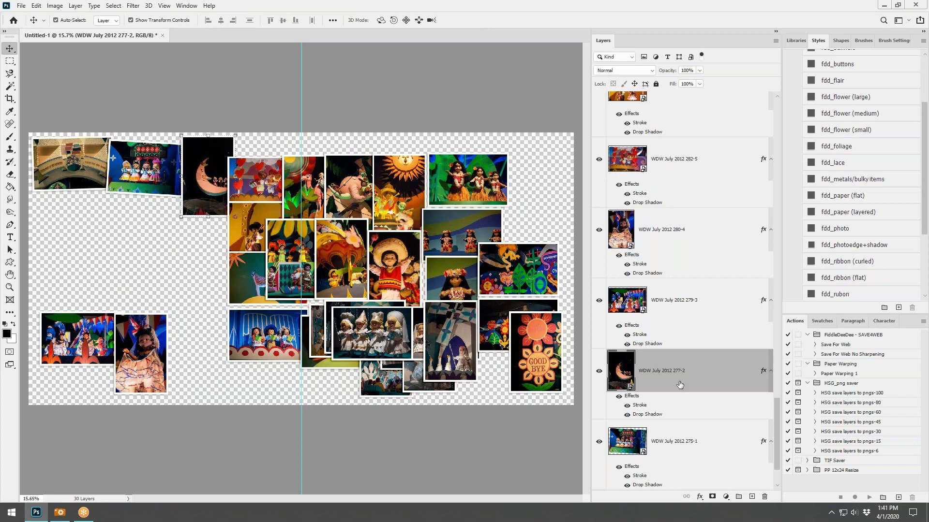
pyautogui.moveTo(77, 333); pyautogui.dragTo(167, 217)
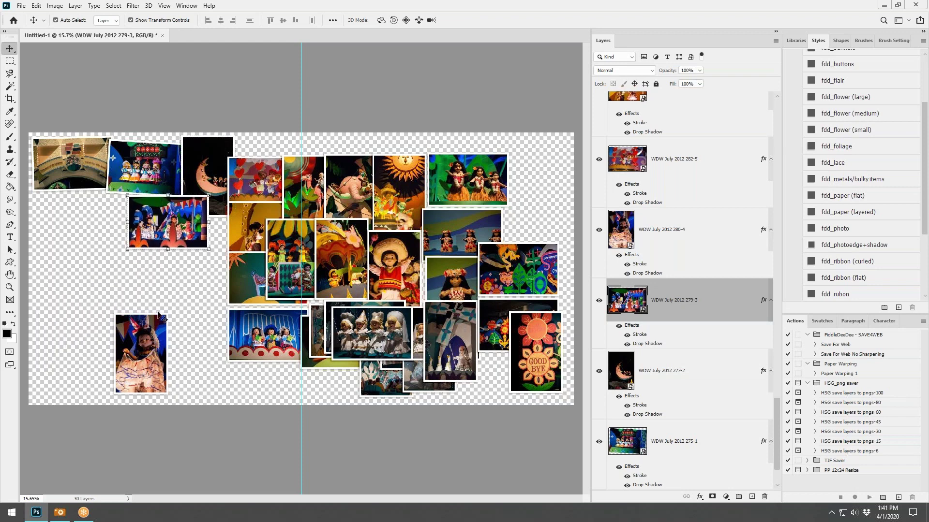
pyautogui.moveTo(150, 335); pyautogui.dragTo(183, 244)
# Select all photo layers from 282-5 through 327-1 and move them down to clear the upper part of the spread
pyautogui.click(716, 159)
pyautogui.scroll(15, 716, 156)
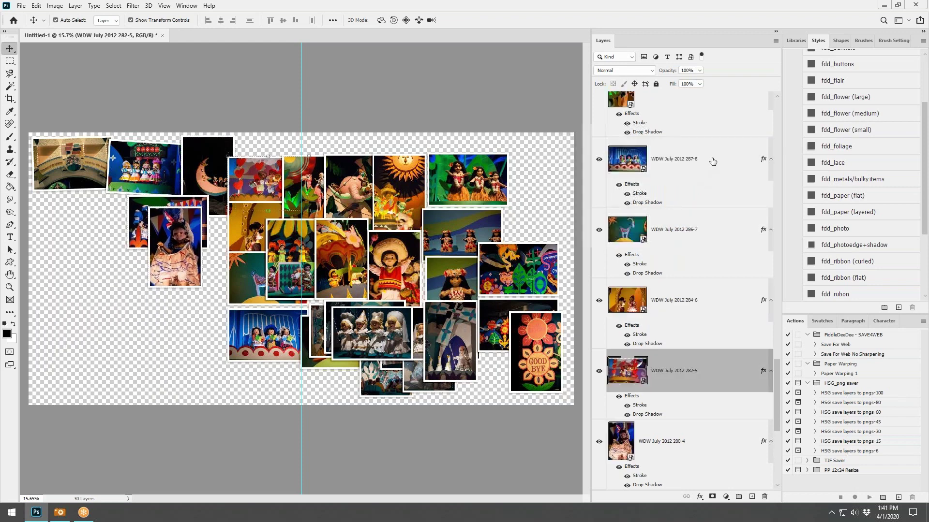
pyautogui.scroll(5, 717, 156)
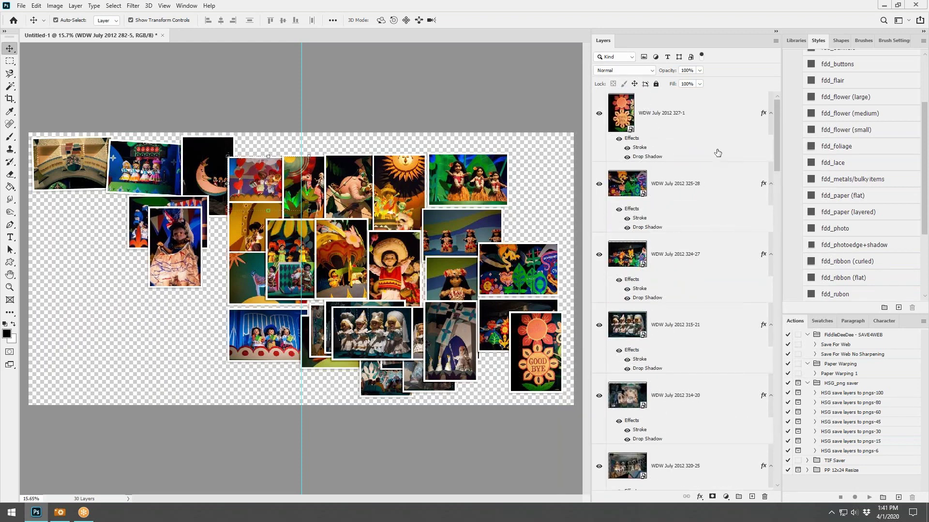
pyautogui.keyDown('shift'); pyautogui.click(698, 123); pyautogui.keyUp('shift')
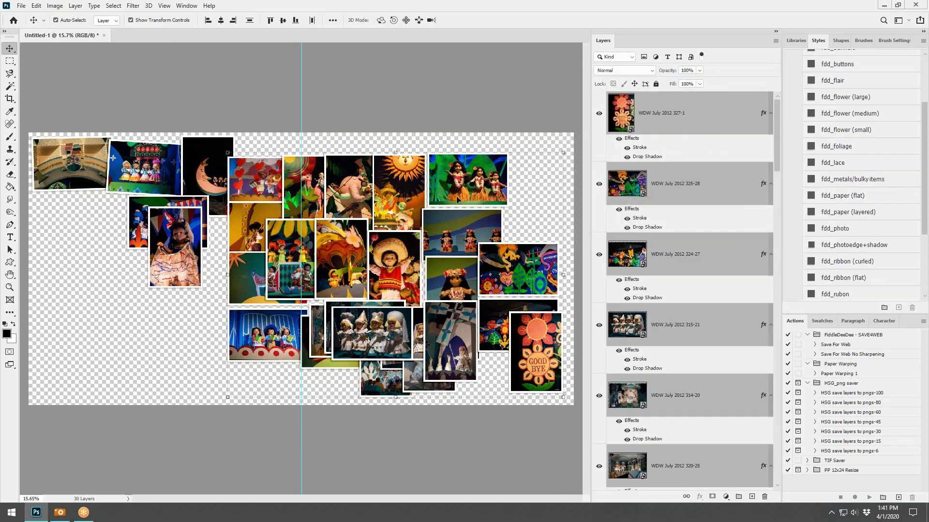
pyautogui.moveTo(256, 186); pyautogui.dragTo(160, 330)
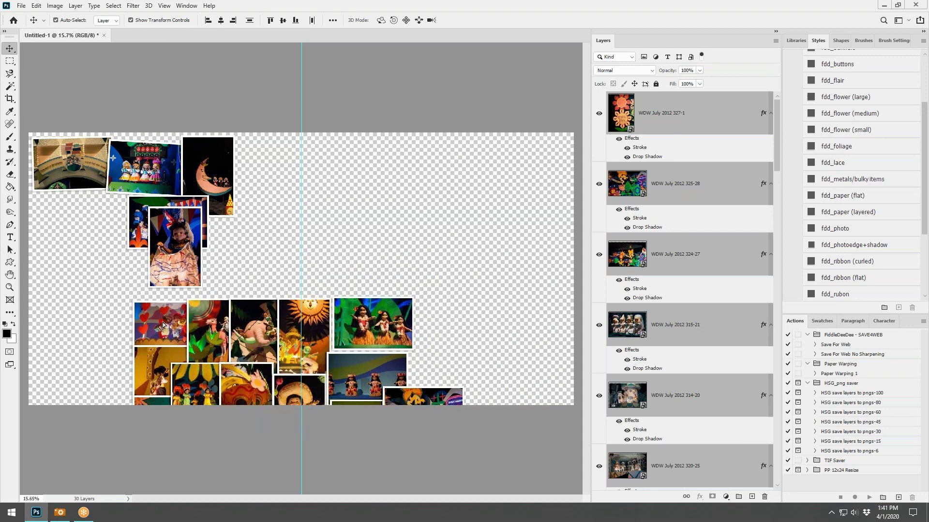
# Line up the 279-3 and 280-4 photos after 275-1 in the top row, setting the 277-2 moon photo aside on the right page
pyautogui.click(177, 237)
pyautogui.moveTo(177, 237); pyautogui.dragTo(150, 219)
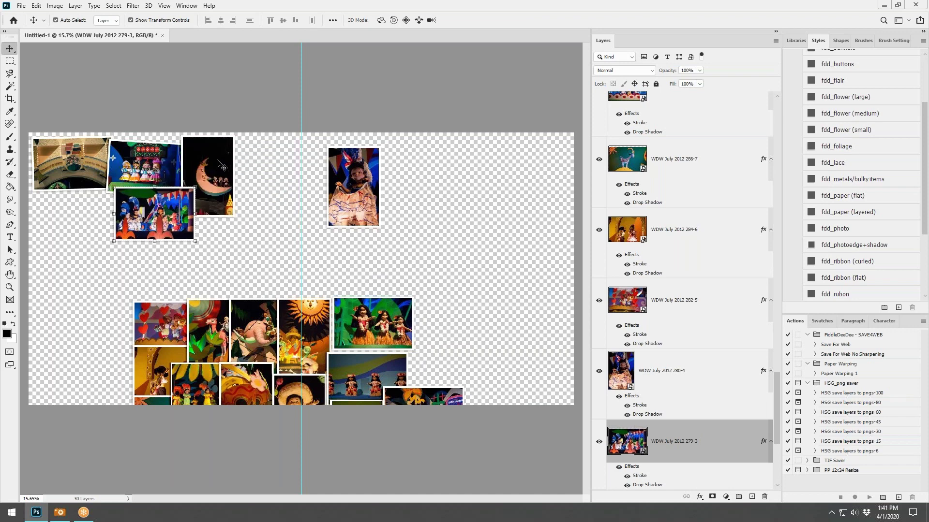
pyautogui.moveTo(220, 164); pyautogui.dragTo(290, 155)
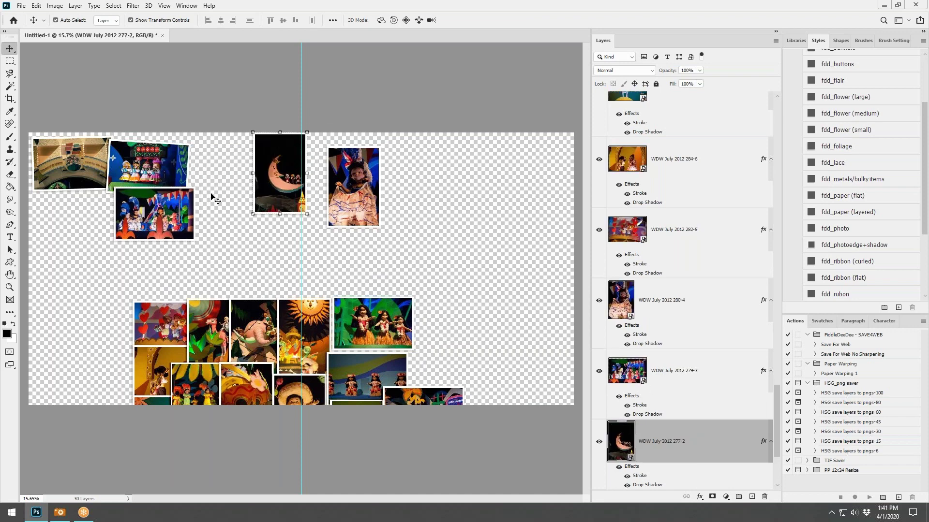
pyautogui.moveTo(172, 211); pyautogui.dragTo(283, 172)
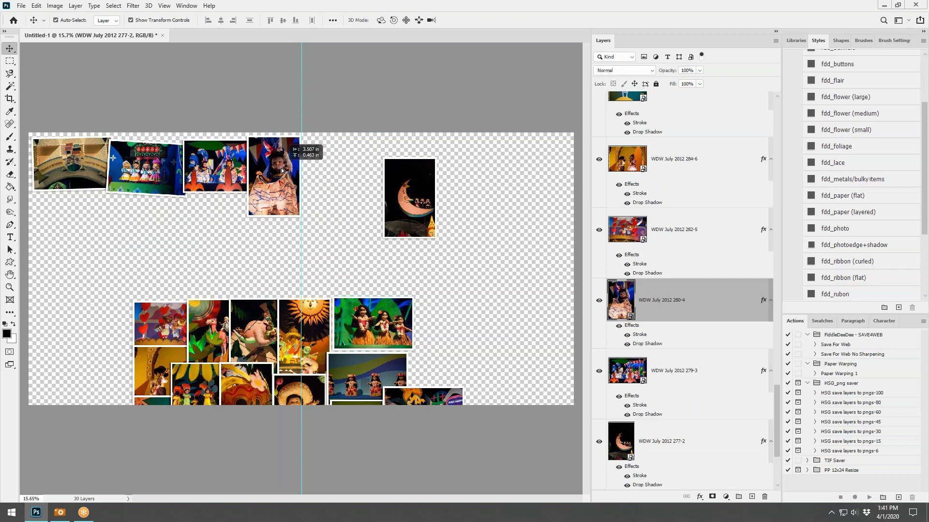
pyautogui.moveTo(283, 170); pyautogui.dragTo(283, 171)
# Shift the 274-1 photo closer to the page's outer edge, stack the 275-1 layer beneath it, and adjust the adjoining top-row photos
pyautogui.moveTo(68, 172); pyautogui.dragTo(65, 176)
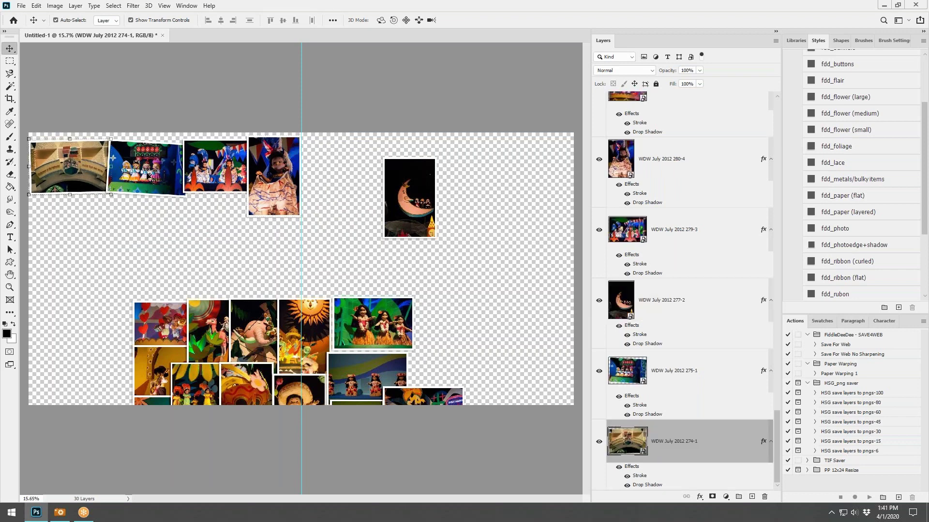
pyautogui.moveTo(151, 179); pyautogui.dragTo(147, 178)
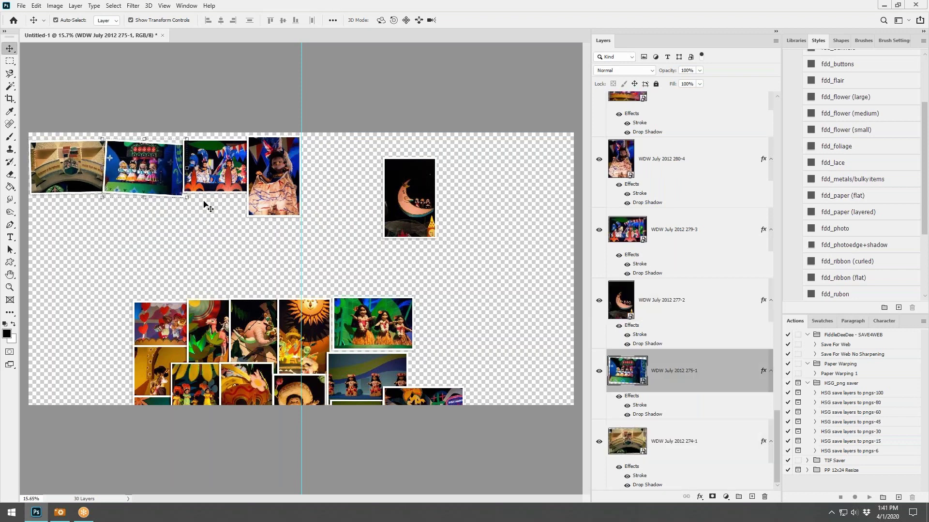
pyautogui.moveTo(677, 374); pyautogui.dragTo(670, 440)
pyautogui.moveTo(161, 167); pyautogui.dragTo(214, 178)
pyautogui.click(213, 173)
# Place the 277-2 moon photo against the center guide after 280-4, followed by the 282-5 hearts photo
pyautogui.moveTo(398, 193); pyautogui.dragTo(318, 175)
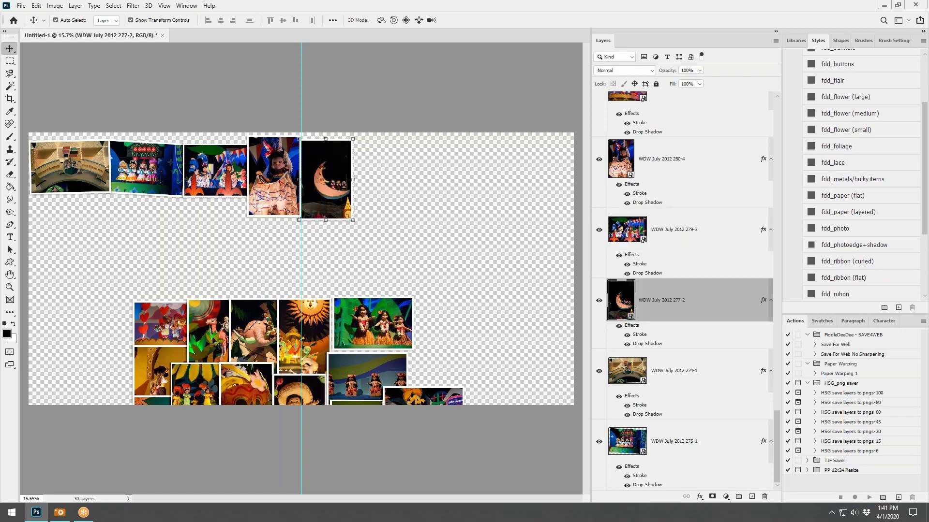
pyautogui.click(660, 267)
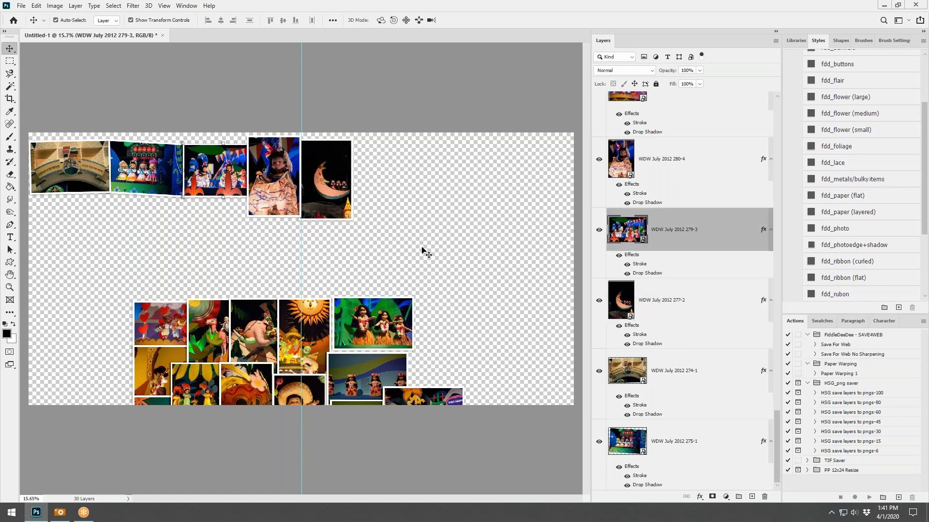
pyautogui.click(683, 171)
pyautogui.scroll(2, 704, 310)
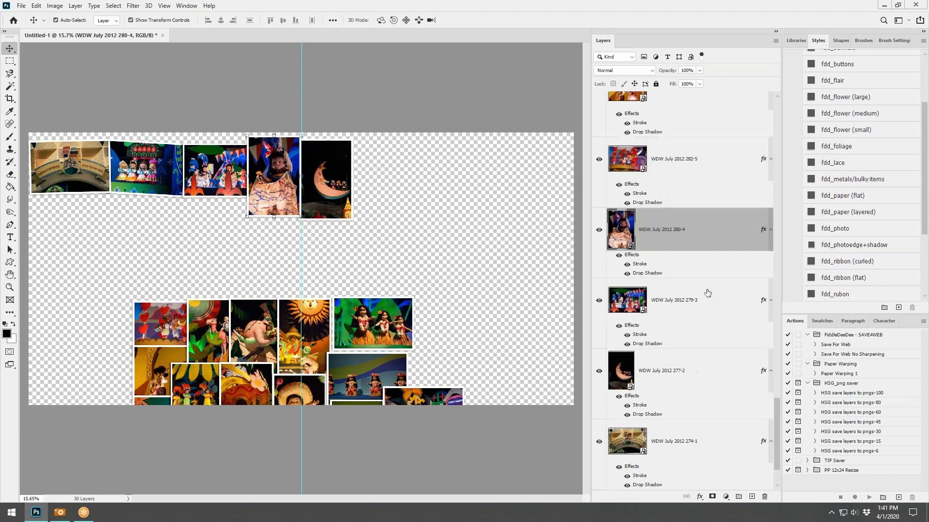
pyautogui.click(701, 165)
pyautogui.moveTo(162, 327); pyautogui.dragTo(387, 167)
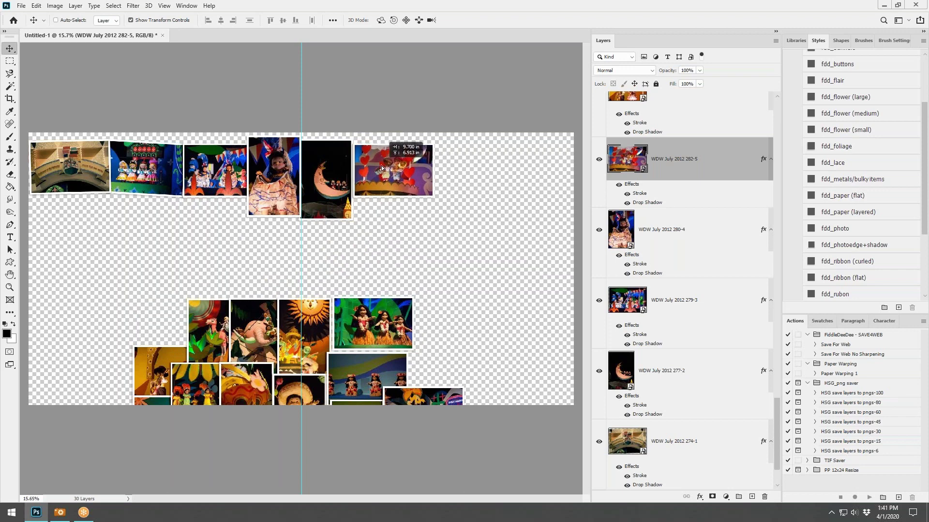
# Finish the top row by placing the 284-6 photo after 282-5 and the 286-7 goat photo at the spread's right edge
pyautogui.scroll(3, 677, 232)
pyautogui.click(663, 231)
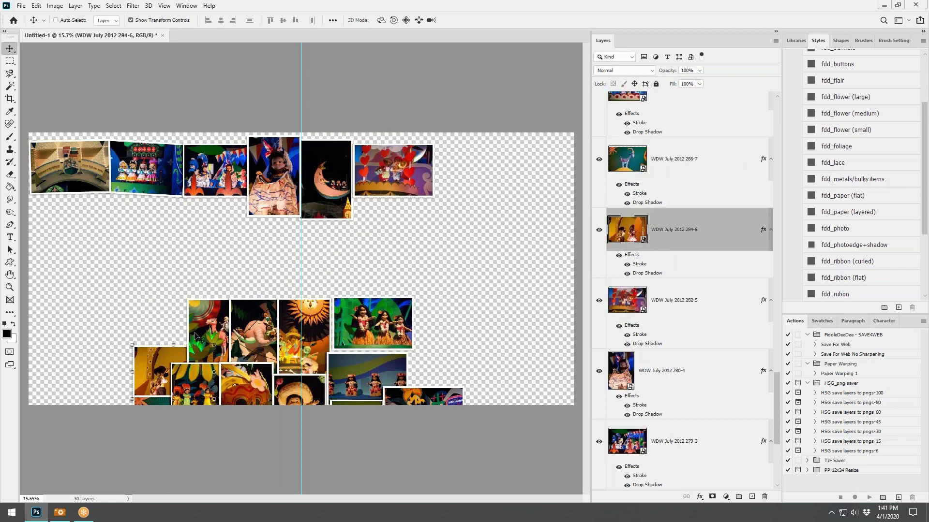
pyautogui.moveTo(152, 357); pyautogui.dragTo(463, 161)
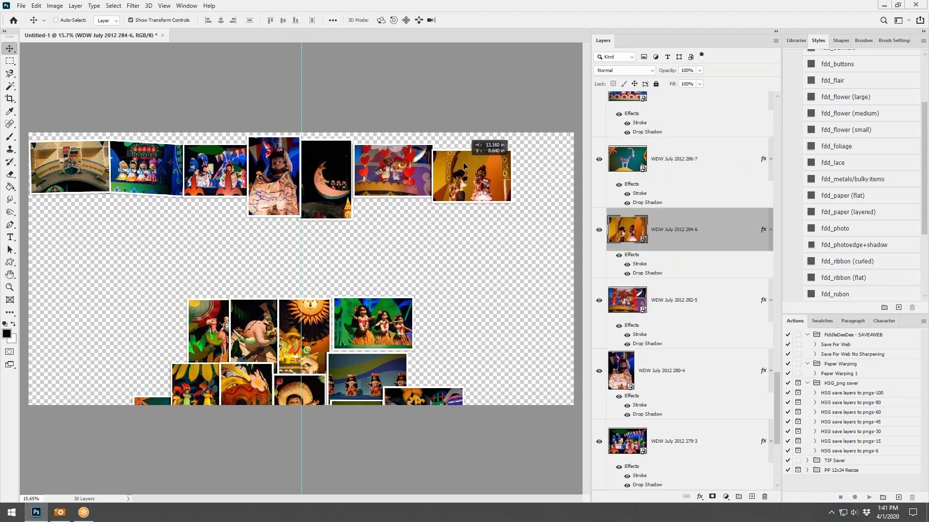
pyautogui.click(672, 172)
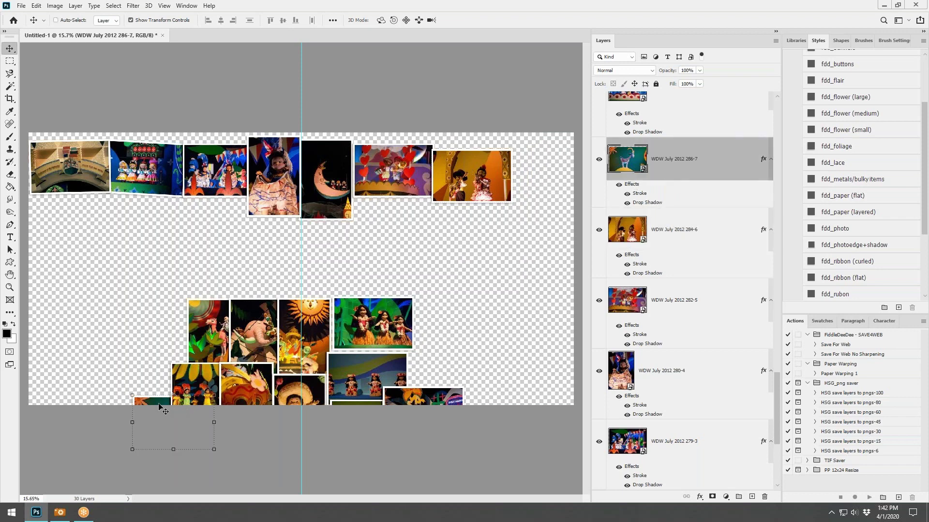
pyautogui.moveTo(160, 407); pyautogui.dragTo(539, 162)
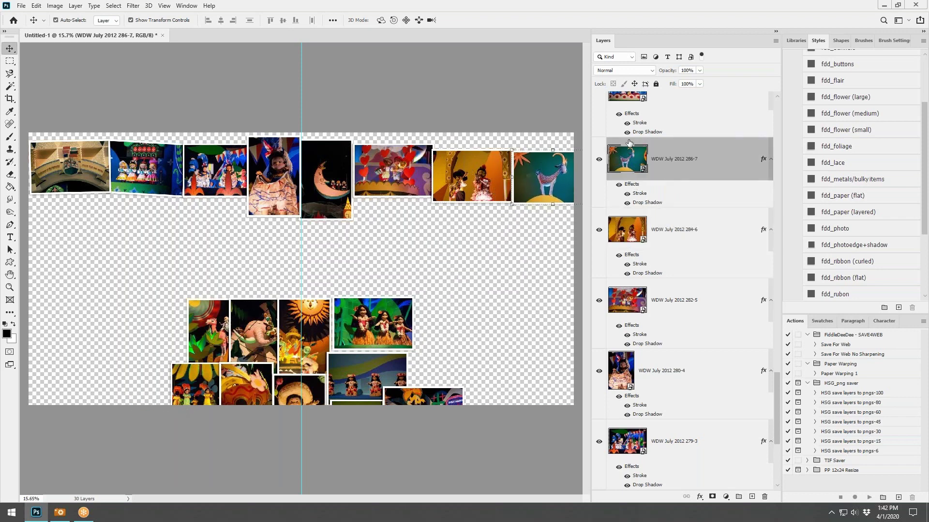
# Start a second row with the 287-8 photo below 274-1 and the 292-9 photo beside it
pyautogui.scroll(1, 629, 143)
pyautogui.click(669, 167)
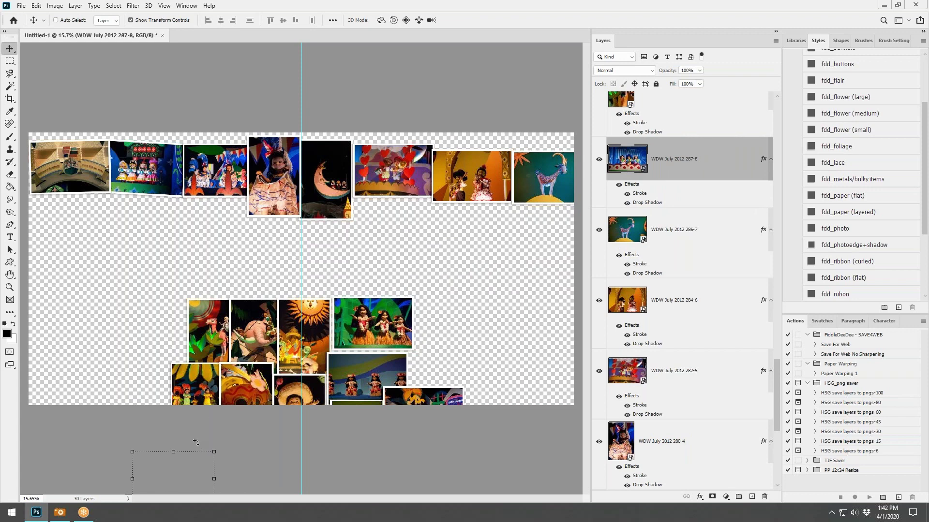
pyautogui.moveTo(184, 466); pyautogui.dragTo(81, 211)
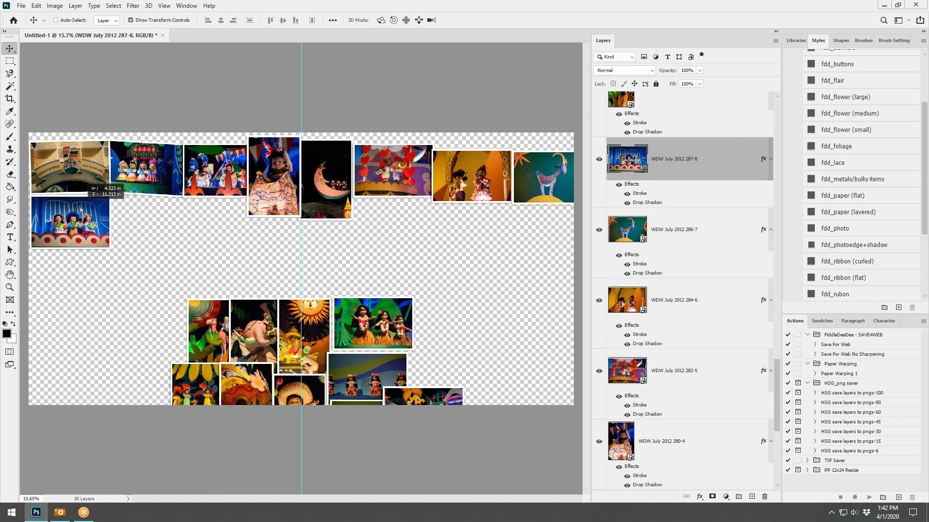
pyautogui.scroll(1, 724, 180)
pyautogui.click(724, 177)
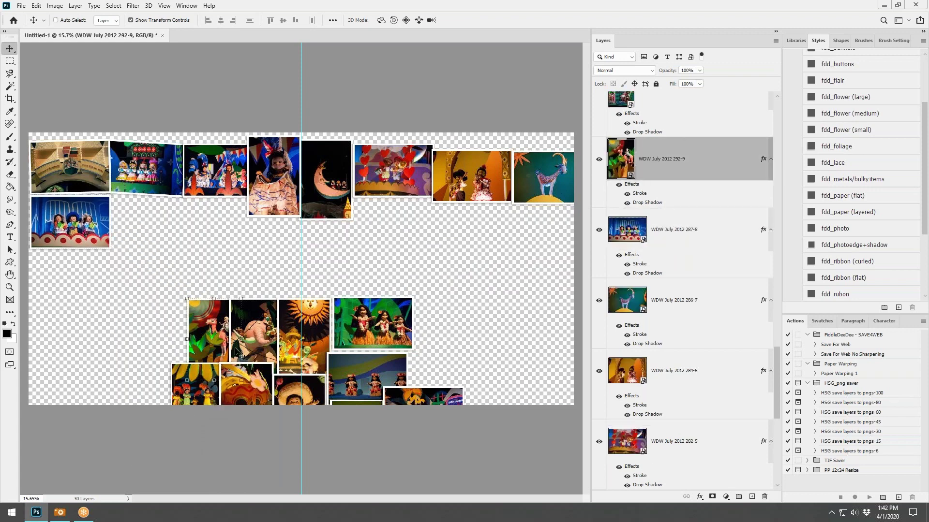
pyautogui.moveTo(195, 329); pyautogui.dragTo(120, 217)
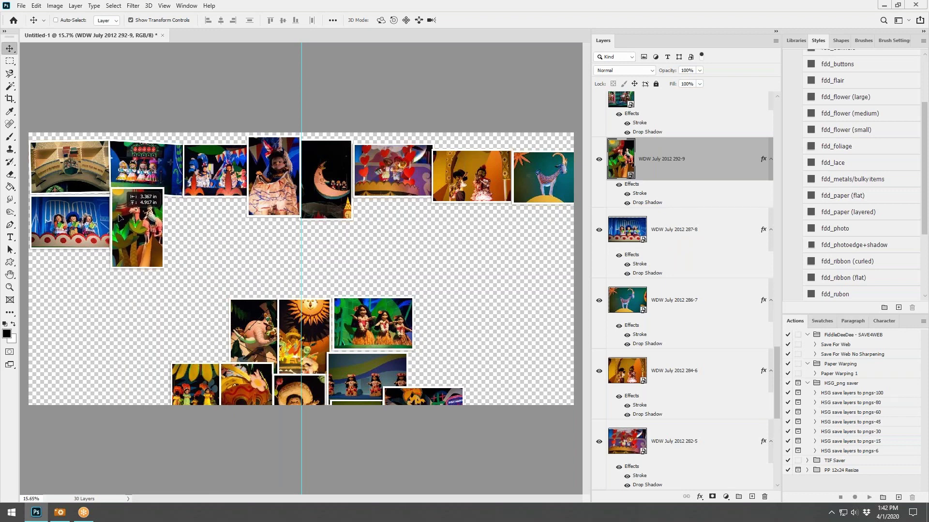
# Continue the second row with the 293-10 and 294-11 photos side by side after 292-9
pyautogui.scroll(2, 666, 180)
pyautogui.click(667, 230)
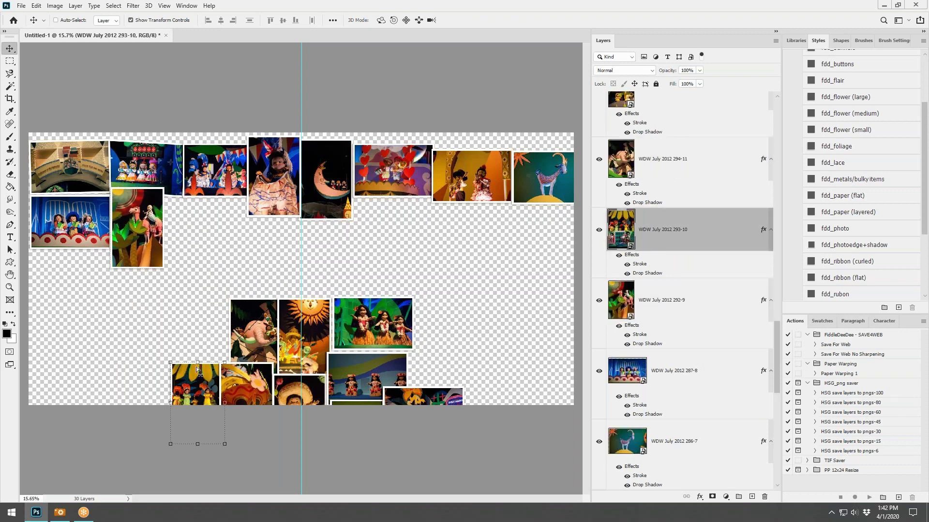
pyautogui.moveTo(197, 369); pyautogui.dragTo(188, 201)
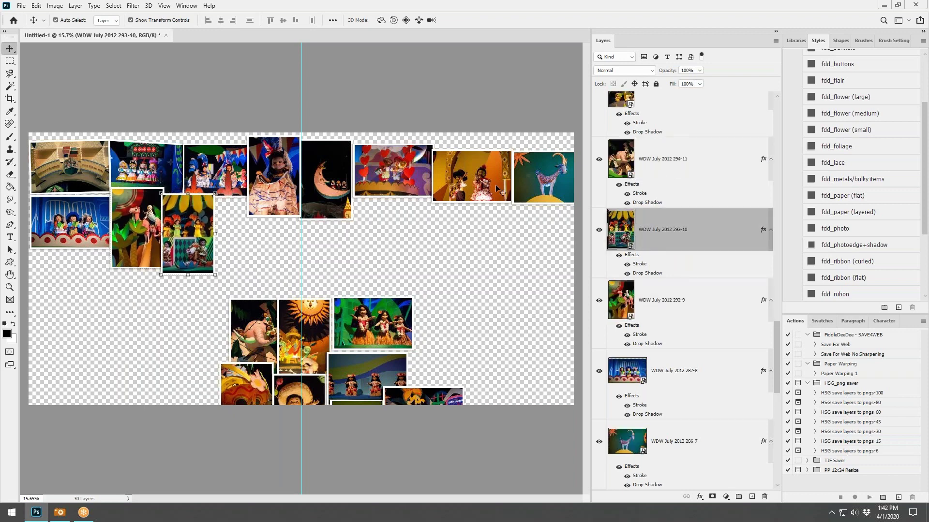
pyautogui.click(670, 170)
pyautogui.moveTo(259, 345); pyautogui.dragTo(240, 245)
# Add the 295-12 photo across the center guide and the 297-13 sun photo after it in the second row
pyautogui.scroll(1, 720, 201)
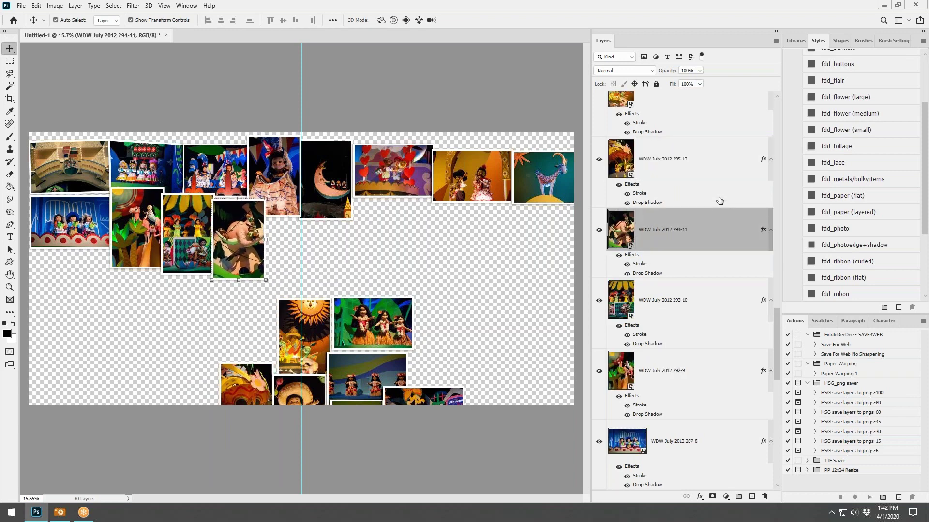
pyautogui.click(666, 185)
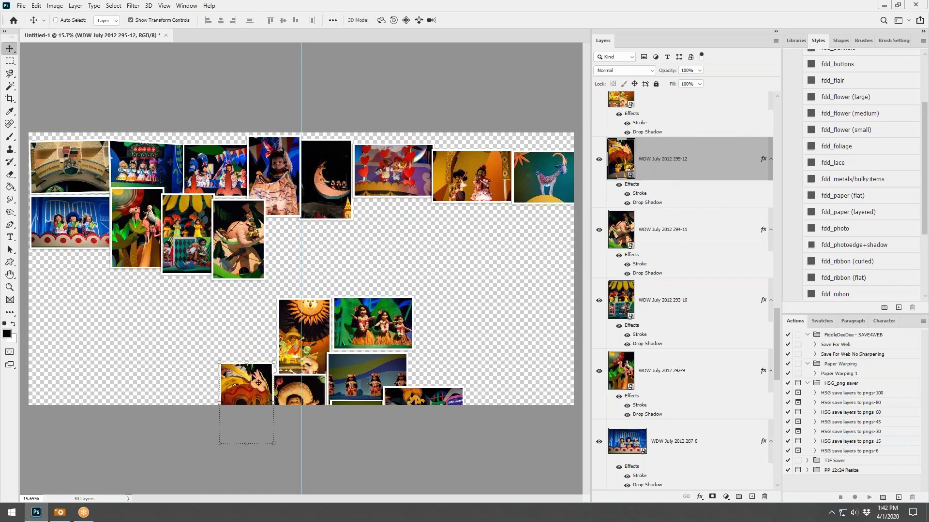
pyautogui.moveTo(259, 383); pyautogui.dragTo(291, 229)
pyautogui.scroll(1, 687, 147)
pyautogui.click(688, 148)
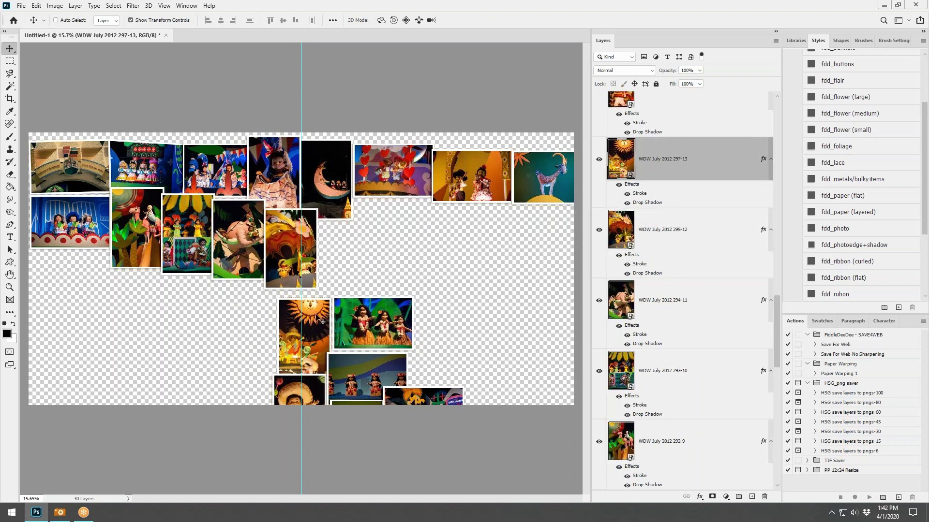
pyautogui.moveTo(322, 322); pyautogui.dragTo(364, 235)
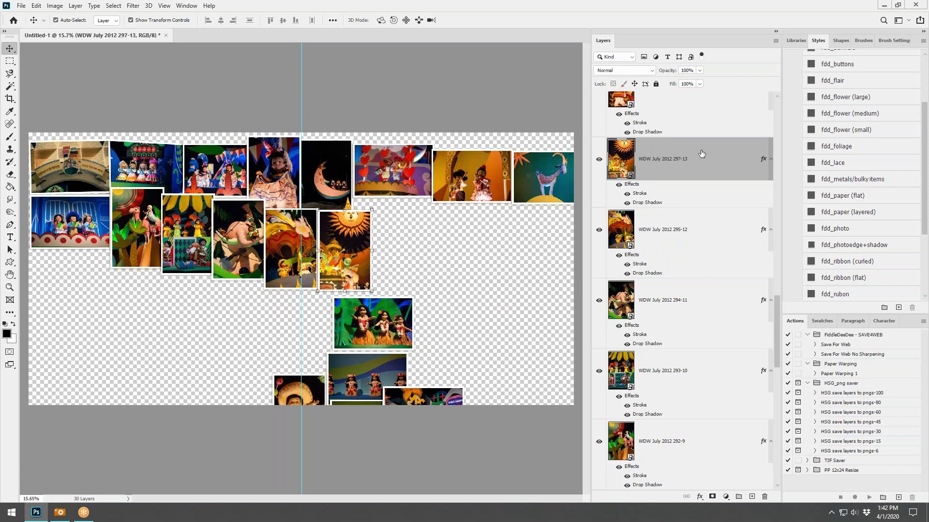
# Continue the second row by placing the 298-14 sombrero photo after 297-13 and the 301-15 hula photo beside it
pyautogui.scroll(1, 686, 114)
pyautogui.click(685, 114)
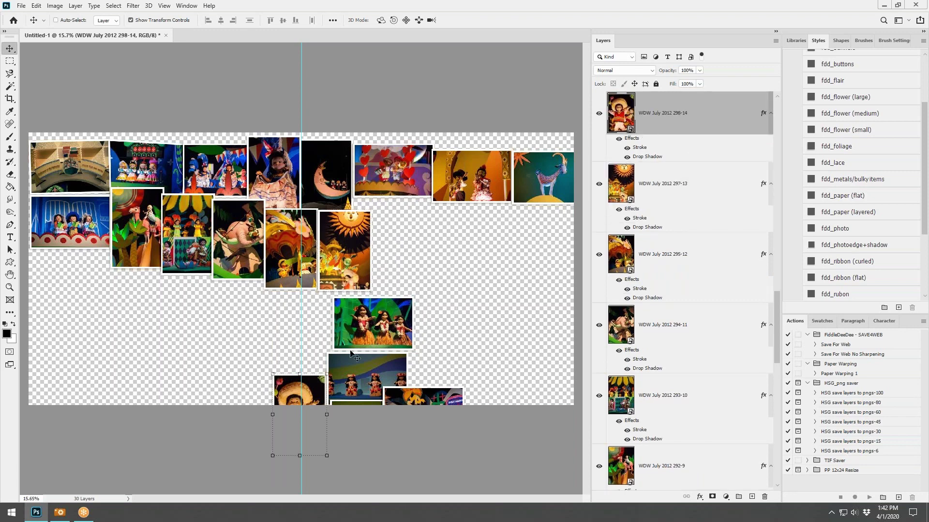
pyautogui.moveTo(315, 396); pyautogui.dragTo(410, 217)
pyautogui.scroll(1, 715, 156)
pyautogui.click(683, 126)
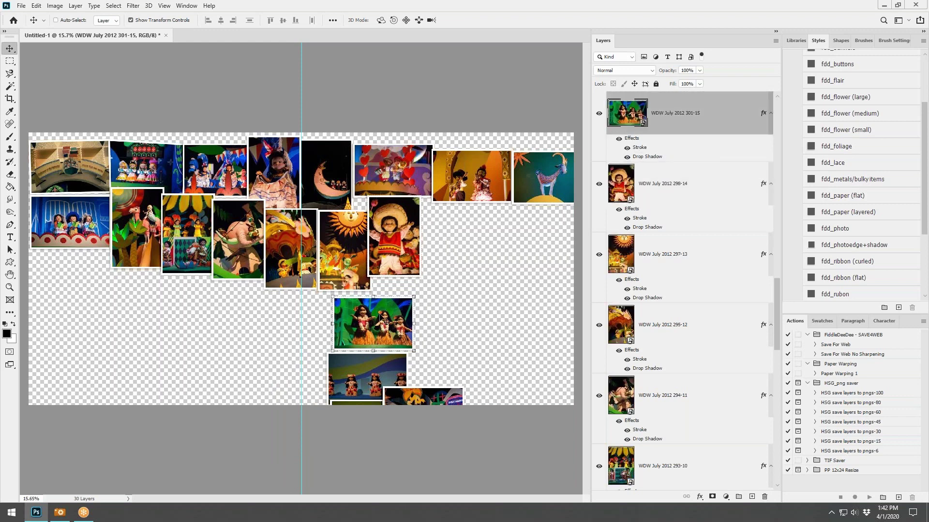
pyautogui.moveTo(385, 320); pyautogui.dragTo(468, 224)
# End the second row with the 305-16 photo at the spread's right edge and place the 306-17 photo below it
pyautogui.scroll(2, 661, 175)
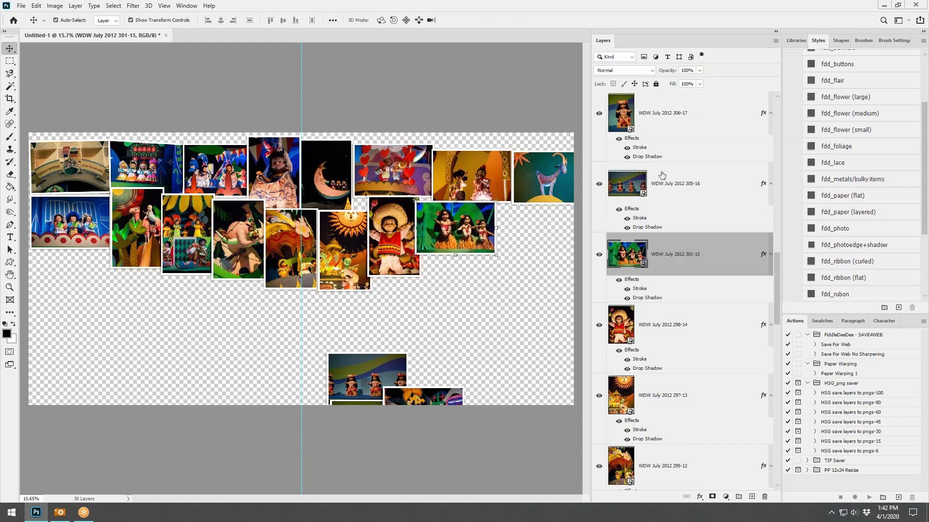
pyautogui.click(661, 176)
pyautogui.moveTo(359, 365); pyautogui.dragTo(524, 213)
pyautogui.click(661, 122)
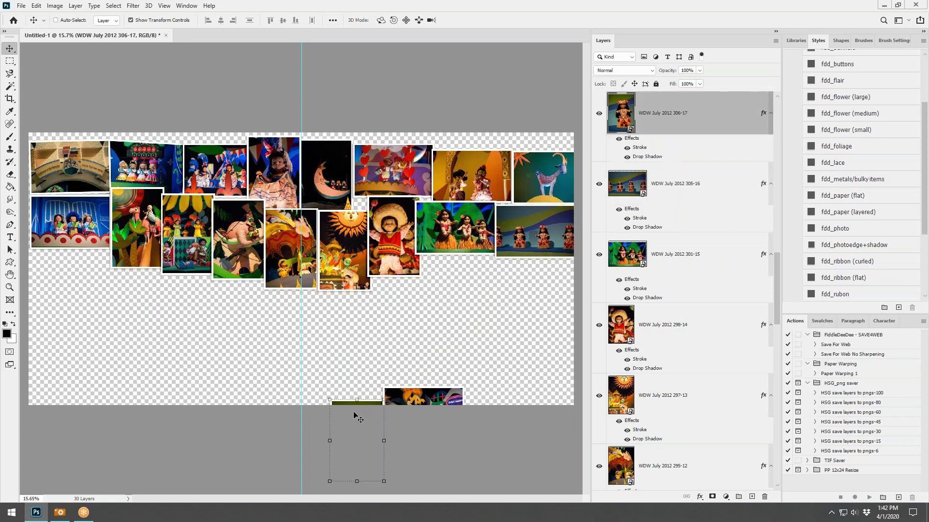
pyautogui.moveTo(358, 406); pyautogui.dragTo(538, 266)
# Place the 308-18 photo to the left of 306-17, below the 301-15 hula photo
pyautogui.scroll(1, 695, 188)
pyautogui.click(671, 130)
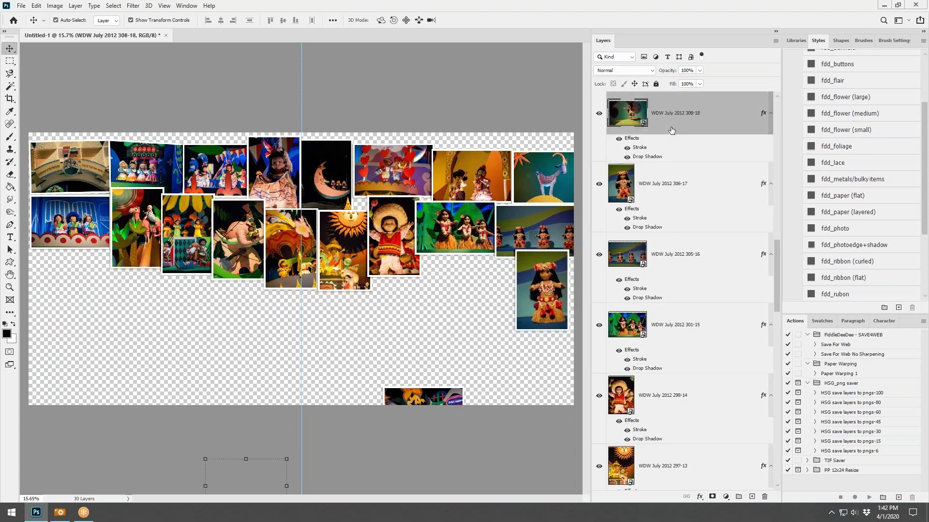
pyautogui.moveTo(420, 389); pyautogui.dragTo(473, 276)
pyautogui.moveTo(353, 347); pyautogui.dragTo(495, 267)
# Move all the photos from 312-19 up through 315-21 in the layer stack together onto the canvas below the second row
pyautogui.scroll(1, 715, 159)
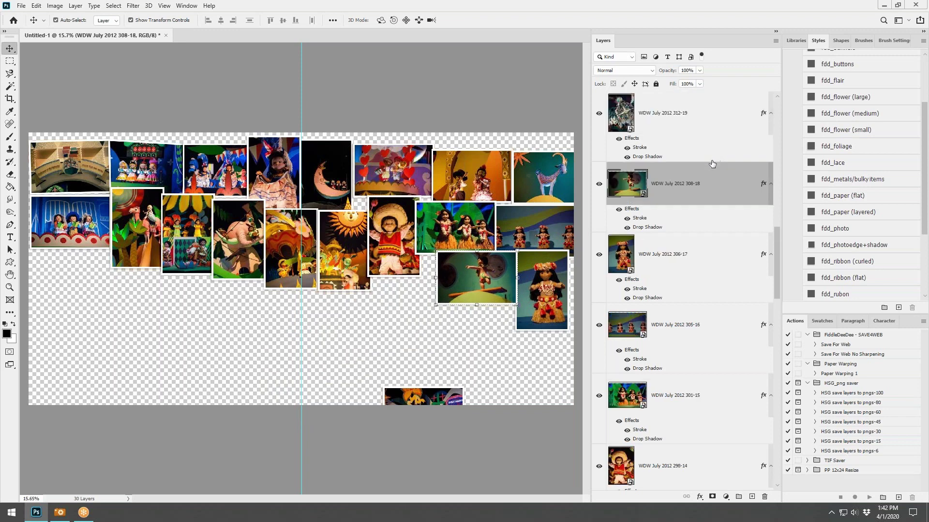
pyautogui.click(689, 128)
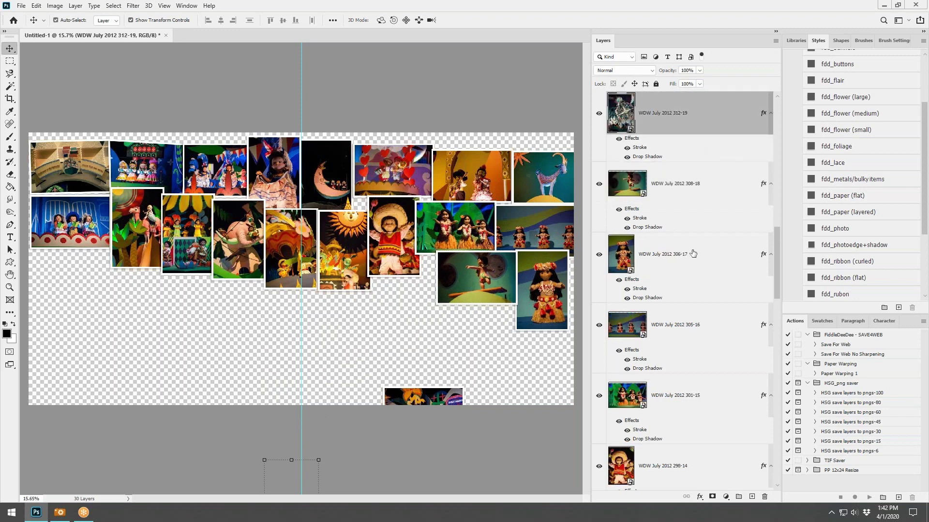
pyautogui.scroll(5, 695, 236)
pyautogui.scroll(3, 694, 236)
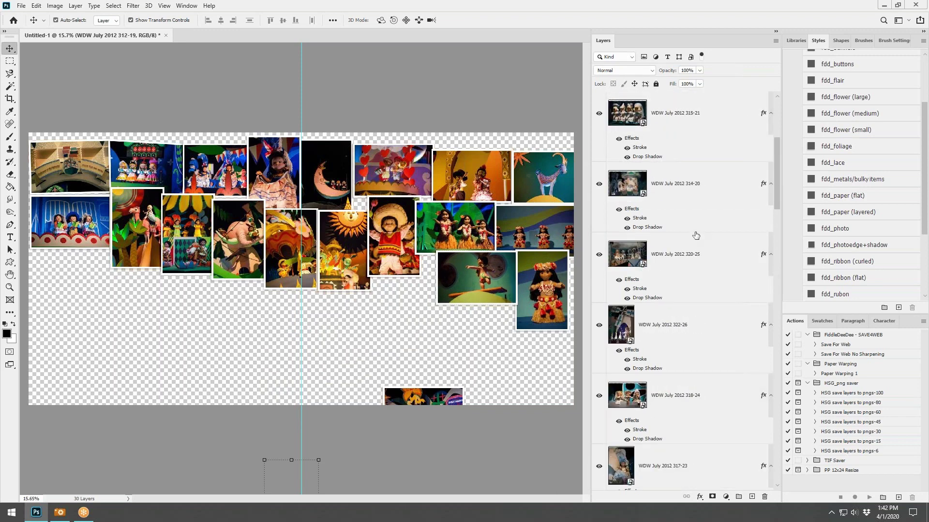
pyautogui.keyDown('shift'); pyautogui.click(691, 196); pyautogui.keyUp('shift')
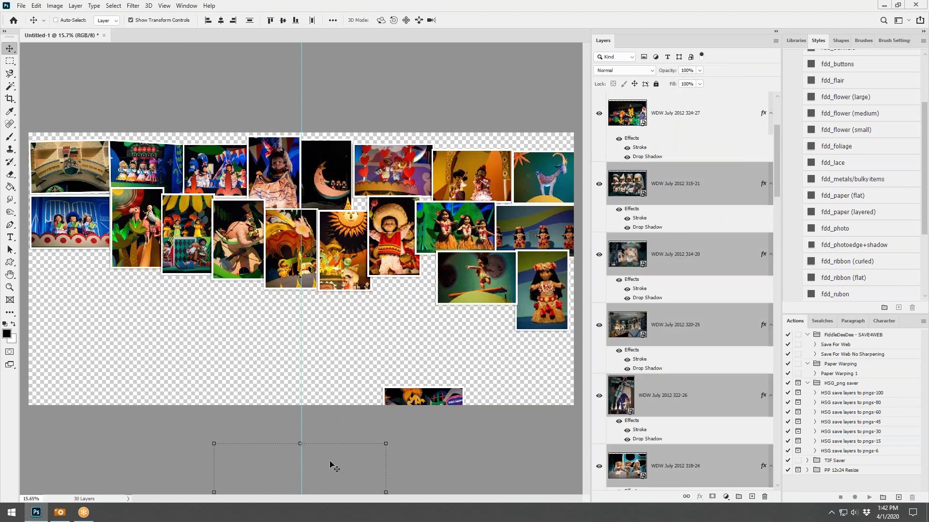
pyautogui.moveTo(330, 464); pyautogui.dragTo(291, 307)
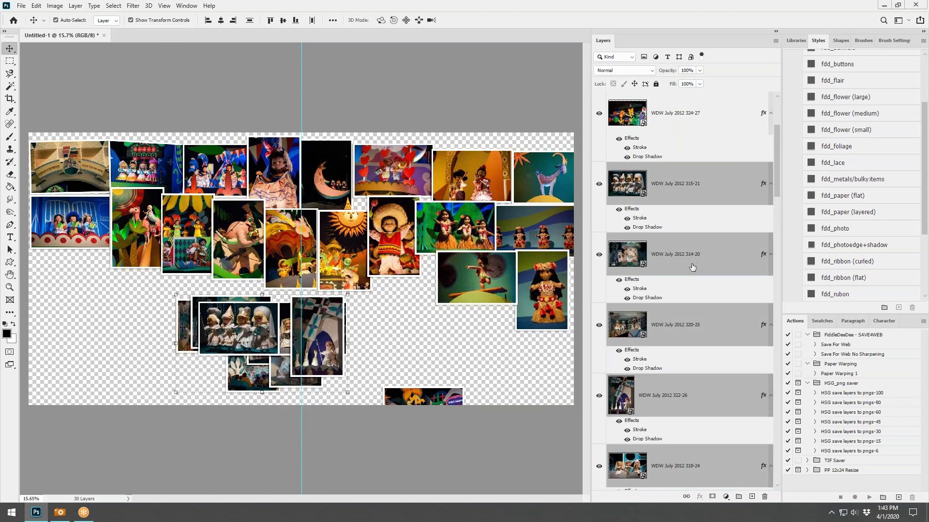
# Start the third row with the 312-19 photo near the spread's left edge and the 316-22 photo beside it
pyautogui.scroll(-6, 687, 290)
pyautogui.click(658, 257)
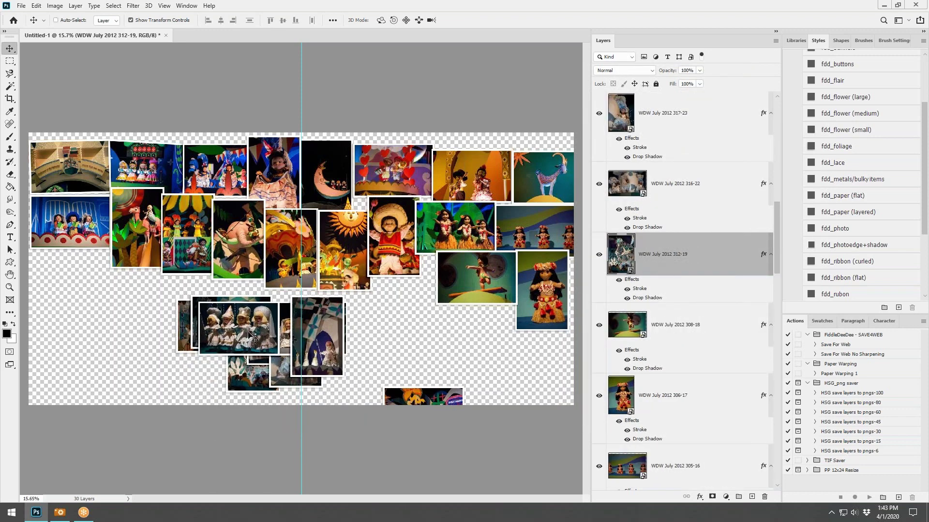
pyautogui.moveTo(251, 338); pyautogui.dragTo(64, 297)
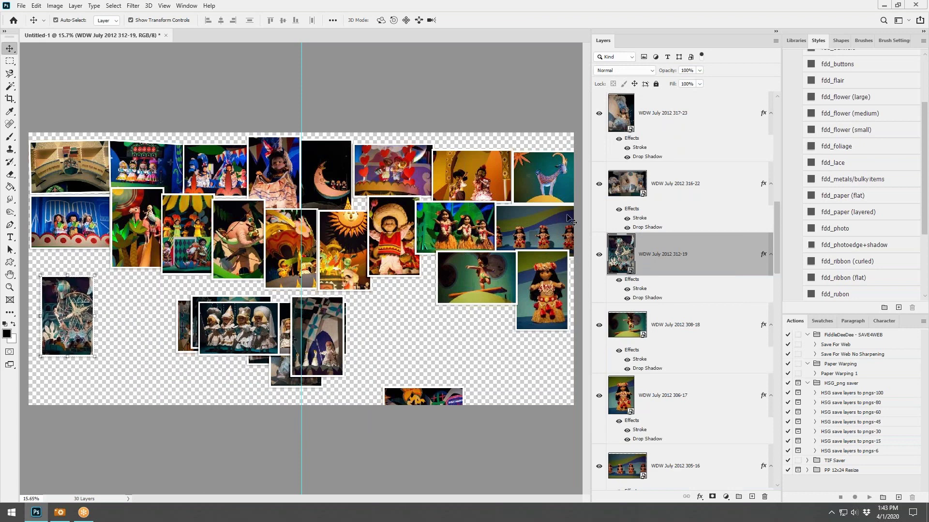
pyautogui.click(650, 190)
pyautogui.moveTo(223, 326); pyautogui.dragTo(68, 284)
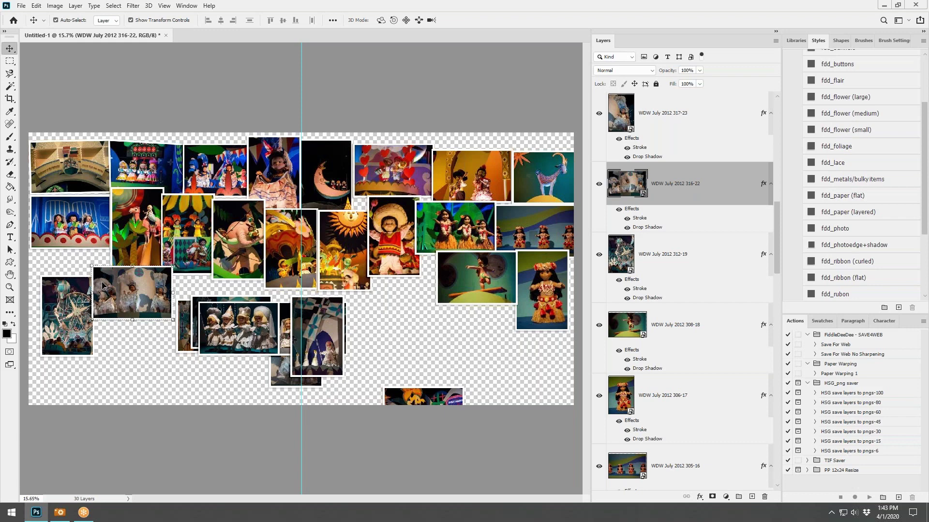
# Continue the third row with the 317-23 photo after 316-22 and the 318-24 photo up to the center guide
pyautogui.click(677, 113)
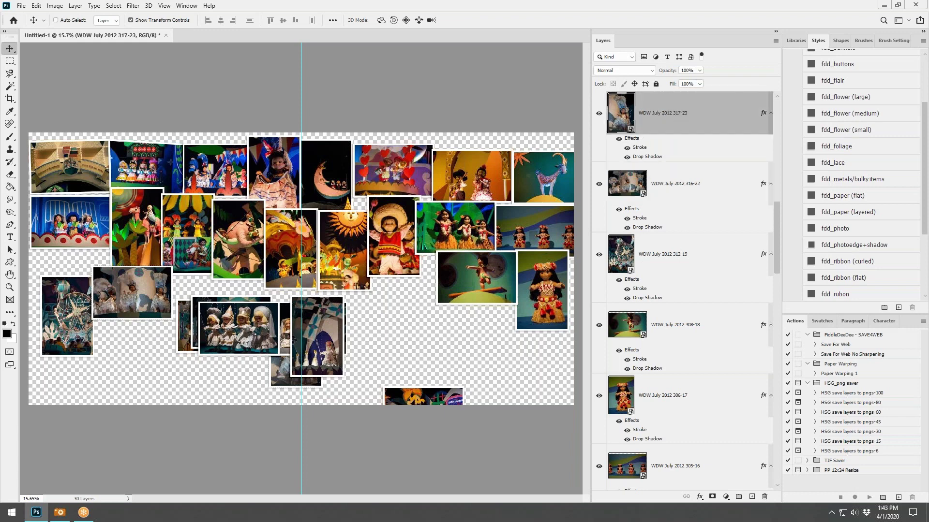
pyautogui.moveTo(288, 332); pyautogui.dragTo(190, 294)
pyautogui.scroll(3, 706, 228)
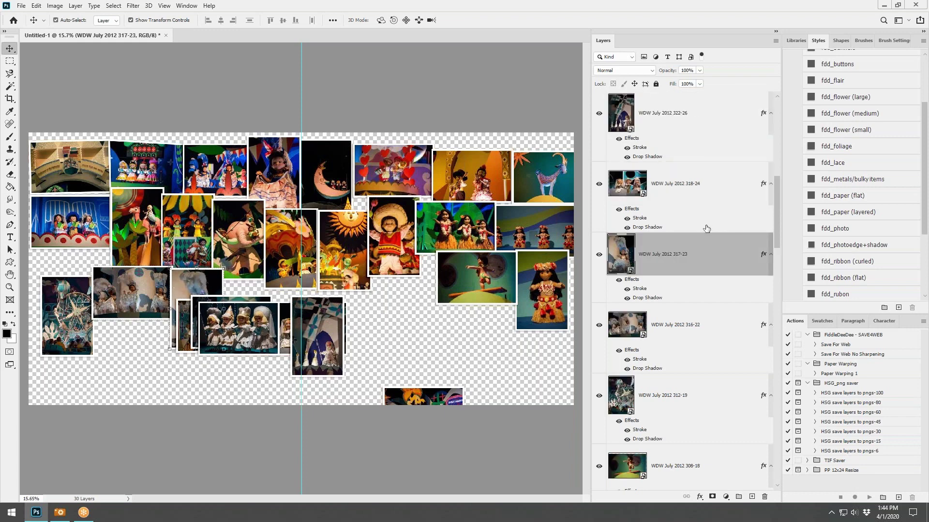
pyautogui.click(687, 189)
pyautogui.hotkey('ctrl', 't')
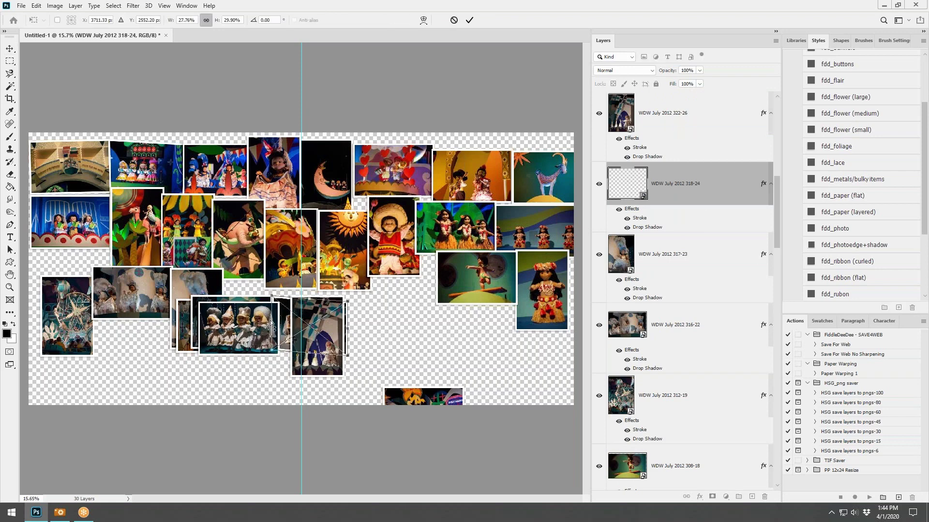
pyautogui.click(456, 22)
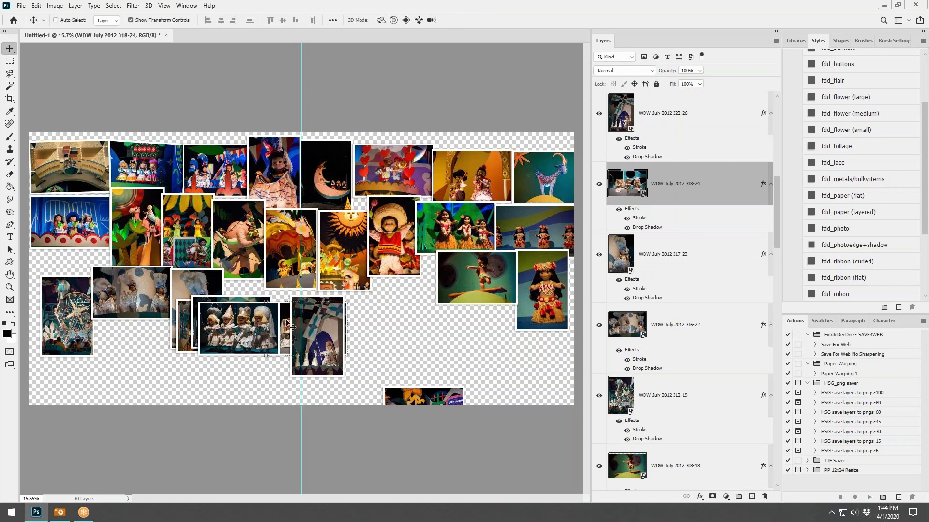
pyautogui.moveTo(287, 320); pyautogui.dragTo(241, 296)
# Place the 322-26 photo just right of the center guide in the third row and the 320-25 photo beside it
pyautogui.click(680, 128)
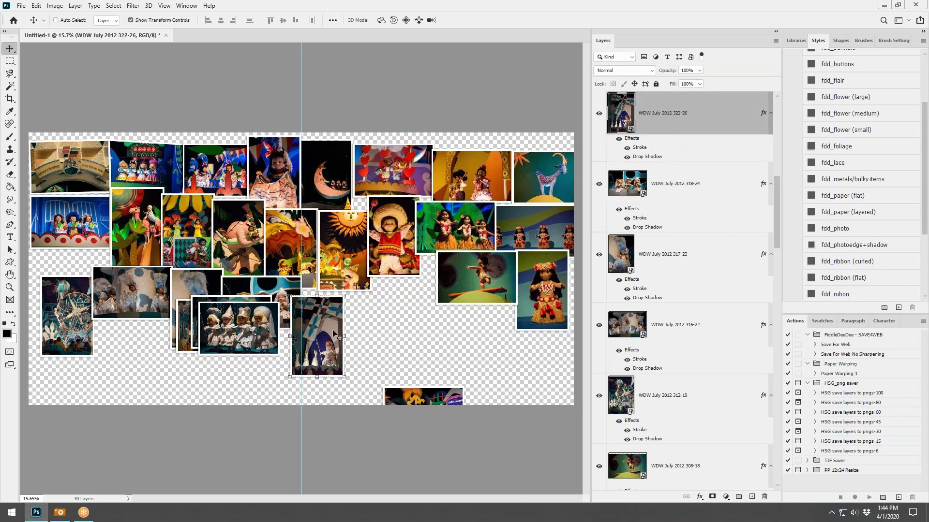
pyautogui.moveTo(338, 311); pyautogui.dragTo(348, 292)
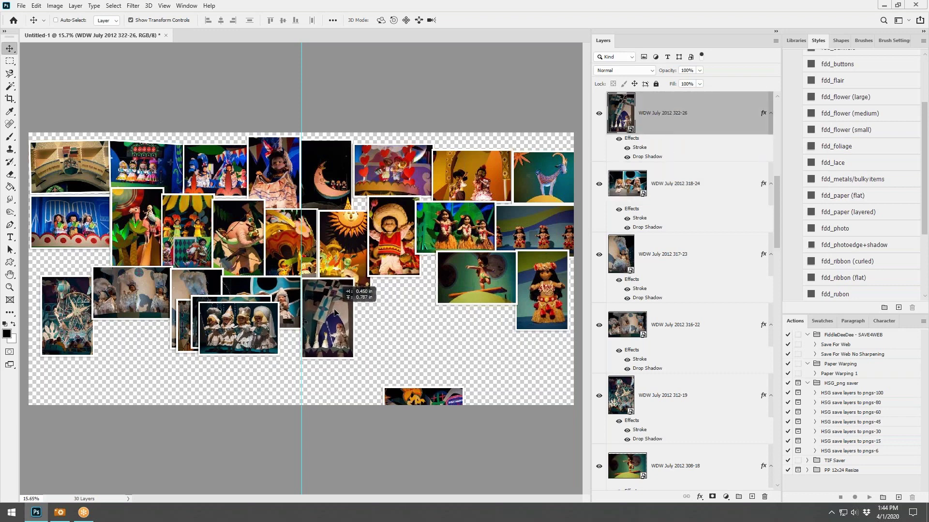
pyautogui.scroll(3, 680, 174)
pyautogui.click(681, 178)
pyautogui.moveTo(233, 334); pyautogui.dragTo(409, 312)
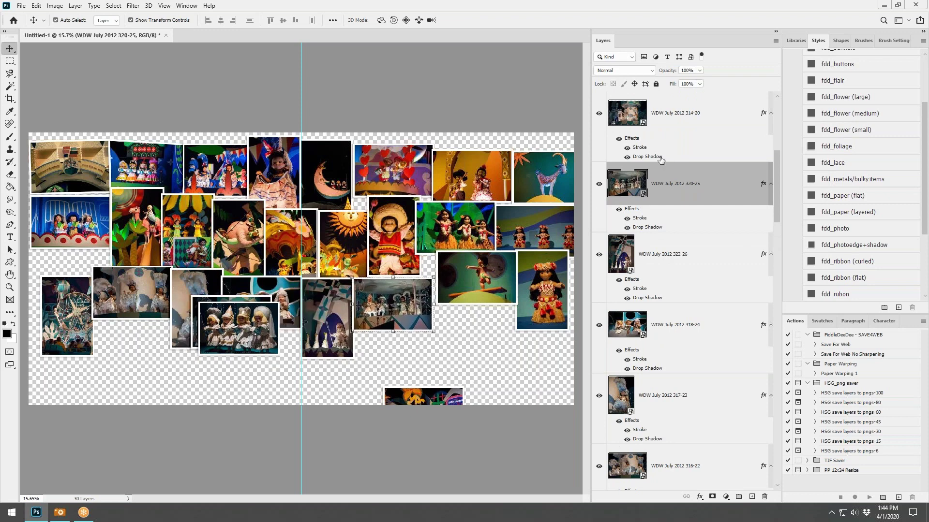
# Place the 314-20 photo after 320-25 and the 315-21 photo at the spread's right edge
pyautogui.click(687, 135)
pyautogui.moveTo(280, 304); pyautogui.dragTo(496, 307)
pyautogui.scroll(2, 695, 154)
pyautogui.click(676, 182)
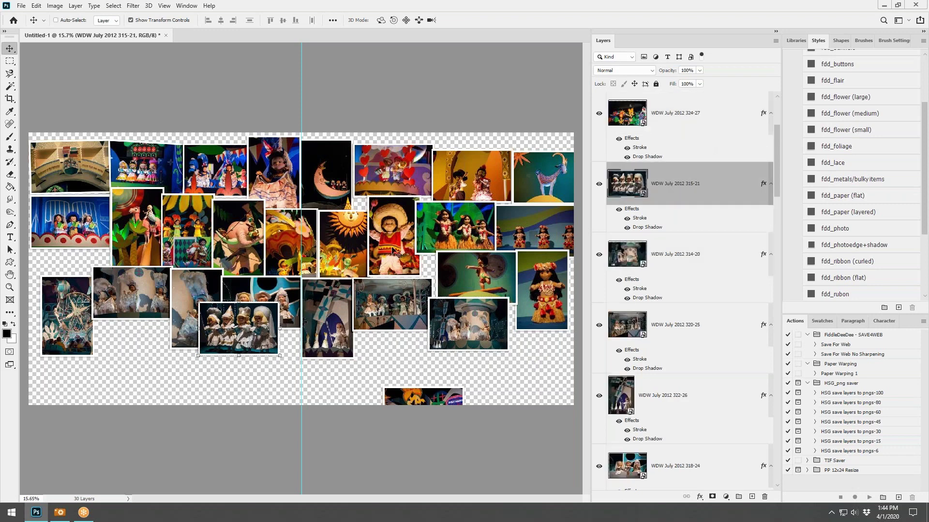
pyautogui.moveTo(264, 330); pyautogui.dragTo(558, 351)
# Move the 324-27, 325-28 and 327-1 photos together up onto the lower right page
pyautogui.scroll(1, 670, 156)
pyautogui.click(657, 190)
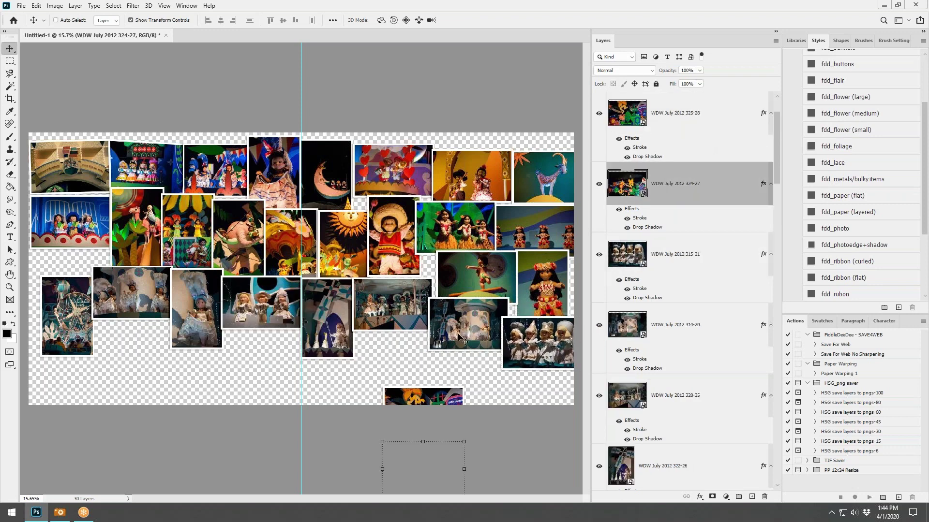
pyautogui.scroll(1, 743, 192)
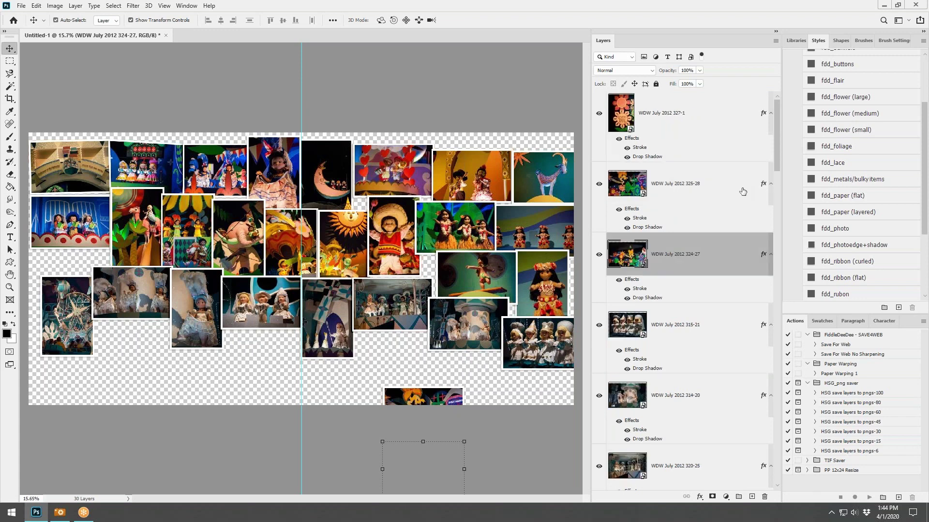
pyautogui.keyDown('shift'); pyautogui.click(666, 140); pyautogui.keyUp('shift')
pyautogui.moveTo(462, 384); pyautogui.dragTo(459, 306)
# Move the 322-26, 320-25, 314-20 and 315-21 photos into a fourth row running from the left page to the center guide
pyautogui.keyDown('ctrl'); pyautogui.click(317, 304); pyautogui.keyUp('ctrl')
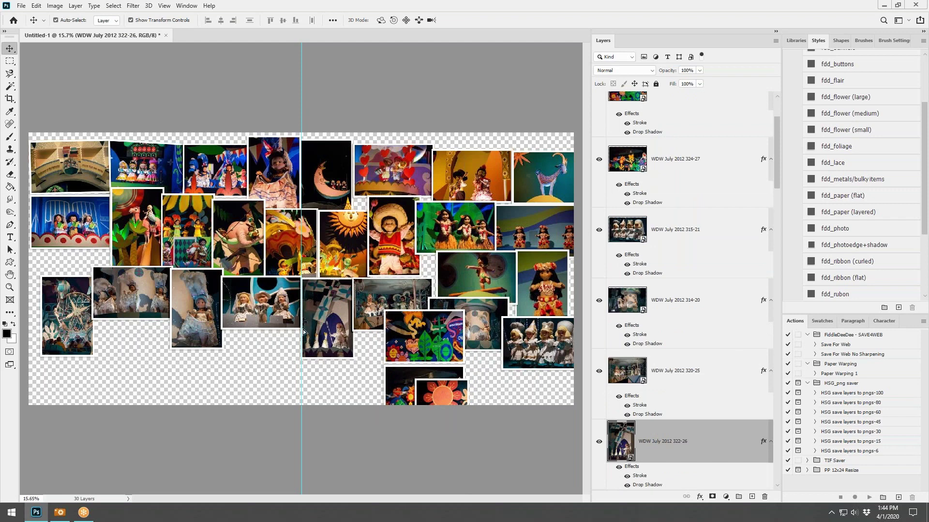
pyautogui.moveTo(304, 333); pyautogui.dragTo(87, 370)
pyautogui.click(426, 294)
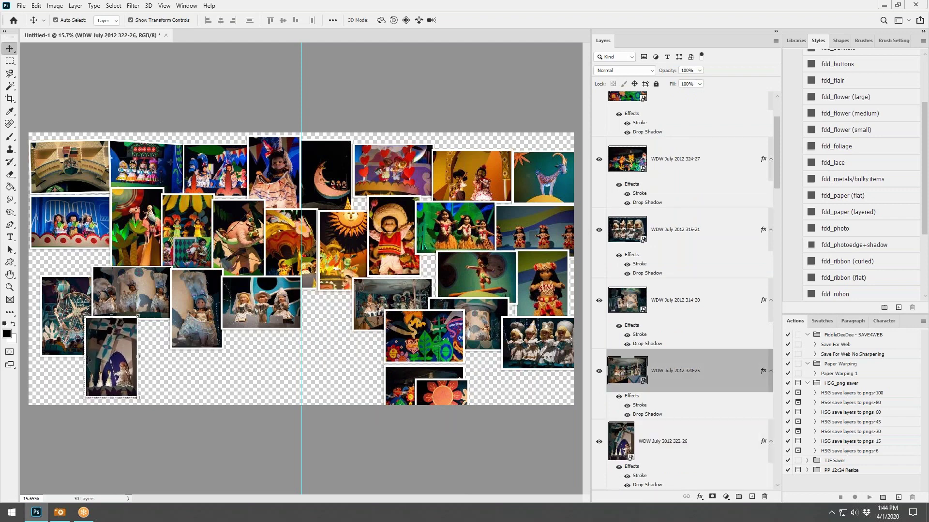
pyautogui.moveTo(426, 294); pyautogui.dragTo(207, 335)
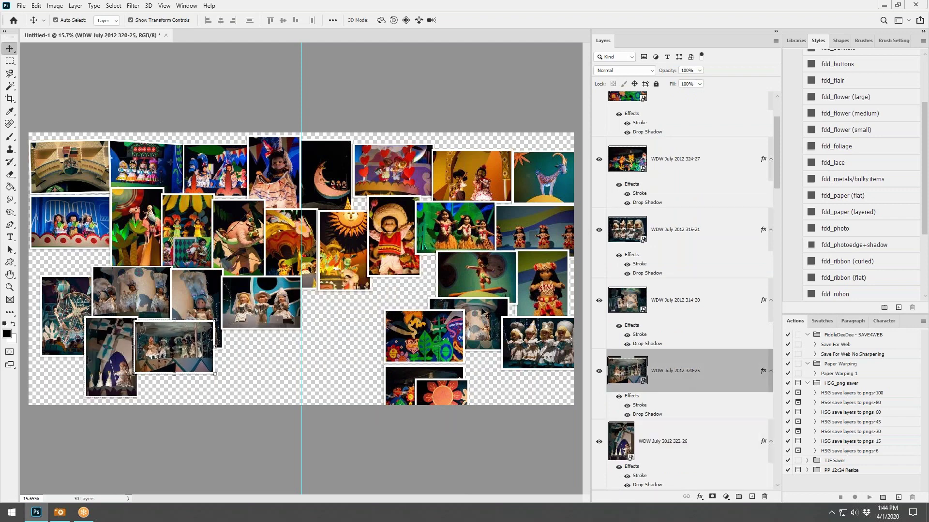
pyautogui.moveTo(485, 315); pyautogui.dragTo(266, 339)
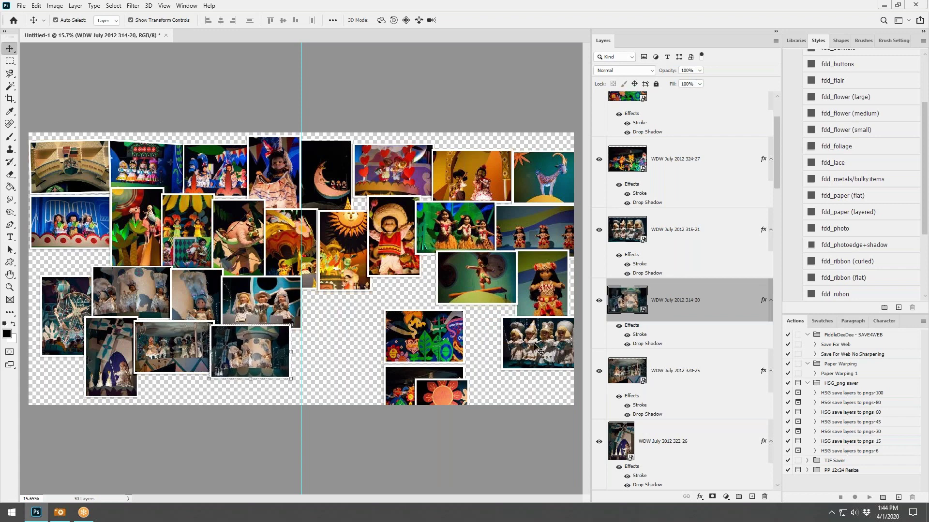
pyautogui.moveTo(539, 350); pyautogui.dragTo(311, 344)
# Compare the similar 324-27 and 325-28 farewell photos up close and delete the 324-27 photo
pyautogui.click(416, 335)
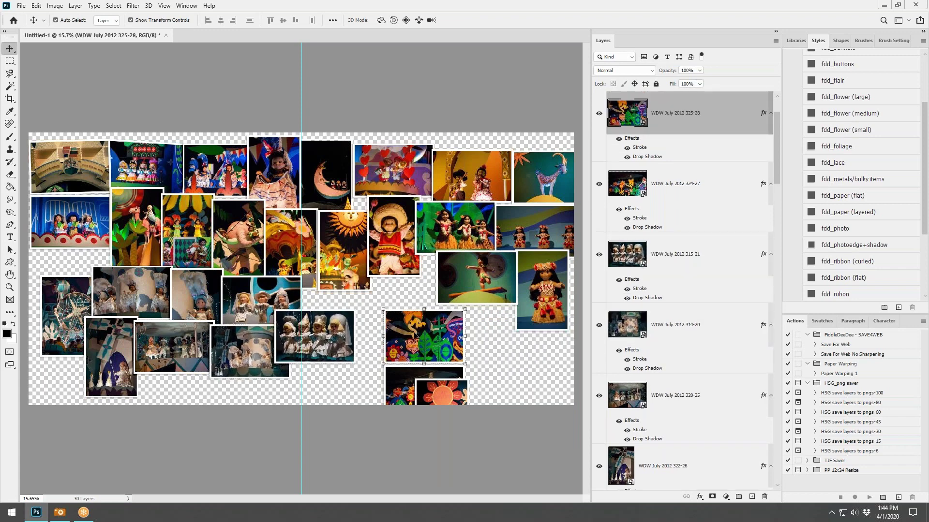
pyautogui.moveTo(441, 389); pyautogui.dragTo(434, 270)
pyautogui.scroll(4, 446, 334)
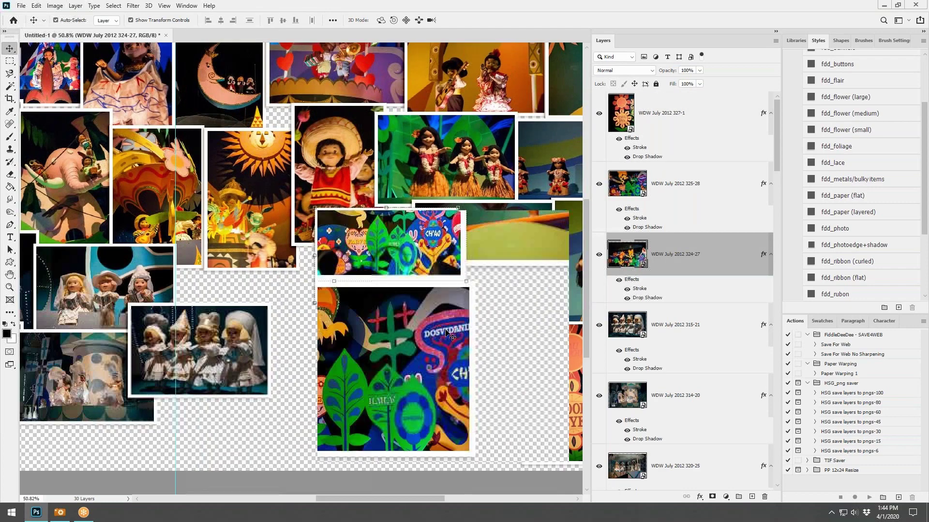
pyautogui.click(446, 334)
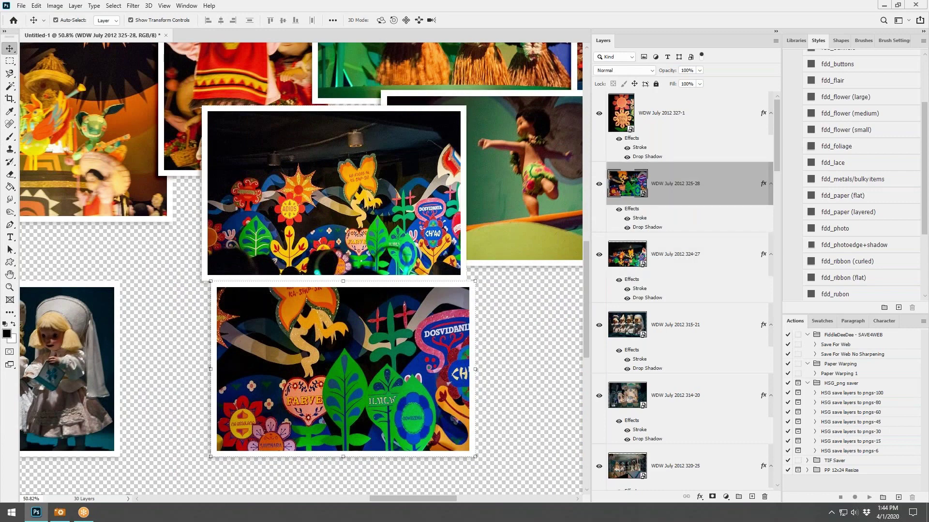
pyautogui.click(386, 244)
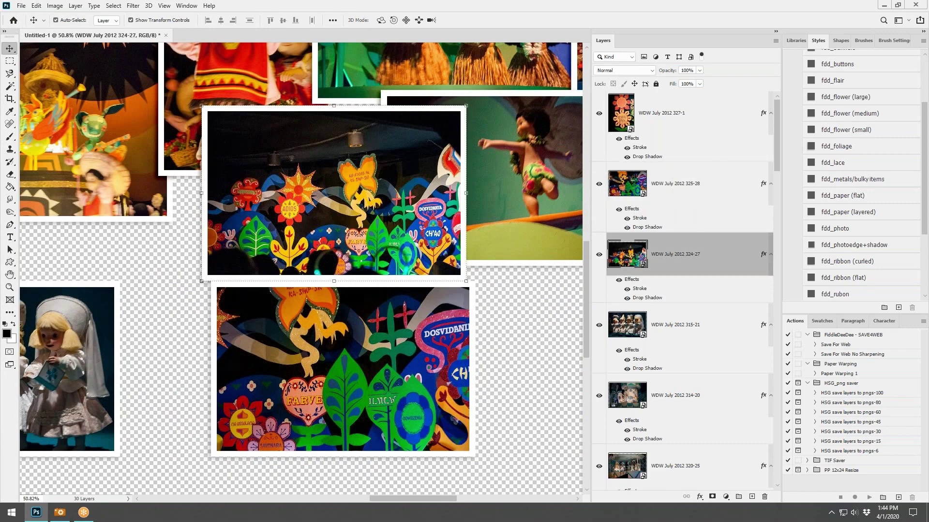
pyautogui.click(371, 349)
pyautogui.click(325, 212)
pyautogui.rightClick(697, 257)
pyautogui.click(716, 119)
# Set the 325-28 photo beside the 327-1 Good Bye photo in the lower right corner and nudge 306-17 toward the right edge
pyautogui.scroll(-3, 493, 223)
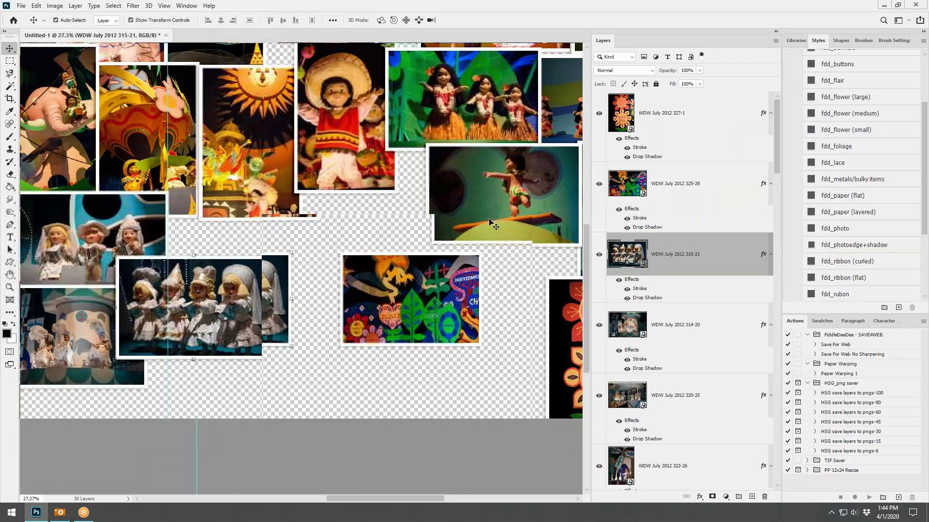
pyautogui.scroll(-4, 493, 222)
pyautogui.moveTo(410, 328); pyautogui.dragTo(427, 341)
pyautogui.moveTo(512, 343)
pyautogui.mouseDown()
pyautogui.moveTo(485, 334)
pyautogui.moveTo(499, 335)
pyautogui.mouseUp()
pyautogui.moveTo(438, 344); pyautogui.dragTo(439, 351)
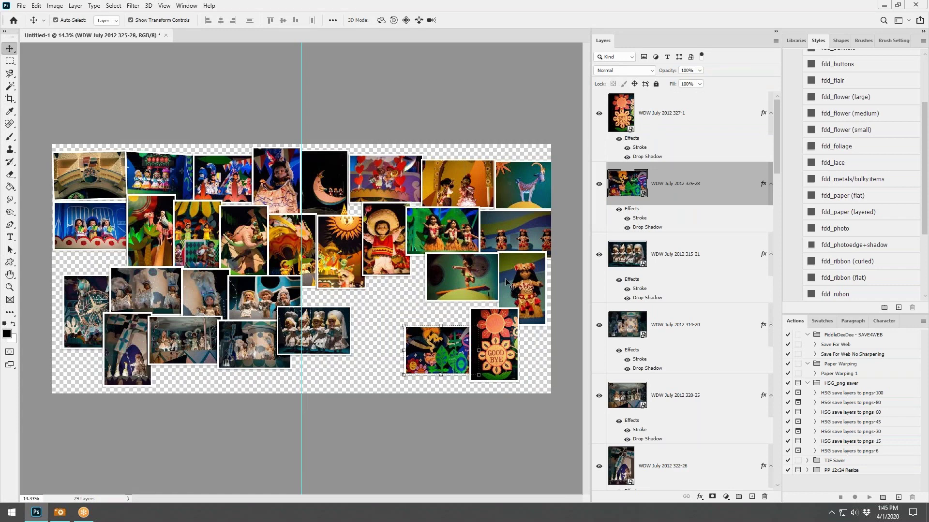
pyautogui.click(517, 284)
# Shift the 315-21, 314-20 and 320-25 photos lower and farther right, and lower the 312-19 and 316-22 photos
pyautogui.moveTo(99, 300); pyautogui.dragTo(105, 295)
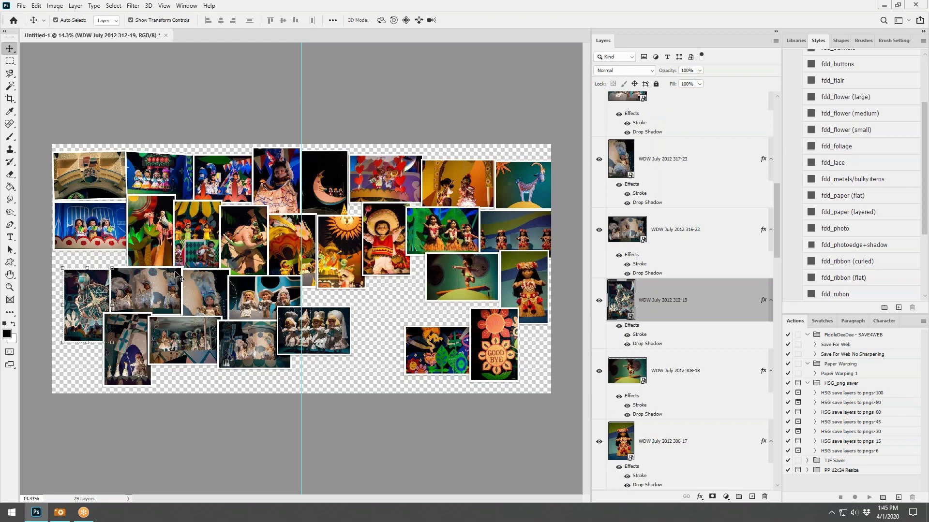
pyautogui.moveTo(337, 330); pyautogui.dragTo(363, 362)
pyautogui.moveTo(92, 289); pyautogui.dragTo(89, 312)
pyautogui.moveTo(277, 341); pyautogui.dragTo(290, 358)
pyautogui.moveTo(197, 341); pyautogui.dragTo(209, 358)
pyautogui.moveTo(149, 298)
pyautogui.mouseDown()
pyautogui.moveTo(154, 319)
pyautogui.moveTo(148, 307)
pyautogui.mouseUp()
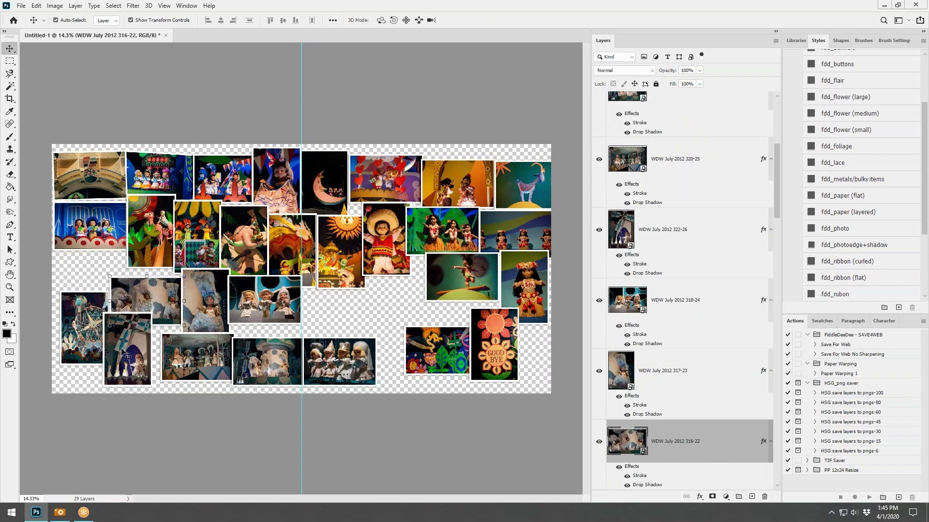
# Move the 322-26 photo lower and farther right, lower 316-22 slightly, and stack 316-22 above 322-26
pyautogui.moveTo(125, 355); pyautogui.dragTo(141, 362)
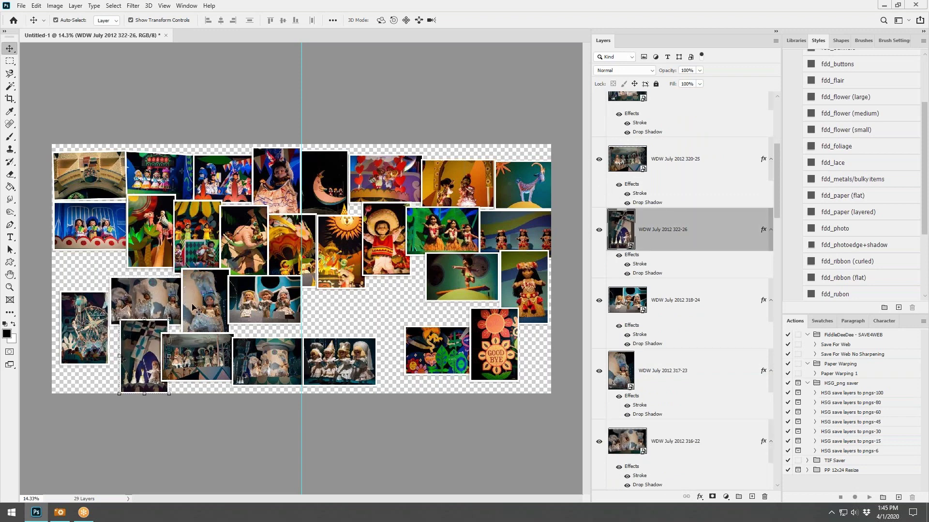
pyautogui.moveTo(174, 306); pyautogui.dragTo(171, 312)
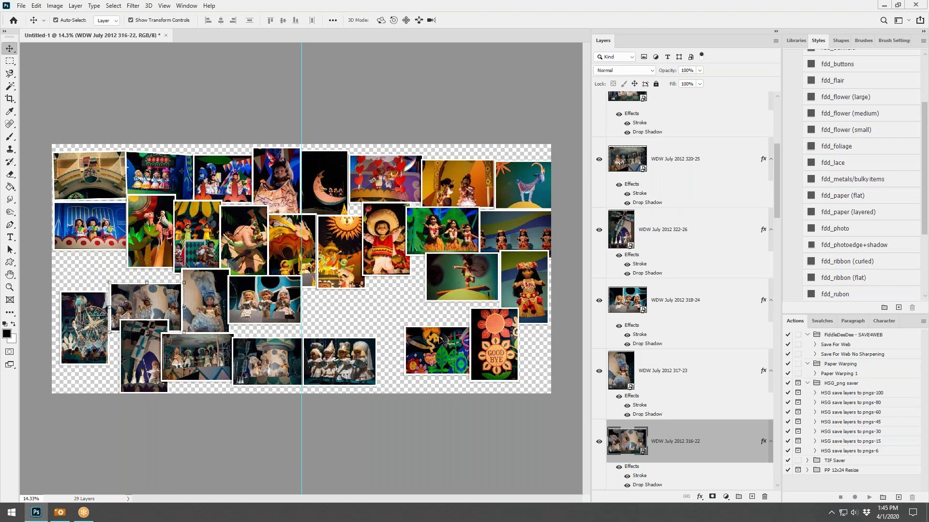
pyautogui.moveTo(685, 442); pyautogui.dragTo(660, 210)
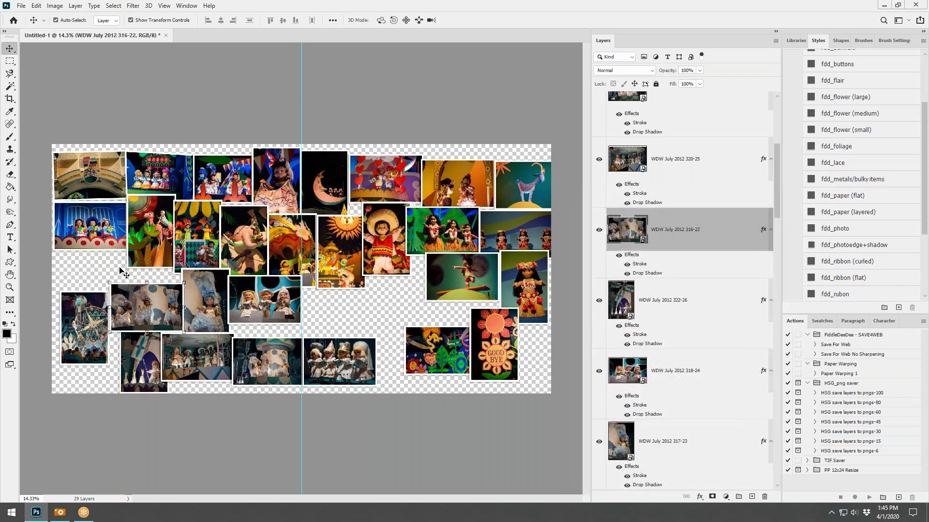
pyautogui.moveTo(152, 302); pyautogui.dragTo(153, 306)
# Lower the 312-19, 318-24 and 308-18 photos and bring 318-24 above 320-25 in the stacking order
pyautogui.moveTo(89, 329); pyautogui.dragTo(101, 345)
pyautogui.moveTo(290, 306)
pyautogui.mouseDown()
pyautogui.moveTo(283, 331)
pyautogui.moveTo(285, 323)
pyautogui.mouseUp()
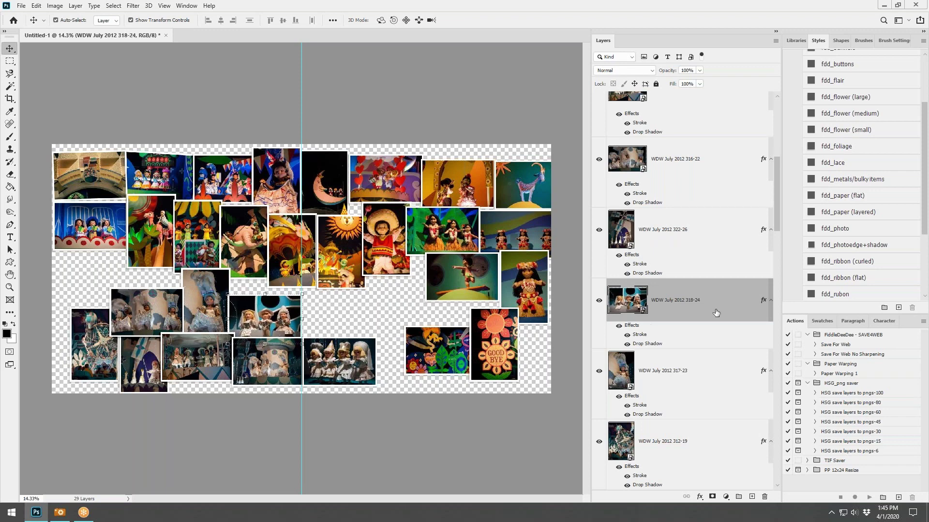
pyautogui.scroll(1, 711, 314)
pyautogui.moveTo(686, 366); pyautogui.dragTo(672, 143)
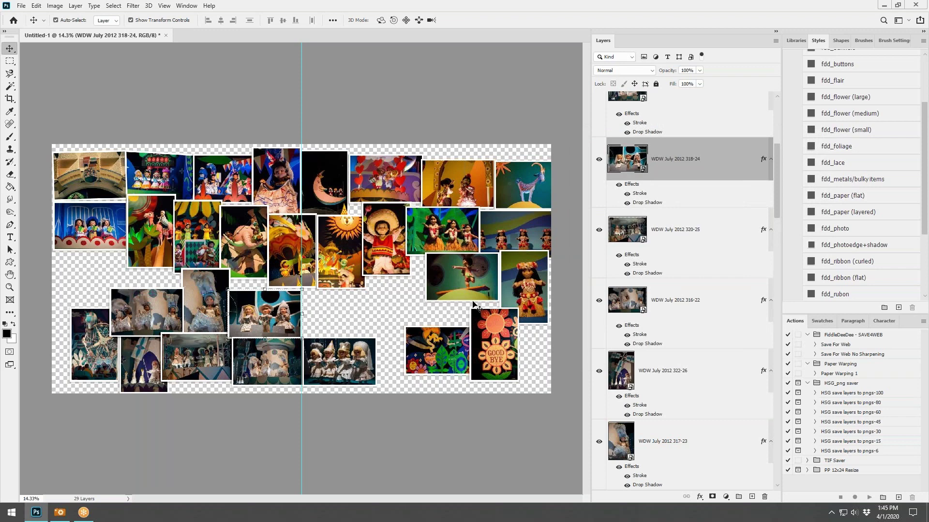
pyautogui.moveTo(476, 295); pyautogui.dragTo(461, 297)
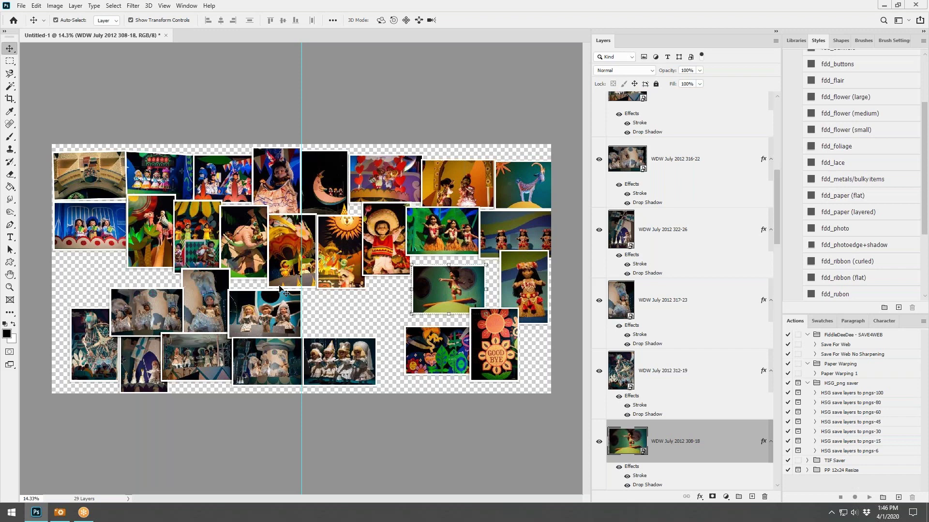
# Create a new transparent 24 x 12 inch document at 300 ppi
pyautogui.click(22, 6)
pyautogui.click(29, 14)
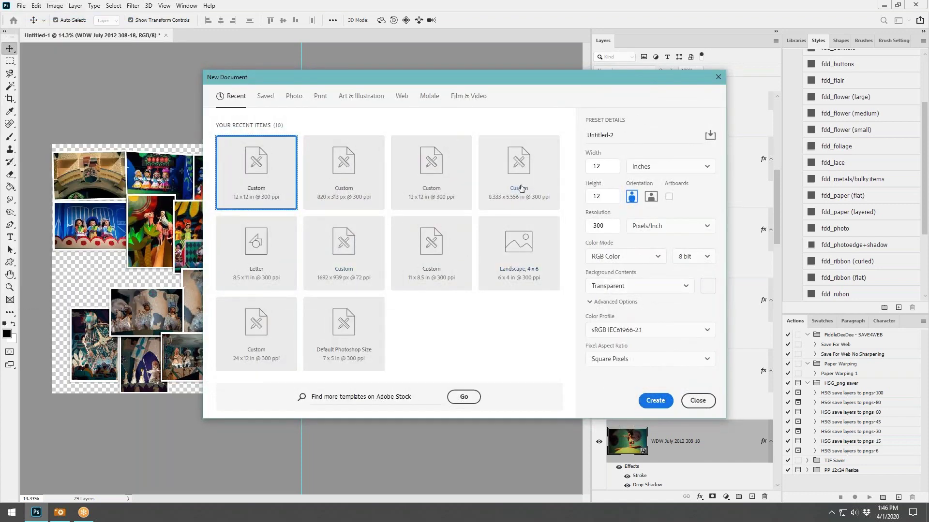
pyautogui.click(257, 329)
pyautogui.click(657, 402)
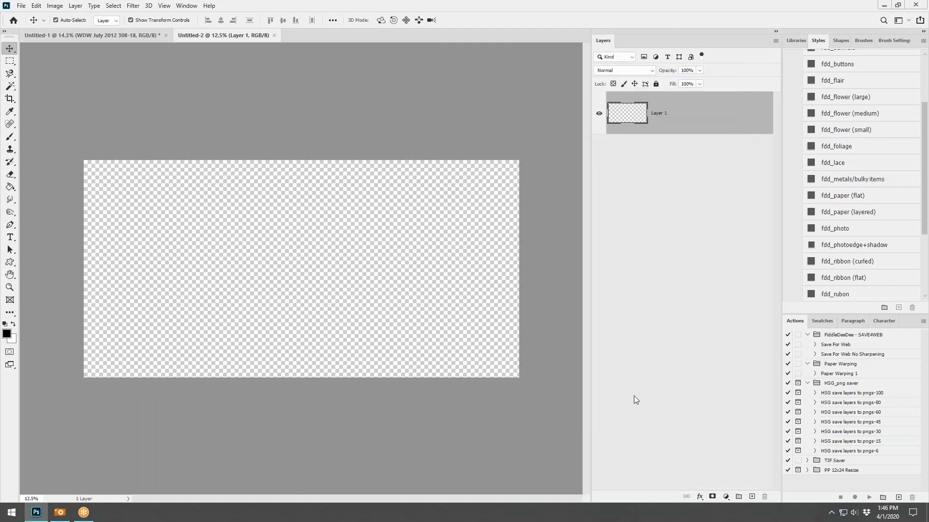
# Add a vertical guide at 12 inches to the new document
pyautogui.click(165, 5)
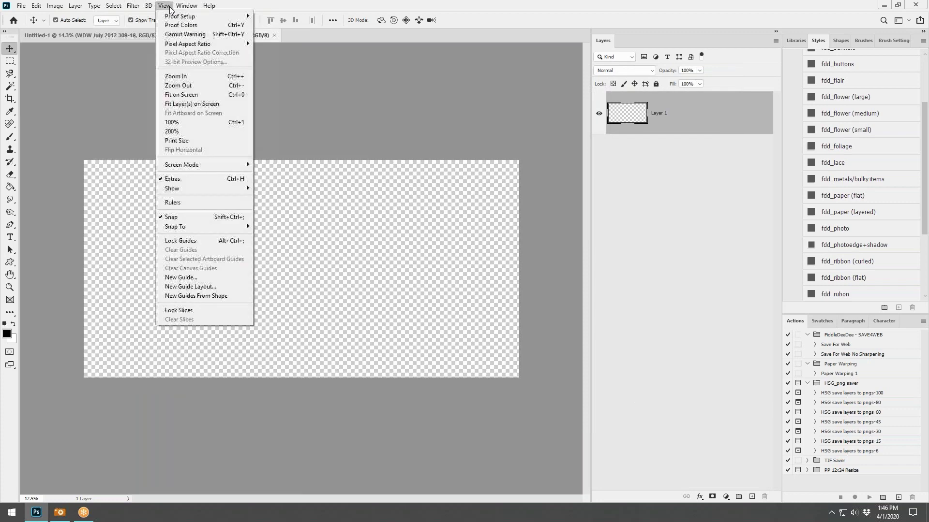
pyautogui.click(191, 278)
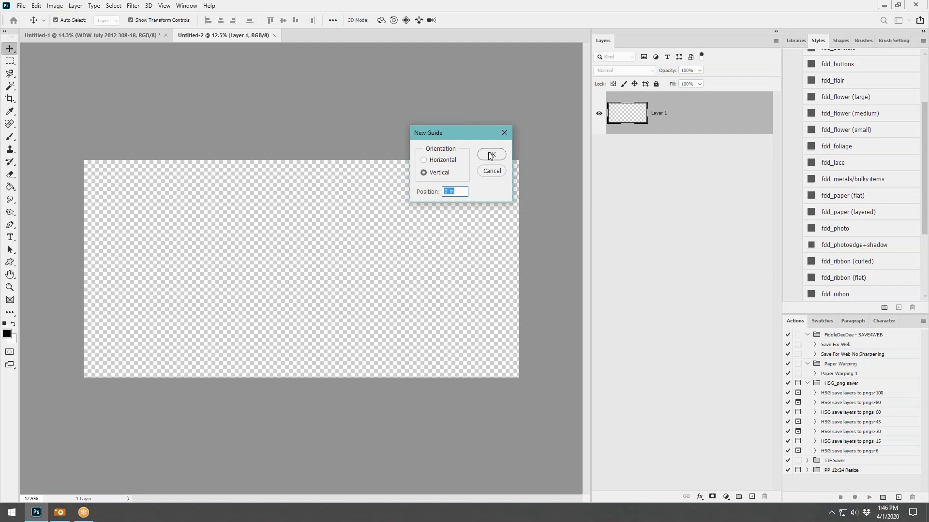
pyautogui.write('12')
pyautogui.press('Tab')
pyautogui.click(492, 154)
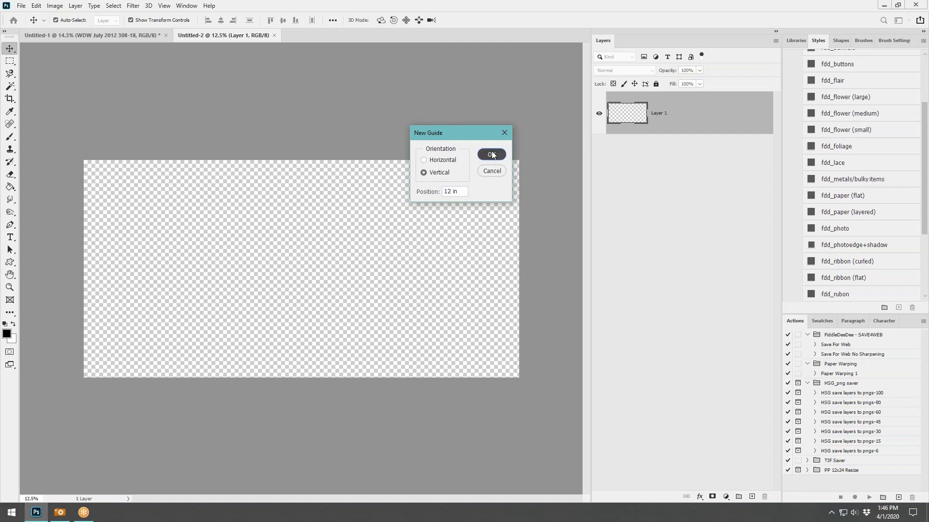
# Copy the photo layers from 312-19 up through 327-1 from Untitled-1 into the Untitled-2 document
pyautogui.click(145, 34)
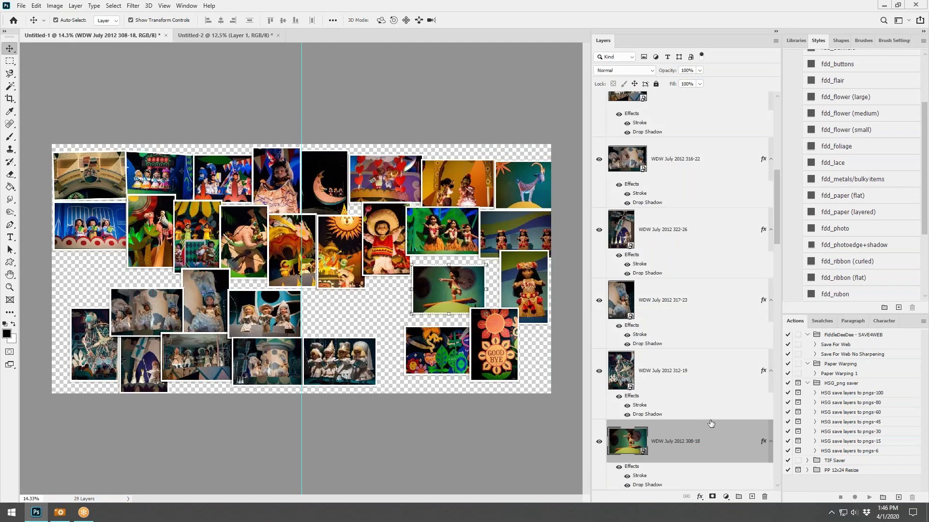
pyautogui.click(85, 333)
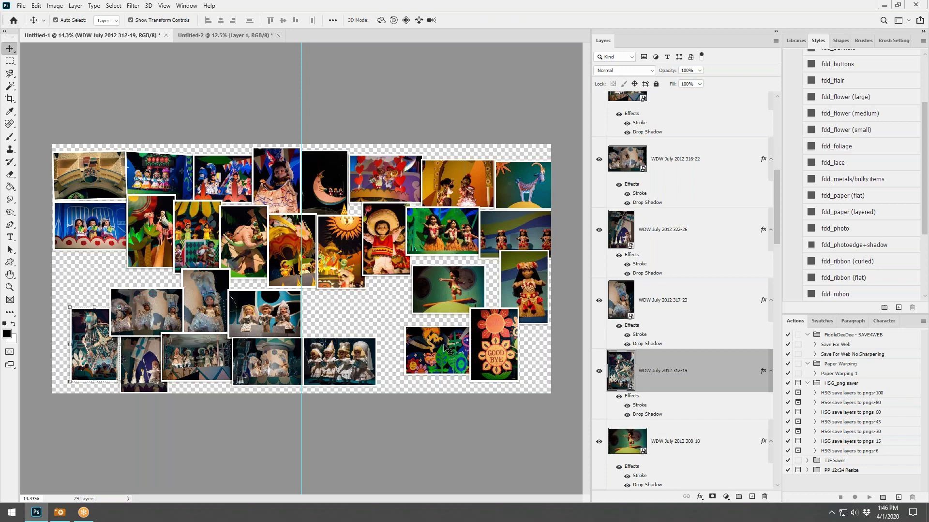
pyautogui.click(83, 182)
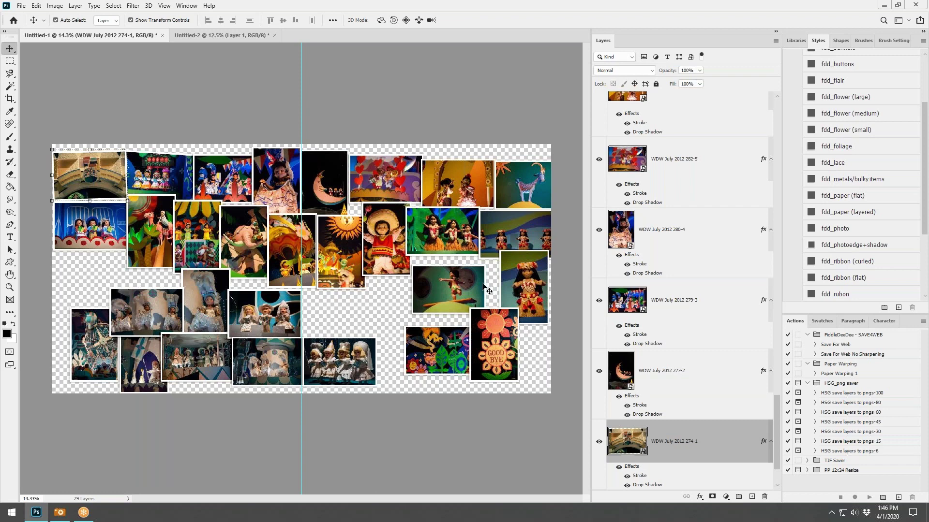
pyautogui.click(100, 345)
pyautogui.scroll(-2, 672, 335)
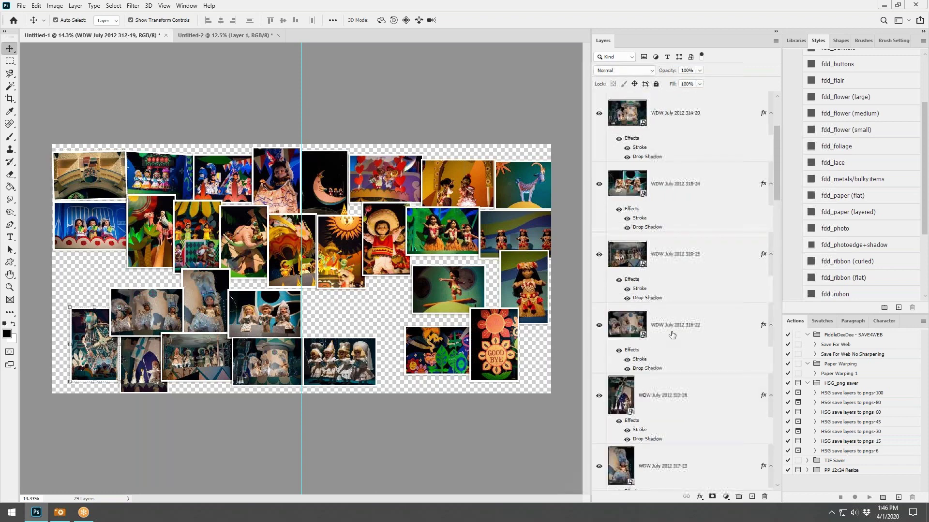
pyautogui.scroll(3, 672, 335)
pyautogui.keyDown('shift'); pyautogui.click(683, 126); pyautogui.keyUp('shift')
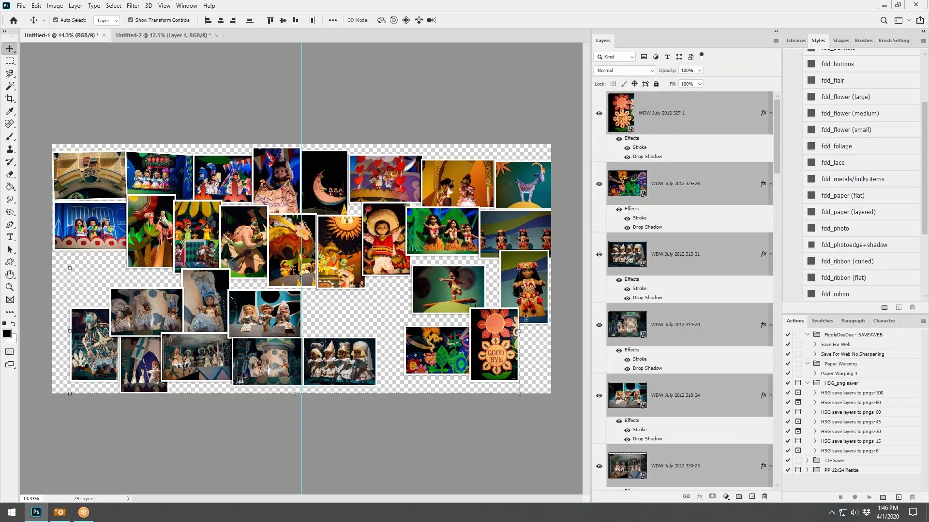
pyautogui.moveTo(499, 332); pyautogui.dragTo(293, 239)
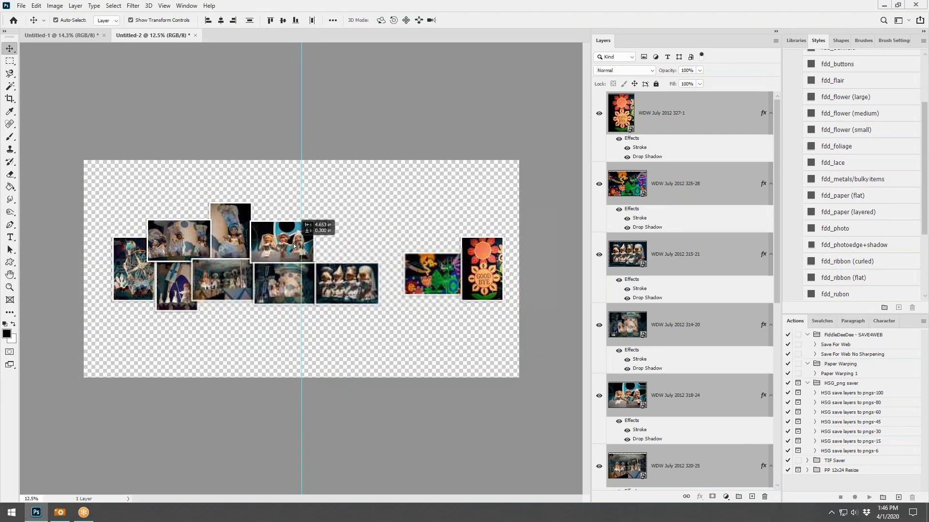
# Enlarge the copied photos together to about 134% and position the group across the upper part of the spread
pyautogui.moveTo(112, 202); pyautogui.dragTo(1, 81)
pyautogui.moveTo(212, 222); pyautogui.dragTo(333, 211)
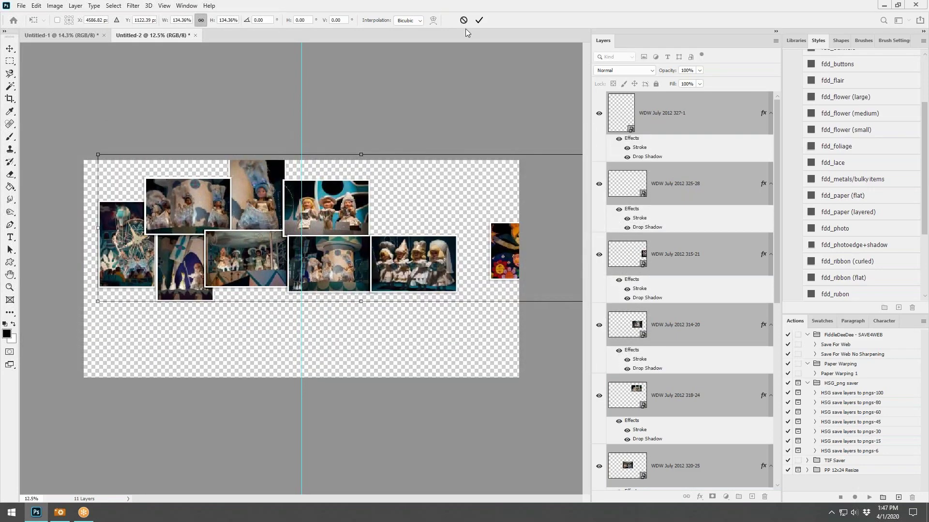
pyautogui.click(479, 20)
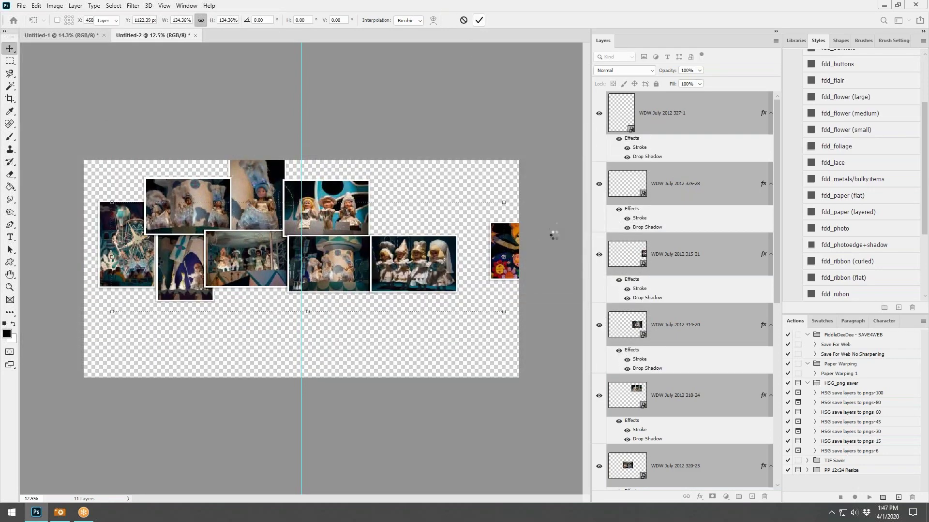
# Delete the 327-1 and 325-28 photos from Untitled-2 after checking the originals in Untitled-1
pyautogui.click(506, 245)
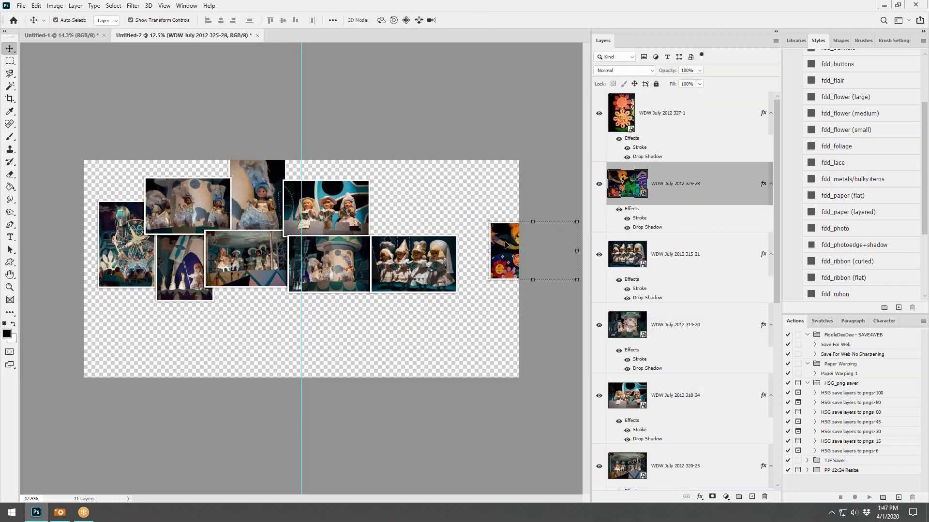
pyautogui.keyDown('shift'); pyautogui.click(647, 121); pyautogui.keyUp('shift')
pyautogui.click(59, 32)
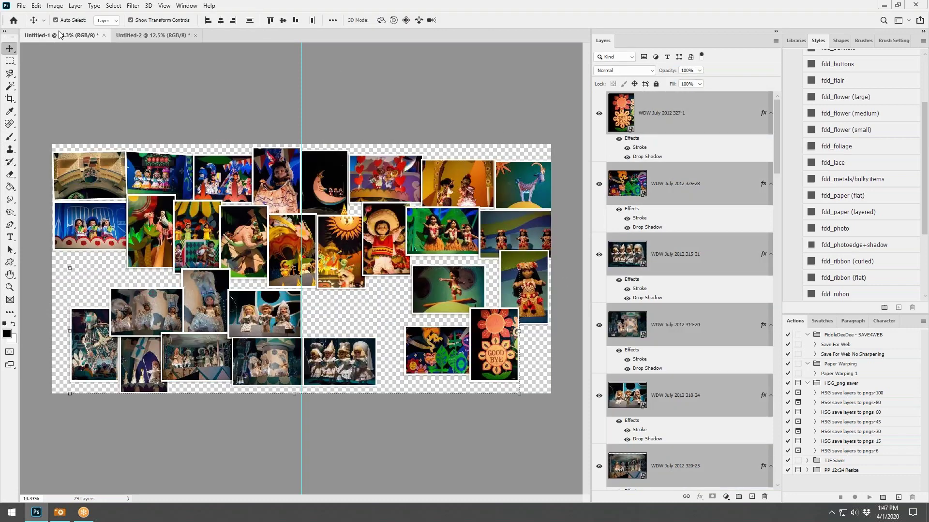
pyautogui.click(173, 36)
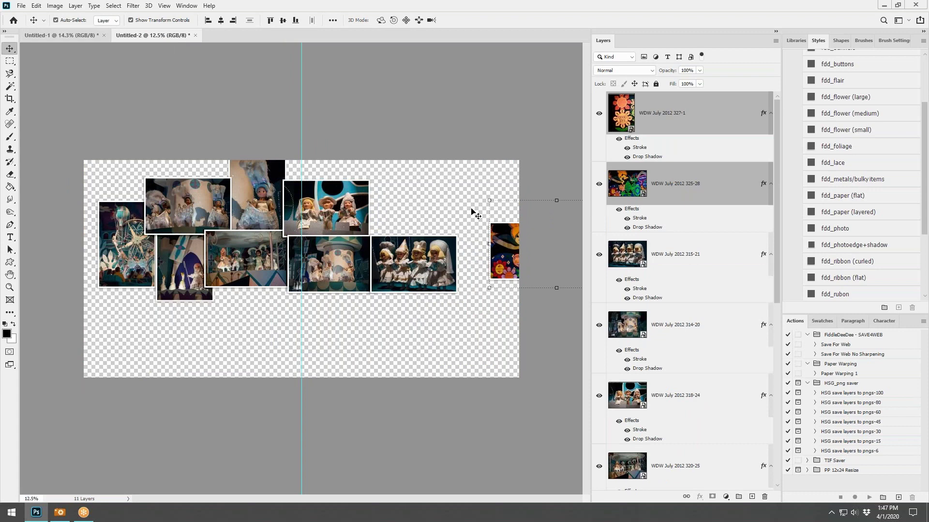
pyautogui.rightClick(667, 186)
pyautogui.click(692, 121)
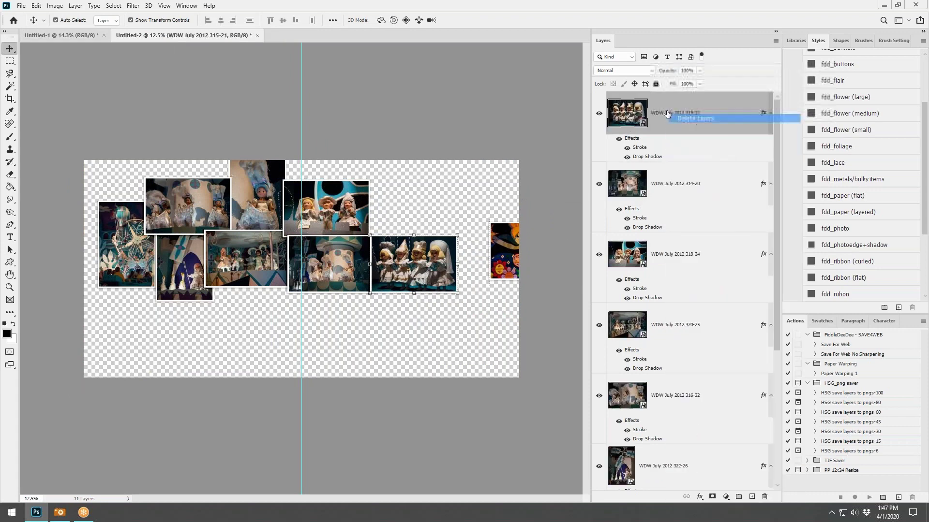
# In Untitled-1, select the photo layers from 312-19 up through 315-21, leaving out 325-28 and 327-1
pyautogui.click(82, 35)
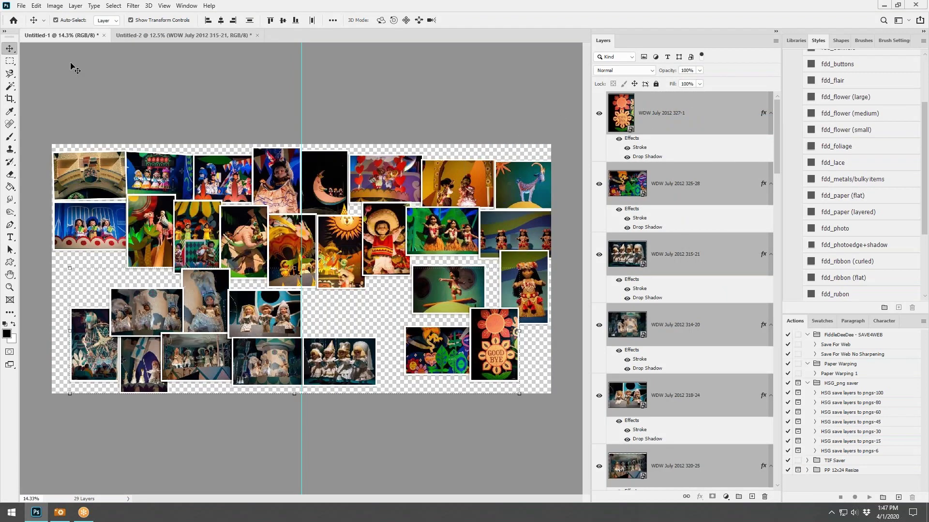
pyautogui.click(95, 183)
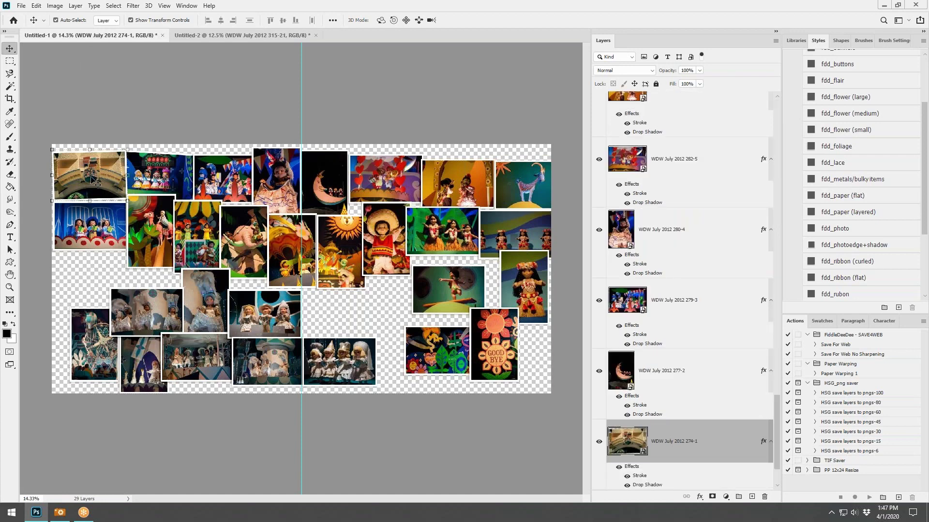
pyautogui.click(83, 366)
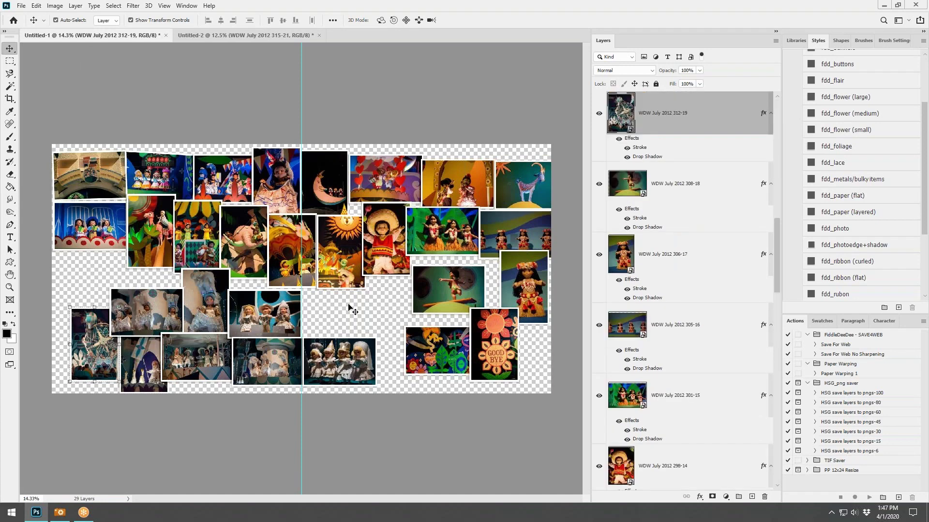
pyautogui.scroll(4, 667, 169)
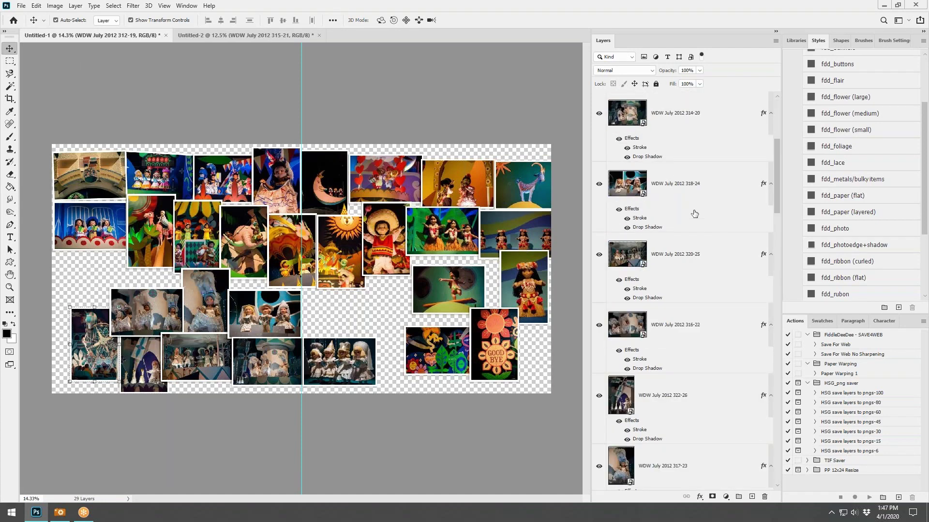
pyautogui.keyDown('shift'); pyautogui.click(685, 254); pyautogui.keyUp('shift')
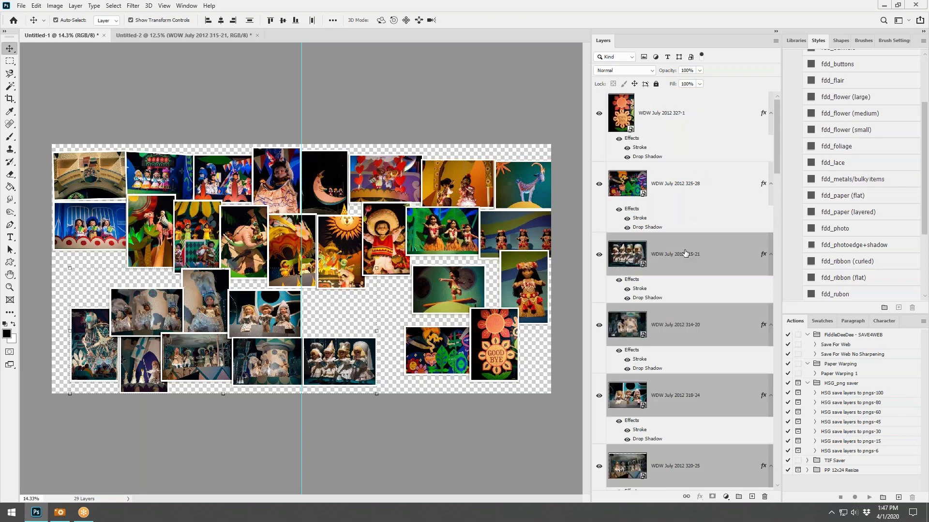
# Delete the selected layers of white-costumed doll photos from the Untitled-1 collage, checking Untitled-2 for their copies
pyautogui.rightClick(685, 254)
pyautogui.click(707, 120)
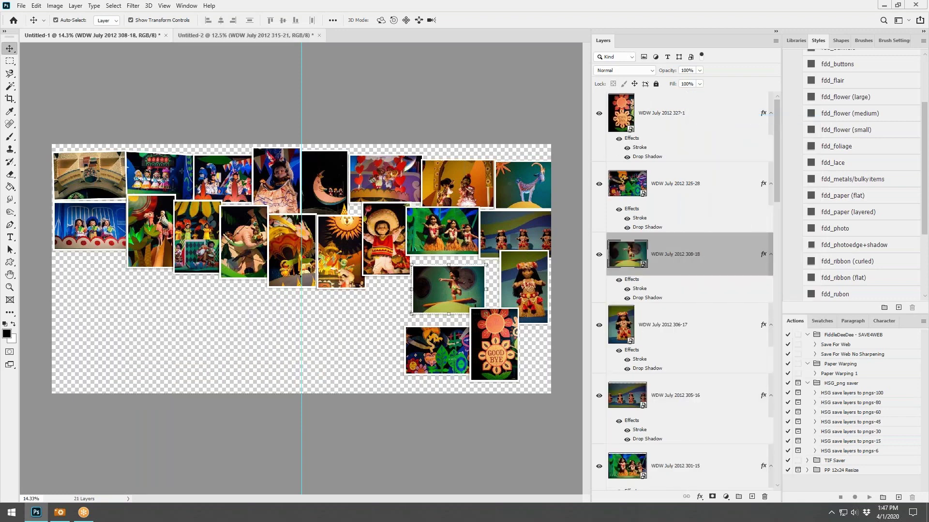
pyautogui.click(223, 36)
pyautogui.scroll(2, 346, 272)
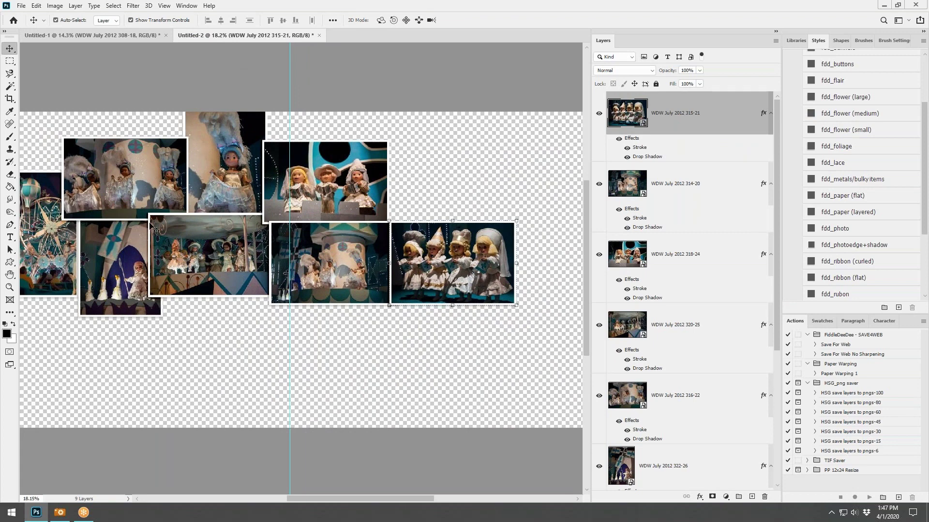
pyautogui.click(125, 37)
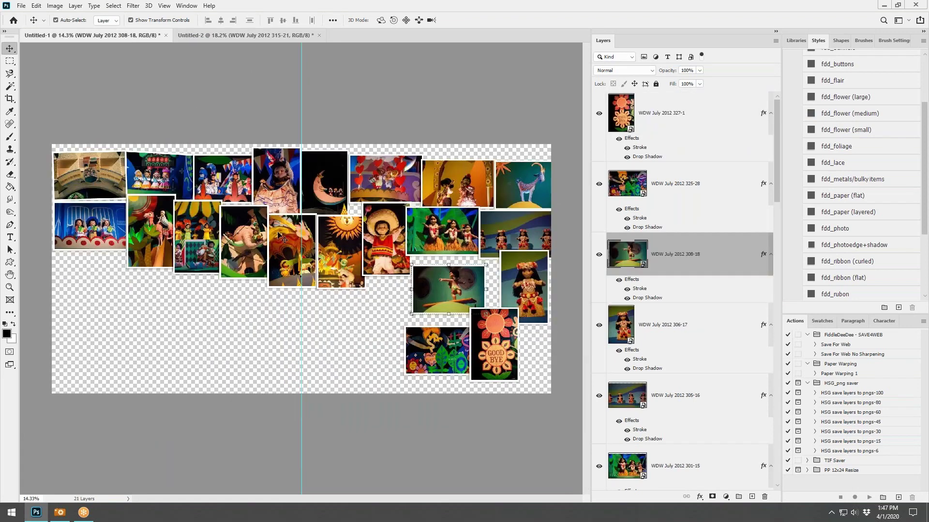
# Inset the building photo from the canvas's left edge and move the Good Bye photo and its neighbor toward the lower-right corner
pyautogui.moveTo(107, 165); pyautogui.dragTo(116, 166)
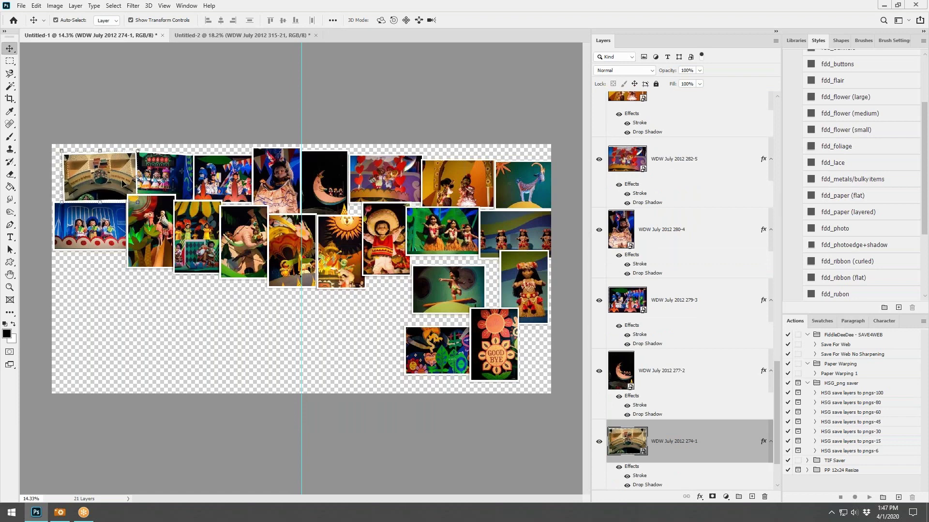
pyautogui.moveTo(501, 351); pyautogui.dragTo(528, 350)
pyautogui.moveTo(459, 349); pyautogui.dragTo(480, 356)
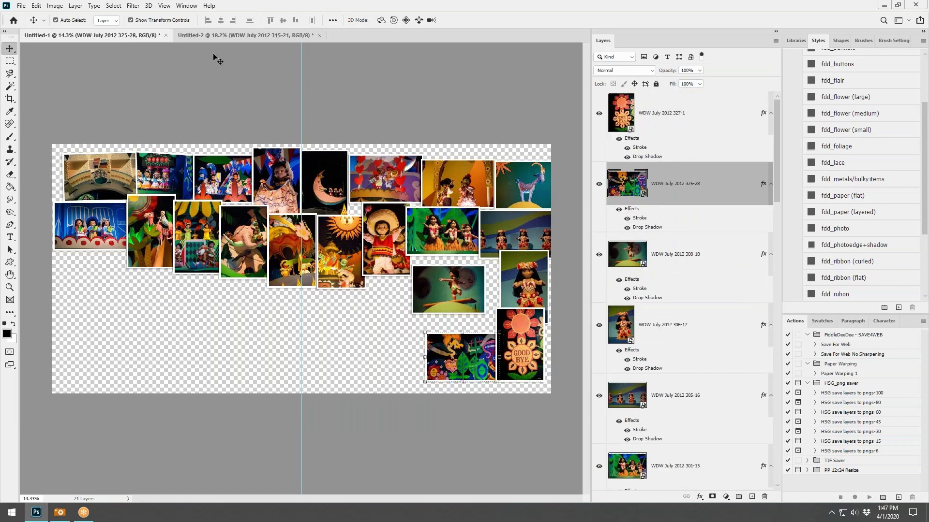
# Compare the photo layouts of Untitled-2 and Untitled-1, with the whole Untitled-2 canvas in view
pyautogui.click(206, 36)
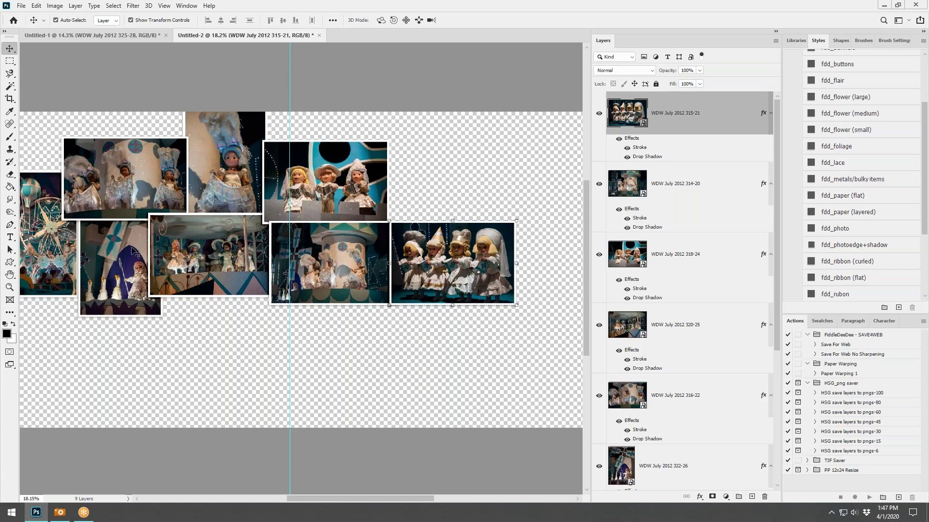
pyautogui.hotkey('ctrl', '0')
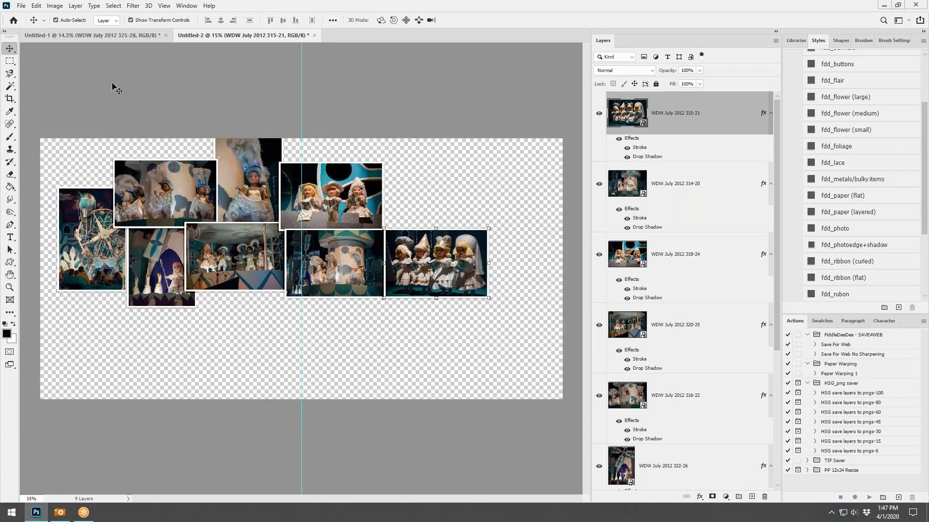
pyautogui.click(89, 35)
pyautogui.click(104, 178)
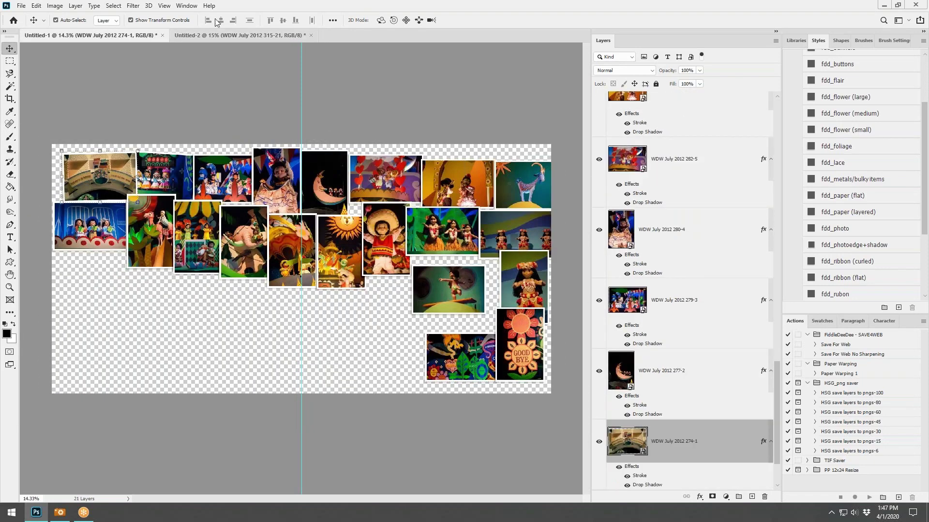
pyautogui.click(225, 34)
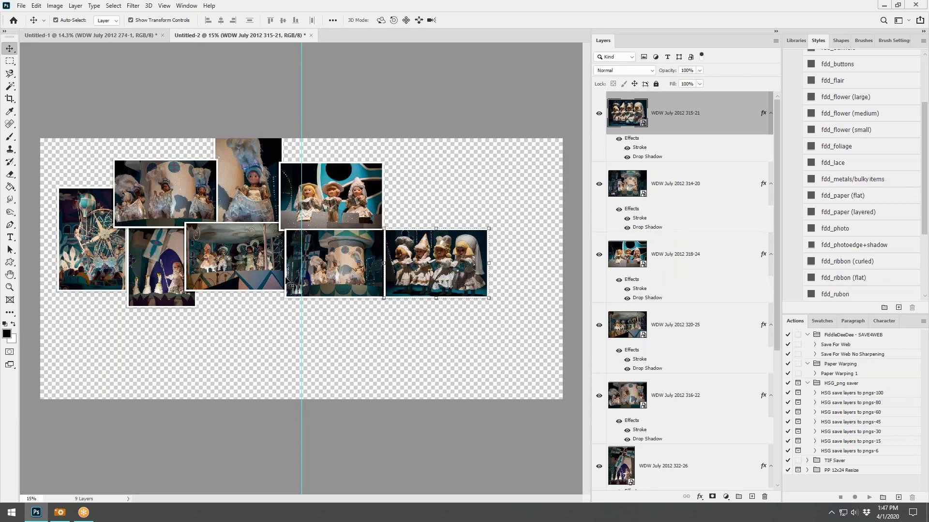
pyautogui.click(106, 34)
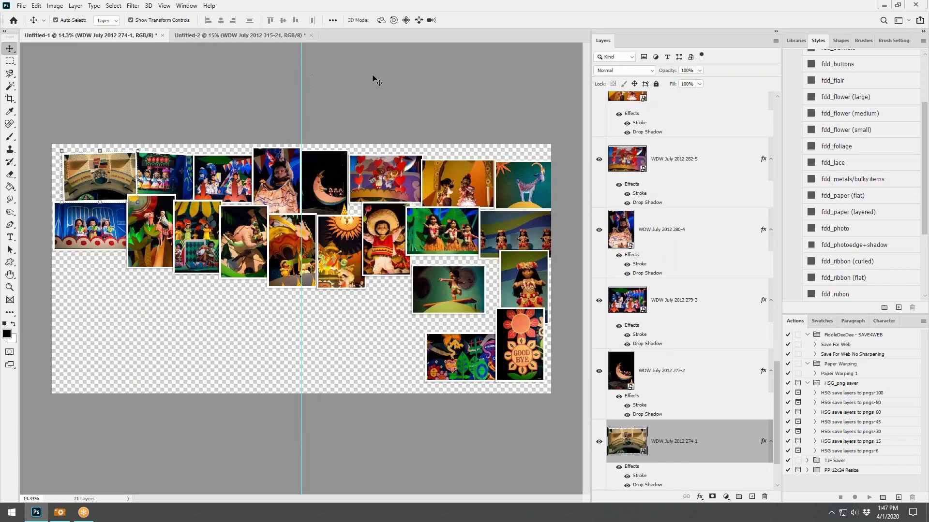
pyautogui.click(480, 360)
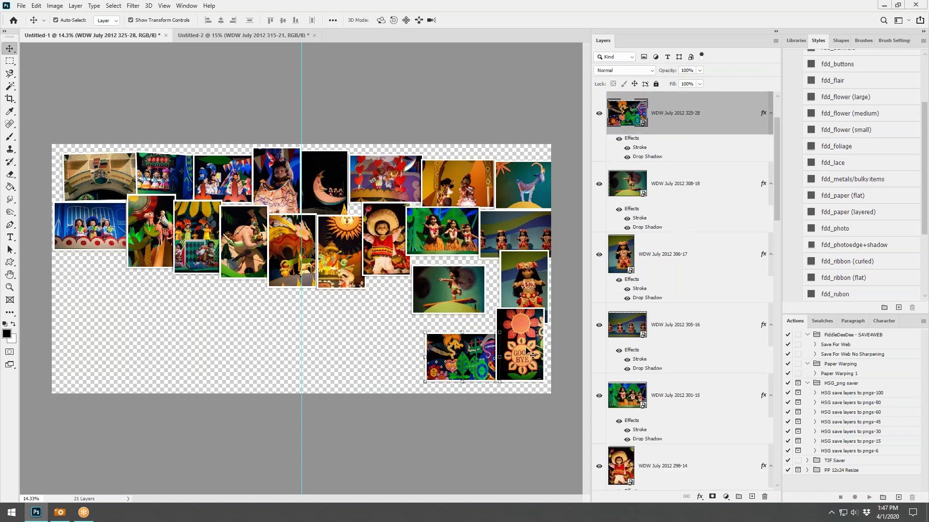
pyautogui.keyDown('shift'); pyautogui.click(528, 346); pyautogui.keyUp('shift')
pyautogui.moveTo(528, 345); pyautogui.dragTo(530, 352)
pyautogui.hotkey('ctrl', 'z')
pyautogui.hotkey('ctrl', 'z')
pyautogui.hotkey('ctrl', 'z')
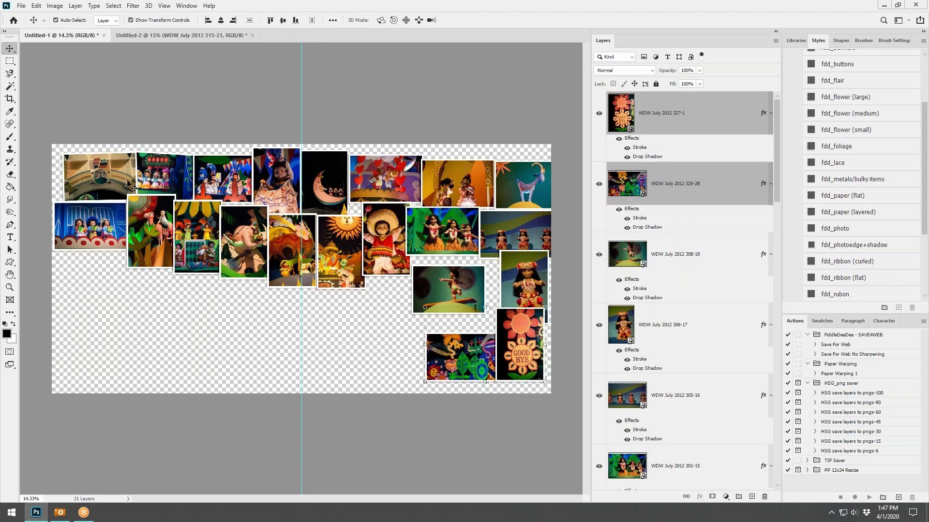
# Move photos 306-17 and 308-18 down beside the colorful 325-28 photo, with 306-17 stacked in front of 308-18
pyautogui.moveTo(523, 280); pyautogui.dragTo(409, 337)
pyautogui.click(448, 284)
pyautogui.moveTo(383, 306); pyautogui.dragTo(431, 301)
pyautogui.hotkey('ctrl', ']')
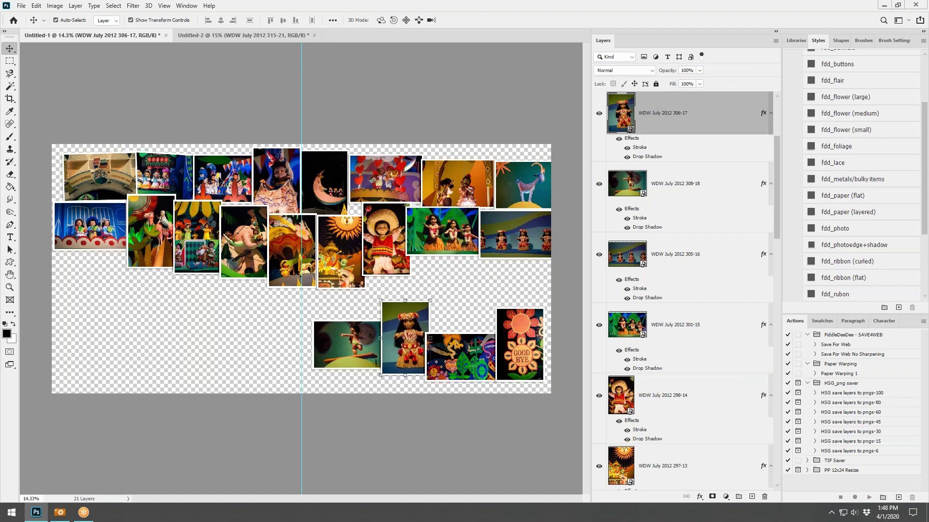
# Shift the entire middle row of photos, from 287-8 to 305-16, down and slightly right, clear of the top row
pyautogui.click(103, 233)
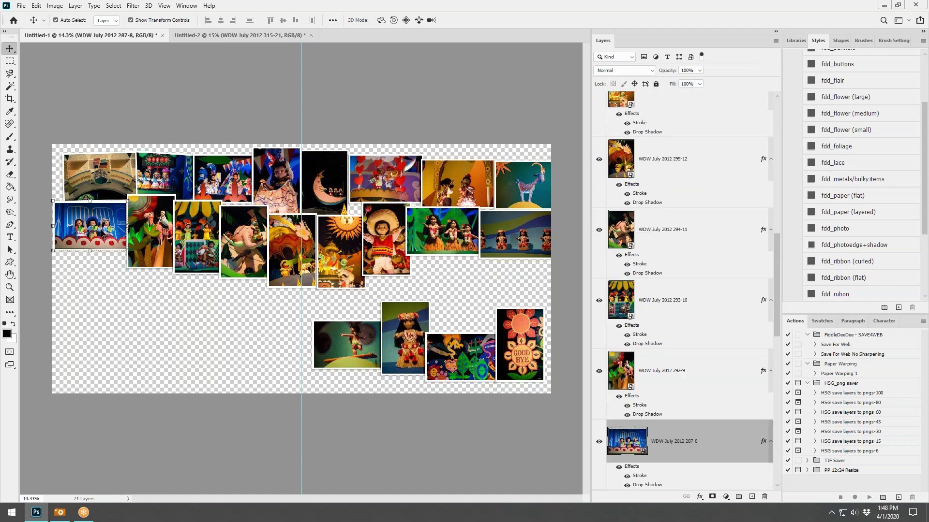
pyautogui.keyDown('shift'); pyautogui.click(157, 234); pyautogui.keyUp('shift')
pyautogui.keyDown('shift'); pyautogui.click(207, 227); pyautogui.keyUp('shift')
pyautogui.keyDown('shift'); pyautogui.click(297, 237); pyautogui.keyUp('shift')
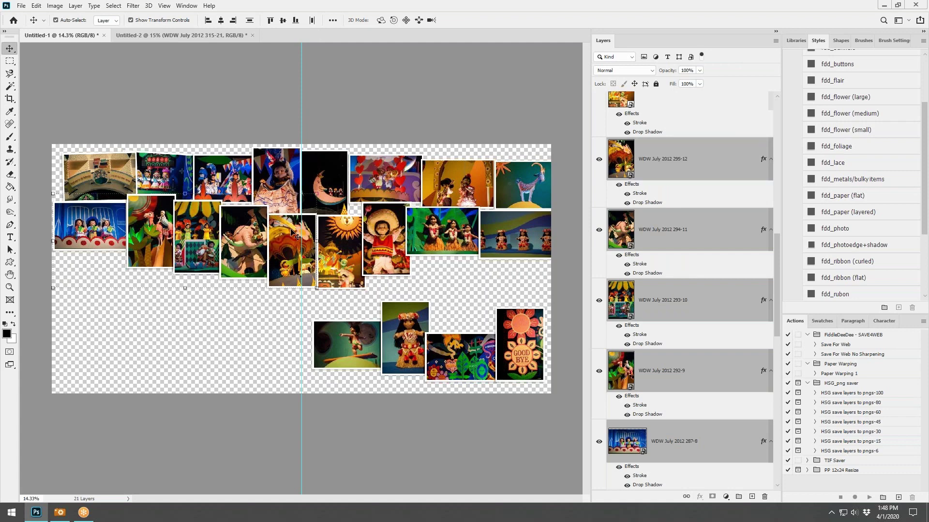
pyautogui.keyDown('shift'); pyautogui.click(395, 232); pyautogui.keyUp('shift')
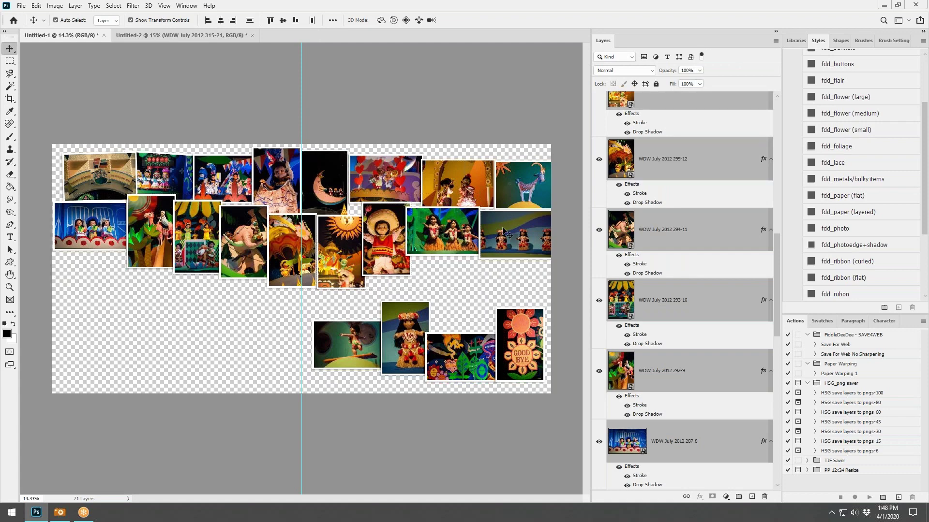
pyautogui.moveTo(432, 232); pyautogui.dragTo(447, 262)
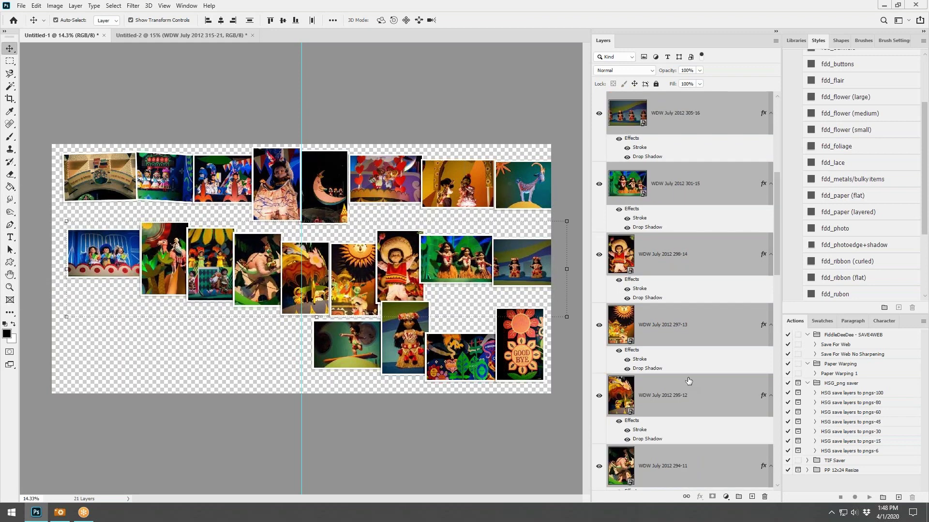
# Select all the photo layers and scale them up together to 103.58%
pyautogui.click(542, 357)
pyautogui.scroll(-5, 692, 404)
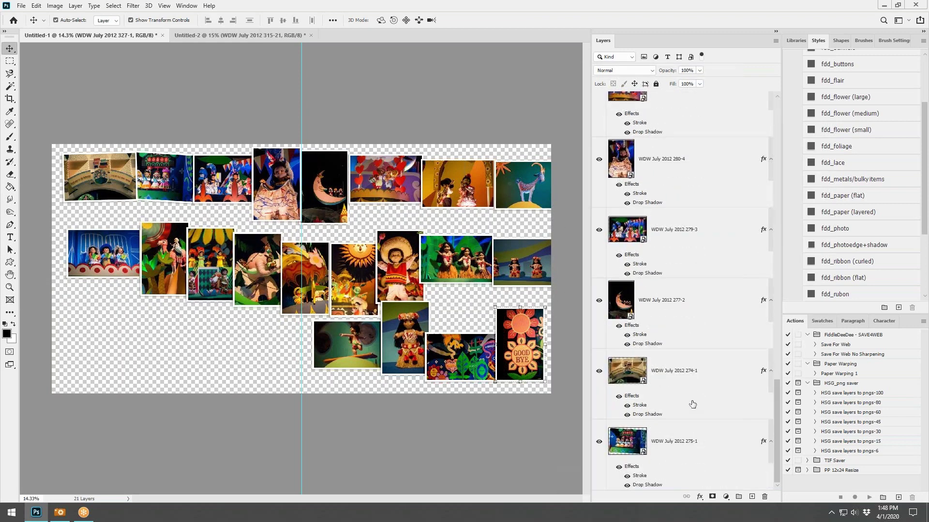
pyautogui.keyDown('shift'); pyautogui.click(677, 430); pyautogui.keyUp('shift')
pyautogui.scroll(15, 684, 192)
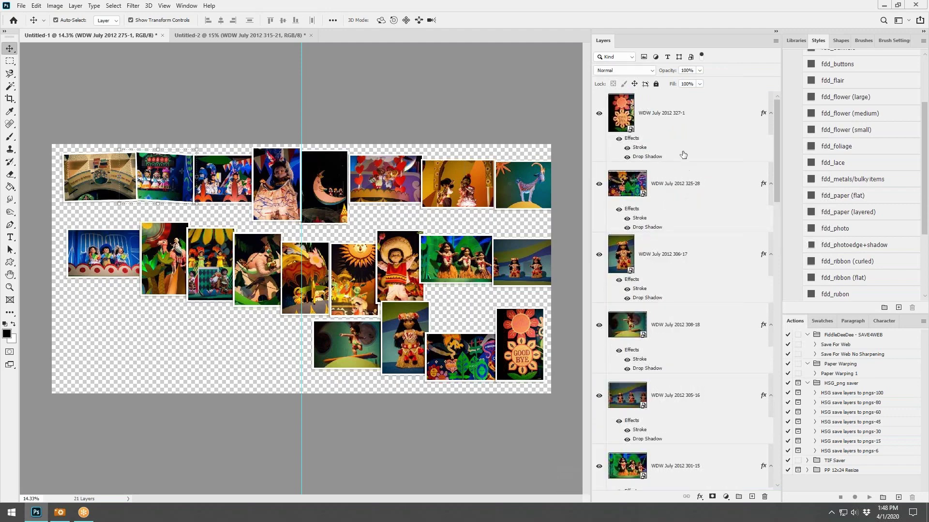
pyautogui.moveTo(570, 146); pyautogui.dragTo(587, 138)
pyautogui.moveTo(502, 176)
pyautogui.mouseDown()
pyautogui.moveTo(492, 182)
pyautogui.moveTo(503, 178)
pyautogui.mouseUp()
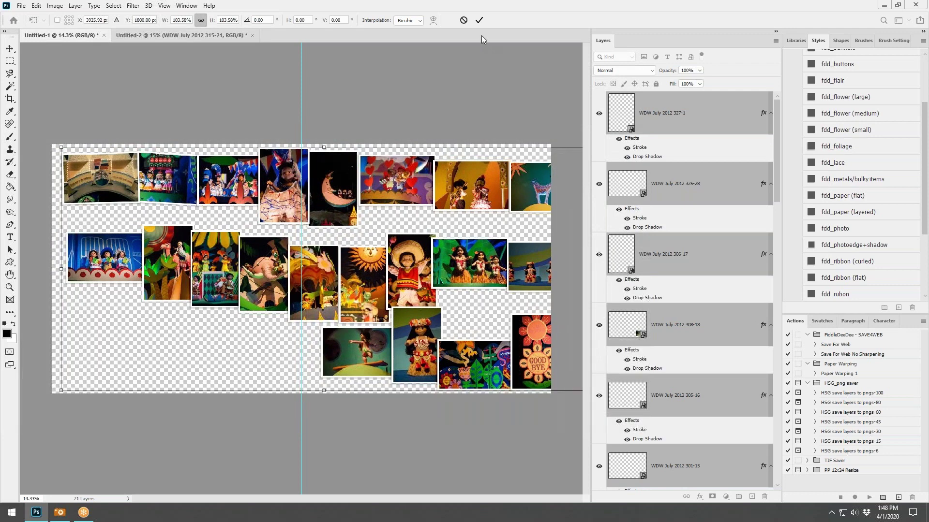
pyautogui.click(479, 19)
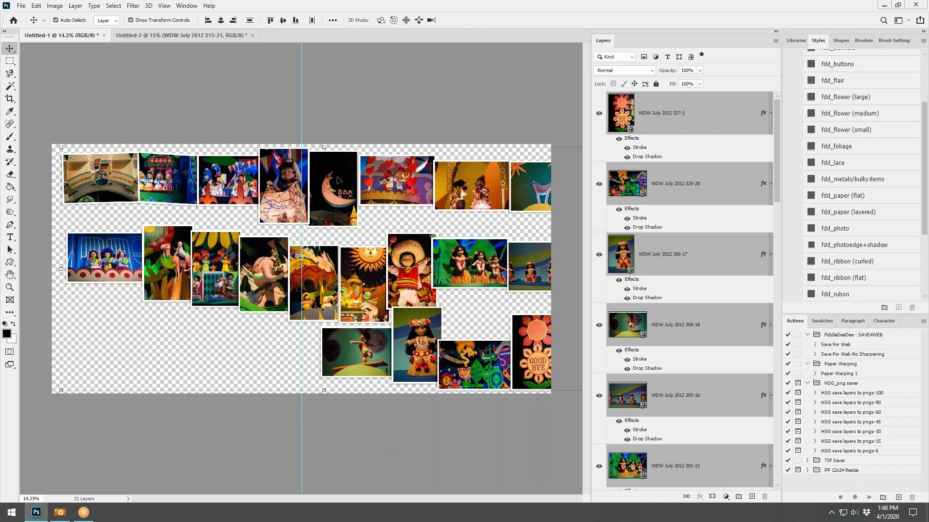
# Nudge the top row's moon, hearts, dancing couple and goat photos slightly to the right
pyautogui.click(352, 175)
pyautogui.keyDown('shift'); pyautogui.click(400, 180); pyautogui.keyUp('shift')
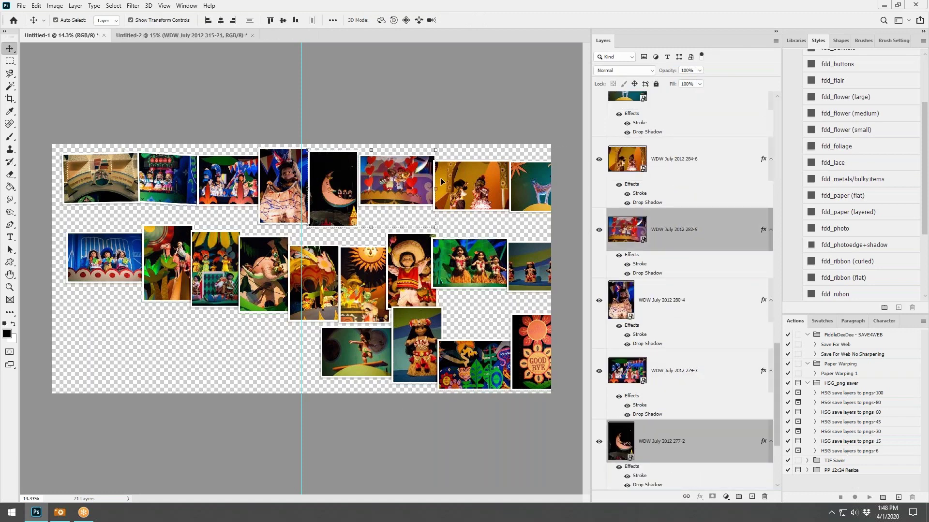
pyautogui.keyDown('shift'); pyautogui.click(505, 186); pyautogui.keyUp('shift')
pyautogui.keyDown('shift'); pyautogui.click(533, 183); pyautogui.keyUp('shift')
pyautogui.moveTo(533, 184)
pyautogui.mouseDown()
pyautogui.moveTo(523, 193)
pyautogui.moveTo(538, 186)
pyautogui.mouseUp()
# Shift the first photos of the middle row right and move the goat photo to the row's left end
pyautogui.click(76, 268)
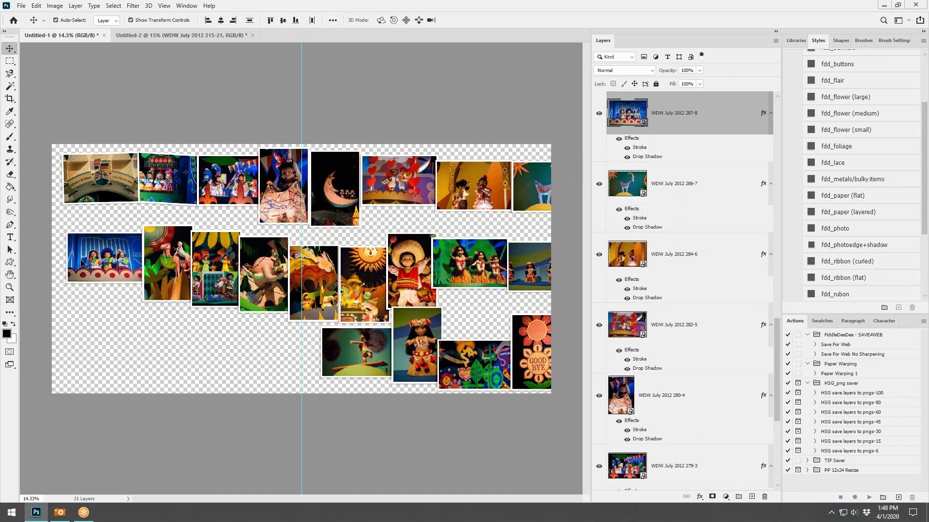
pyautogui.keyDown('shift'); pyautogui.click(233, 257); pyautogui.keyUp('shift')
pyautogui.moveTo(324, 265); pyautogui.dragTo(389, 262)
pyautogui.click(534, 197)
pyautogui.moveTo(534, 198); pyautogui.dragTo(85, 243)
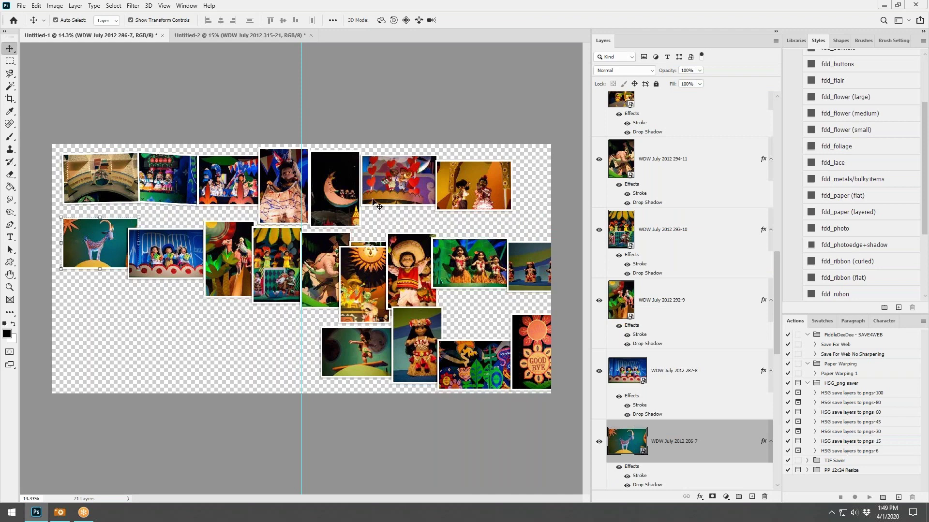
# Spread the top-row photos from 279-3 to 284-6 rightward to the canvas edge, clear of the center guide, and raise the moon photo slightly
pyautogui.click(340, 190)
pyautogui.keyDown('shift'); pyautogui.click(486, 198); pyautogui.keyUp('shift')
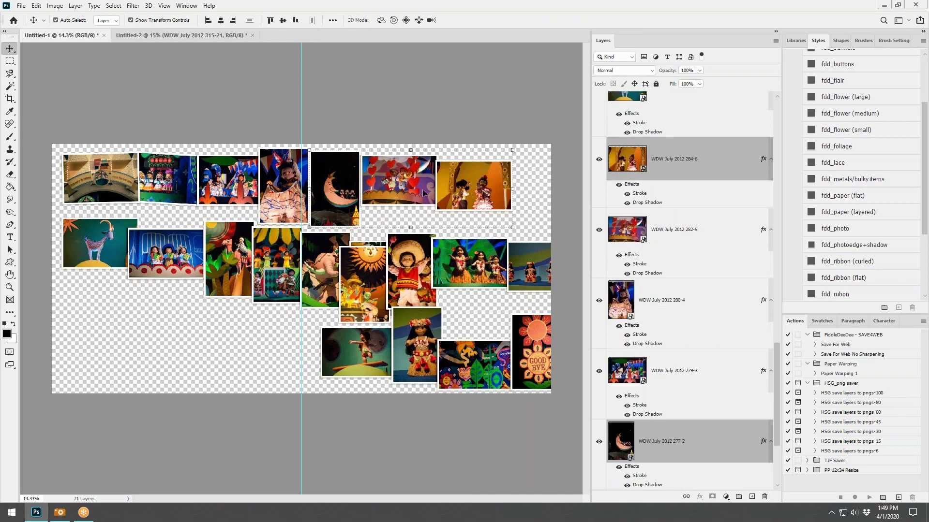
pyautogui.keyDown('shift'); pyautogui.click(405, 188); pyautogui.keyUp('shift')
pyautogui.moveTo(464, 184); pyautogui.dragTo(503, 184)
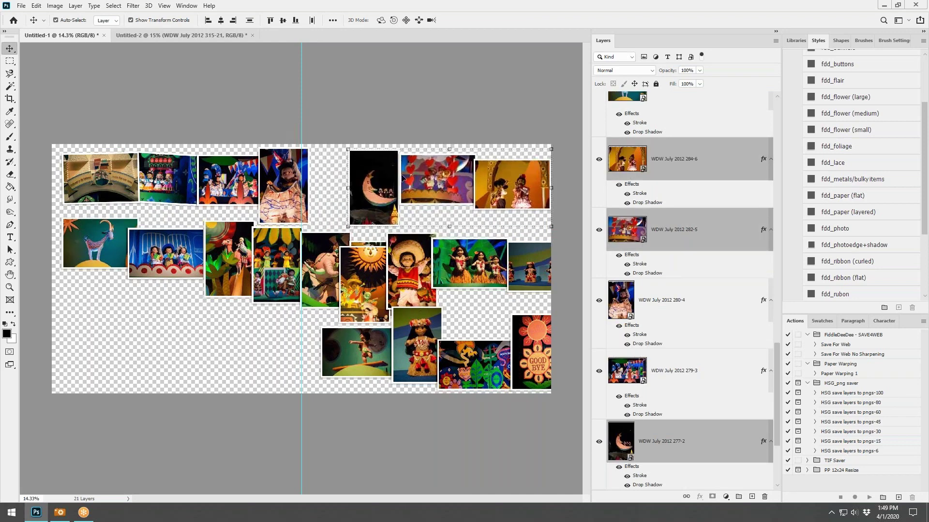
pyautogui.moveTo(281, 189); pyautogui.dragTo(324, 190)
pyautogui.moveTo(240, 185); pyautogui.dragTo(260, 183)
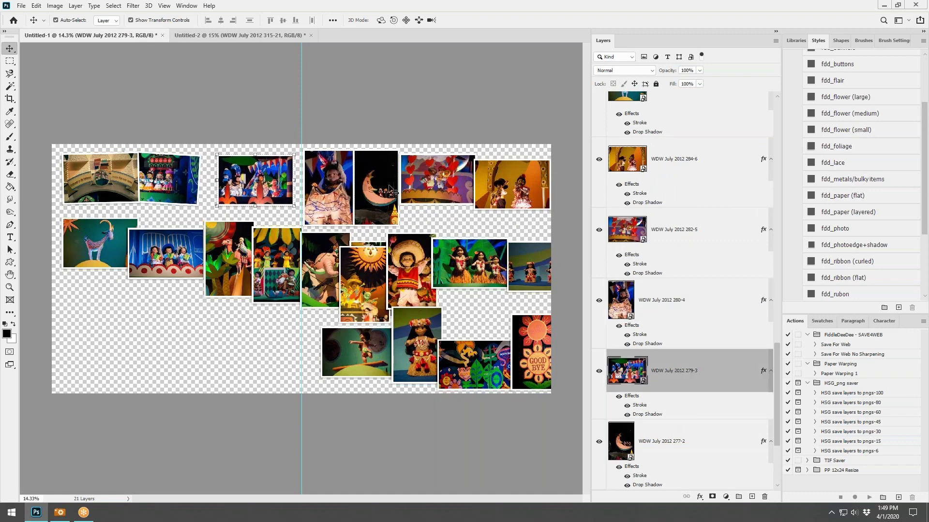
pyautogui.moveTo(391, 189); pyautogui.dragTo(397, 186)
# Move photo 293-10 slightly up and left so it clears the center guide, overlapping photo 292-9
pyautogui.click(323, 272)
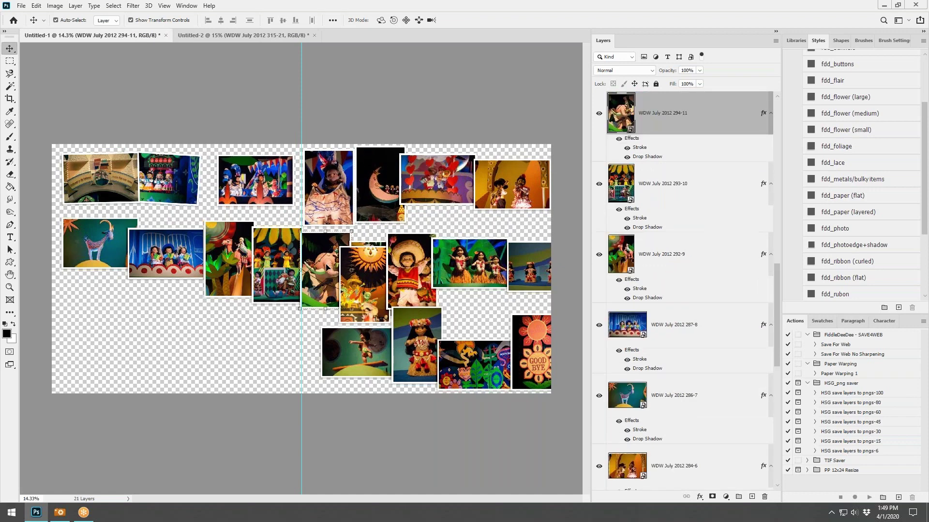
pyautogui.moveTo(275, 269); pyautogui.dragTo(260, 262)
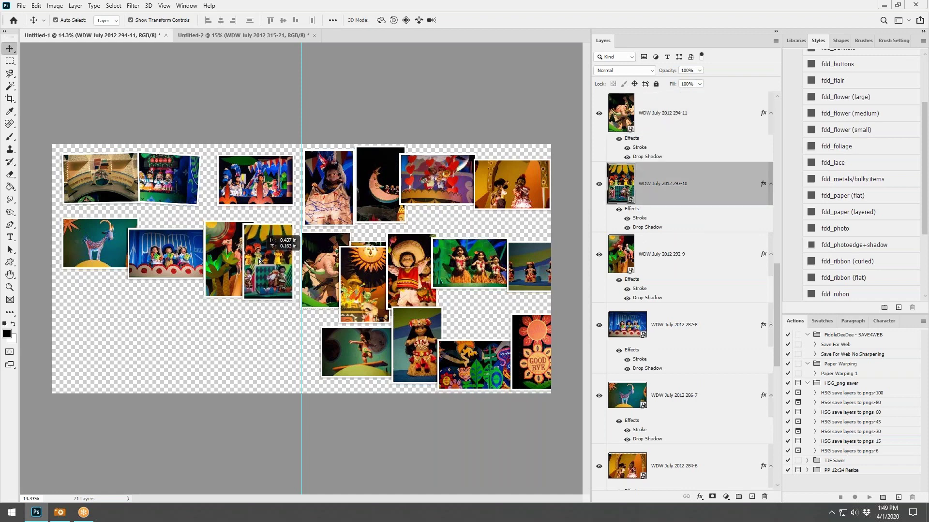
pyautogui.click(325, 273)
pyautogui.hotkey('ctrl', 't')
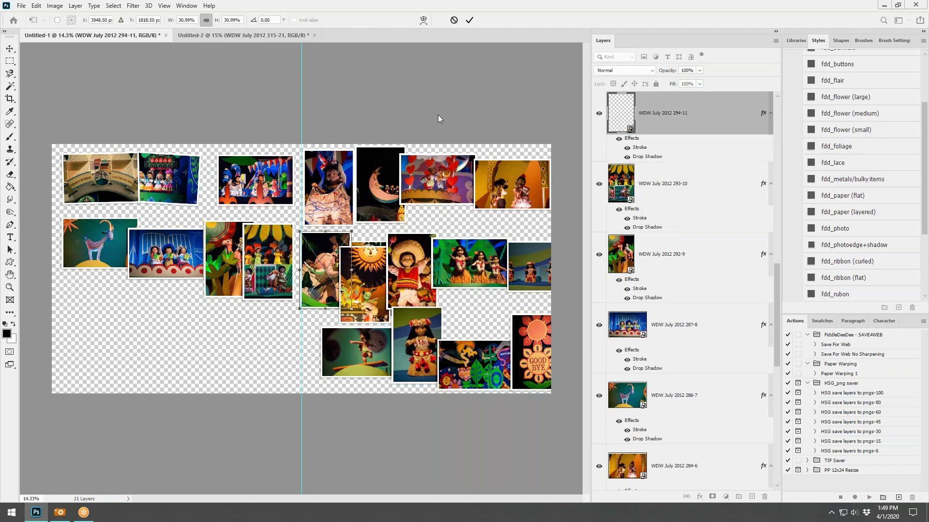
pyautogui.click(454, 20)
# Move the sun photo 297-13 and sombrero photo 298-14 together up and to the right
pyautogui.click(371, 303)
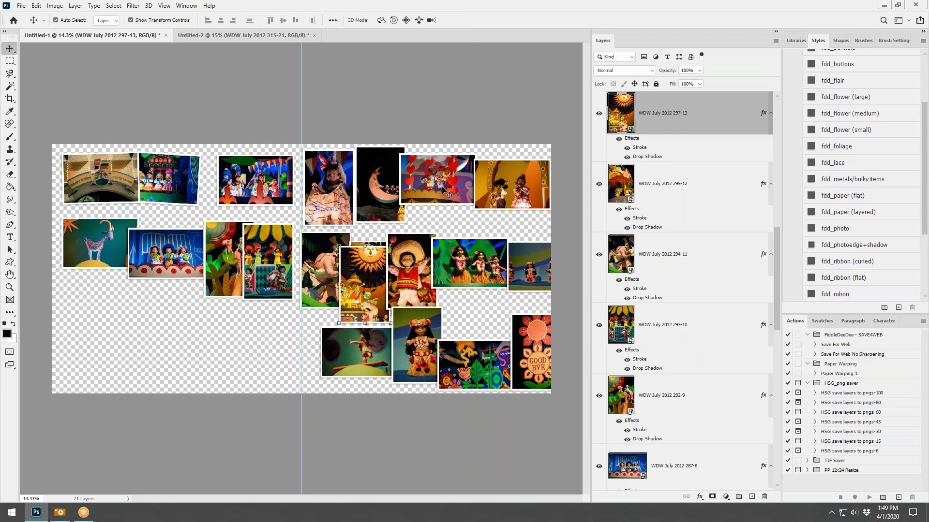
pyautogui.keyDown('shift'); pyautogui.click(417, 275); pyautogui.keyUp('shift')
pyautogui.moveTo(420, 263); pyautogui.dragTo(452, 226)
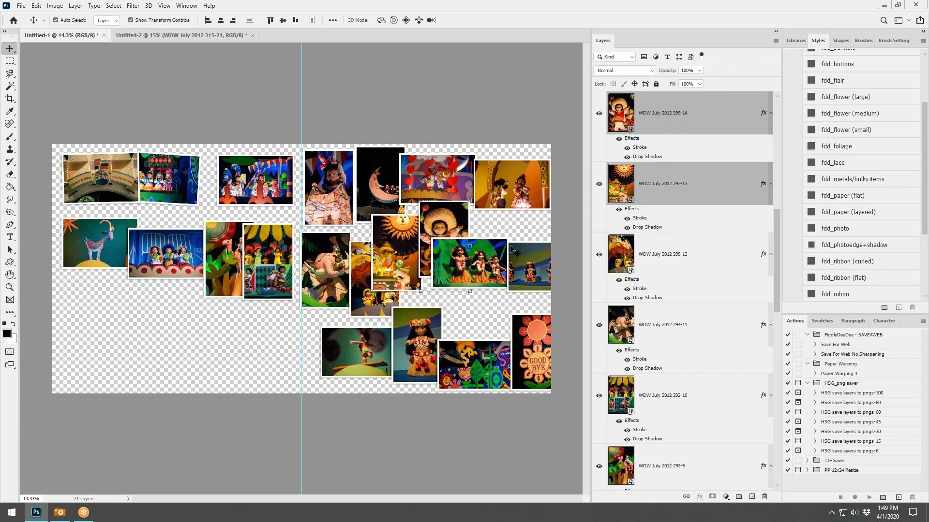
# Move photos 301-15, 305-16, 306-17 and 308-18 to the lower-left area and arrange them as a bottom row
pyautogui.click(491, 272)
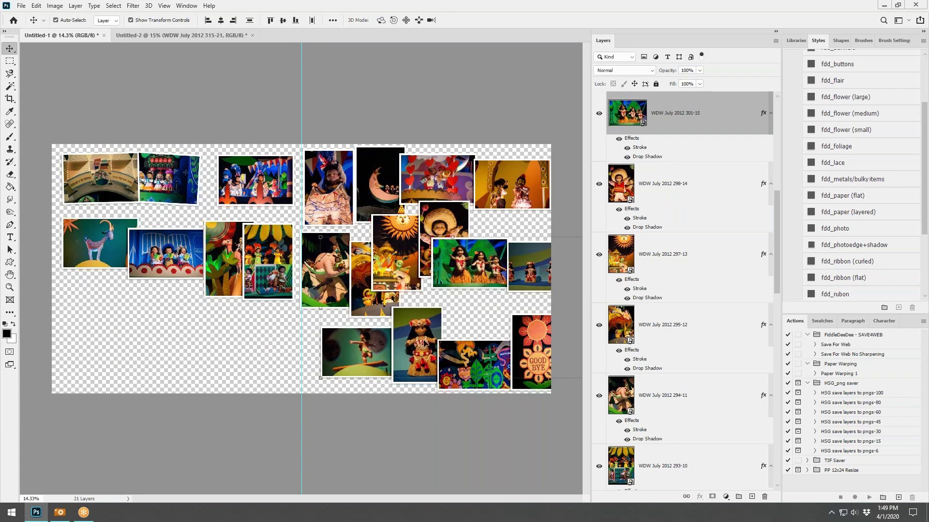
pyautogui.moveTo(445, 307); pyautogui.dragTo(201, 262)
pyautogui.click(386, 304)
pyautogui.moveTo(268, 238); pyautogui.dragTo(331, 329)
pyautogui.moveTo(226, 270); pyautogui.dragTo(268, 341)
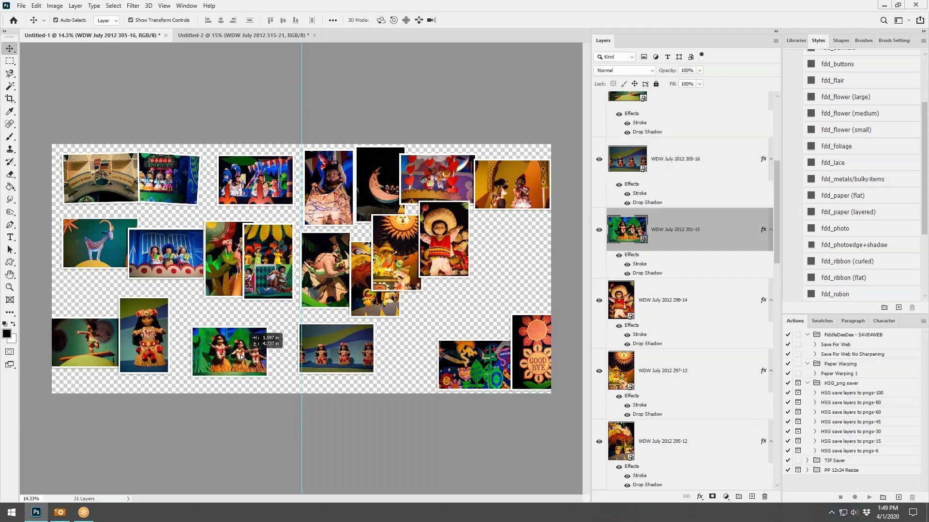
pyautogui.click(149, 354)
pyautogui.moveTo(149, 354); pyautogui.dragTo(173, 362)
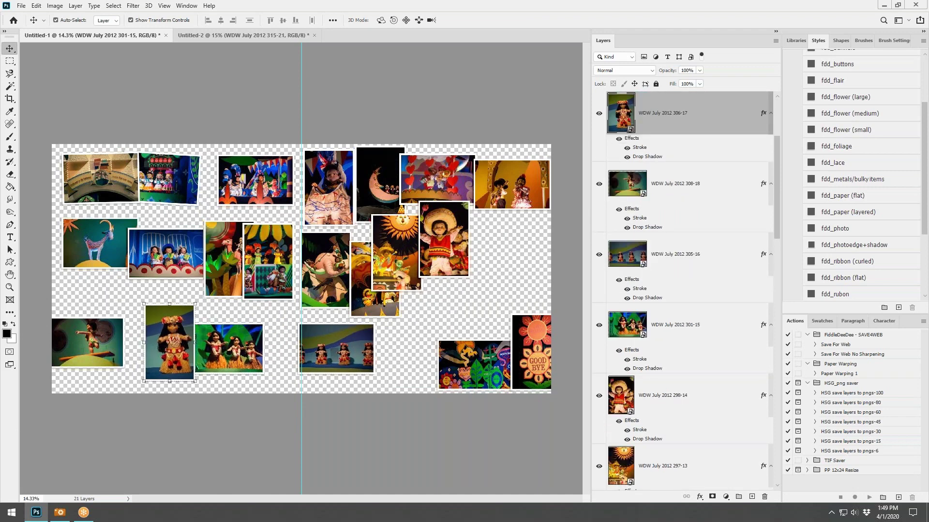
# Move photo 308-18 right beside 306-17, and spread photos 298-14, 297-13 and 295-12 apart across the right page's middle row
pyautogui.moveTo(105, 346); pyautogui.dragTo(127, 347)
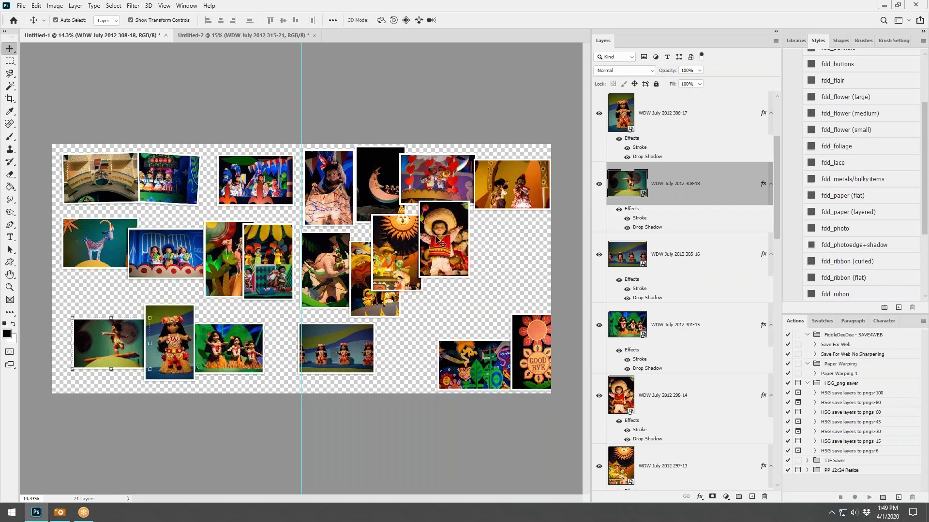
pyautogui.moveTo(438, 239); pyautogui.dragTo(495, 267)
pyautogui.moveTo(372, 261); pyautogui.dragTo(413, 274)
pyautogui.moveTo(354, 277); pyautogui.dragTo(366, 267)
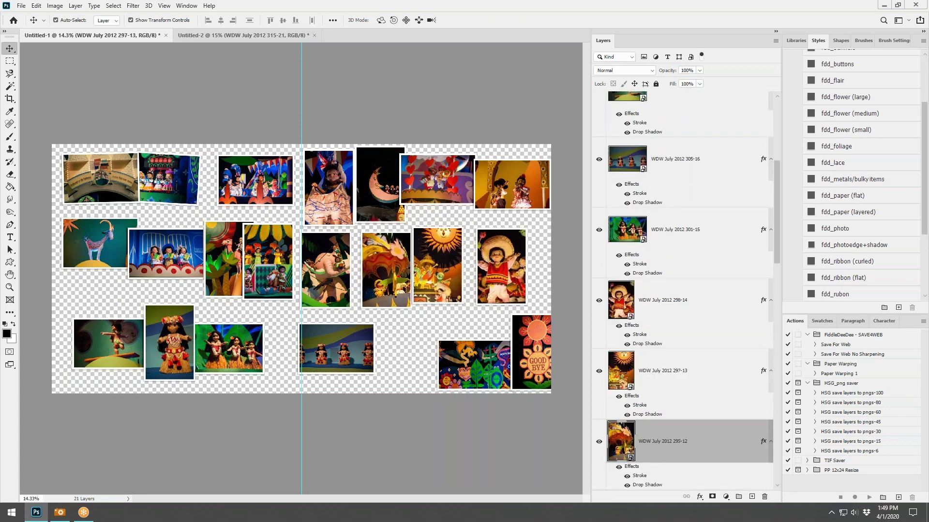
# Move photos 274-1 and 275-1 down and to the right so they sit side by side above the goat row
pyautogui.moveTo(117, 177); pyautogui.dragTo(128, 197)
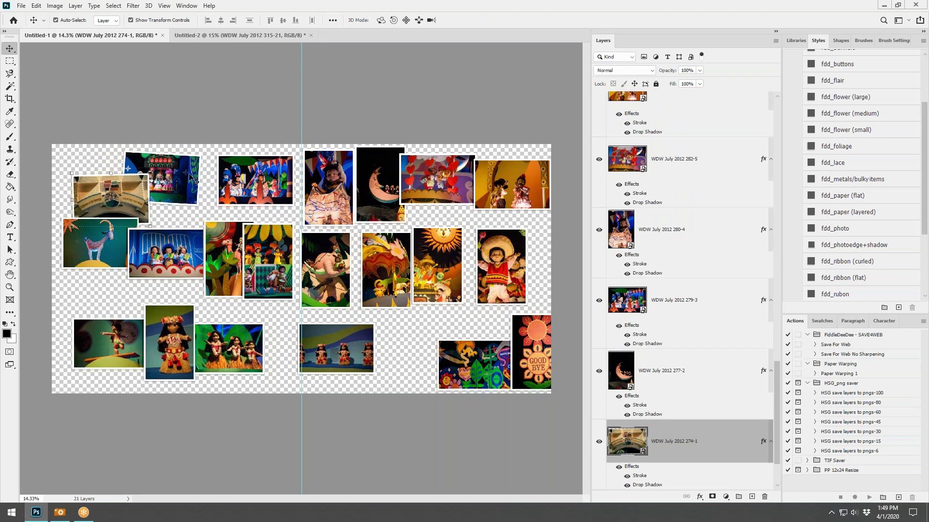
pyautogui.click(184, 183)
pyautogui.moveTo(184, 183); pyautogui.dragTo(194, 195)
pyautogui.click(85, 184)
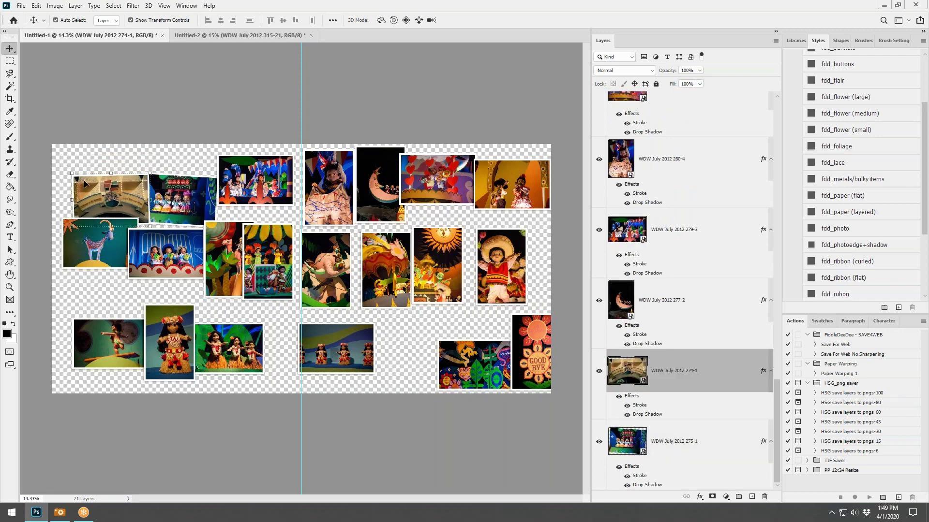
pyautogui.click(71, 174)
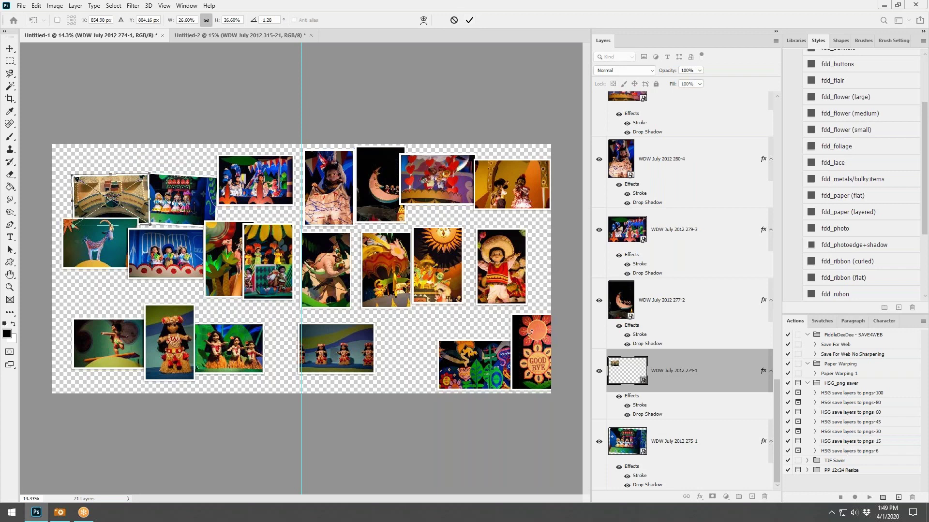
pyautogui.click(469, 20)
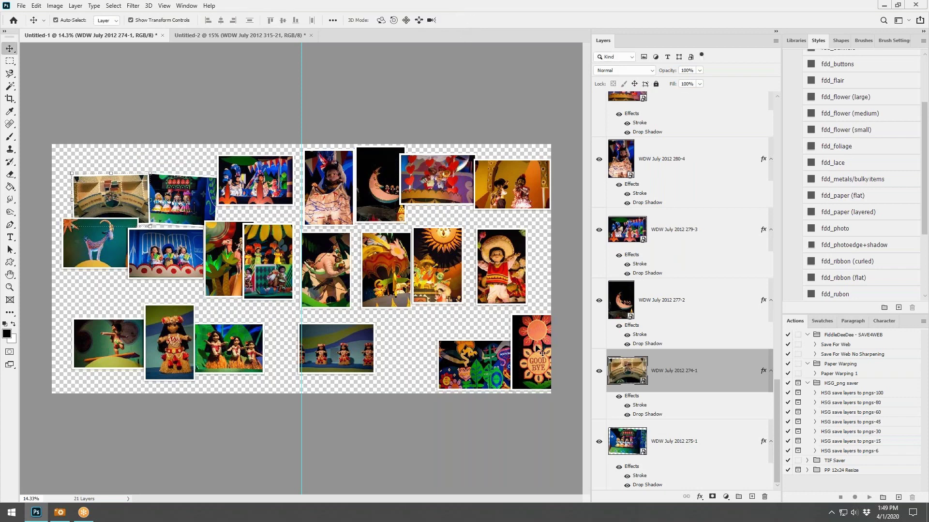
# Enlarge photos 274-1 and 327-1 together to 116.58%, and move 274-1 back into the canvas's upper-left corner
pyautogui.hotkey('ctrl', 'alt', 'a')
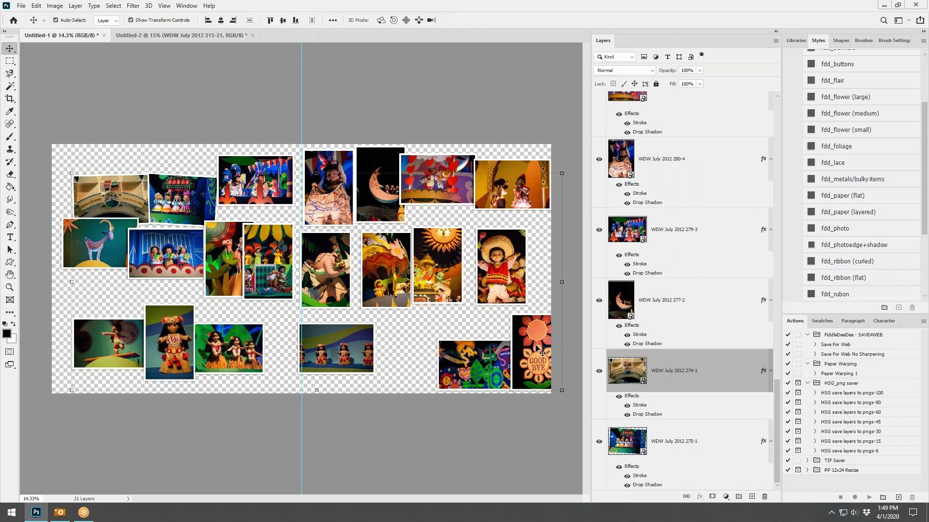
pyautogui.click(117, 147)
pyautogui.click(121, 191)
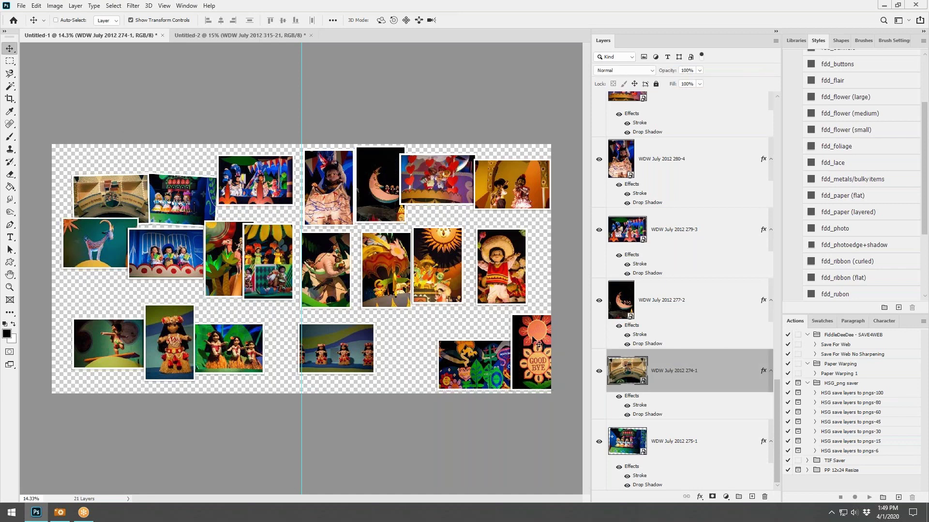
pyautogui.hotkey('ctrl', 'alt', 'a')
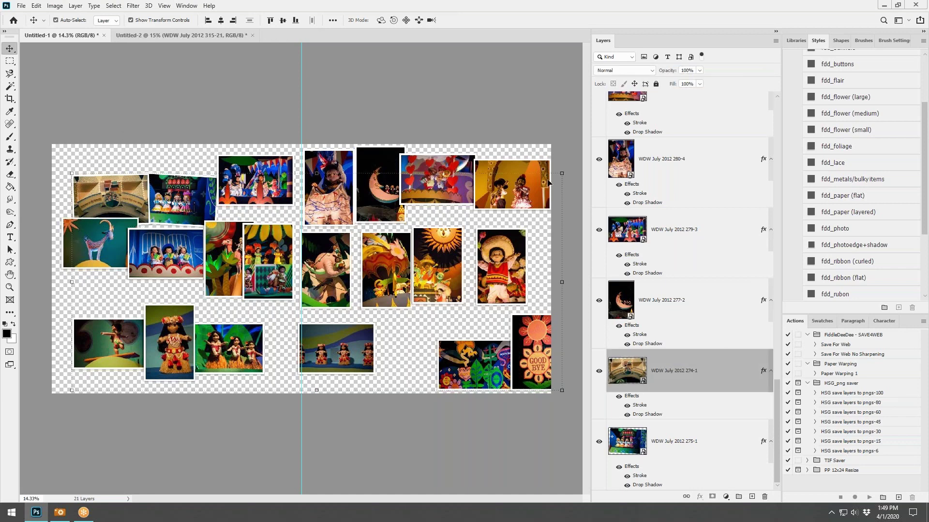
pyautogui.moveTo(71, 171); pyautogui.dragTo(1, 115)
pyautogui.click(480, 21)
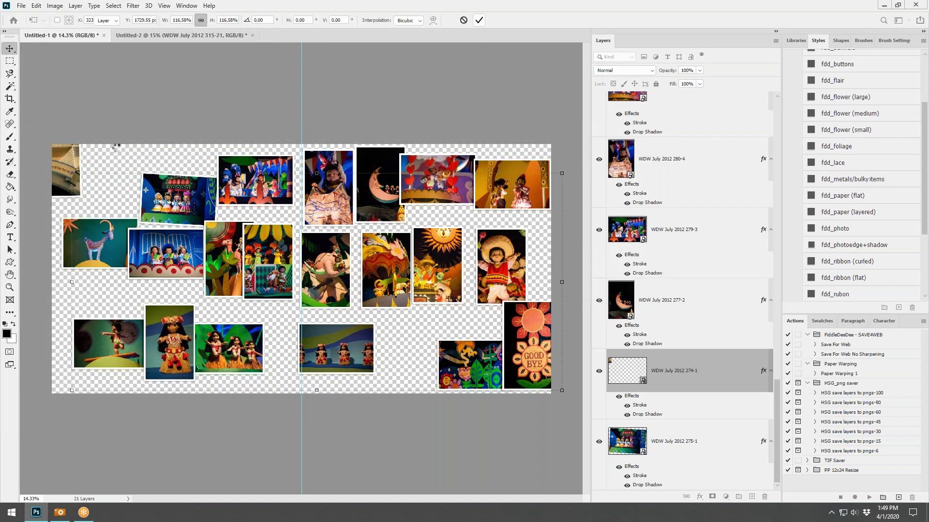
pyautogui.moveTo(67, 170); pyautogui.dragTo(132, 182)
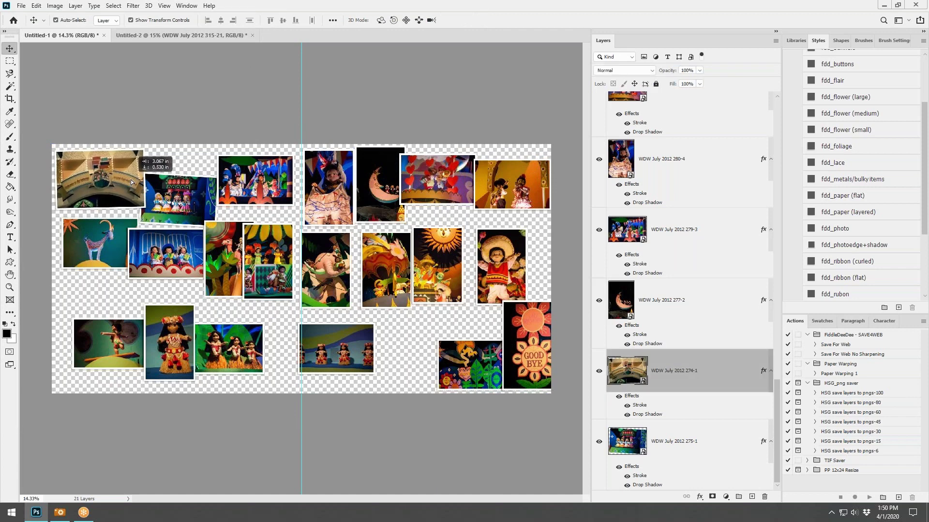
# Arrange photos 305-16, 325-28 and 327-1 in order as the right page's bottom row, inset from the canvas edge
pyautogui.moveTo(450, 366); pyautogui.dragTo(341, 350)
pyautogui.moveTo(531, 355); pyautogui.dragTo(510, 346)
pyautogui.moveTo(363, 352); pyautogui.dragTo(454, 358)
pyautogui.moveTo(357, 351); pyautogui.dragTo(382, 350)
pyautogui.moveTo(464, 353); pyautogui.dragTo(446, 353)
pyautogui.moveTo(520, 339); pyautogui.dragTo(514, 340)
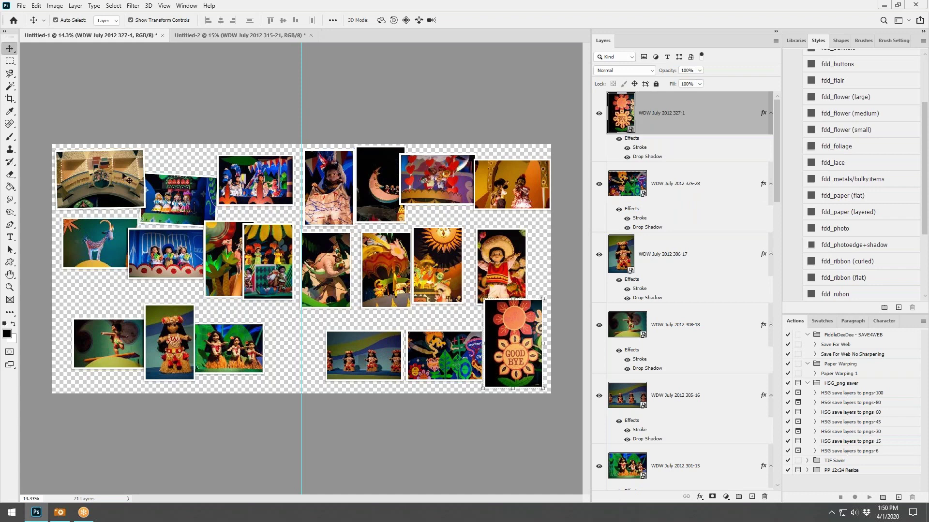
# Lower photos 274-1 and 279-3 and raise 275-1 slightly so the left page's top row lines up
pyautogui.moveTo(125, 177); pyautogui.dragTo(131, 186)
pyautogui.moveTo(267, 179); pyautogui.dragTo(267, 188)
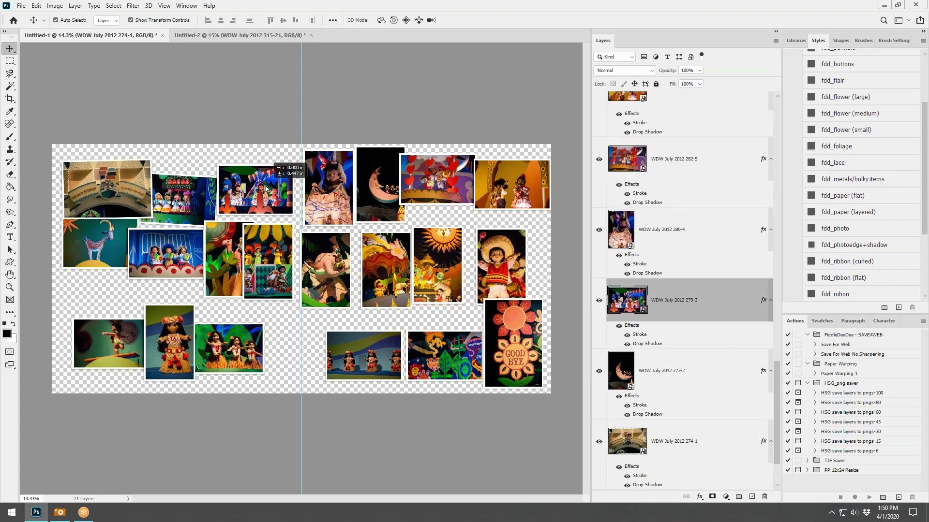
pyautogui.moveTo(196, 194); pyautogui.dragTo(194, 188)
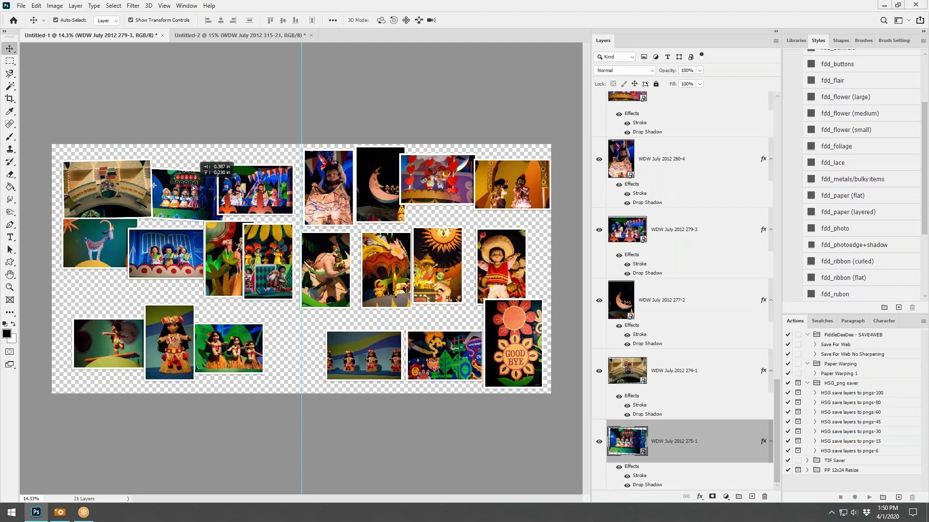
pyautogui.moveTo(259, 199); pyautogui.dragTo(259, 201)
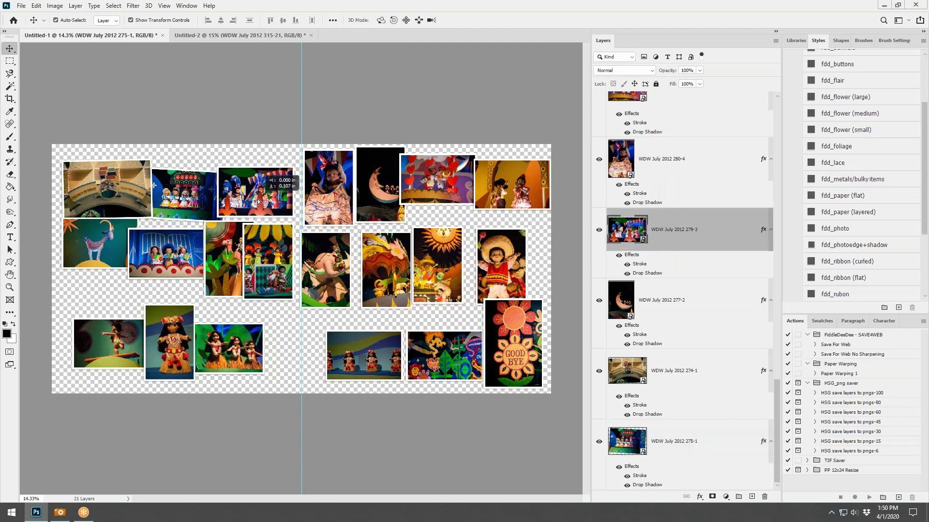
# Shift photos 301-15, 306-17 and 308-18 right toward the center guide, and tilt 308-18 slightly counterclockwise
pyautogui.moveTo(227, 345); pyautogui.dragTo(258, 344)
pyautogui.moveTo(192, 334); pyautogui.dragTo(225, 333)
pyautogui.click(128, 338)
pyautogui.moveTo(128, 339)
pyautogui.mouseDown()
pyautogui.moveTo(164, 340)
pyautogui.moveTo(142, 341)
pyautogui.mouseUp()
pyautogui.moveTo(183, 318); pyautogui.dragTo(181, 314)
pyautogui.click(469, 20)
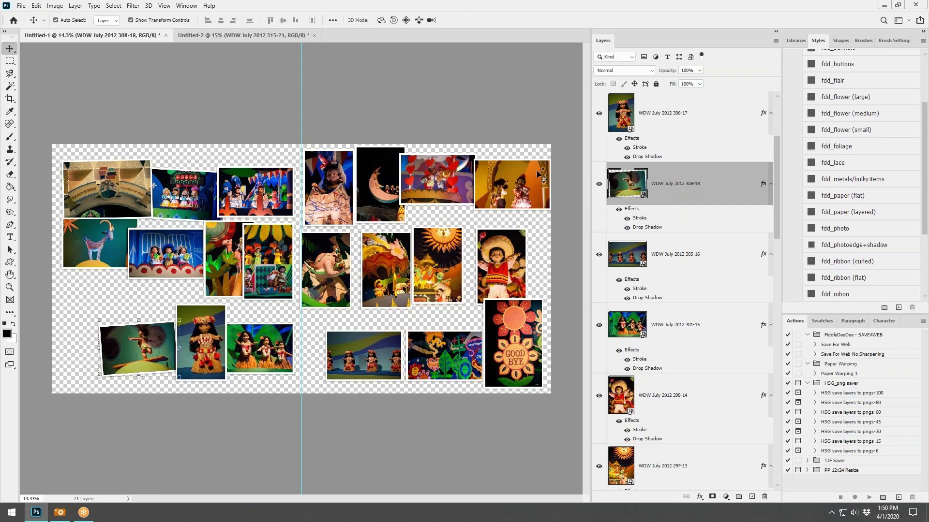
# Move photo 284-6 slightly down and left from the canvas edge, and try tilting it clockwise
pyautogui.moveTo(536, 170); pyautogui.dragTo(549, 165)
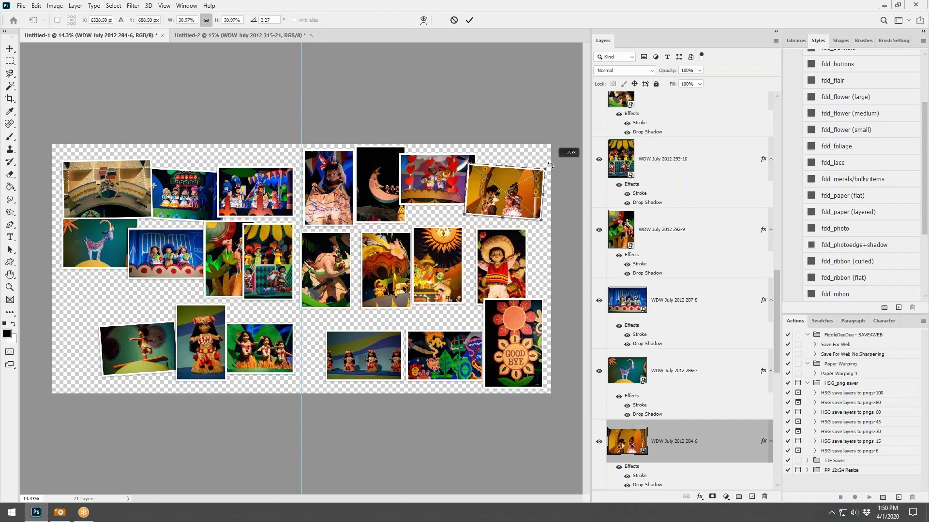
pyautogui.click(453, 19)
pyautogui.hotkey('ctrl', '+')
pyautogui.scroll(1, 532, 198)
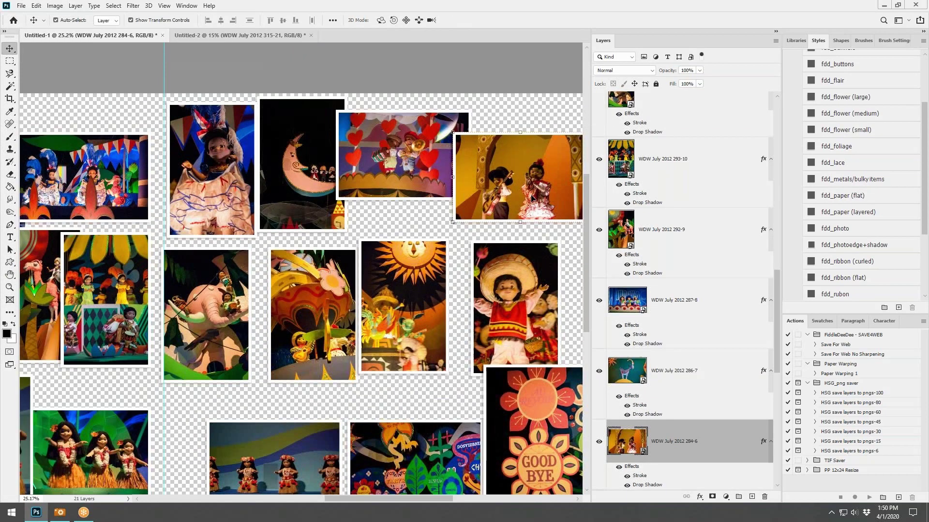
pyautogui.scroll(-2, 532, 198)
pyautogui.click(438, 273)
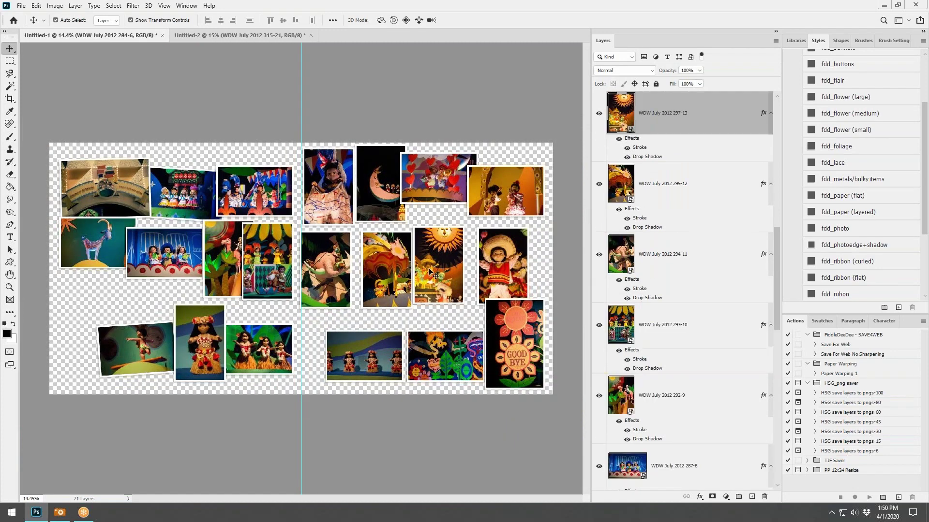
# Lower the right page's top-row photos 280-4, 277-2, 282-5 and 284-6, keeping 280-4 clear of the center guide
pyautogui.moveTo(328, 178); pyautogui.dragTo(333, 189)
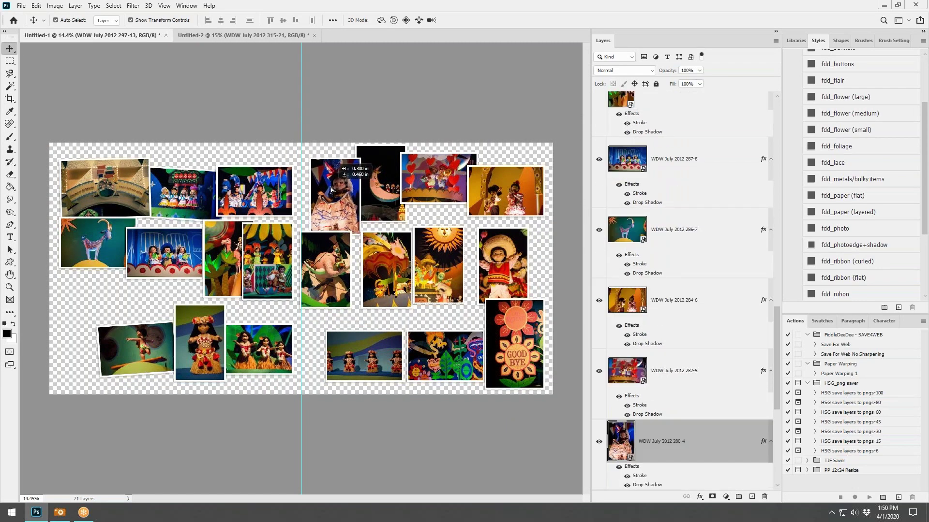
pyautogui.moveTo(391, 184); pyautogui.dragTo(393, 209)
pyautogui.moveTo(441, 186); pyautogui.dragTo(448, 192)
pyautogui.moveTo(524, 201); pyautogui.dragTo(525, 207)
# Cluster photos 297-13, 298-14, 295-12 and 294-11 beneath the right page's top row, adjusting 282-5 and 284-6 to fit
pyautogui.click(446, 246)
pyautogui.moveTo(445, 247); pyautogui.dragTo(439, 231)
pyautogui.moveTo(490, 264); pyautogui.dragTo(478, 252)
pyautogui.moveTo(484, 200)
pyautogui.mouseDown()
pyautogui.moveTo(492, 210)
pyautogui.moveTo(484, 208)
pyautogui.mouseUp()
pyautogui.click(454, 190)
pyautogui.moveTo(424, 181); pyautogui.dragTo(422, 180)
pyautogui.moveTo(504, 194); pyautogui.dragTo(500, 183)
pyautogui.moveTo(380, 274)
pyautogui.mouseDown()
pyautogui.moveTo(379, 285)
pyautogui.moveTo(383, 278)
pyautogui.mouseUp()
pyautogui.moveTo(323, 286); pyautogui.dragTo(338, 286)
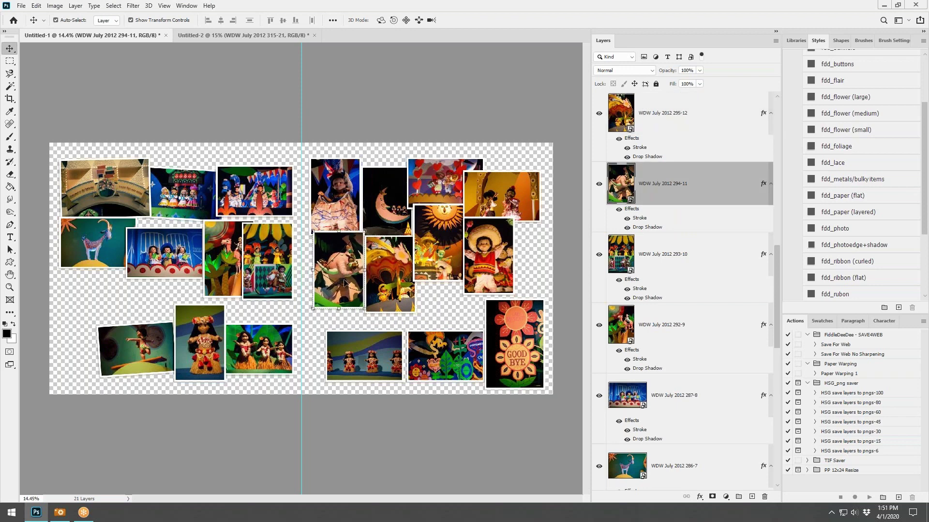
# Raise photo 287-8 level with the goat photo, and move photos 293-10 and 292-9 to the left page's lower-left area
pyautogui.moveTo(152, 251); pyautogui.dragTo(153, 239)
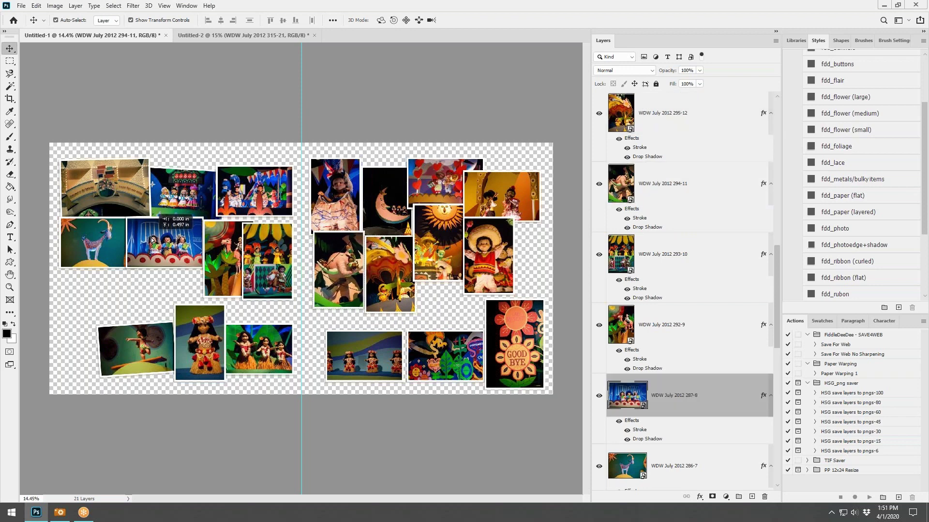
pyautogui.moveTo(253, 260); pyautogui.dragTo(269, 261)
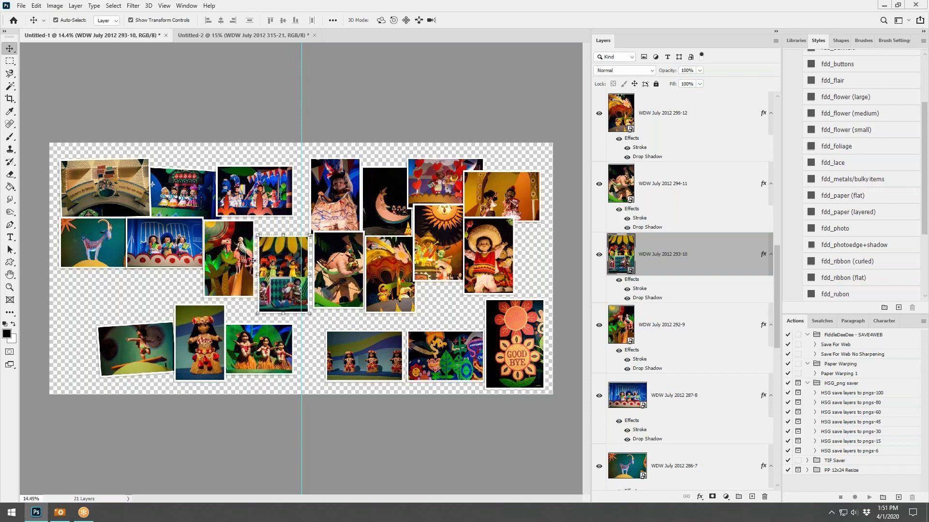
pyautogui.scroll(3, 269, 261)
pyautogui.scroll(-3, 265, 263)
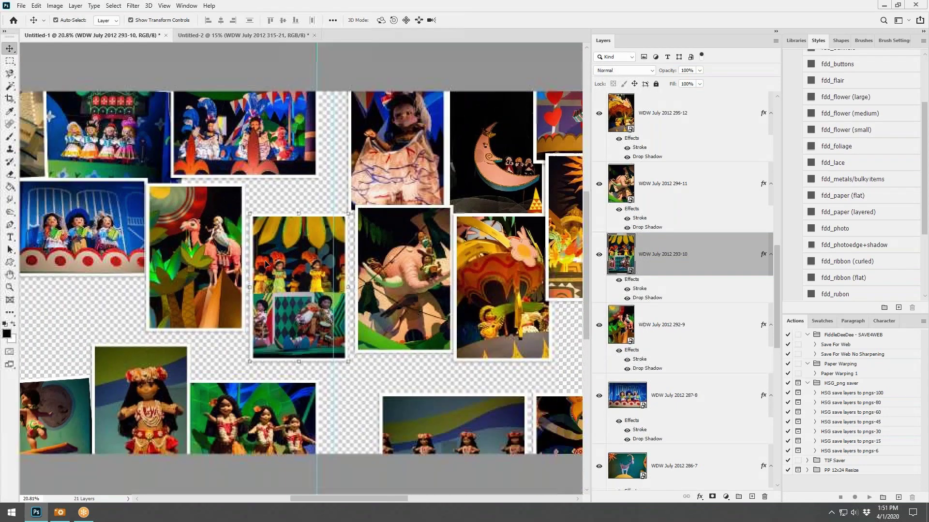
pyautogui.moveTo(266, 264); pyautogui.dragTo(60, 329)
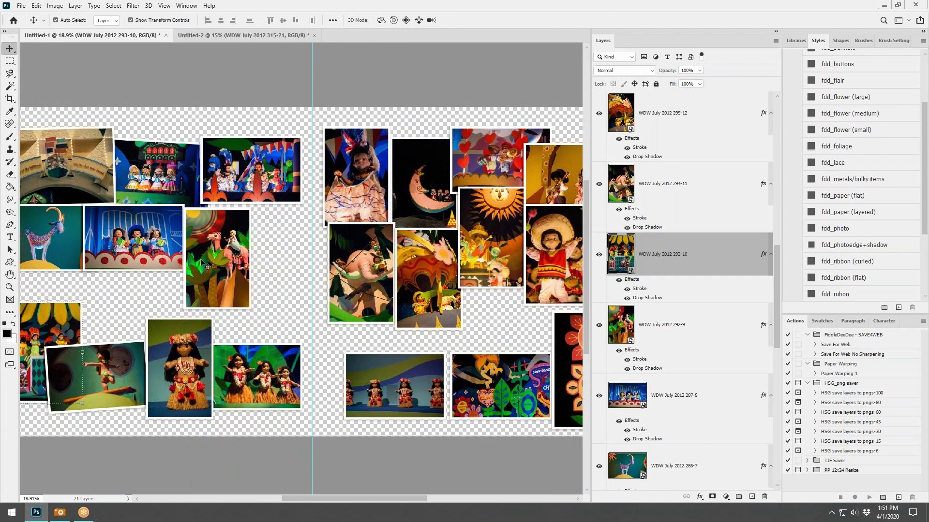
pyautogui.moveTo(225, 252); pyautogui.dragTo(114, 323)
# Move photo 306-17 up beside the center guide, and gather photos 308-18 and 301-15 around its lower left
pyautogui.moveTo(179, 367); pyautogui.dragTo(262, 272)
pyautogui.moveTo(107, 356); pyautogui.dragTo(205, 305)
pyautogui.moveTo(277, 362); pyautogui.dragTo(276, 340)
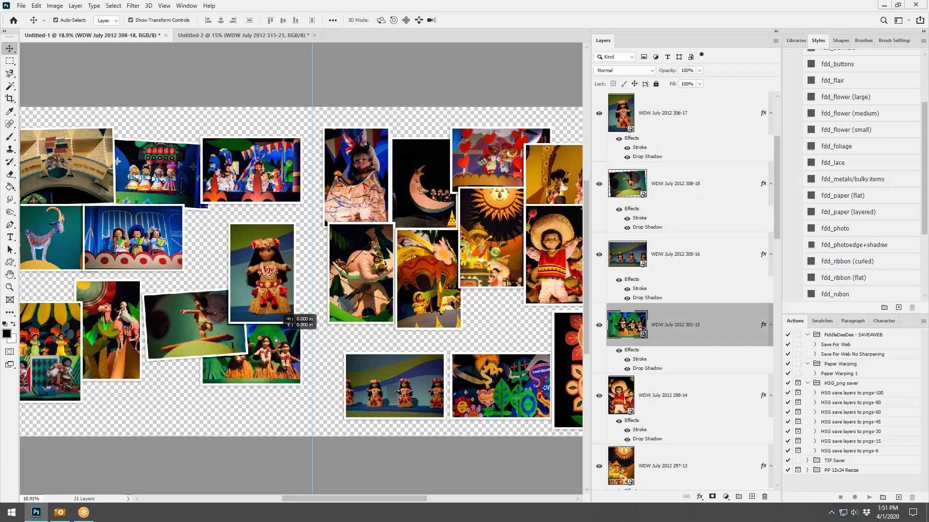
pyautogui.moveTo(191, 325); pyautogui.dragTo(176, 298)
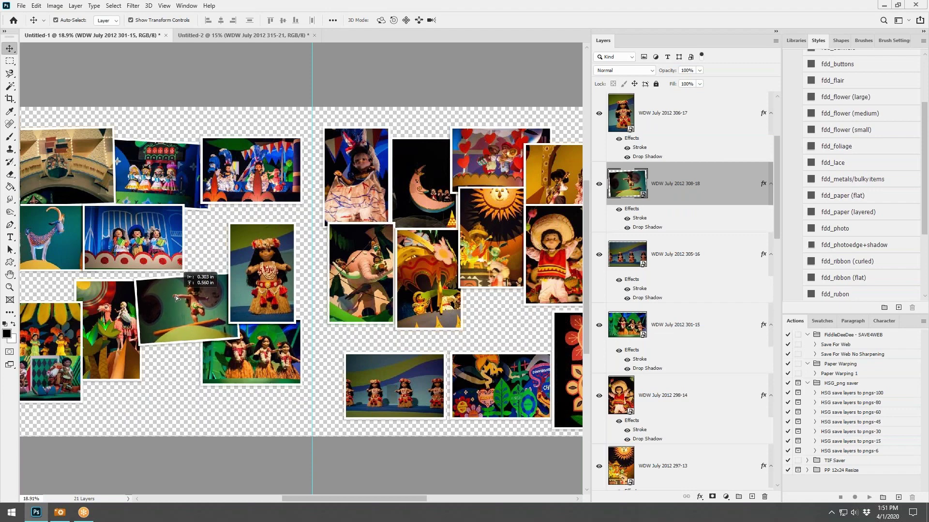
# Place layer 301-15 above 308-18 in the stacking order, and position the photo just below 306-17
pyautogui.click(271, 368)
pyautogui.moveTo(676, 188); pyautogui.dragTo(676, 187)
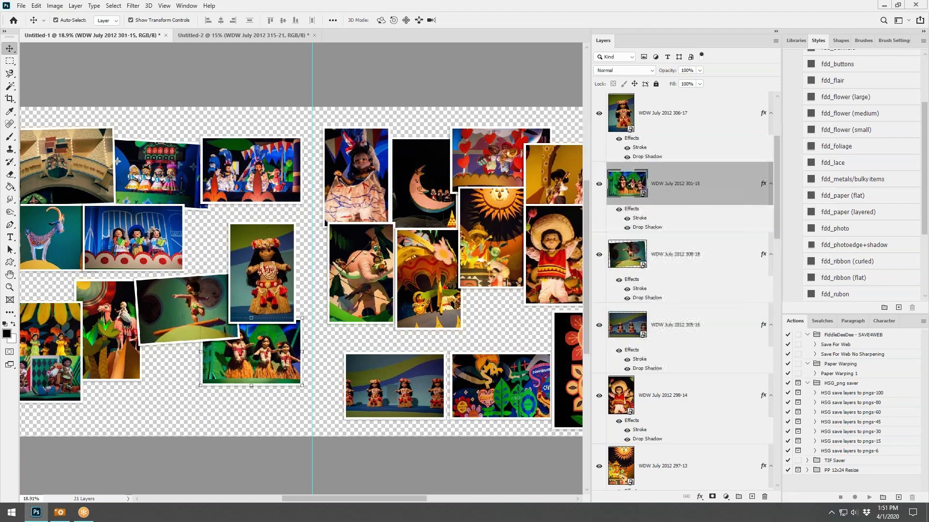
pyautogui.moveTo(256, 334); pyautogui.dragTo(257, 340)
# Align photos 293-10 and 292-9 side by side directly beneath the left page's second row
pyautogui.scroll(-2, 131, 335)
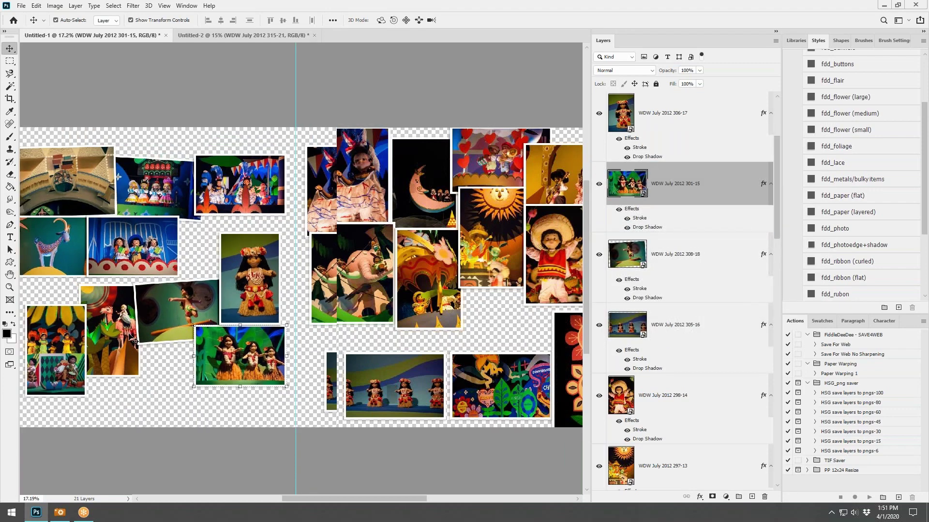
pyautogui.moveTo(101, 324); pyautogui.dragTo(93, 312)
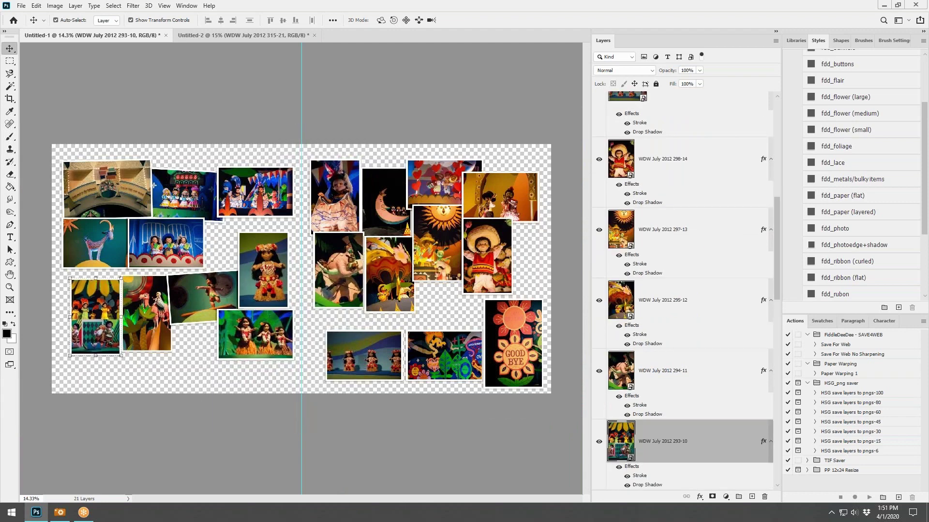
pyautogui.moveTo(155, 311); pyautogui.dragTo(154, 323)
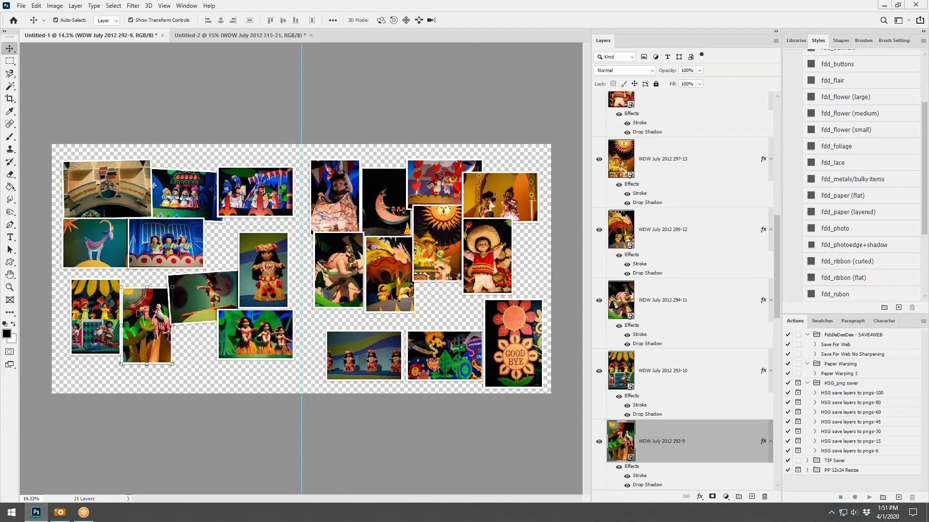
pyautogui.moveTo(80, 312); pyautogui.dragTo(80, 300)
pyautogui.moveTo(151, 309); pyautogui.dragTo(151, 289)
# Raise the right page's bottom-row photos 325-28, 327-1 and 305-16 to close the gap below the cluster above
pyautogui.click(498, 257)
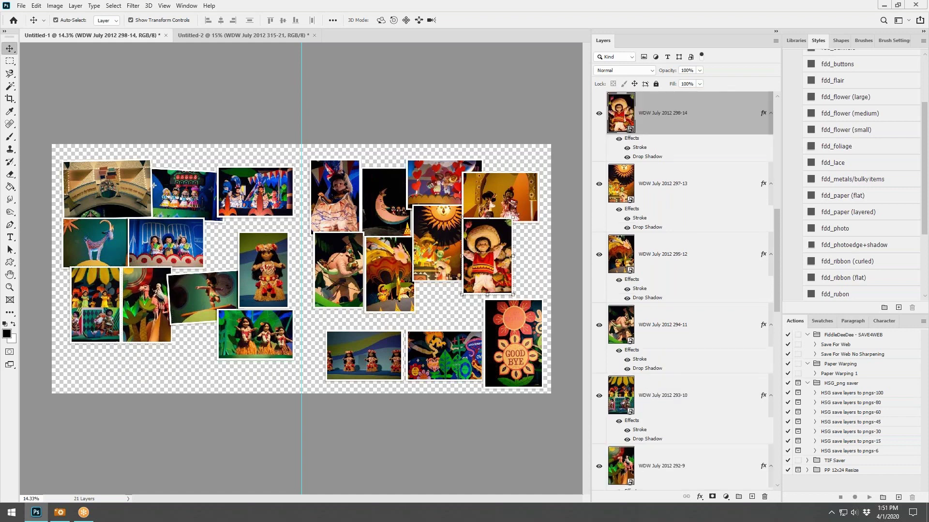
pyautogui.moveTo(451, 353); pyautogui.dragTo(455, 304)
pyautogui.moveTo(526, 329); pyautogui.dragTo(527, 312)
pyautogui.moveTo(349, 338); pyautogui.dragTo(333, 316)
# Rotate photo 301-15 to -4.05°, and nudge photo 292-9 slightly up
pyautogui.moveTo(269, 326); pyautogui.dragTo(307, 296)
pyautogui.click(470, 20)
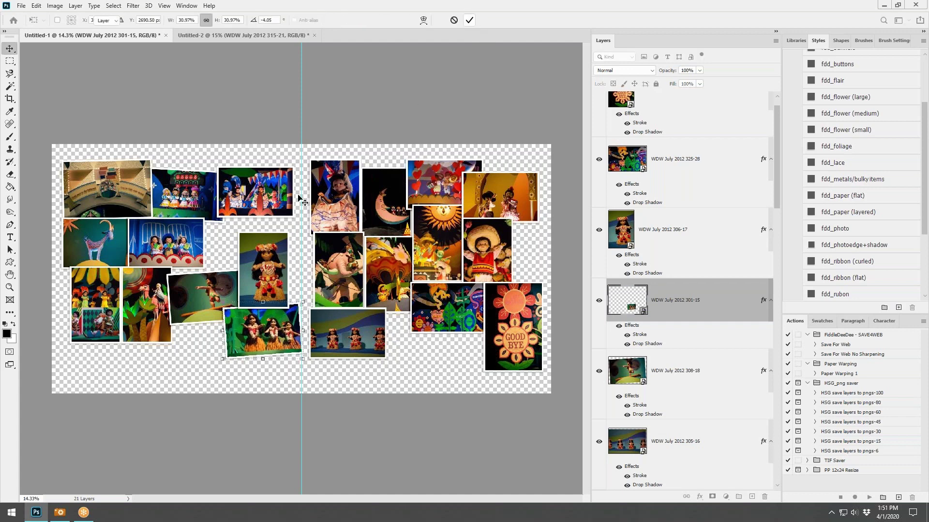
pyautogui.click(130, 299)
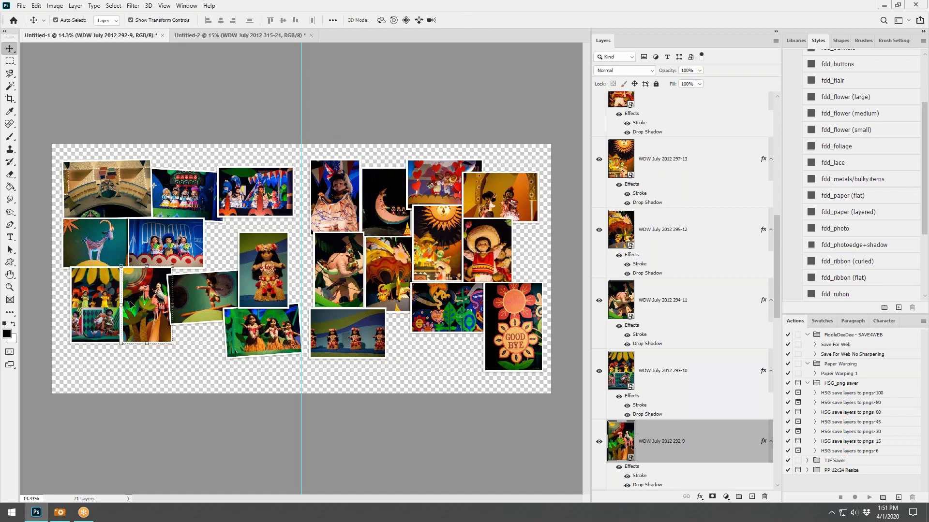
pyautogui.moveTo(130, 304); pyautogui.dragTo(135, 302)
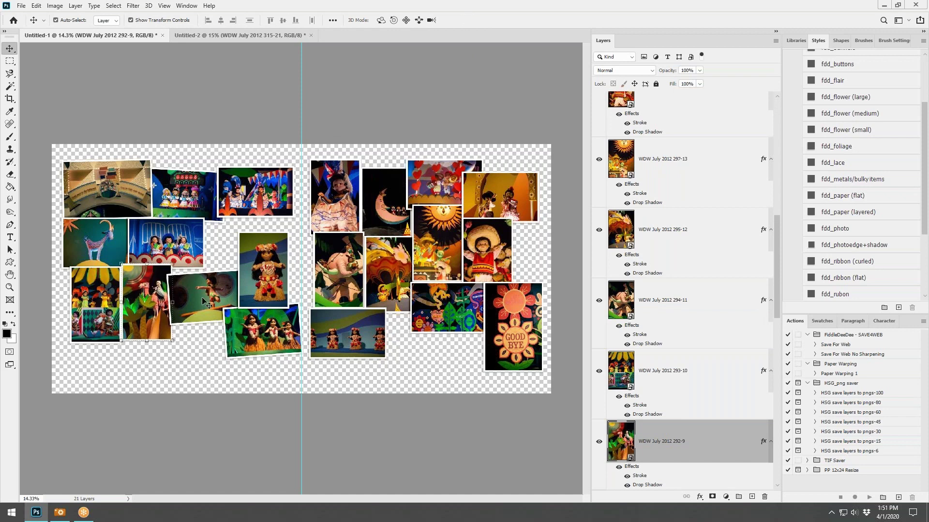
# Move photo 305-16 to the left page beneath 306-17, and tighten 308-18, 301-15 and 279-3 around them
pyautogui.moveTo(207, 304); pyautogui.dragTo(276, 268)
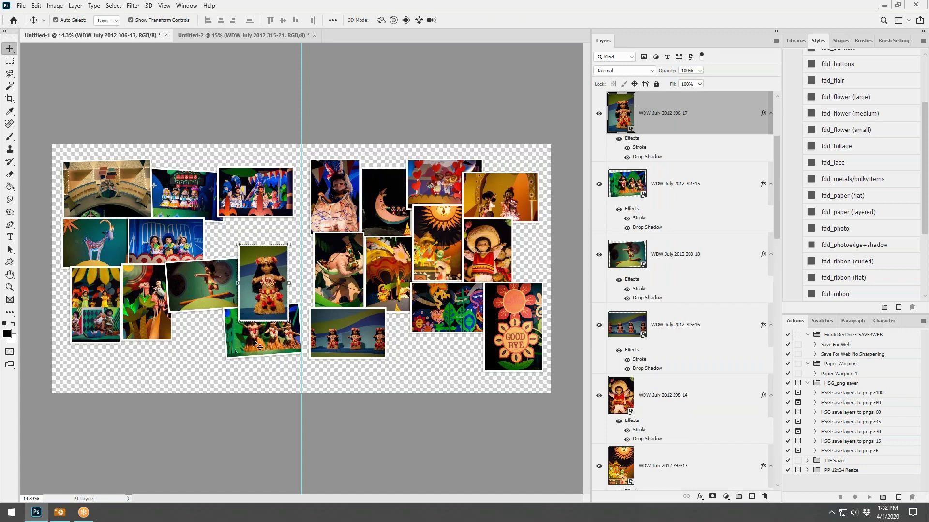
pyautogui.moveTo(257, 345); pyautogui.dragTo(199, 341)
pyautogui.moveTo(341, 332); pyautogui.dragTo(252, 337)
pyautogui.moveTo(262, 197); pyautogui.dragTo(251, 236)
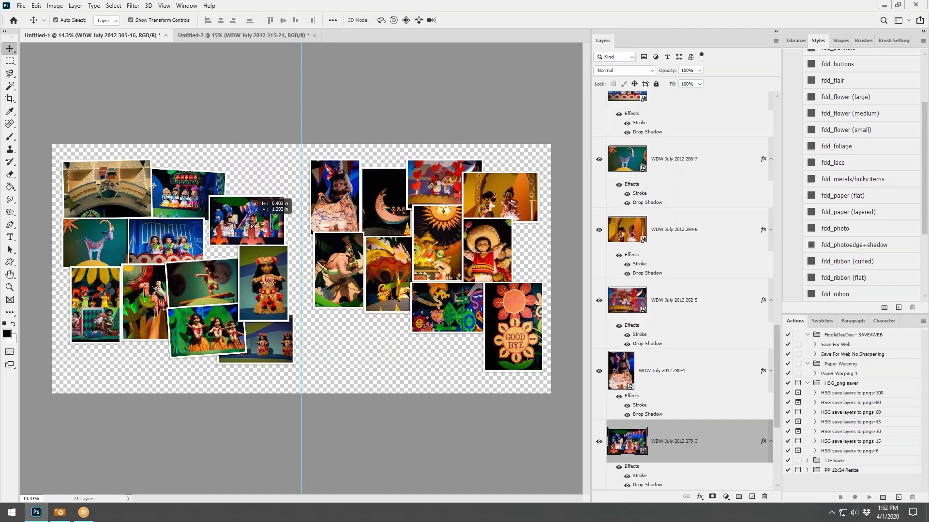
pyautogui.click(211, 183)
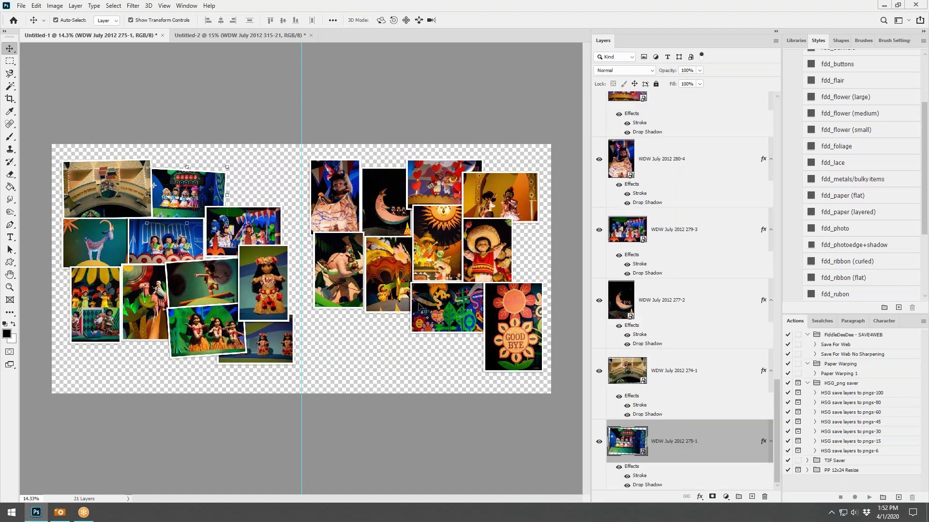
# Select every photo layer, scale the whole collage proportionally to 102.19%, and clear the selection
pyautogui.scroll(10, 696, 183)
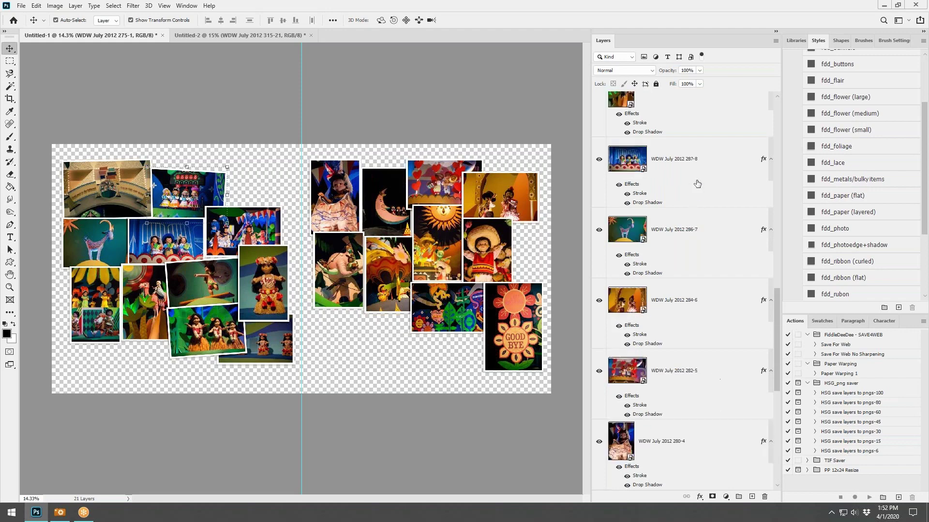
pyautogui.keyDown('shift'); pyautogui.click(611, 120); pyautogui.keyUp('shift')
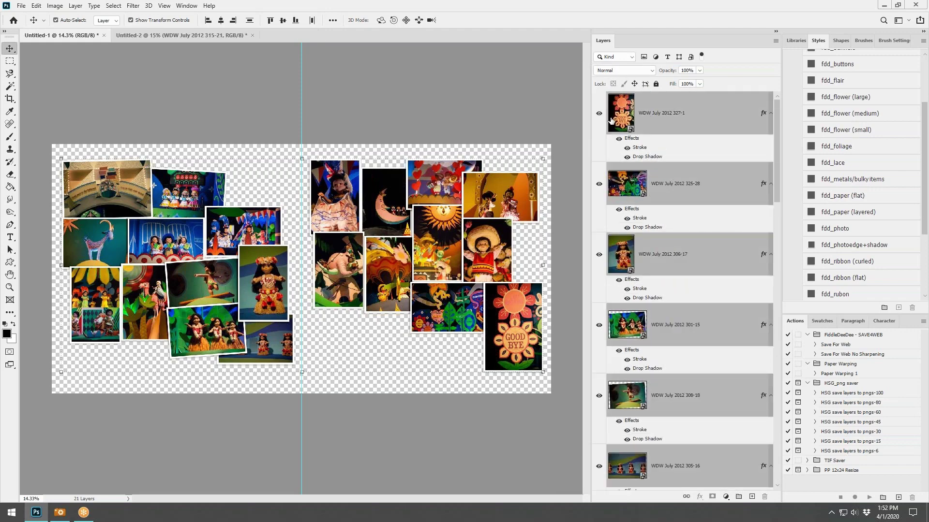
pyautogui.moveTo(541, 160)
pyautogui.mouseDown()
pyautogui.moveTo(564, 142)
pyautogui.moveTo(549, 148)
pyautogui.mouseUp()
pyautogui.click(478, 21)
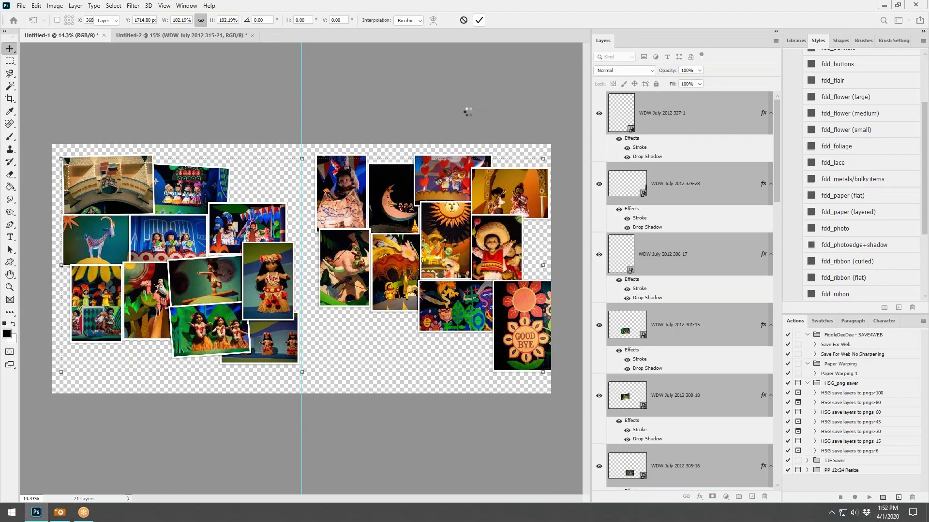
pyautogui.click(553, 156)
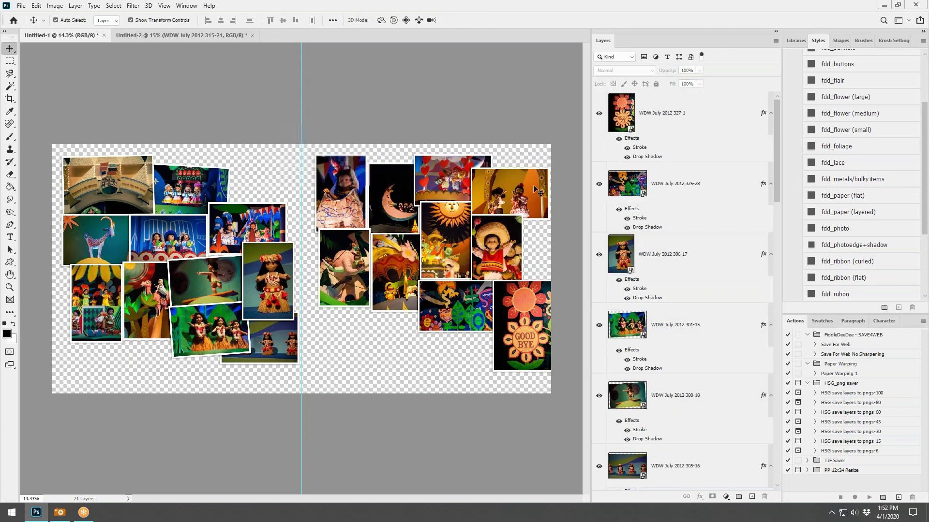
# Bring photo 327-1 inside the right page edge, and shift 277-2, 282-5, 294-11 and 295-12 left toward the center guide
pyautogui.click(522, 192)
pyautogui.click(518, 336)
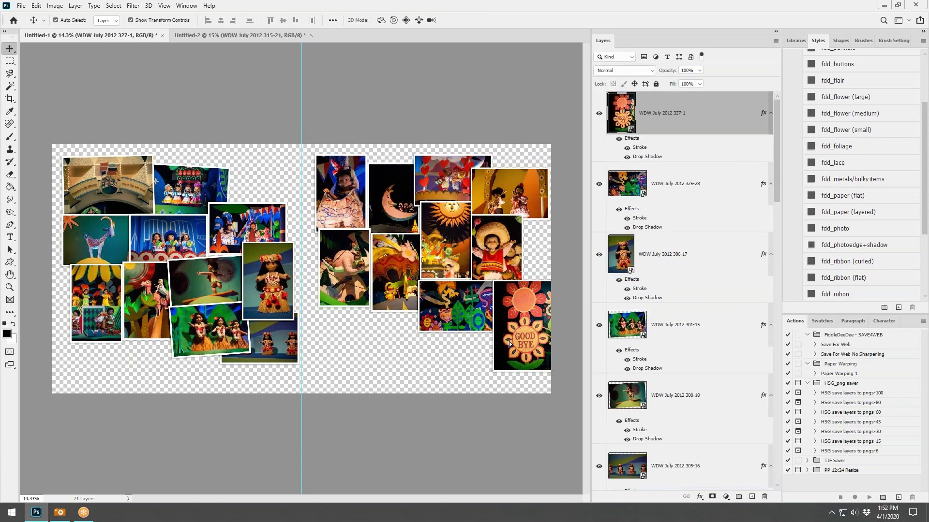
pyautogui.moveTo(509, 344); pyautogui.dragTo(516, 318)
pyautogui.moveTo(399, 188); pyautogui.dragTo(379, 185)
pyautogui.moveTo(453, 171); pyautogui.dragTo(437, 168)
pyautogui.moveTo(351, 271); pyautogui.dragTo(339, 270)
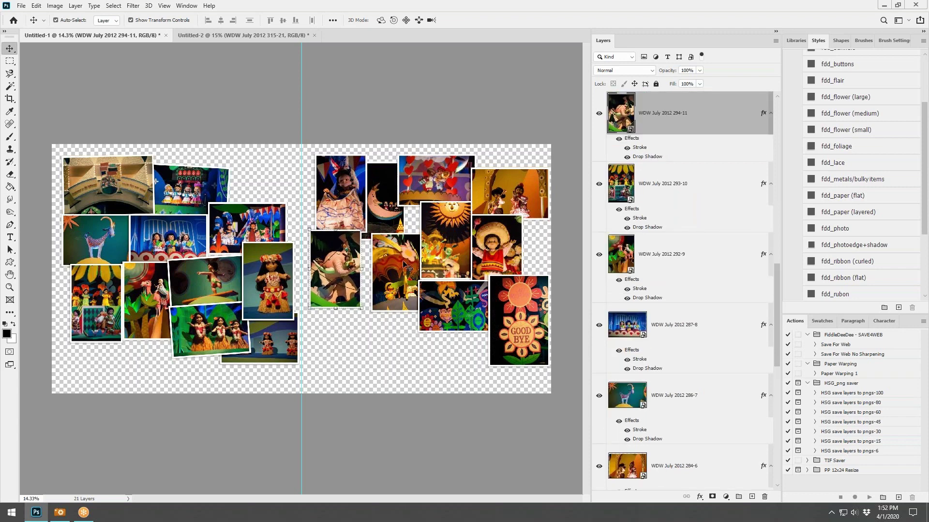
pyautogui.moveTo(402, 266); pyautogui.dragTo(391, 257)
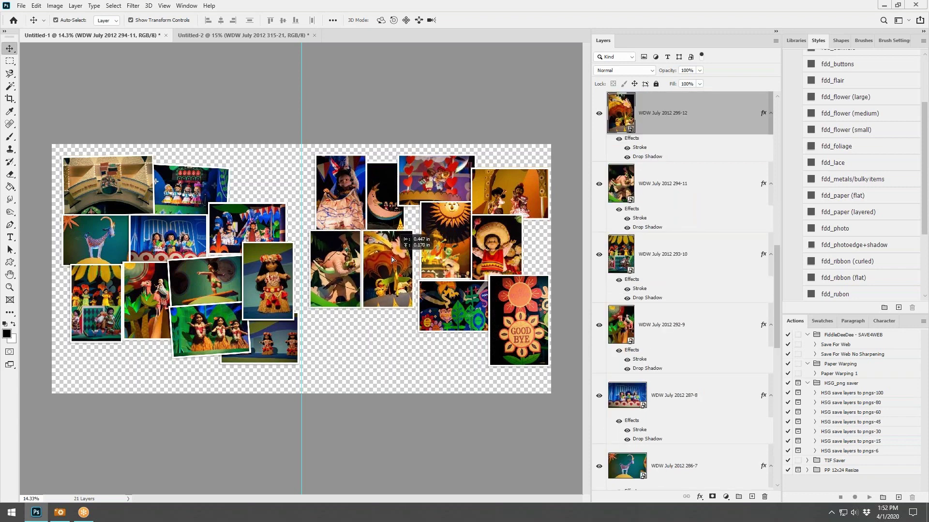
# Close the right page's remaining gaps by moving photos 297-13, 325-28, 298-14, 284-6 and 327-1 inward against their neighbors
pyautogui.moveTo(434, 225); pyautogui.dragTo(418, 227)
pyautogui.moveTo(450, 315); pyautogui.dragTo(430, 293)
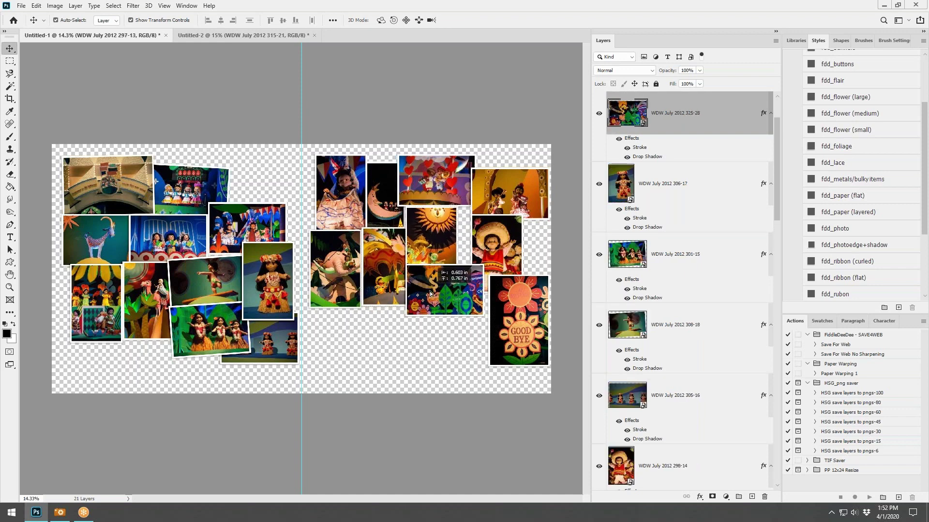
pyautogui.moveTo(426, 244); pyautogui.dragTo(424, 224)
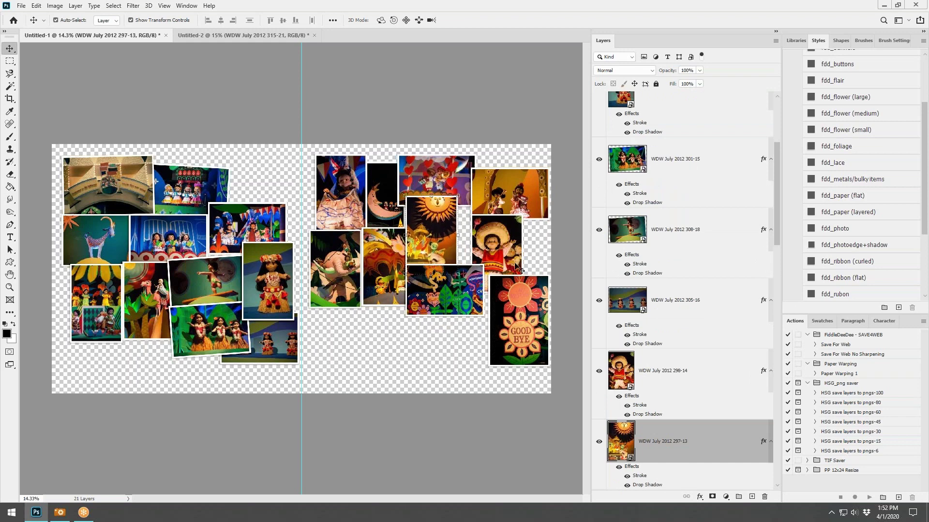
pyautogui.moveTo(516, 238); pyautogui.dragTo(500, 229)
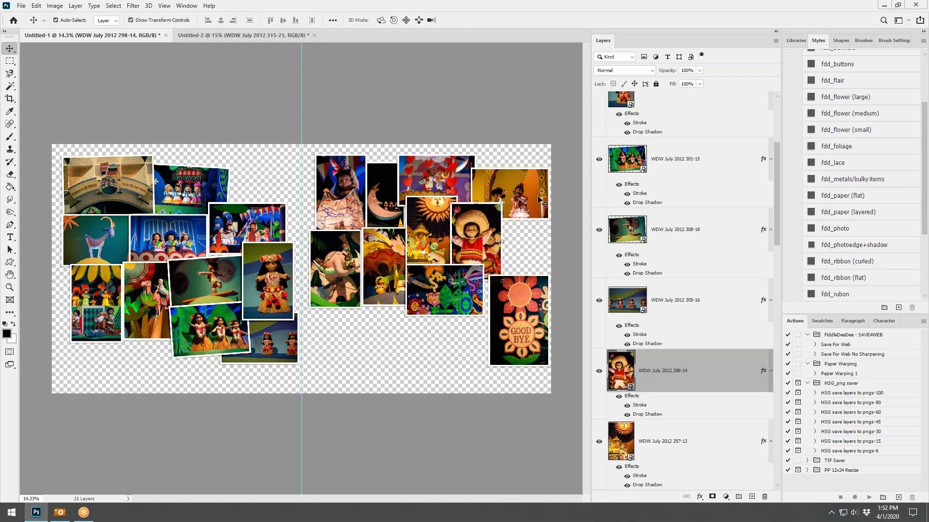
pyautogui.moveTo(540, 197); pyautogui.dragTo(529, 185)
pyautogui.moveTo(510, 310); pyautogui.dragTo(494, 298)
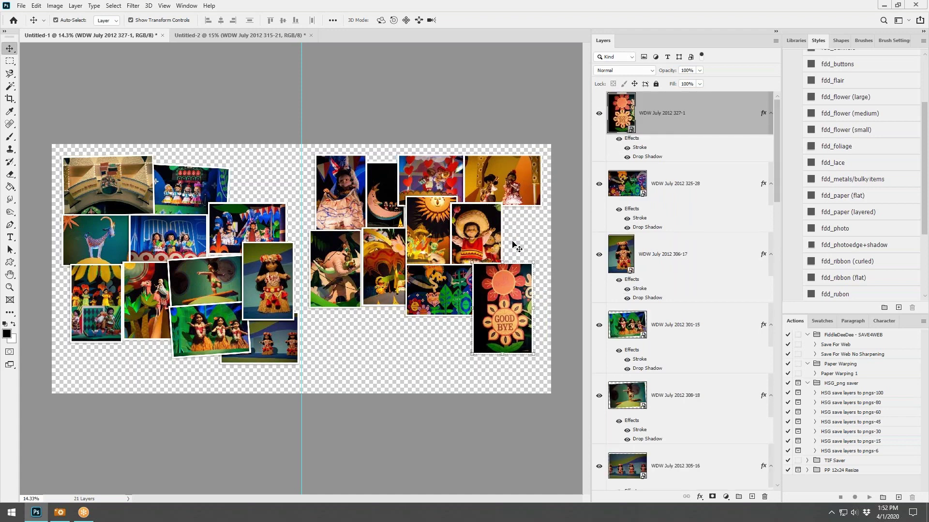
# Select the right page's photos together and move the cluster slightly down on the page
pyautogui.keyDown('shift'); pyautogui.click(442, 292); pyautogui.keyUp('shift')
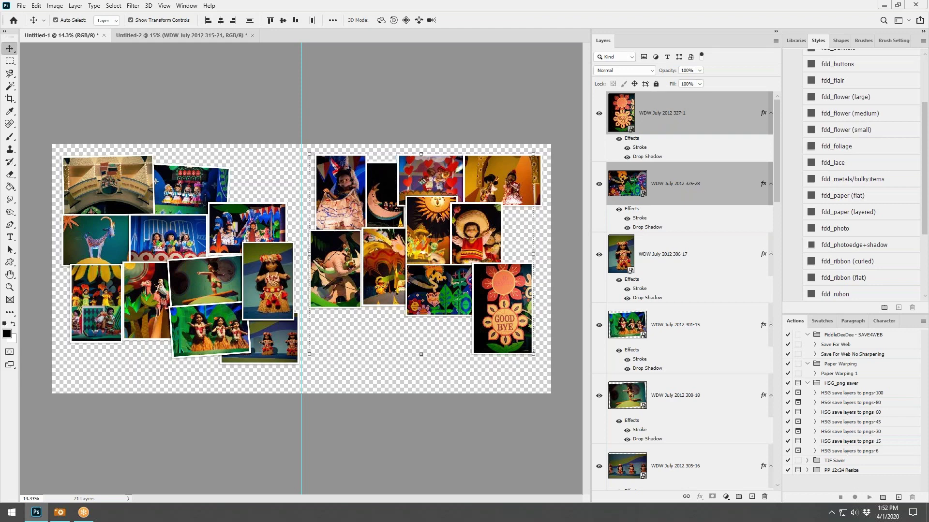
pyautogui.moveTo(503, 184); pyautogui.dragTo(504, 199)
pyautogui.moveTo(479, 235)
pyautogui.mouseDown()
pyautogui.moveTo(486, 247)
pyautogui.moveTo(478, 245)
pyautogui.mouseUp()
# Scale down photo 301-15 and shift it left beneath 308-18
pyautogui.click(211, 327)
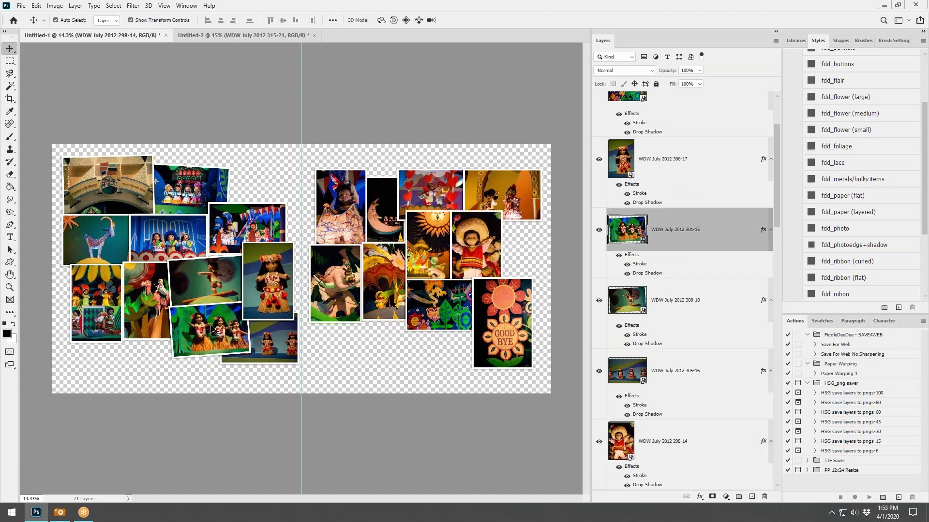
pyautogui.moveTo(253, 298); pyautogui.dragTo(238, 308)
pyautogui.moveTo(219, 330); pyautogui.dragTo(197, 323)
pyautogui.click(469, 23)
# Raise photo 305-16 by about 0.333 in under 306-17, and nudge 279-3 slightly left
pyautogui.moveTo(258, 342); pyautogui.dragTo(257, 334)
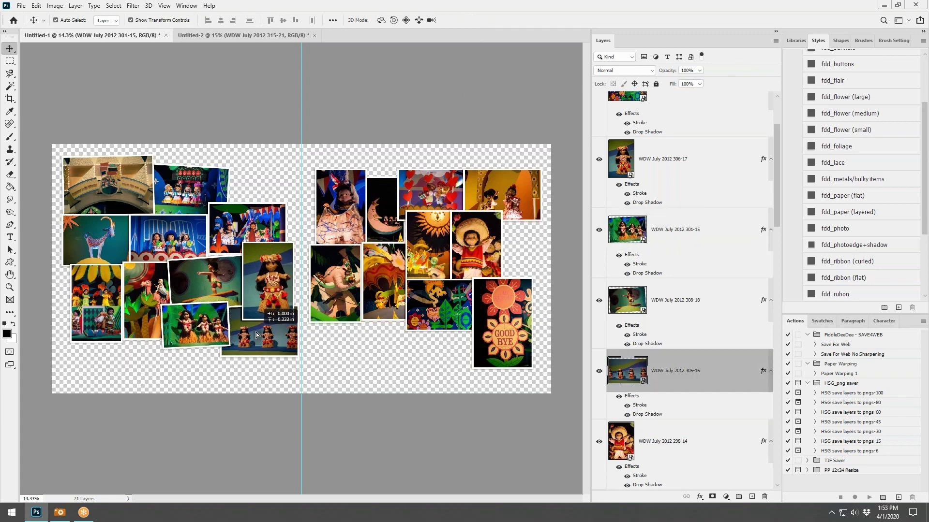
pyautogui.moveTo(278, 281); pyautogui.dragTo(277, 276)
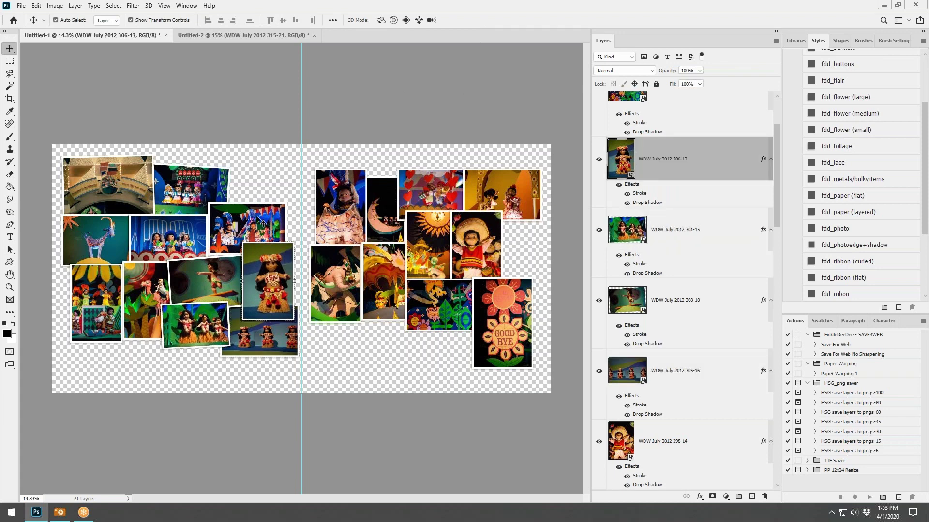
pyautogui.moveTo(222, 190); pyautogui.dragTo(223, 190)
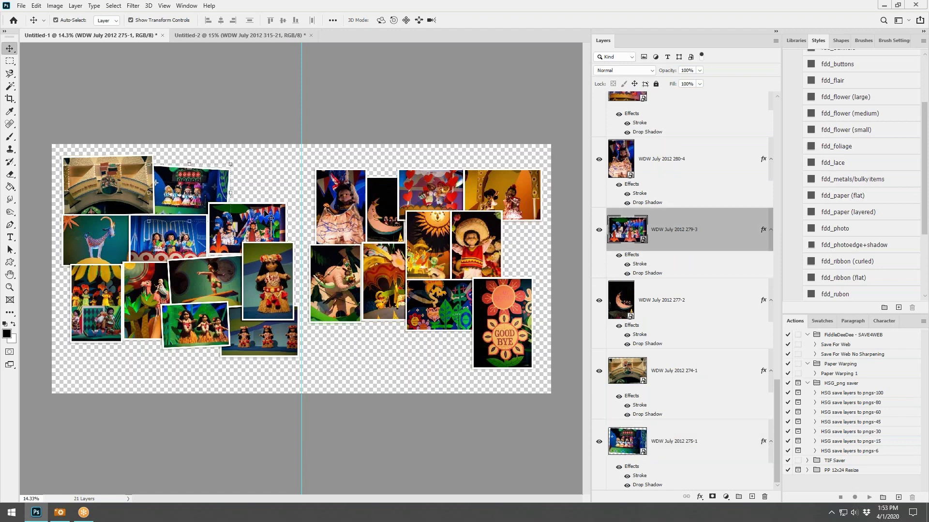
pyautogui.moveTo(271, 218); pyautogui.dragTo(265, 217)
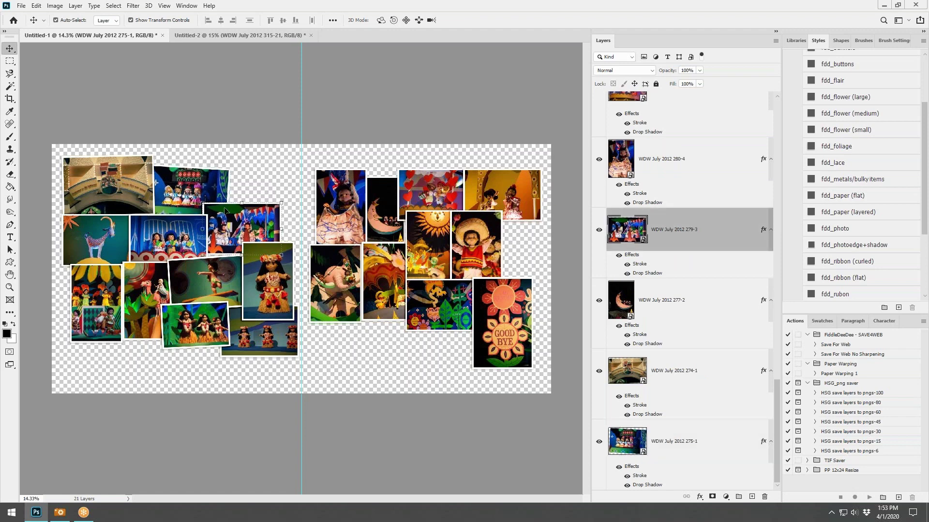
# Scale photo 286-7 down to 24.30%, and move 293-10 up directly beneath it
pyautogui.click(88, 235)
pyautogui.hotkey('ctrl', 't')
pyautogui.moveTo(129, 215); pyautogui.dragTo(117, 242)
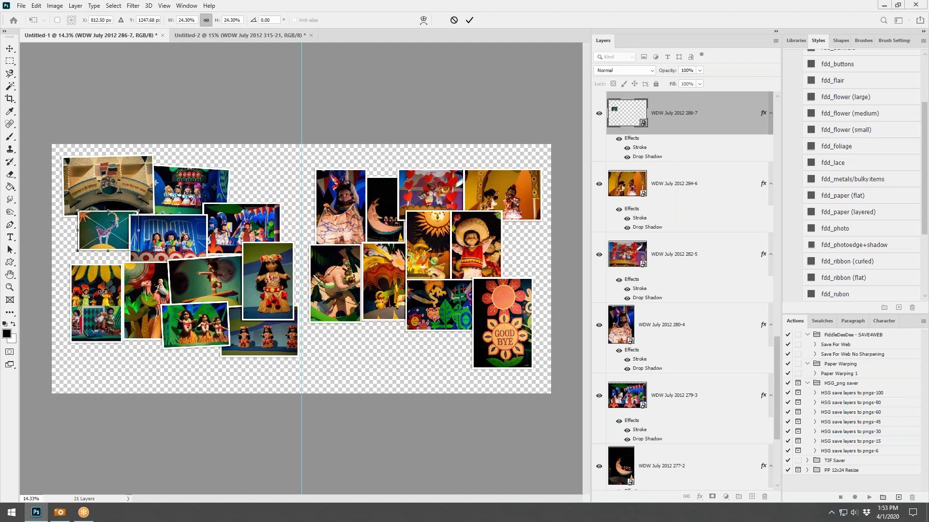
pyautogui.click(469, 20)
pyautogui.moveTo(98, 288); pyautogui.dragTo(104, 270)
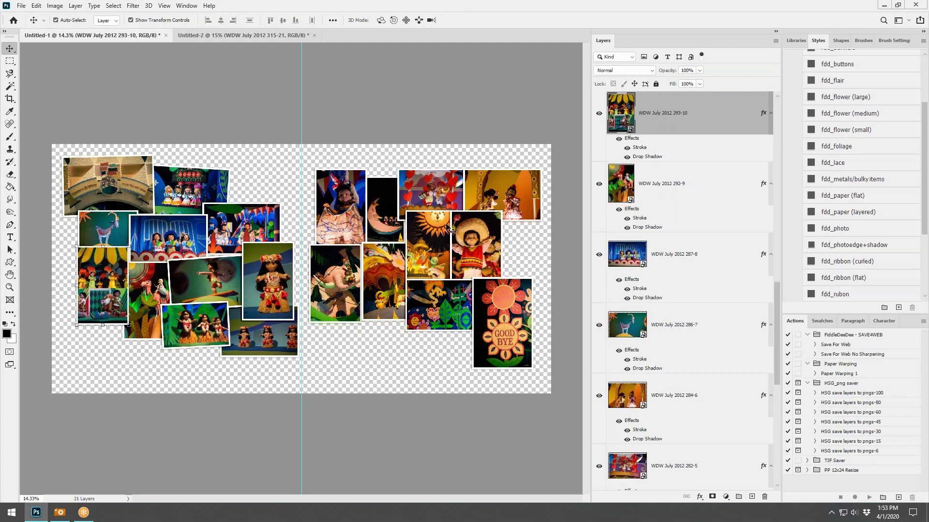
# Enlarge photo 325-28 to 36.07%, with 327-1 moved up to the right page edge and 280-4 shifted toward the center guide
pyautogui.moveTo(489, 296); pyautogui.dragTo(517, 238)
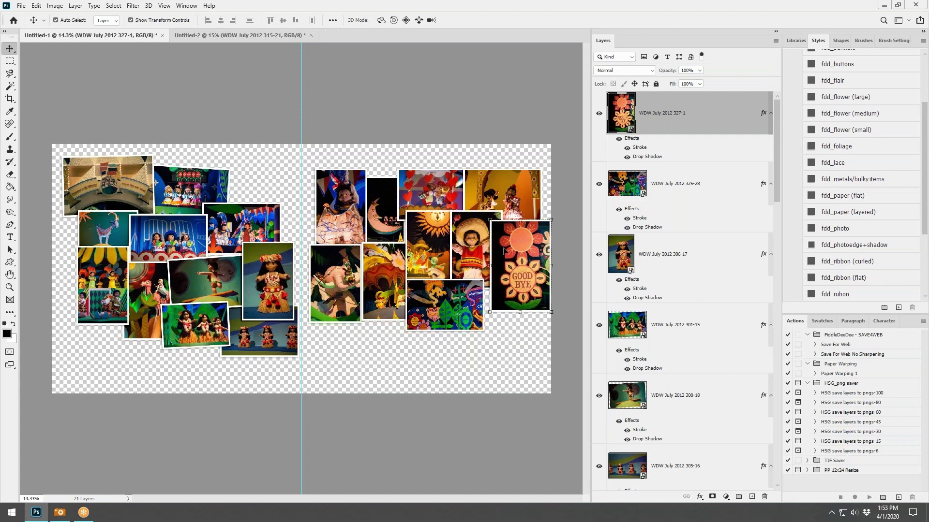
pyautogui.click(474, 313)
pyautogui.moveTo(482, 330); pyautogui.dragTo(495, 338)
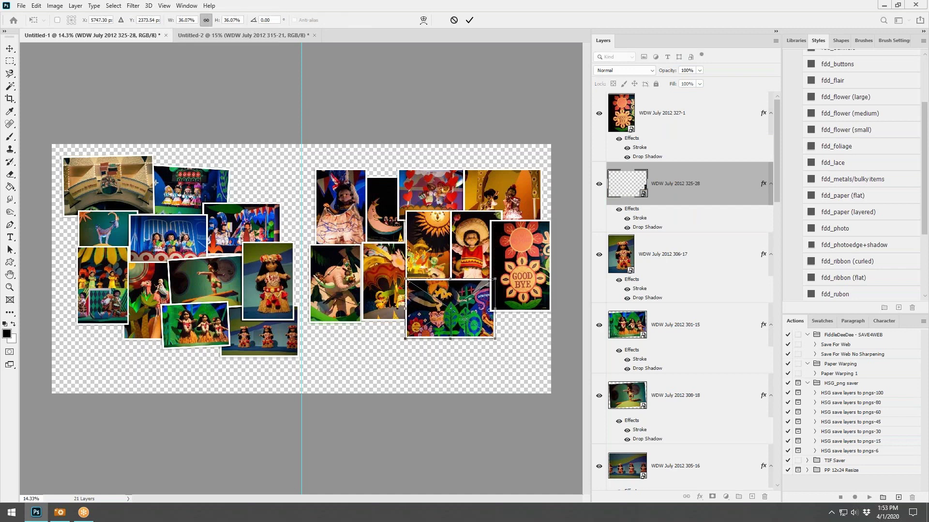
pyautogui.click(468, 20)
pyautogui.moveTo(337, 199); pyautogui.dragTo(304, 196)
# Rotate photo 279-3 to 3.29°, and tilt photo 286-7 slightly counterclockwise
pyautogui.click(206, 185)
pyautogui.click(266, 218)
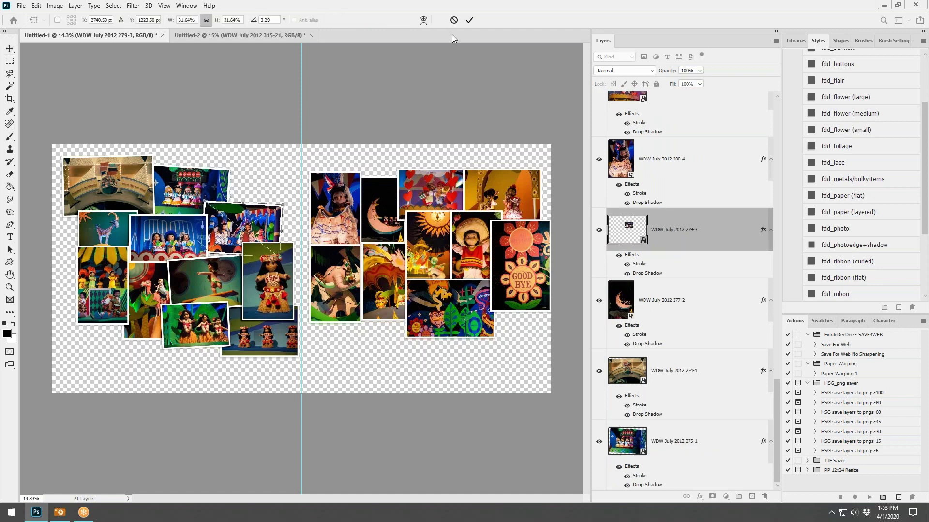
pyautogui.click(469, 19)
pyautogui.click(115, 233)
pyautogui.moveTo(141, 212); pyautogui.dragTo(140, 209)
pyautogui.click(470, 20)
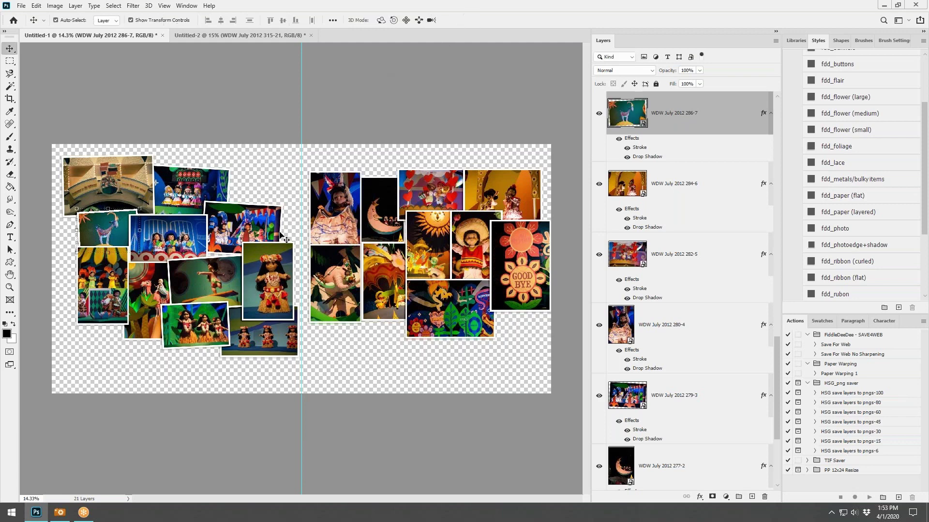
# Rotate photo 305-16 to 5.01° and photo 292-9 to 2.37°
pyautogui.click(263, 351)
pyautogui.moveTo(305, 314); pyautogui.dragTo(306, 309)
pyautogui.click(469, 20)
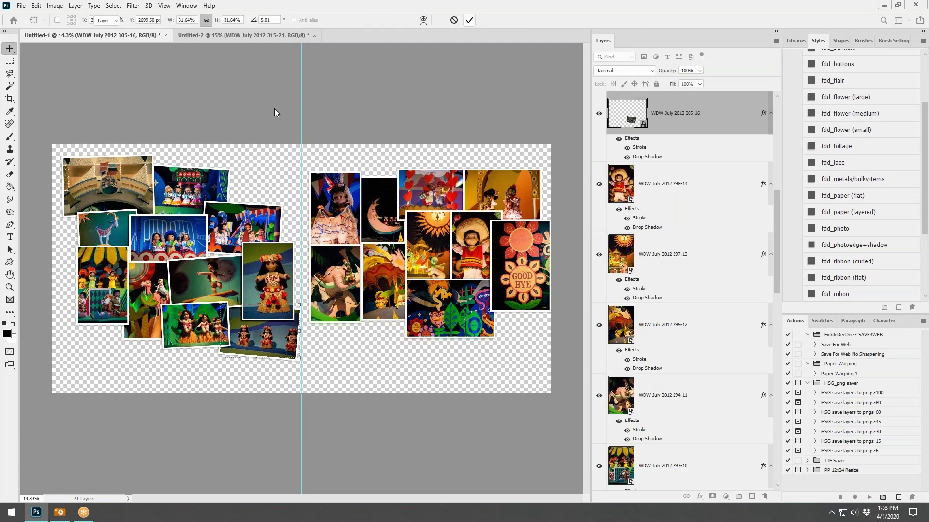
pyautogui.click(102, 291)
pyautogui.click(151, 276)
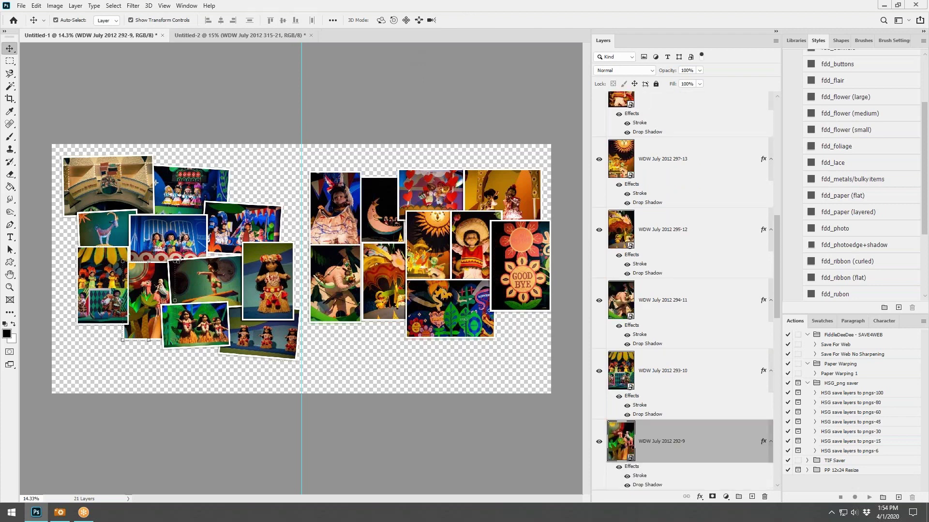
pyautogui.moveTo(178, 260); pyautogui.dragTo(184, 265)
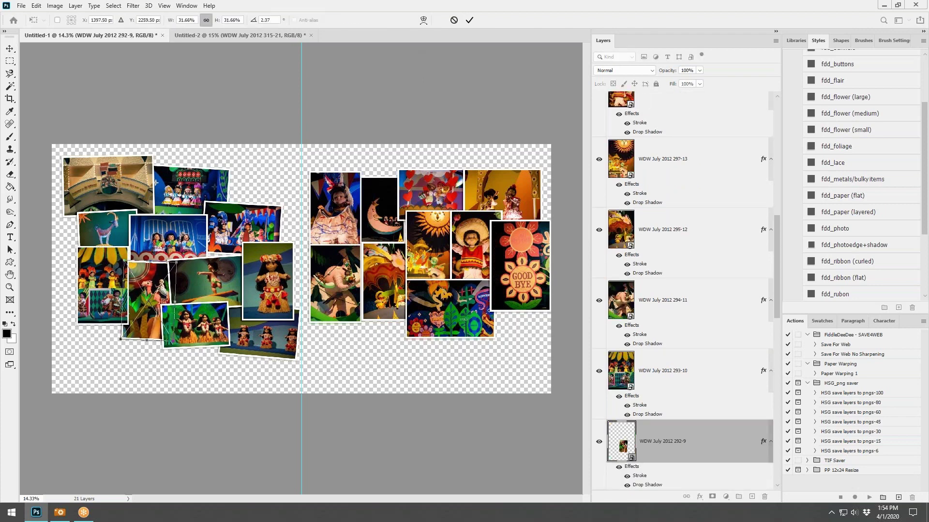
pyautogui.click(470, 21)
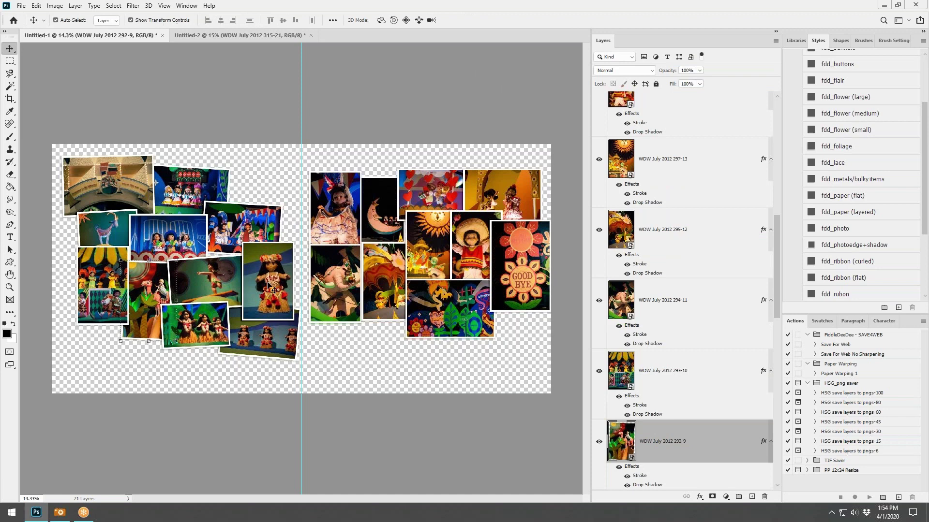
# Rotate the right page's photo 325-28 to 3.42° and photo 284-6 to 2.85°
pyautogui.click(478, 288)
pyautogui.moveTo(505, 273); pyautogui.dragTo(507, 277)
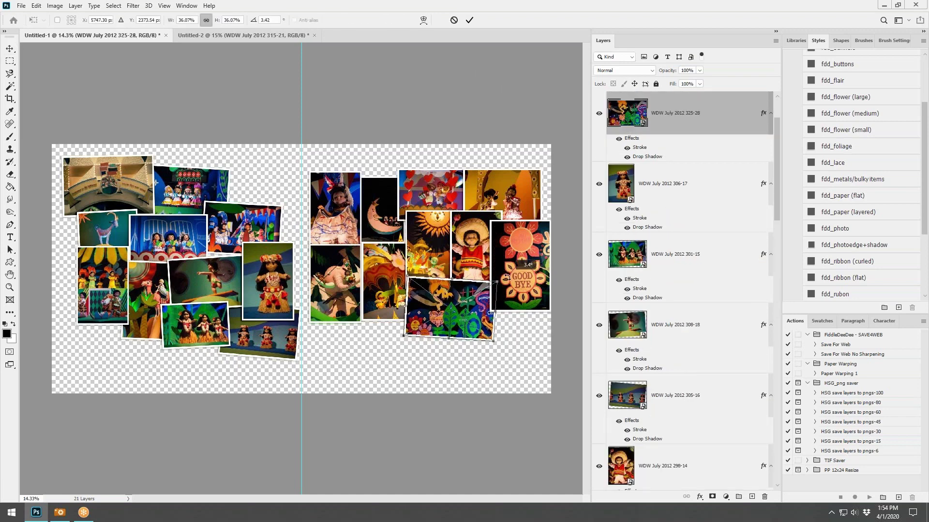
pyautogui.click(469, 20)
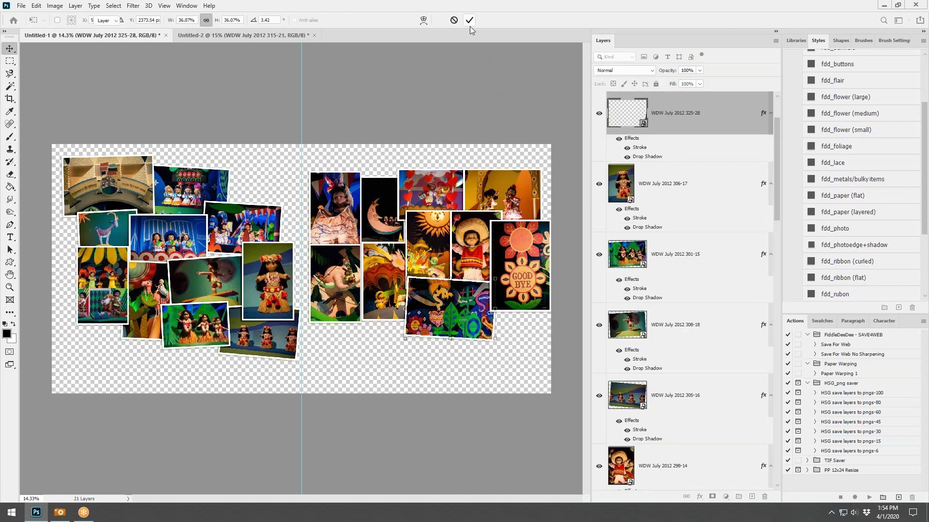
pyautogui.click(500, 179)
pyautogui.moveTo(549, 170); pyautogui.dragTo(550, 170)
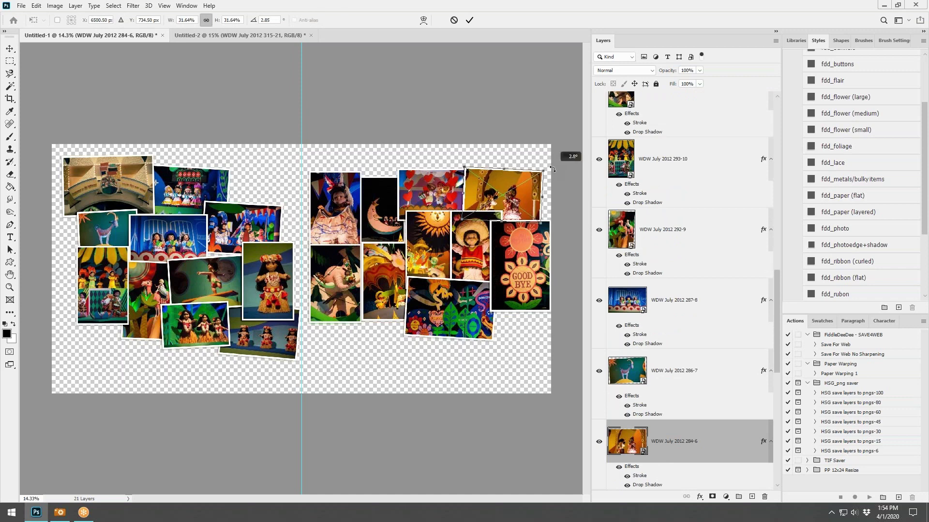
pyautogui.click(470, 19)
# Tilt photo 280-4 slightly counterclockwise, and nudge photo 297-13 slightly left
pyautogui.click(345, 182)
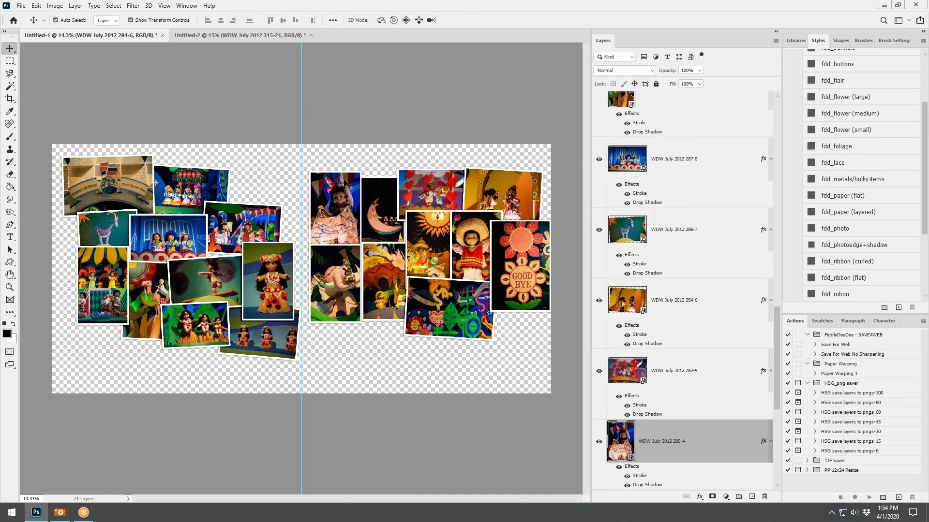
pyautogui.moveTo(378, 172); pyautogui.dragTo(456, 56)
pyautogui.click(469, 20)
pyautogui.moveTo(429, 242); pyautogui.dragTo(424, 242)
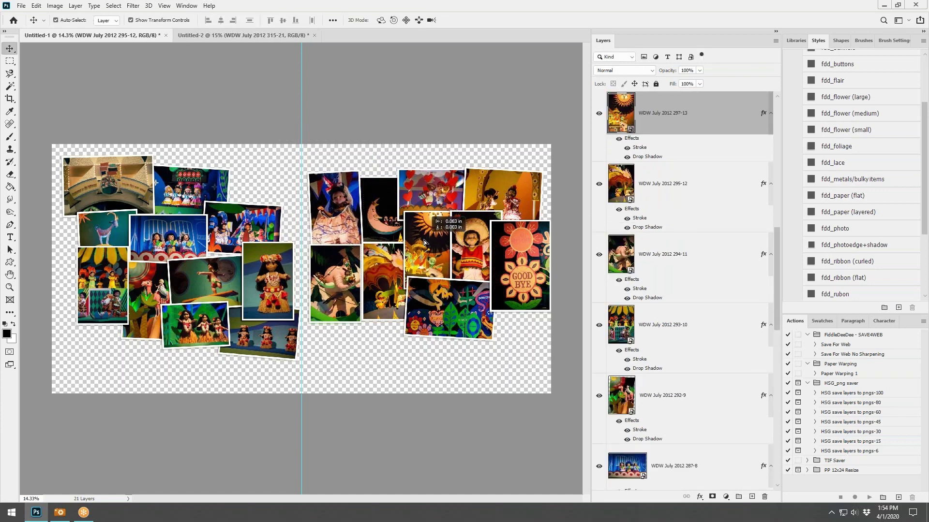
# Nudge photo 297-13 into place, then rotate photo 295-12 to -4.37° and reposition it beside photo 294-11
pyautogui.moveTo(463, 212); pyautogui.dragTo(462, 215)
pyautogui.click(468, 21)
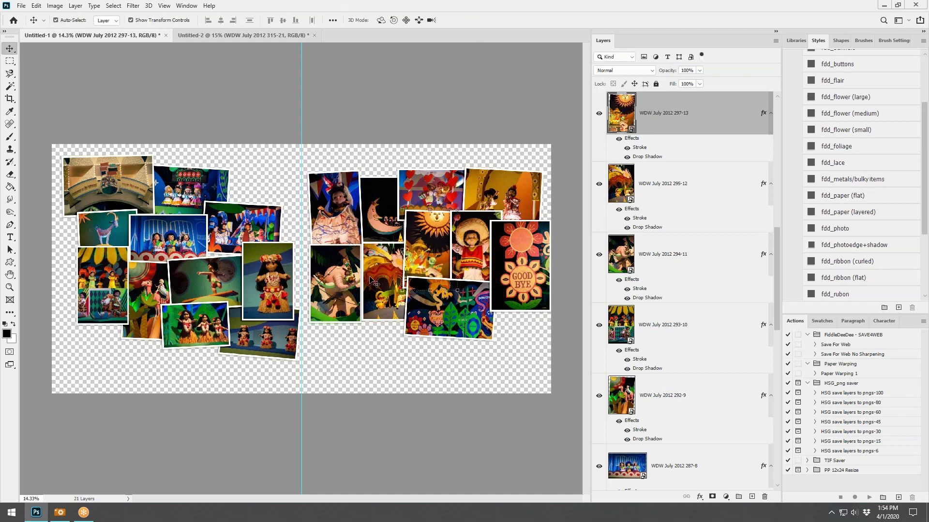
pyautogui.click(389, 262)
pyautogui.moveTo(422, 238); pyautogui.dragTo(387, 258)
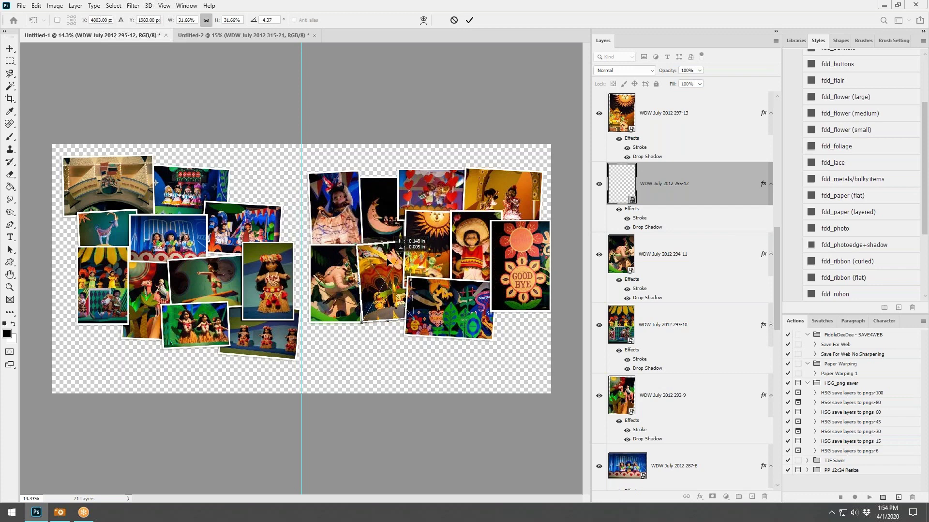
pyautogui.click(468, 20)
# Restack photo 327-1 directly beneath photo 298-14, rotate it to 0.61° and nudge it into place
pyautogui.moveTo(521, 248); pyautogui.dragTo(524, 242)
pyautogui.moveTo(671, 124); pyautogui.dragTo(665, 382)
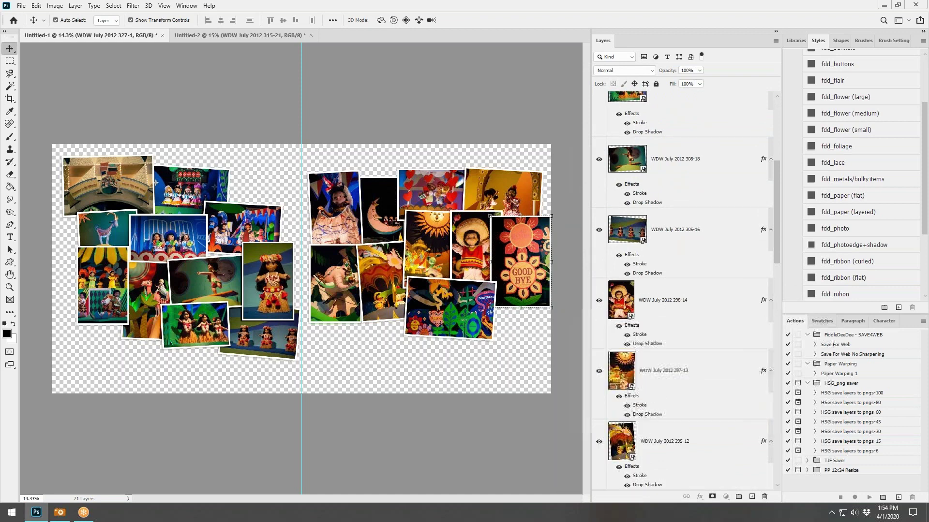
pyautogui.click(540, 239)
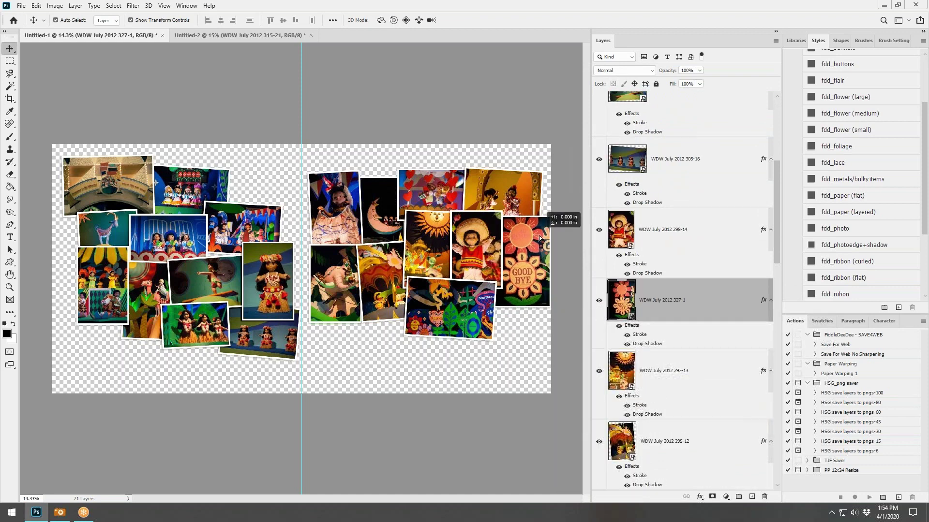
pyautogui.moveTo(561, 211); pyautogui.dragTo(558, 214)
pyautogui.moveTo(525, 243); pyautogui.dragTo(525, 247)
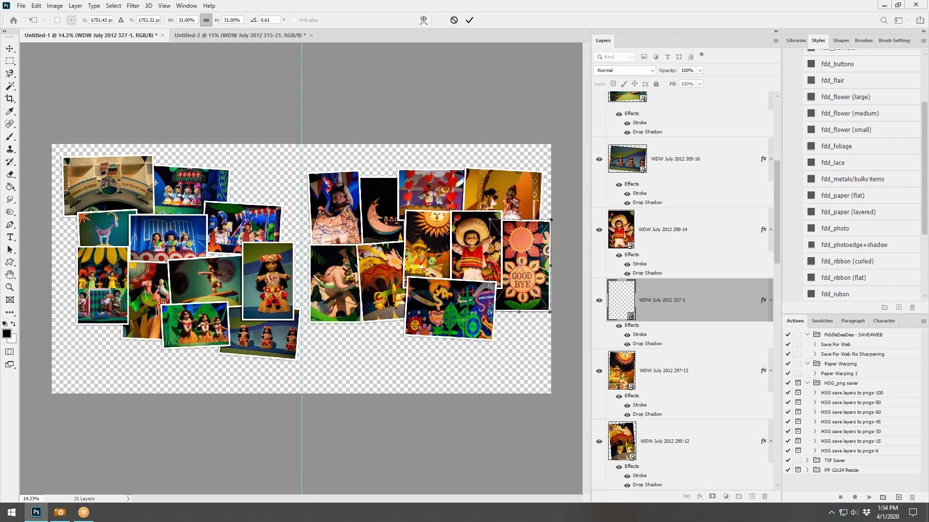
pyautogui.click(469, 20)
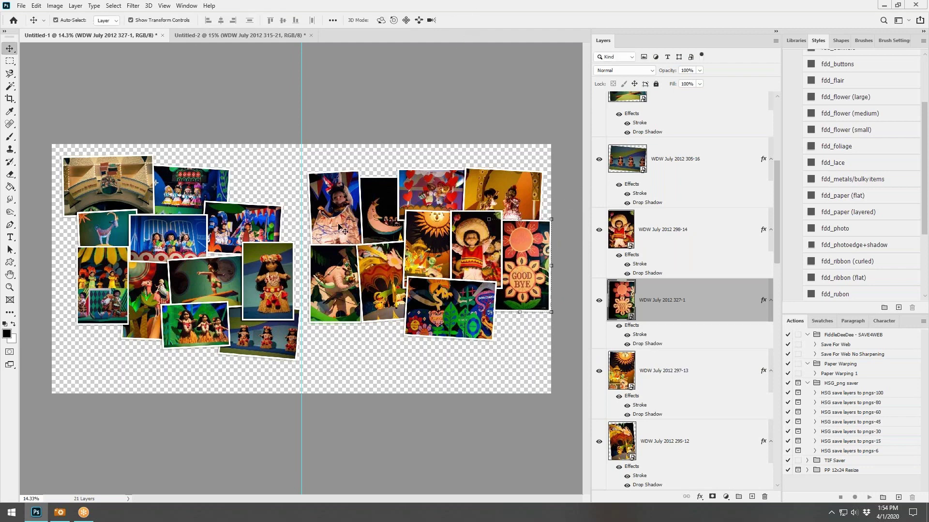
# Select all the right page's photos and move them down together toward the page's lower edge
pyautogui.keyDown('shift'); pyautogui.click(475, 243); pyautogui.keyUp('shift')
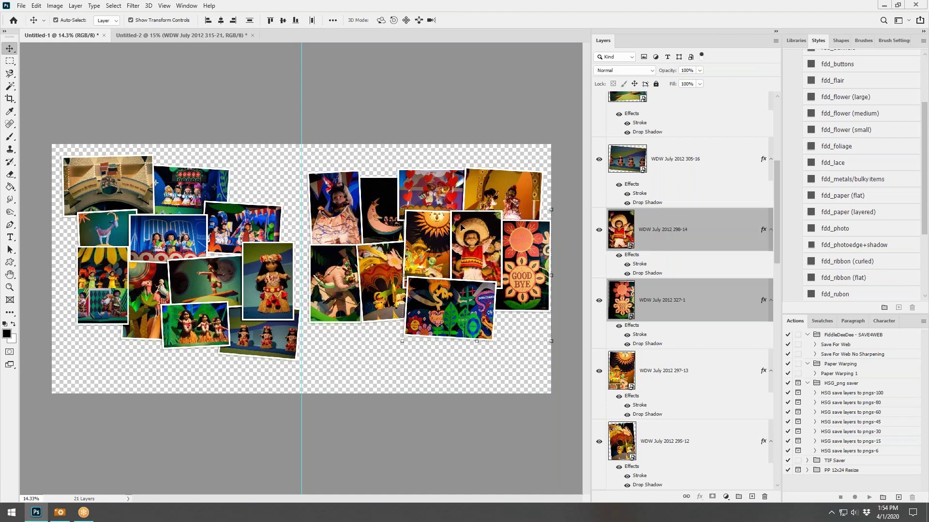
pyautogui.keyDown('shift'); pyautogui.click(432, 239); pyautogui.keyUp('shift')
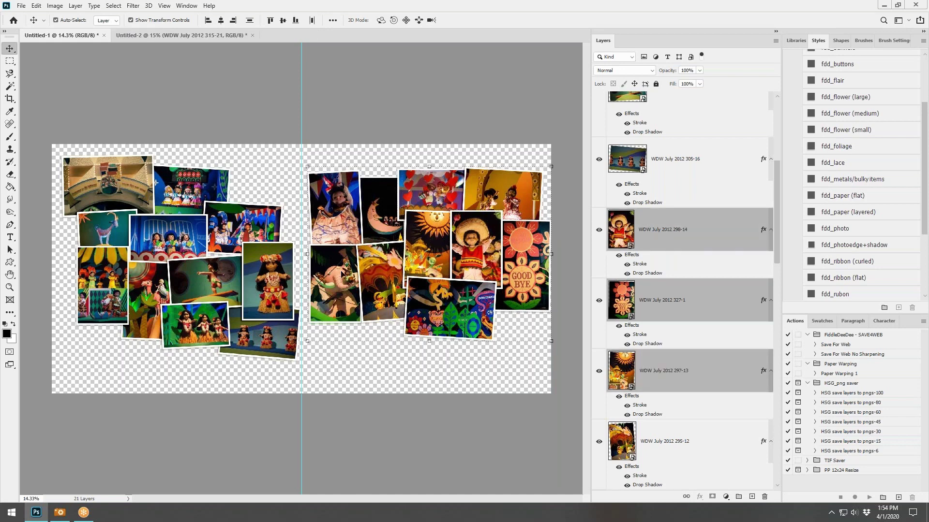
pyautogui.keyDown('shift'); pyautogui.click(383, 265); pyautogui.keyUp('shift')
pyautogui.moveTo(378, 265); pyautogui.dragTo(381, 316)
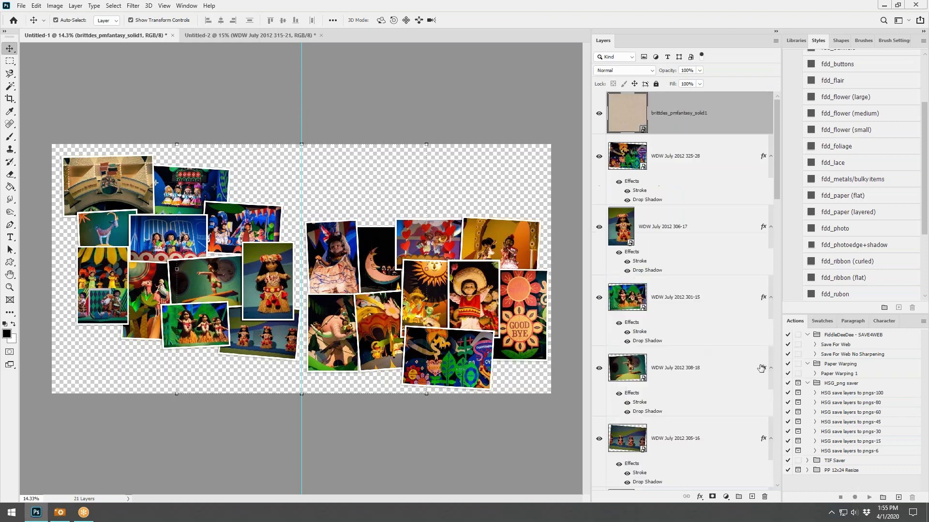
# Send brittdes_pmfantasy_solid1 behind all photos and duplicate it so one copy covers each page as background
pyautogui.moveTo(710, 113); pyautogui.dragTo(706, 488)
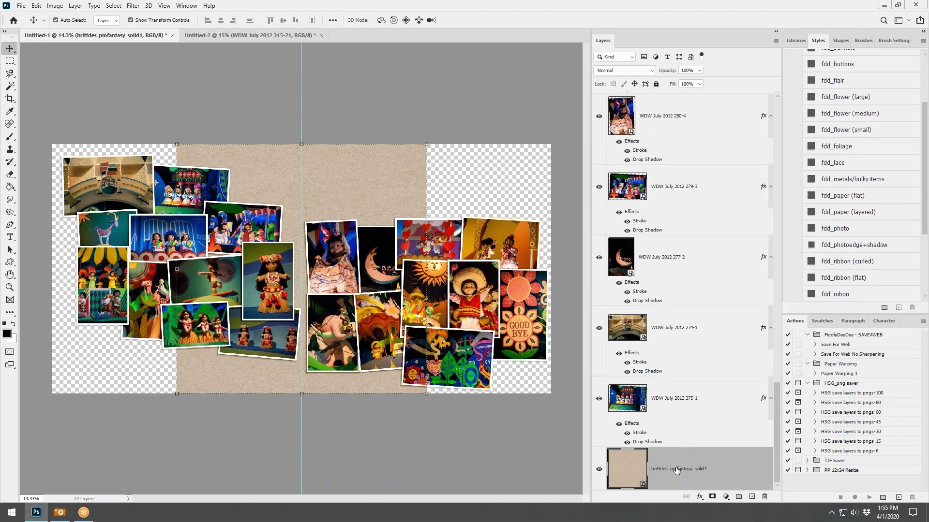
pyautogui.moveTo(676, 470); pyautogui.dragTo(680, 426)
pyautogui.moveTo(375, 196); pyautogui.dragTo(248, 204)
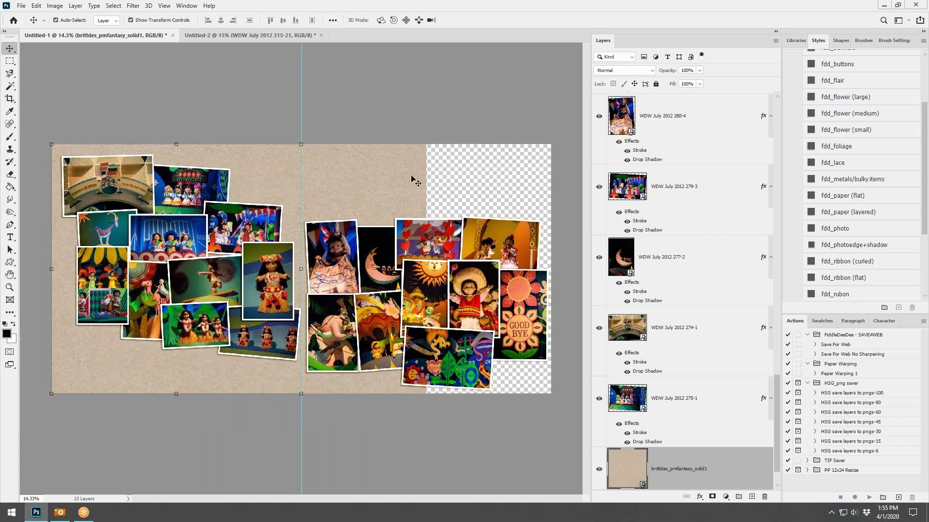
pyautogui.moveTo(406, 190); pyautogui.dragTo(535, 190)
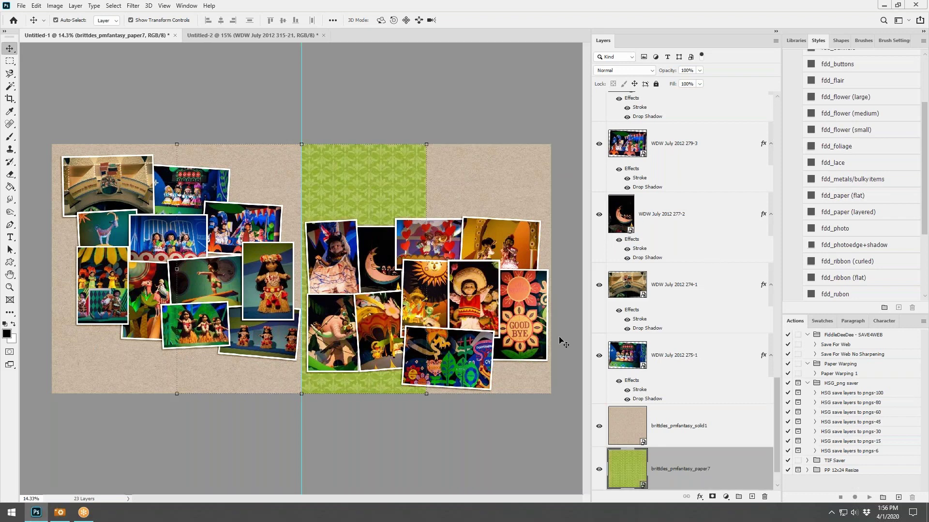
# Raise brittdes_pmfantasy_paper7 above the kraft background, shift it right, and copy a wide middle band of it to a new layer
pyautogui.moveTo(677, 468); pyautogui.dragTo(677, 411)
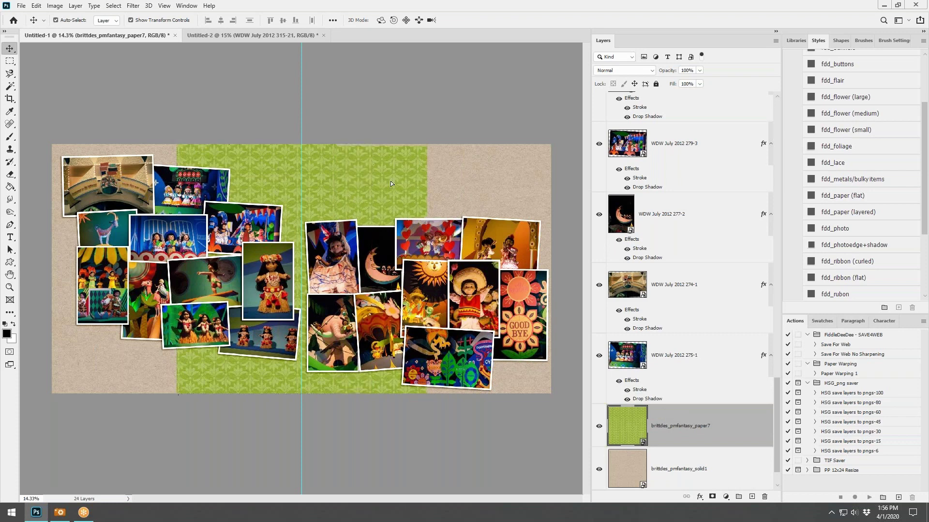
pyautogui.moveTo(390, 181); pyautogui.dragTo(430, 179)
pyautogui.click(10, 61)
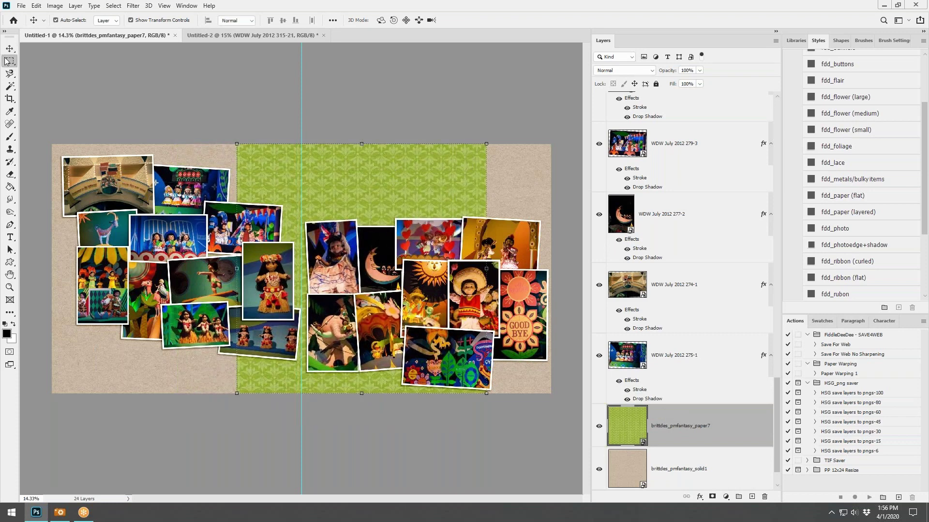
pyautogui.moveTo(236, 181); pyautogui.dragTo(498, 340)
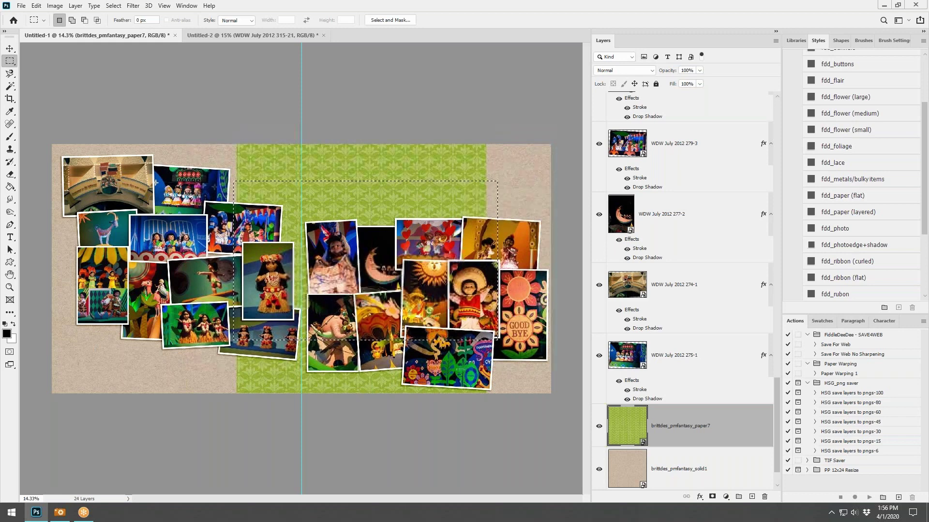
pyautogui.hotkey('ctrl', 'j')
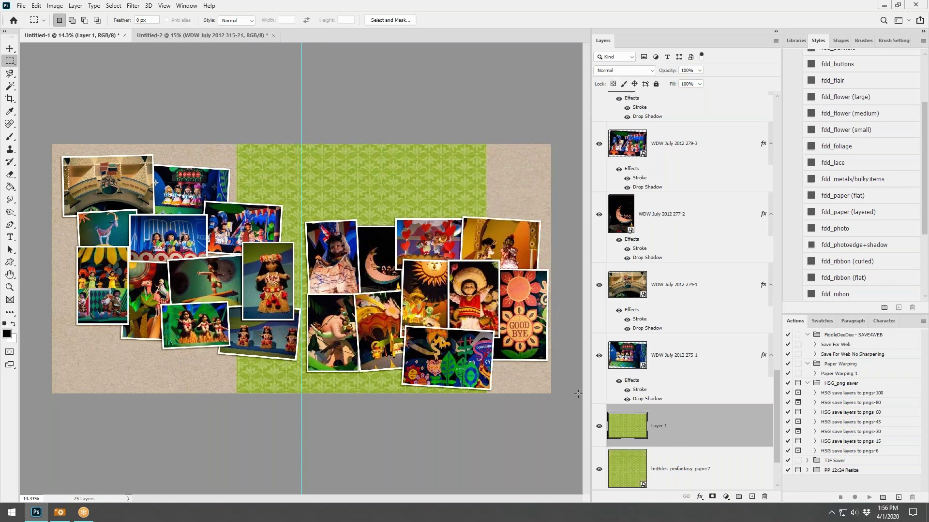
# Delete the full brittdes_pmfantasy_paper7 layer and apply the fdd_paper (layered) style to the green band
pyautogui.rightClick(685, 466)
pyautogui.click(706, 87)
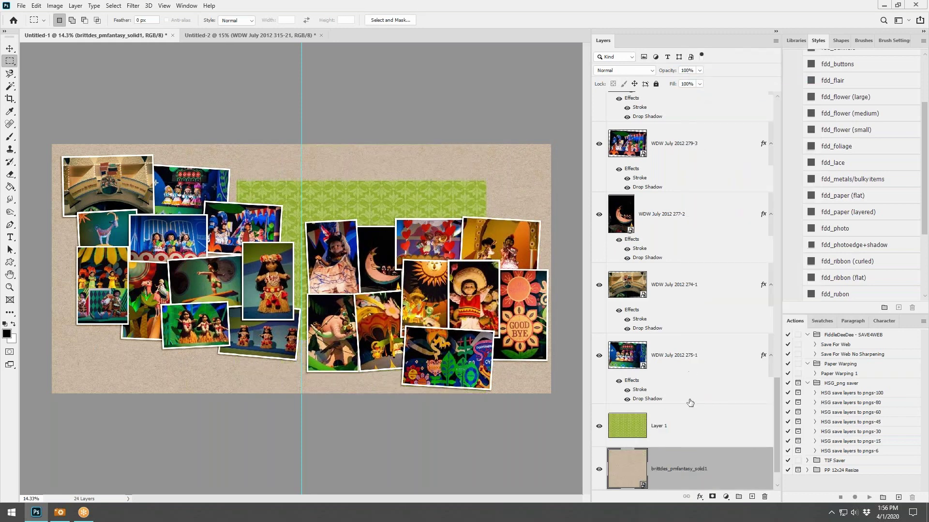
pyautogui.click(679, 420)
pyautogui.click(860, 213)
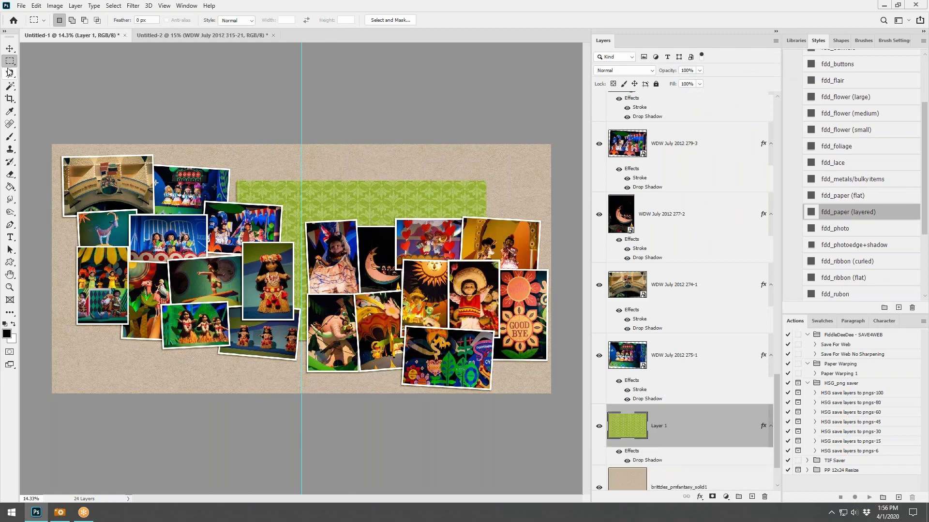
# Duplicate the green band and slide the lower copy to the left page's outer edge
pyautogui.click(10, 48)
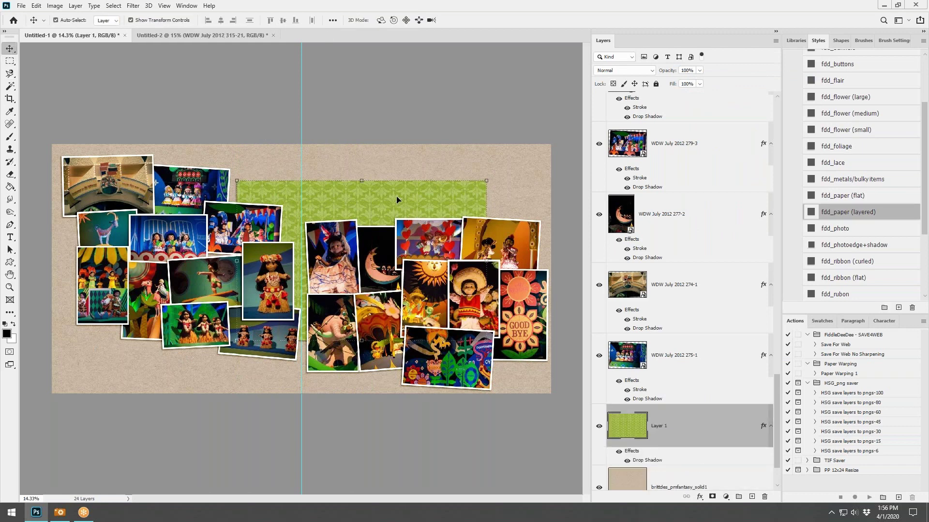
pyautogui.moveTo(682, 430); pyautogui.dragTo(682, 467)
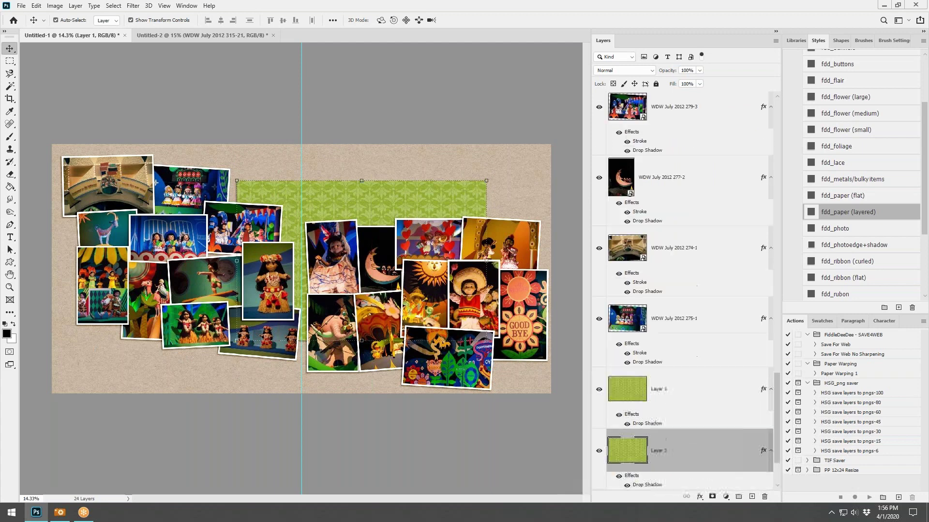
pyautogui.moveTo(353, 204); pyautogui.dragTo(125, 201)
# Lower both green bands together behind the photos, with the right band reaching the right page's outer edge
pyautogui.keyDown('shift'); pyautogui.click(684, 442); pyautogui.keyUp('shift')
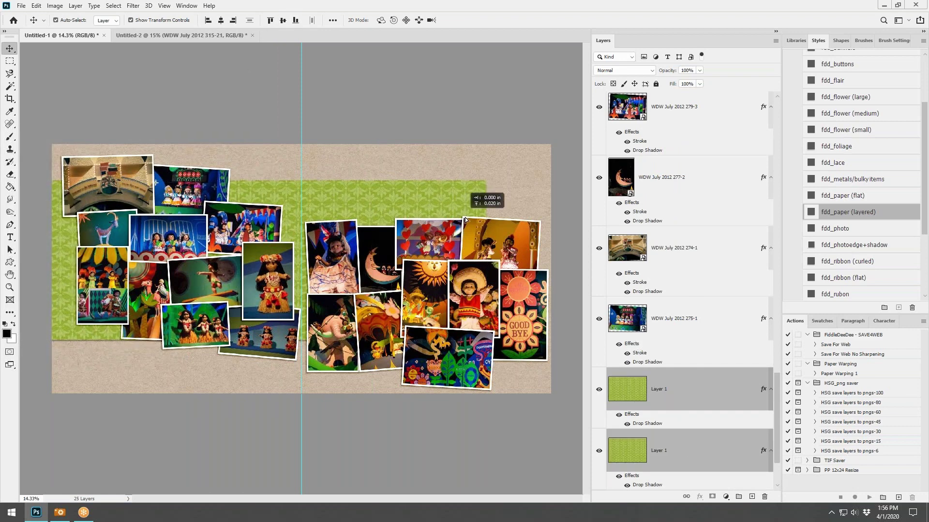
pyautogui.moveTo(417, 200); pyautogui.dragTo(484, 223)
pyautogui.click(565, 200)
pyautogui.moveTo(544, 218); pyautogui.dragTo(544, 219)
pyautogui.keyDown('shift'); pyautogui.click(694, 385); pyautogui.keyUp('shift')
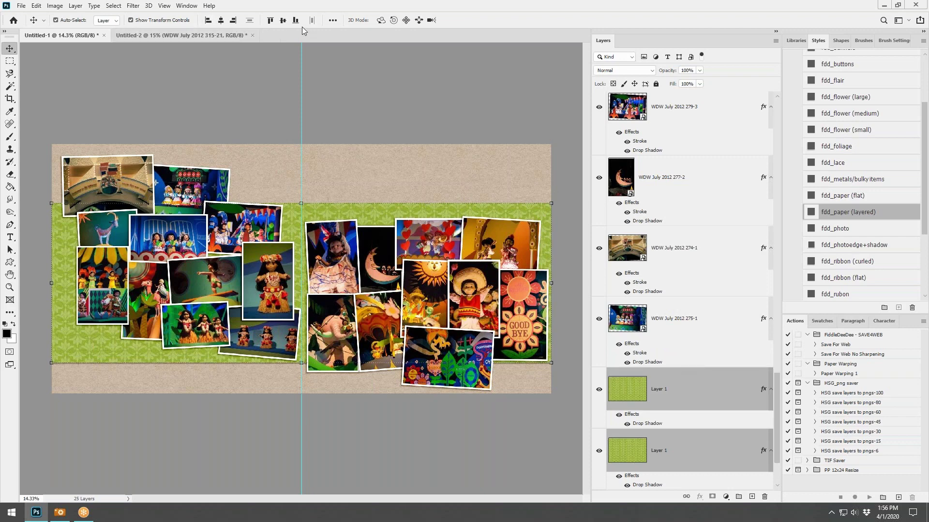
pyautogui.click(414, 139)
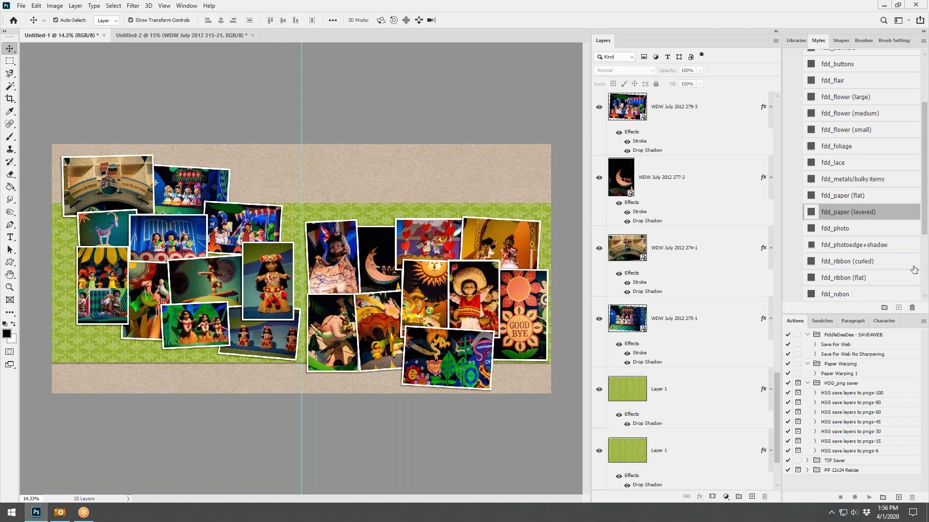
# Place the striped paper brittdes_pmfantasy_paper8 into the spread and rotate it 90° clockwise so its stripes run vertically
pyautogui.hotkey('alt', 'Tab')
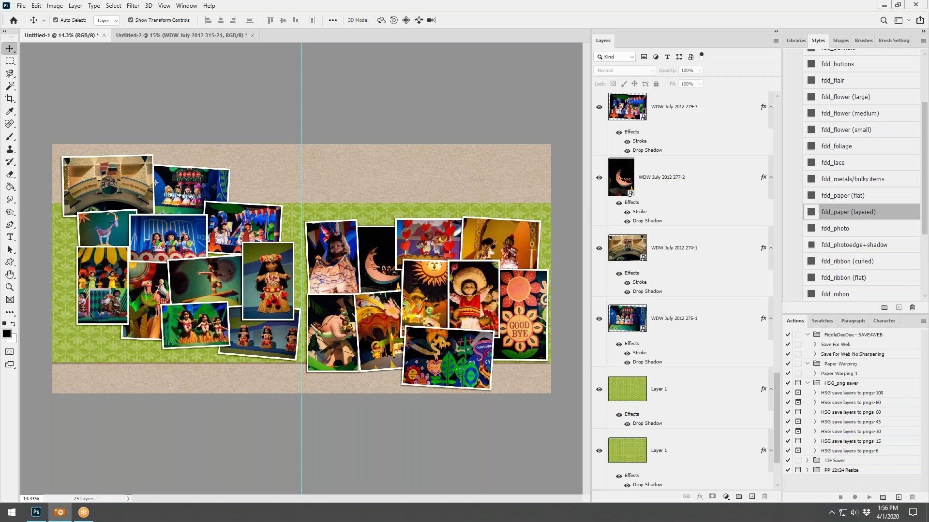
pyautogui.moveTo(928, 280); pyautogui.dragTo(369, 280)
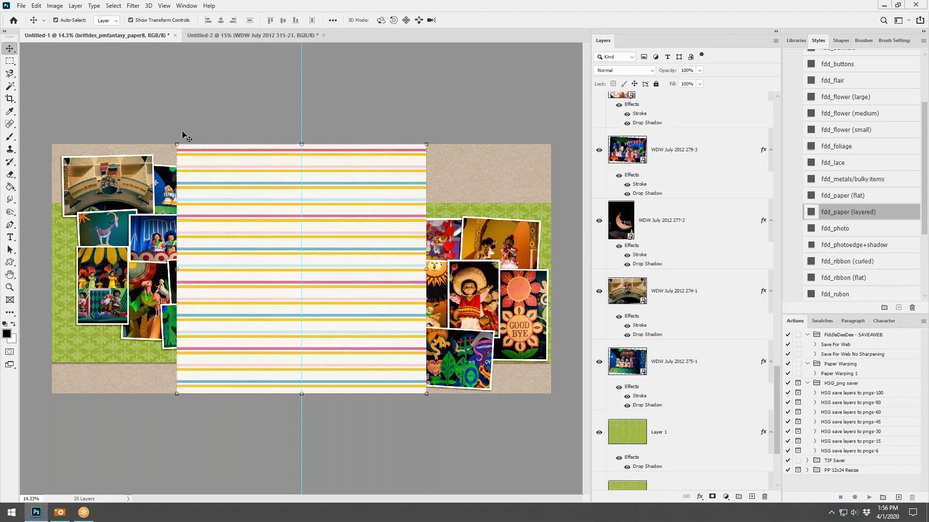
pyautogui.click(54, 6)
pyautogui.moveTo(67, 18)
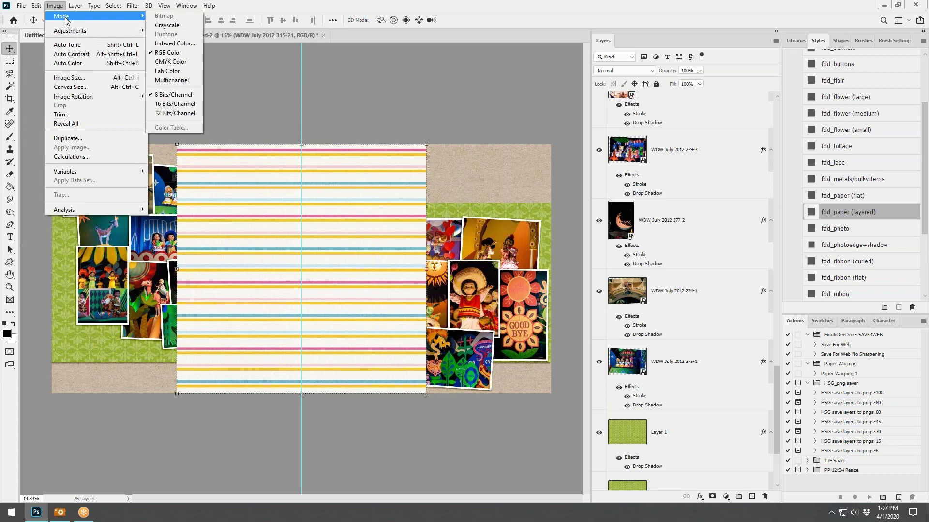
pyautogui.moveTo(37, 6)
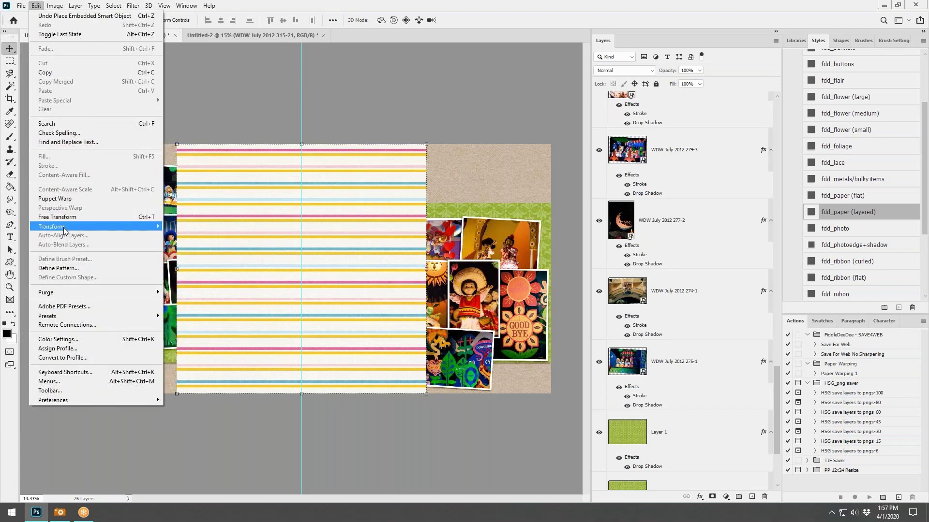
pyautogui.moveTo(68, 226)
pyautogui.click(223, 353)
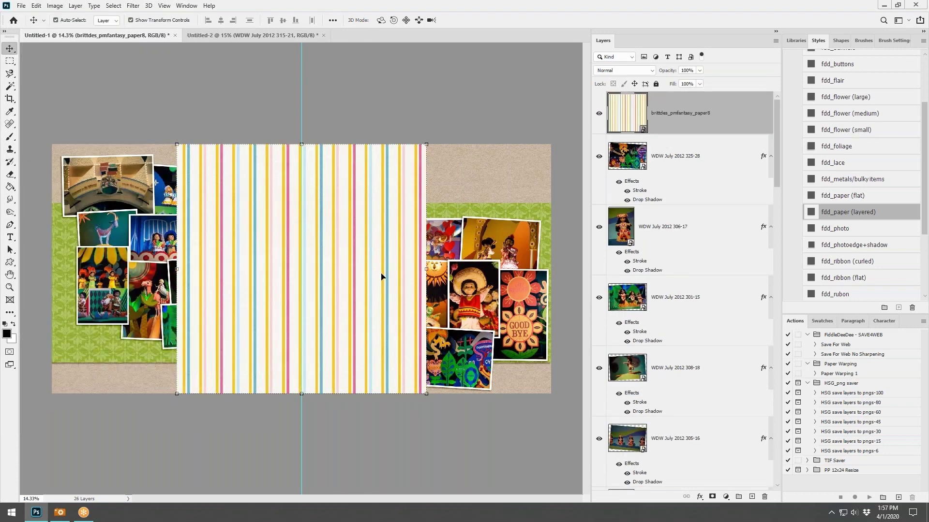
# Copy a full-width strip about 2.1 in tall from the striped paper to a new layer and delete the full paper
pyautogui.click(10, 61)
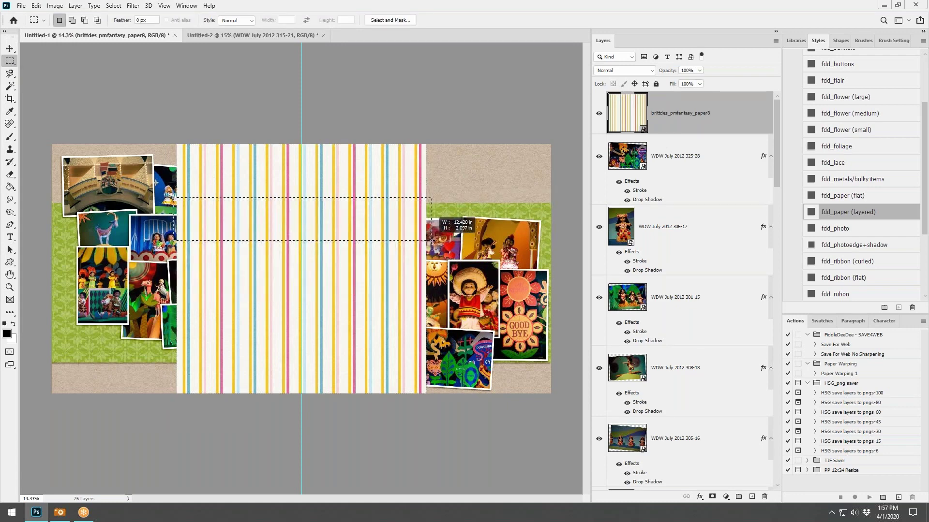
pyautogui.hotkey('ctrl', 'j')
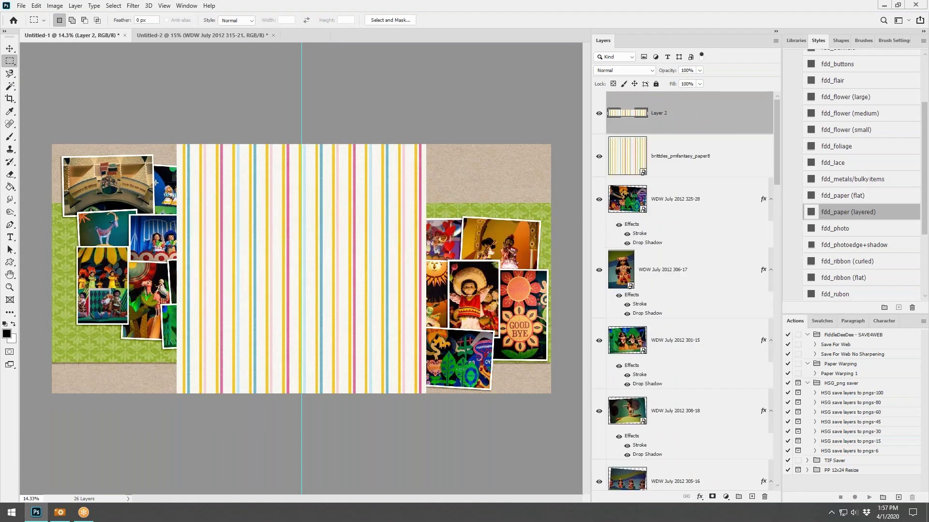
pyautogui.rightClick(677, 157)
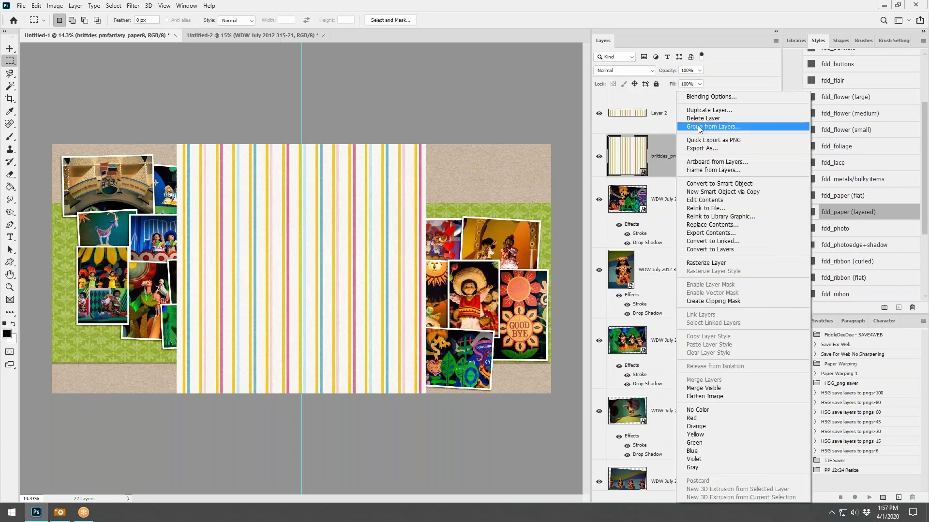
pyautogui.click(696, 120)
# Tuck the striped strip behind the green bands across the right page and apply the fdd_paper (layered) style
pyautogui.moveTo(694, 113); pyautogui.dragTo(660, 417)
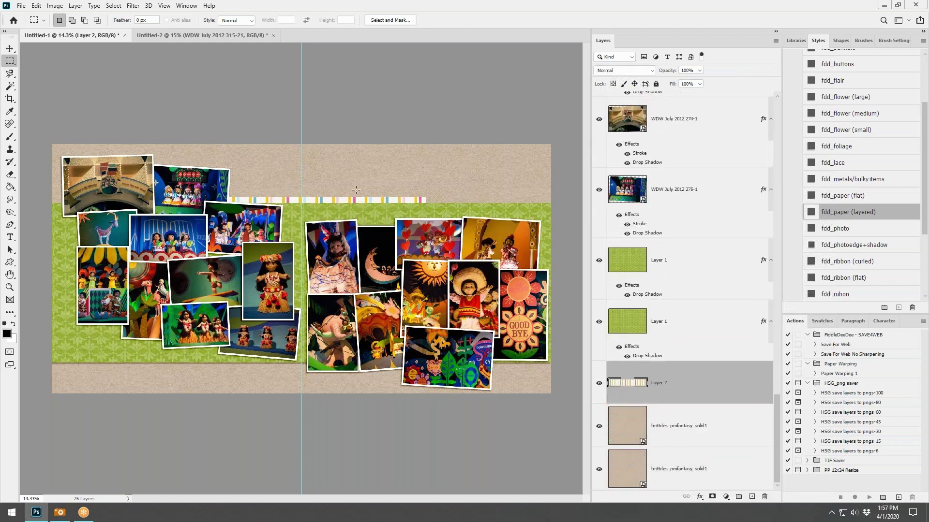
pyautogui.click(8, 49)
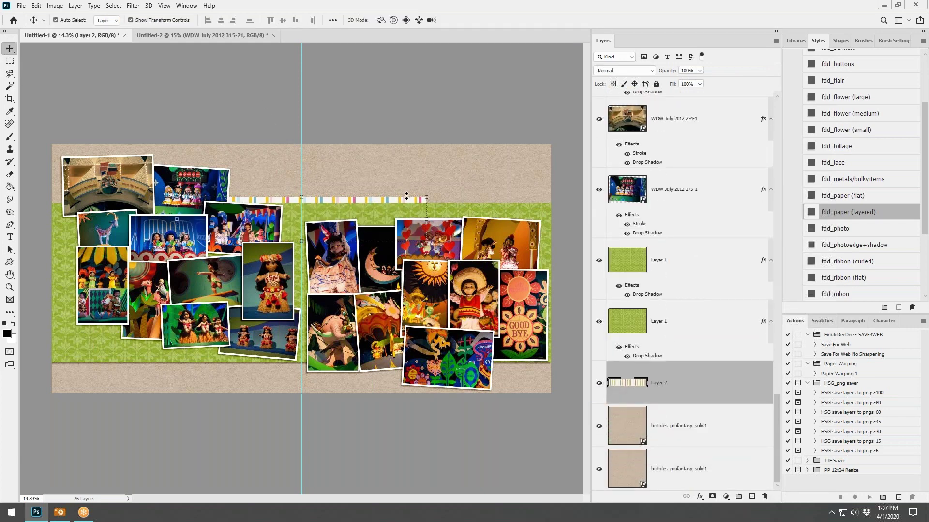
pyautogui.moveTo(407, 202); pyautogui.dragTo(533, 203)
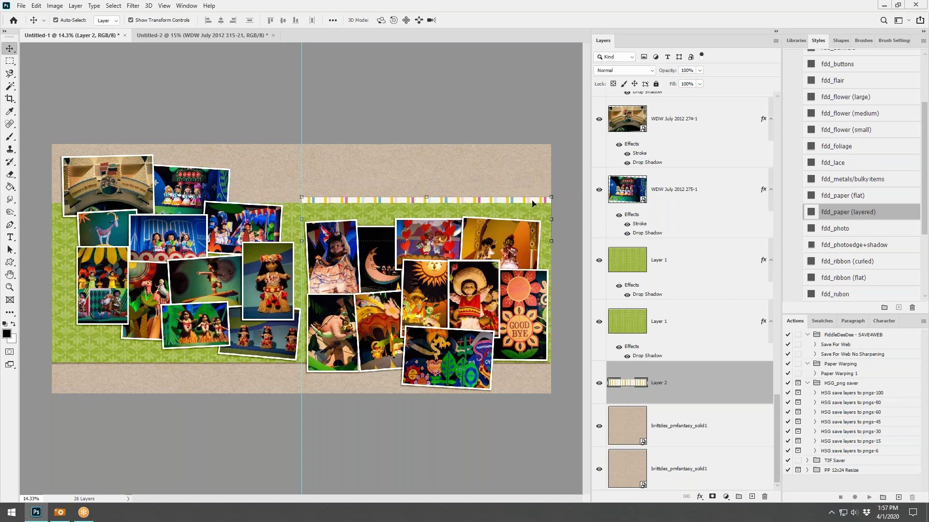
pyautogui.click(866, 210)
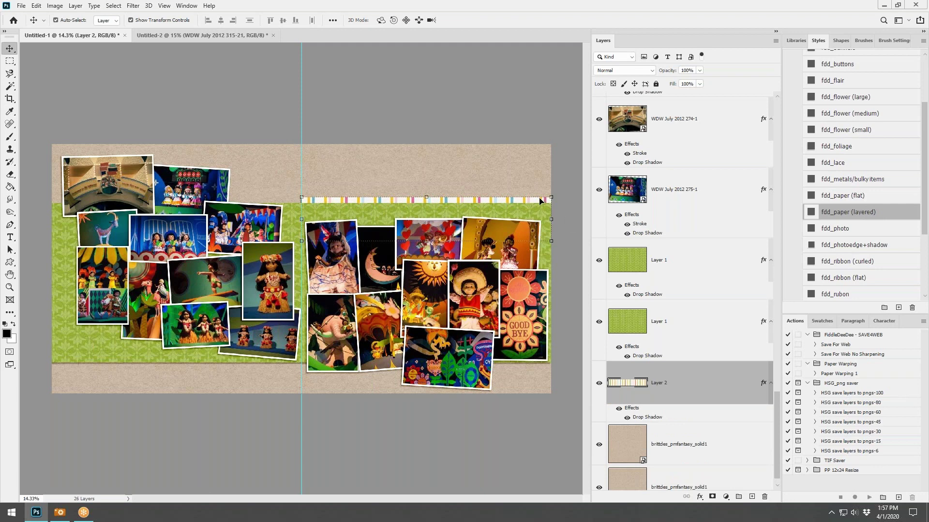
# Duplicate the striped strip straight down the right page, keeping the copy behind the green band
pyautogui.moveTo(541, 201); pyautogui.dragTo(542, 252)
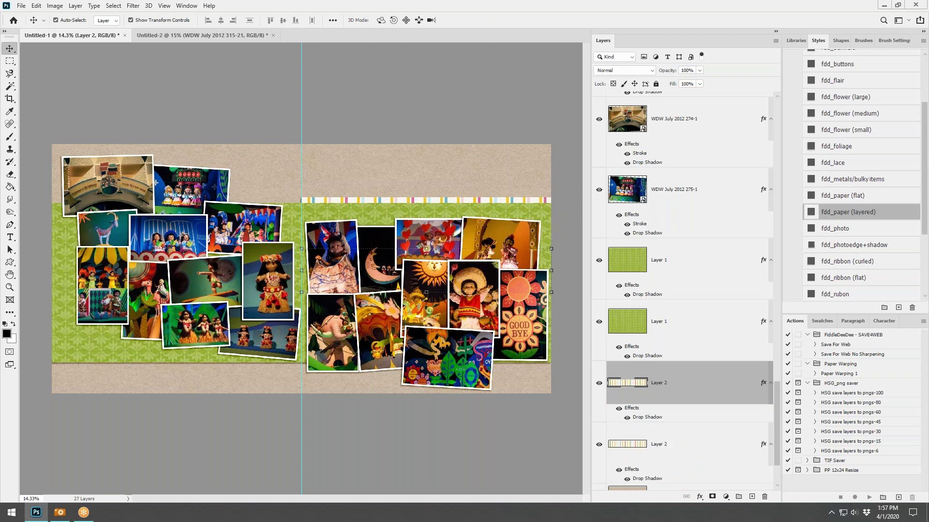
pyautogui.click(542, 252)
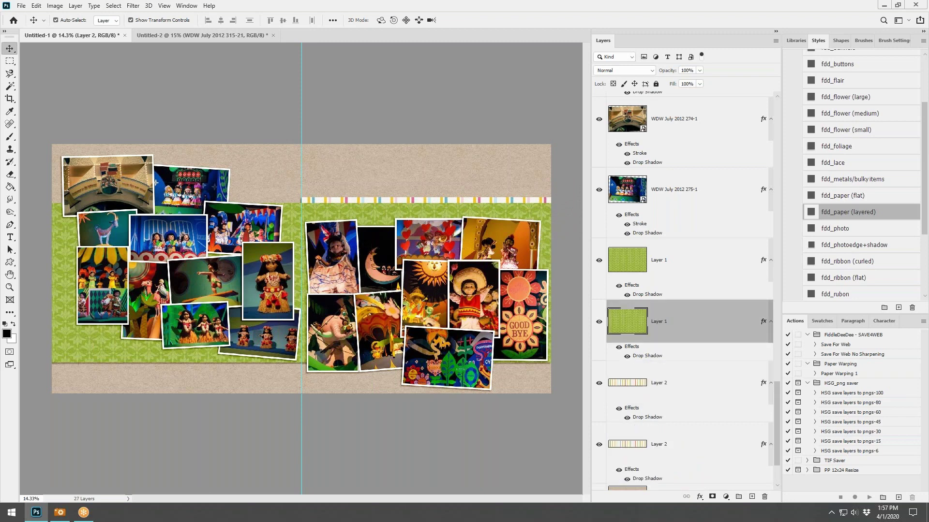
pyautogui.click(689, 387)
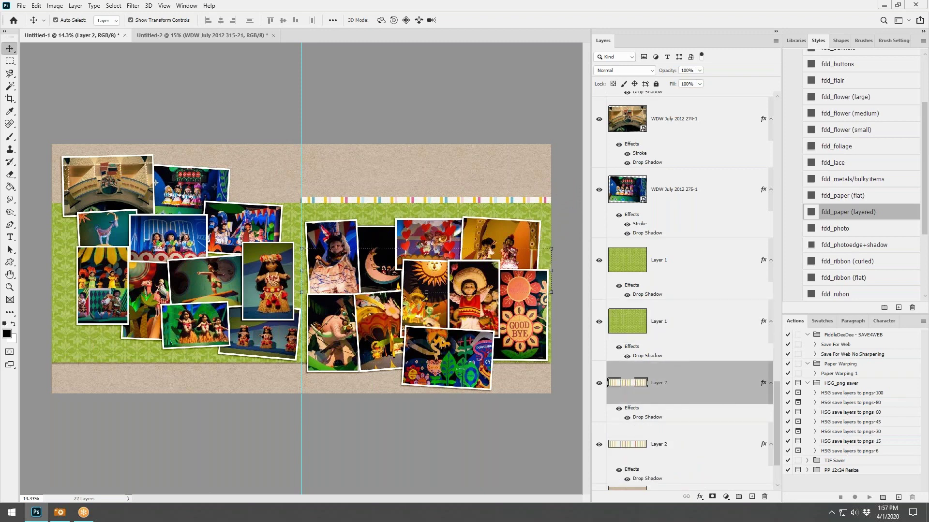
pyautogui.moveTo(547, 232); pyautogui.dragTo(547, 271)
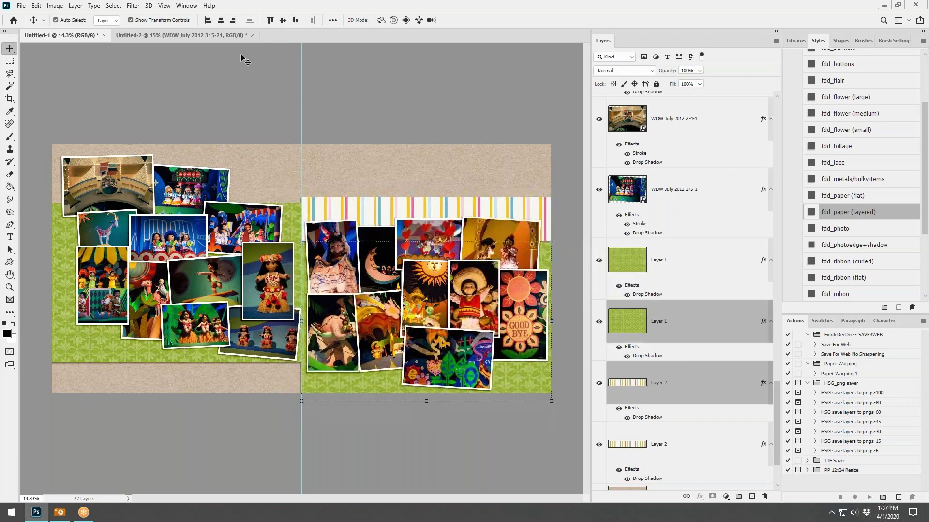
pyautogui.click(22, 6)
pyautogui.click(48, 14)
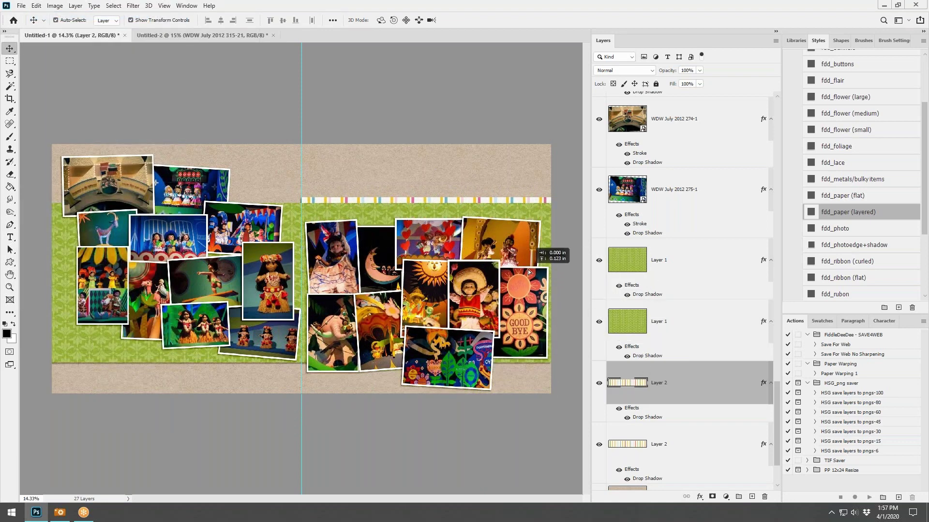
# Nudge the Good Bye photo up slightly and lower the duplicate striped strip so it shows beneath the right green band
pyautogui.moveTo(549, 284); pyautogui.dragTo(531, 293)
pyautogui.click(487, 222)
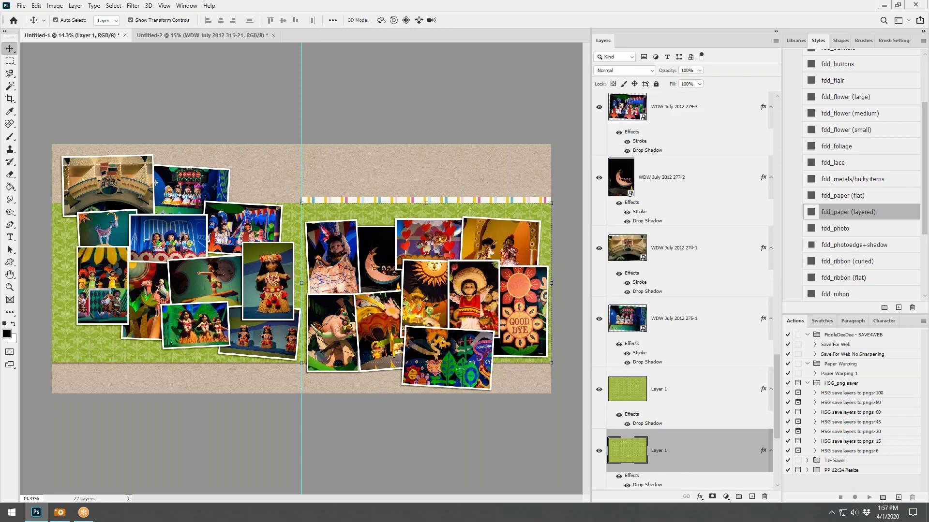
pyautogui.scroll(-5, 651, 353)
pyautogui.click(673, 306)
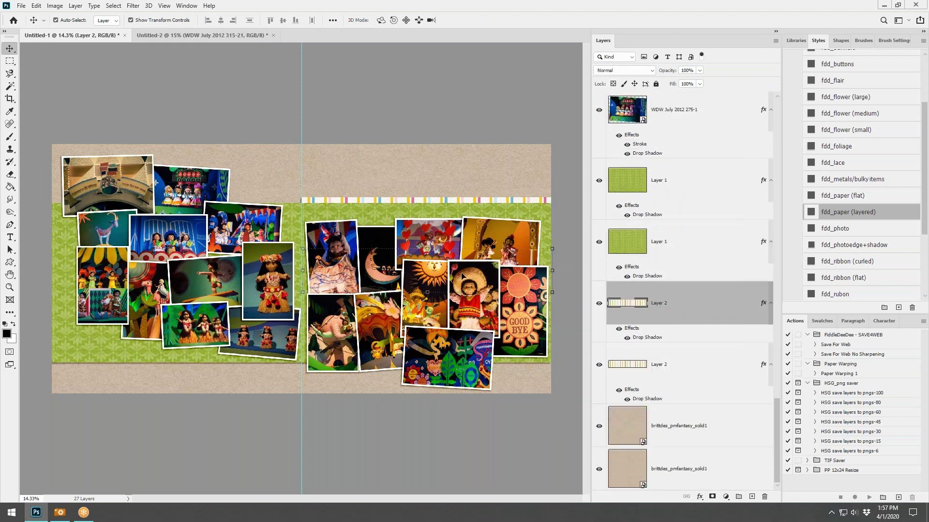
pyautogui.moveTo(550, 260); pyautogui.dragTo(549, 352)
# Align the two striped strips along their right edges and fit them to the right page's outer edge
pyautogui.keyDown('ctrl'); pyautogui.click(677, 365); pyautogui.keyUp('ctrl')
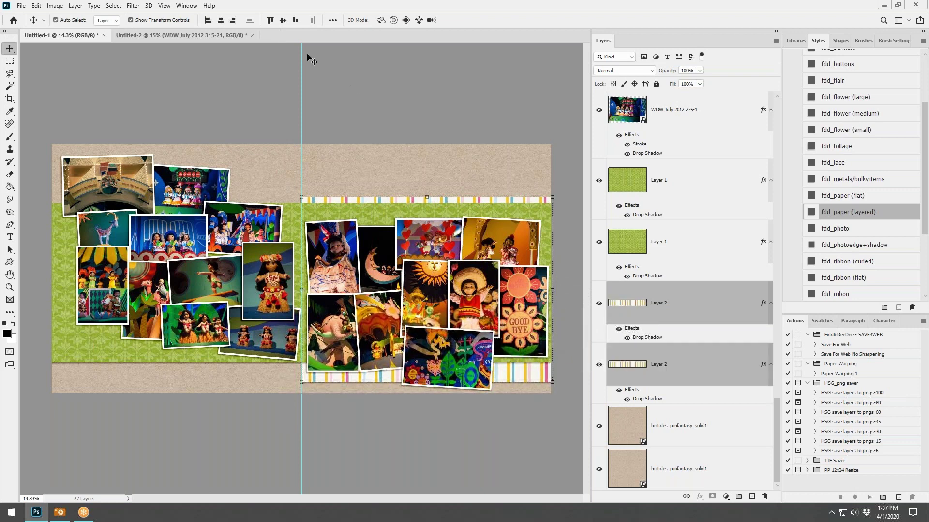
pyautogui.click(232, 21)
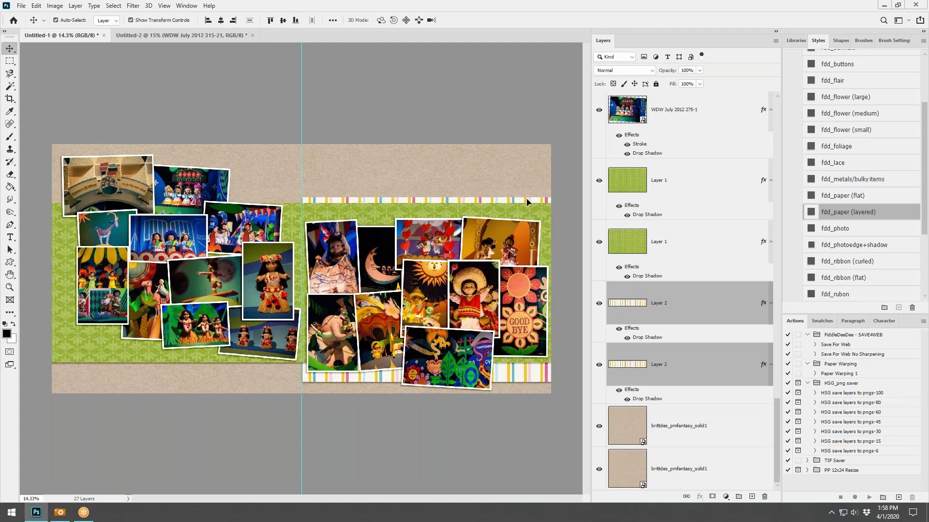
pyautogui.moveTo(527, 203); pyautogui.dragTo(527, 204)
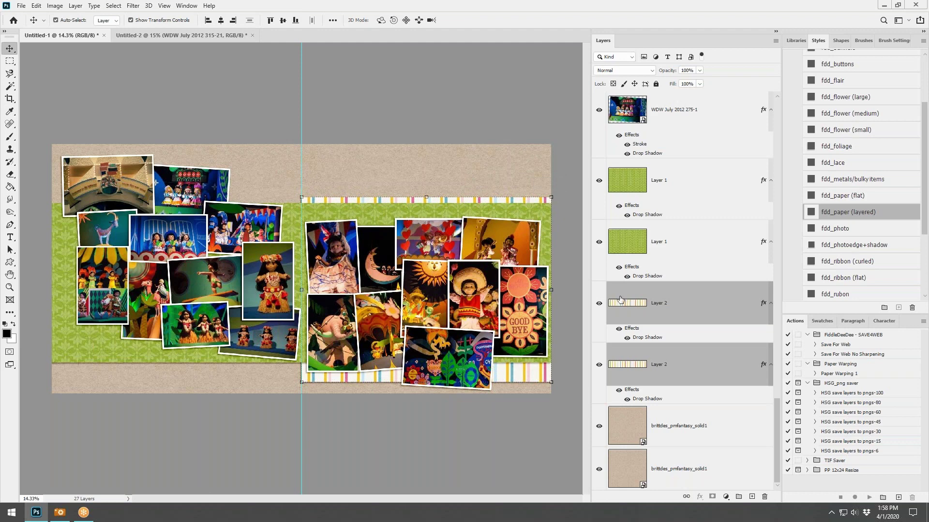
# Duplicate both striped strips, placing the copies beneath the originals in the layer stack
pyautogui.moveTo(621, 300); pyautogui.dragTo(680, 398)
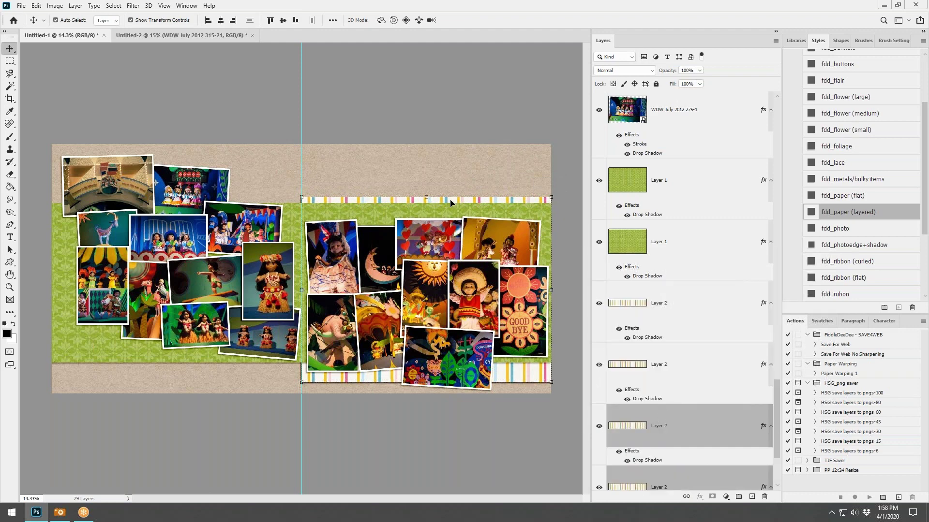
pyautogui.keyDown('shift'); pyautogui.click(453, 203); pyautogui.keyUp('shift')
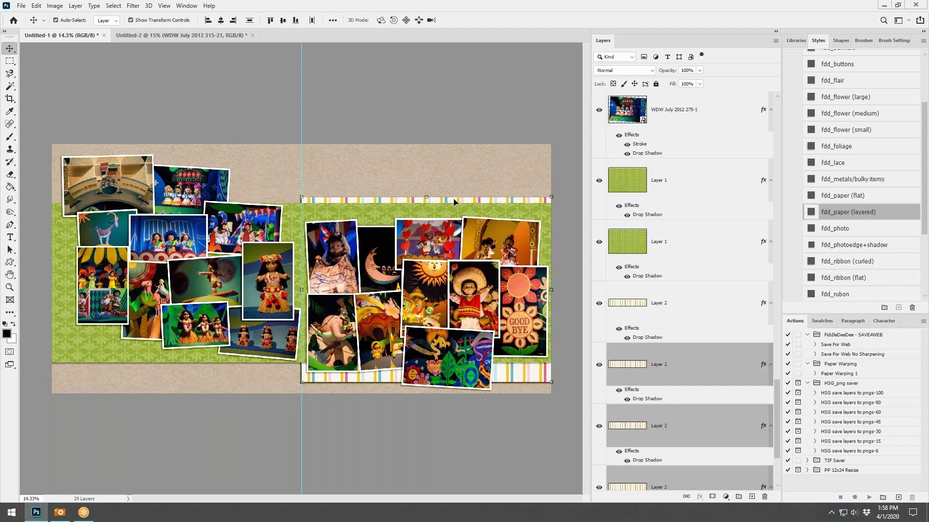
pyautogui.keyDown('shift'); pyautogui.click(454, 202); pyautogui.keyUp('shift')
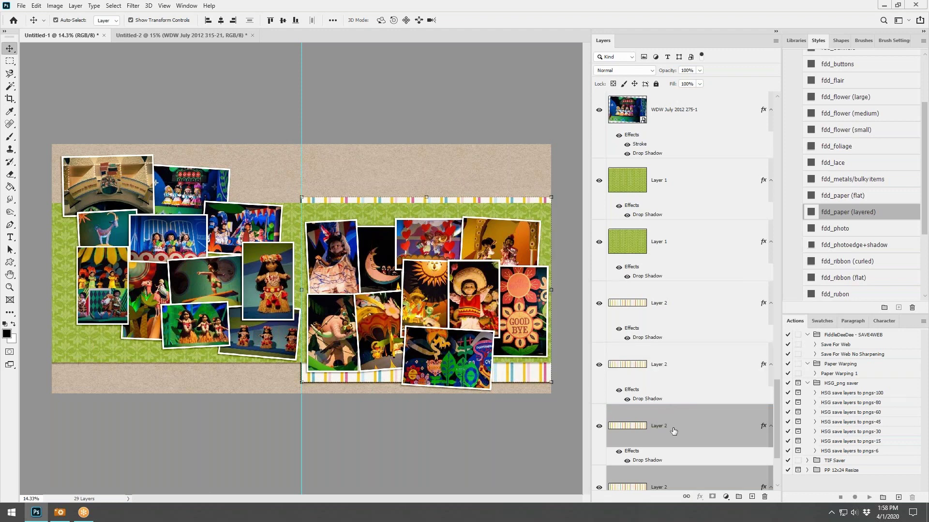
pyautogui.scroll(-2, 673, 431)
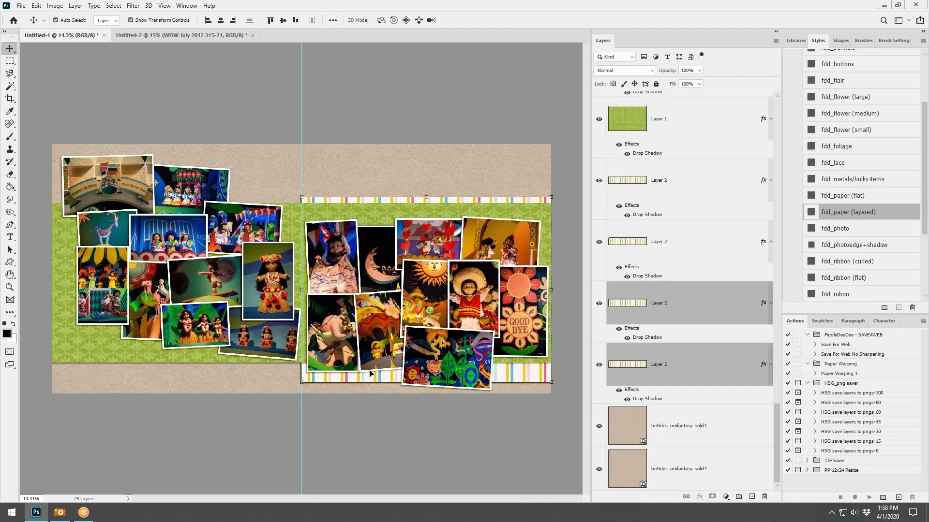
# Move the duplicated striped strips across to the left page, level with the right page's strips above and below the green band
pyautogui.moveTo(337, 378); pyautogui.dragTo(79, 375)
pyautogui.moveTo(433, 203); pyautogui.dragTo(184, 201)
pyautogui.keyDown('shift'); pyautogui.click(349, 200); pyautogui.keyUp('shift')
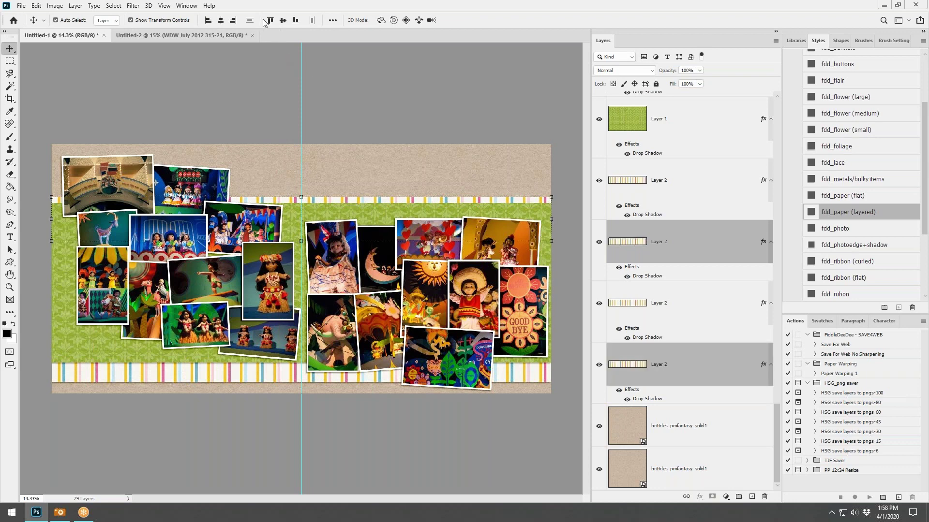
pyautogui.click(251, 374)
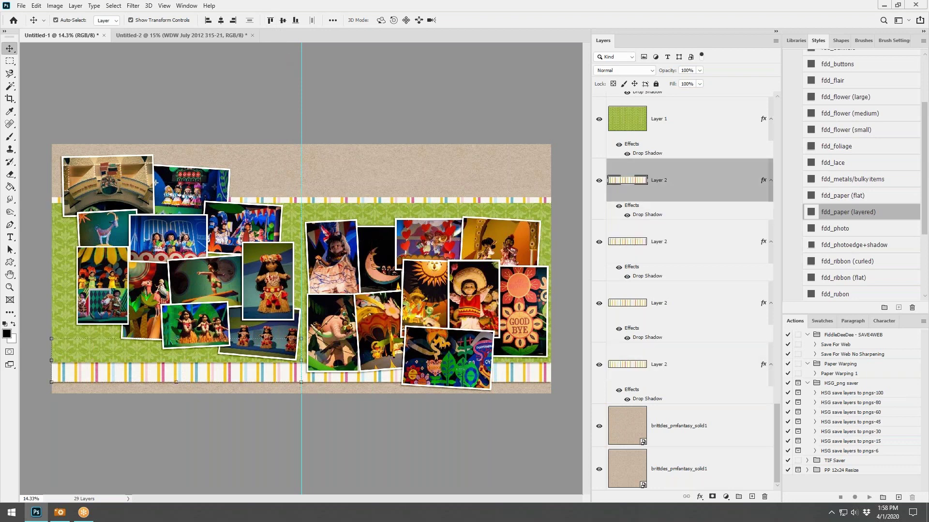
pyautogui.keyDown('shift'); pyautogui.click(382, 377); pyautogui.keyUp('shift')
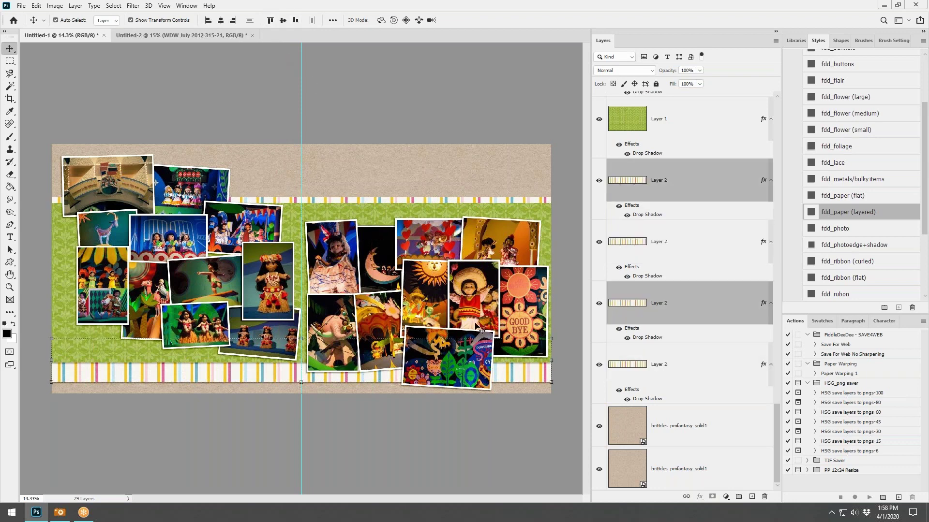
pyautogui.click(393, 422)
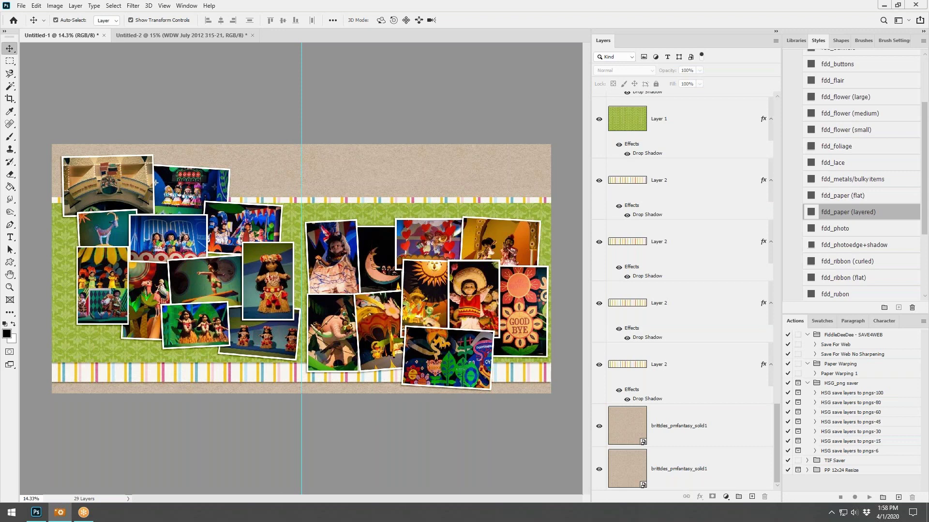
# Place the brittdes_pmfantasy_purefantasyred badge over the crescent-moon photo's upper edge and stack it directly above that photo
pyautogui.moveTo(36, 513); pyautogui.dragTo(225, 281)
pyautogui.moveTo(307, 271); pyautogui.dragTo(390, 234)
pyautogui.moveTo(676, 134)
pyautogui.mouseDown()
pyautogui.moveTo(725, 435)
pyautogui.moveTo(735, 442)
pyautogui.moveTo(731, 227)
pyautogui.moveTo(741, 508)
pyautogui.moveTo(735, 333)
pyautogui.moveTo(697, 450)
pyautogui.moveTo(711, 275)
pyautogui.moveTo(687, 136)
pyautogui.mouseUp()
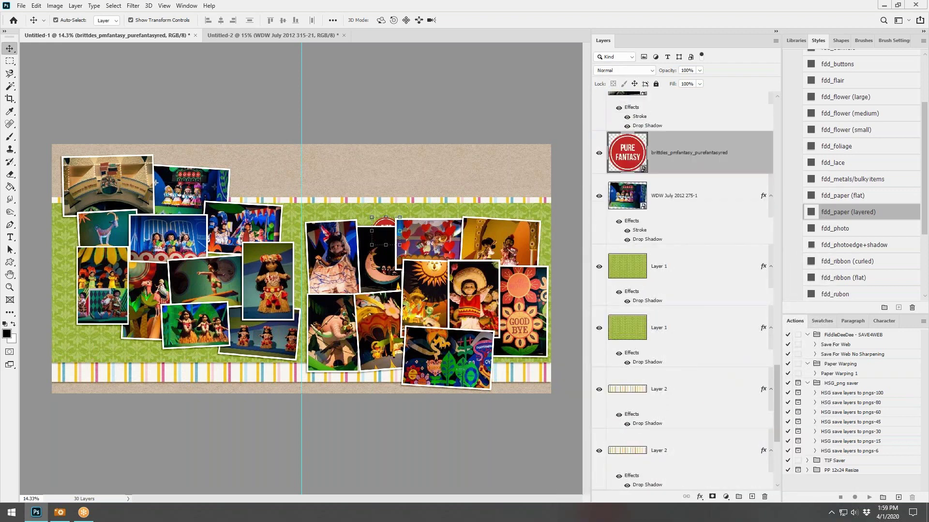
pyautogui.scroll(2, 674, 227)
pyautogui.moveTo(692, 280); pyautogui.dragTo(677, 126)
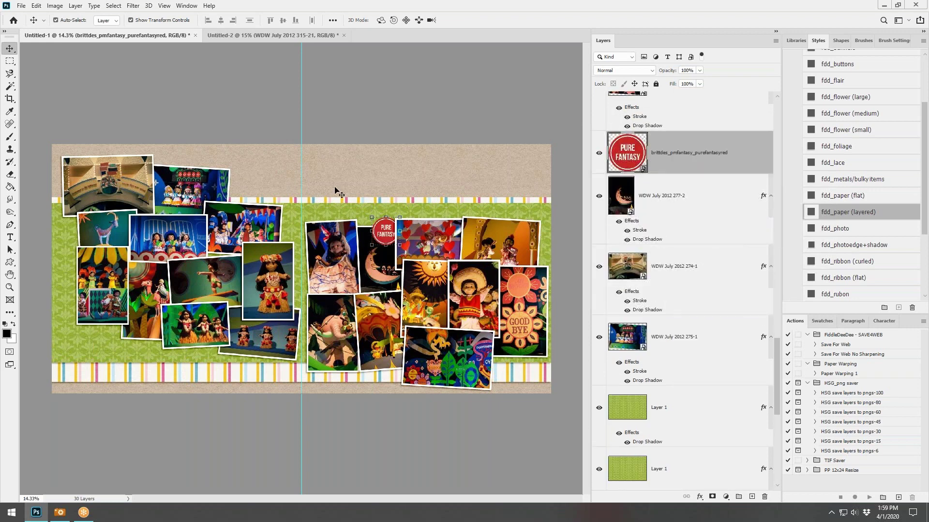
pyautogui.moveTo(390, 229); pyautogui.dragTo(391, 229)
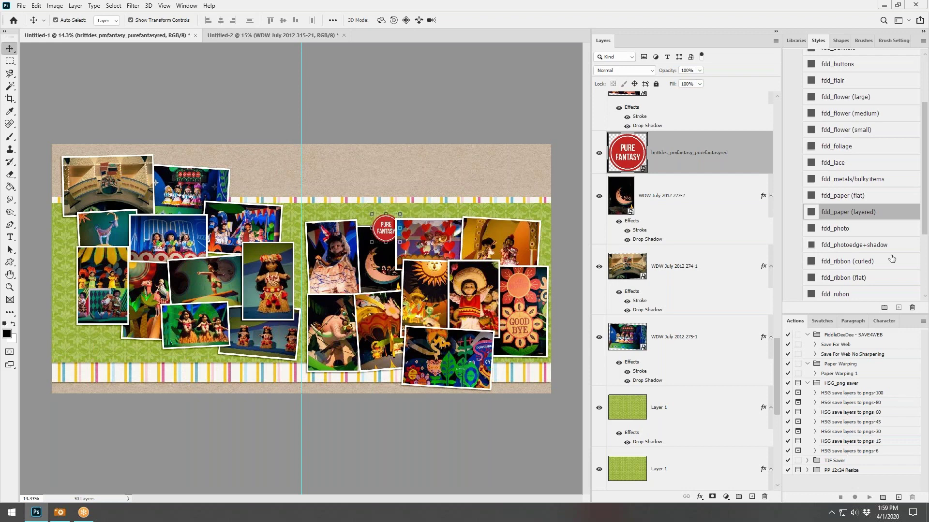
# Place brittdes_pmfantasy_startriogold in front of everything with the fdd_paper (layered) style, beside the left page's upper photos
pyautogui.moveTo(928, 259); pyautogui.dragTo(353, 270)
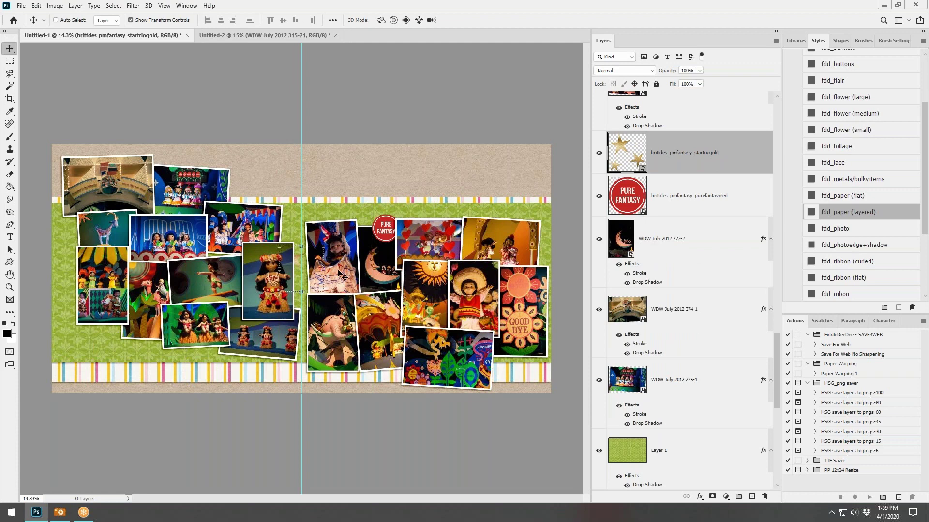
pyautogui.hotkey('ctrl', 'shift', ']')
pyautogui.click(848, 212)
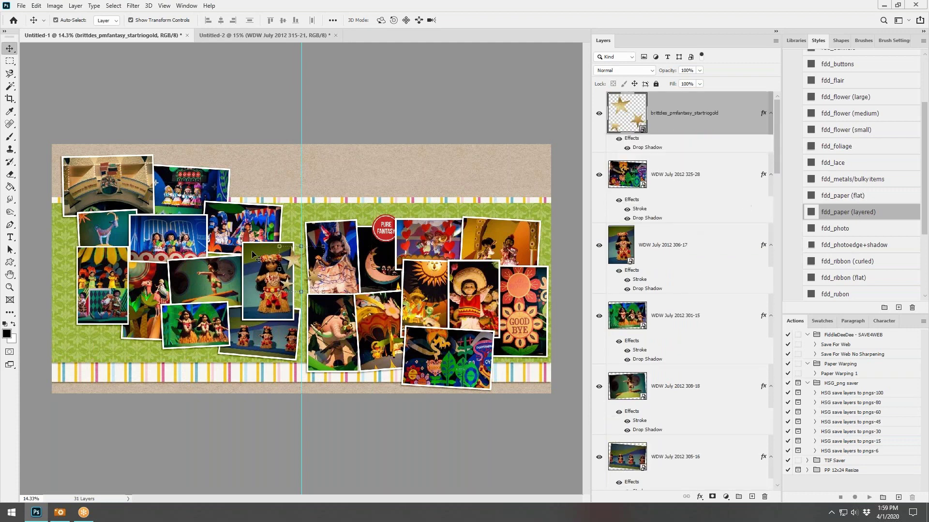
pyautogui.moveTo(289, 261); pyautogui.dragTo(230, 177)
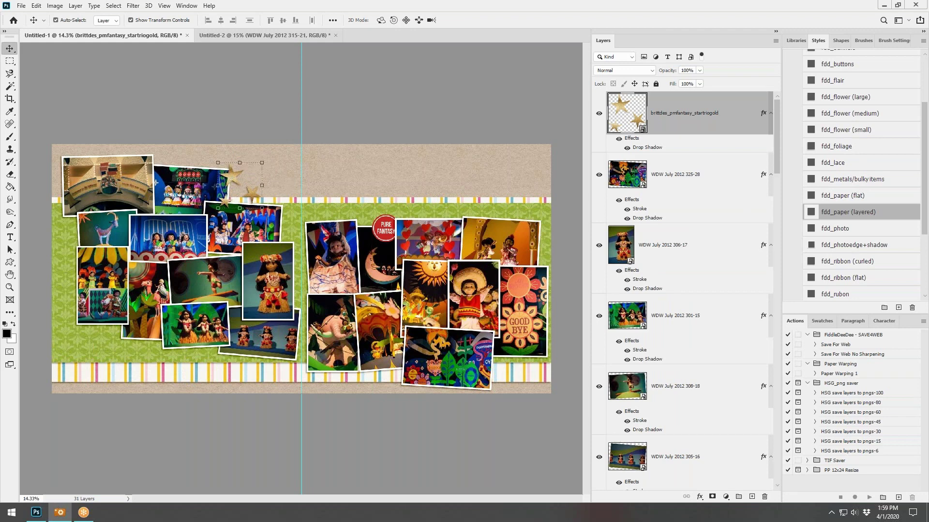
# Try the brittdes_pmfantasy_sunandmoon element with the fdd_paper (layered) style above the right page's photos, and delete its layer
pyautogui.moveTo(928, 251); pyautogui.dragTo(402, 245)
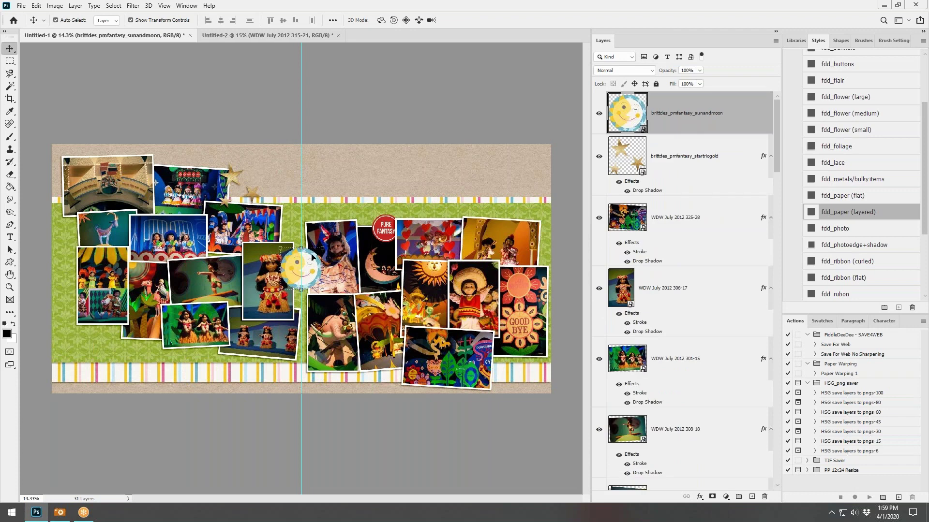
pyautogui.click(847, 211)
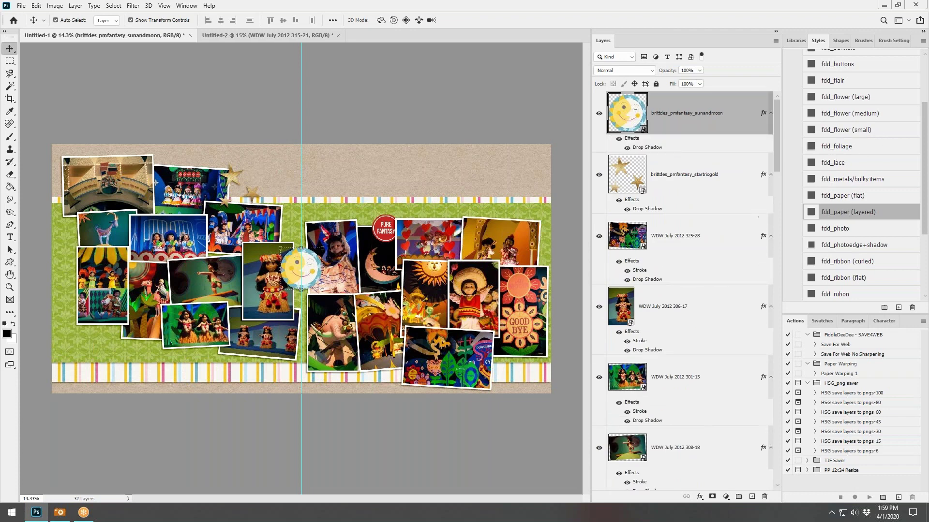
pyautogui.moveTo(309, 264); pyautogui.dragTo(508, 205)
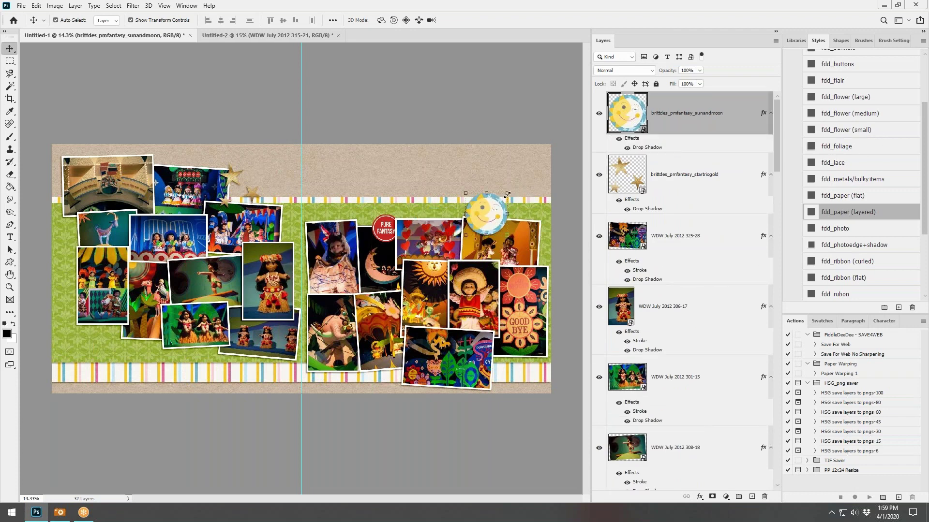
pyautogui.rightClick(636, 118)
pyautogui.rightClick(719, 112)
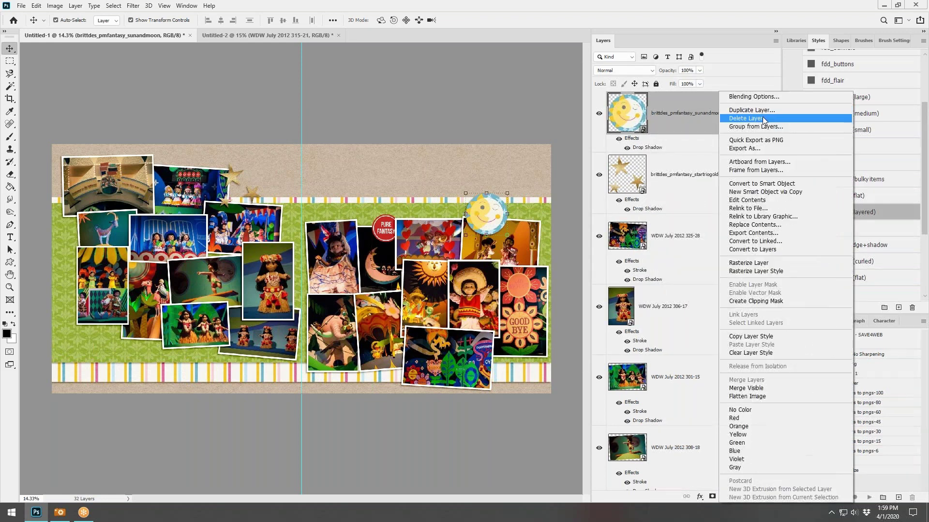
pyautogui.click(763, 119)
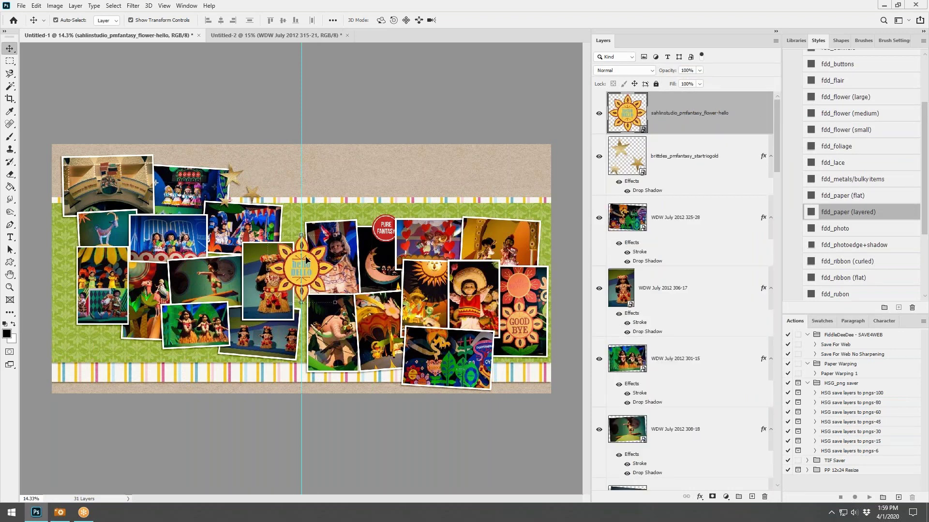
# Place the sahlinstudio_pmfantasy_flower-hello element over the gold stars at the left page's upper inner photos
pyautogui.moveTo(306, 260); pyautogui.dragTo(260, 177)
pyautogui.moveTo(699, 120); pyautogui.dragTo(711, 497)
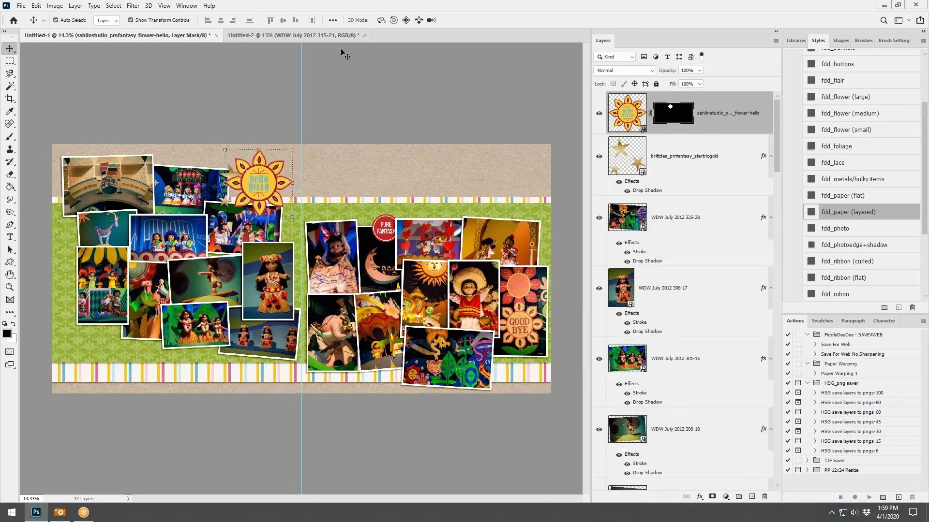
pyautogui.click(35, 6)
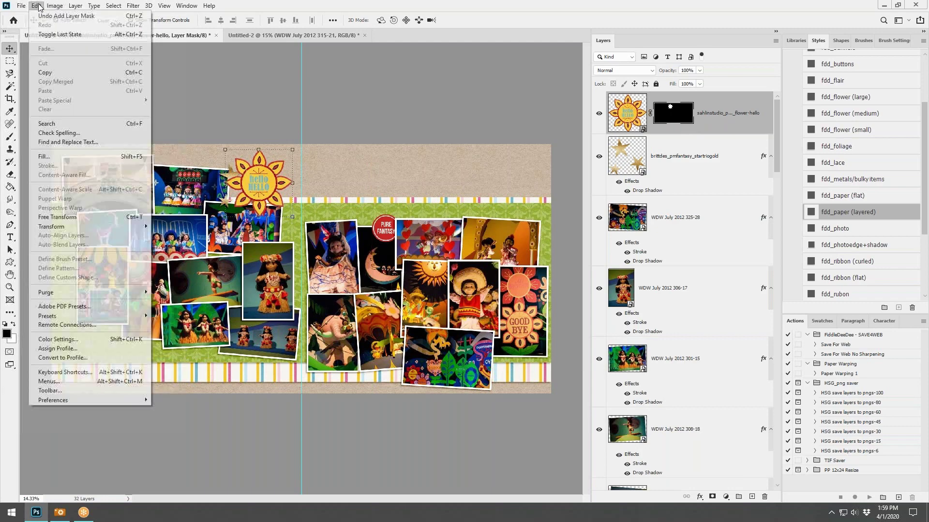
pyautogui.click(75, 16)
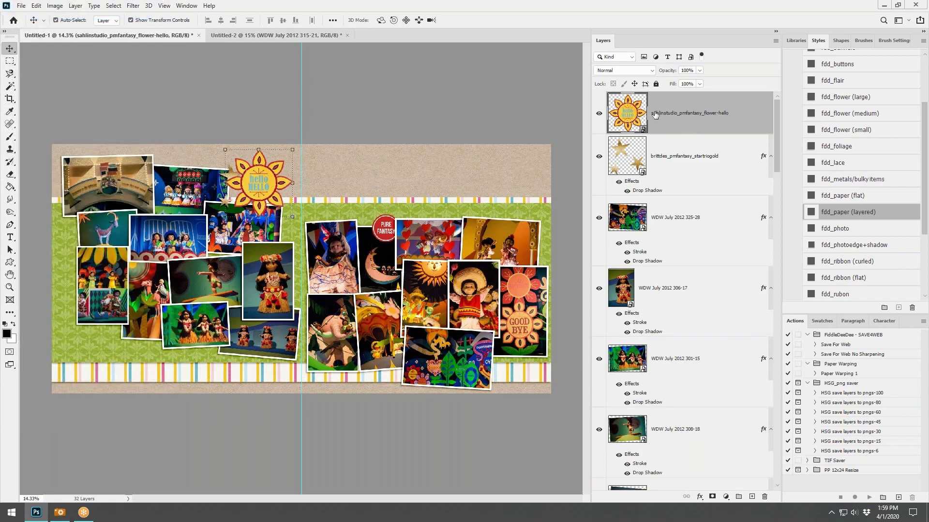
# Tuck the hello flower behind the left page's upper photos, nudge its position, and apply the fdd_paper (layered) style
pyautogui.moveTo(627, 113); pyautogui.dragTo(629, 478)
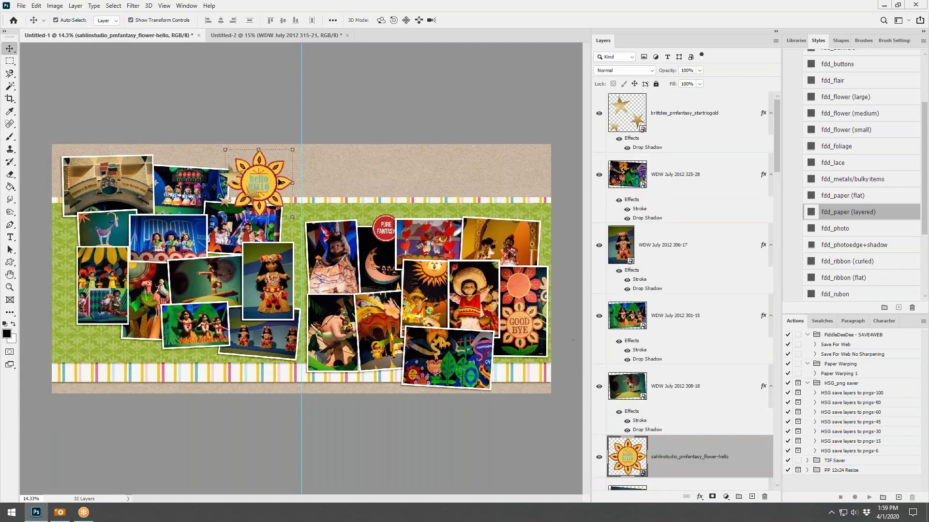
pyautogui.moveTo(266, 176); pyautogui.dragTo(263, 172)
pyautogui.click(836, 218)
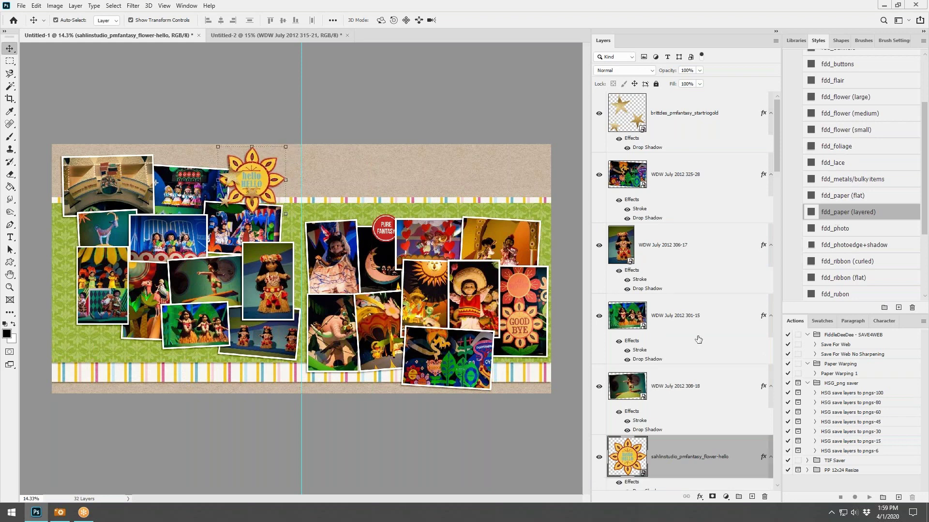
pyautogui.scroll(-4, 694, 320)
pyautogui.moveTo(681, 274); pyautogui.dragTo(708, 154)
pyautogui.moveTo(699, 261); pyautogui.dragTo(686, 160)
# Shift the gold stars down and left so they overlap the hello flower's lower edge and the neighbouring photos
pyautogui.moveTo(260, 178); pyautogui.dragTo(236, 203)
pyautogui.click(510, 118)
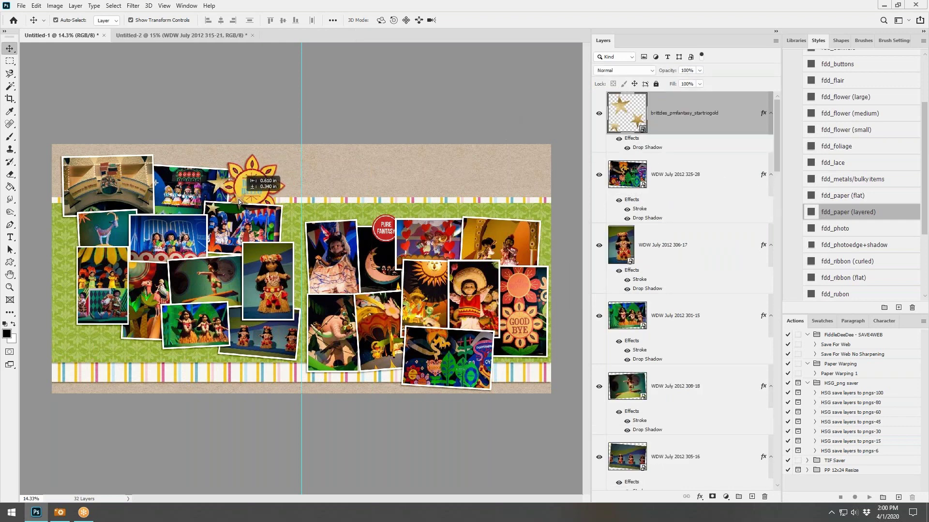
# Place the sahlinstudio_pmfantasy_gems element beside the hello flower, apply the fdd_flower (small) style, and nudge its position
pyautogui.hotkey('alt', 'Tab')
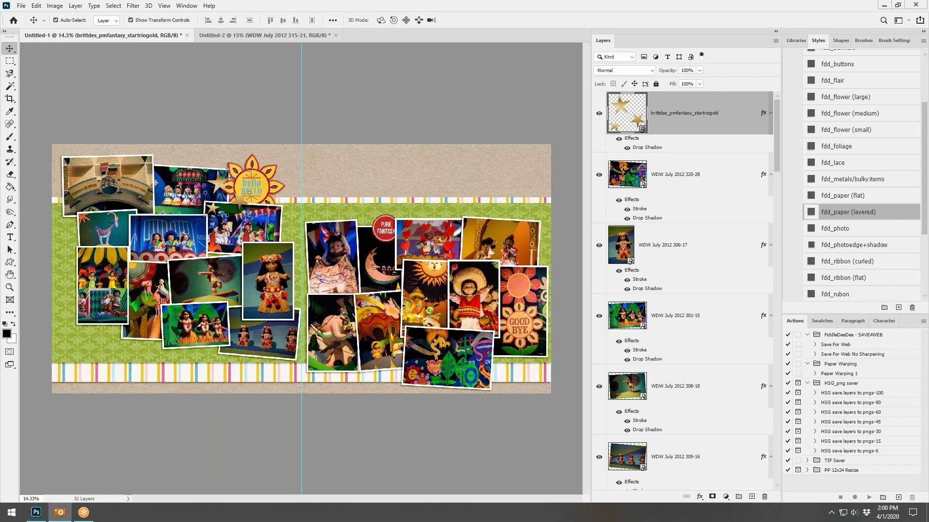
pyautogui.moveTo(928, 256); pyautogui.dragTo(289, 178)
pyautogui.click(469, 21)
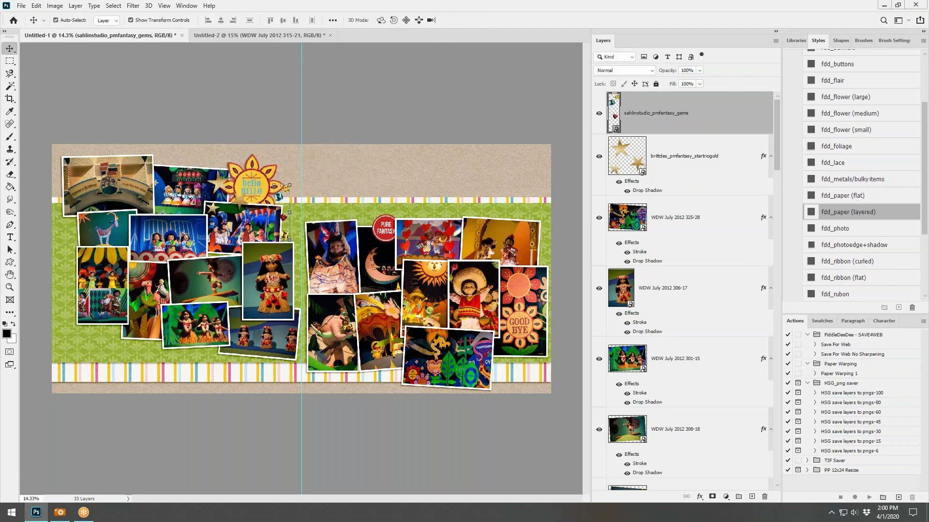
pyautogui.click(846, 130)
pyautogui.moveTo(281, 198)
pyautogui.mouseDown()
pyautogui.moveTo(289, 188)
pyautogui.moveTo(282, 198)
pyautogui.mouseUp()
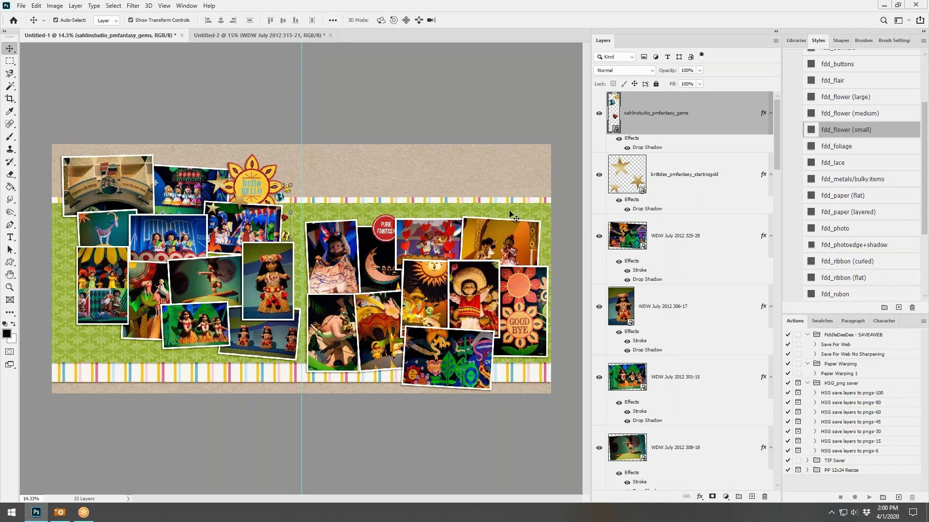
# Place sahlinstudio_pmfantasy_flower-goodbye at the right page's lower outer photos, shrink it to about half size, and apply the fdd_paper (layered) style
pyautogui.hotkey('alt', 'Tab')
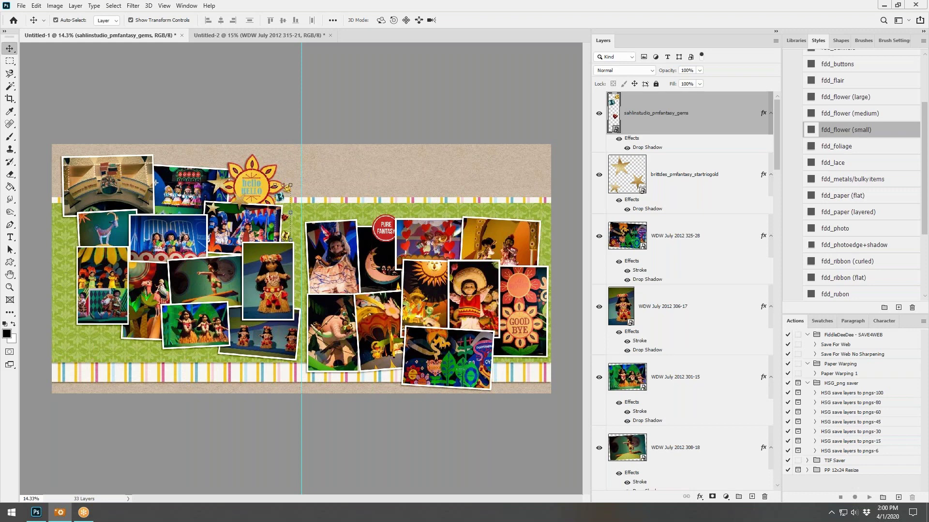
pyautogui.moveTo(406, 240); pyautogui.dragTo(532, 342)
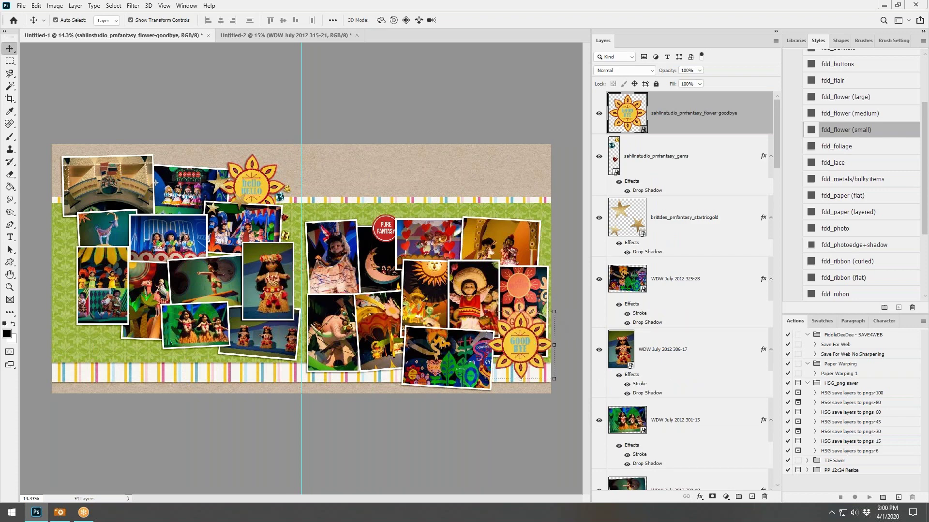
pyautogui.hotkey('ctrl', 't')
pyautogui.moveTo(555, 310); pyautogui.dragTo(525, 340)
pyautogui.click(468, 22)
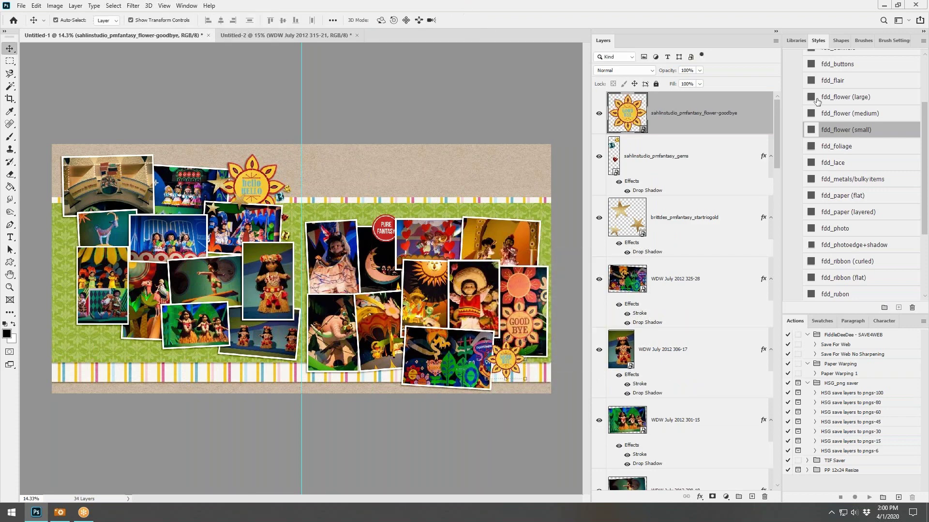
pyautogui.click(850, 212)
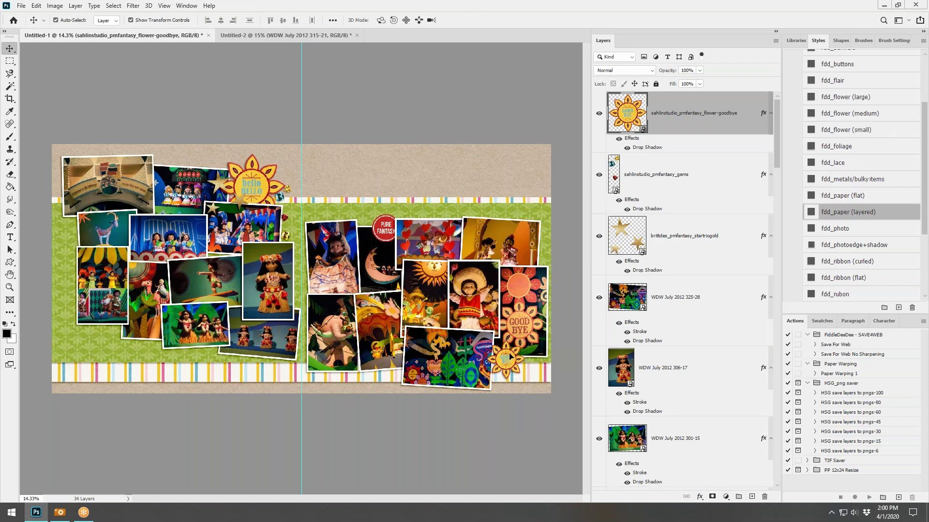
pyautogui.moveTo(509, 357); pyautogui.dragTo(506, 357)
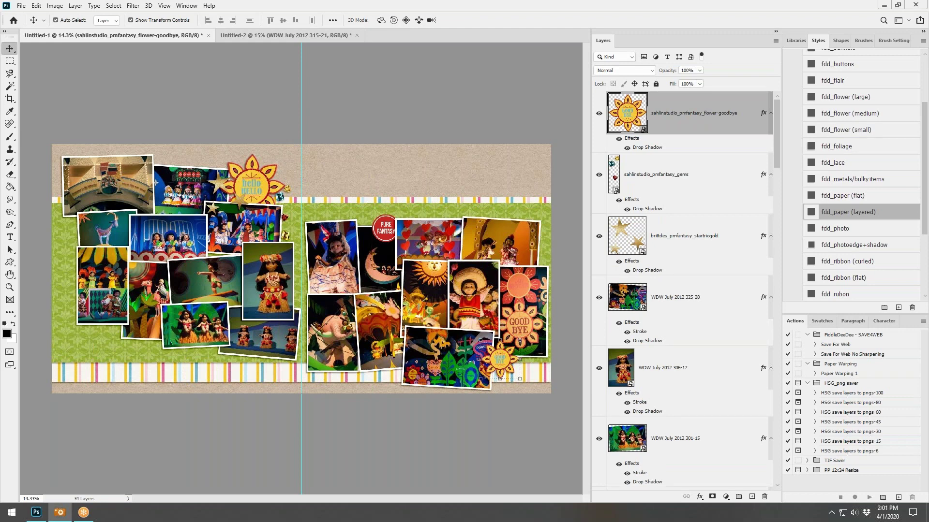
# Place sahlinstudio_pmfantasy_beads in the spread, apply the fdd_sequins/scatters style, and scatter them beside the goodbye flower
pyautogui.moveTo(928, 269); pyautogui.dragTo(657, 268)
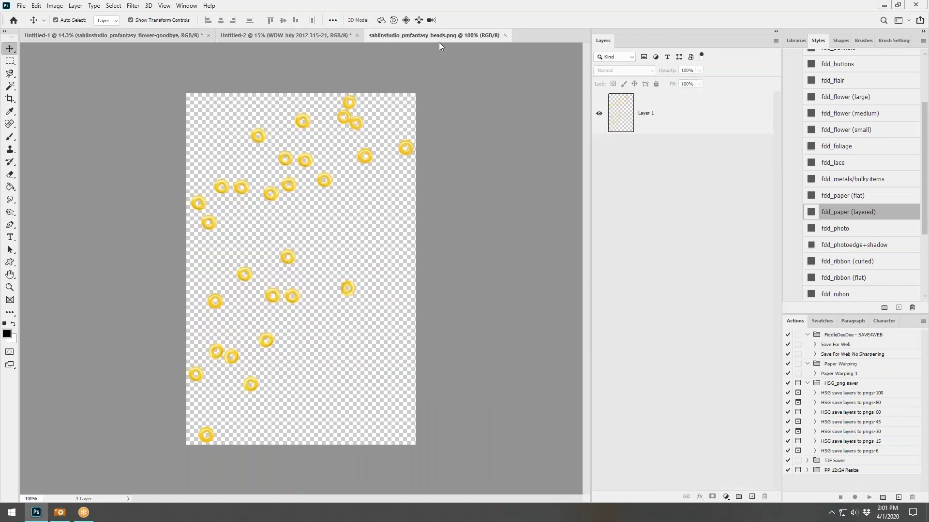
pyautogui.click(505, 36)
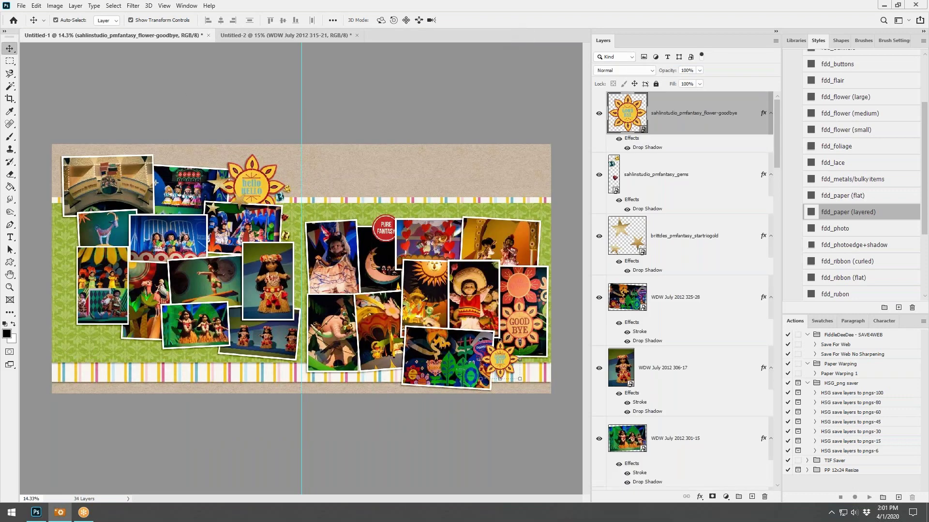
pyautogui.moveTo(928, 223); pyautogui.dragTo(368, 227)
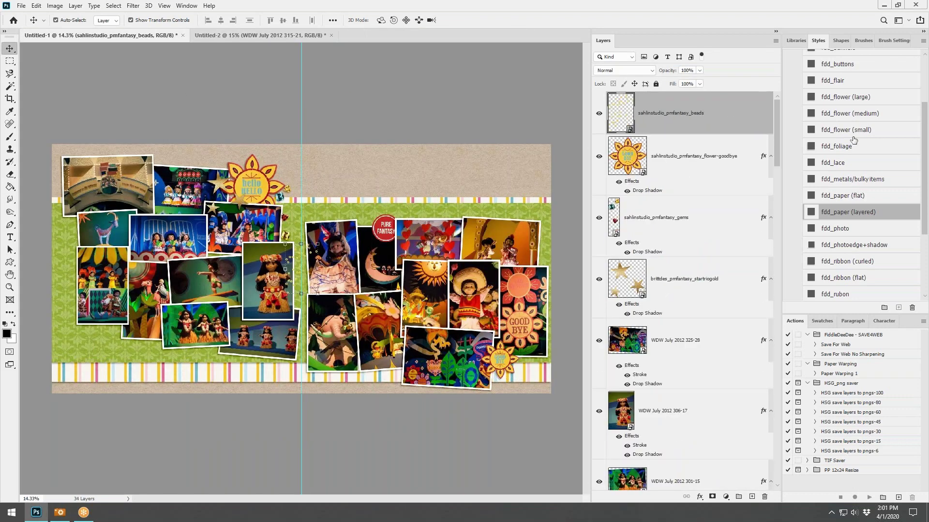
pyautogui.moveTo(855, 143); pyautogui.dragTo(857, 158)
pyautogui.scroll(-1, 869, 196)
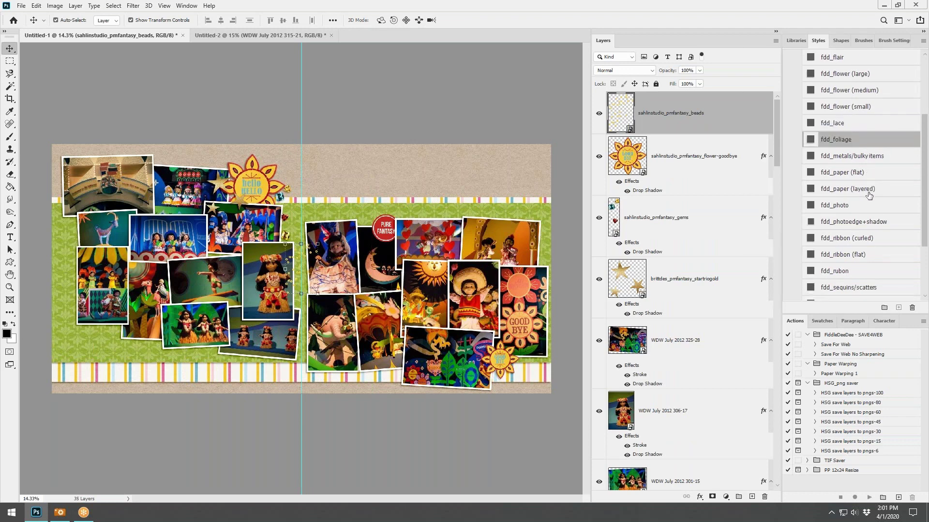
pyautogui.moveTo(856, 139); pyautogui.dragTo(855, 120)
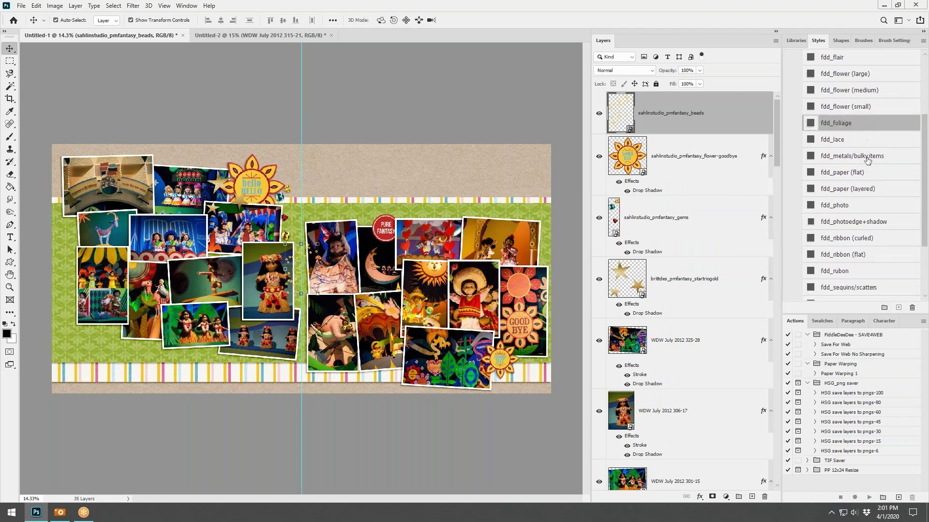
pyautogui.scroll(-1, 857, 234)
pyautogui.scroll(-1, 855, 248)
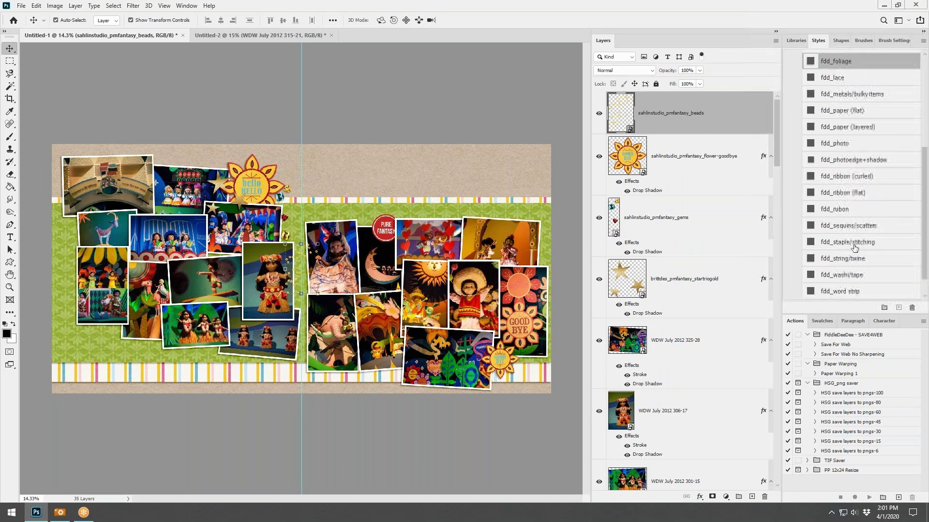
pyautogui.click(851, 226)
pyautogui.moveTo(299, 261); pyautogui.dragTo(522, 356)
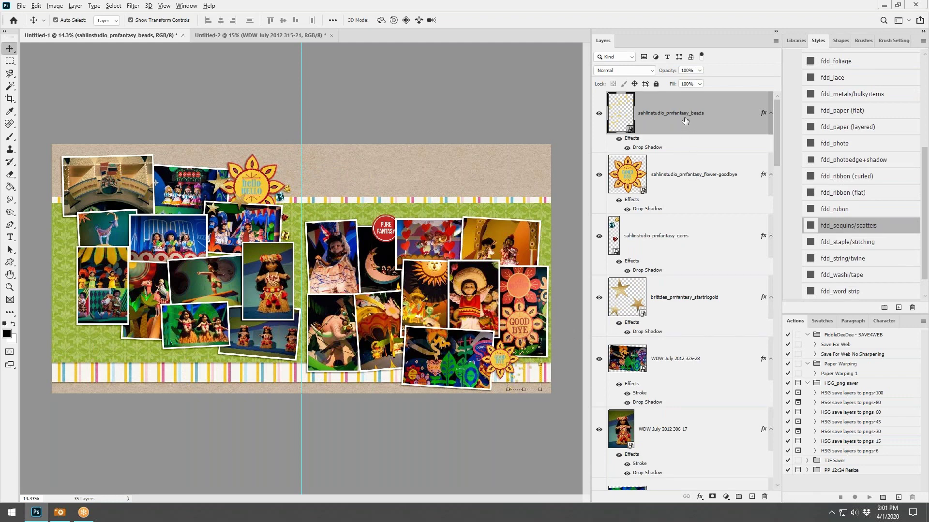
# Duplicate the beads, move the copy beside the hello flower on the left page, and layer it directly behind that flower
pyautogui.moveTo(685, 121); pyautogui.dragTo(675, 155)
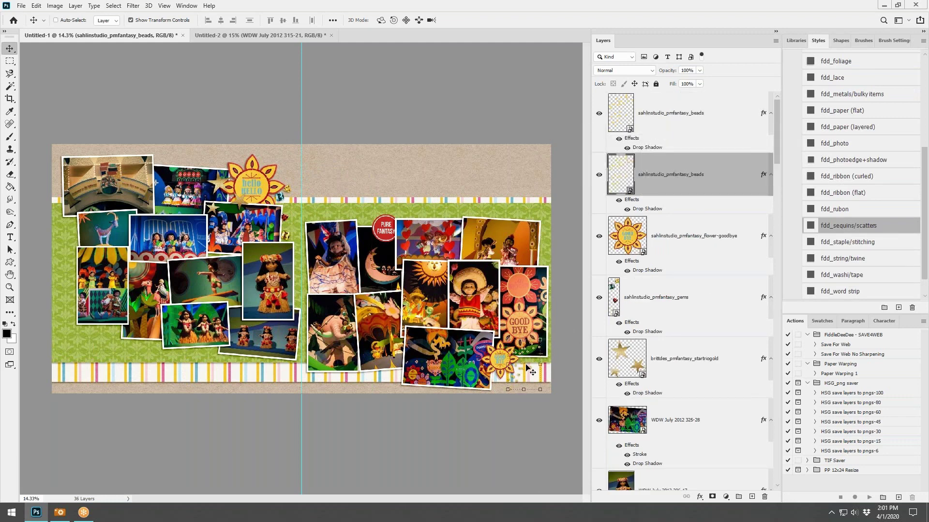
pyautogui.moveTo(525, 368); pyautogui.dragTo(296, 171)
pyautogui.moveTo(681, 176); pyautogui.dragTo(682, 287)
pyautogui.moveTo(688, 465); pyautogui.dragTo(696, 424)
pyautogui.scroll(-3, 695, 377)
pyautogui.moveTo(703, 225); pyautogui.dragTo(702, 370)
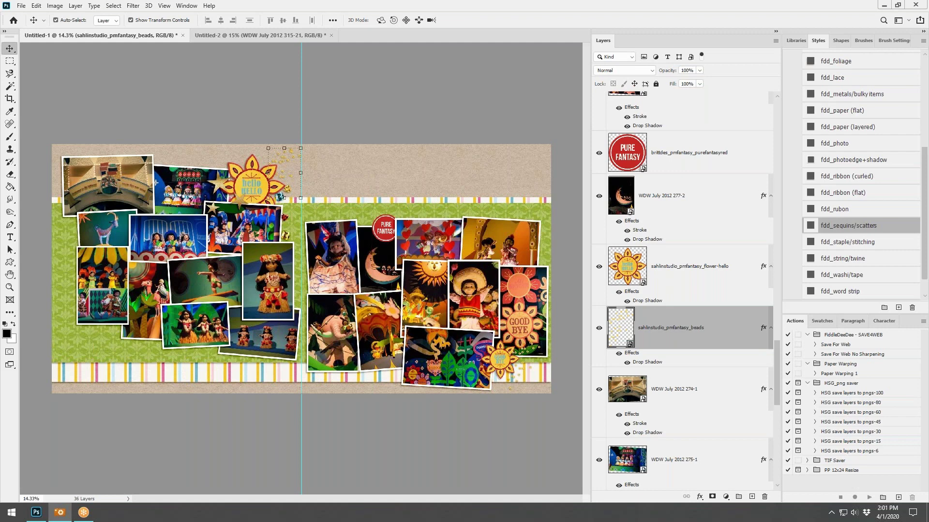
# Place brittdes_pmfantasy_flower and brittdes_pmfantasy_flowerresin, bring both above all layers, and apply the fdd_flower (medium) style
pyautogui.moveTo(928, 145); pyautogui.dragTo(351, 252)
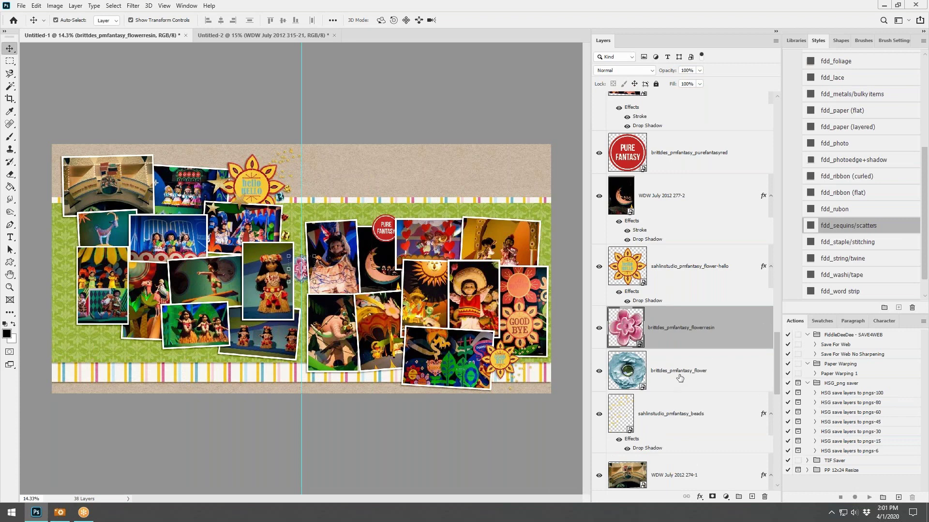
pyautogui.keyDown('shift'); pyautogui.click(679, 378); pyautogui.keyUp('shift')
pyautogui.hotkey('ctrl', 'shift', ']')
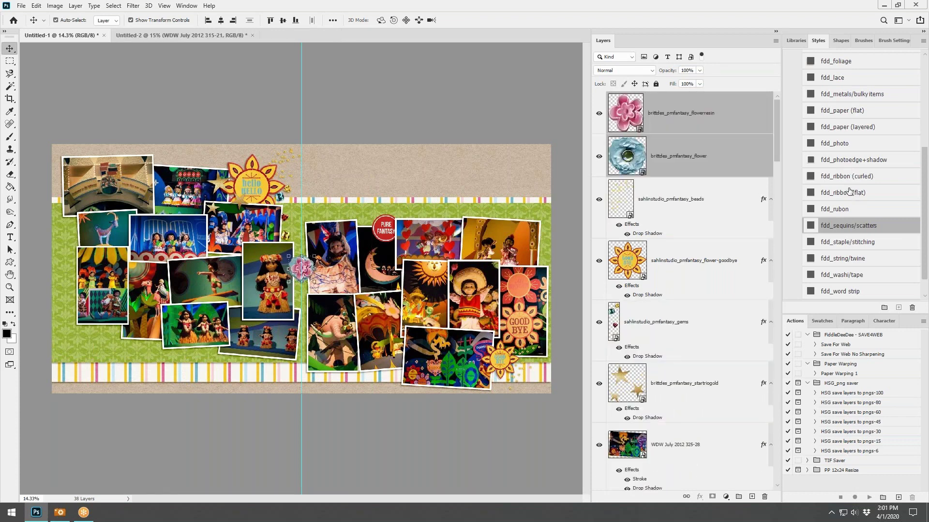
pyautogui.scroll(3, 850, 192)
pyautogui.click(852, 87)
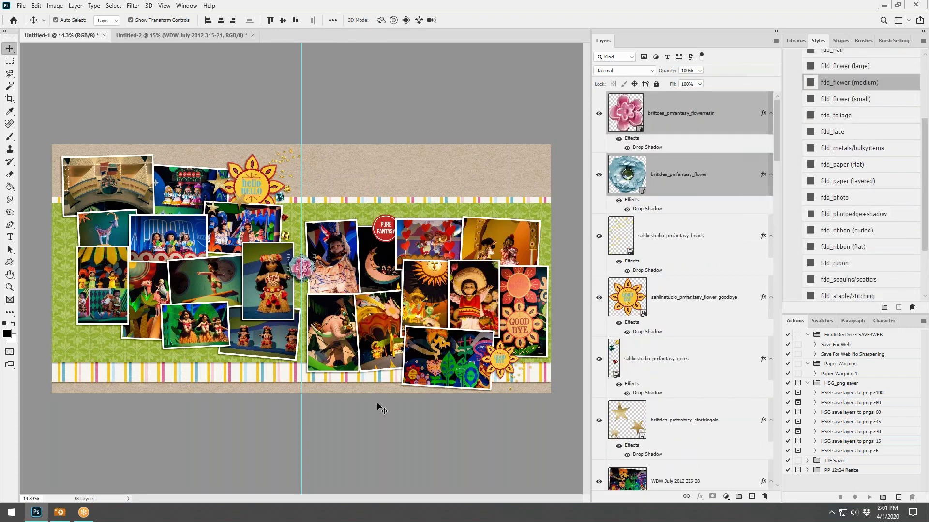
pyautogui.click(389, 423)
# Move the pink resin flower beside the hello flower, and the blue flower beside the goodbye flower, scaled to about 81%
pyautogui.moveTo(309, 261); pyautogui.dragTo(283, 174)
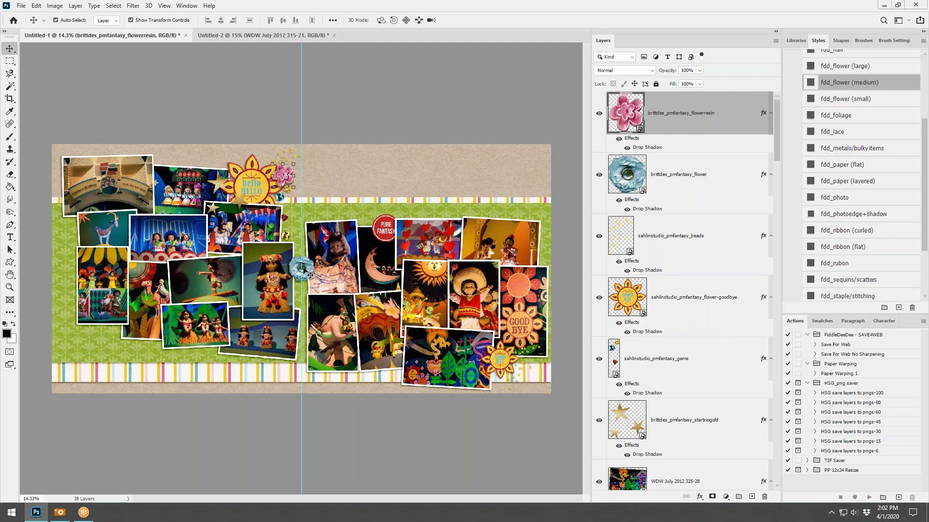
pyautogui.click(293, 274)
pyautogui.moveTo(292, 275); pyautogui.dragTo(534, 354)
pyautogui.hotkey('ctrl', 't')
pyautogui.click(468, 20)
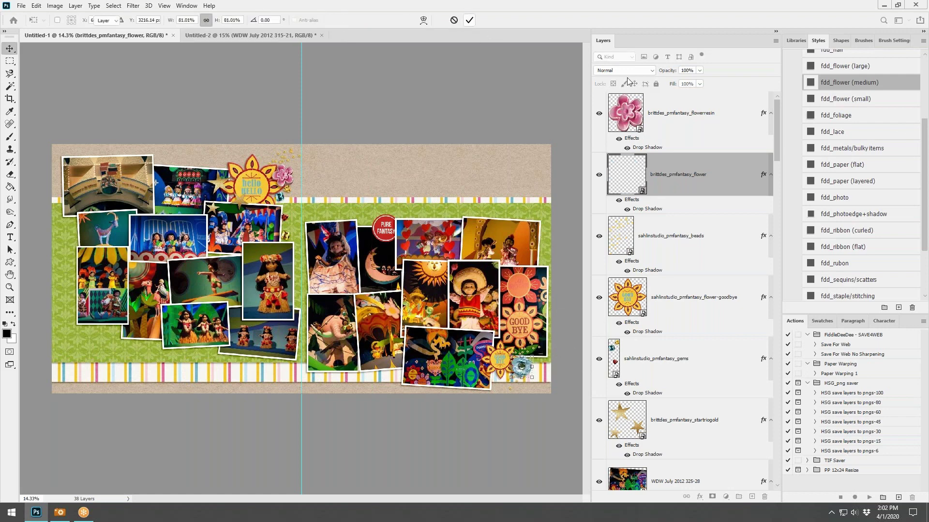
# Place the brittdes_pmfantasy_banner2 element above the left page's upper photos and apply the fdd_paper (layered) style
pyautogui.moveTo(928, 203); pyautogui.dragTo(377, 200)
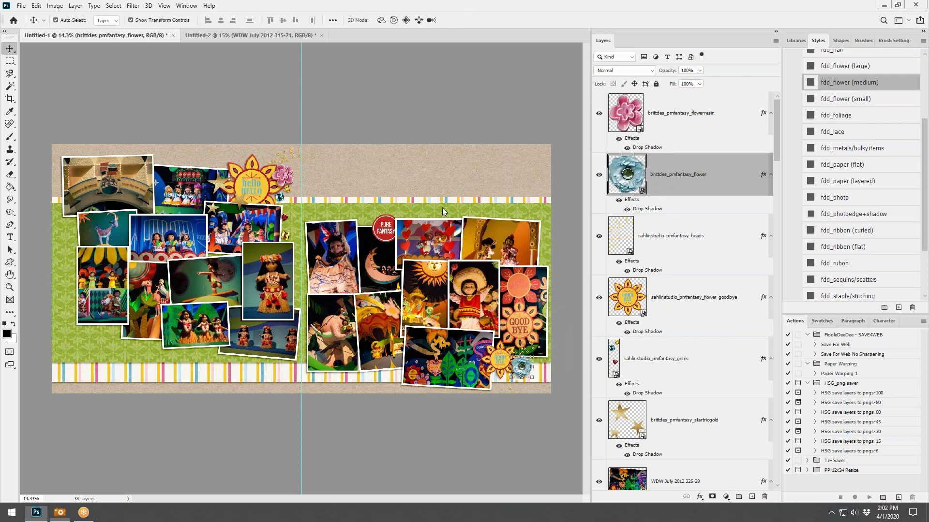
pyautogui.moveTo(322, 212); pyautogui.dragTo(268, 156)
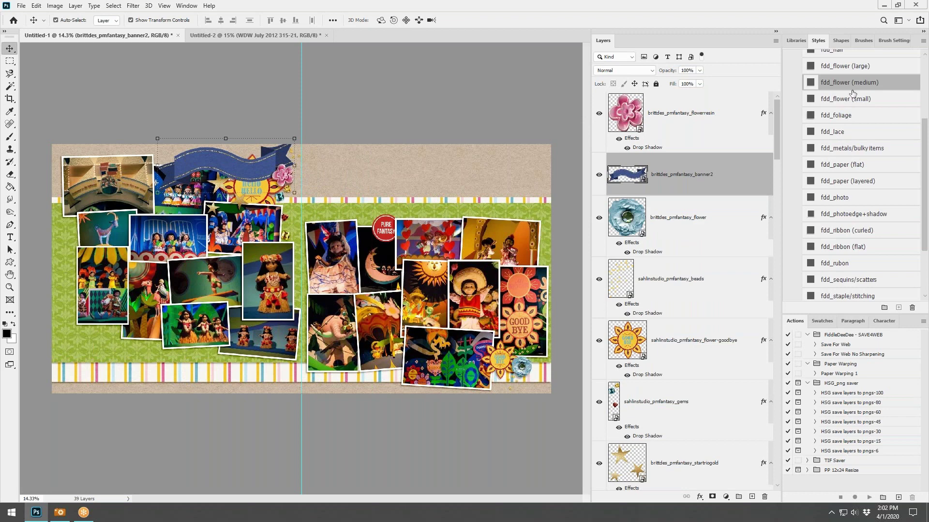
pyautogui.click(862, 181)
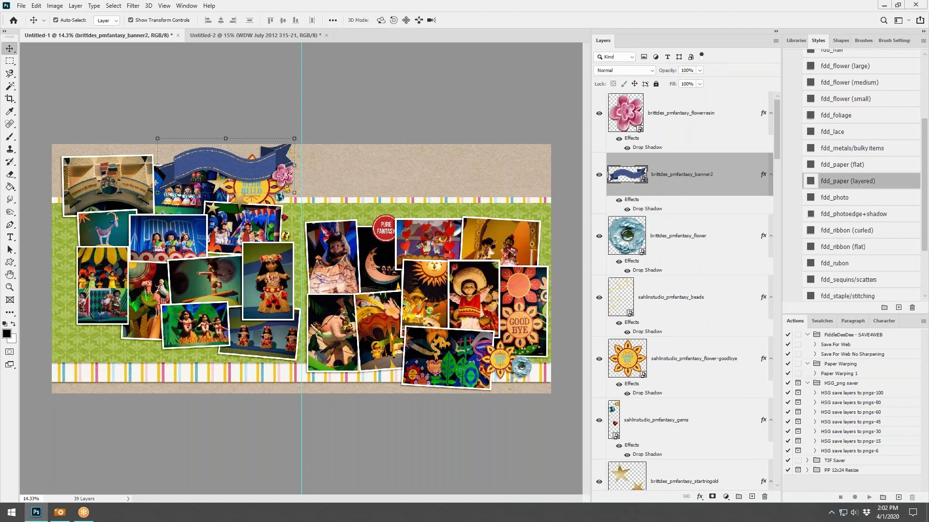
# Layer the banner between photos 274-1 and 275-1, shift it left behind the hello flower, and nudge photo 275-1
pyautogui.hotkey('ctrl', 'shift', '[')
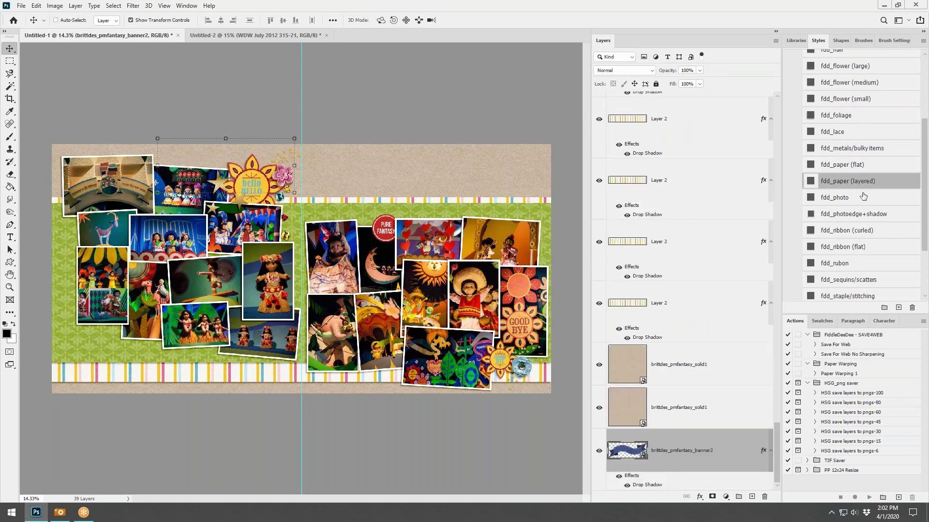
pyautogui.moveTo(697, 448); pyautogui.dragTo(701, 345)
pyautogui.moveTo(216, 161)
pyautogui.mouseDown()
pyautogui.moveTo(228, 167)
pyautogui.moveTo(222, 154)
pyautogui.moveTo(198, 162)
pyautogui.mouseUp()
pyautogui.moveTo(673, 365); pyautogui.dragTo(634, 344)
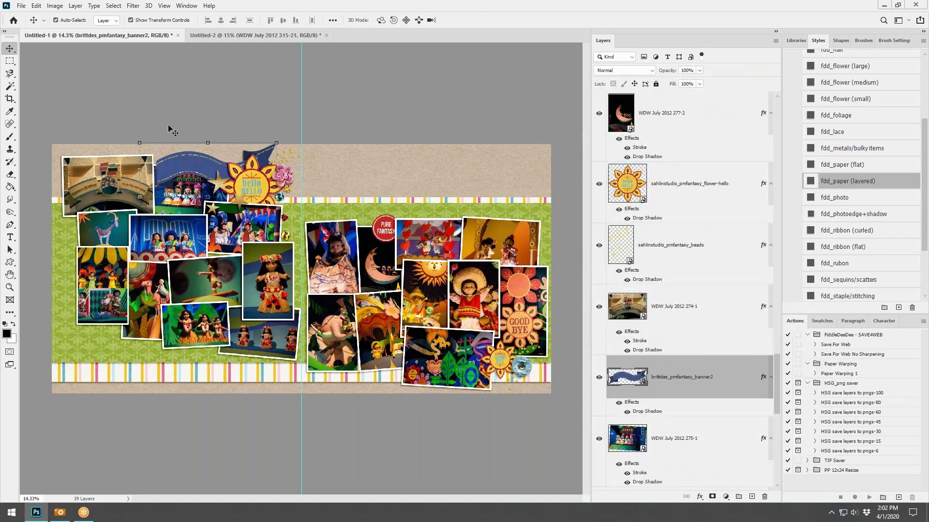
pyautogui.moveTo(189, 163); pyautogui.dragTo(170, 159)
pyautogui.moveTo(244, 153); pyautogui.dragTo(241, 156)
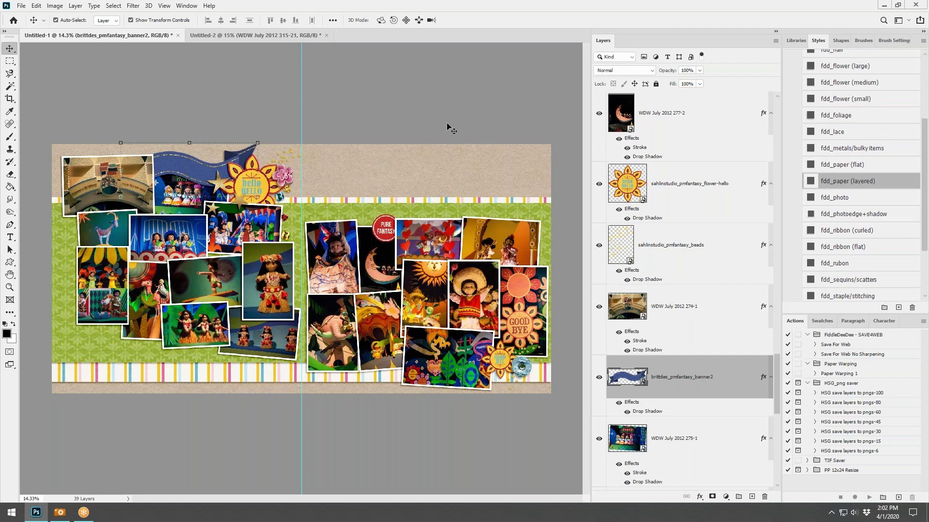
pyautogui.moveTo(171, 202); pyautogui.dragTo(176, 199)
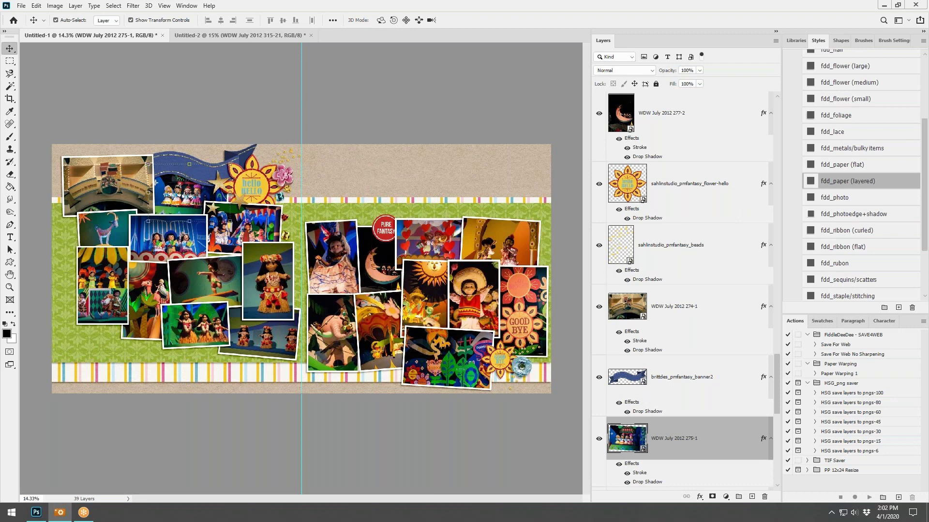
# Place brittdes_pmfantasy_button, apply the fdd_buttons style, and position it rotated on the striped band below the pink resin flower
pyautogui.moveTo(928, 263); pyautogui.dragTo(429, 275)
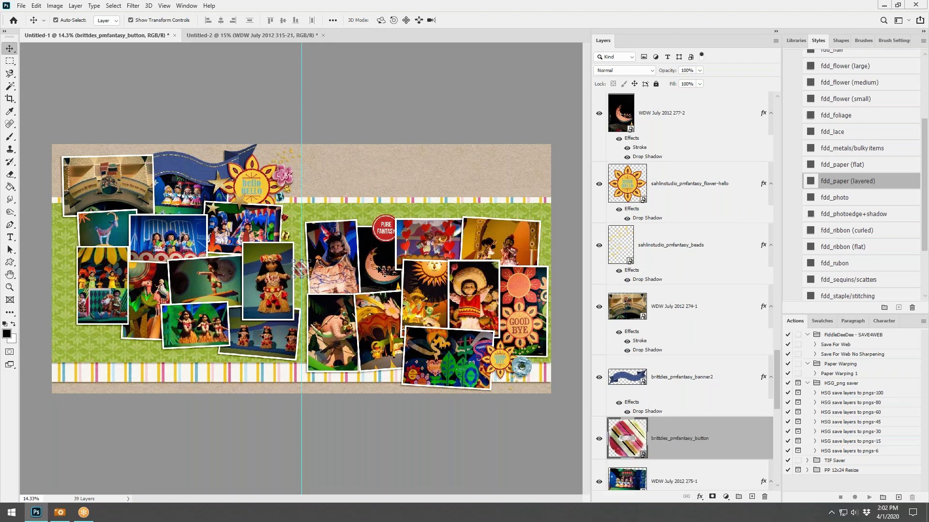
pyautogui.scroll(2, 857, 162)
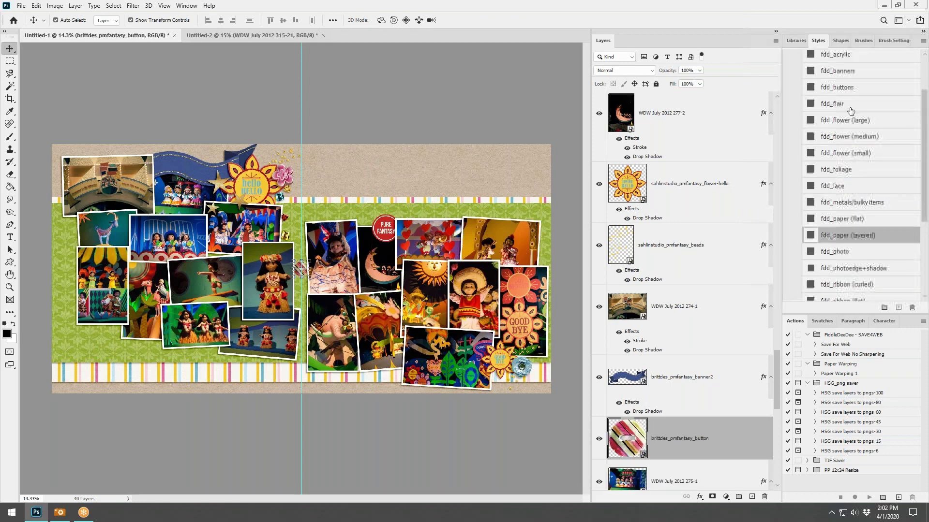
pyautogui.click(844, 90)
pyautogui.click(398, 447)
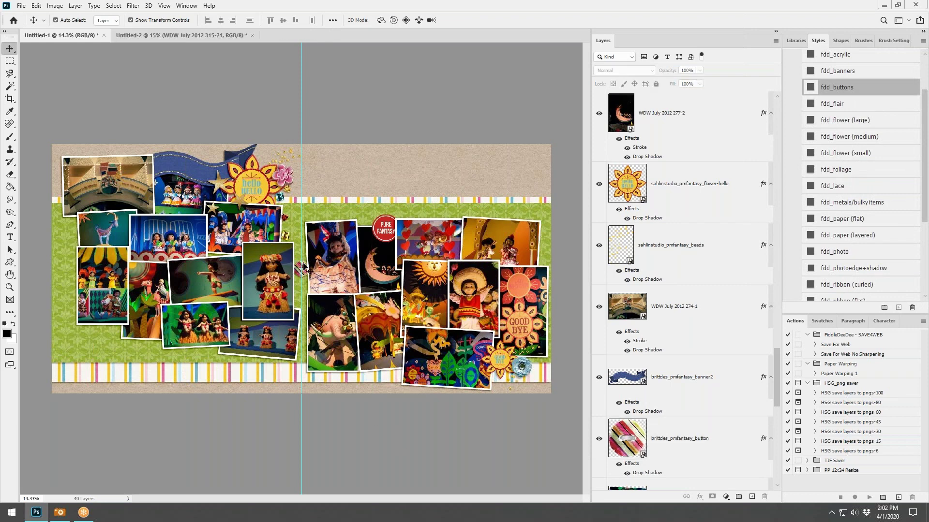
pyautogui.moveTo(308, 270); pyautogui.dragTo(312, 196)
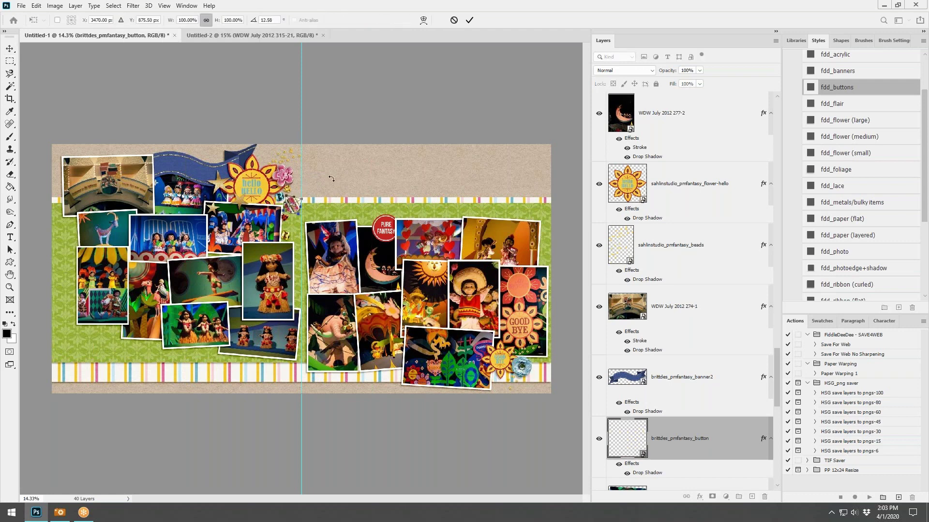
pyautogui.click(469, 20)
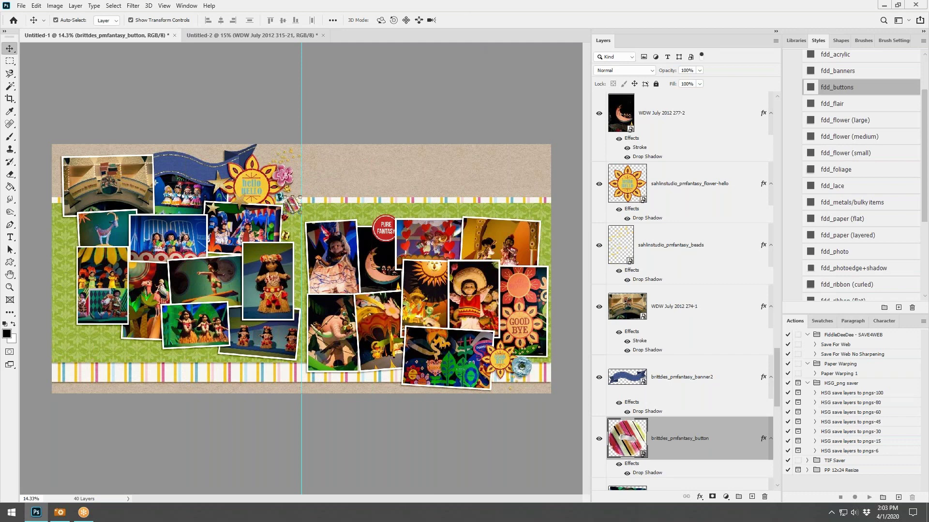
# Place the sahlinstudio_pmfantasy_ticket1 element above the Pure Fantasy badge, rotate it about 5.7°, and apply the fdd_paper (layered) style
pyautogui.hotkey('alt', 'Tab')
pyautogui.moveTo(928, 193); pyautogui.dragTo(391, 215)
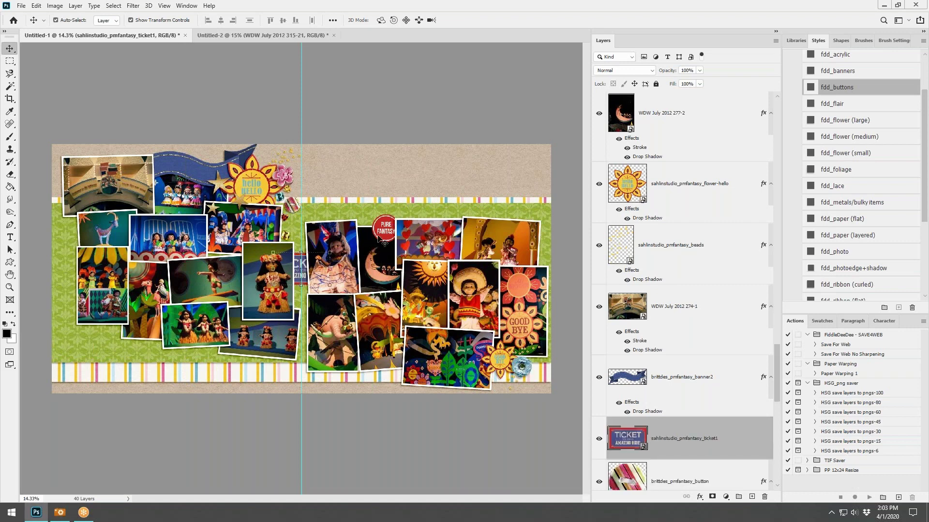
pyautogui.moveTo(299, 266); pyautogui.dragTo(412, 205)
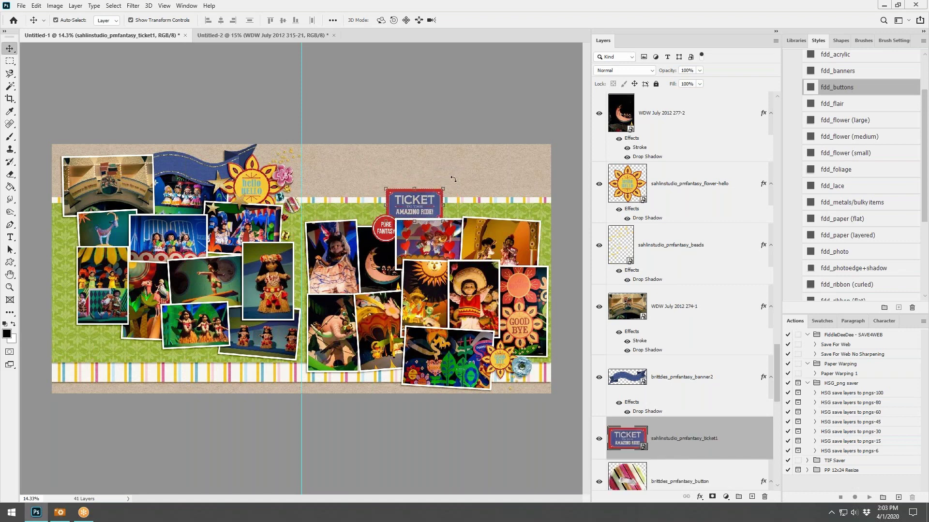
pyautogui.hotkey('ctrl', 't')
pyautogui.moveTo(451, 180); pyautogui.dragTo(452, 185)
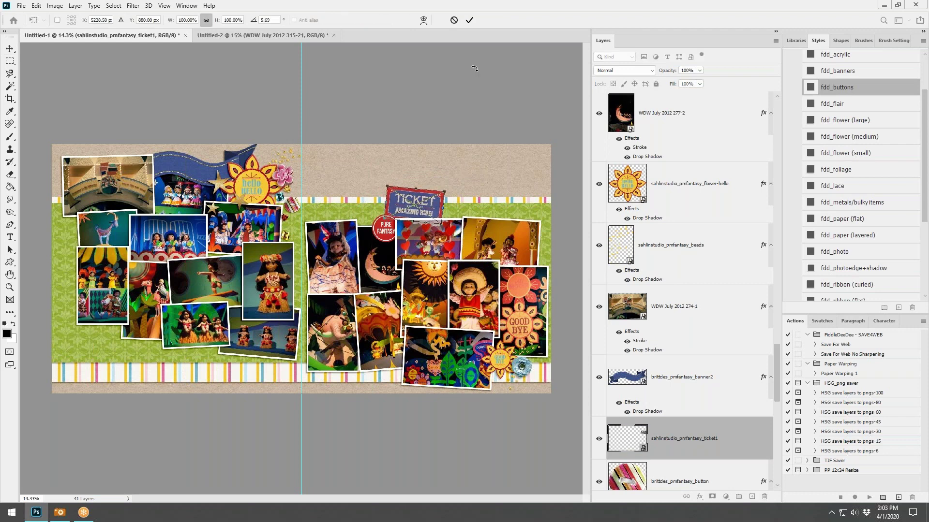
pyautogui.click(468, 20)
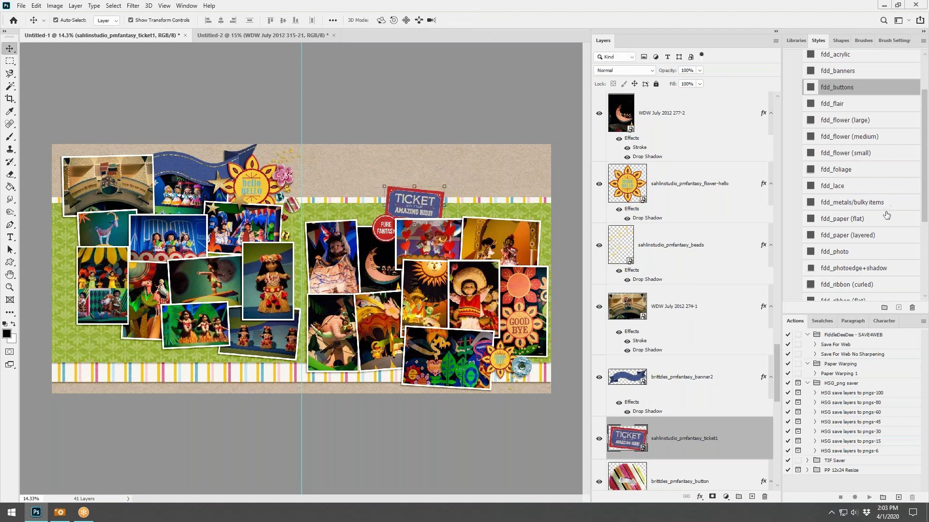
pyautogui.click(856, 237)
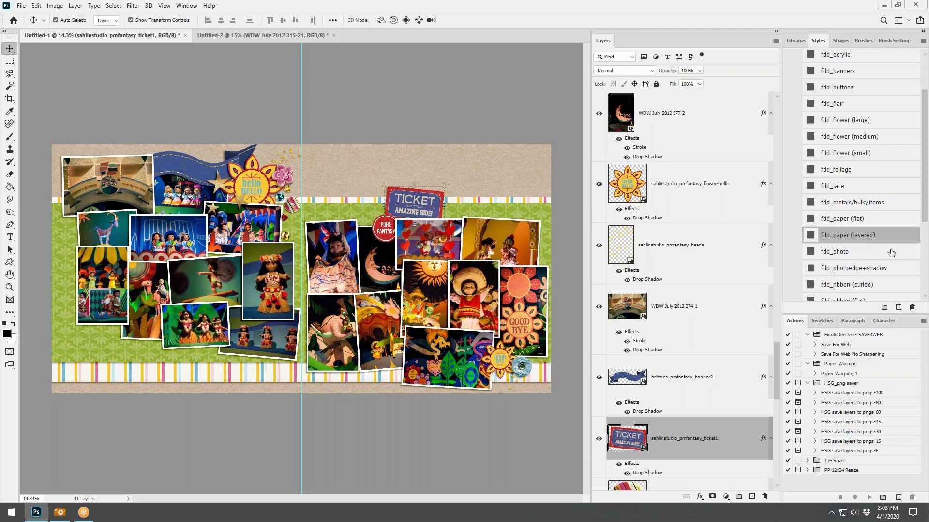
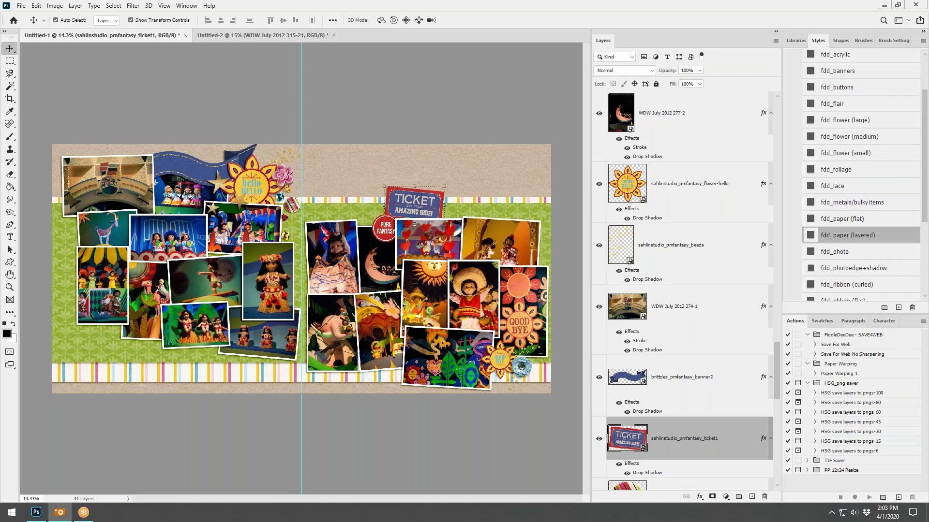
# Place sahlinstudio_pmfantasy_3x4_bookcard2 above the right page's photos, layer it beneath photo 275-1, and apply the fdd_paper (layered) style
pyautogui.moveTo(663, 267); pyautogui.dragTo(471, 186)
pyautogui.scroll(-4, 679, 256)
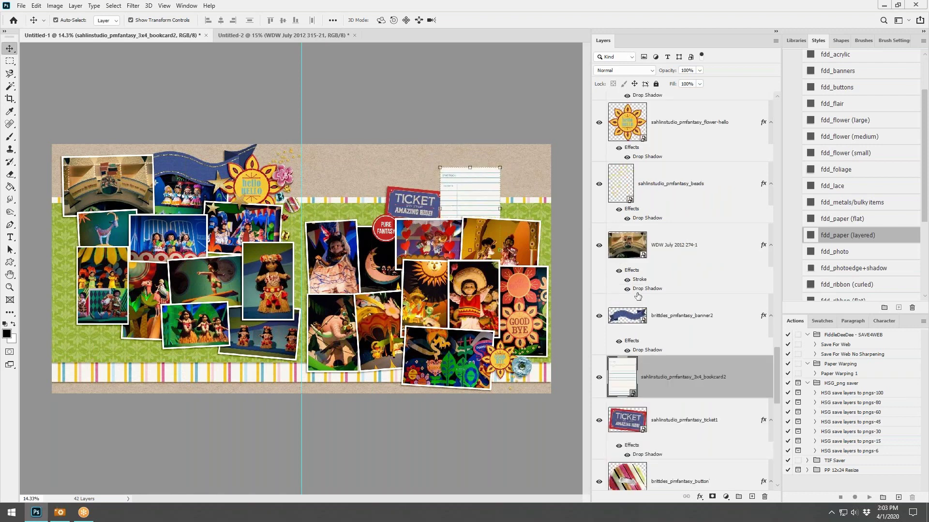
pyautogui.moveTo(679, 258); pyautogui.dragTo(690, 309)
pyautogui.click(862, 234)
pyautogui.moveTo(467, 188); pyautogui.dragTo(464, 185)
pyautogui.scroll(3, 466, 185)
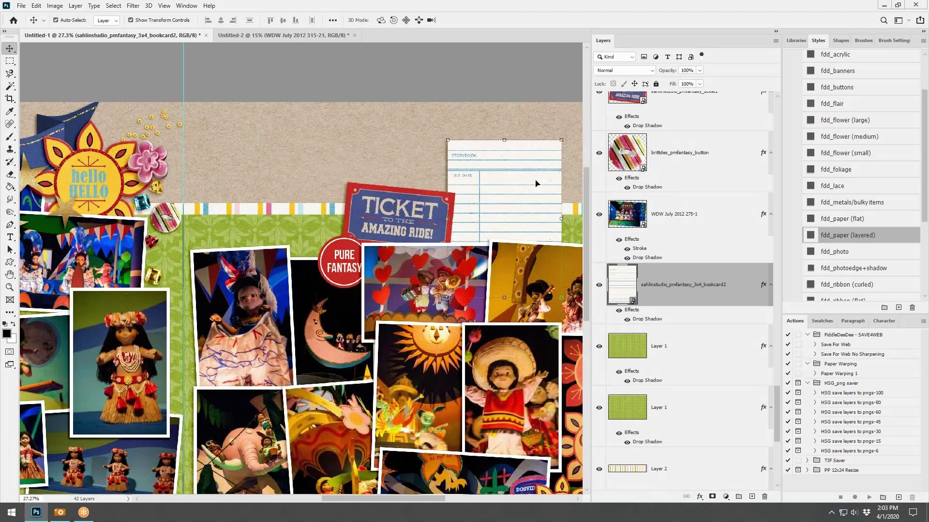
pyautogui.scroll(-1, 536, 184)
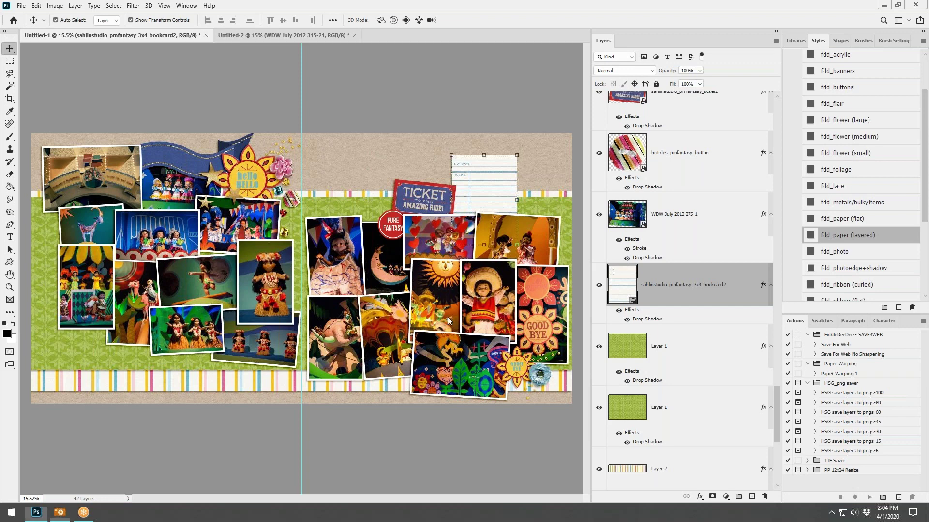
# Place sahlinstudio_pmfantasy_3x4_colorful behind the right page's outer photos with the fdd_paper (layered) style, and shift the bookcard up and left
pyautogui.moveTo(319, 259); pyautogui.dragTo(553, 207)
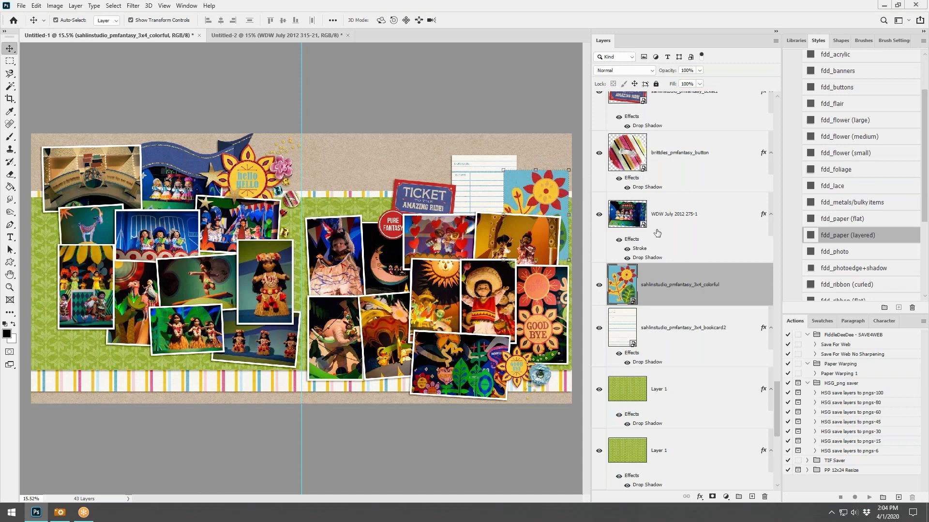
pyautogui.click(852, 235)
pyautogui.moveTo(469, 164); pyautogui.dragTo(461, 158)
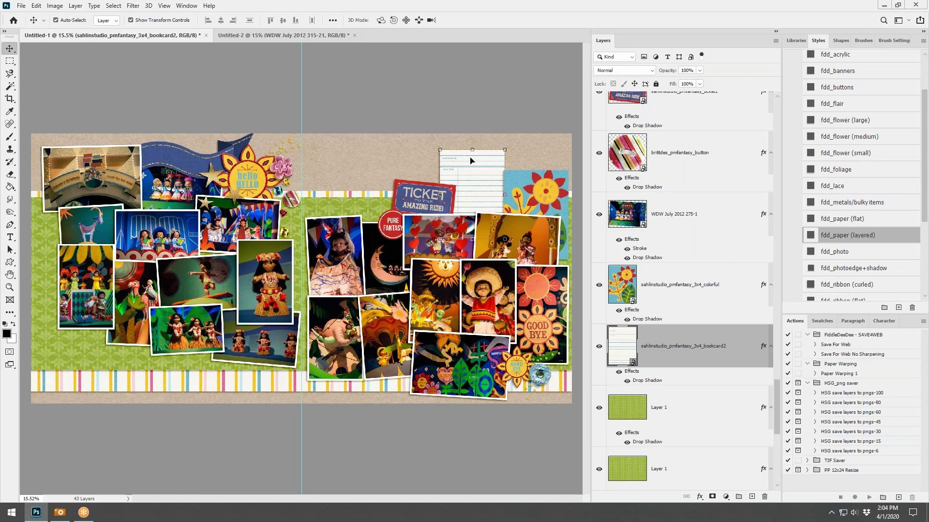
# Duplicate the colorful flower card onto the left page, behind its lower-left photos
pyautogui.click(552, 193)
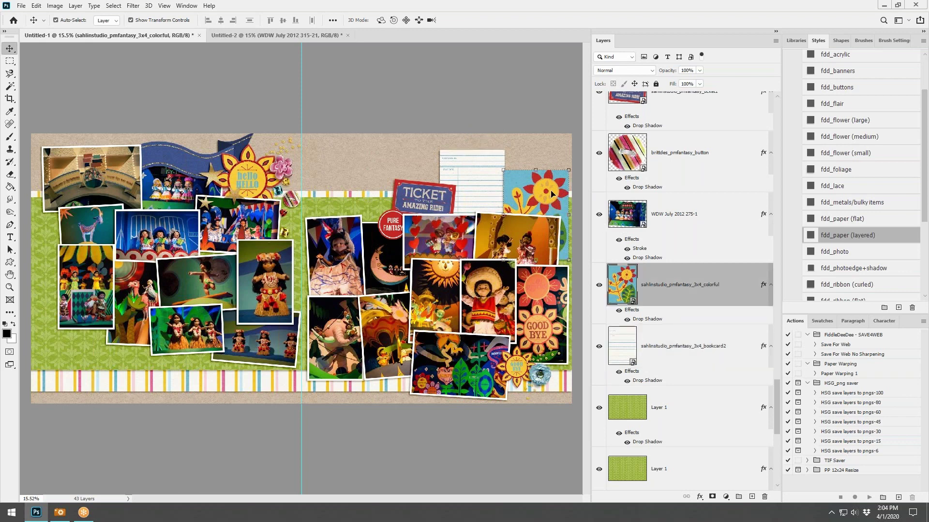
pyautogui.moveTo(552, 194); pyautogui.dragTo(106, 320)
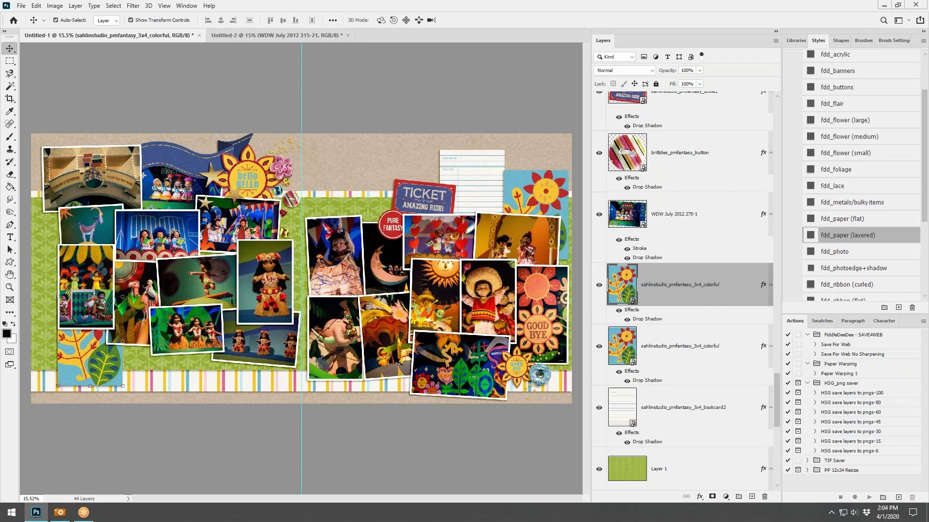
pyautogui.hotkey('ctrl', 't')
pyautogui.moveTo(130, 292); pyautogui.dragTo(116, 354)
pyautogui.click(454, 20)
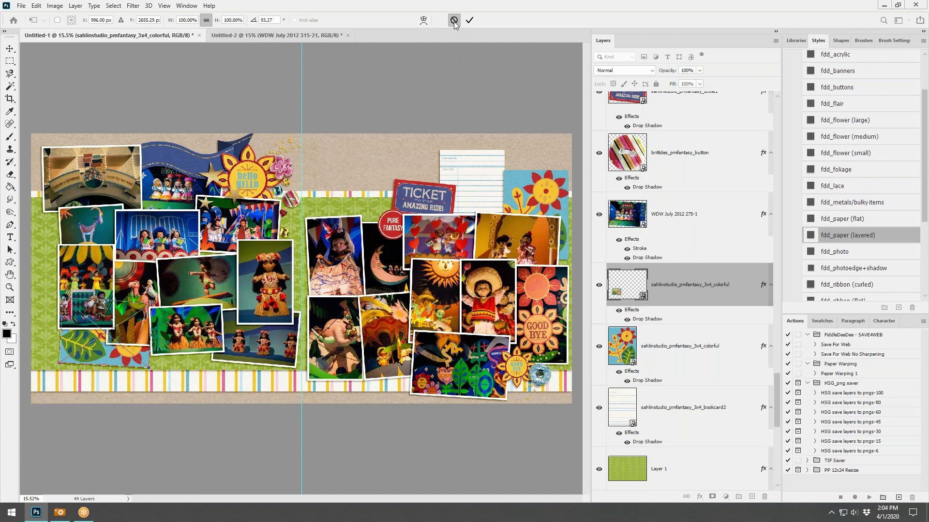
# Move the copied flower card up behind the photos along the left page's outer edge
pyautogui.moveTo(99, 348); pyautogui.dragTo(85, 269)
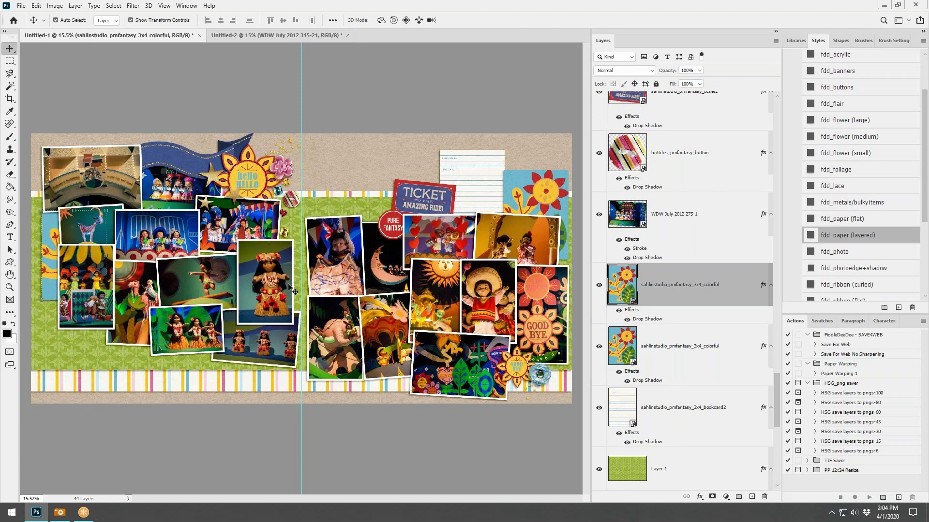
# Place the sahlinstudio_brittdes_pmfantasy_aworldof word art on the kraft above the right page's photos, and shift the ticket slightly down and right
pyautogui.hotkey('alt', 'Tab')
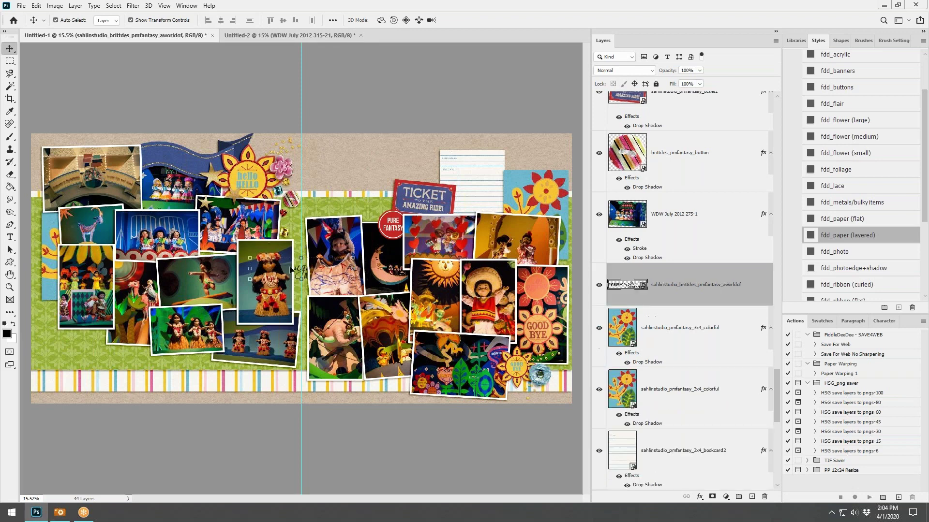
pyautogui.moveTo(312, 264); pyautogui.dragTo(369, 179)
pyautogui.moveTo(368, 179); pyautogui.dragTo(367, 181)
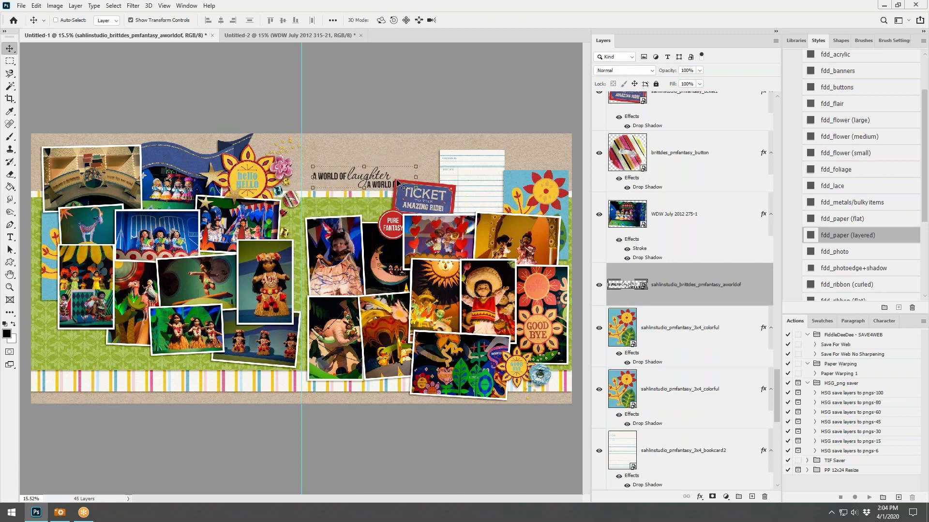
pyautogui.moveTo(446, 195); pyautogui.dragTo(450, 205)
# Expand the Stamps styles group to list the mommyish_stylin207_stamps styles
pyautogui.click(374, 169)
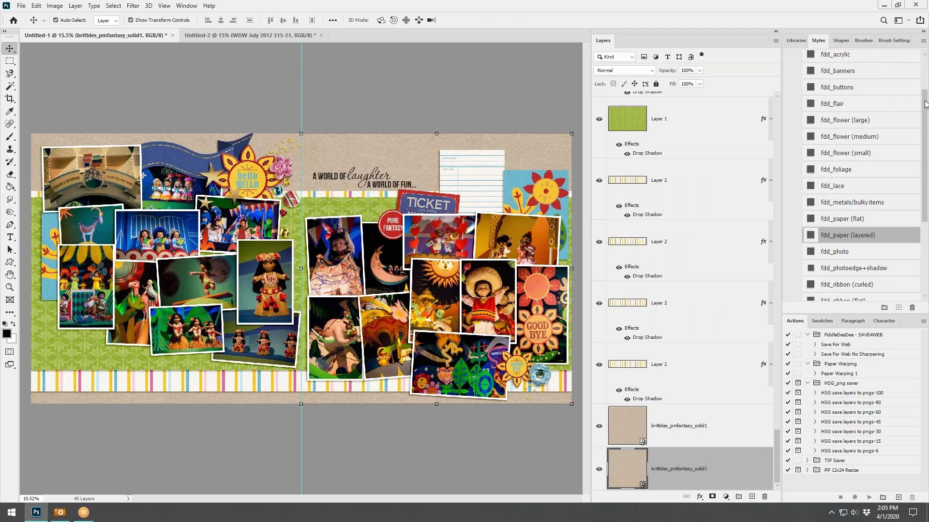
pyautogui.scroll(-4, 924, 104)
pyautogui.click(788, 294)
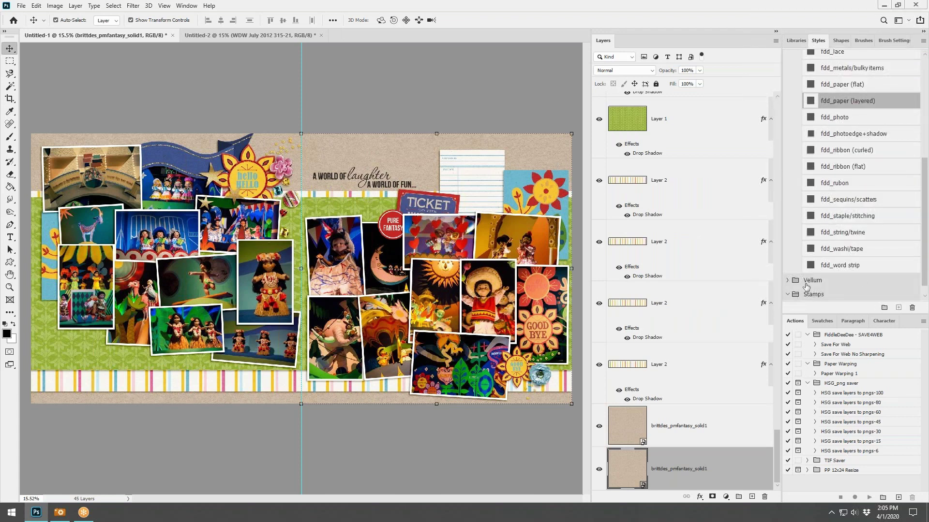
pyautogui.scroll(-1, 922, 223)
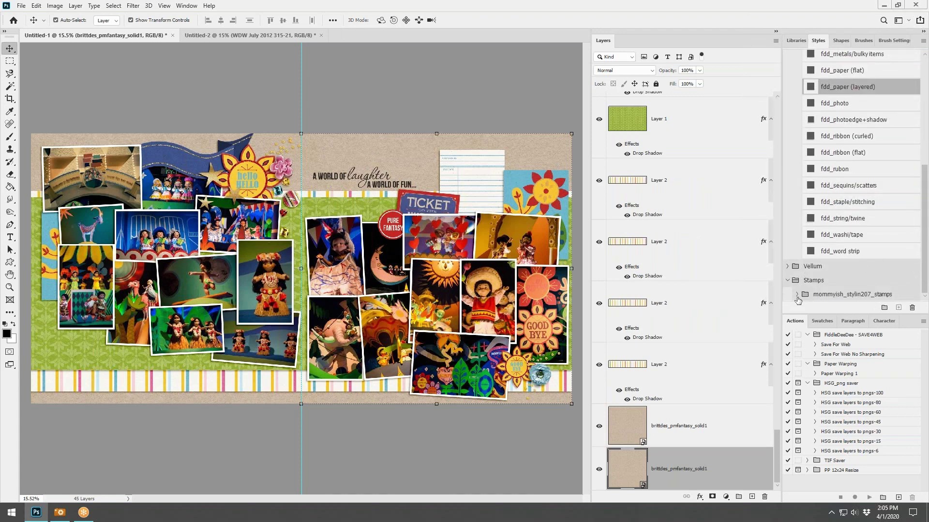
pyautogui.click(796, 295)
pyautogui.scroll(-5, 904, 261)
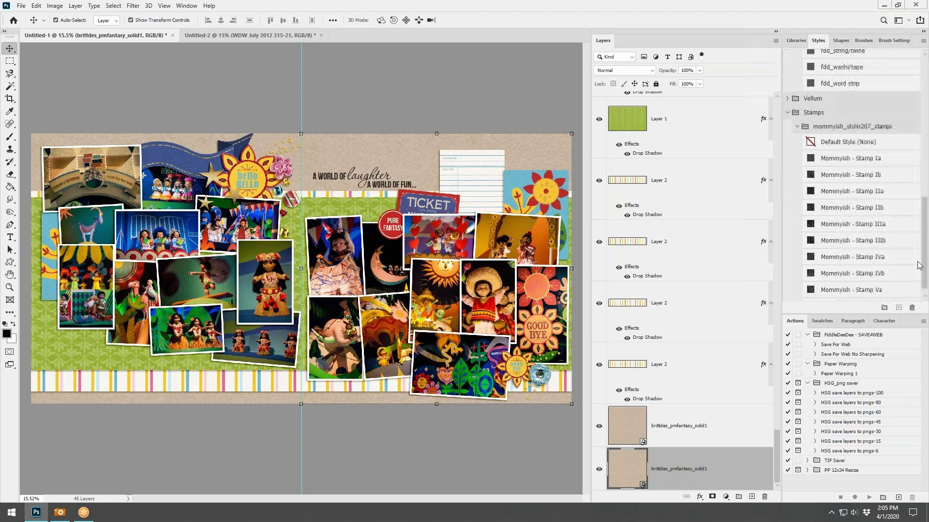
pyautogui.click(879, 261)
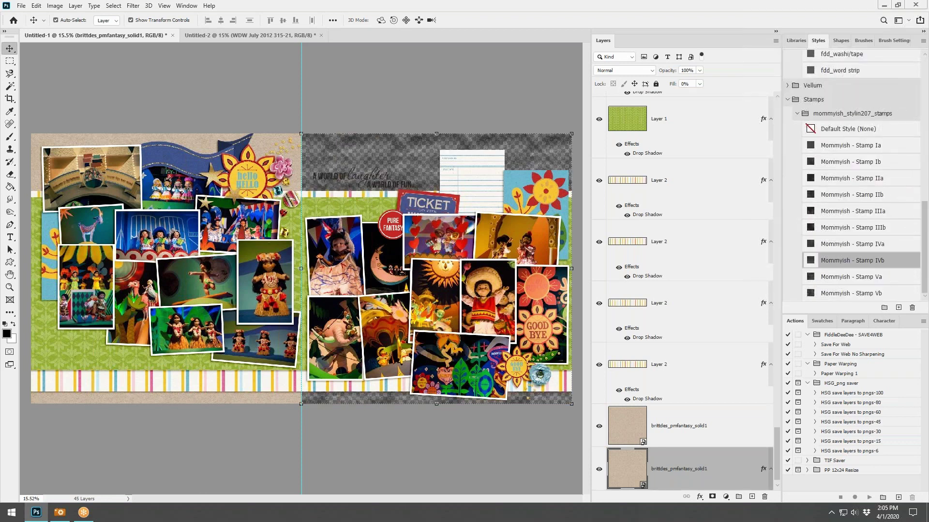
pyautogui.click(36, 6)
pyautogui.click(48, 15)
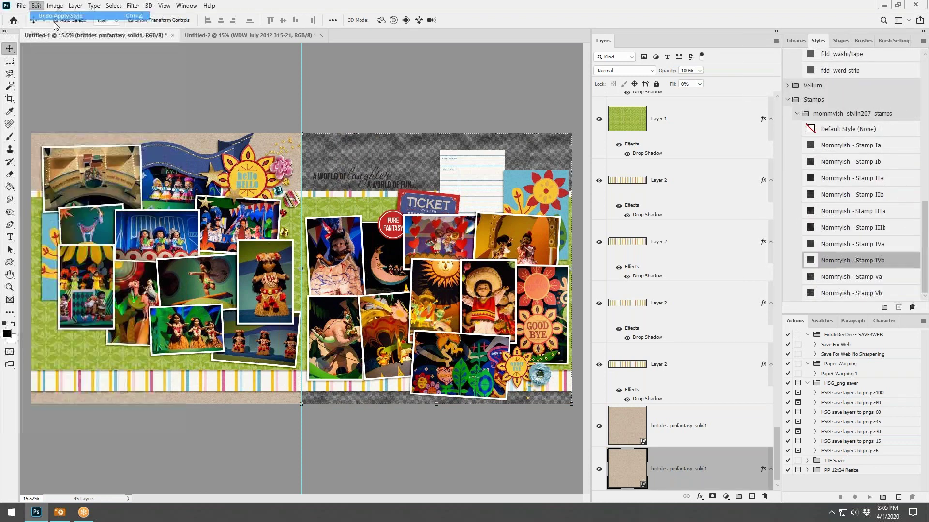
# Apply the Mommyish - Stamp IVb style to the "A world of laughter" word art
pyautogui.click(390, 179)
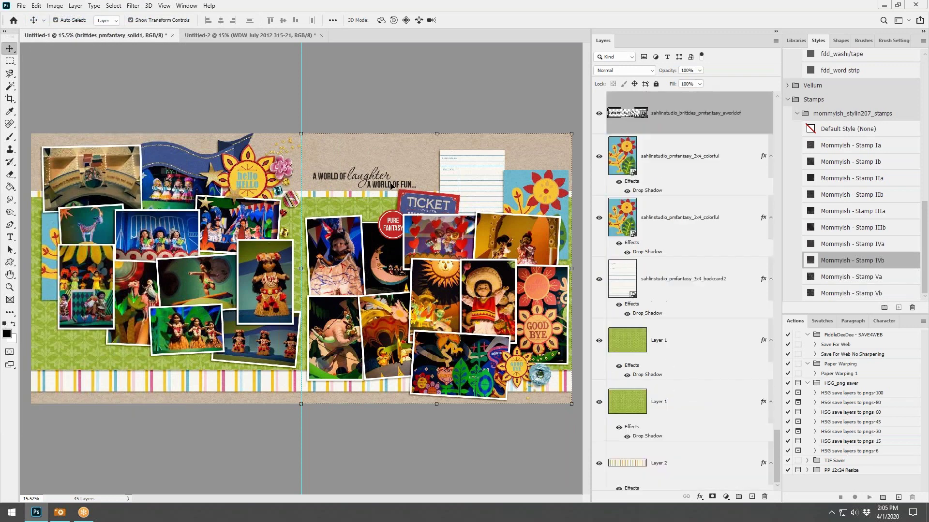
pyautogui.click(863, 261)
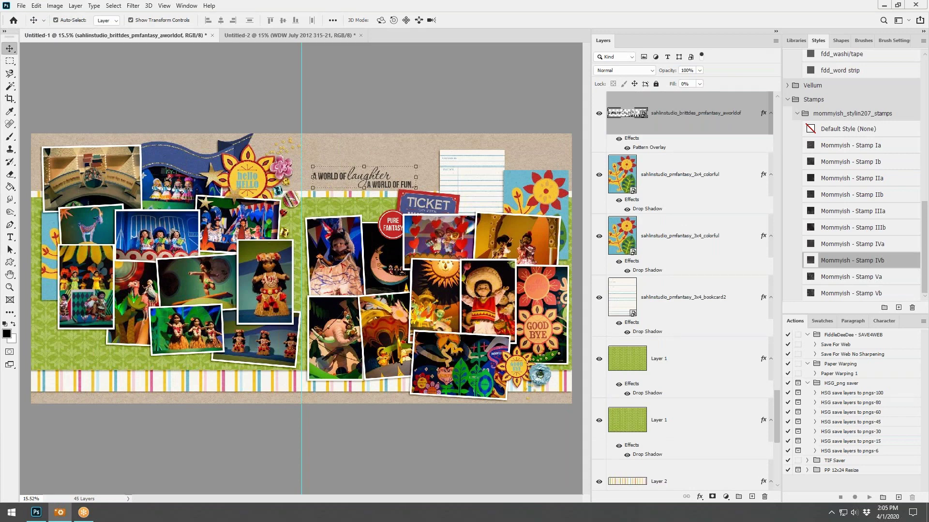
# Place the sahlinstudio_brittdes_pmfantasy_itsasmallword title over the lined bookcard and apply the fdd_paper (flat) style
pyautogui.moveTo(302, 260); pyautogui.dragTo(481, 177)
pyautogui.click(34, 6)
pyautogui.click(51, 16)
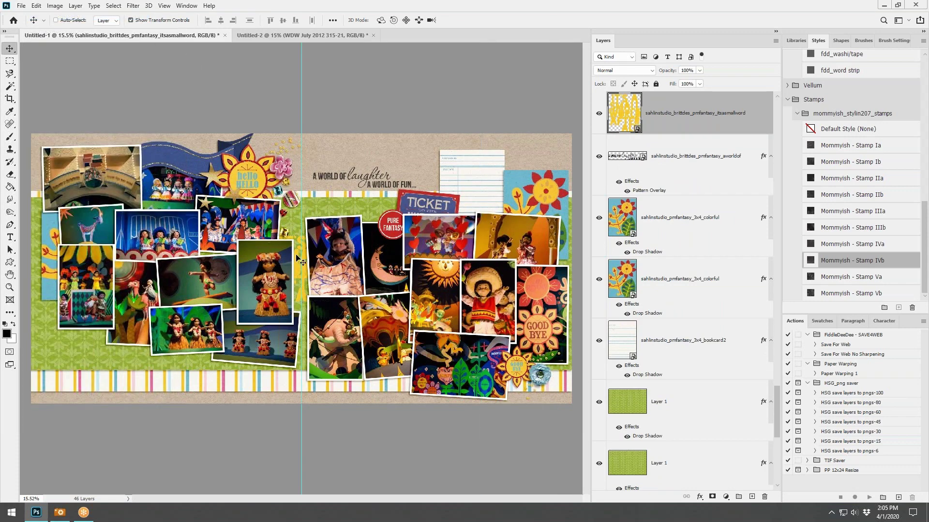
pyautogui.moveTo(300, 261); pyautogui.dragTo(462, 166)
pyautogui.scroll(6, 865, 172)
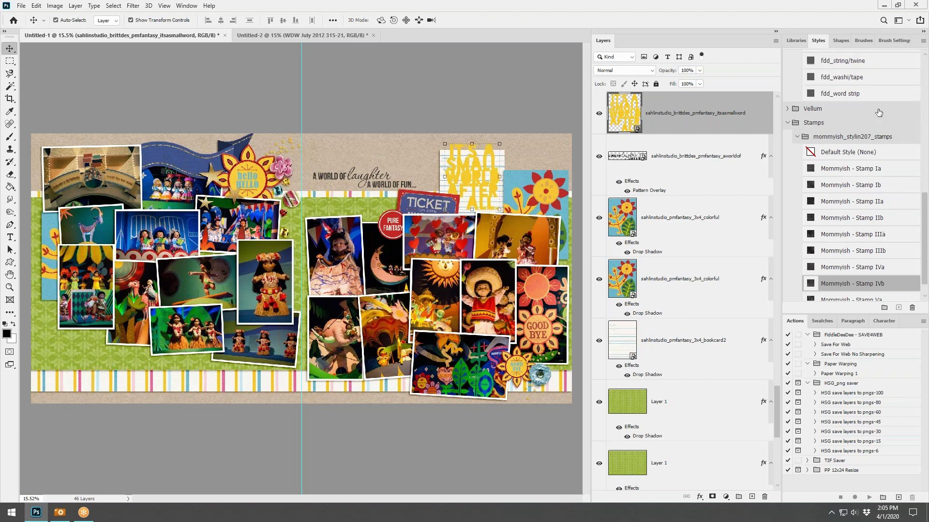
pyautogui.scroll(1, 877, 99)
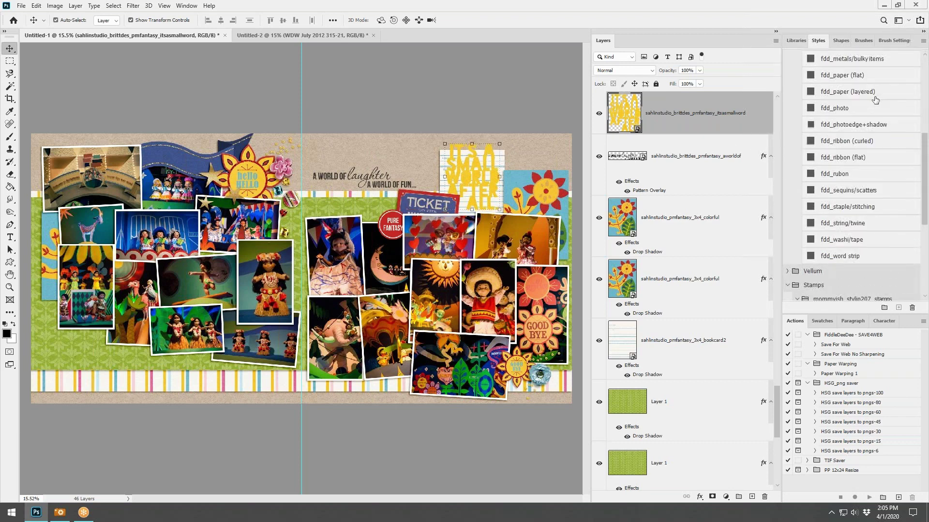
pyautogui.click(855, 76)
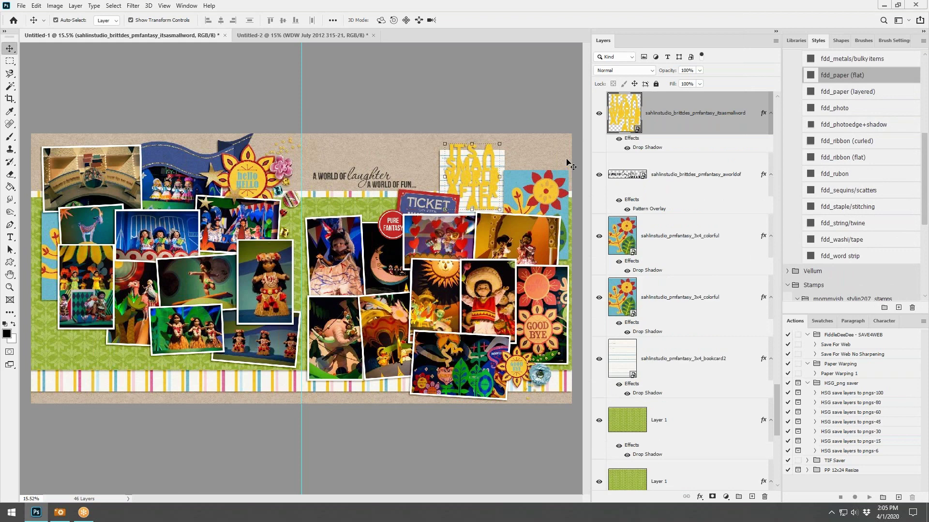
# Nudge the yellow title right toward the flower card, and shift the bookcard behind it up and right
pyautogui.click(569, 117)
pyautogui.moveTo(505, 163)
pyautogui.mouseDown()
pyautogui.moveTo(499, 144)
pyautogui.moveTo(478, 167)
pyautogui.moveTo(512, 153)
pyautogui.moveTo(502, 180)
pyautogui.mouseUp()
pyautogui.click(506, 151)
pyautogui.click(545, 110)
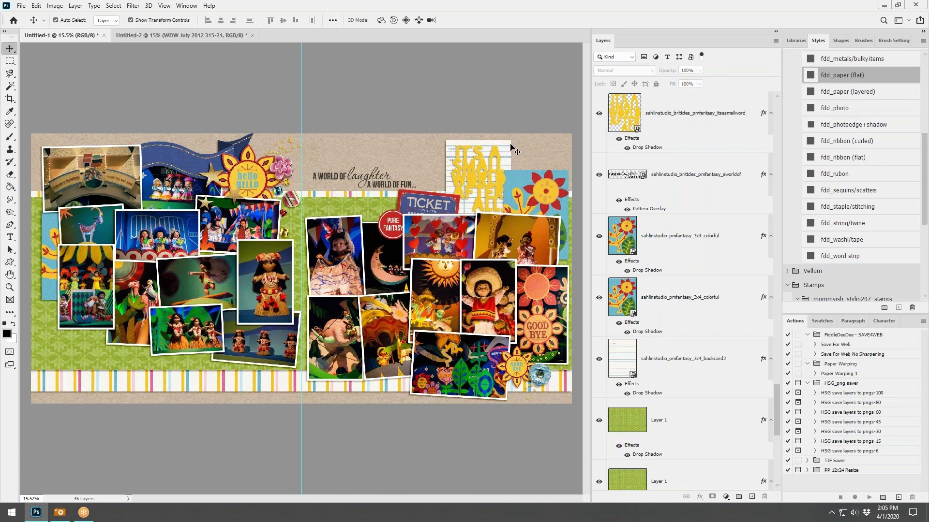
# Duplicate the lined bookcard behind the left page's lower-left photos, and nudge the flower card above it slightly upward
pyautogui.click(508, 146)
pyautogui.moveTo(508, 148); pyautogui.dragTo(124, 288)
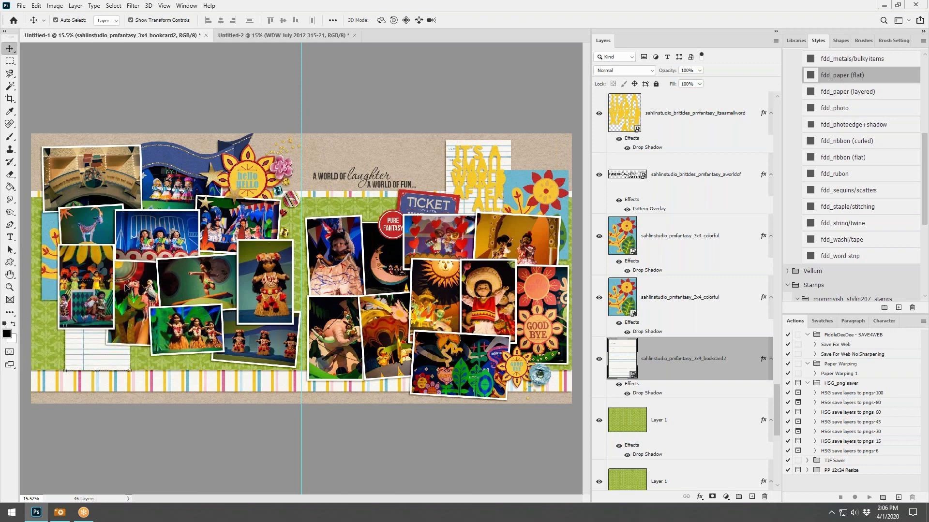
pyautogui.moveTo(47, 225)
pyautogui.mouseDown()
pyautogui.moveTo(47, 253)
pyautogui.moveTo(46, 218)
pyautogui.mouseUp()
pyautogui.moveTo(73, 343)
pyautogui.mouseDown()
pyautogui.moveTo(52, 339)
pyautogui.moveTo(60, 336)
pyautogui.mouseUp()
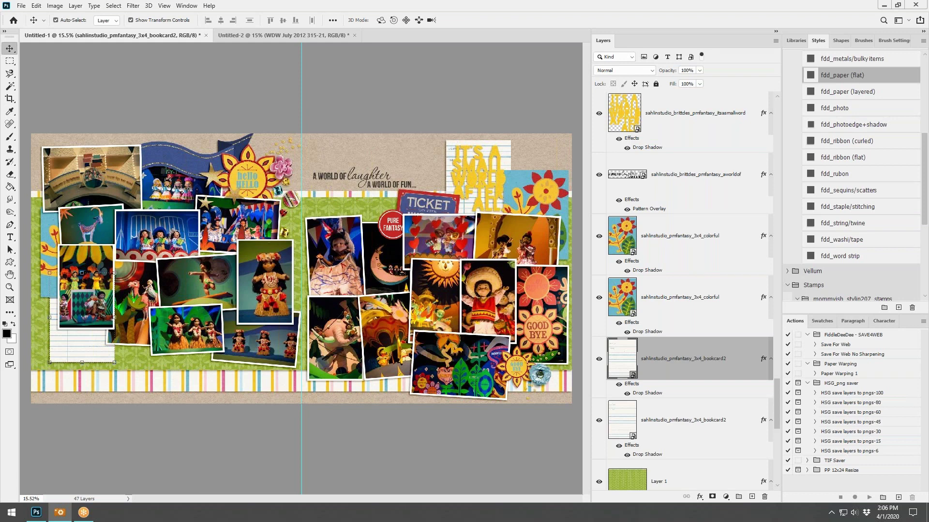
# Place the "Here we go" strip on top of all layers, under the blue banner, with the fdd_paper (flat) style
pyautogui.moveTo(928, 145); pyautogui.dragTo(328, 226)
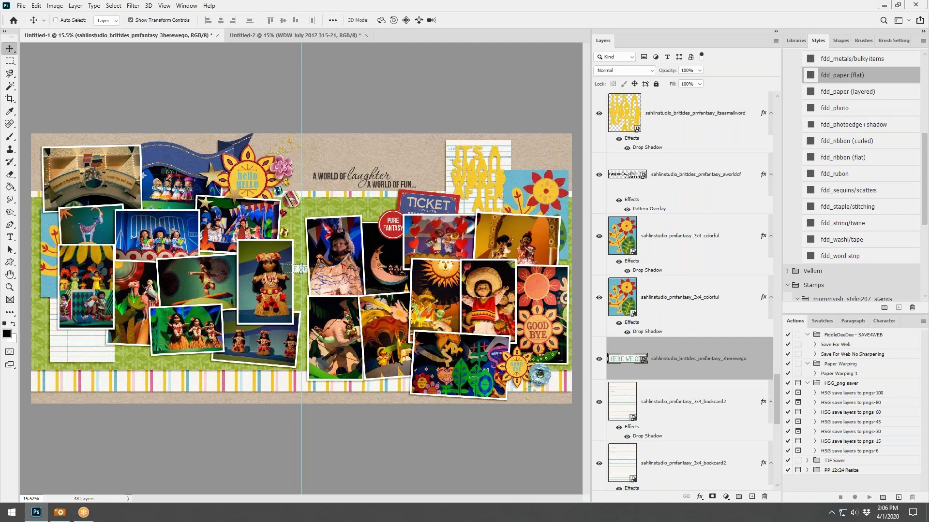
pyautogui.hotkey('ctrl', 'shift', ']')
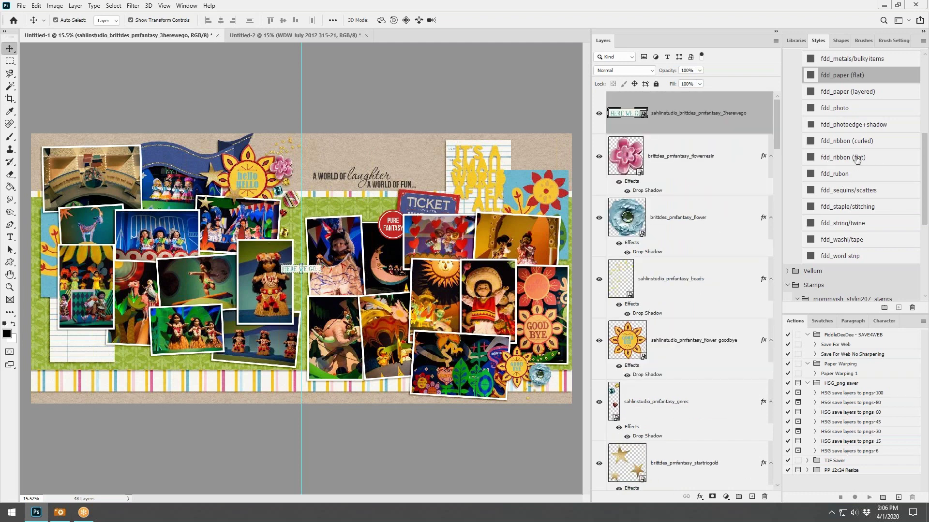
pyautogui.click(846, 78)
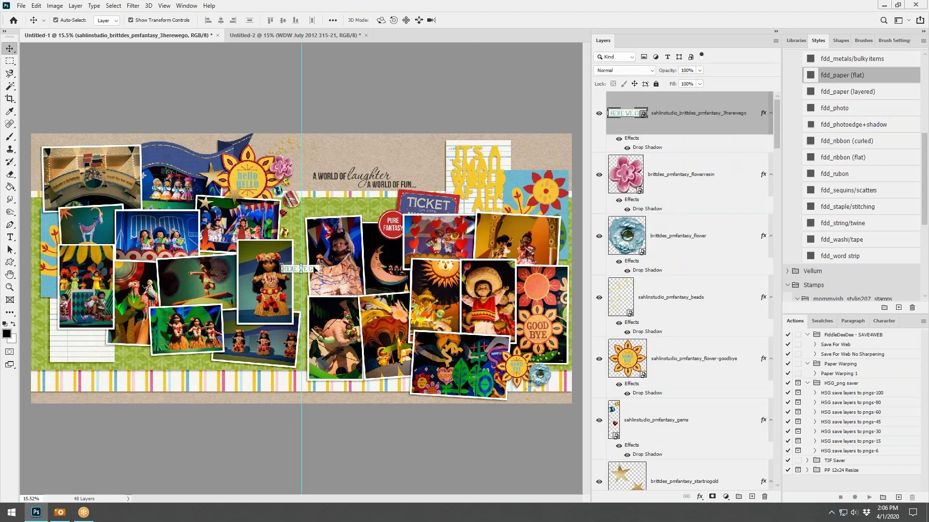
pyautogui.moveTo(313, 269); pyautogui.dragTo(201, 165)
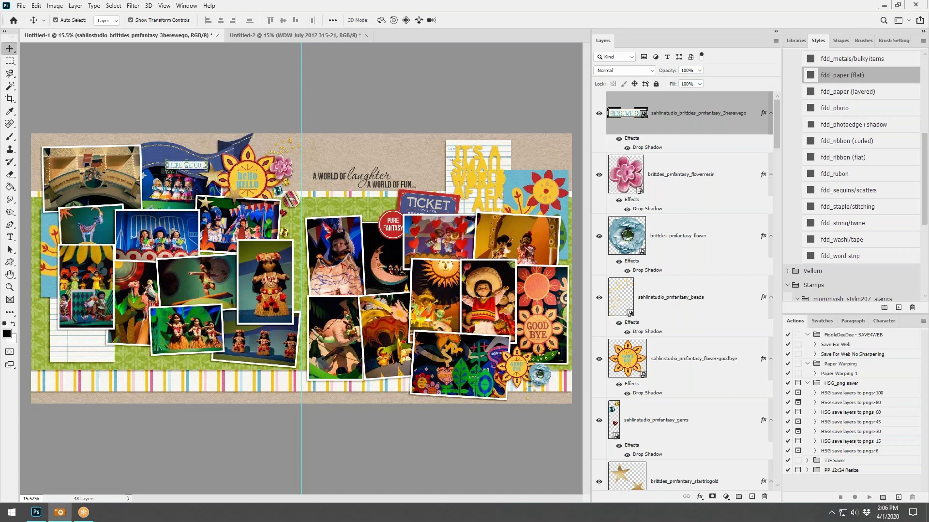
# Add the "around the world" strip below the ticket and the pink heart square beside the left page's edge photos, both styled fdd_paper (layered)
pyautogui.moveTo(928, 261); pyautogui.dragTo(451, 218)
pyautogui.click(861, 93)
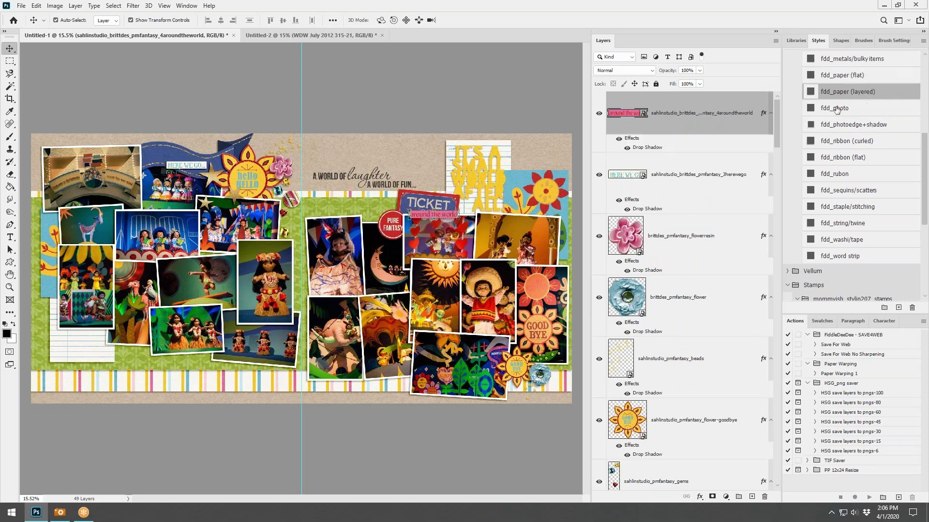
pyautogui.moveTo(928, 193); pyautogui.dragTo(428, 270)
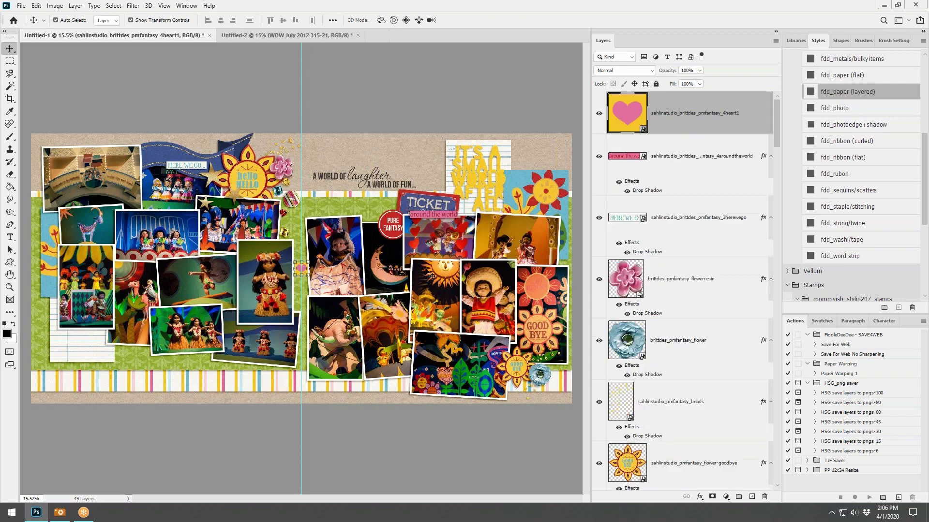
pyautogui.click(861, 87)
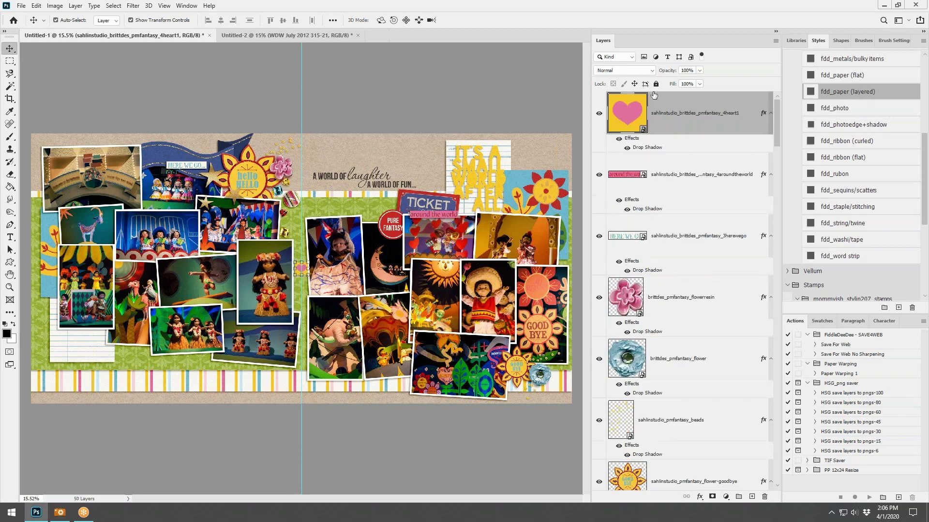
pyautogui.click(431, 100)
pyautogui.moveTo(305, 271); pyautogui.dragTo(57, 300)
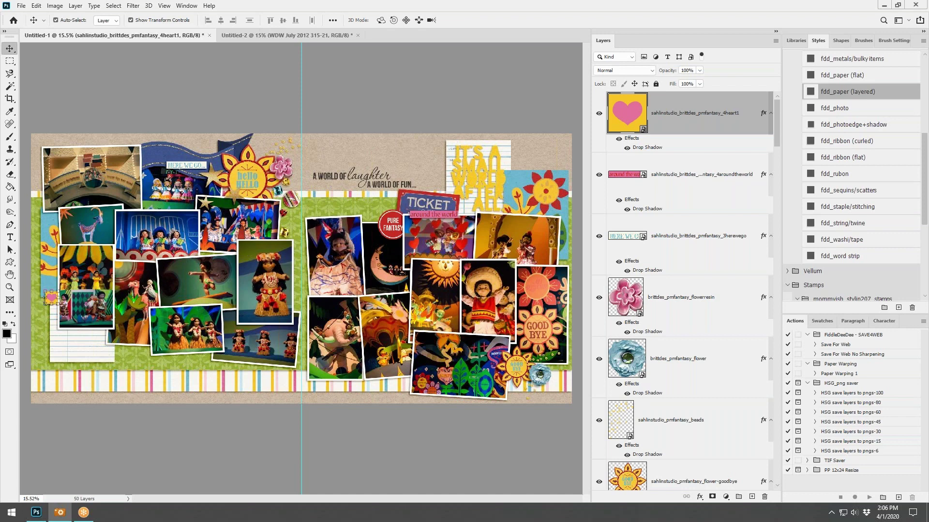
# Place the "Floating along" strip below the "hello" sun flower, style it fdd_paper (layered), and order it beneath the gold stars layer
pyautogui.moveTo(928, 256); pyautogui.dragTo(393, 260)
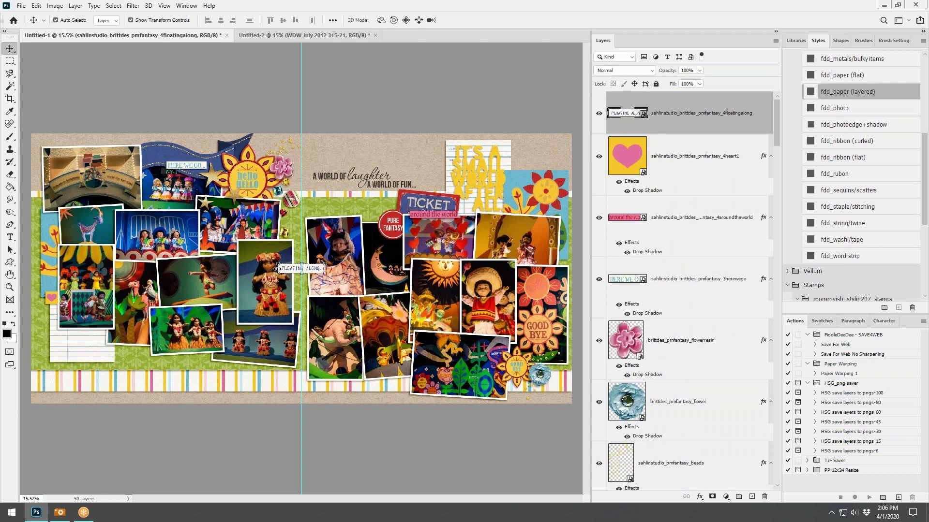
pyautogui.moveTo(317, 272); pyautogui.dragTo(271, 204)
pyautogui.click(876, 97)
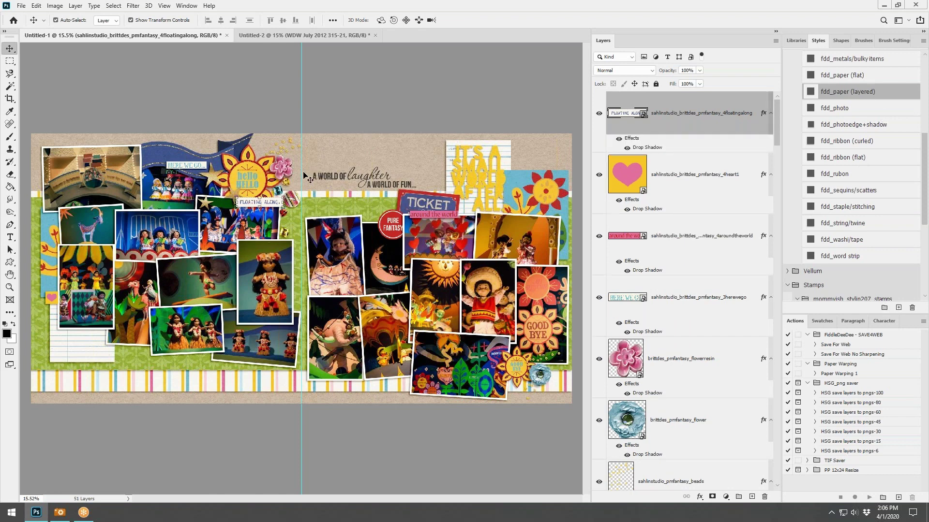
pyautogui.moveTo(685, 121); pyautogui.dragTo(696, 334)
pyautogui.moveTo(697, 334); pyautogui.dragTo(676, 425)
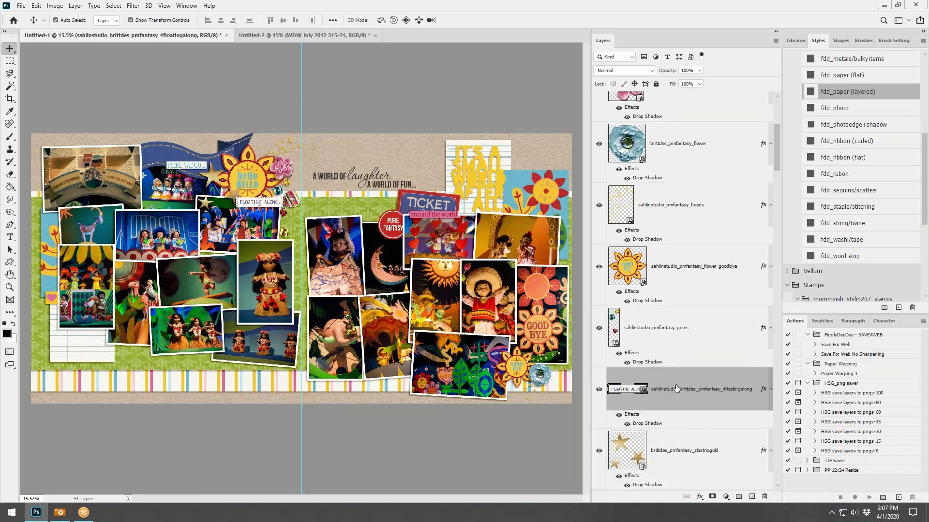
pyautogui.moveTo(676, 389); pyautogui.dragTo(677, 370)
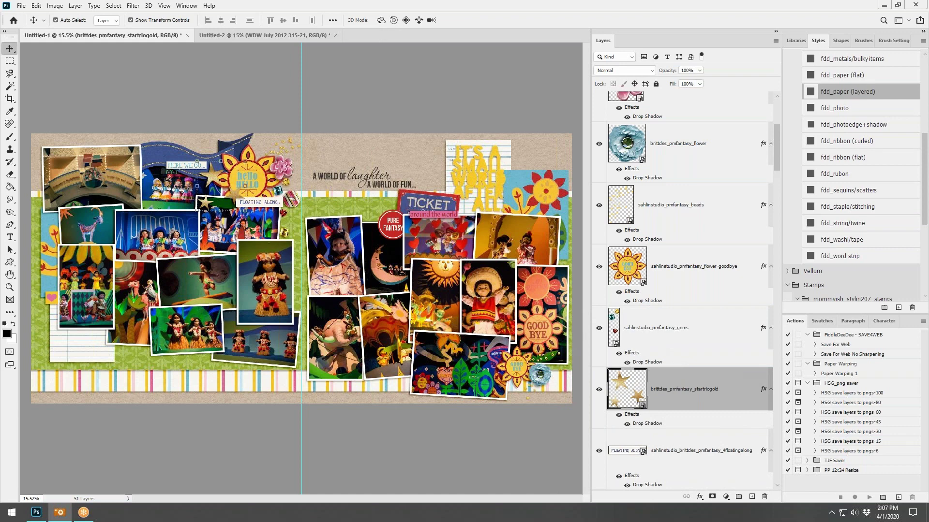
# Place the green "it's a small world" and yellow "Fantasyland" strips beside the left page's goat photo, both styled fdd_paper (layered)
pyautogui.moveTo(559, 263); pyautogui.dragTo(108, 245)
pyautogui.click(848, 91)
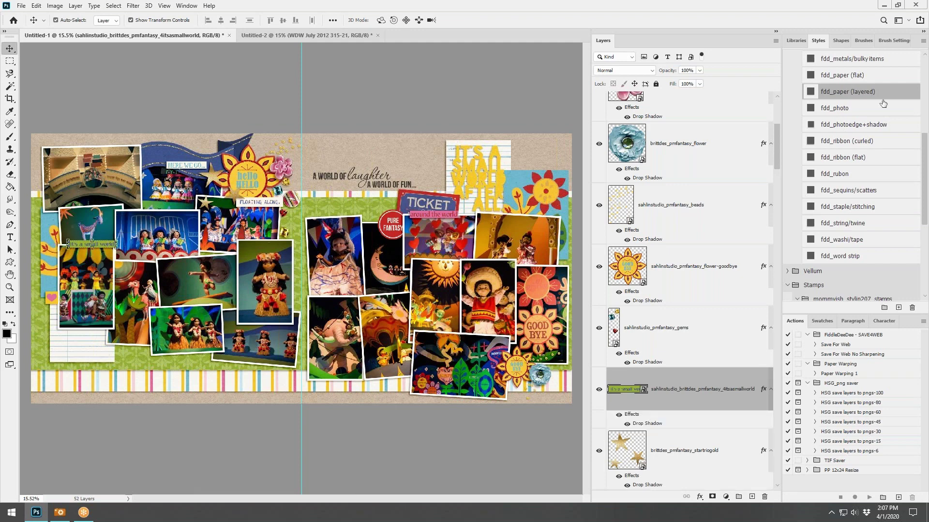
pyautogui.click(59, 512)
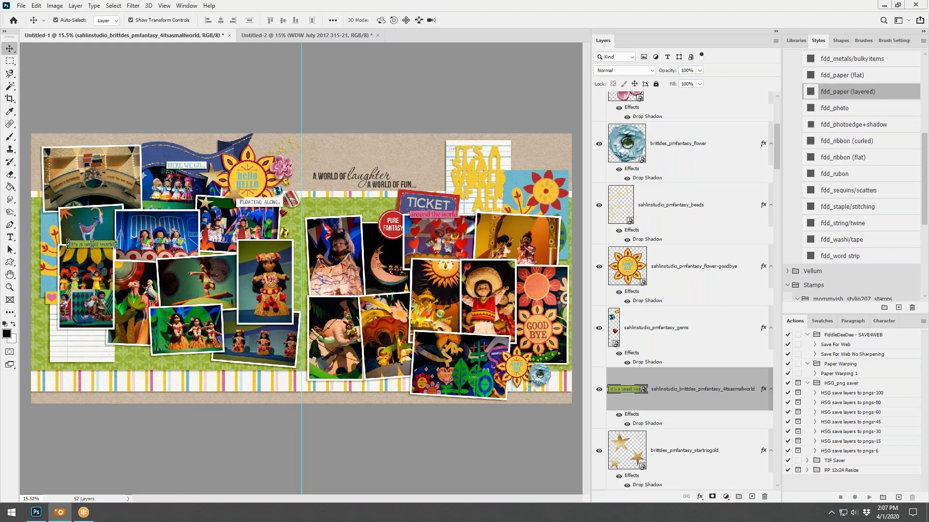
pyautogui.moveTo(928, 264); pyautogui.dragTo(65, 240)
pyautogui.click(853, 92)
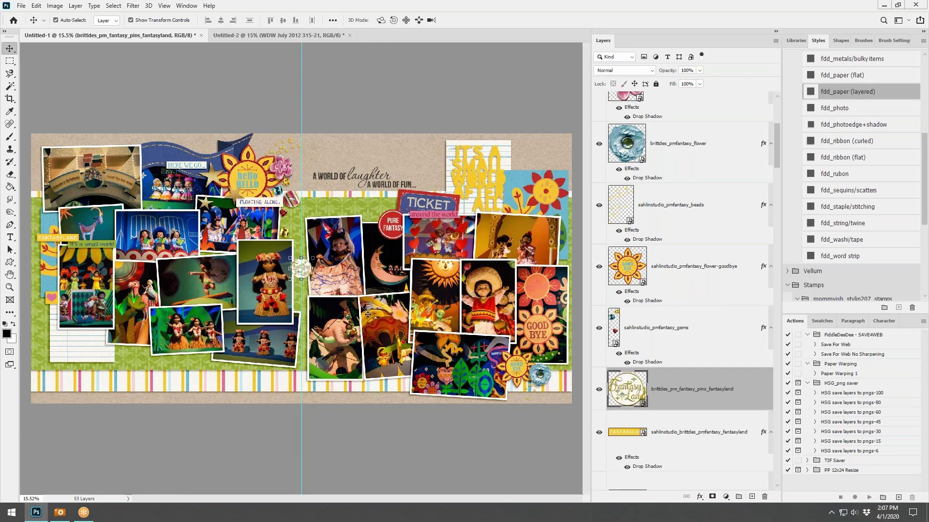
# Position the gold Fantasyland pin between the ticket and the lined bookcard, and apply the fdd_metals/bulky items style
pyautogui.moveTo(305, 269); pyautogui.dragTo(444, 187)
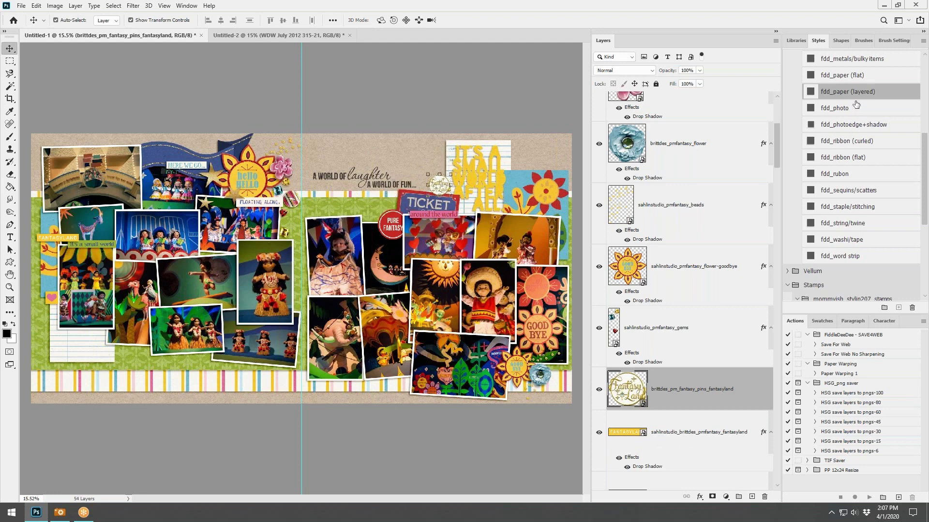
pyautogui.scroll(3, 852, 140)
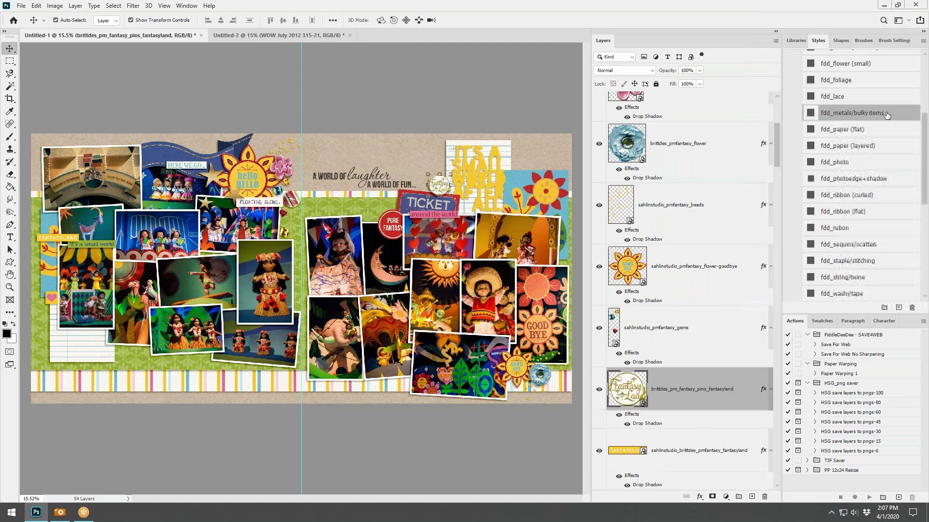
pyautogui.click(852, 112)
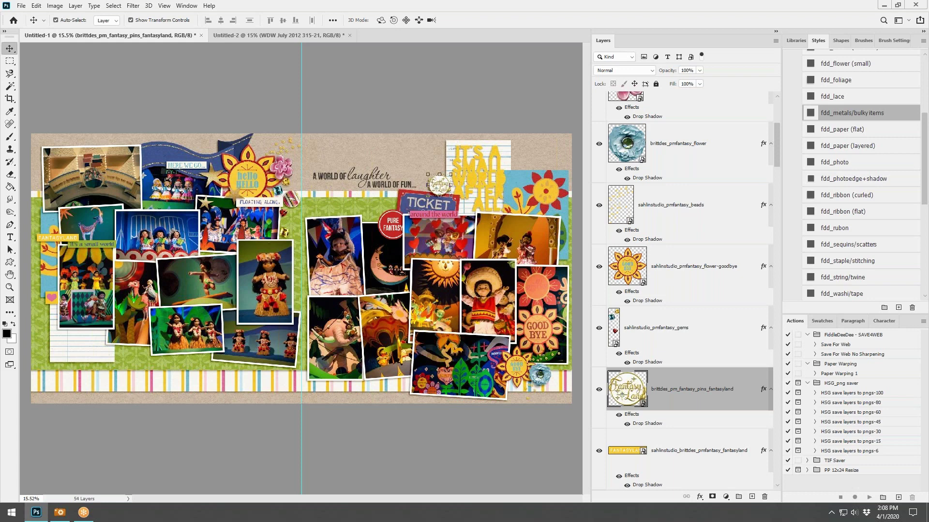
# Place the sahlinstudio_pm_fantasy_pins_itsasmallworld pin near the centre guide and scale it to 132.45%
pyautogui.moveTo(417, 298); pyautogui.dragTo(471, 304)
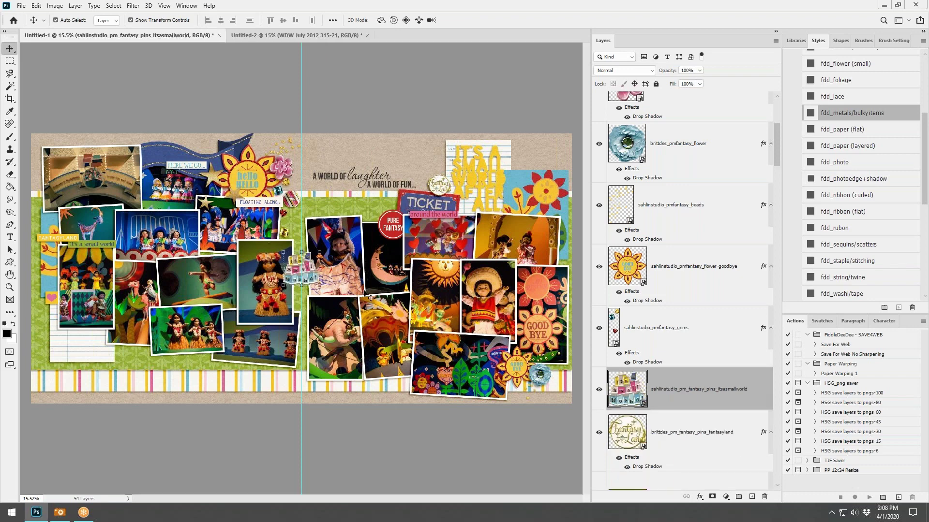
pyautogui.moveTo(317, 252); pyautogui.dragTo(332, 240)
pyautogui.click(470, 20)
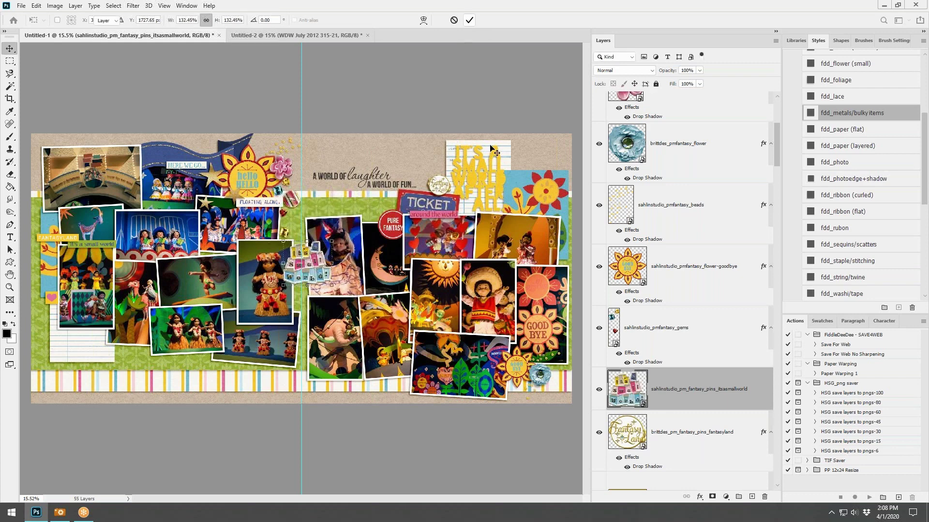
# Delete the yellow title and move the small world pin over the lined bookcard's lower part, scaled to 143.93%
pyautogui.click(492, 179)
pyautogui.rightClick(692, 455)
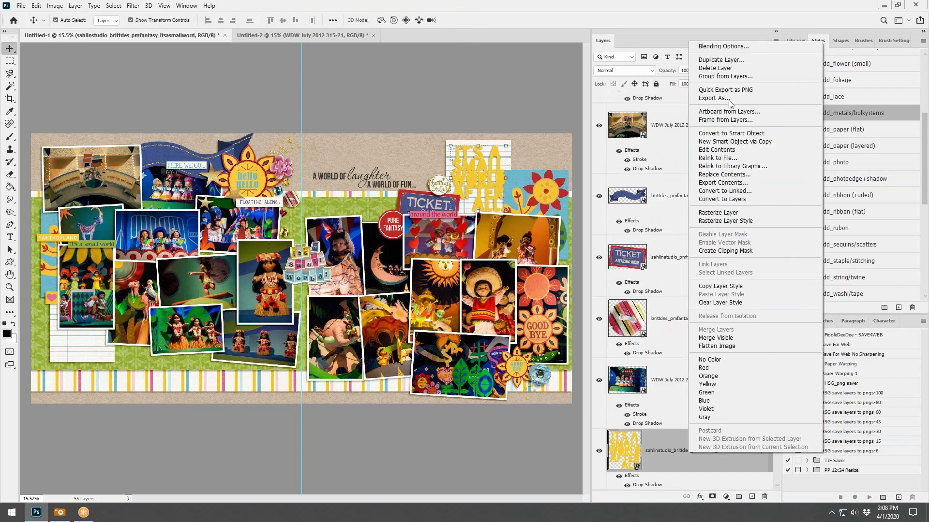
pyautogui.click(716, 67)
pyautogui.moveTo(325, 270); pyautogui.dragTo(510, 170)
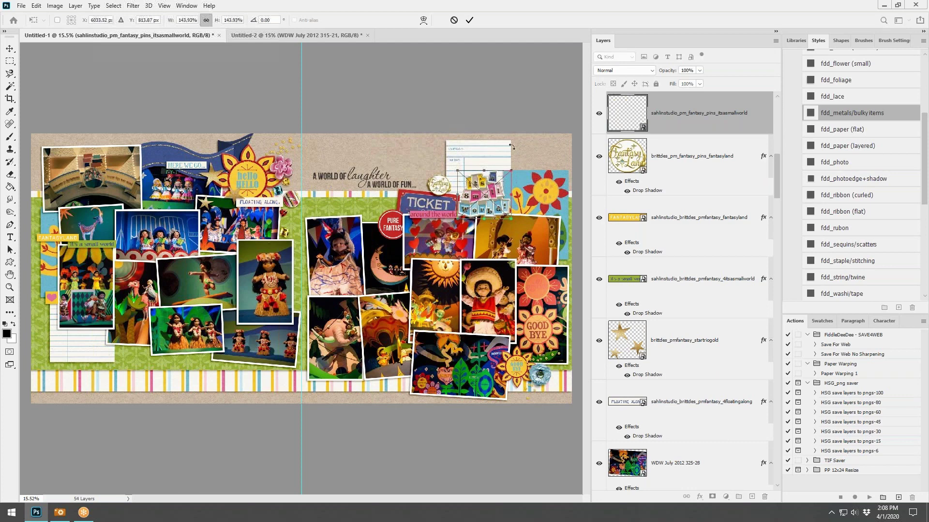
pyautogui.click(468, 20)
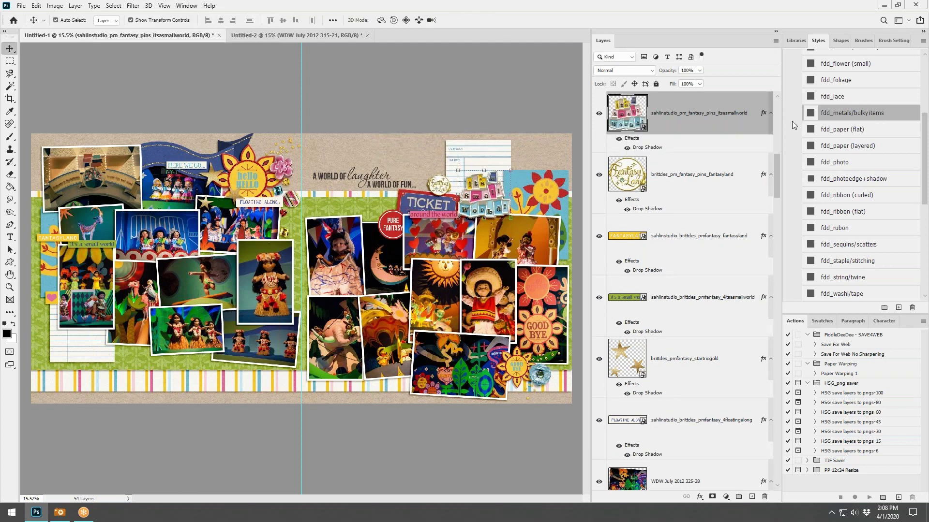
# Place the smallworld-children pin above the right page's upper-left photo and apply the fdd_metals/bulky items style
pyautogui.moveTo(928, 256); pyautogui.dragTo(360, 253)
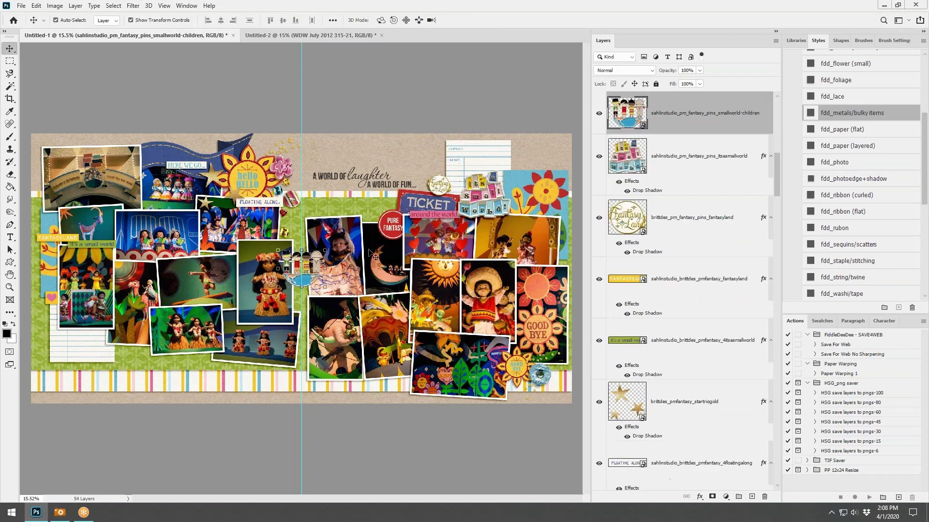
pyautogui.click(312, 271)
pyautogui.moveTo(312, 271); pyautogui.dragTo(319, 226)
pyautogui.click(288, 275)
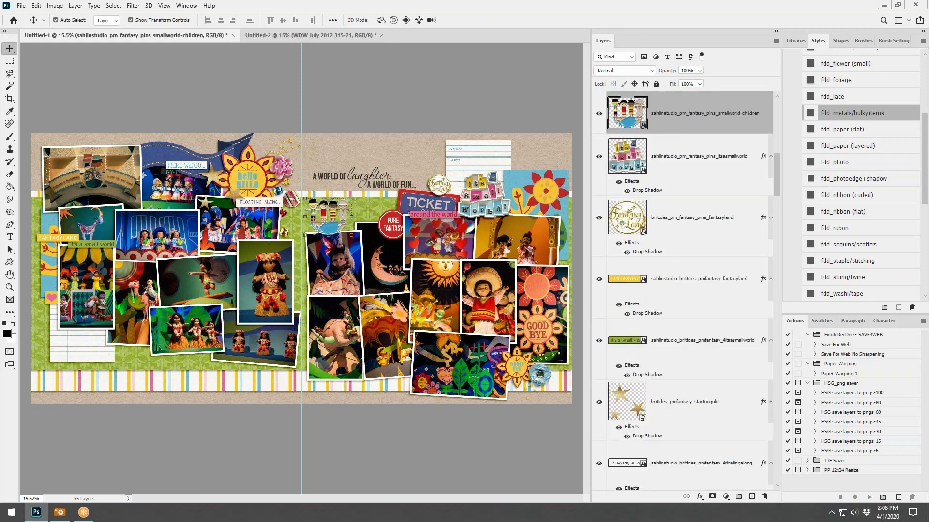
pyautogui.click(838, 113)
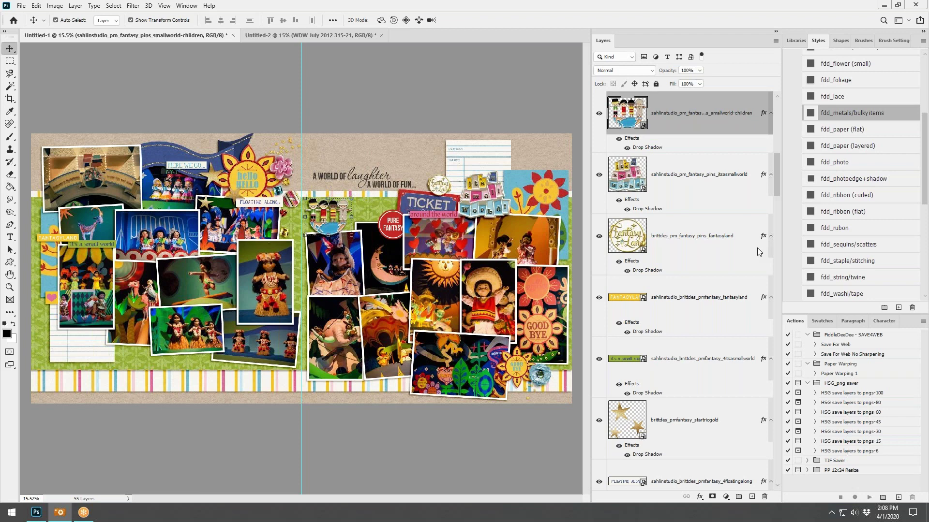
# Place the pink heart pin beside the children pin, and give the brittdes_pm_flairs_heart badge the fdd_flair style
pyautogui.moveTo(757, 248); pyautogui.dragTo(452, 216)
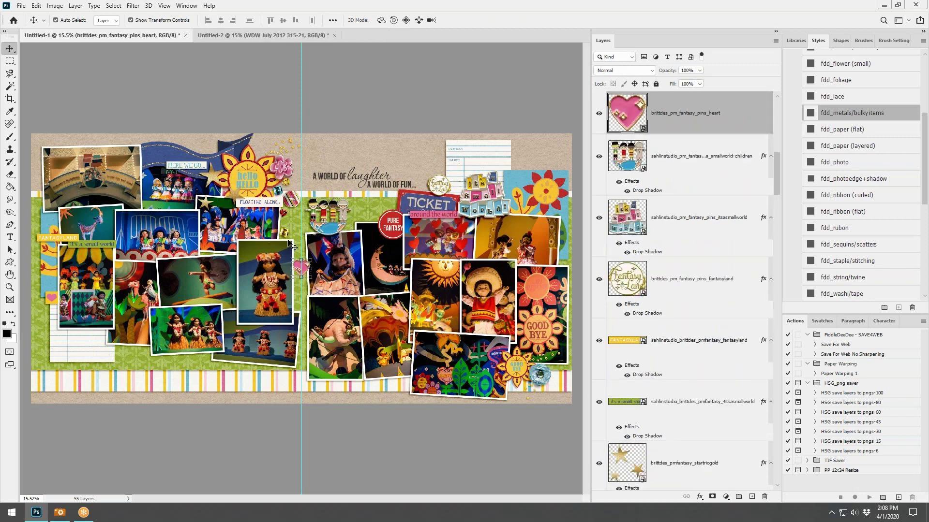
pyautogui.moveTo(293, 268); pyautogui.dragTo(349, 220)
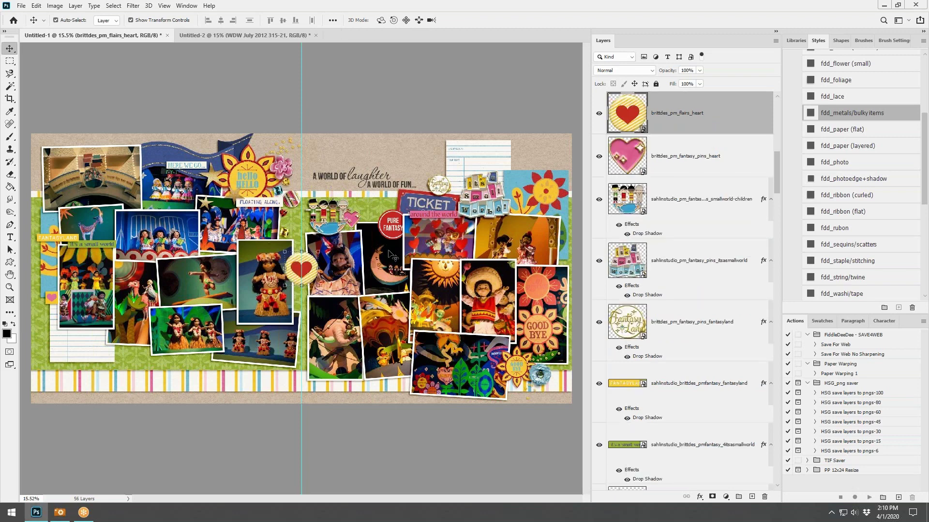
pyautogui.scroll(4, 861, 145)
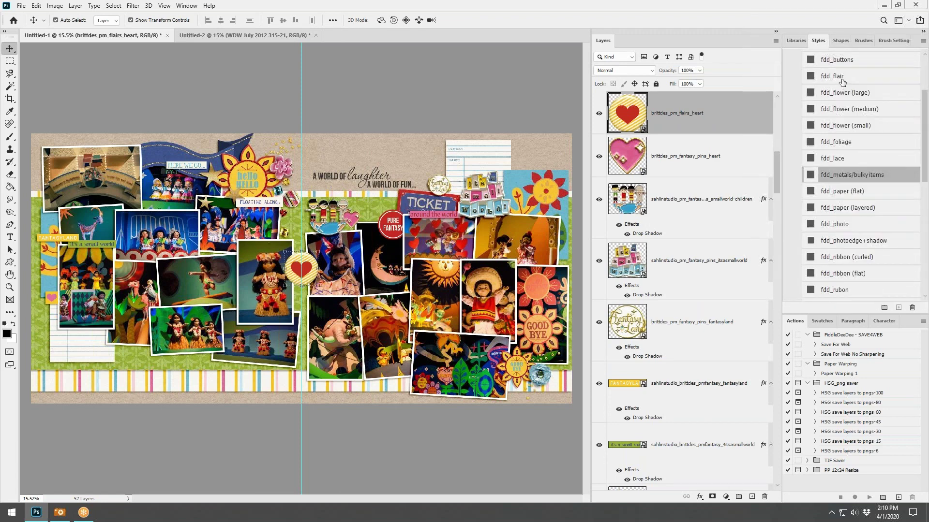
pyautogui.click(837, 76)
pyautogui.moveTo(302, 265); pyautogui.dragTo(305, 263)
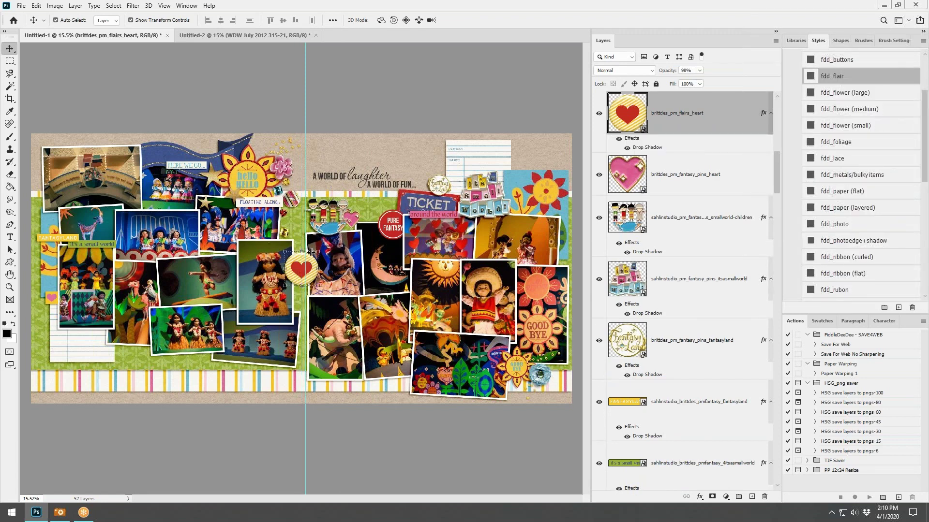
pyautogui.click(36, 5)
pyautogui.click(48, 16)
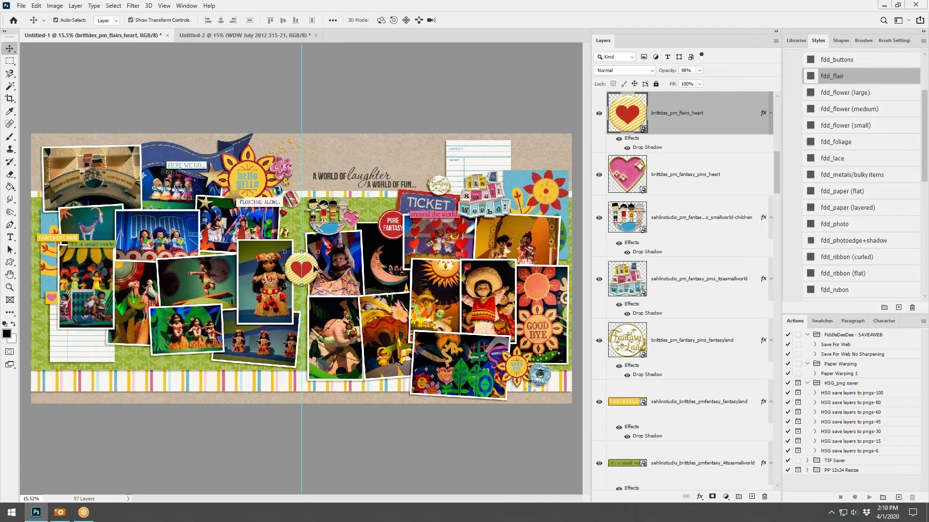
# Move the heart flair badge between the small world pin and the right page's flower card, and scale it down
pyautogui.moveTo(312, 270); pyautogui.dragTo(520, 170)
pyautogui.hotkey('ctrl', 't')
pyautogui.click(471, 22)
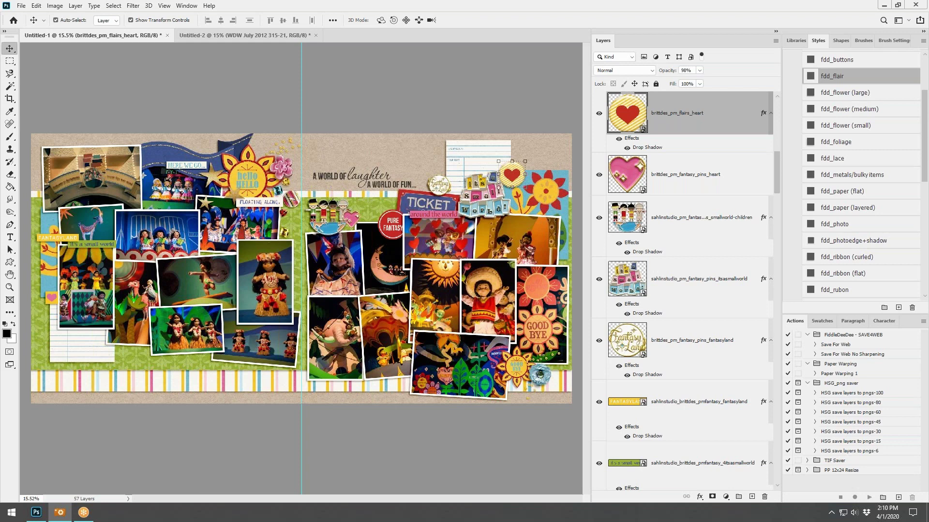
# Layer the artsy_paint2 and artsy_paint1 splashes just above the kraft paper, behind the "A world of laughter" word art and the lined bookcard
pyautogui.moveTo(36, 512); pyautogui.dragTo(415, 327)
pyautogui.moveTo(314, 271)
pyautogui.mouseDown()
pyautogui.moveTo(310, 290)
pyautogui.moveTo(358, 227)
pyautogui.moveTo(387, 162)
pyautogui.mouseUp()
pyautogui.moveTo(682, 139)
pyautogui.mouseDown()
pyautogui.moveTo(686, 339)
pyautogui.moveTo(715, 488)
pyautogui.moveTo(747, 520)
pyautogui.moveTo(729, 415)
pyautogui.mouseUp()
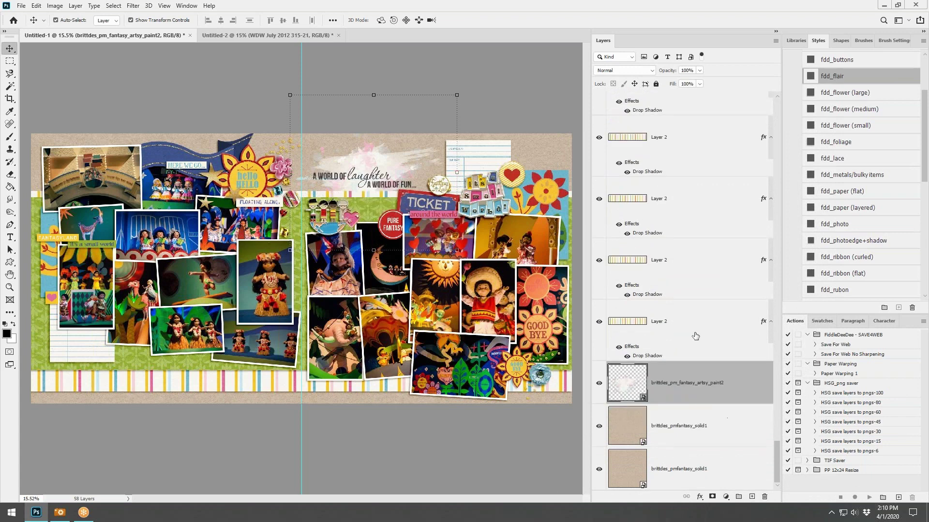
pyautogui.moveTo(380, 167); pyautogui.dragTo(383, 173)
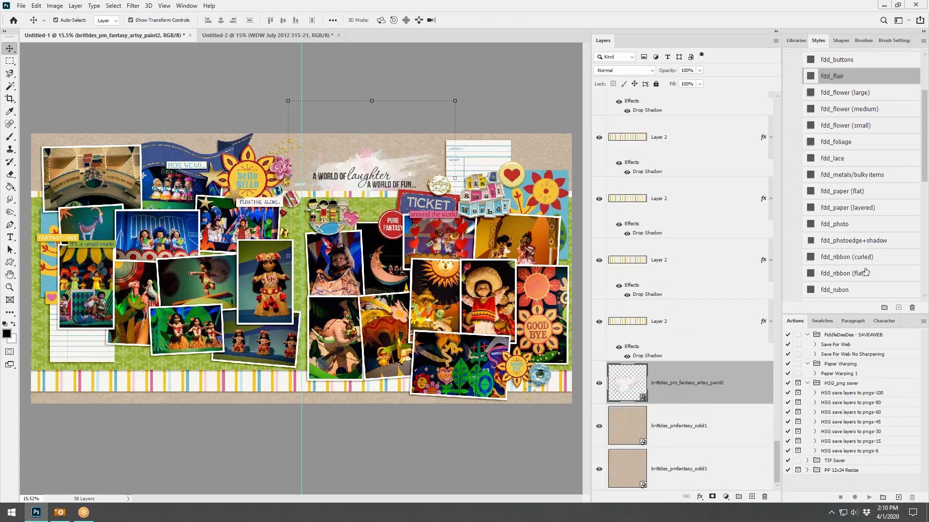
pyautogui.moveTo(928, 271)
pyautogui.mouseDown()
pyautogui.moveTo(298, 237)
pyautogui.moveTo(426, 160)
pyautogui.moveTo(402, 174)
pyautogui.moveTo(412, 165)
pyautogui.mouseUp()
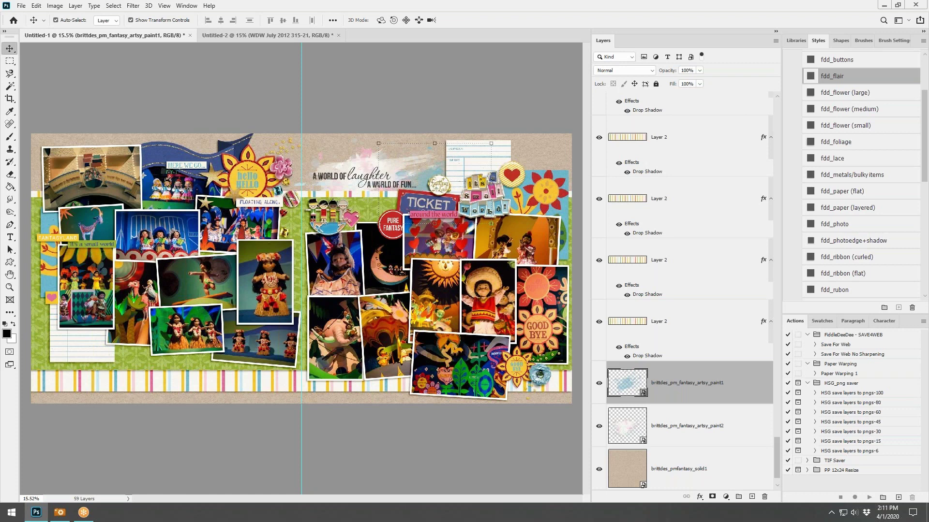
# Place the sahlinstudio artsy_paint splash above the green paper, peeking out below the left page's lower photos beside the lined card
pyautogui.moveTo(928, 271); pyautogui.dragTo(292, 330)
pyautogui.moveTo(255, 278)
pyautogui.mouseDown()
pyautogui.moveTo(111, 349)
pyautogui.moveTo(112, 359)
pyautogui.mouseUp()
pyautogui.moveTo(690, 384)
pyautogui.mouseDown()
pyautogui.moveTo(661, 116)
pyautogui.moveTo(666, 95)
pyautogui.moveTo(661, 112)
pyautogui.mouseUp()
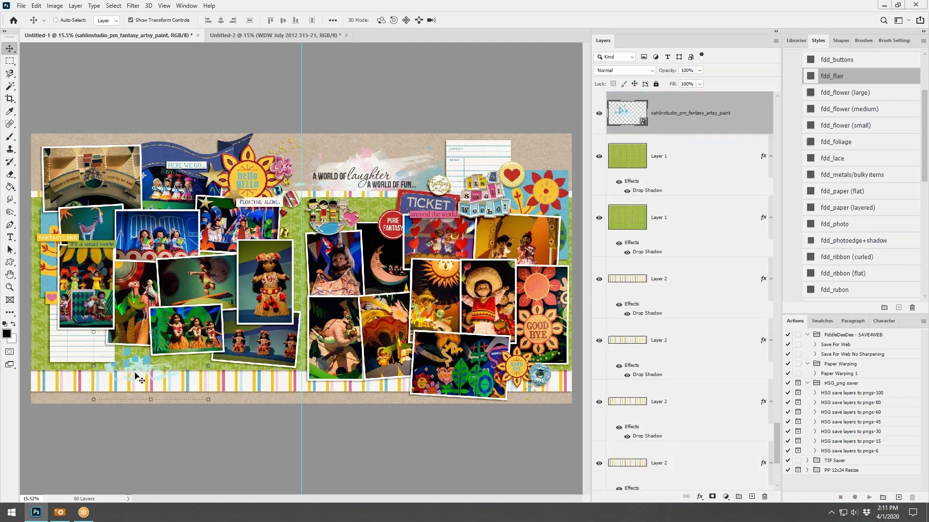
pyautogui.moveTo(137, 378); pyautogui.dragTo(137, 357)
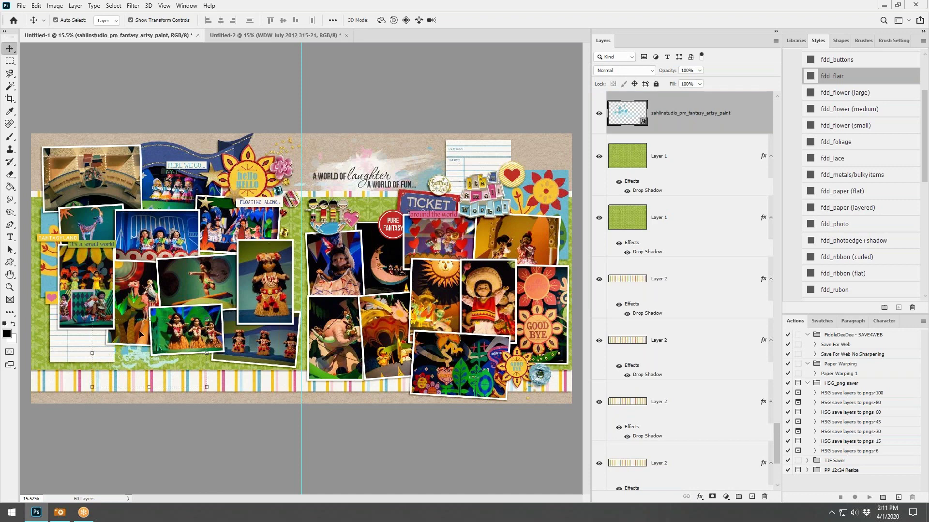
# Place the pink artsy_paint_3 splash at the page centre before the "A world of laughter" word art, layered directly above the kraft paper
pyautogui.moveTo(928, 251); pyautogui.dragTo(387, 252)
pyautogui.moveTo(299, 265); pyautogui.dragTo(316, 202)
pyautogui.moveTo(681, 123)
pyautogui.mouseDown()
pyautogui.moveTo(680, 479)
pyautogui.moveTo(680, 378)
pyautogui.moveTo(668, 445)
pyautogui.mouseUp()
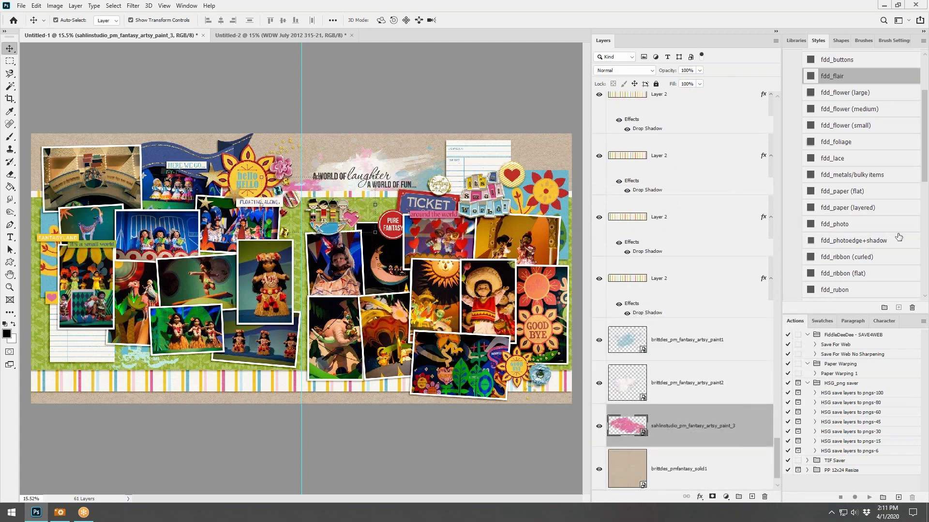
# Place the artsy_sparkles2 stars in the right page's upper-right corner beside the lined bookcard and scale them to about 47%
pyautogui.moveTo(928, 237); pyautogui.dragTo(372, 266)
pyautogui.moveTo(479, 209); pyautogui.dragTo(543, 141)
pyautogui.hotkey('ctrl', 't')
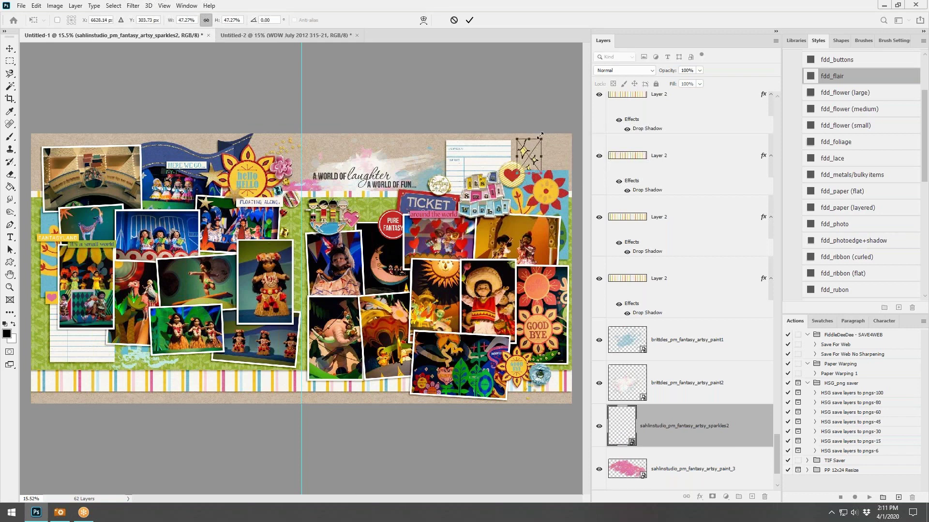
pyautogui.click(469, 20)
# Place the artsy_splatter element across the page centre near the start of the "A world of laughter" word art, layered below artsy_paint2
pyautogui.hotkey('alt', 'Tab')
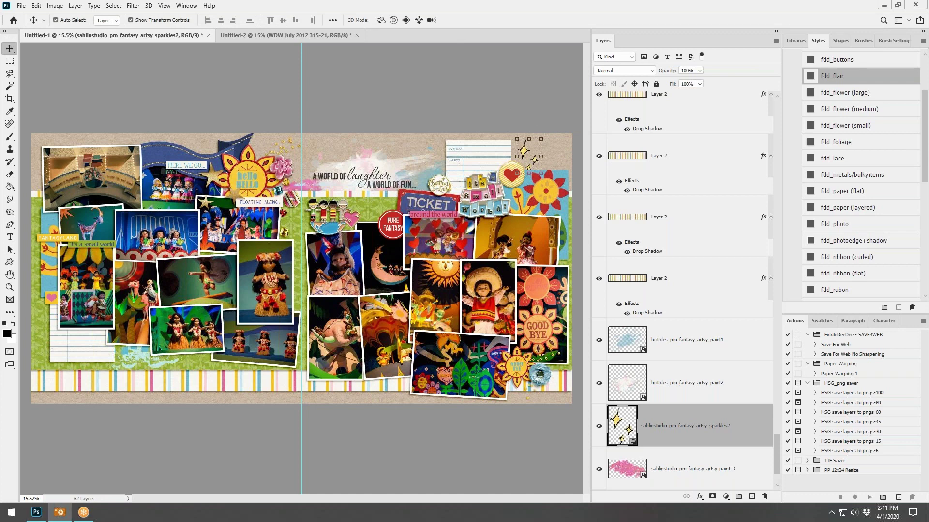
pyautogui.moveTo(928, 285); pyautogui.dragTo(361, 281)
pyautogui.moveTo(329, 236); pyautogui.dragTo(337, 186)
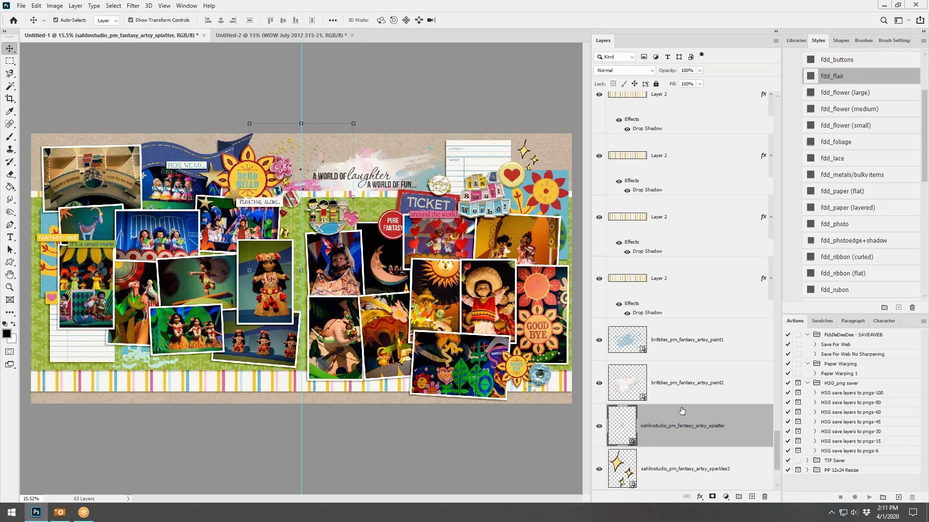
pyautogui.moveTo(677, 426); pyautogui.dragTo(675, 441)
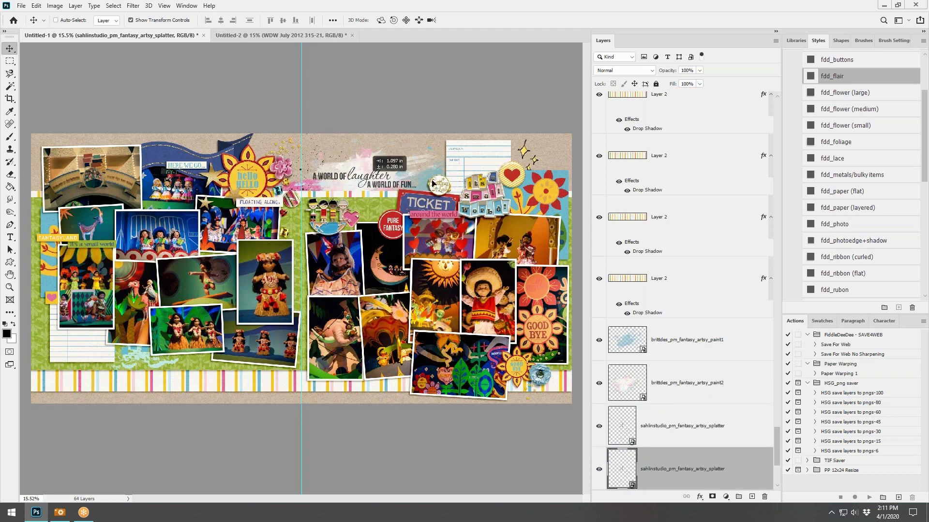
# Position the splatter copy over the end of the word art, rotate it a quarter turn counter-clockwise, and layer it above artsy_paint1
pyautogui.moveTo(433, 184); pyautogui.dragTo(426, 170)
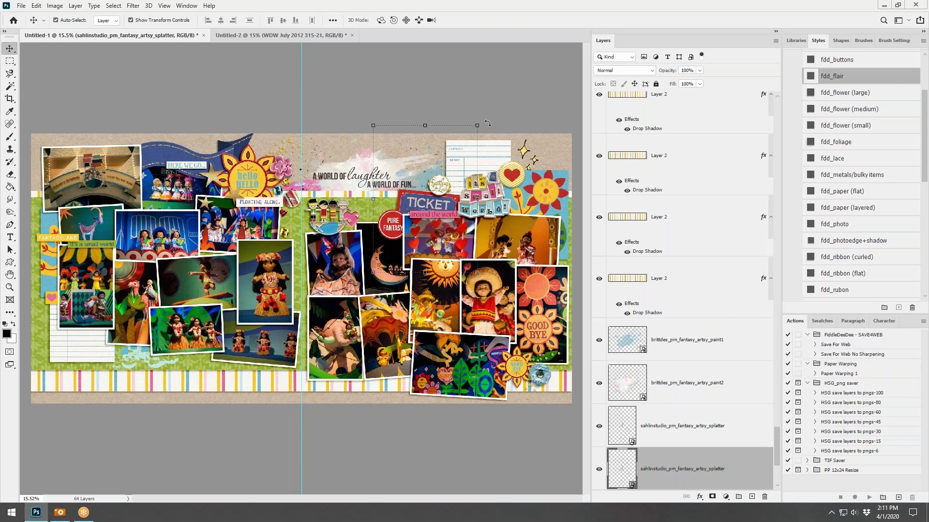
pyautogui.moveTo(488, 123); pyautogui.dragTo(349, 136)
pyautogui.moveTo(418, 164); pyautogui.dragTo(423, 167)
pyautogui.click(469, 20)
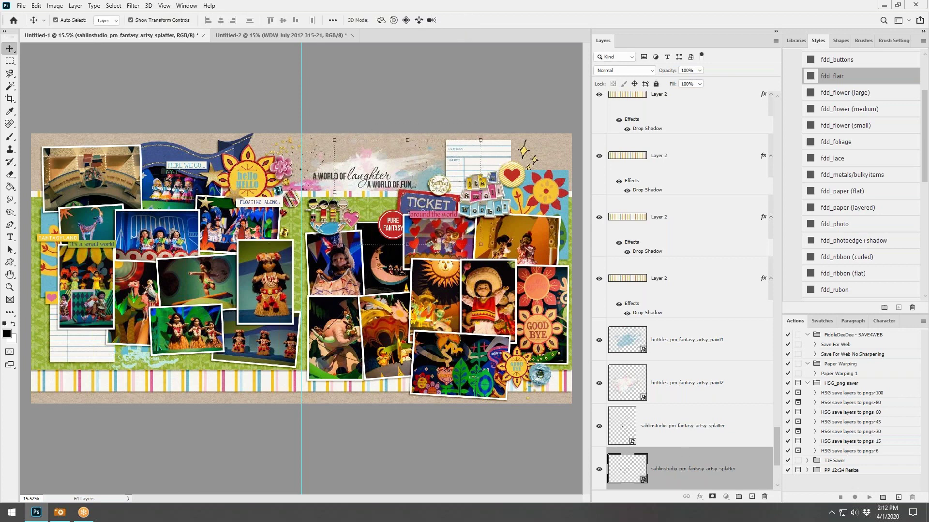
pyautogui.moveTo(674, 469); pyautogui.dragTo(673, 319)
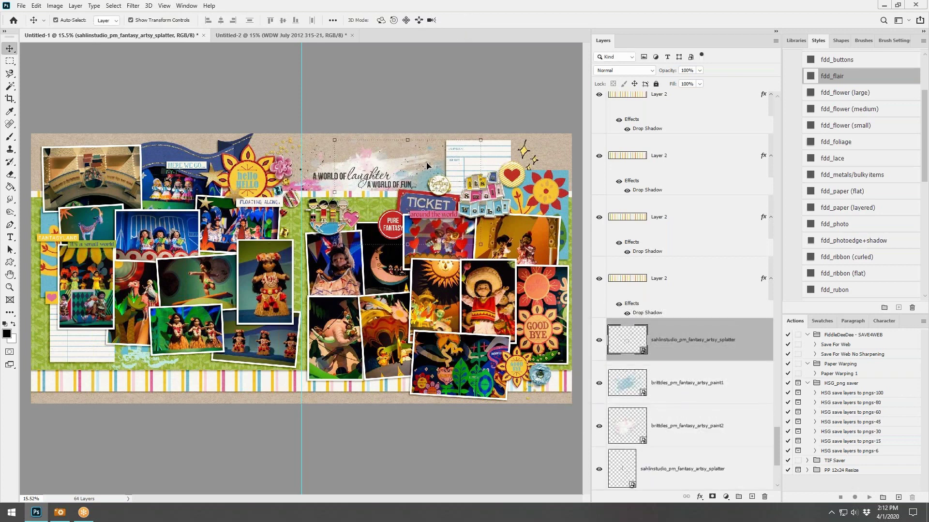
pyautogui.moveTo(427, 166); pyautogui.dragTo(435, 175)
# Put another splatter copy around the left page's lower paint splash, layered beneath that paint and clipped to the green paper
pyautogui.moveTo(696, 342); pyautogui.dragTo(643, 97)
pyautogui.press('ctrl')
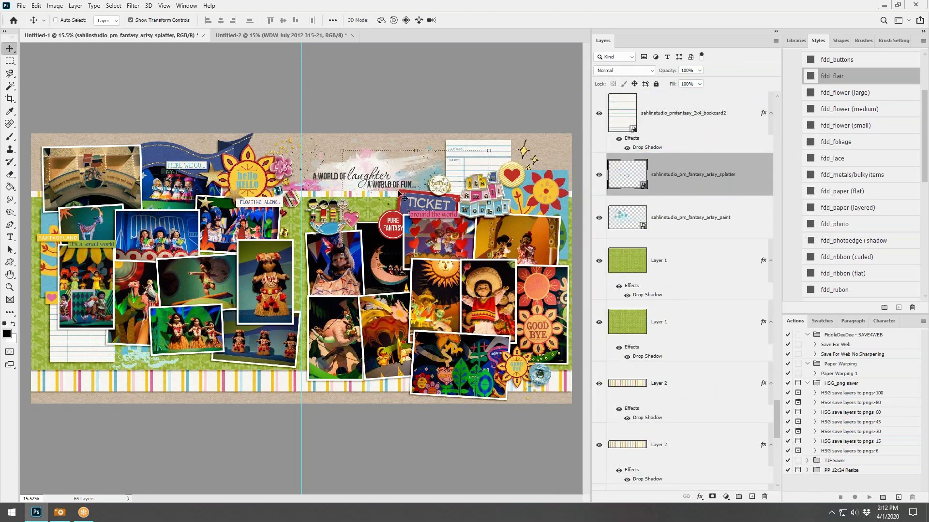
pyautogui.moveTo(180, 322)
pyautogui.mouseDown()
pyautogui.moveTo(138, 357)
pyautogui.moveTo(109, 359)
pyautogui.mouseUp()
pyautogui.moveTo(681, 172); pyautogui.dragTo(680, 240)
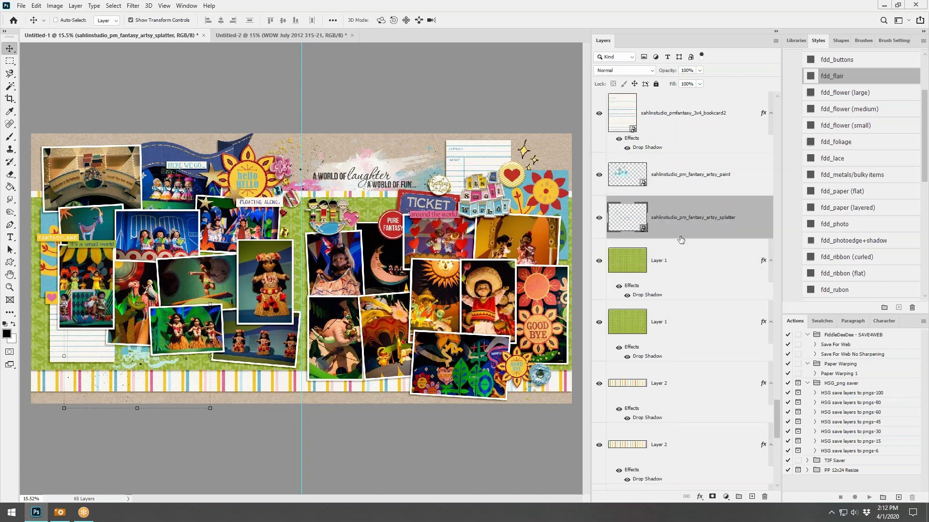
pyautogui.keyDown('alt'); pyautogui.click(680, 239); pyautogui.keyUp('alt')
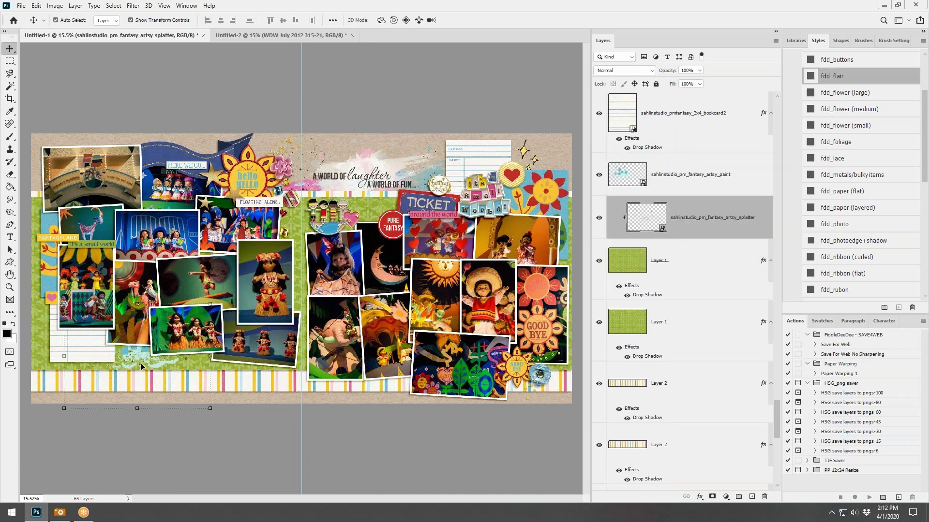
# Add a splatter copy around the right page's ticket and Pure Fantasy badges, layered unclipped above the artsy_paint splash
pyautogui.moveTo(140, 366); pyautogui.dragTo(383, 212)
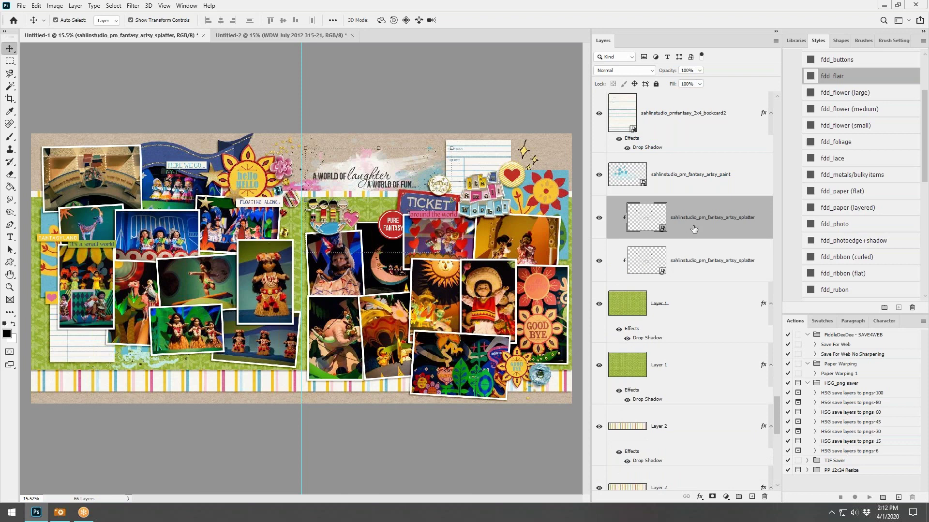
pyautogui.moveTo(698, 223); pyautogui.dragTo(698, 162)
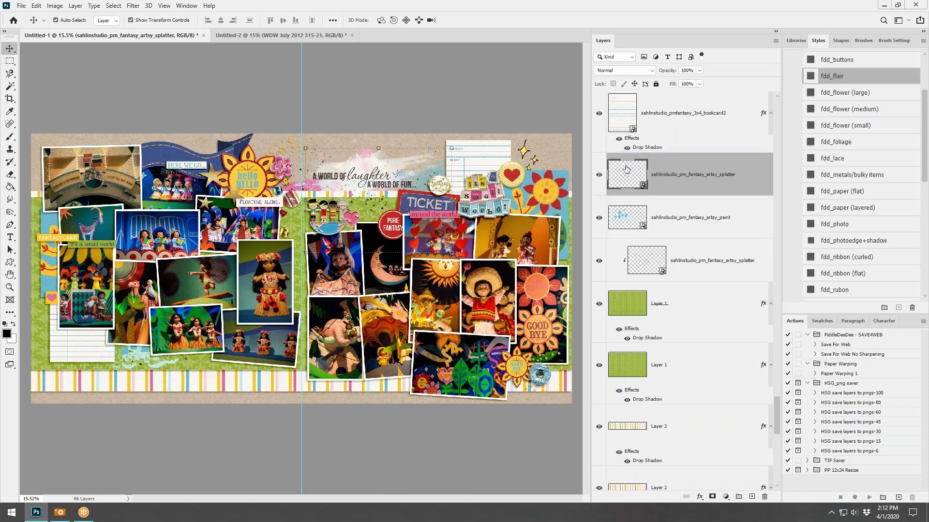
pyautogui.moveTo(376, 206)
pyautogui.mouseDown()
pyautogui.moveTo(383, 237)
pyautogui.moveTo(380, 227)
pyautogui.moveTo(407, 232)
pyautogui.moveTo(399, 221)
pyautogui.mouseUp()
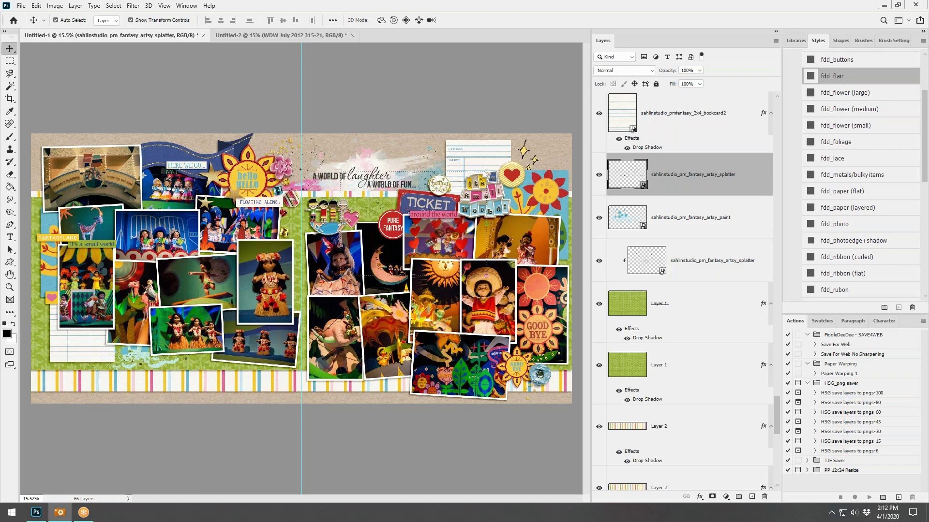
# Place the brittdes_gmstamps_1_black circles between the word art and lined bookcard, scaled to about 49% behind the round flair badge
pyautogui.moveTo(770, 177); pyautogui.dragTo(370, 263)
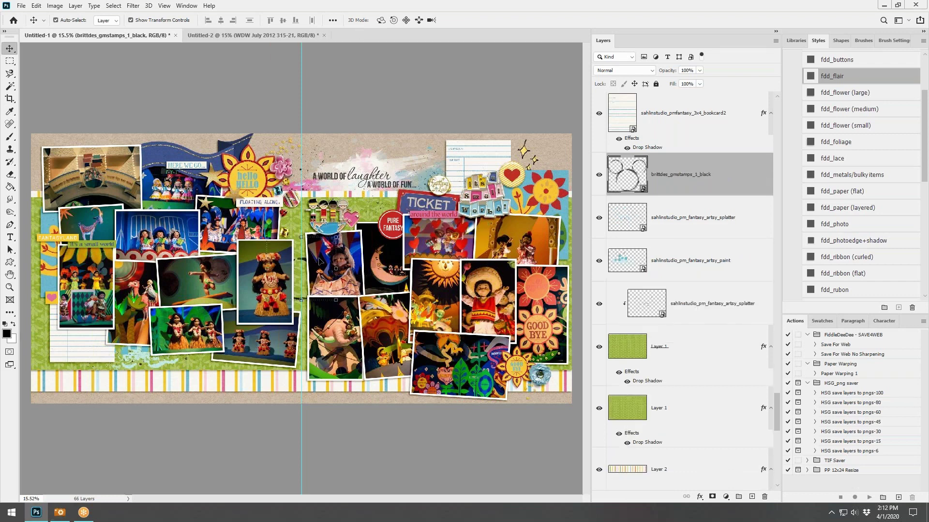
pyautogui.moveTo(450, 154); pyautogui.dragTo(428, 175)
pyautogui.press('Return')
pyautogui.hotkey('ctrl', 't')
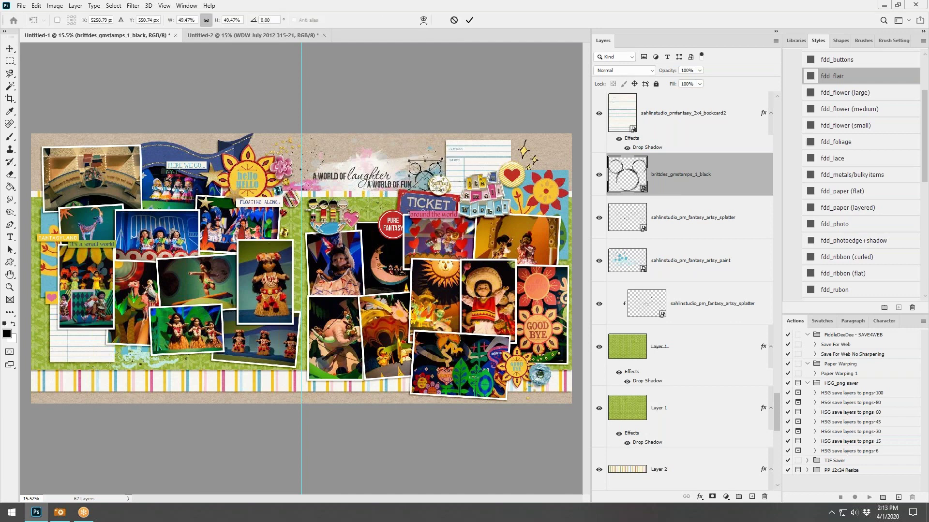
pyautogui.click(469, 20)
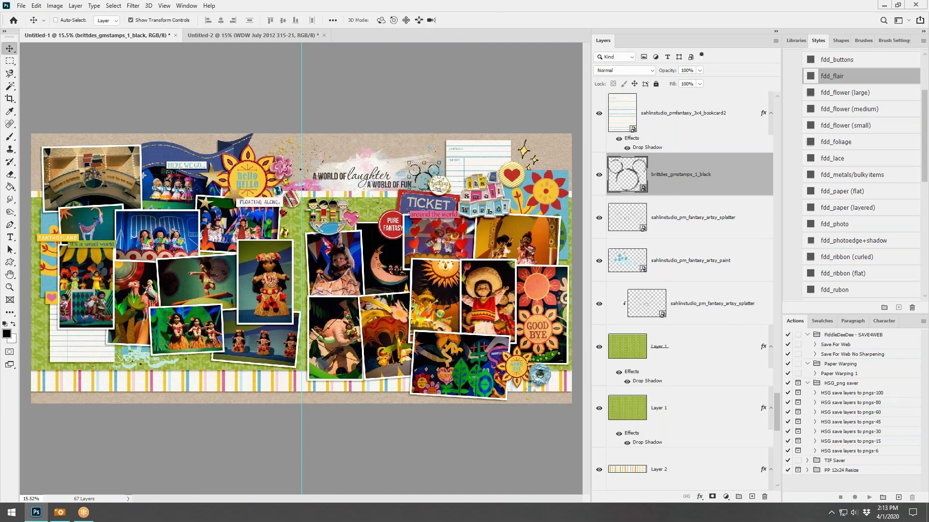
pyautogui.moveTo(426, 173); pyautogui.dragTo(427, 173)
pyautogui.hotkey('alt', 'Tab')
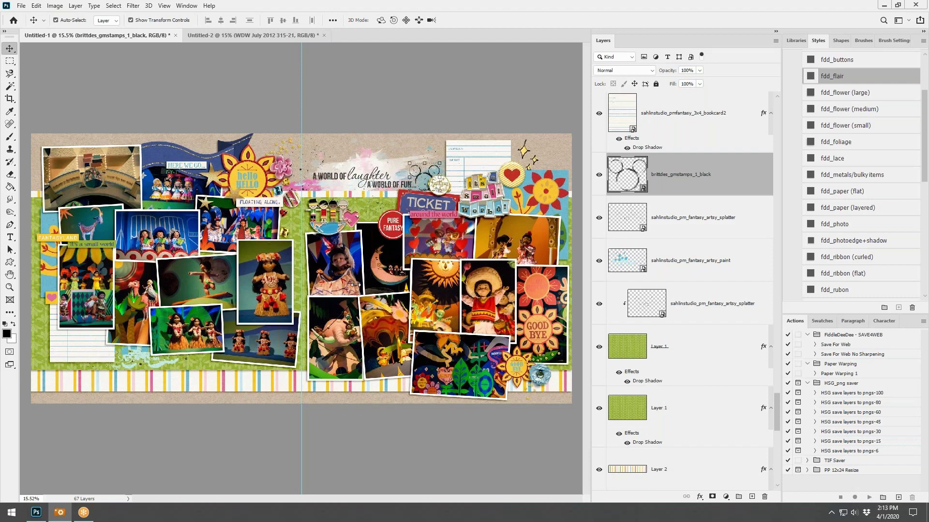
pyautogui.scroll(1, 348, 253)
pyautogui.scroll(-1, 348, 253)
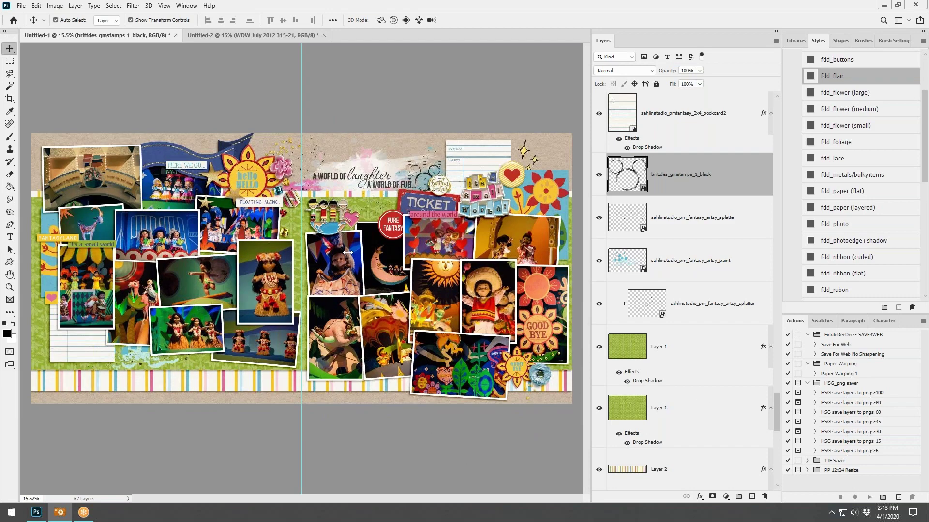